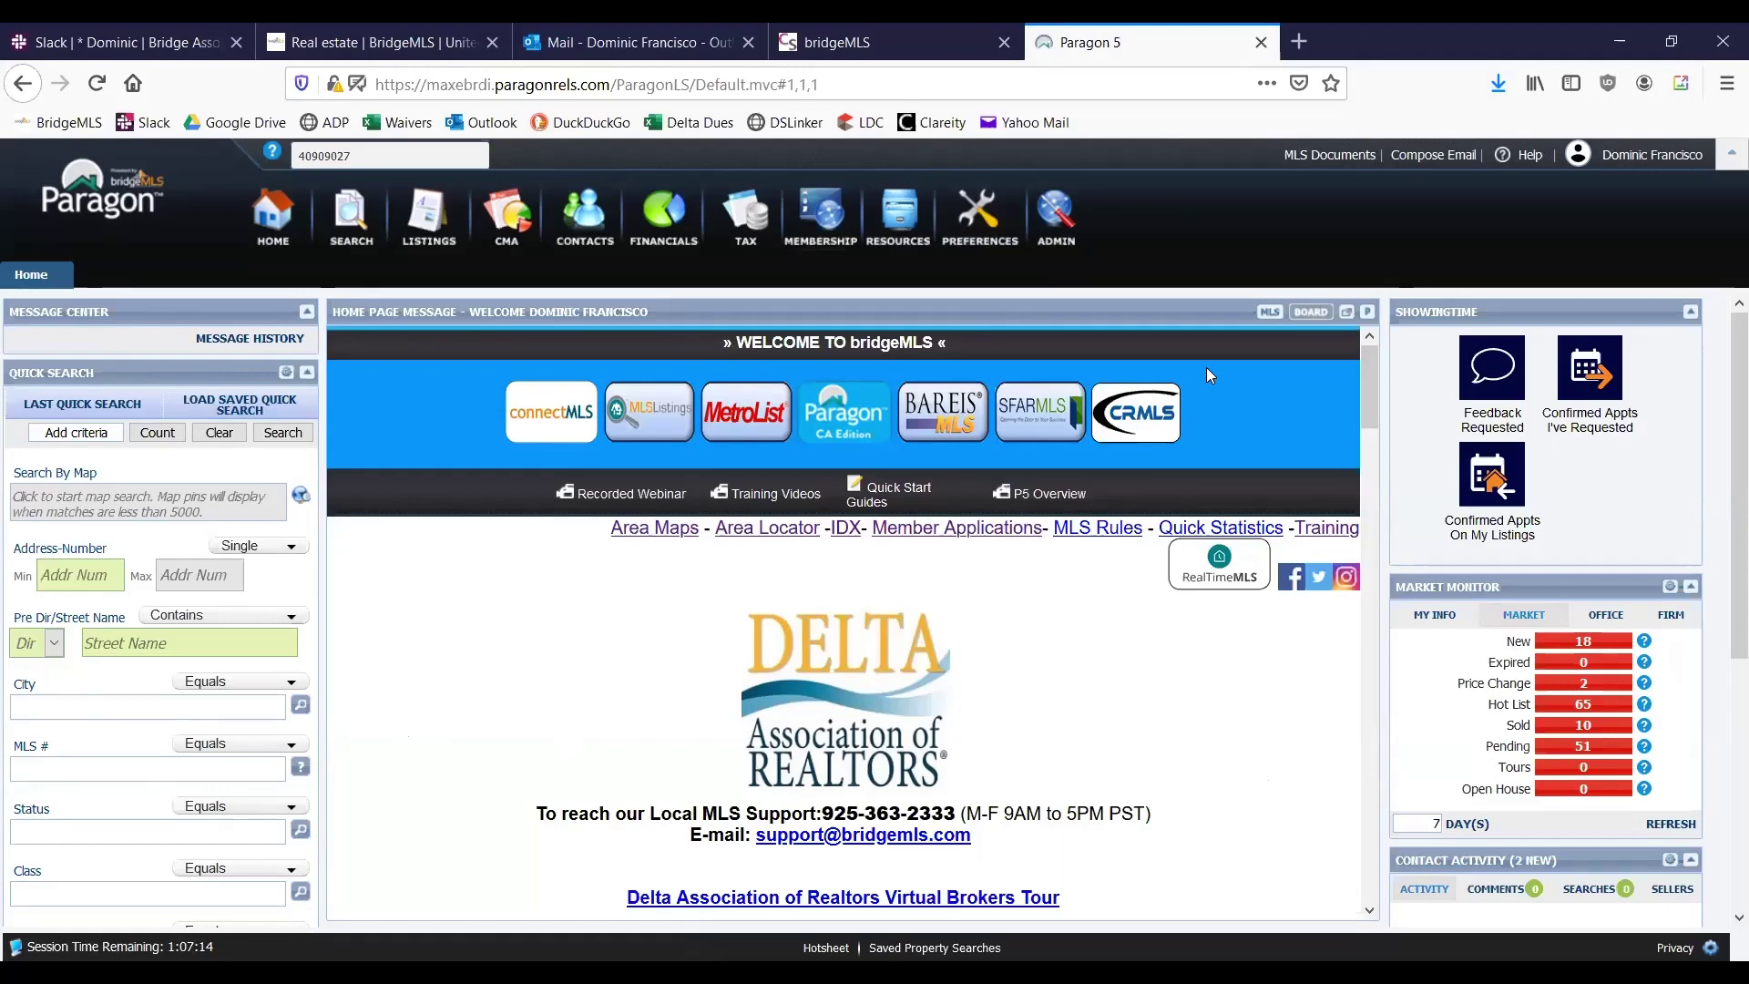
# - Clear listing number 40909027 from the Power Search box and dismiss its suggestions
pyautogui.scroll(-5, 1412, 346)
pyautogui.scroll(3, 1544, 384)
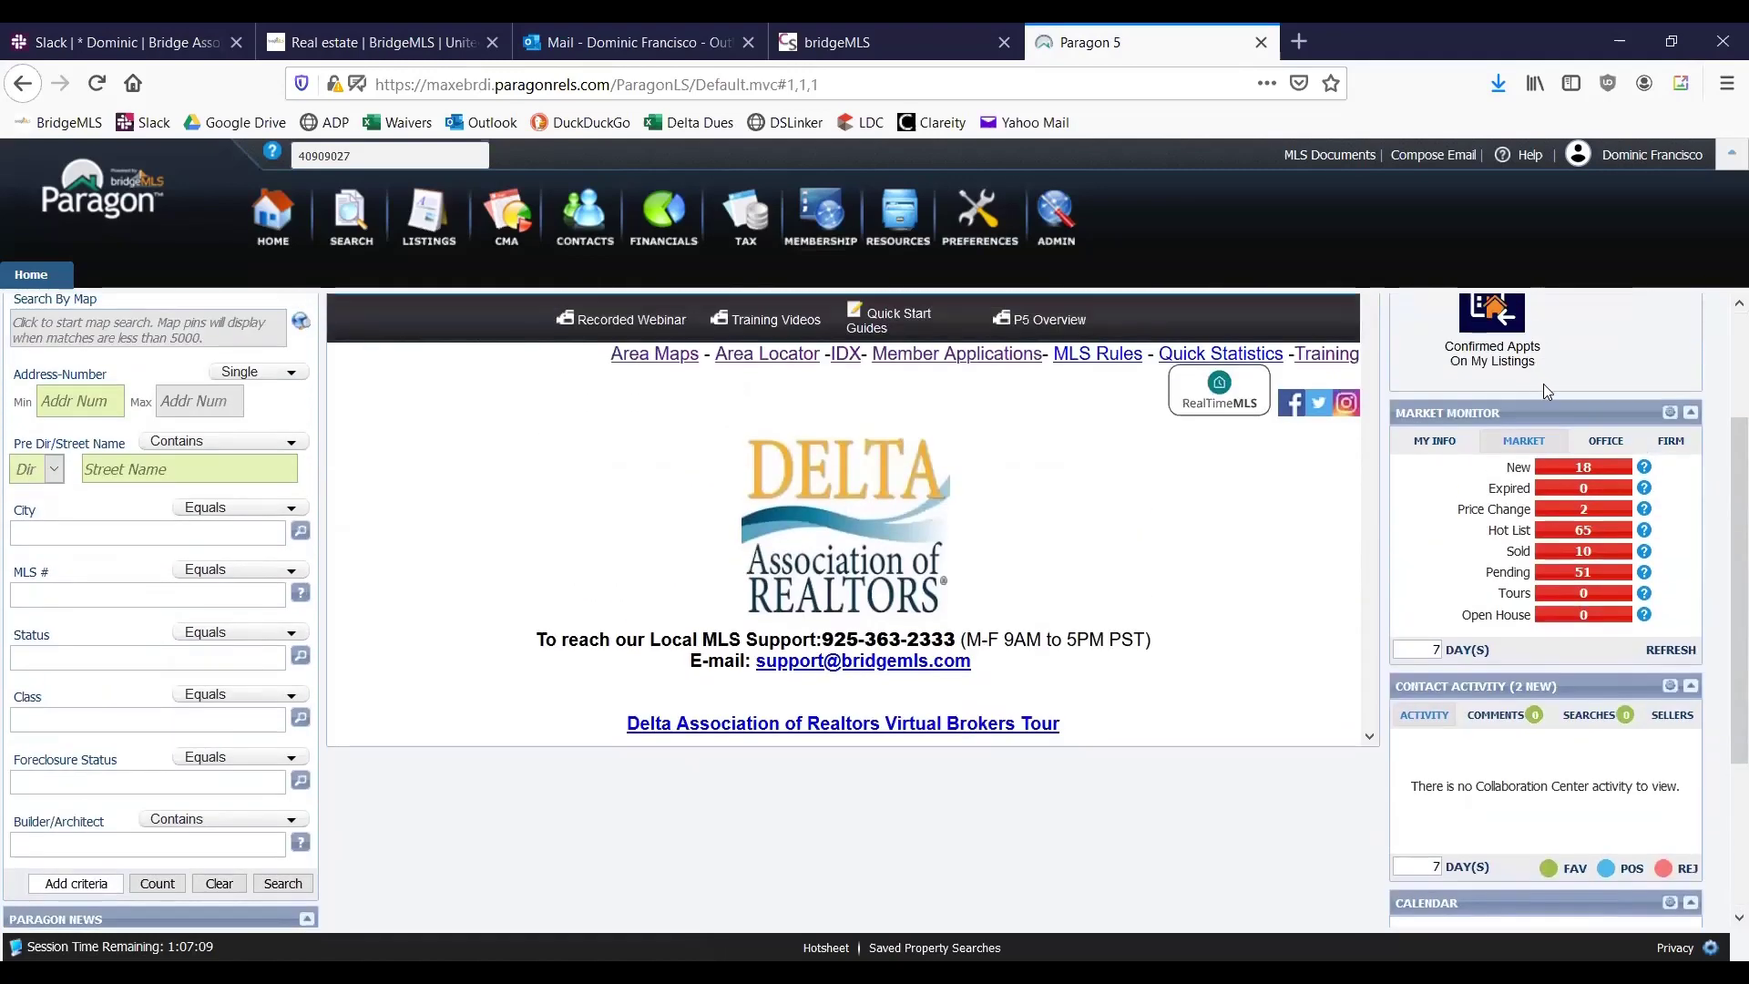
pyautogui.scroll(-2, 1544, 385)
pyautogui.middleClick(1370, 397)
pyautogui.middleClick(1144, 718)
pyautogui.scroll(3, 1249, 637)
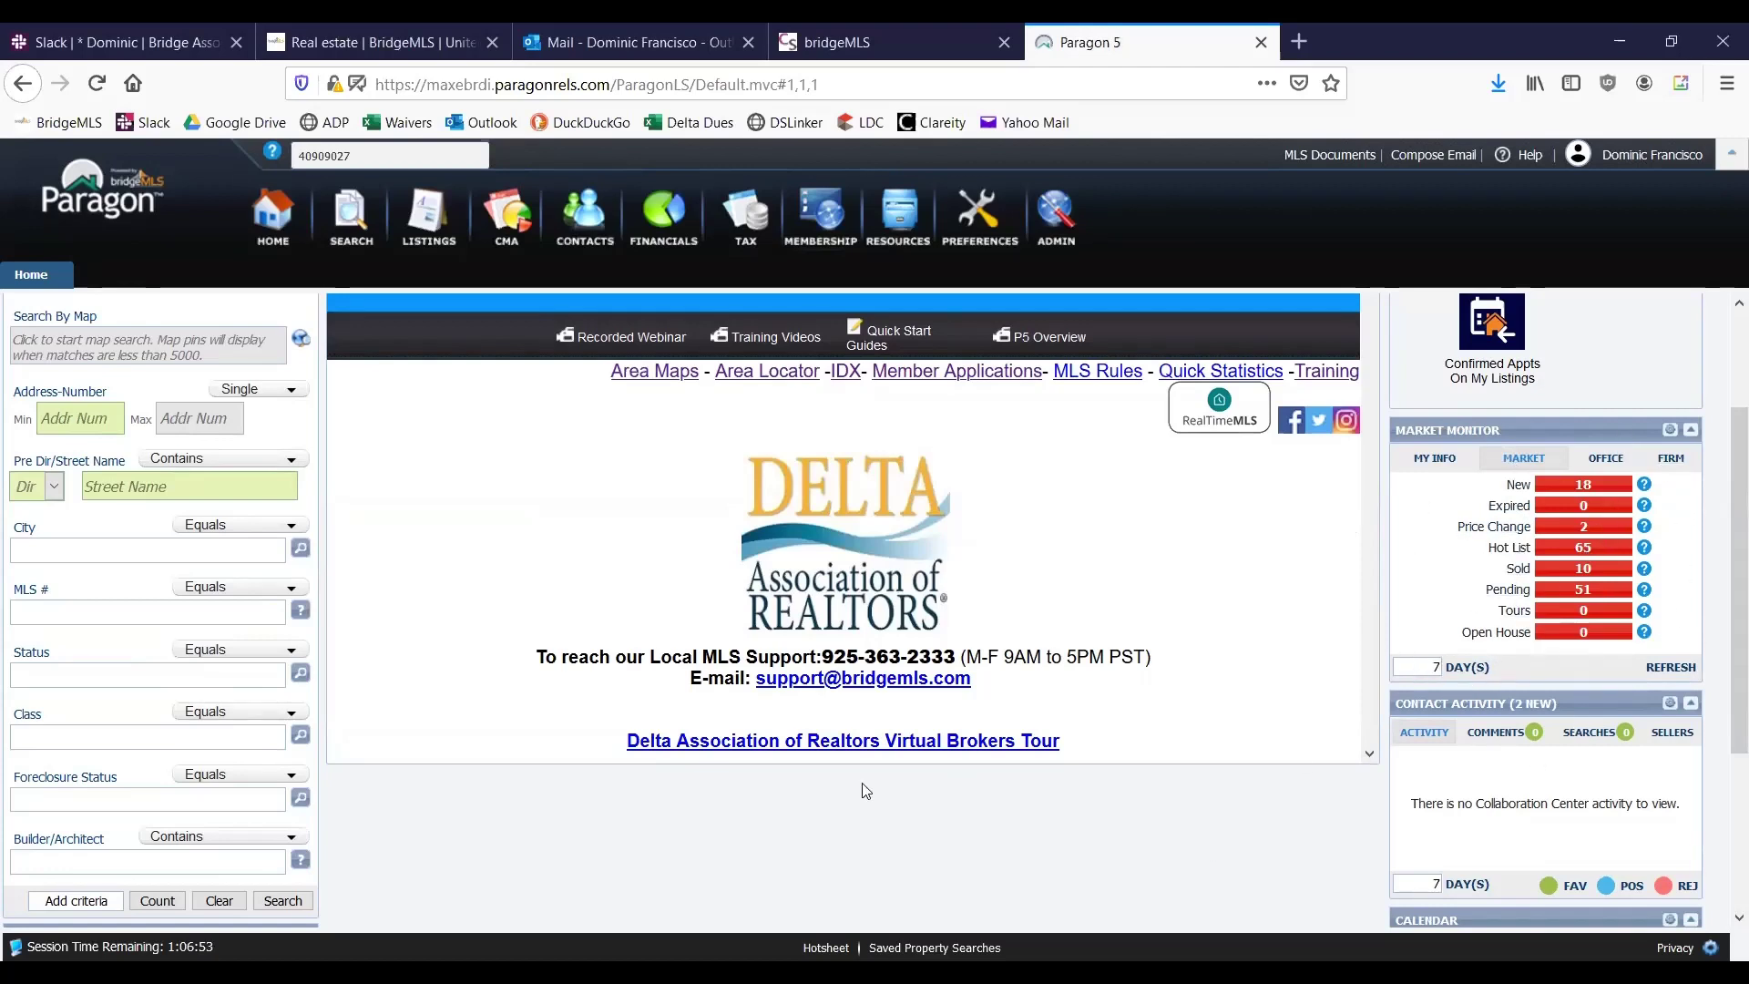
pyautogui.scroll(3, 801, 792)
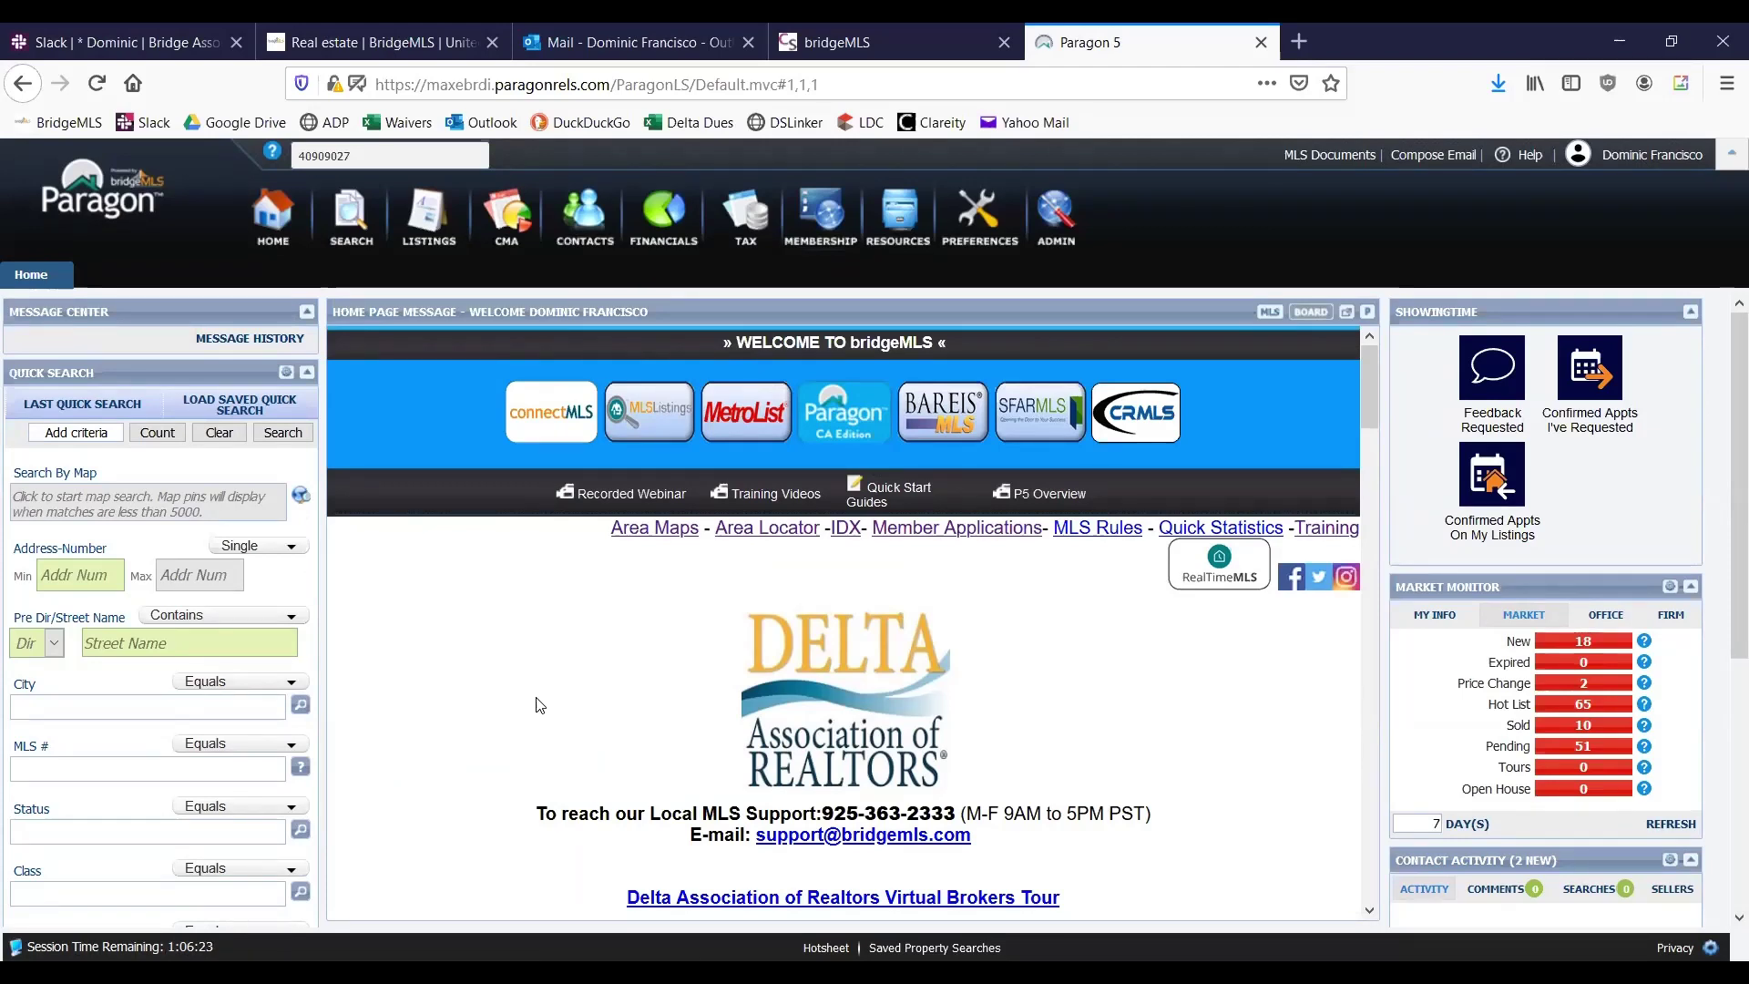
pyautogui.click(387, 162)
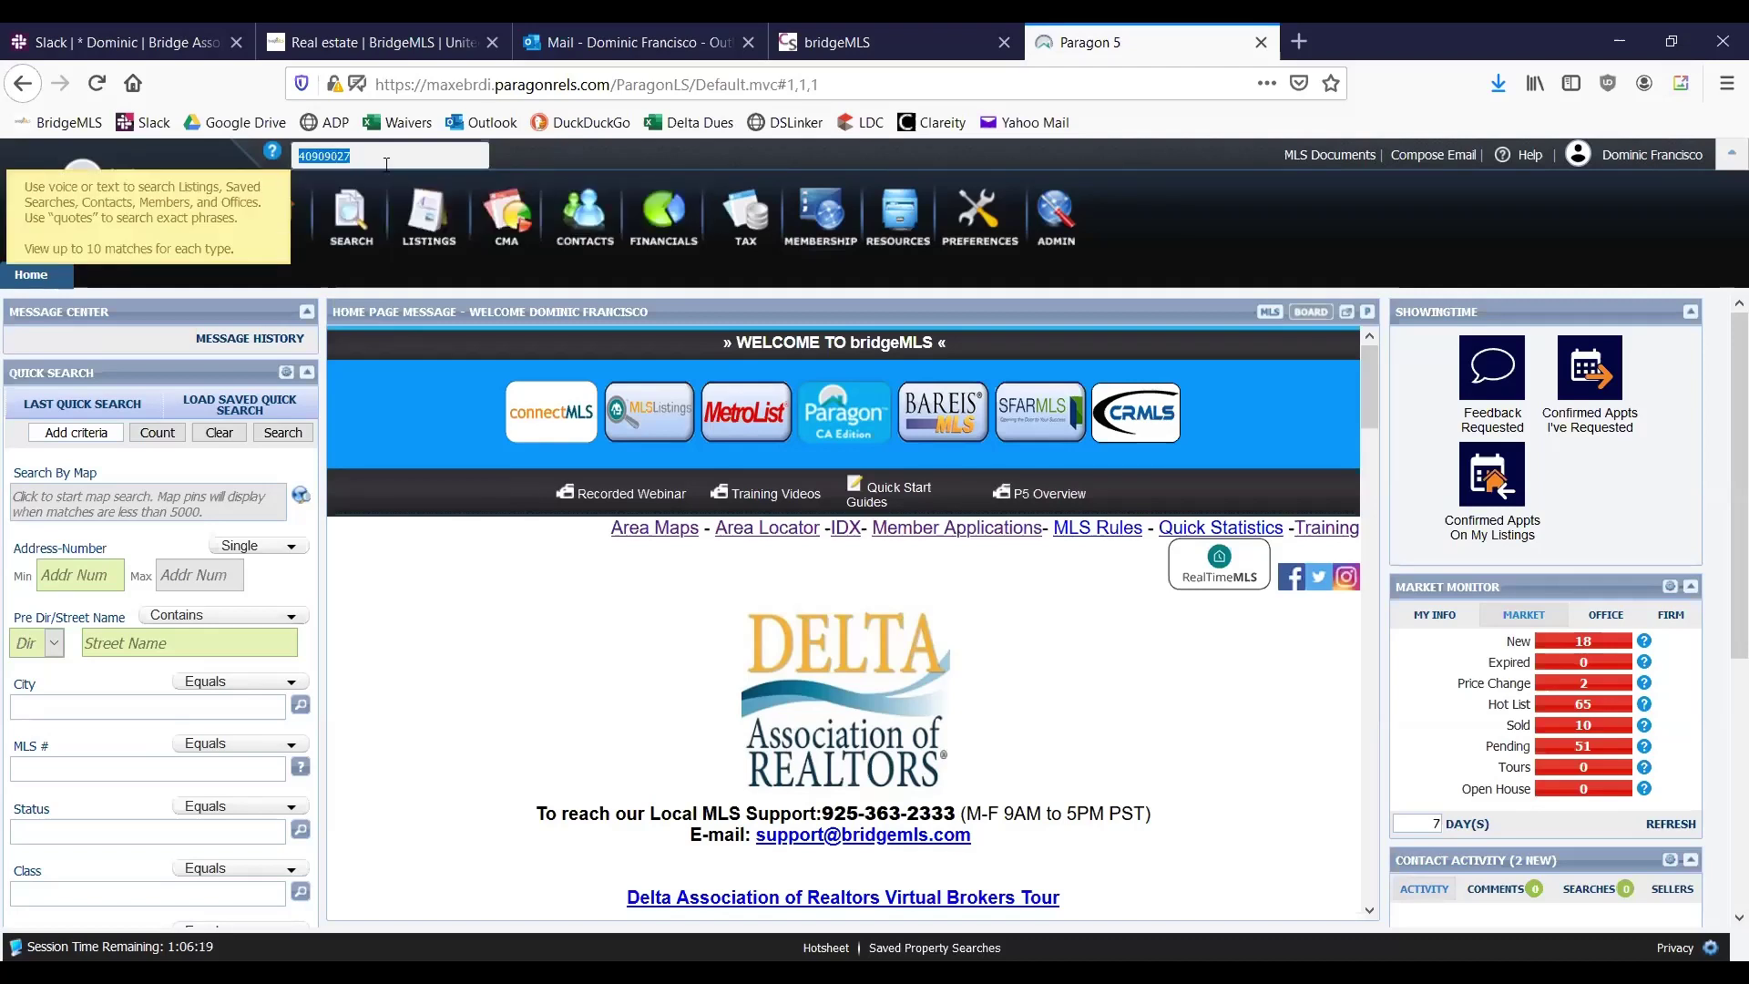
pyautogui.press('Return')
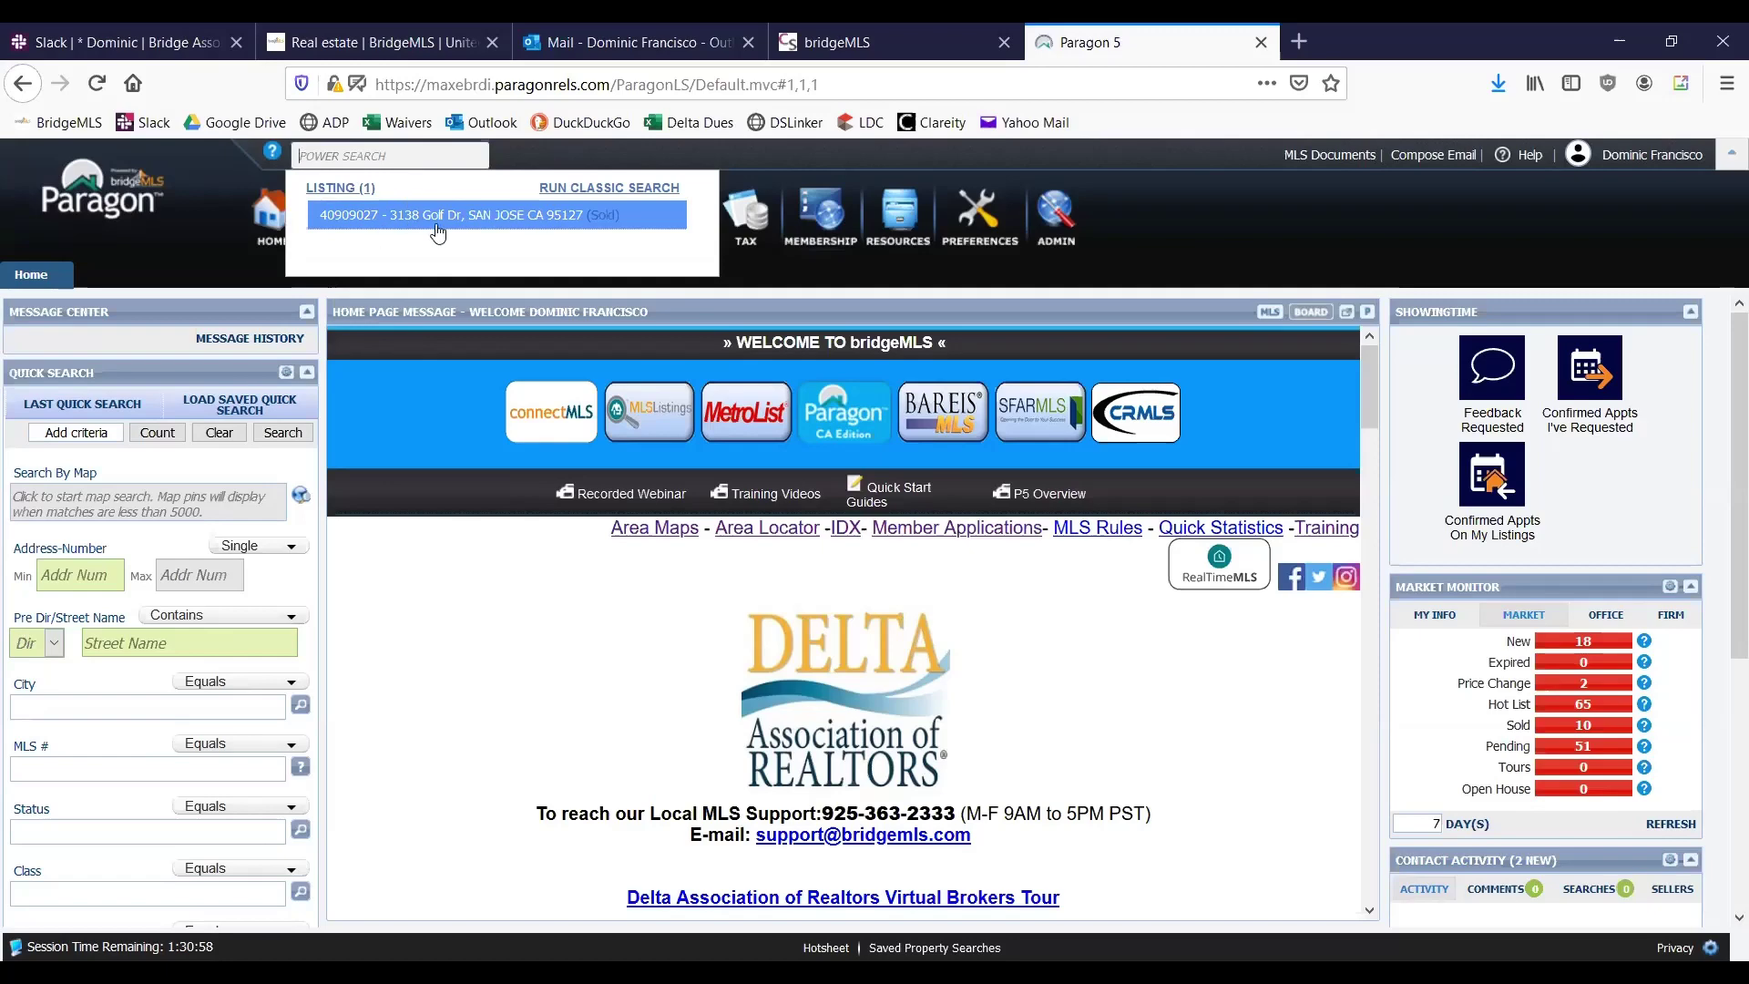
pyautogui.click(449, 600)
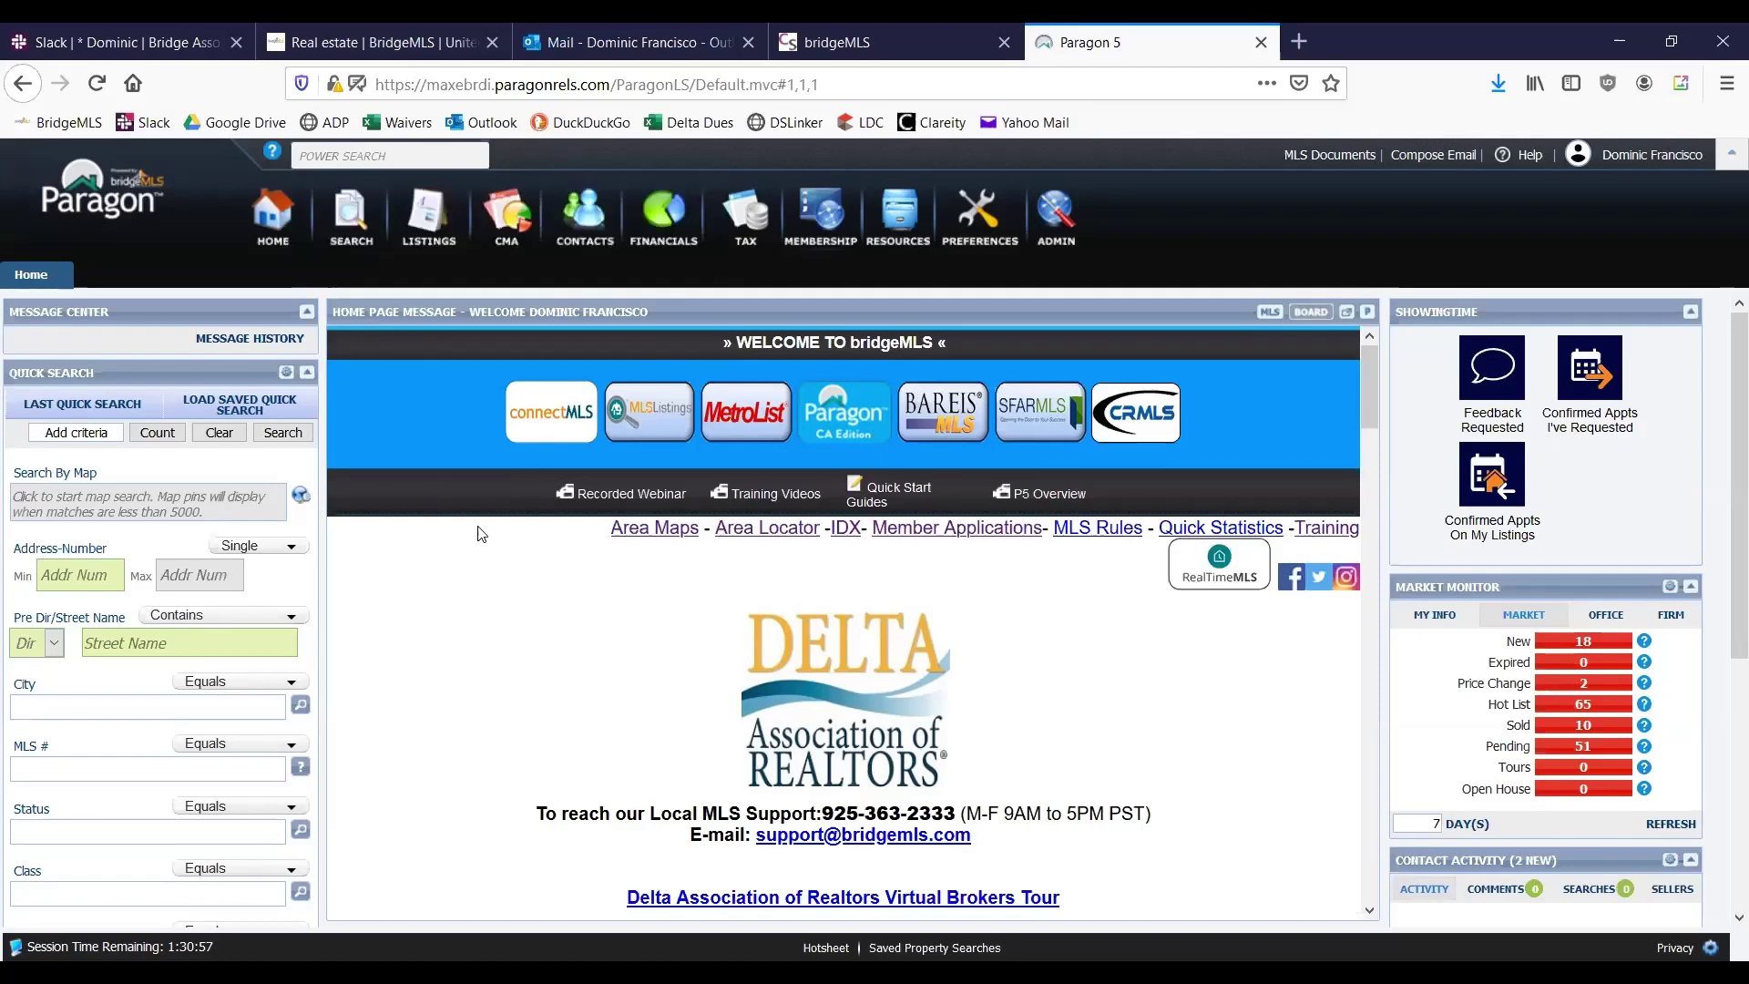
pyautogui.click(347, 215)
# - Start a new Residential search and look over its save options and Status criterion
pyautogui.click(417, 291)
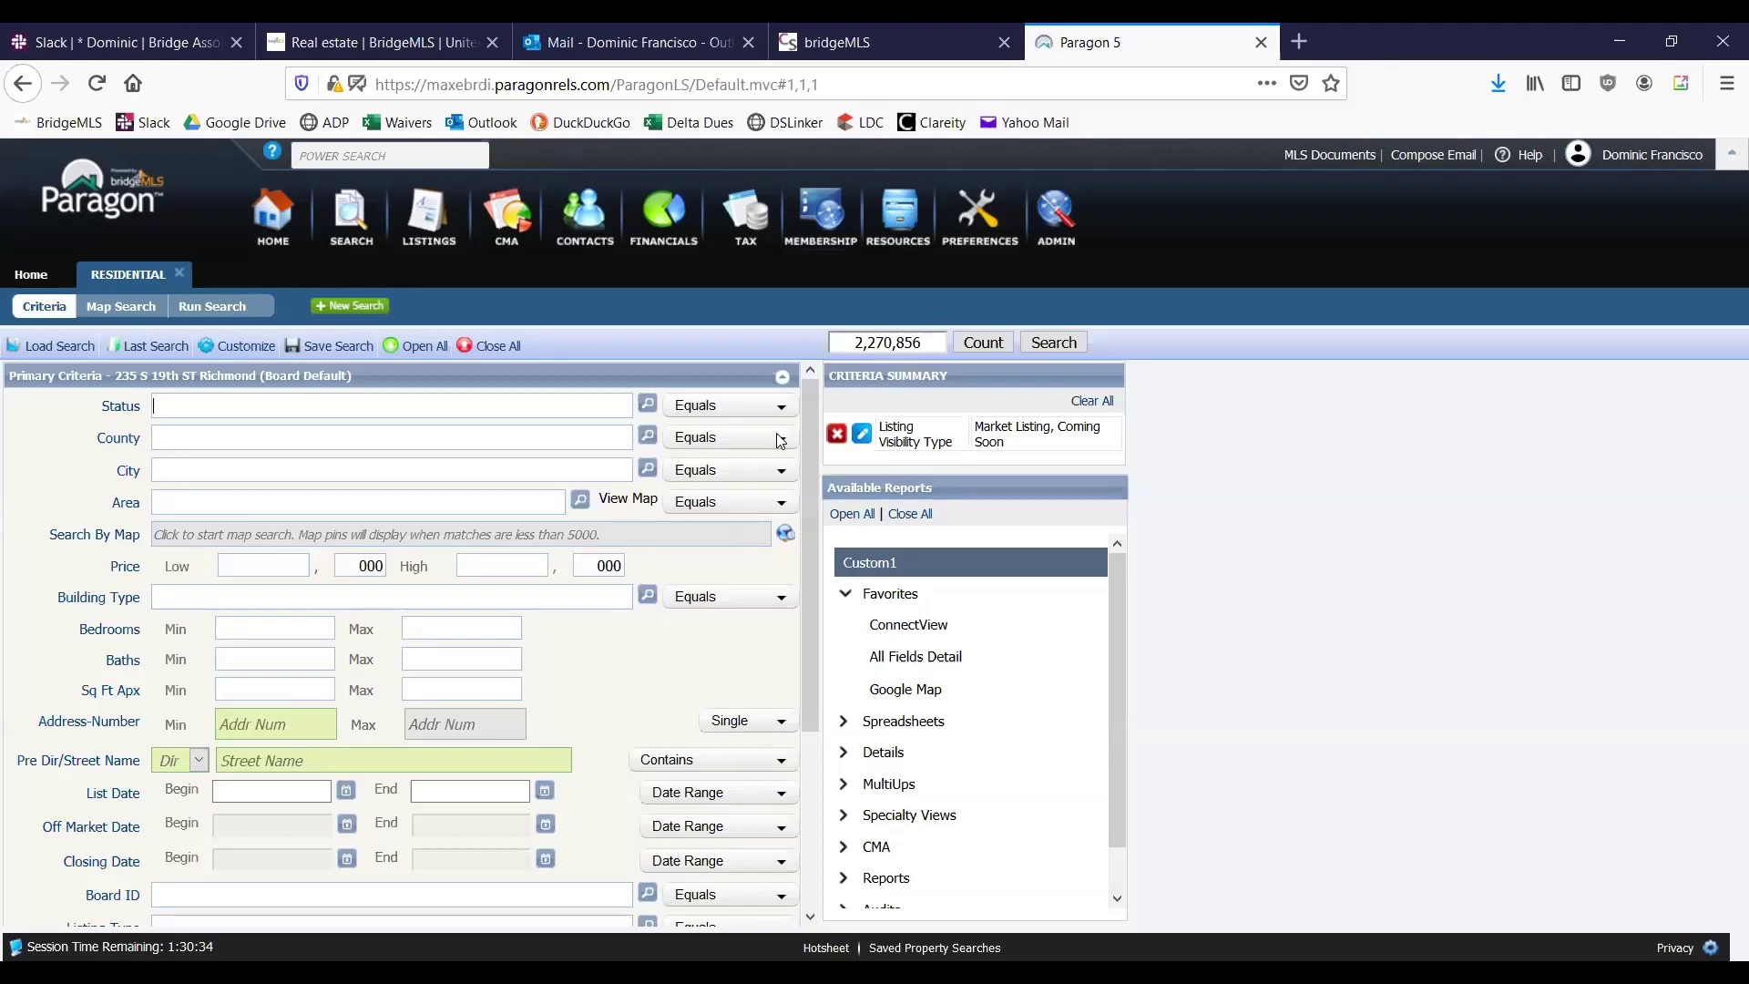
pyautogui.click(330, 345)
pyautogui.scroll(-2, 489, 441)
pyautogui.scroll(2, 401, 690)
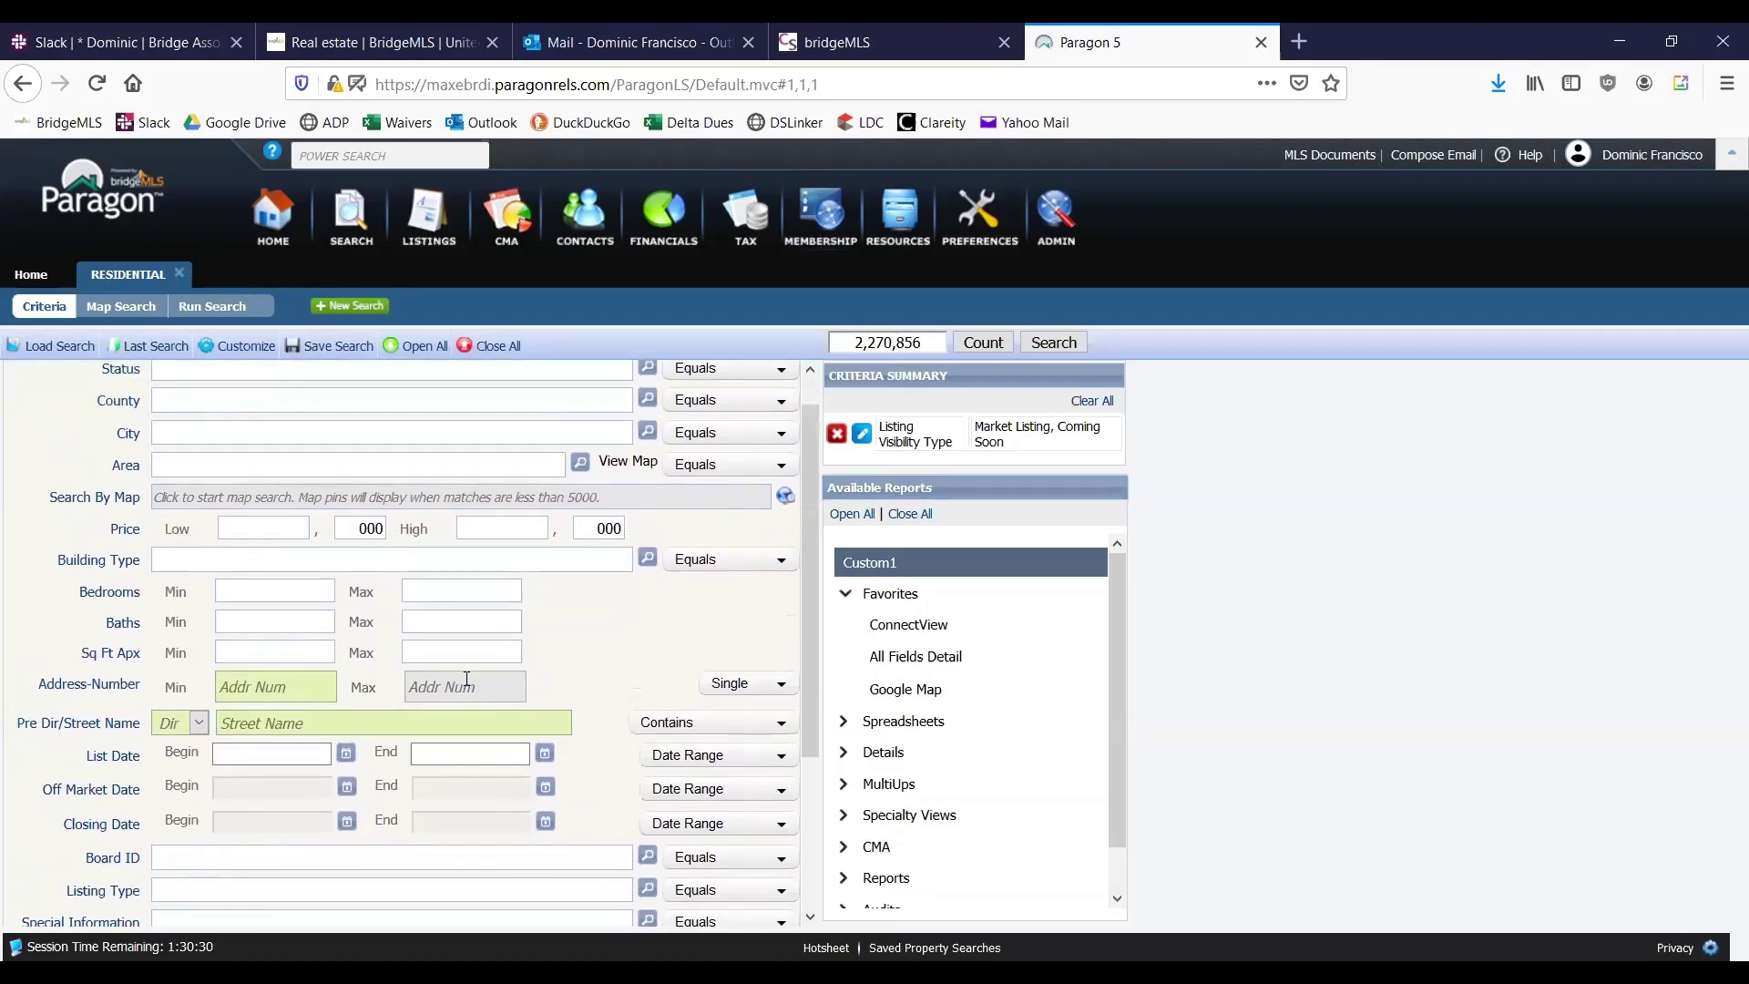
pyautogui.click(241, 413)
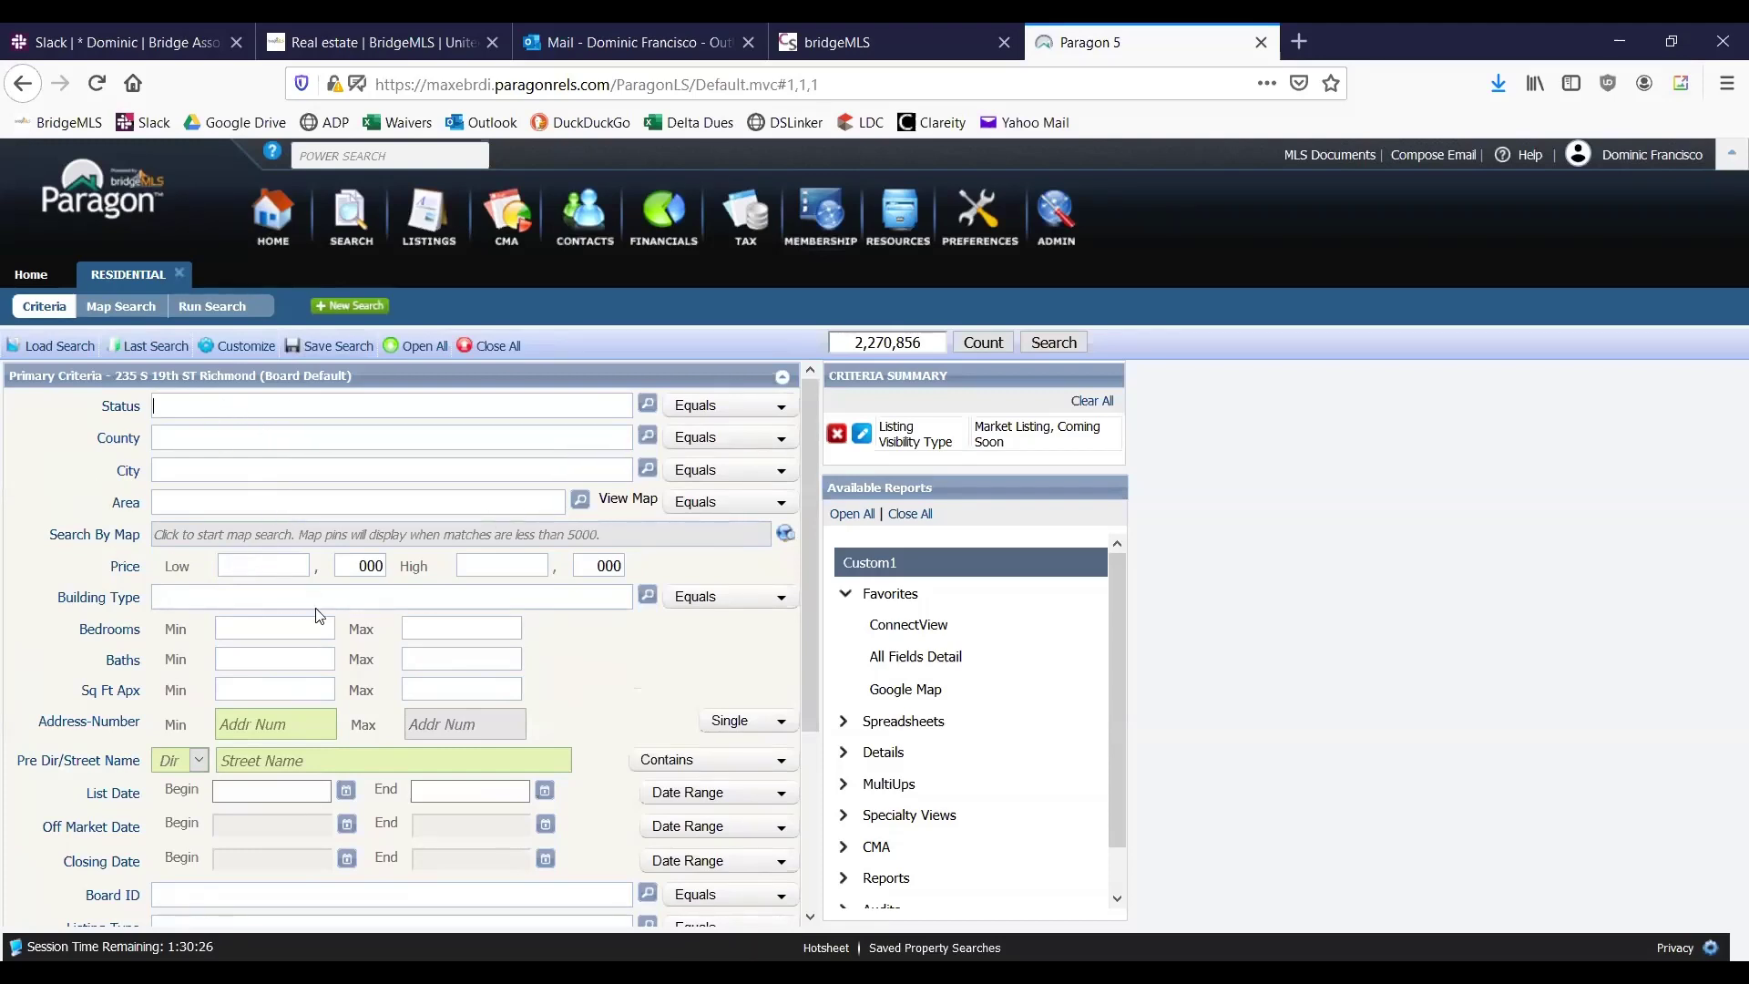
pyautogui.scroll(-1, 363, 670)
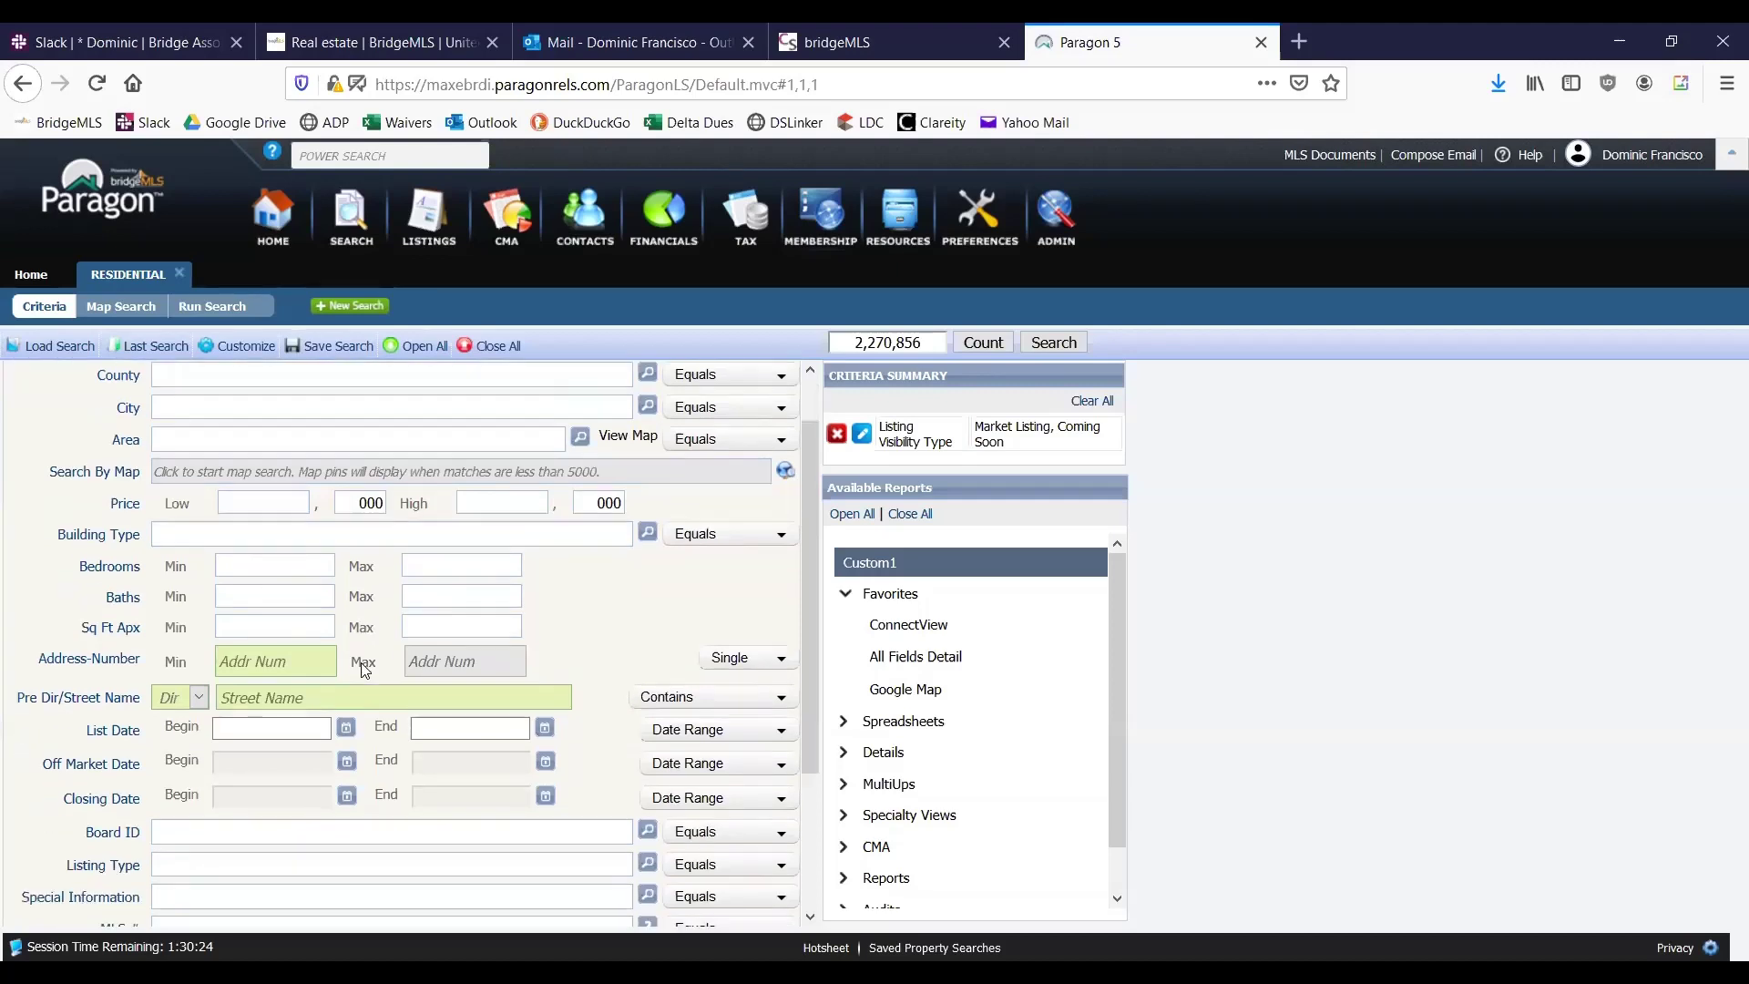
pyautogui.scroll(-3, 365, 670)
pyautogui.scroll(4, 237, 406)
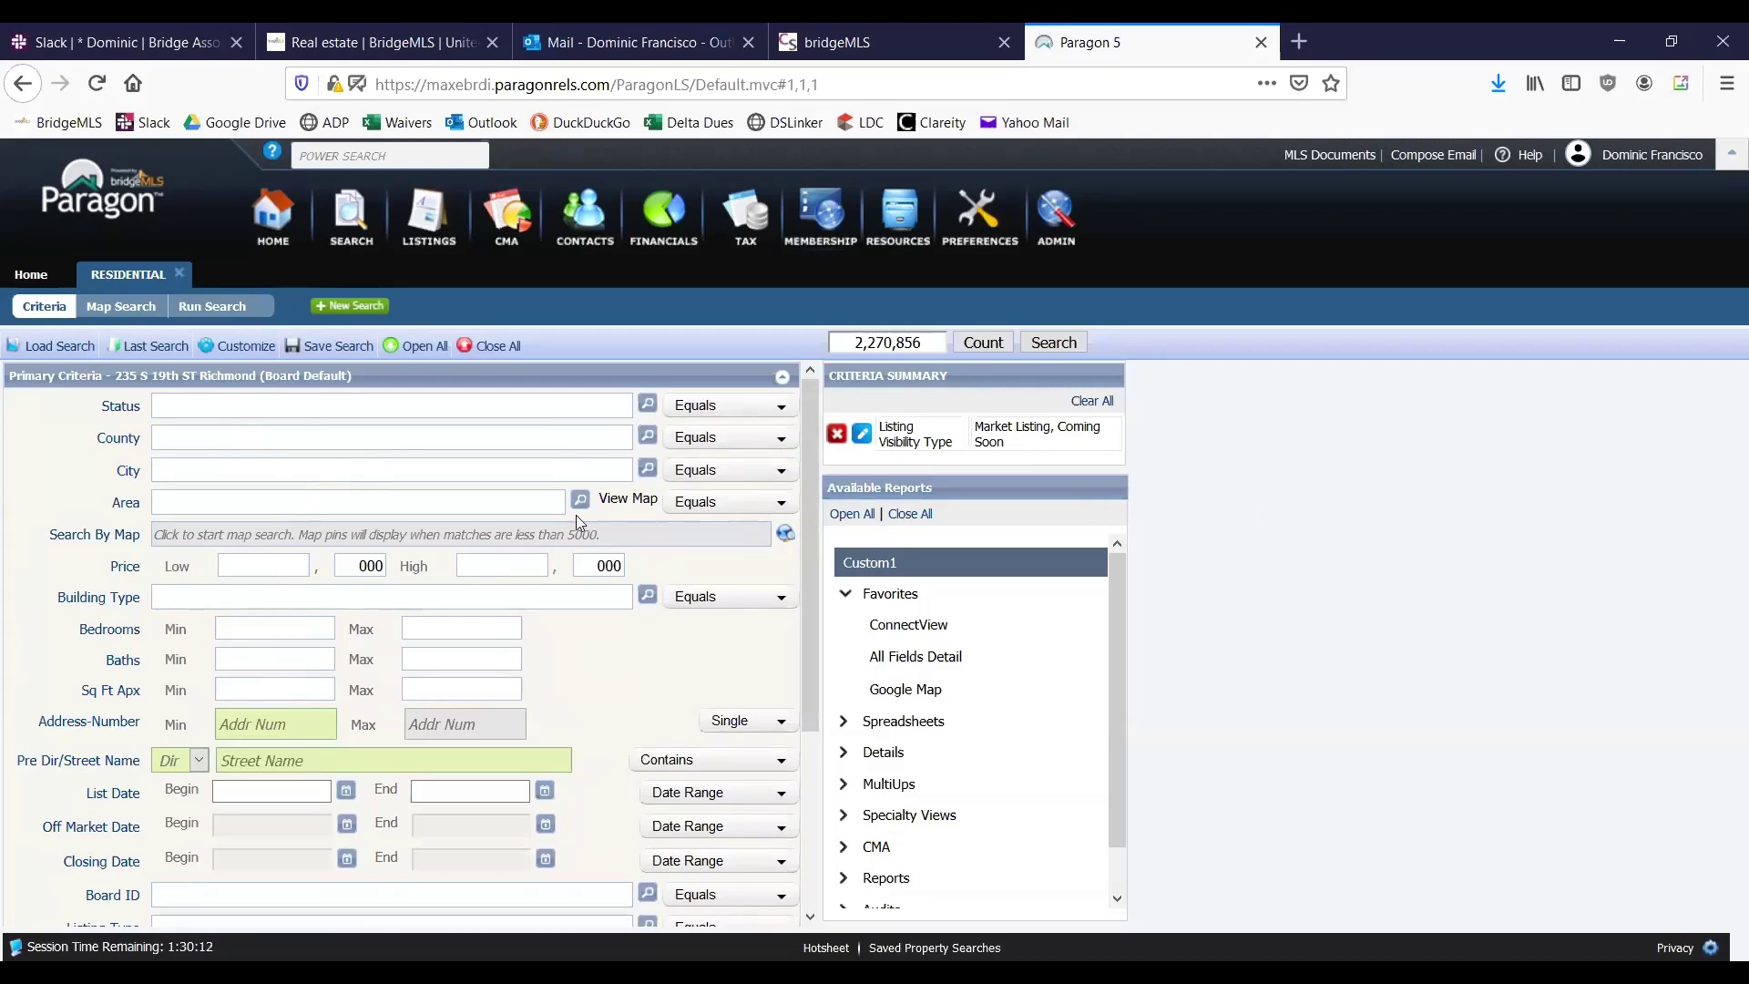
pyautogui.scroll(-3, 537, 524)
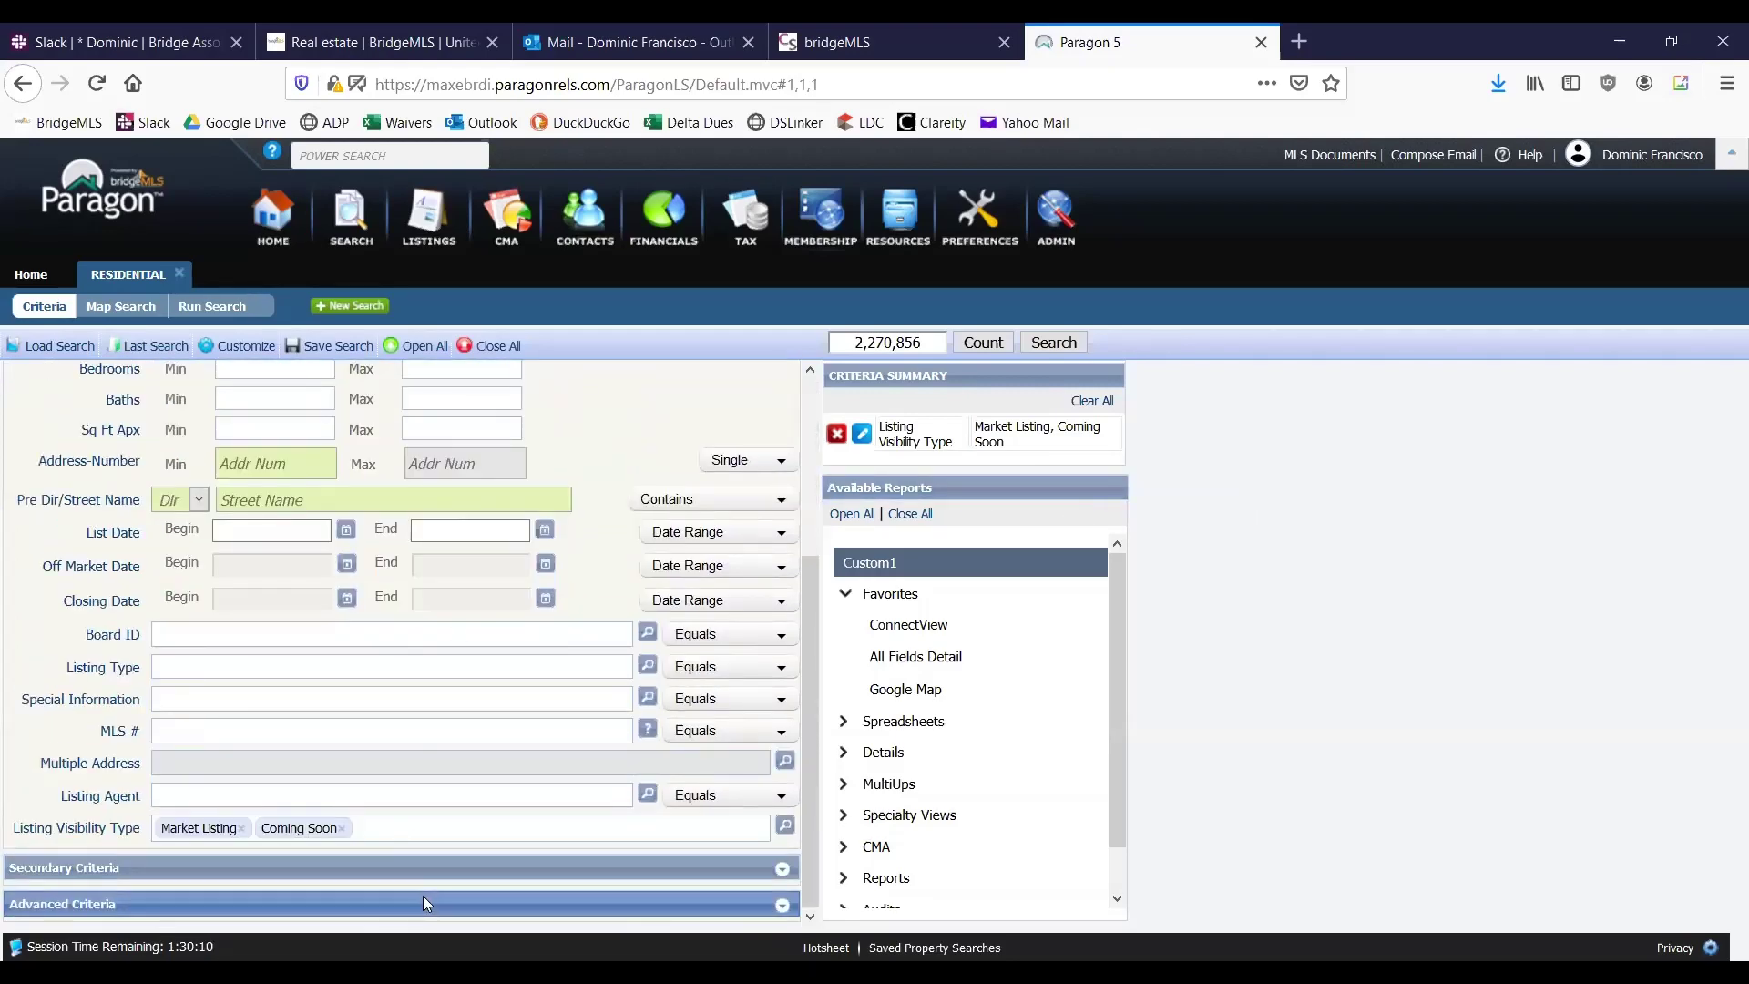
# - Expand Secondary Criteria and bring up Customize > Fields for the criteria form
pyautogui.click(438, 868)
pyautogui.scroll(-3, 412, 639)
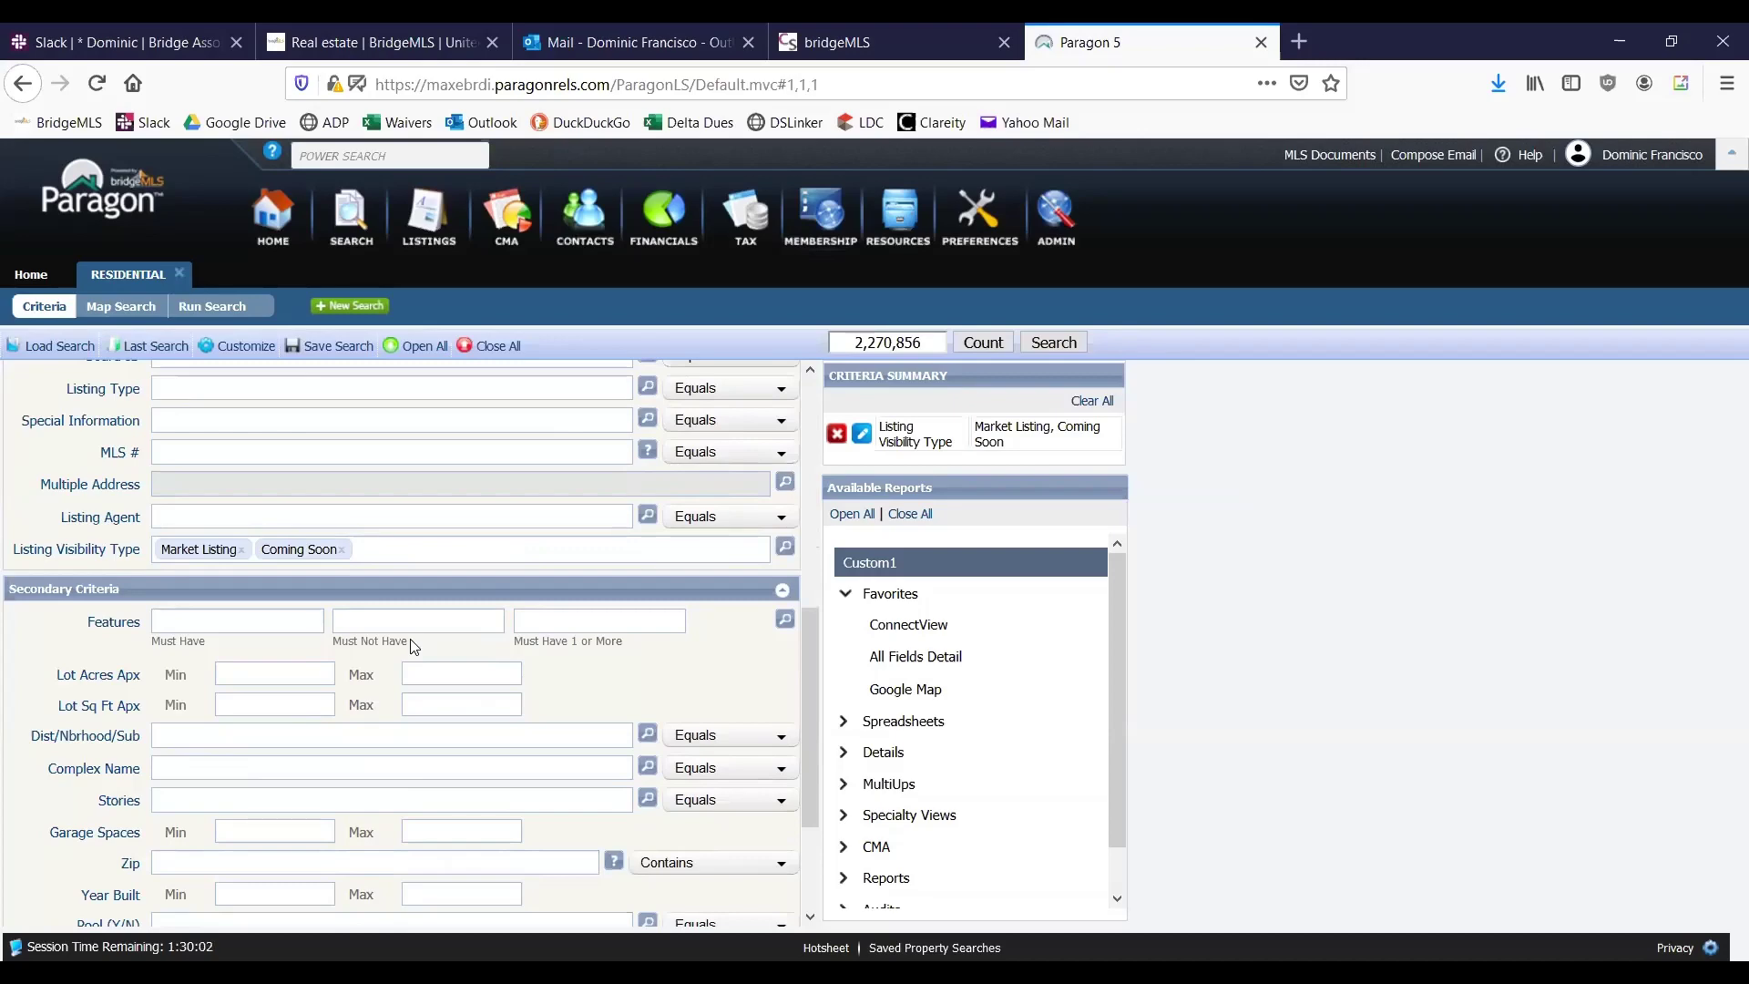
pyautogui.scroll(6, 410, 638)
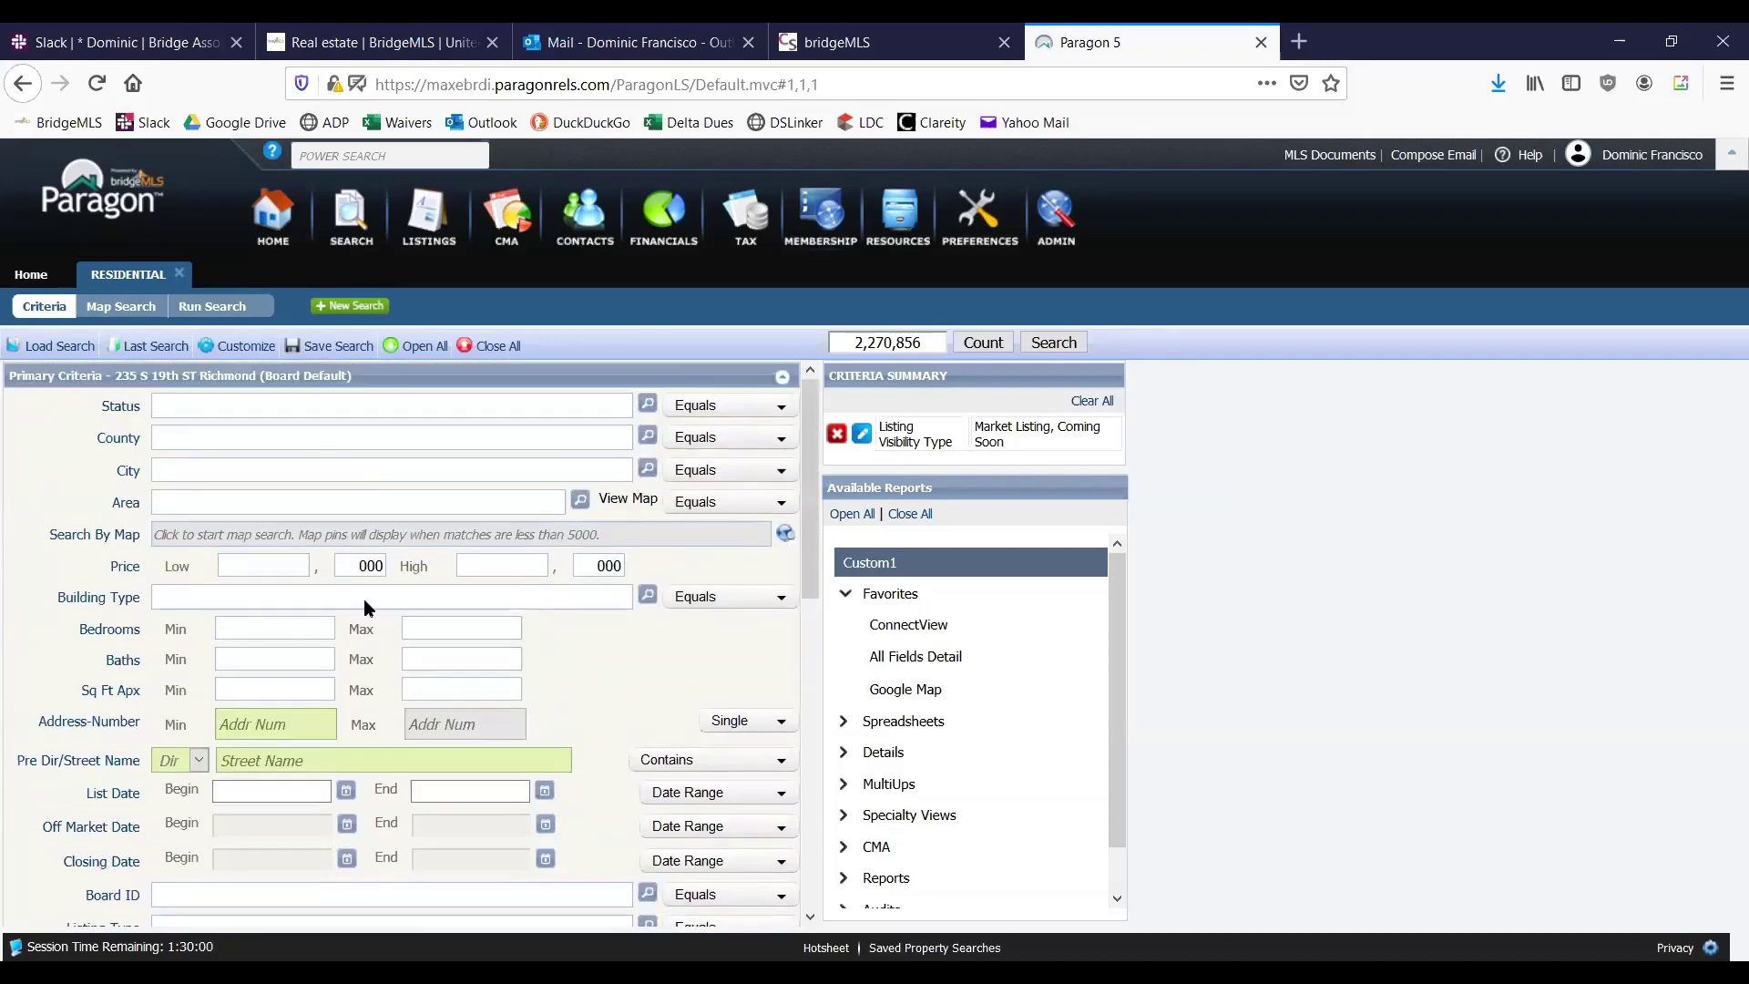
pyautogui.click(239, 348)
pyautogui.click(248, 377)
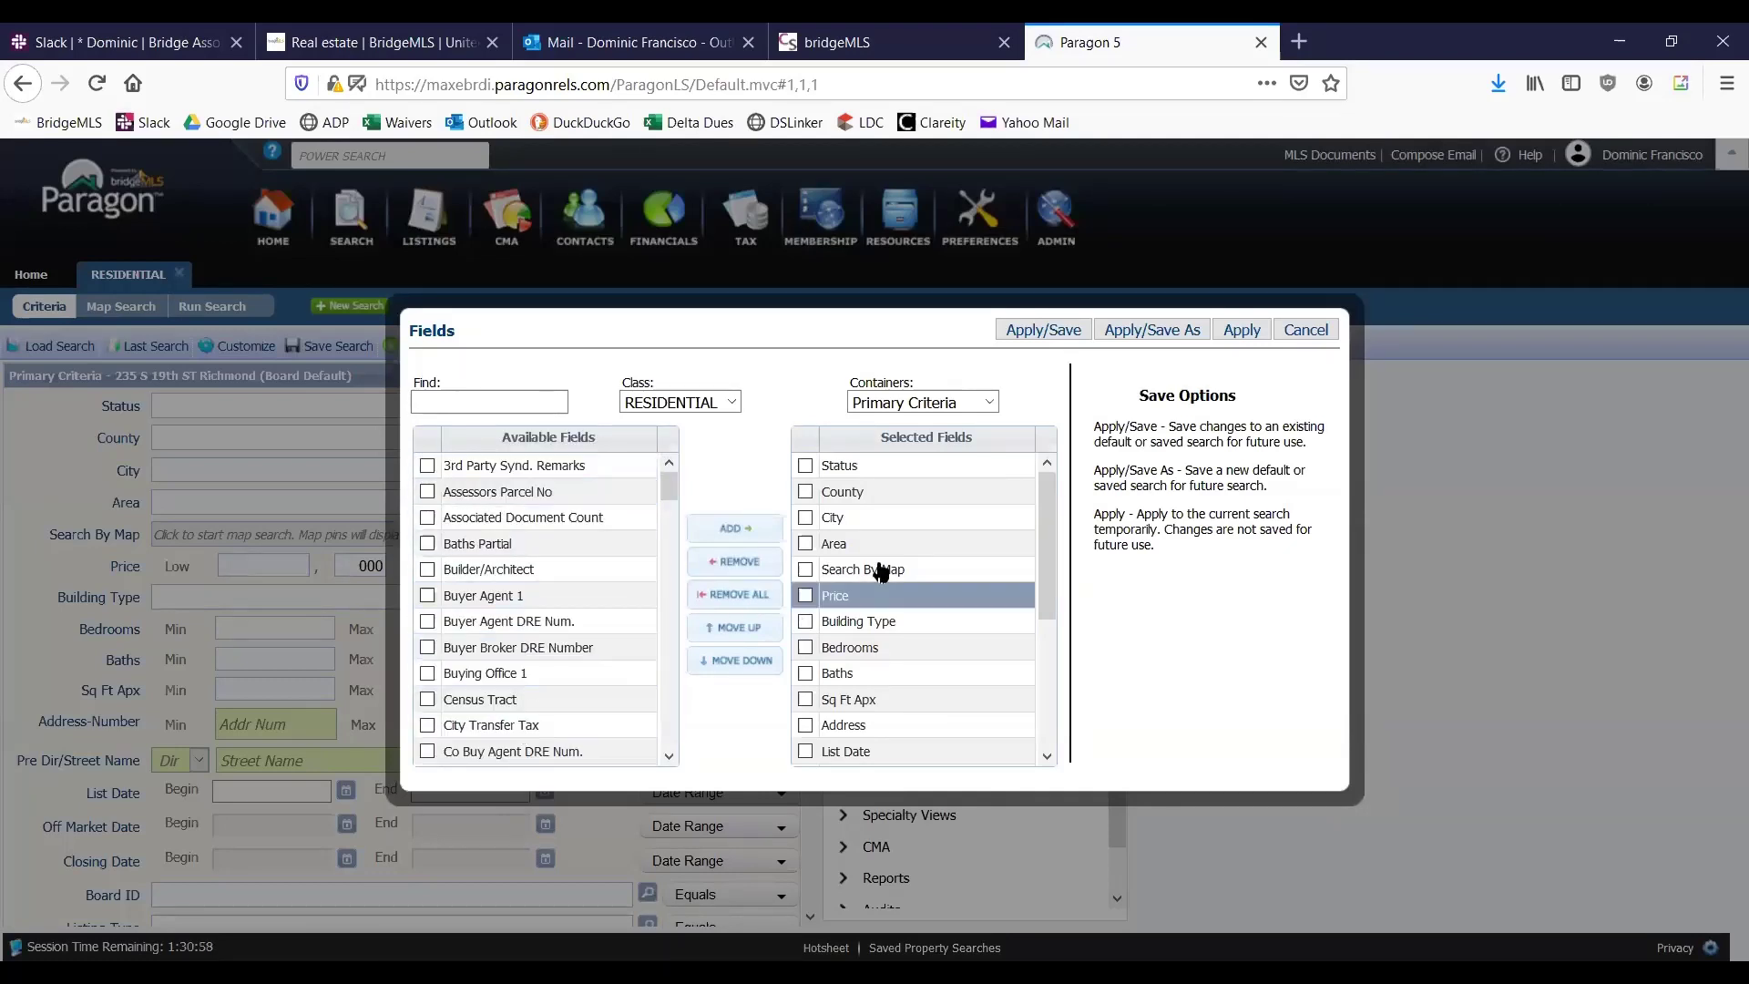
# - Move Buyer Agent 1 into the selected Primary Criteria fields and apply the change
pyautogui.scroll(-2, 880, 562)
pyautogui.scroll(-1, 880, 563)
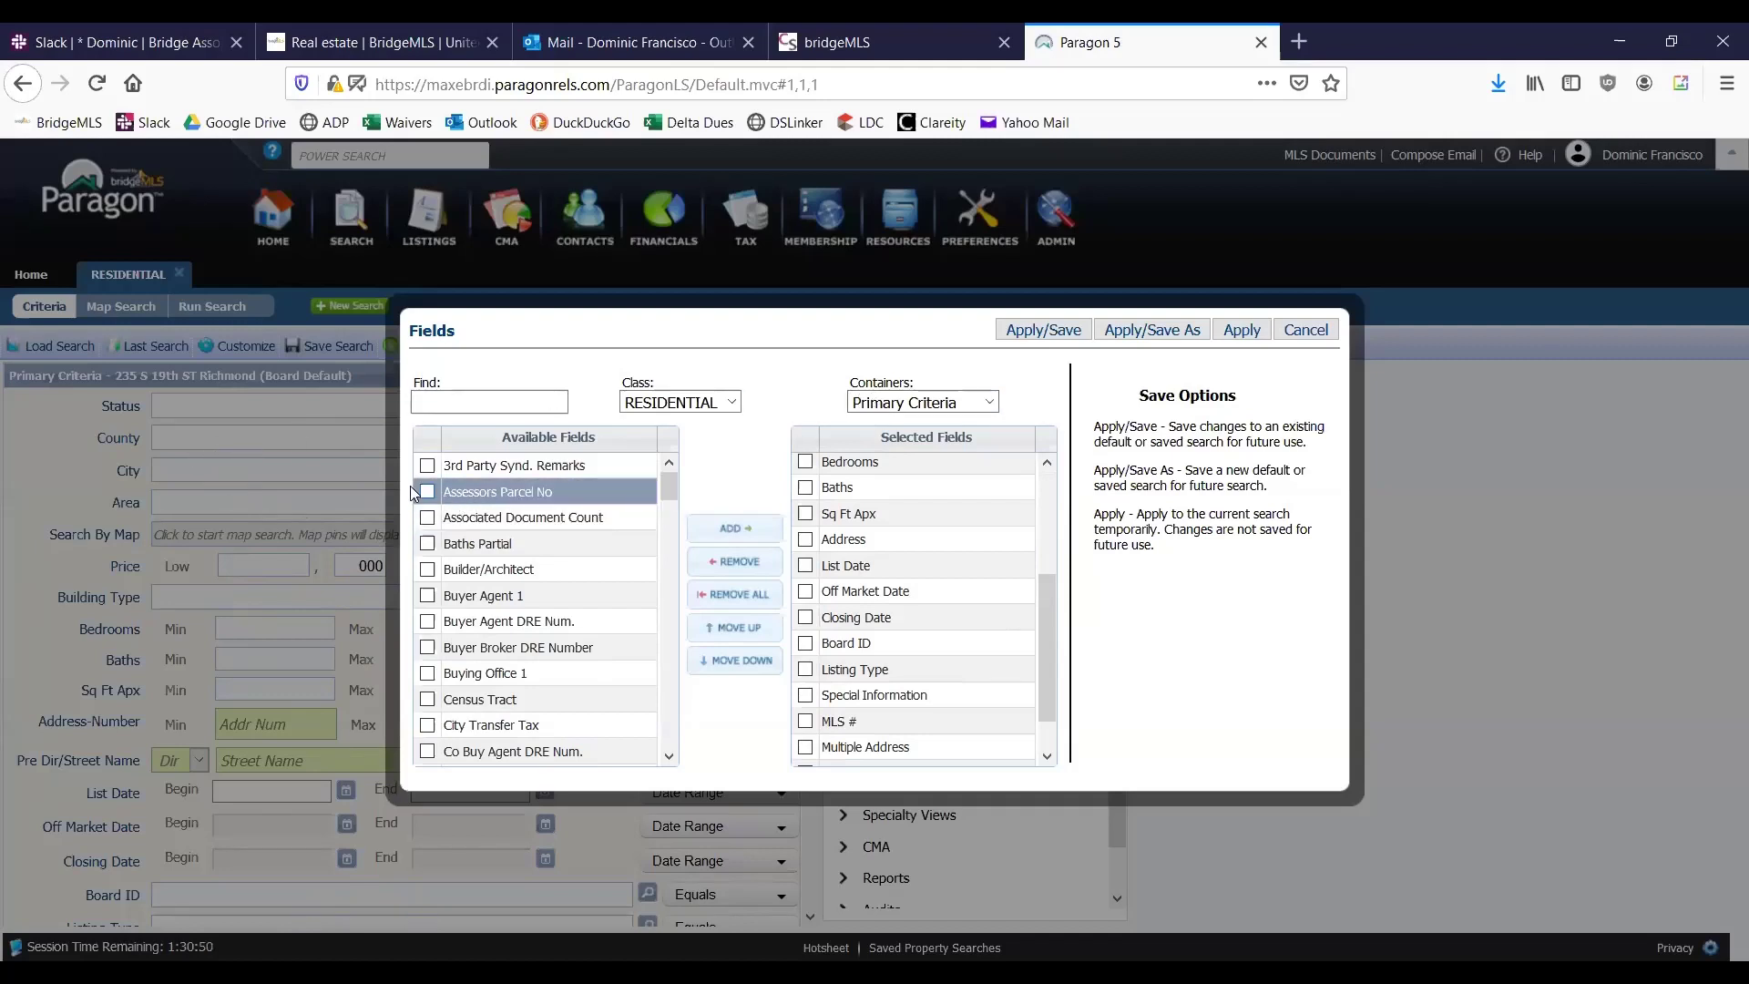
pyautogui.scroll(-1, 474, 543)
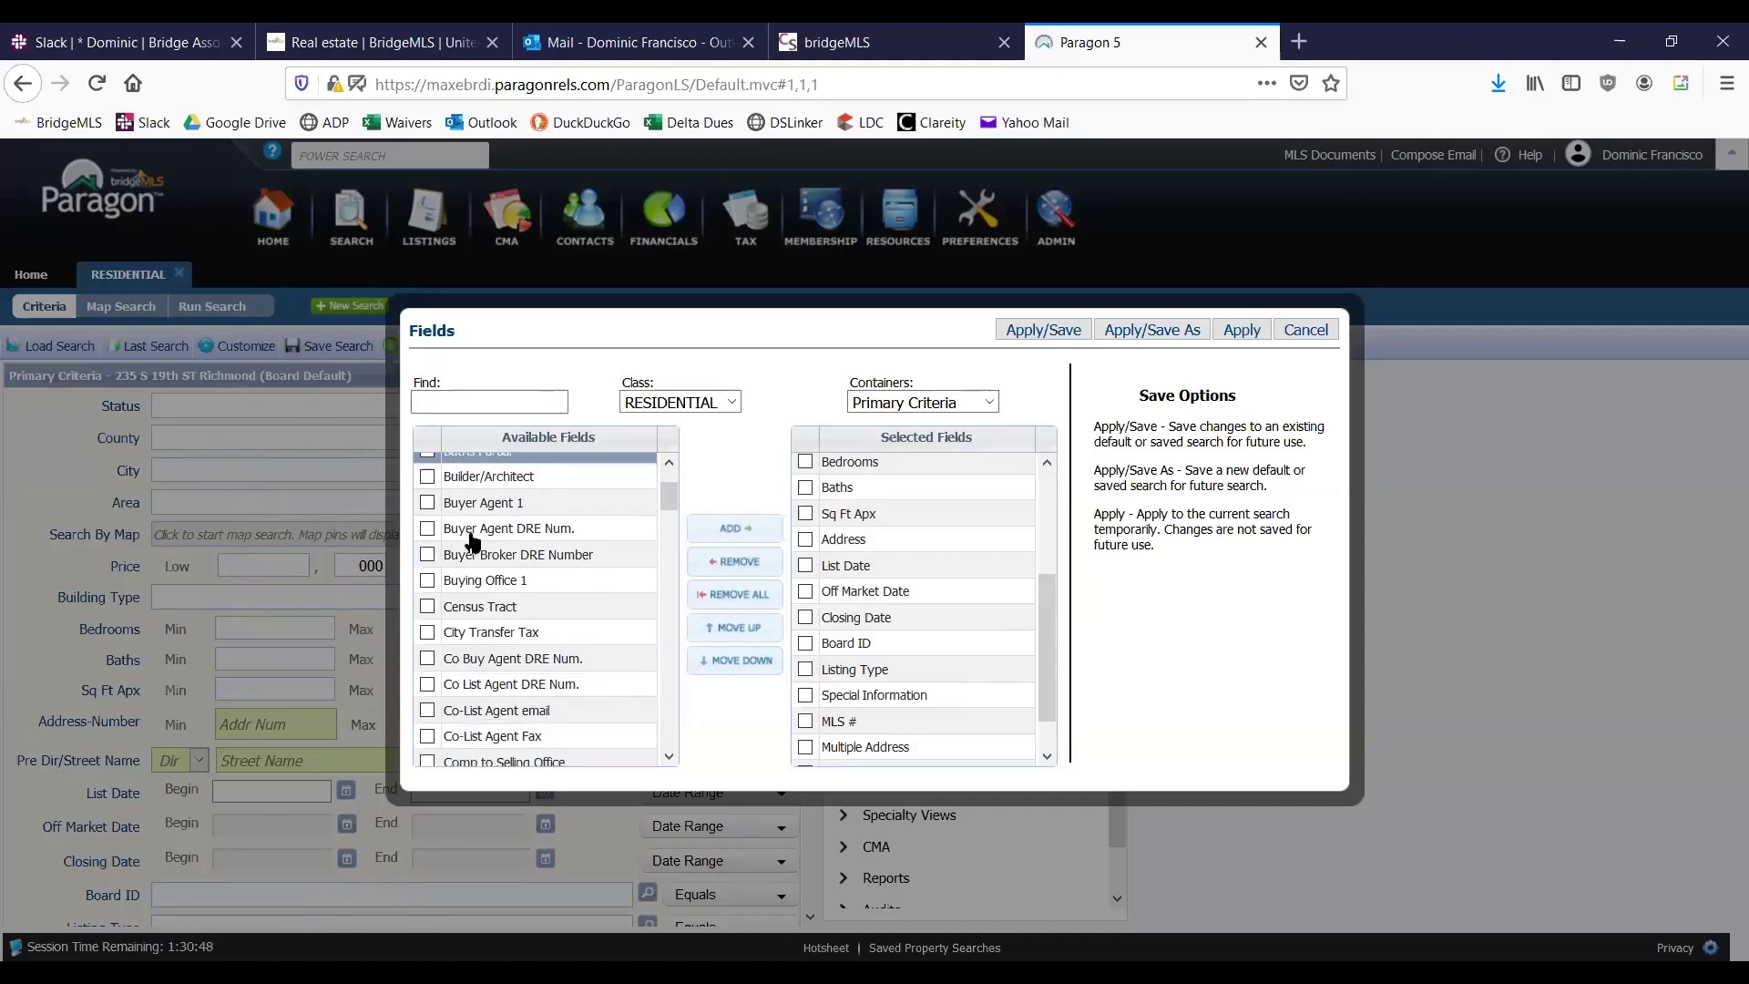
pyautogui.click(427, 502)
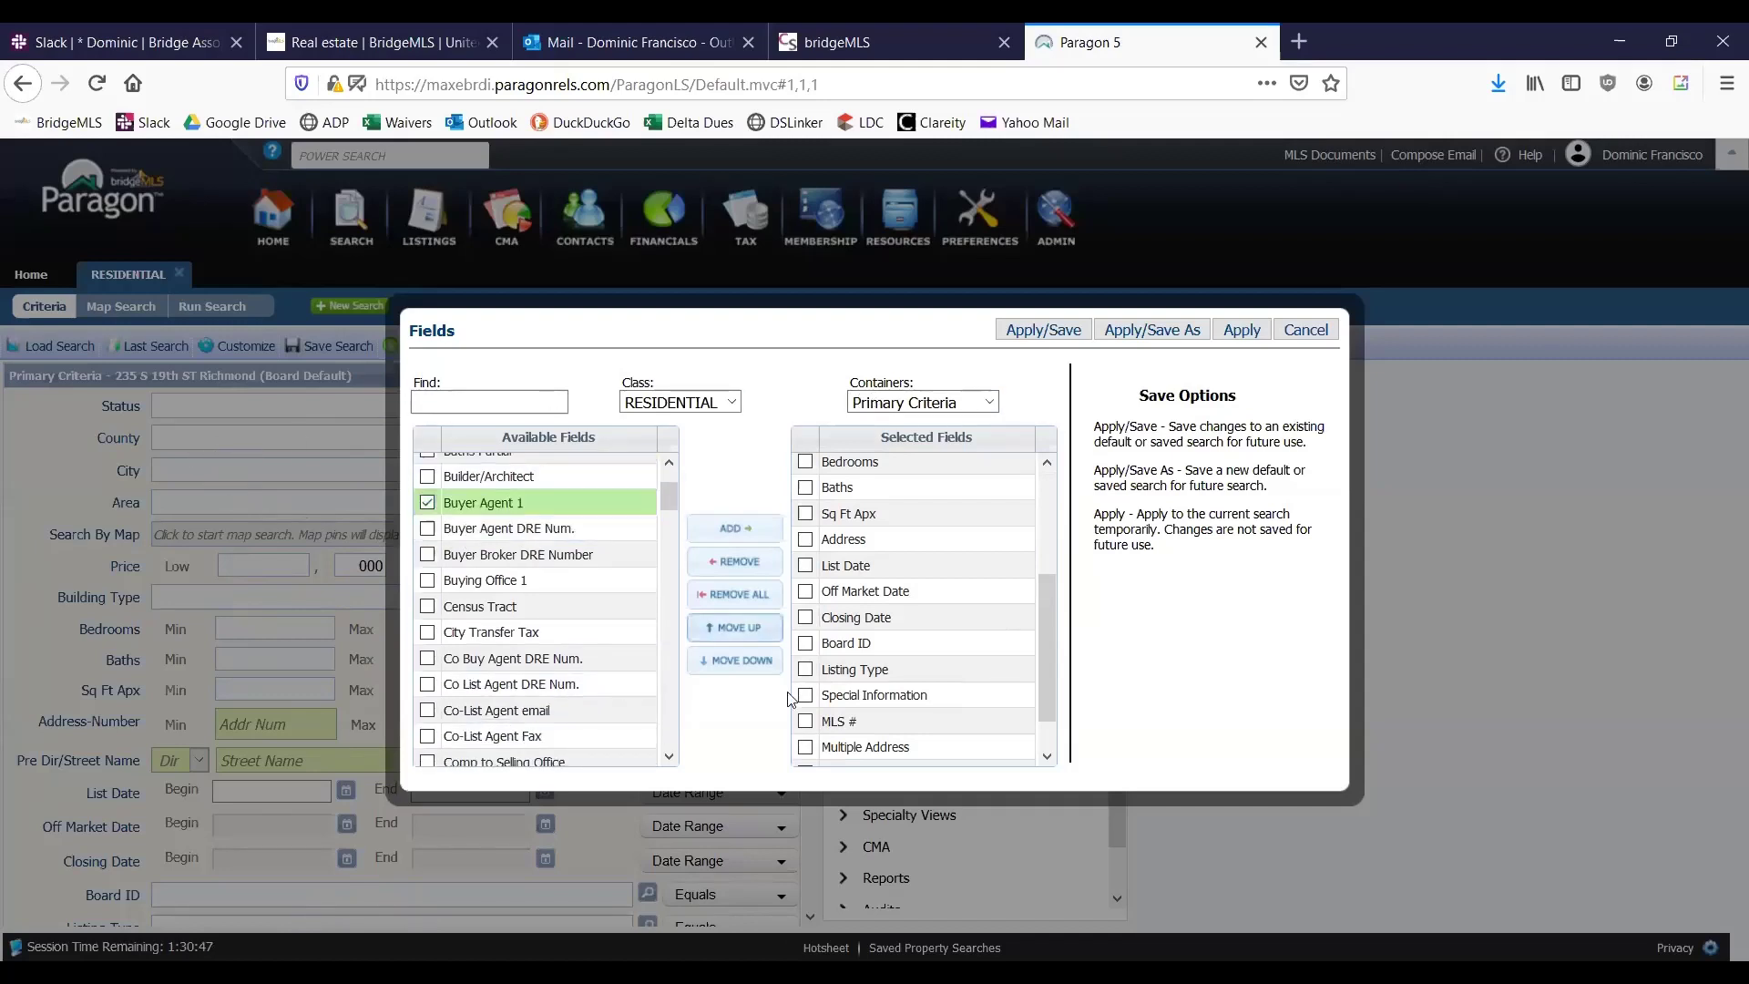
pyautogui.click(734, 528)
pyautogui.click(1239, 330)
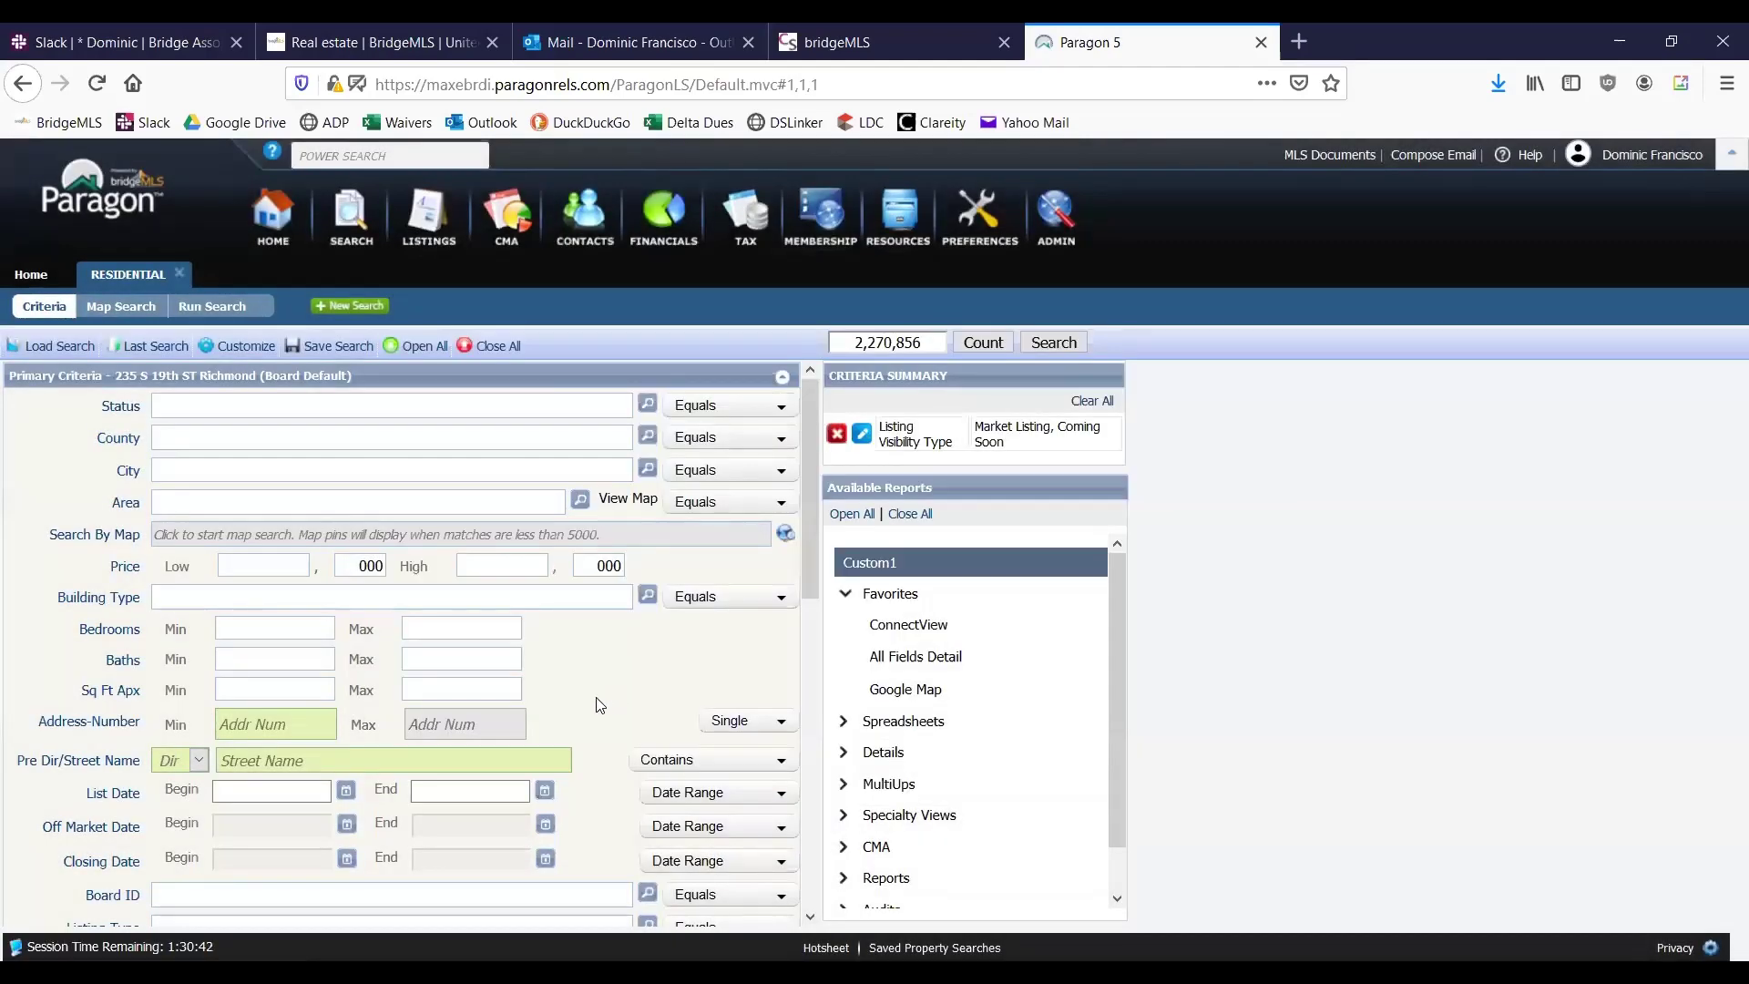
# - Confirm Buyer Agent 1 appears on the criteria form, then show the Save Search options
pyautogui.scroll(-4, 460, 510)
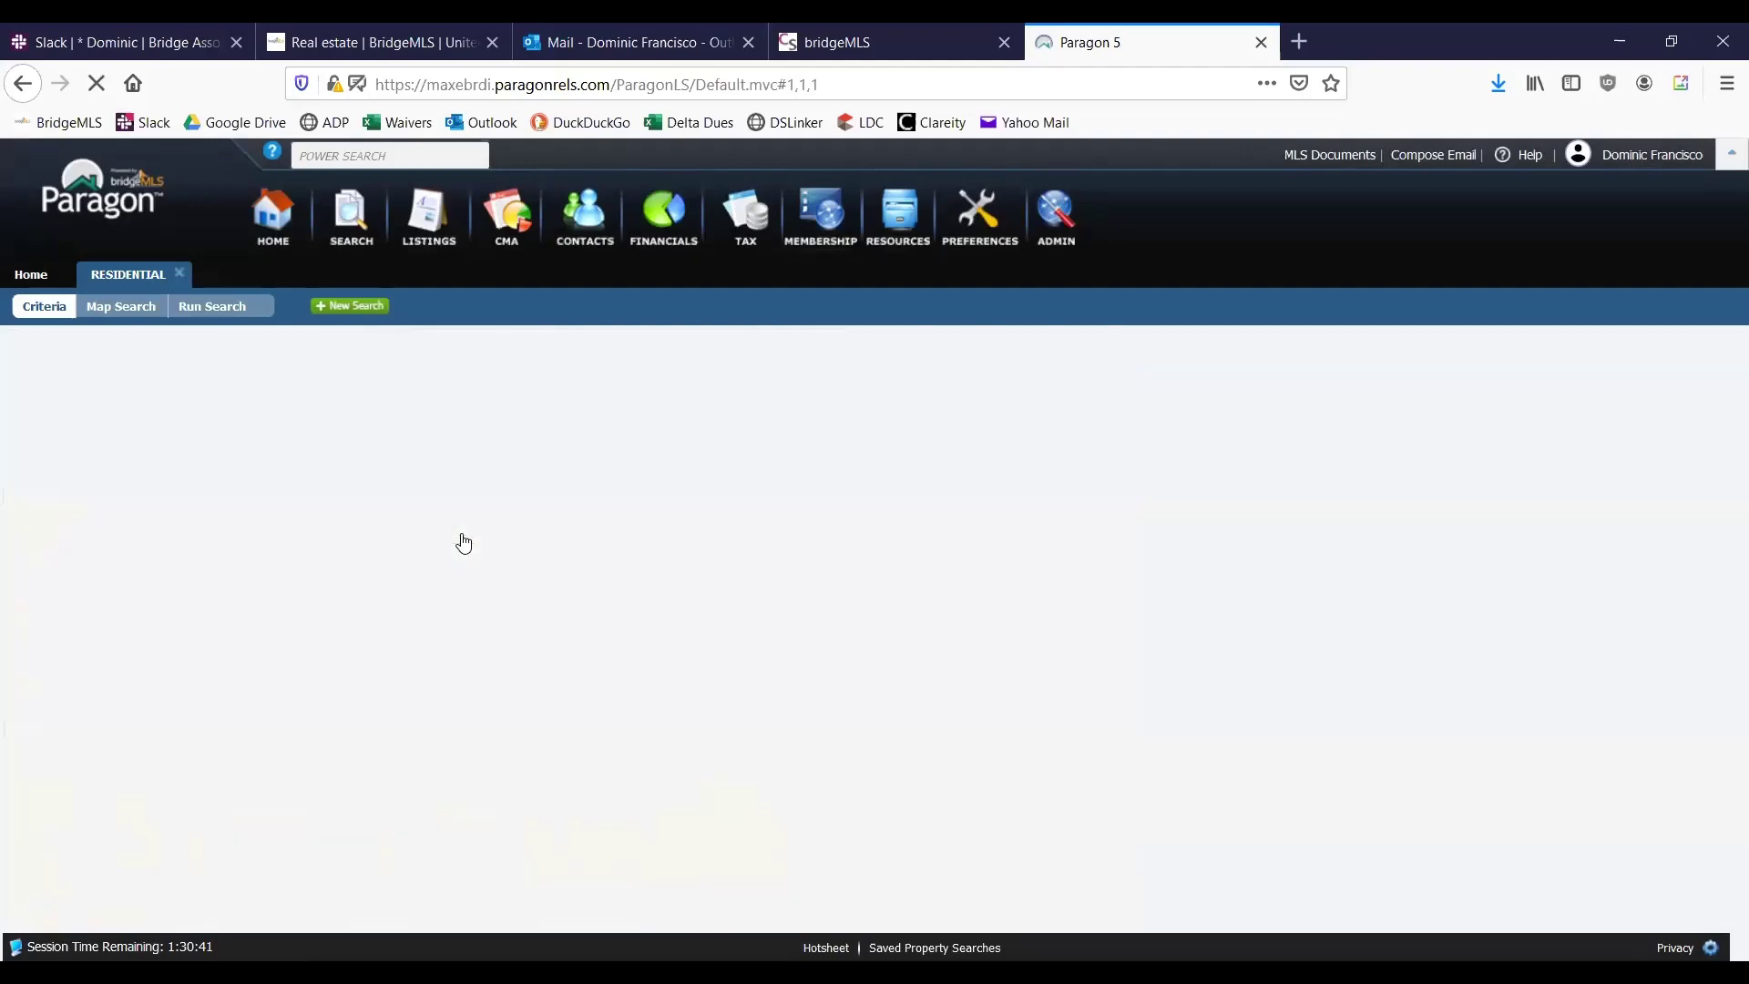
pyautogui.scroll(-3, 464, 542)
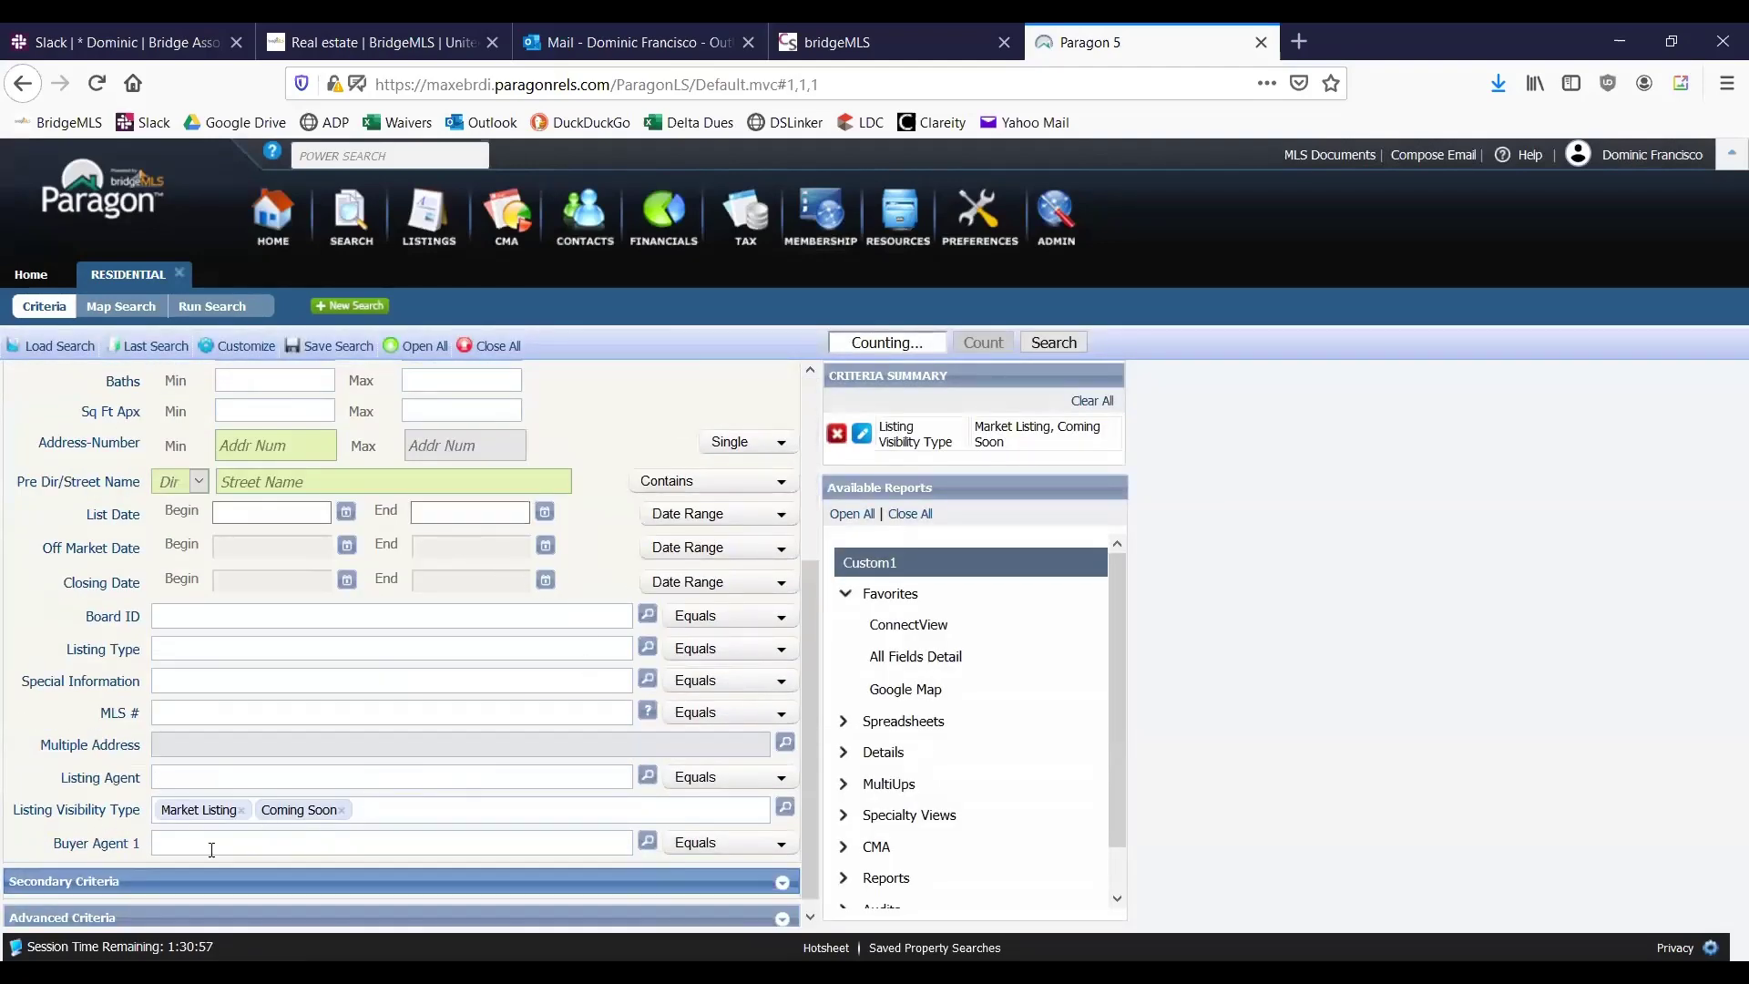
pyautogui.scroll(3, 547, 793)
pyautogui.click(333, 345)
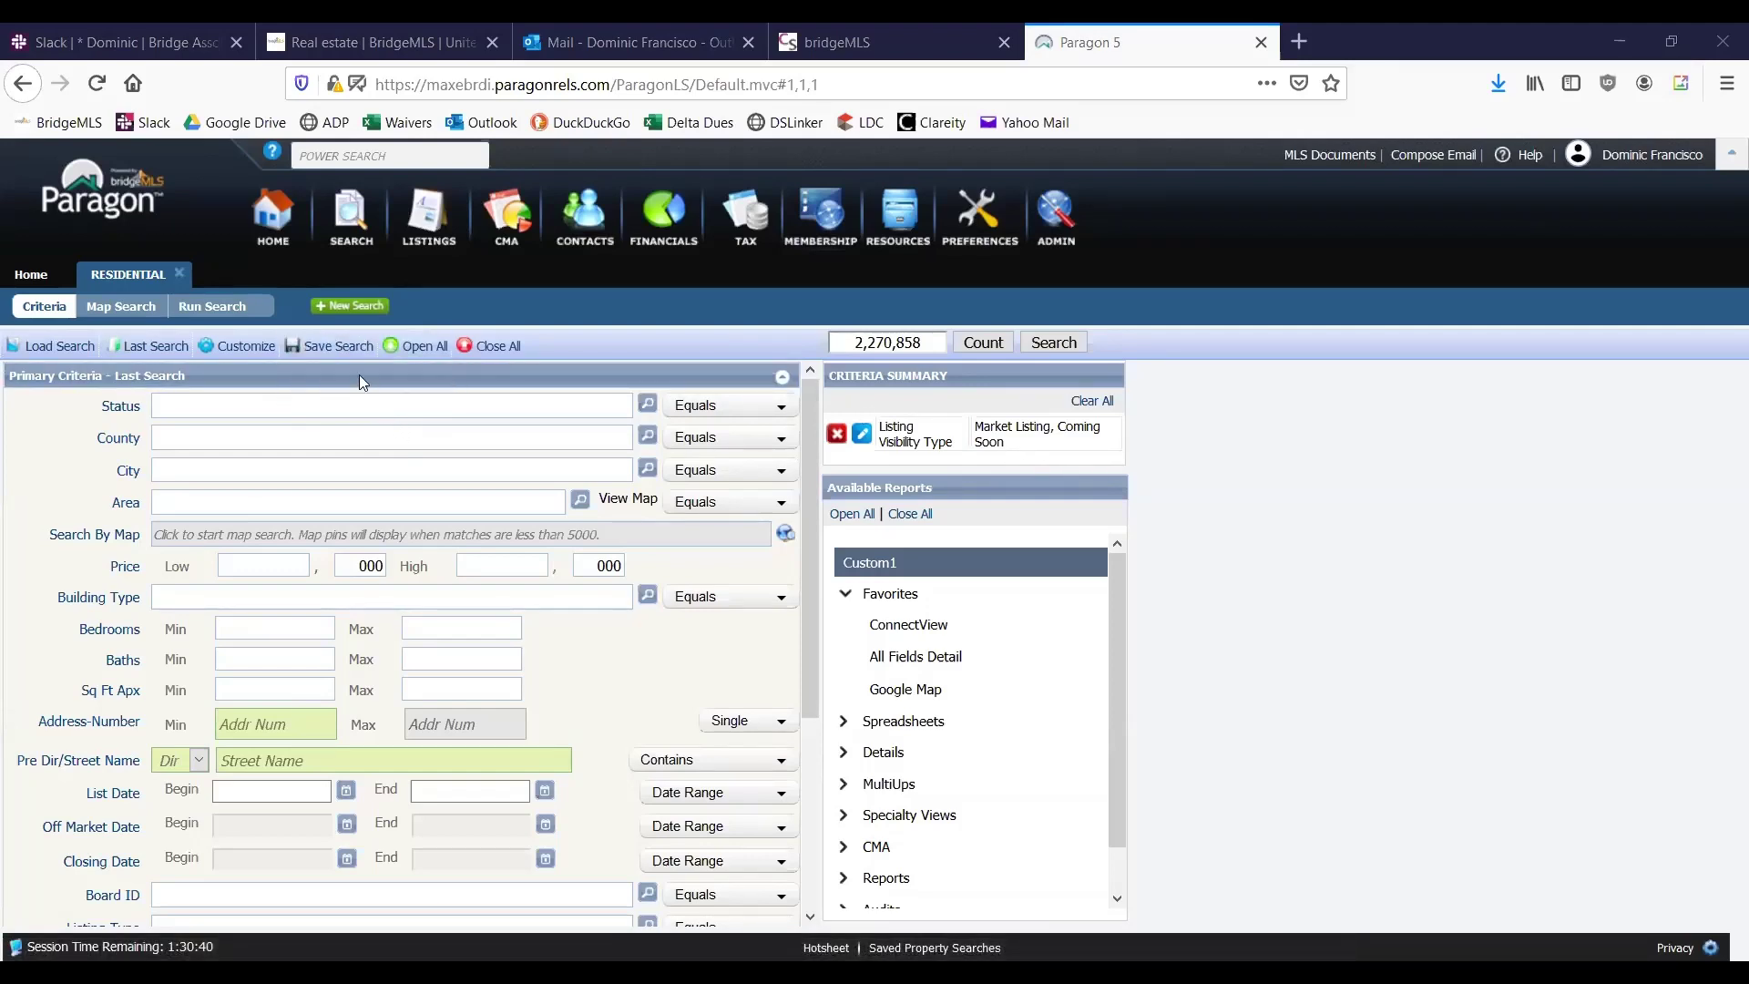
pyautogui.moveTo(330, 346)
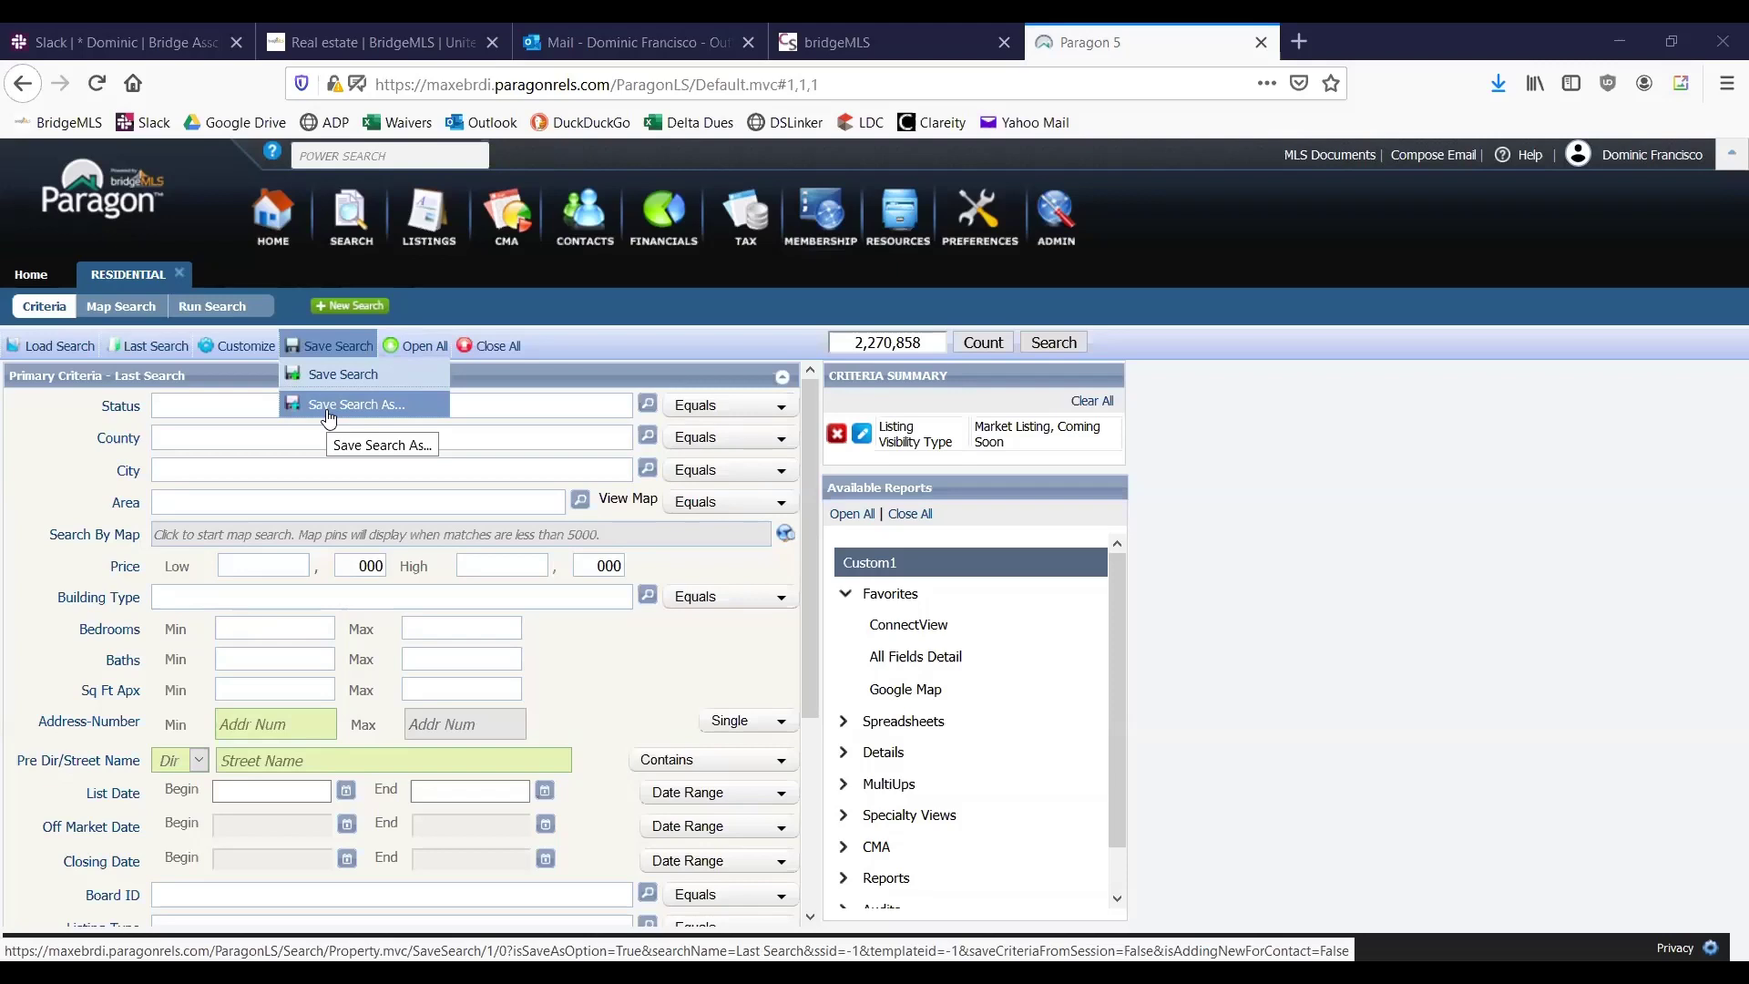
# - Search ALL ACTIVE listings in BERKELEY with at most 2 bedrooms, returning 31 results
pyautogui.click(329, 406)
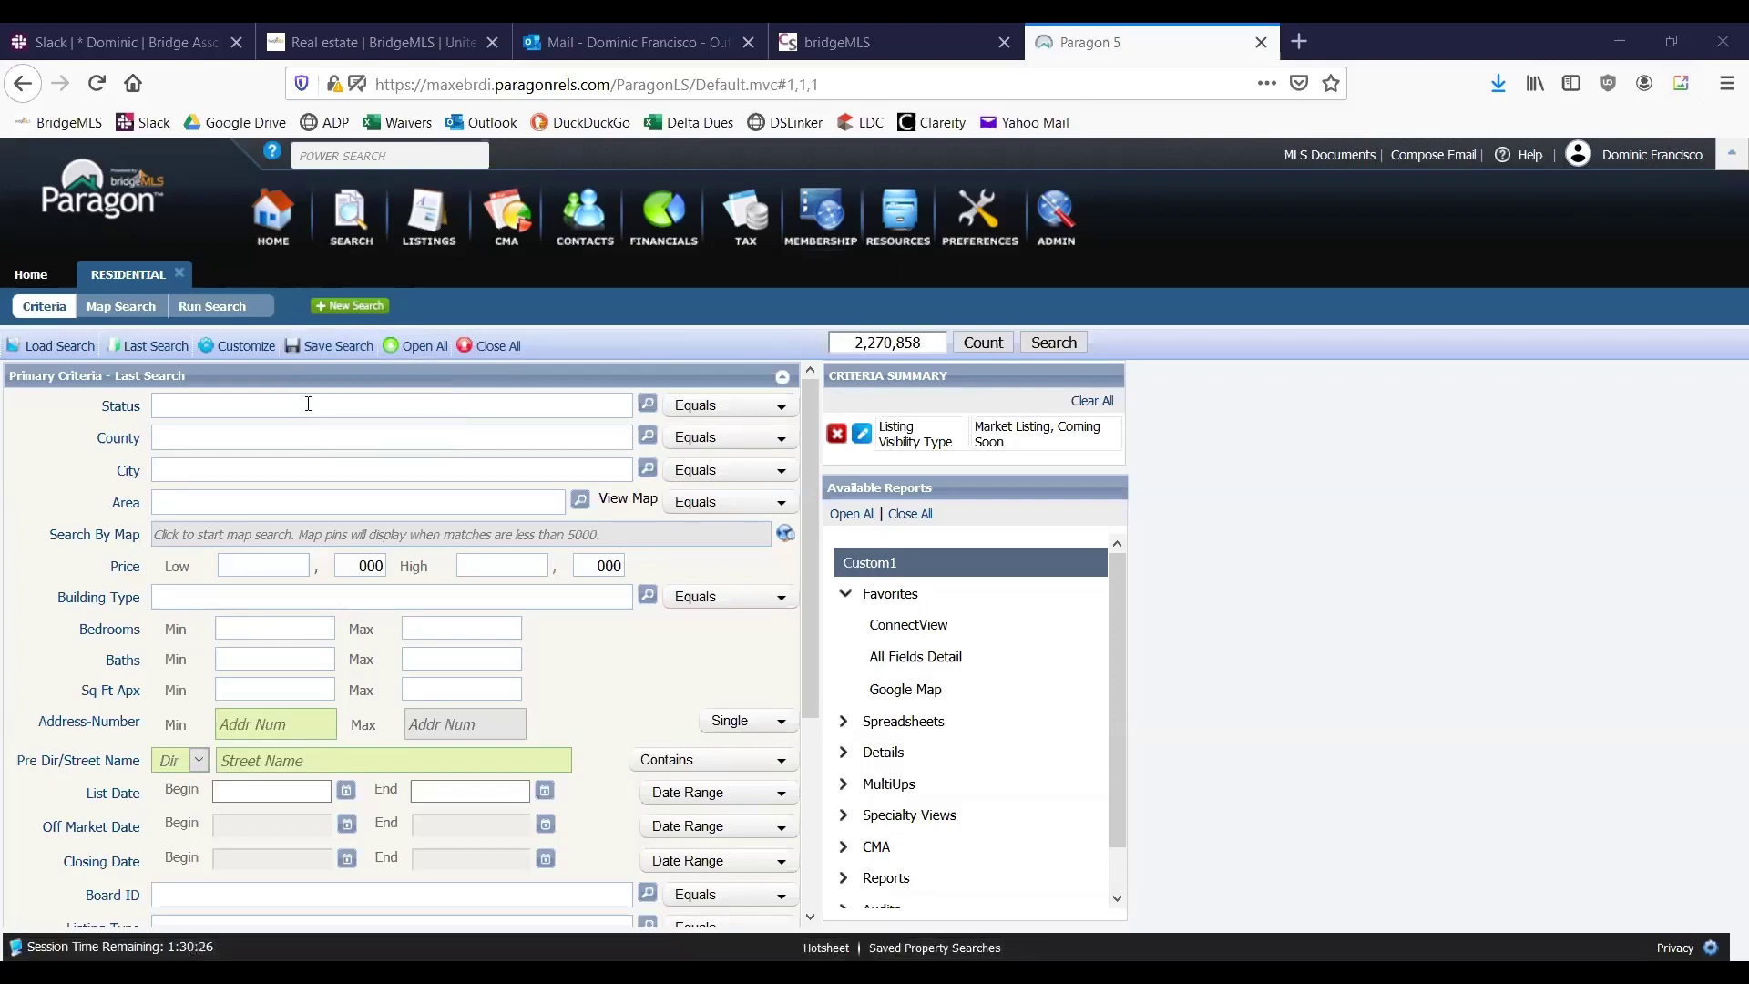
pyautogui.write('act')
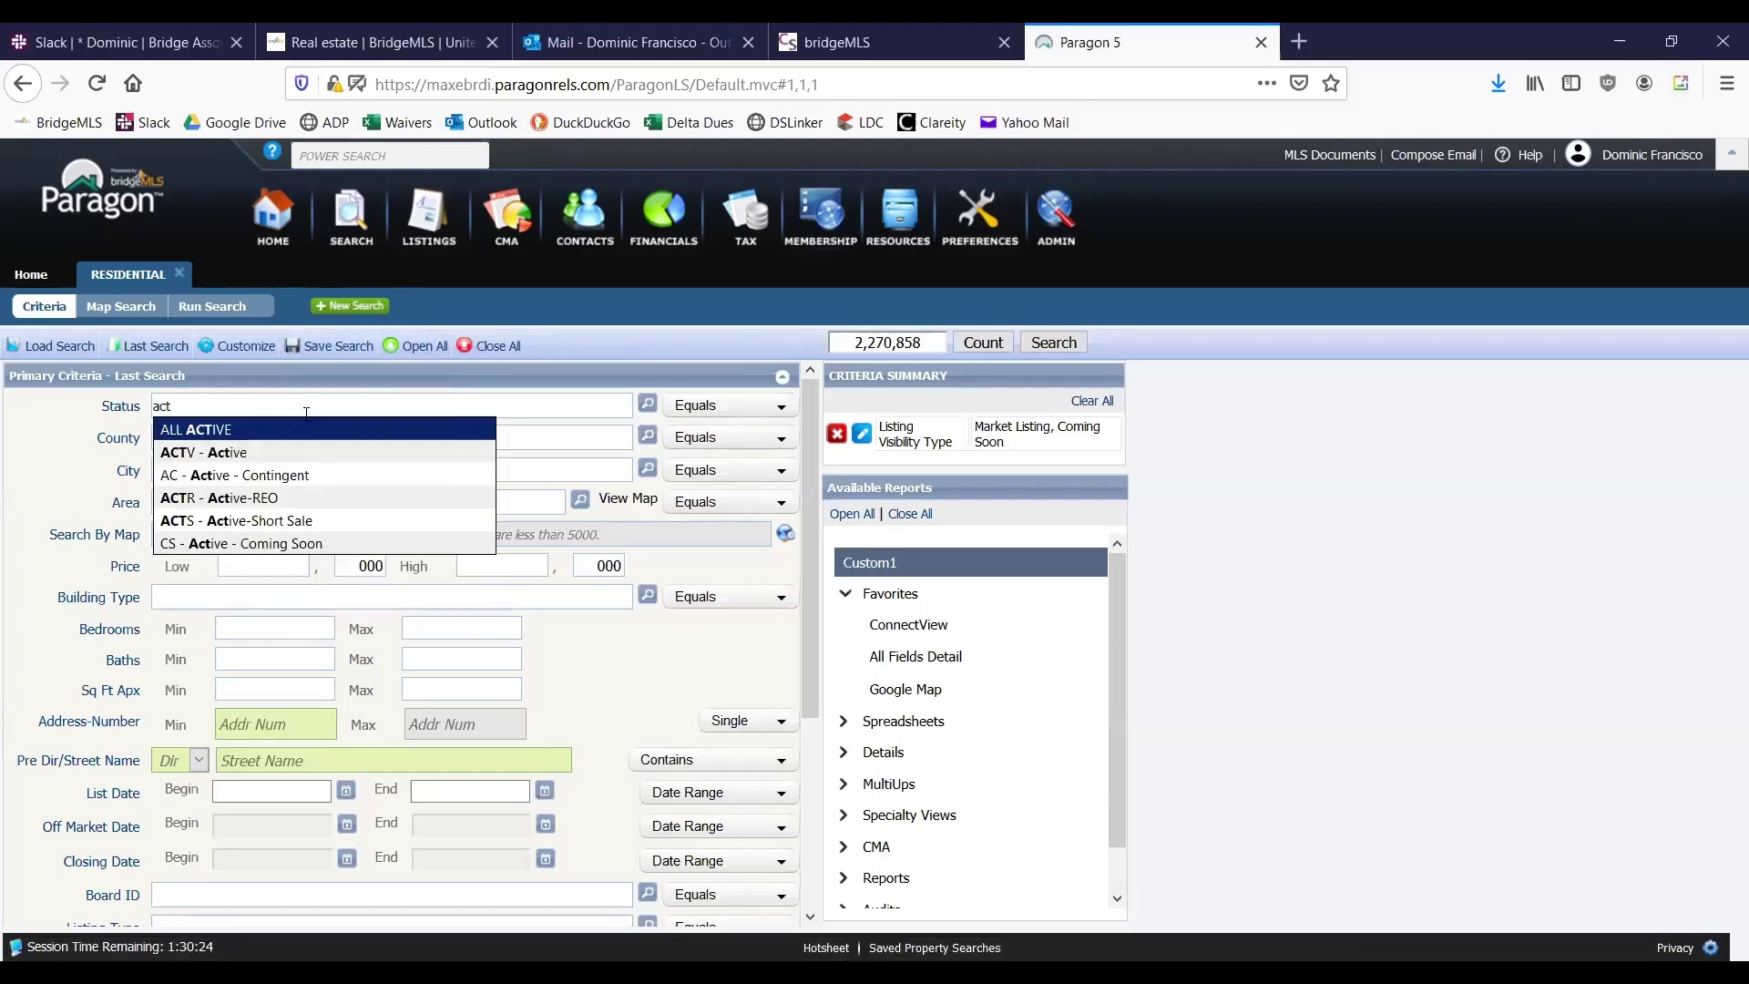
pyautogui.click(305, 430)
pyautogui.click(211, 507)
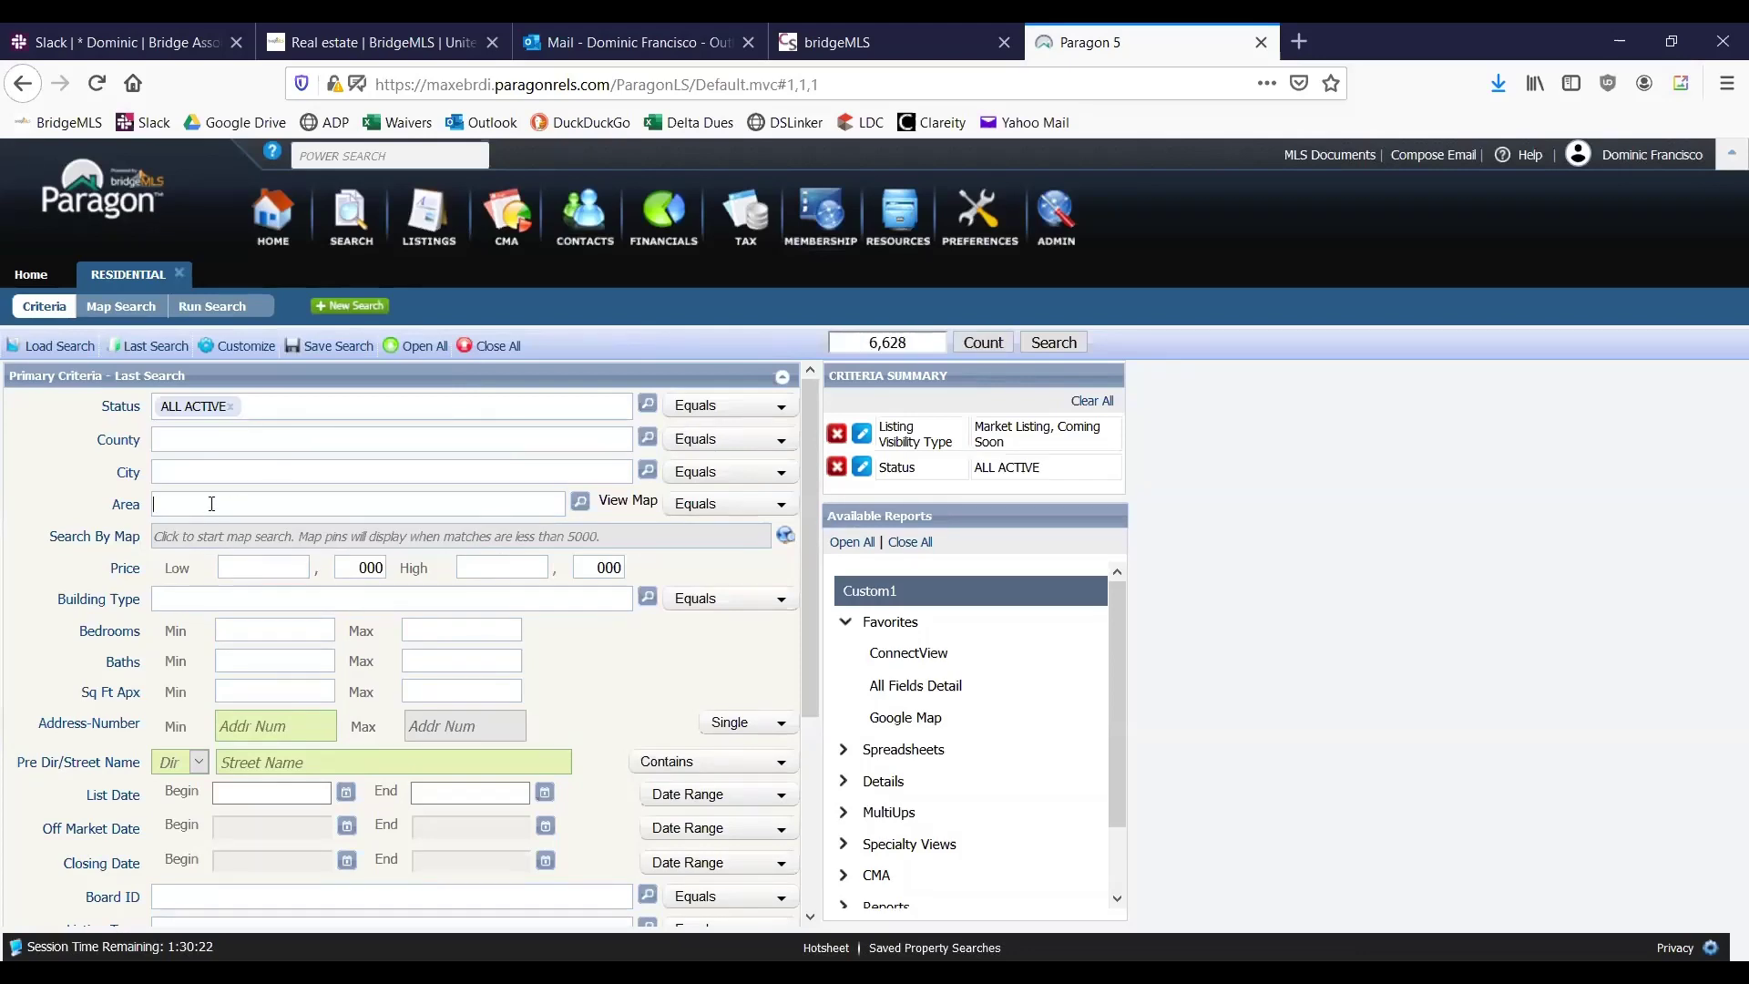
pyautogui.write('ber')
pyautogui.click(225, 493)
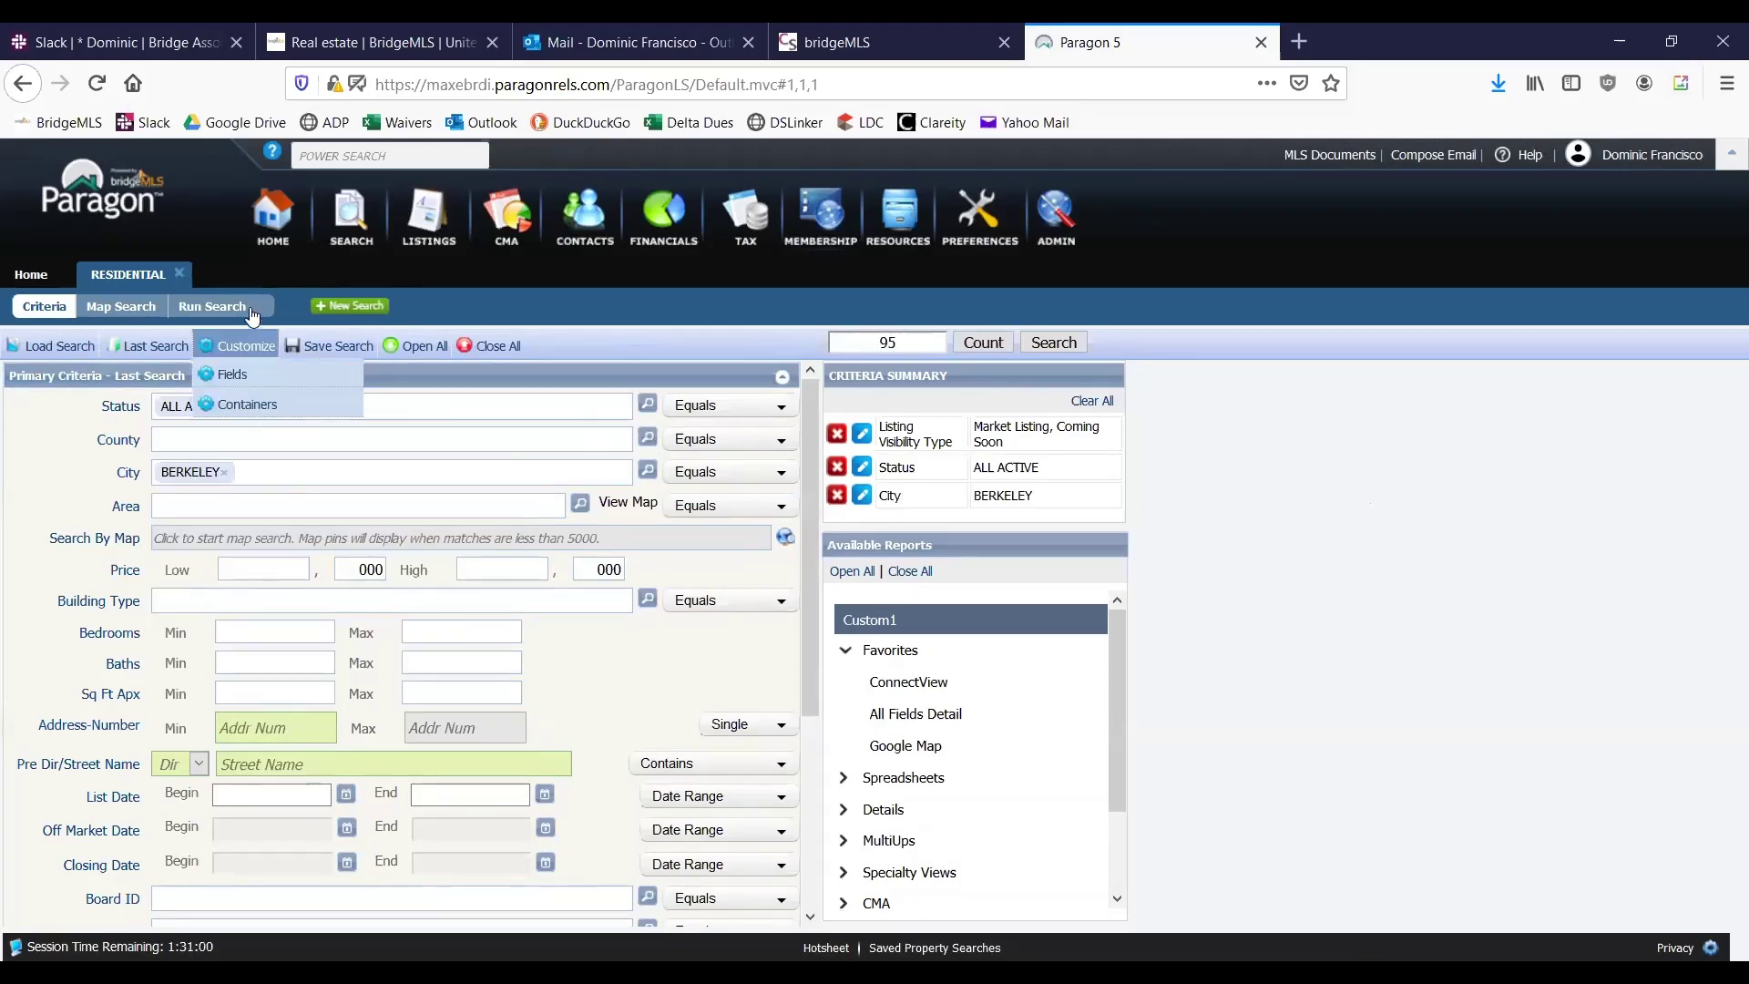
pyautogui.click(510, 631)
pyautogui.write('2')
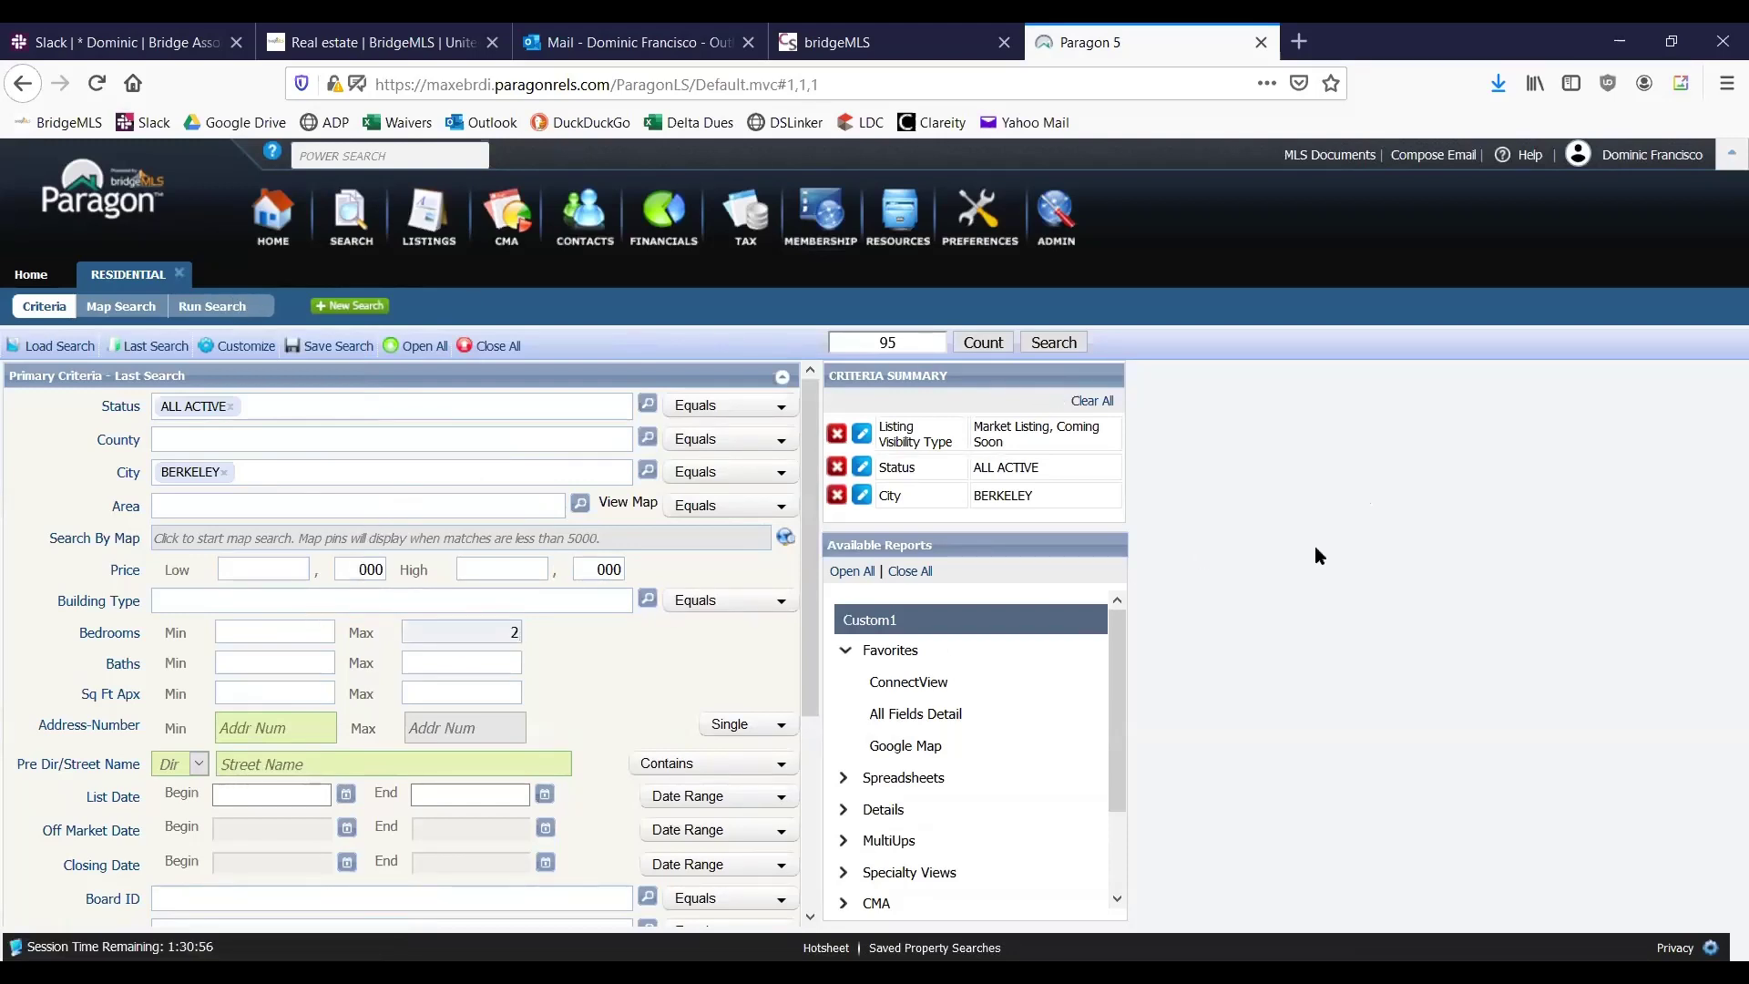
pyautogui.click(1288, 545)
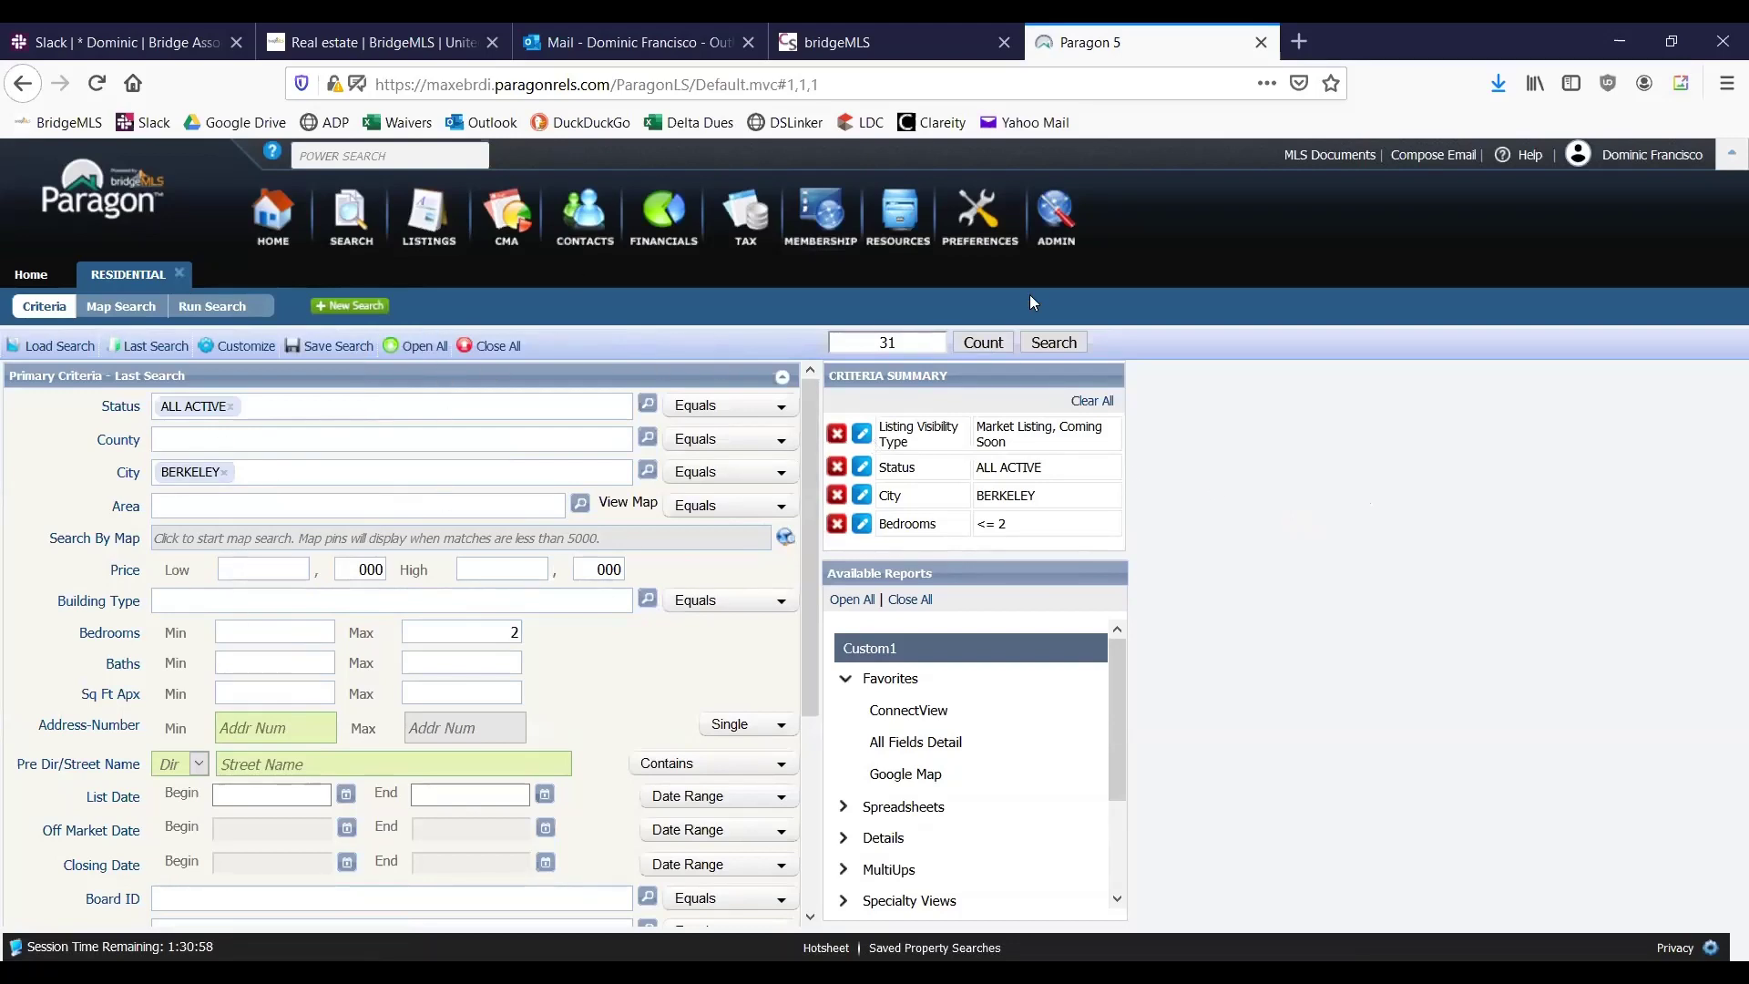
pyautogui.click(1048, 344)
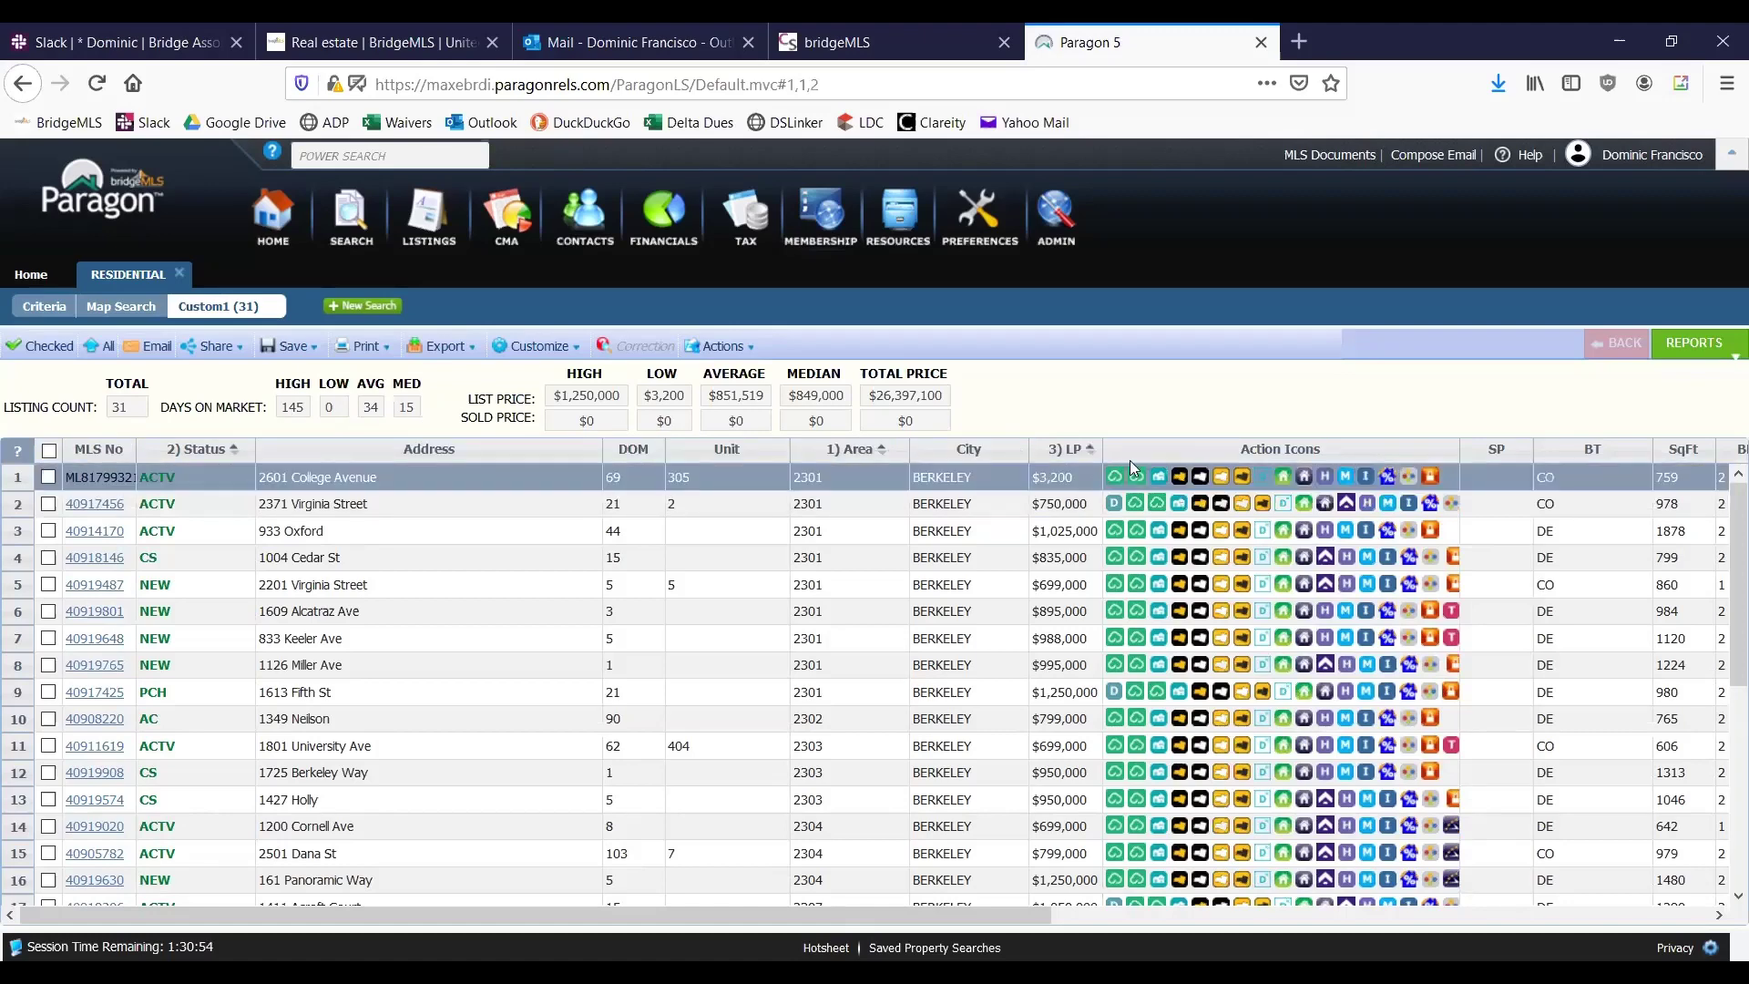
# - Drag the Action Icons column so it sits between the 1) Area and City columns
pyautogui.moveTo(1254, 453); pyautogui.dragTo(619, 451)
pyautogui.moveTo(742, 444); pyautogui.dragTo(1157, 455)
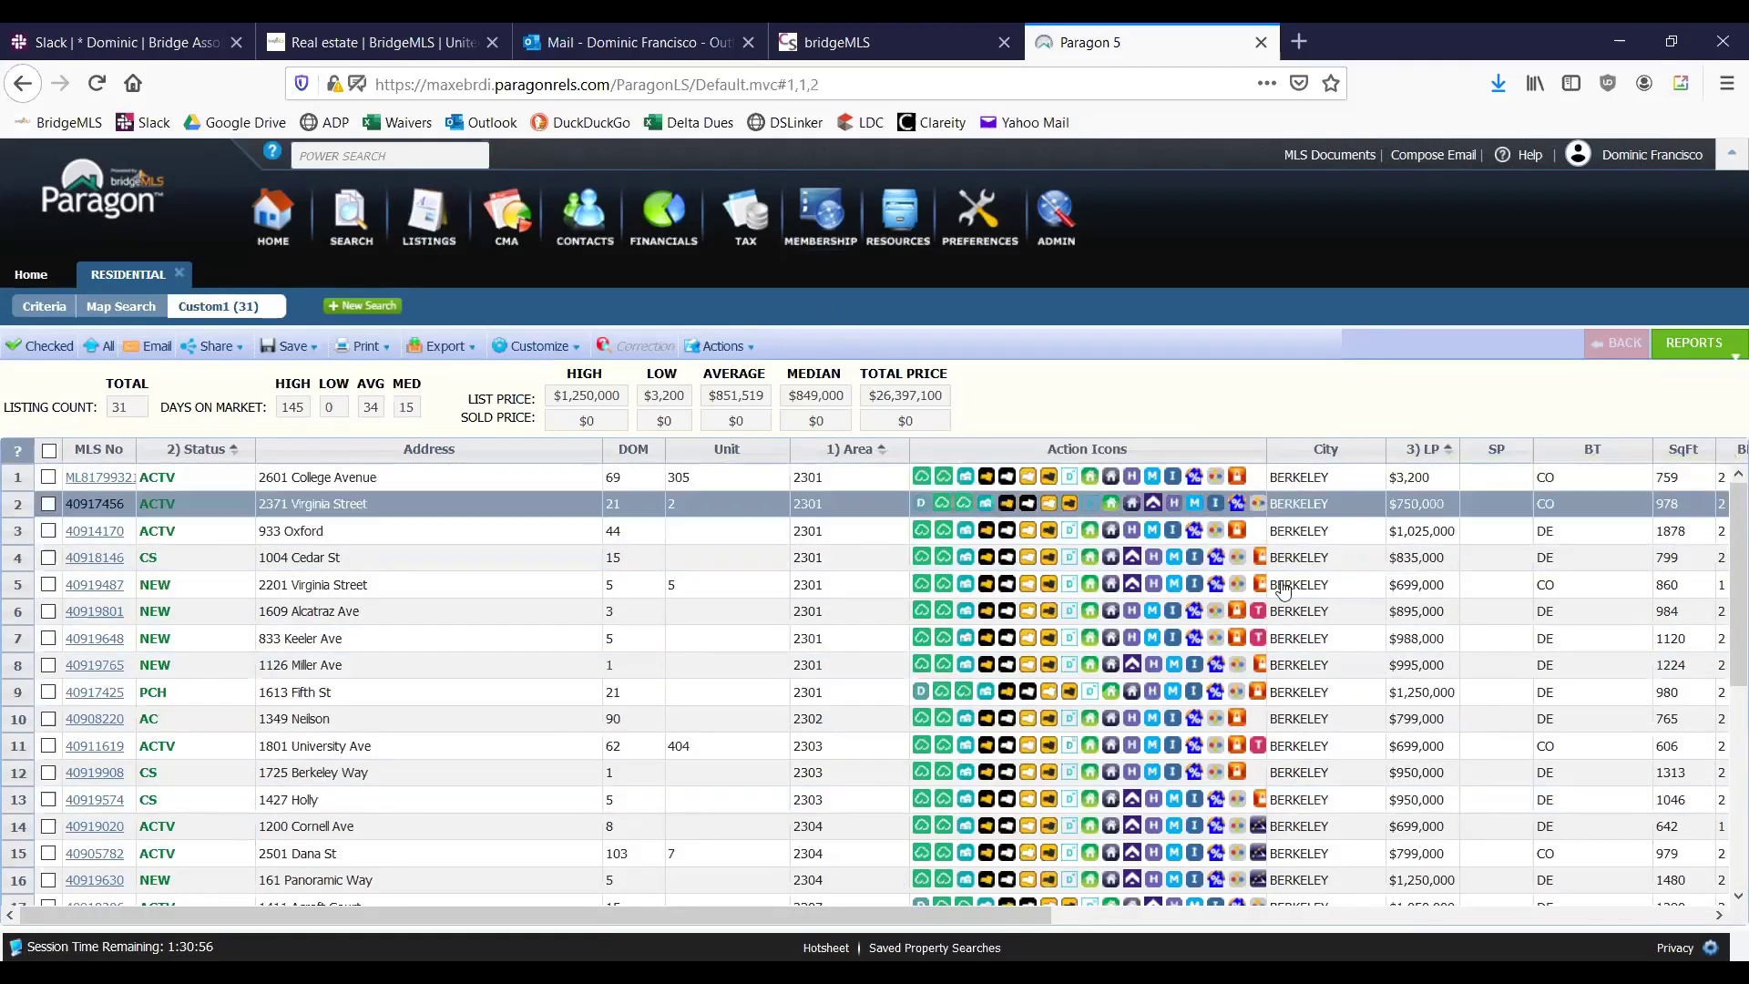
pyautogui.hscroll(2, 955, 905)
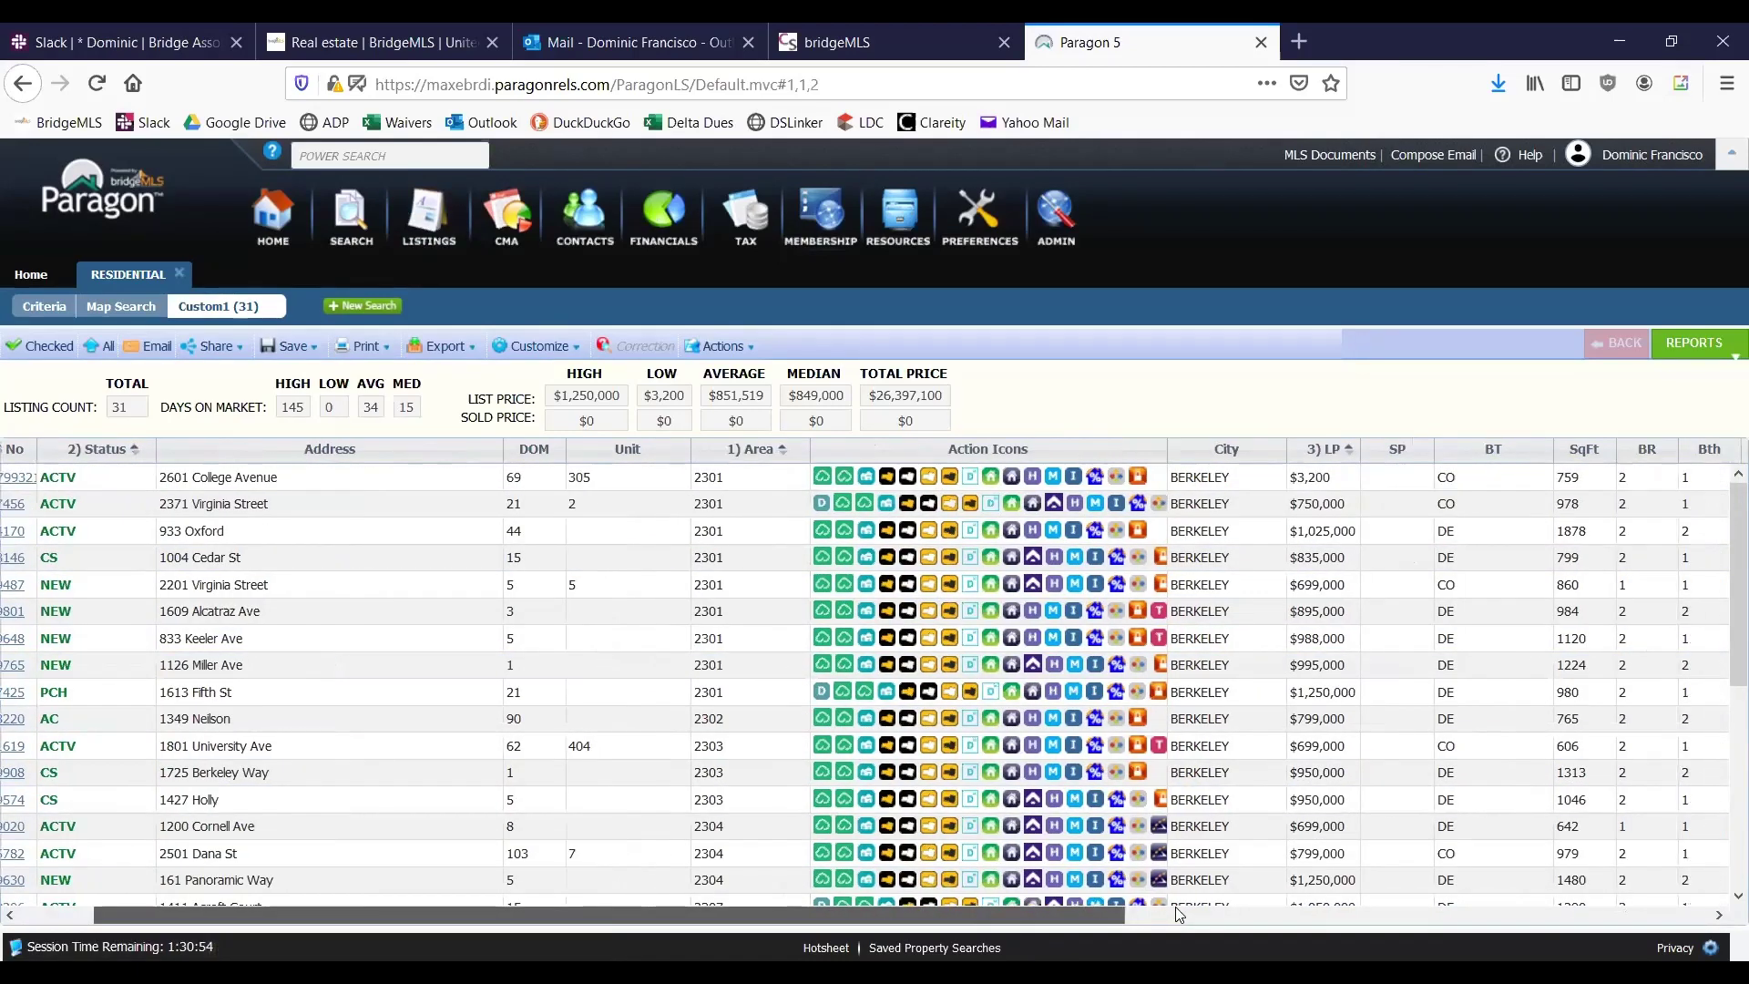
pyautogui.hscroll(-2, 908, 873)
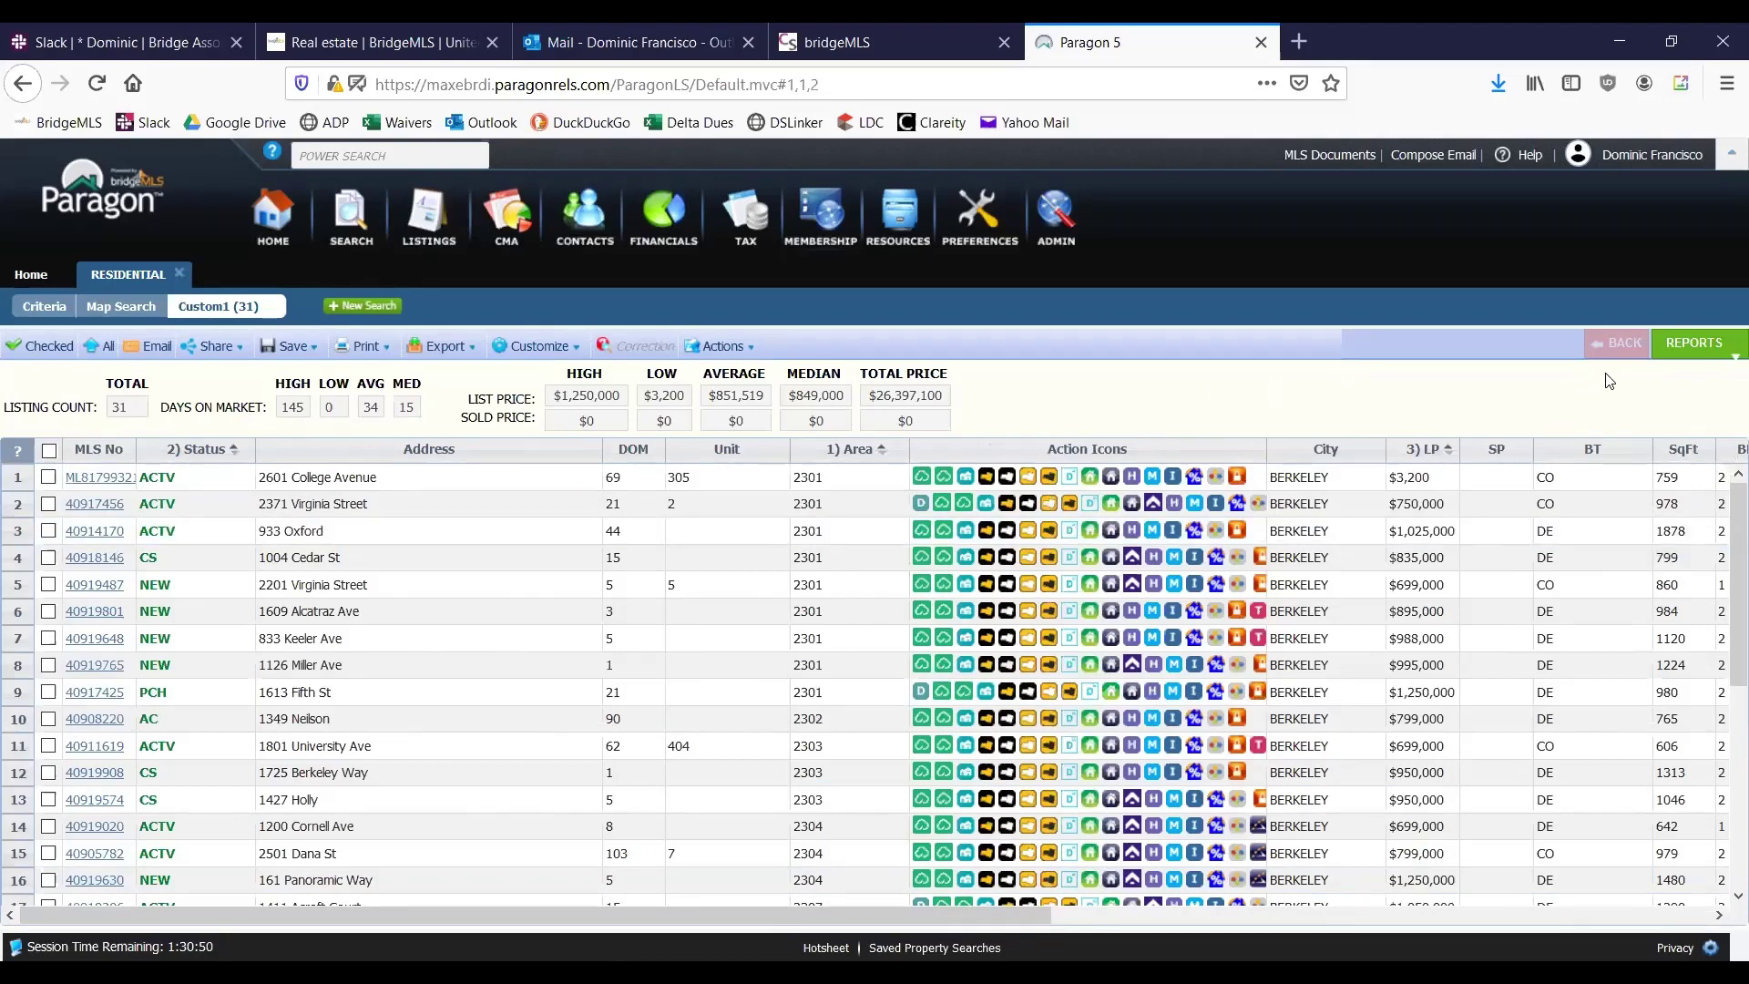
pyautogui.click(1714, 350)
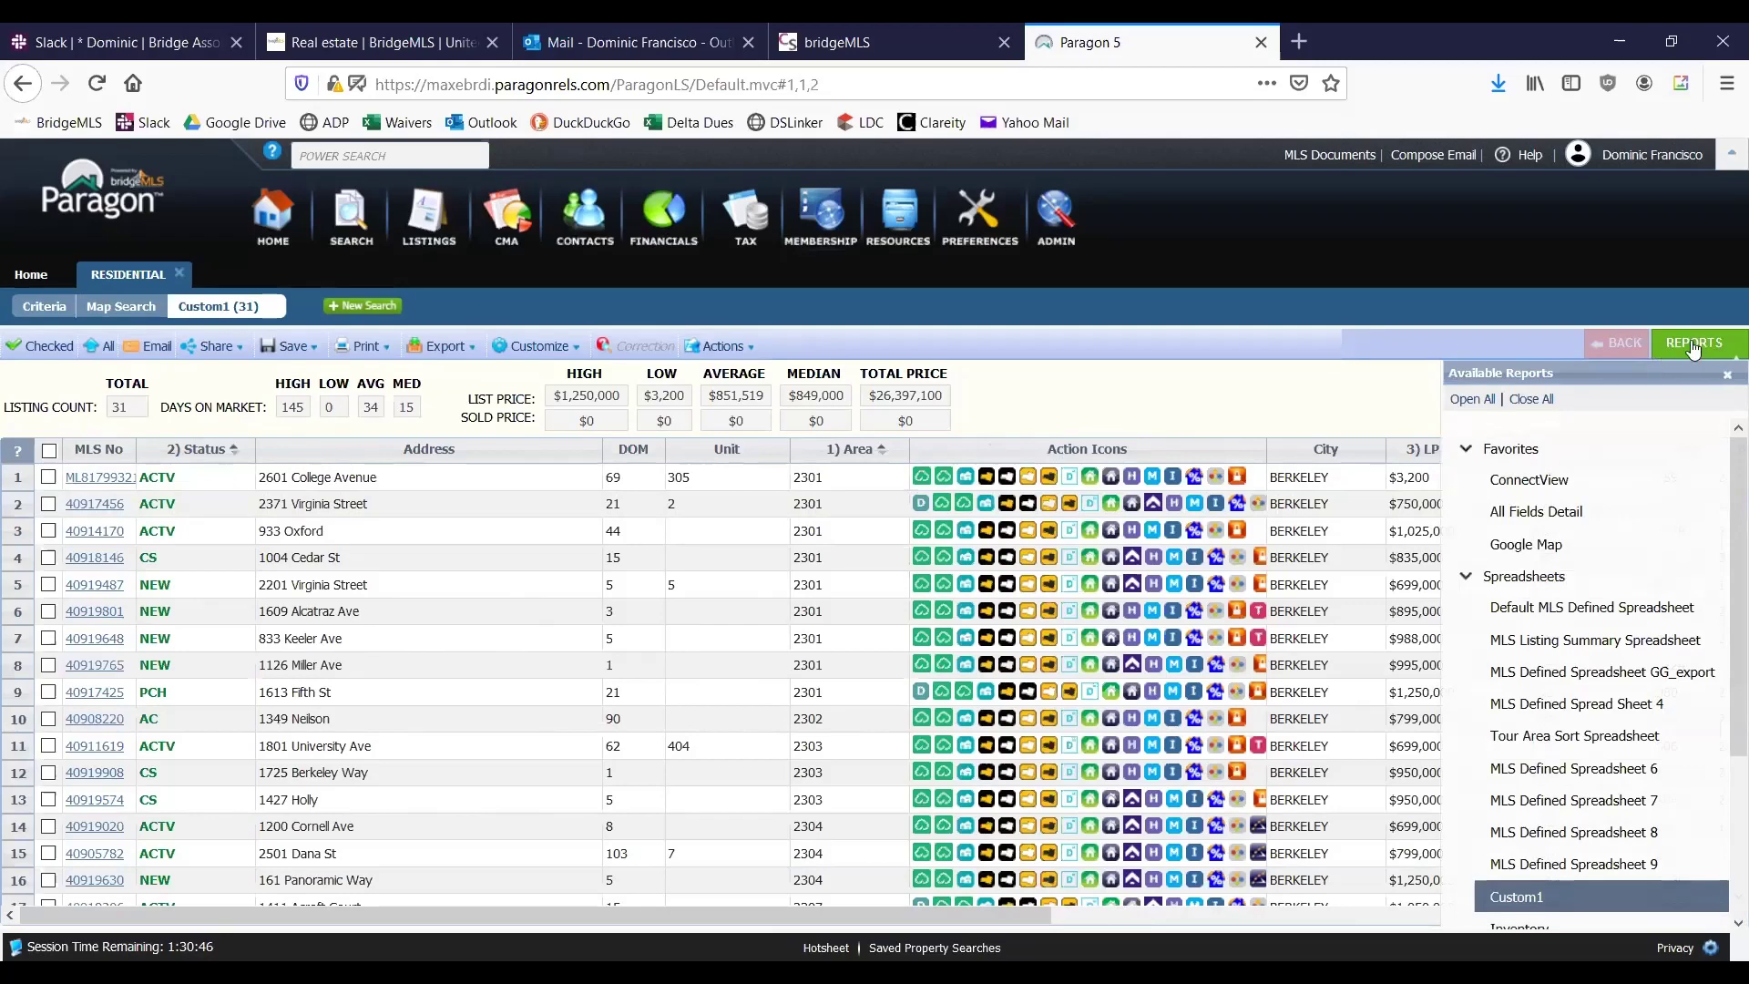
pyautogui.click(1705, 348)
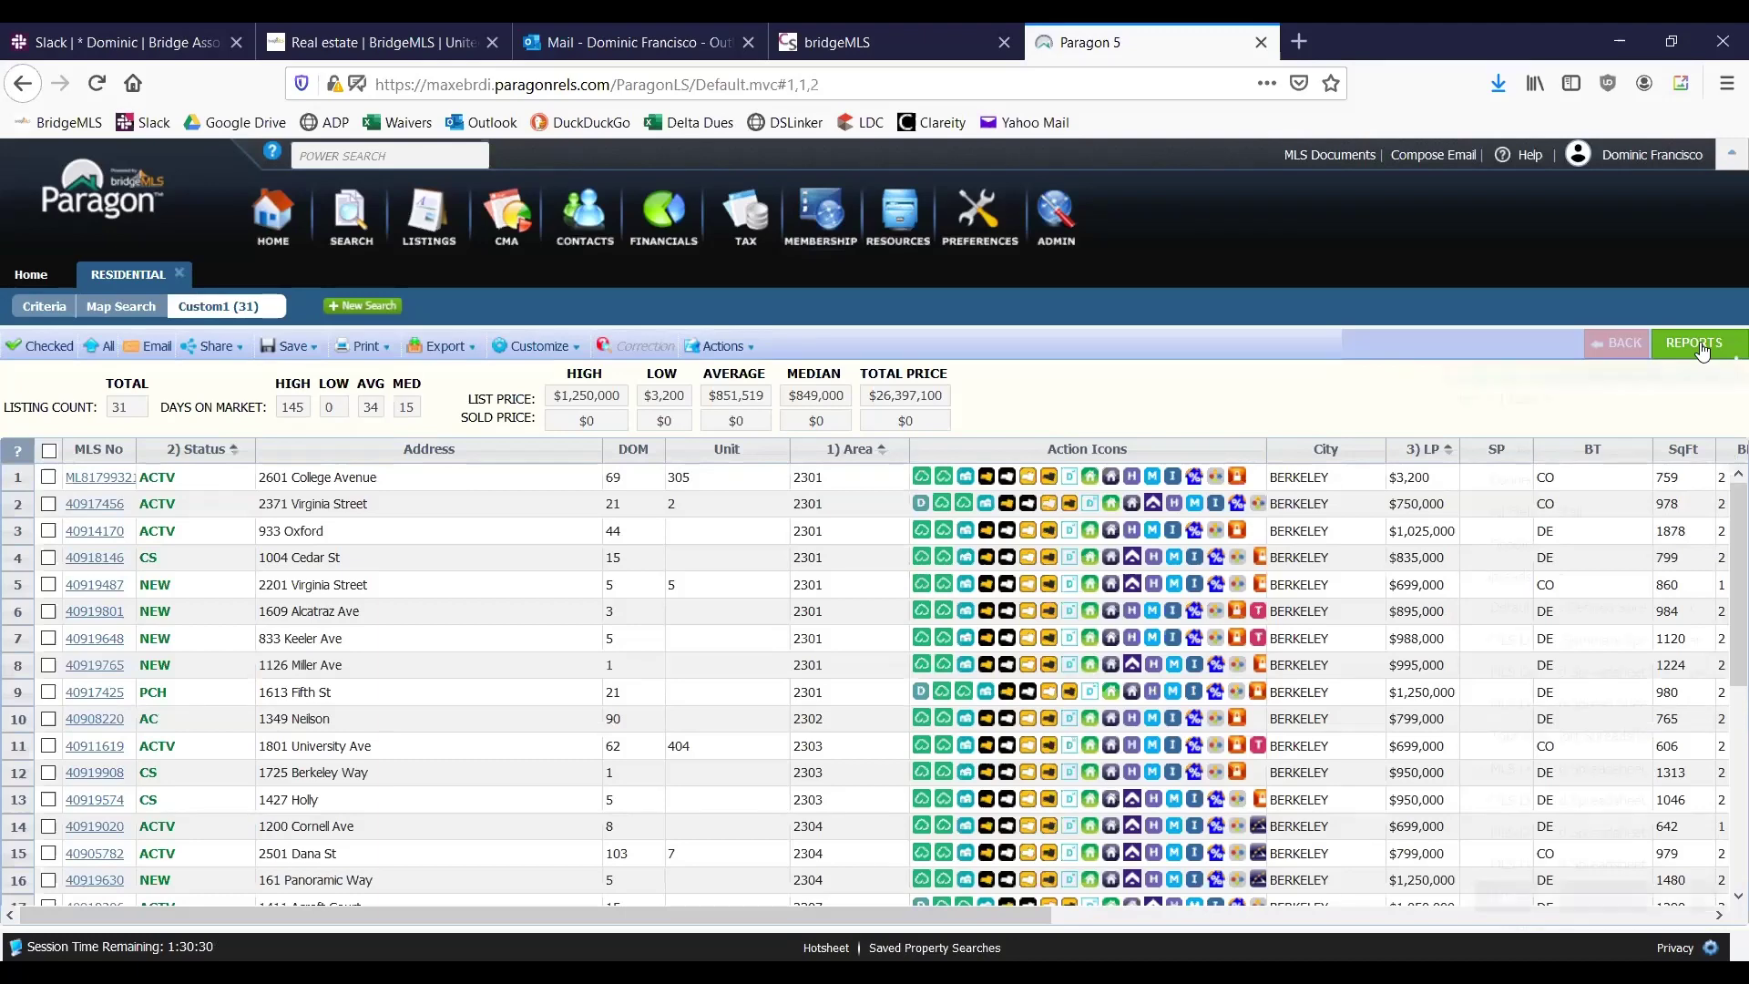
pyautogui.click(1703, 351)
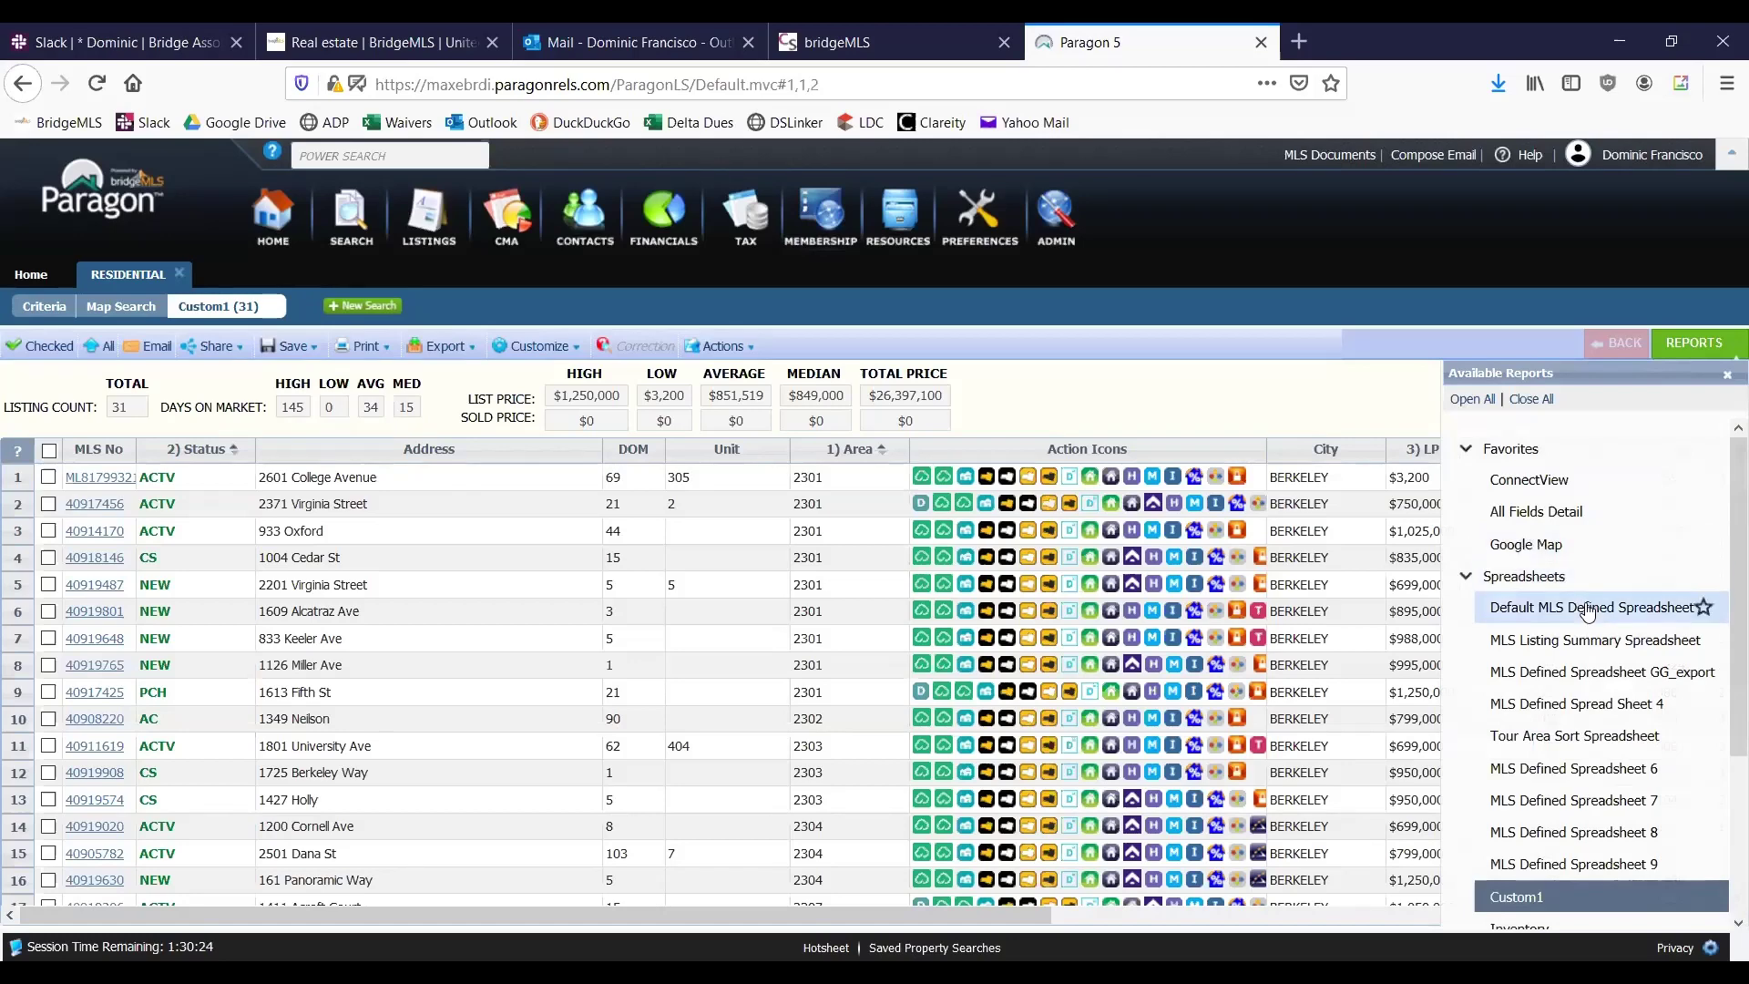
pyautogui.scroll(-2, 1593, 530)
pyautogui.scroll(-2, 1593, 530)
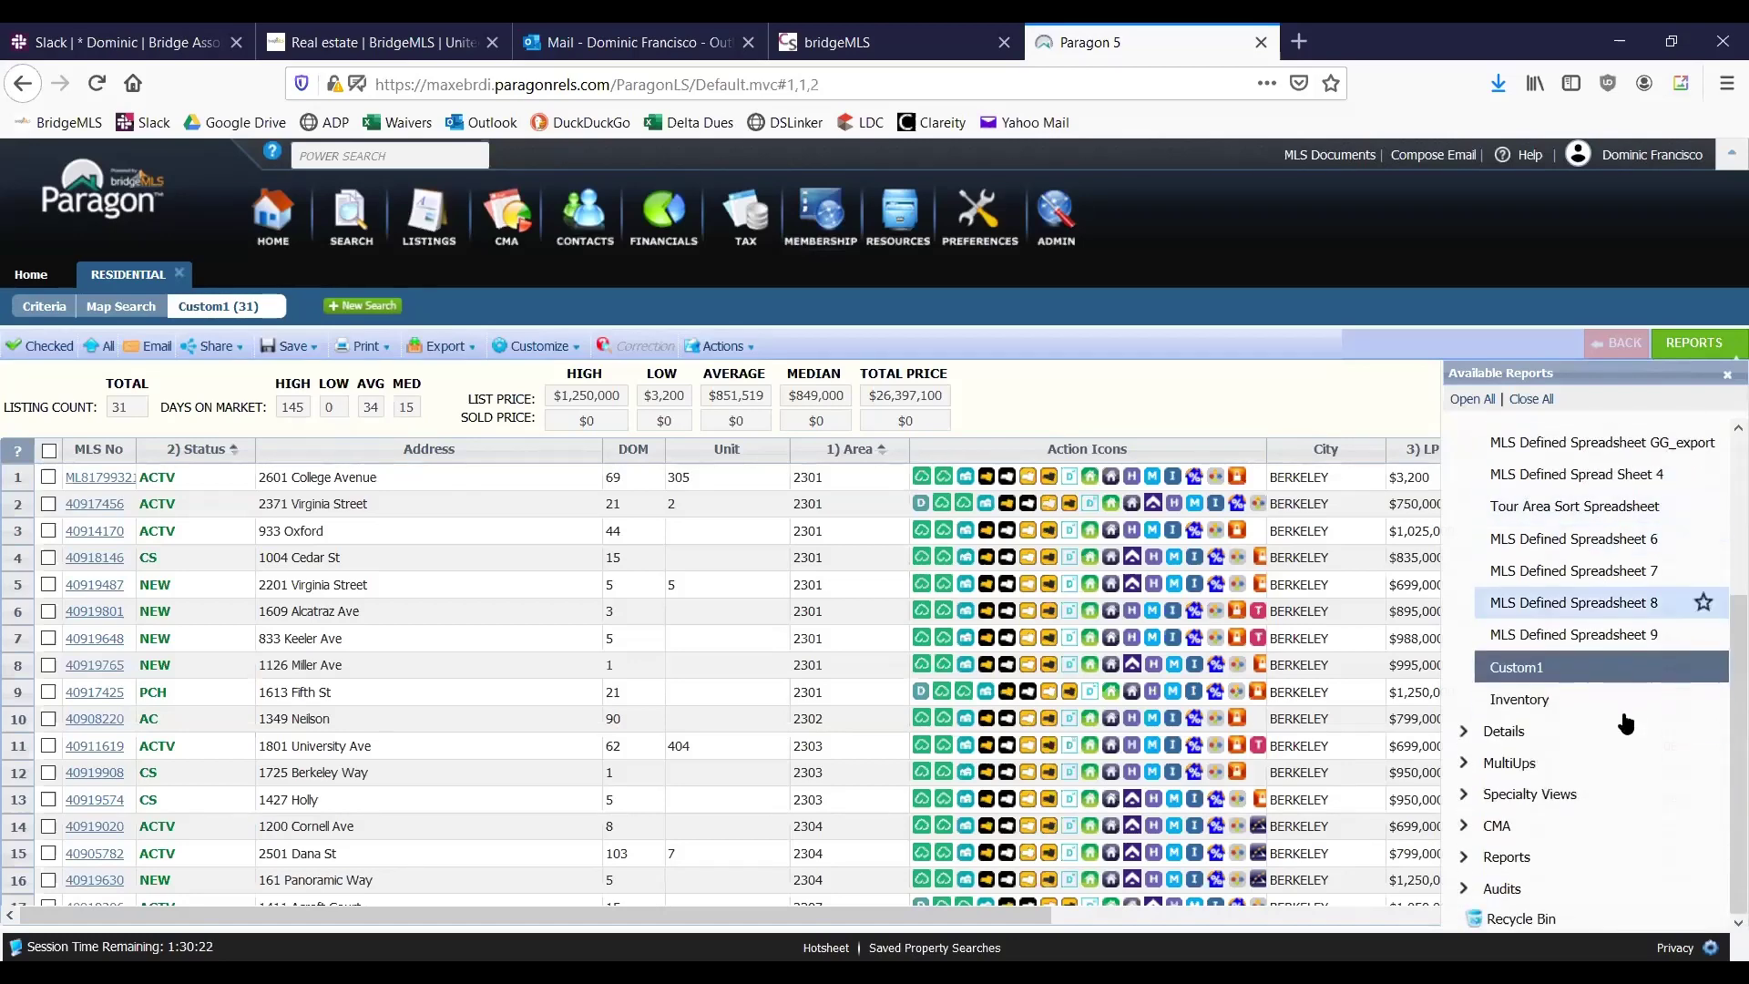
pyautogui.click(1514, 729)
pyautogui.scroll(-3, 1609, 569)
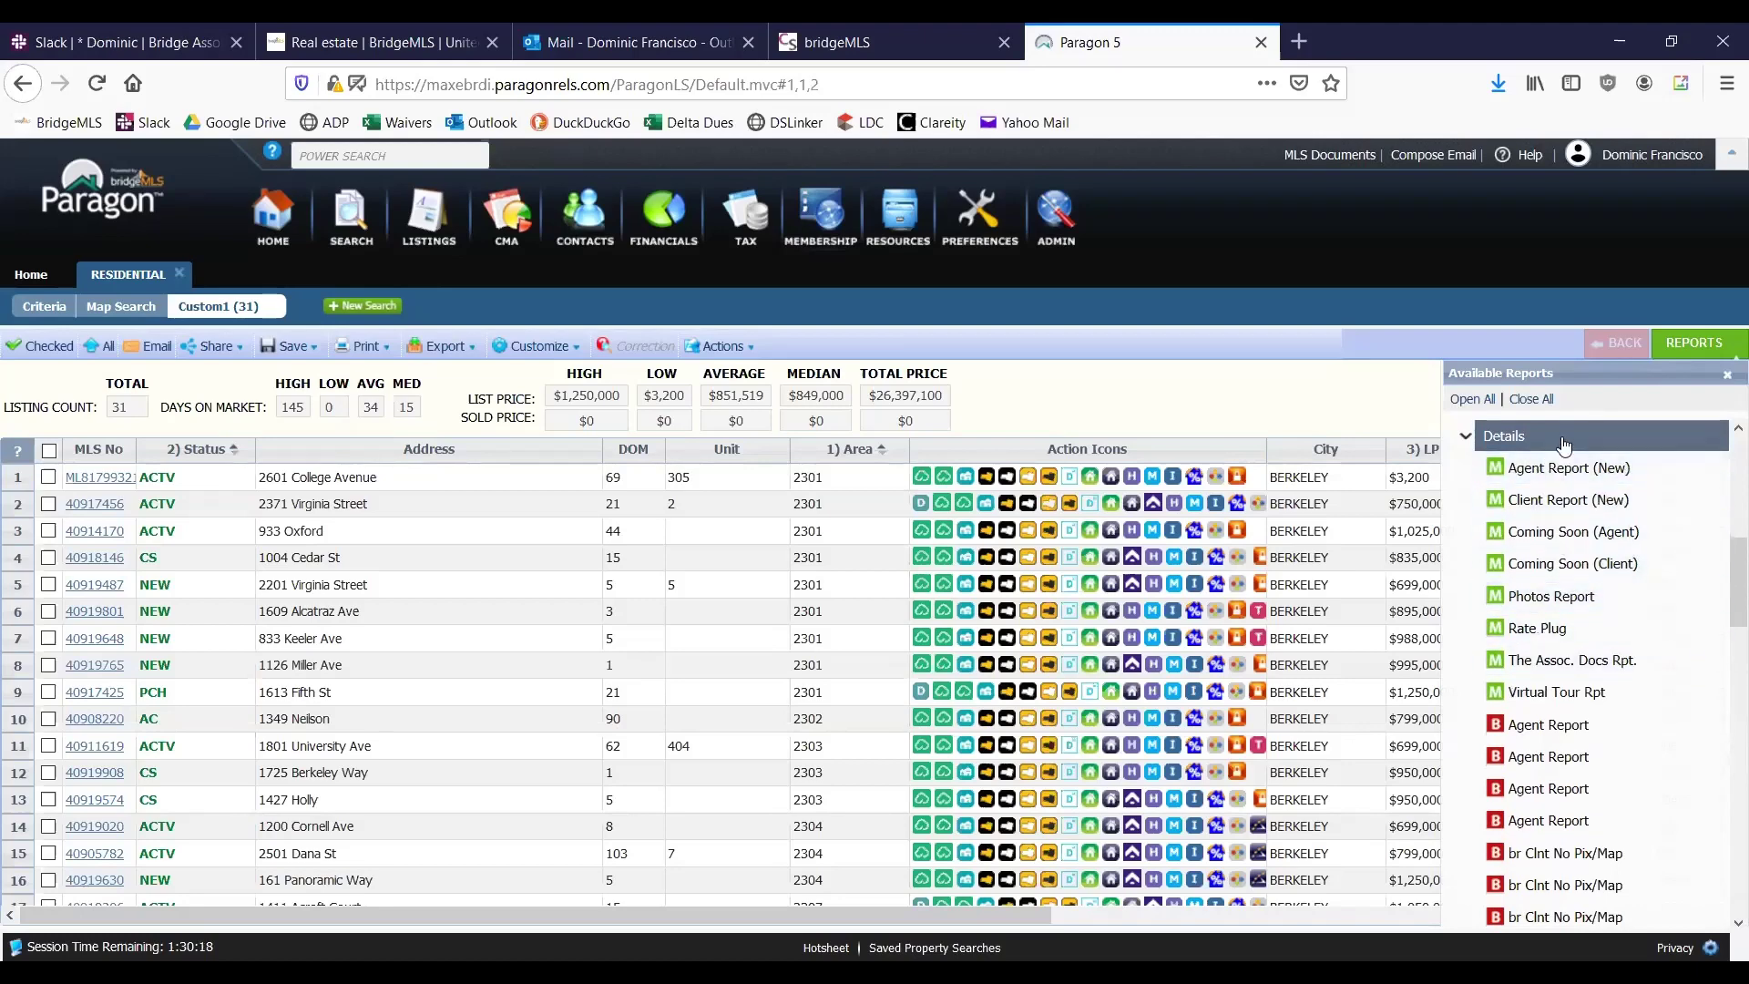
pyautogui.scroll(-3, 1631, 573)
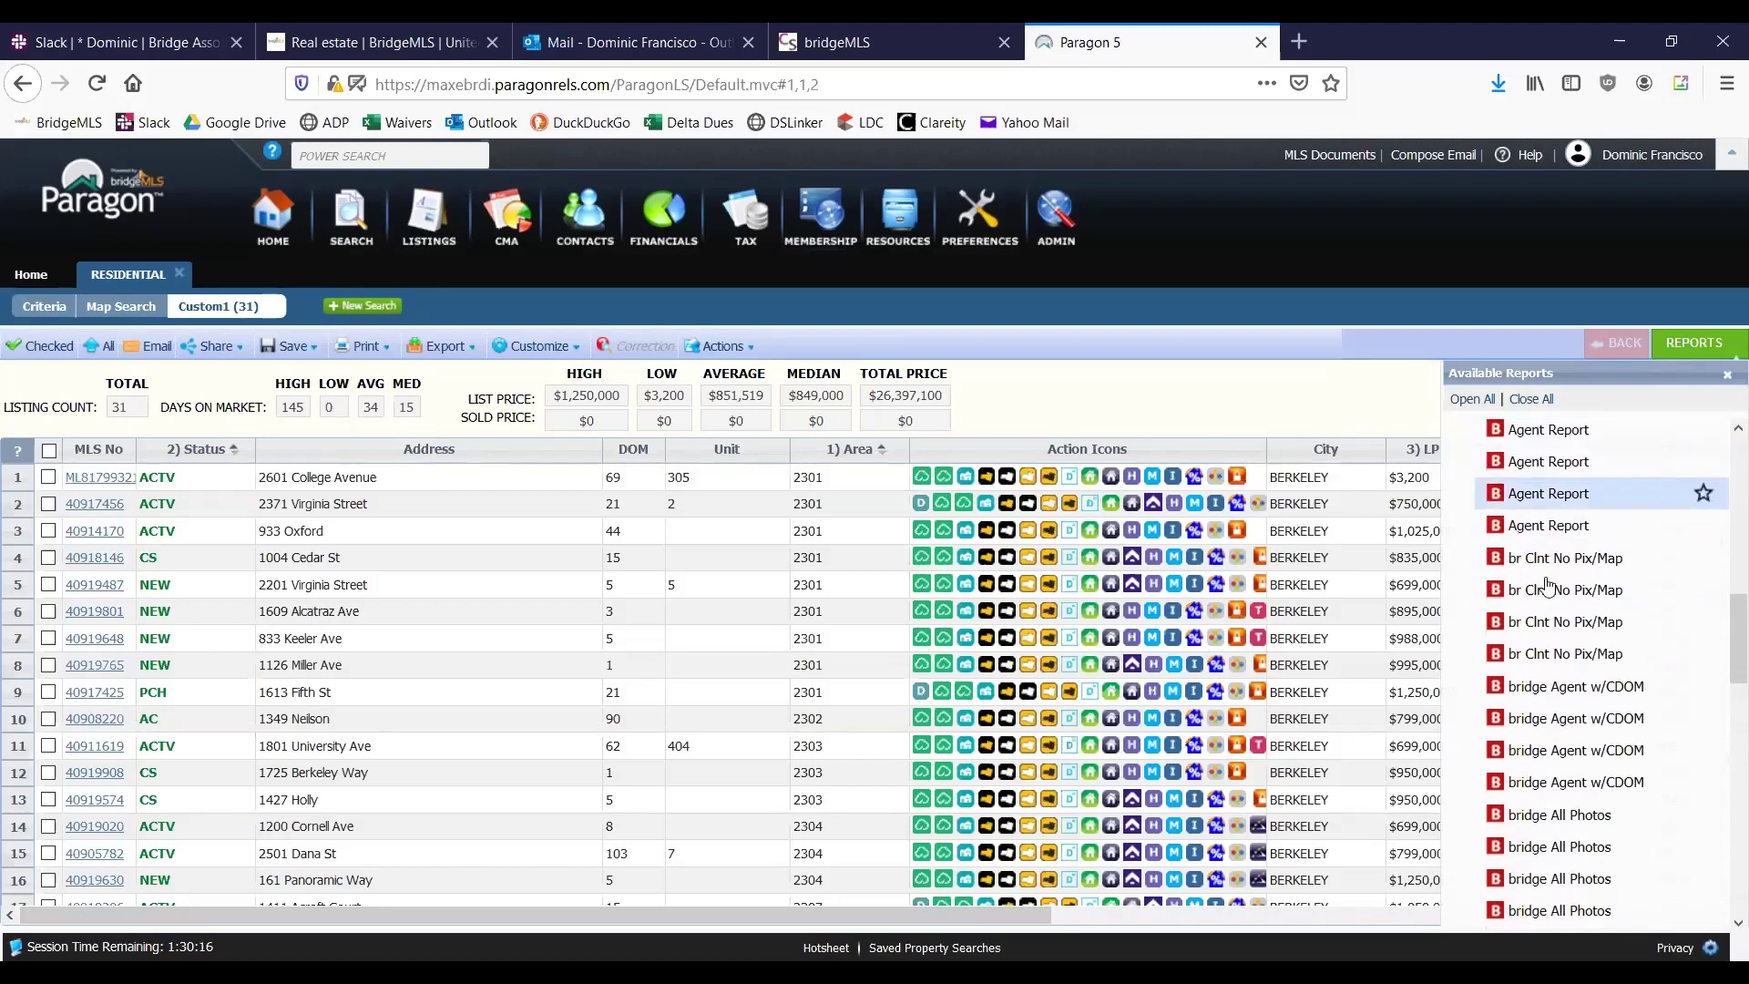
pyautogui.scroll(4, 1564, 531)
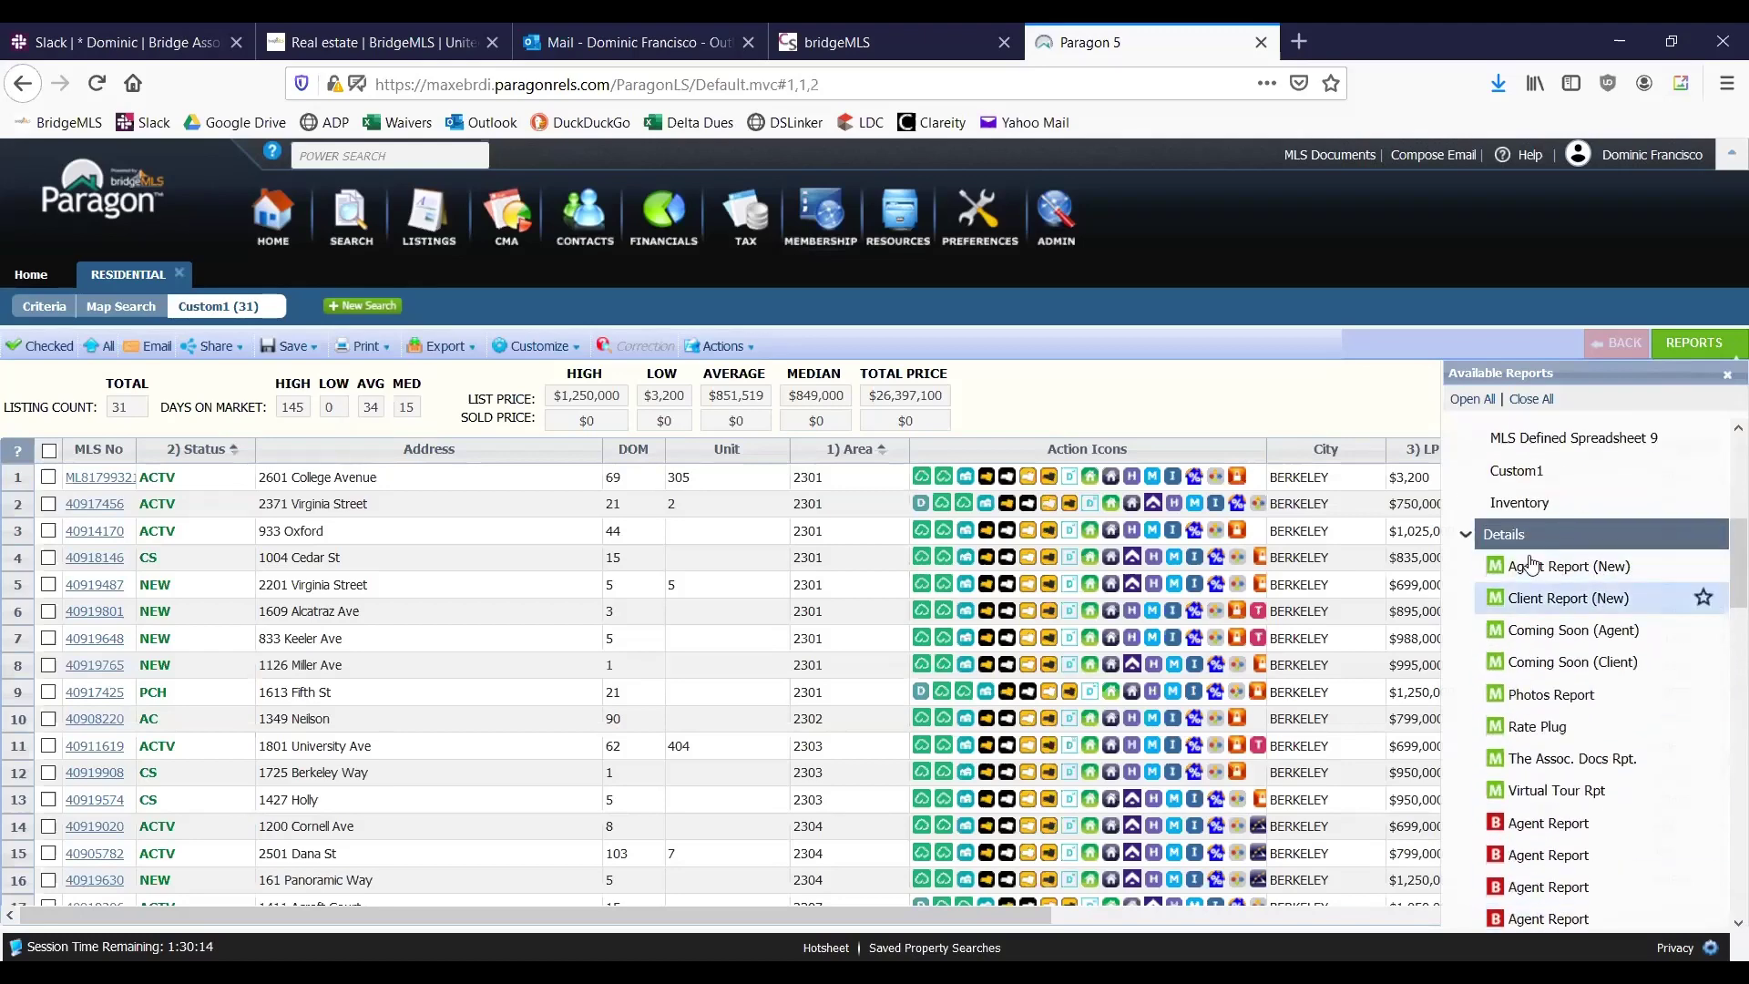
pyautogui.click(1715, 344)
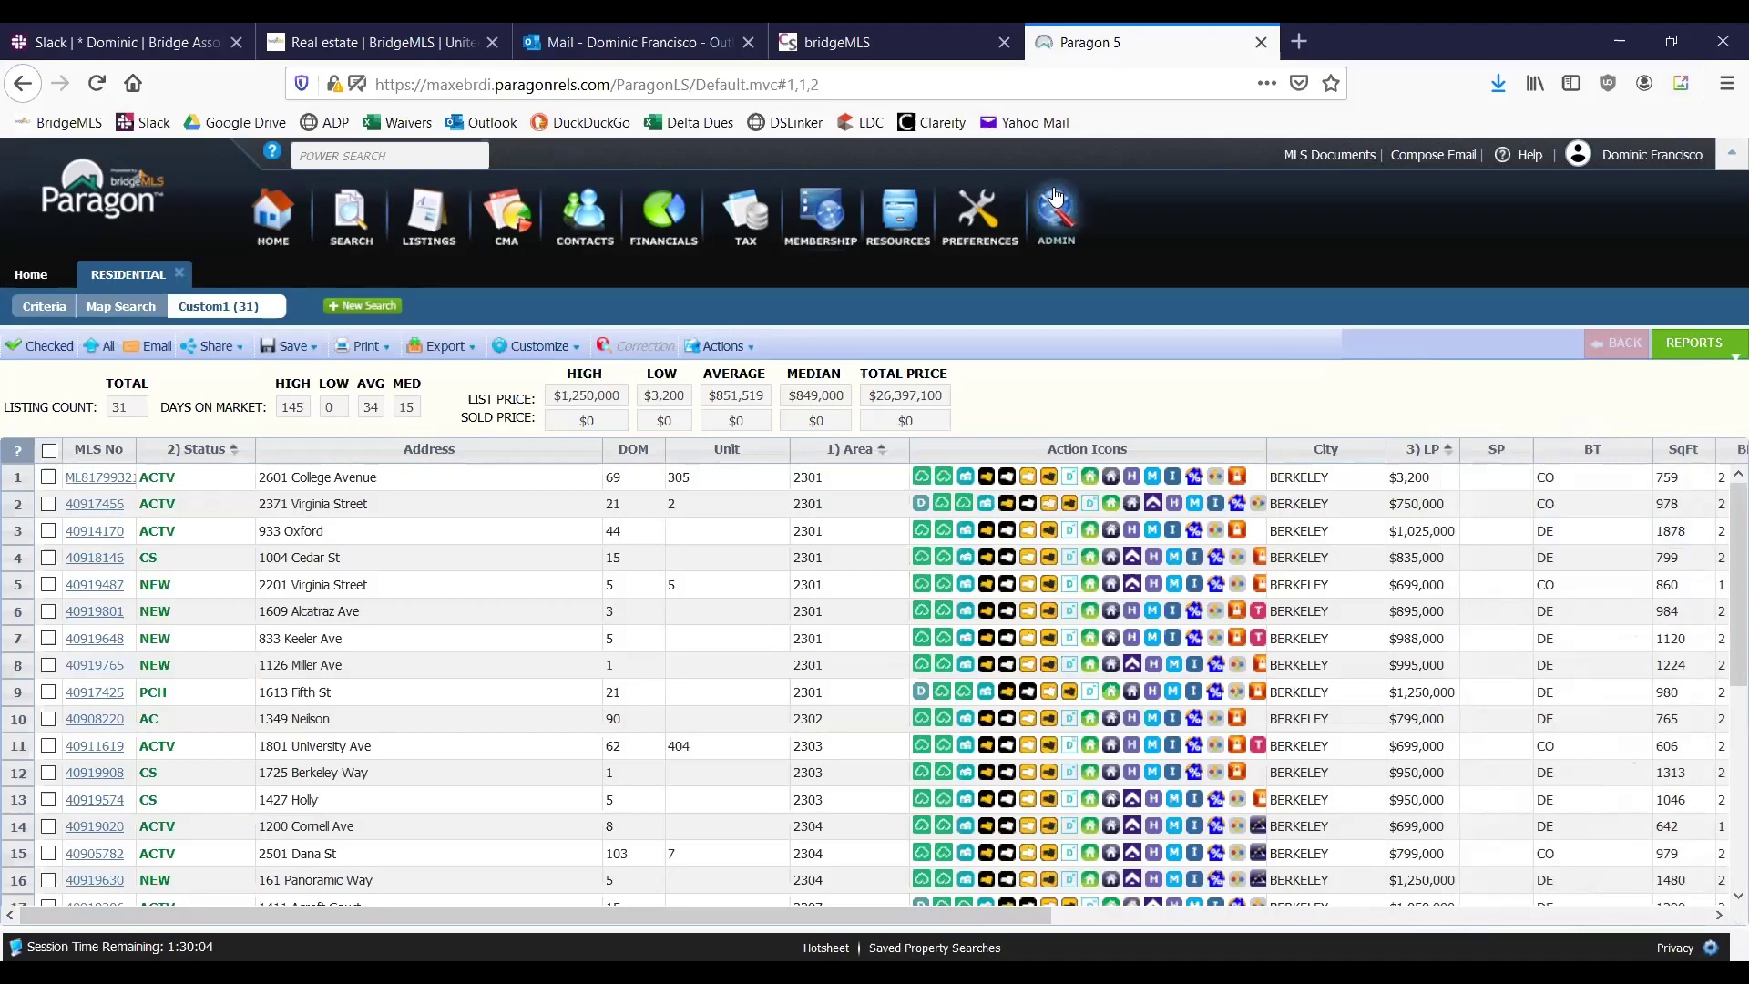
# - Plot the Berkeley results on the Map Search view, zoomed and centred on South Berkeley and Elmwood
pyautogui.click(117, 308)
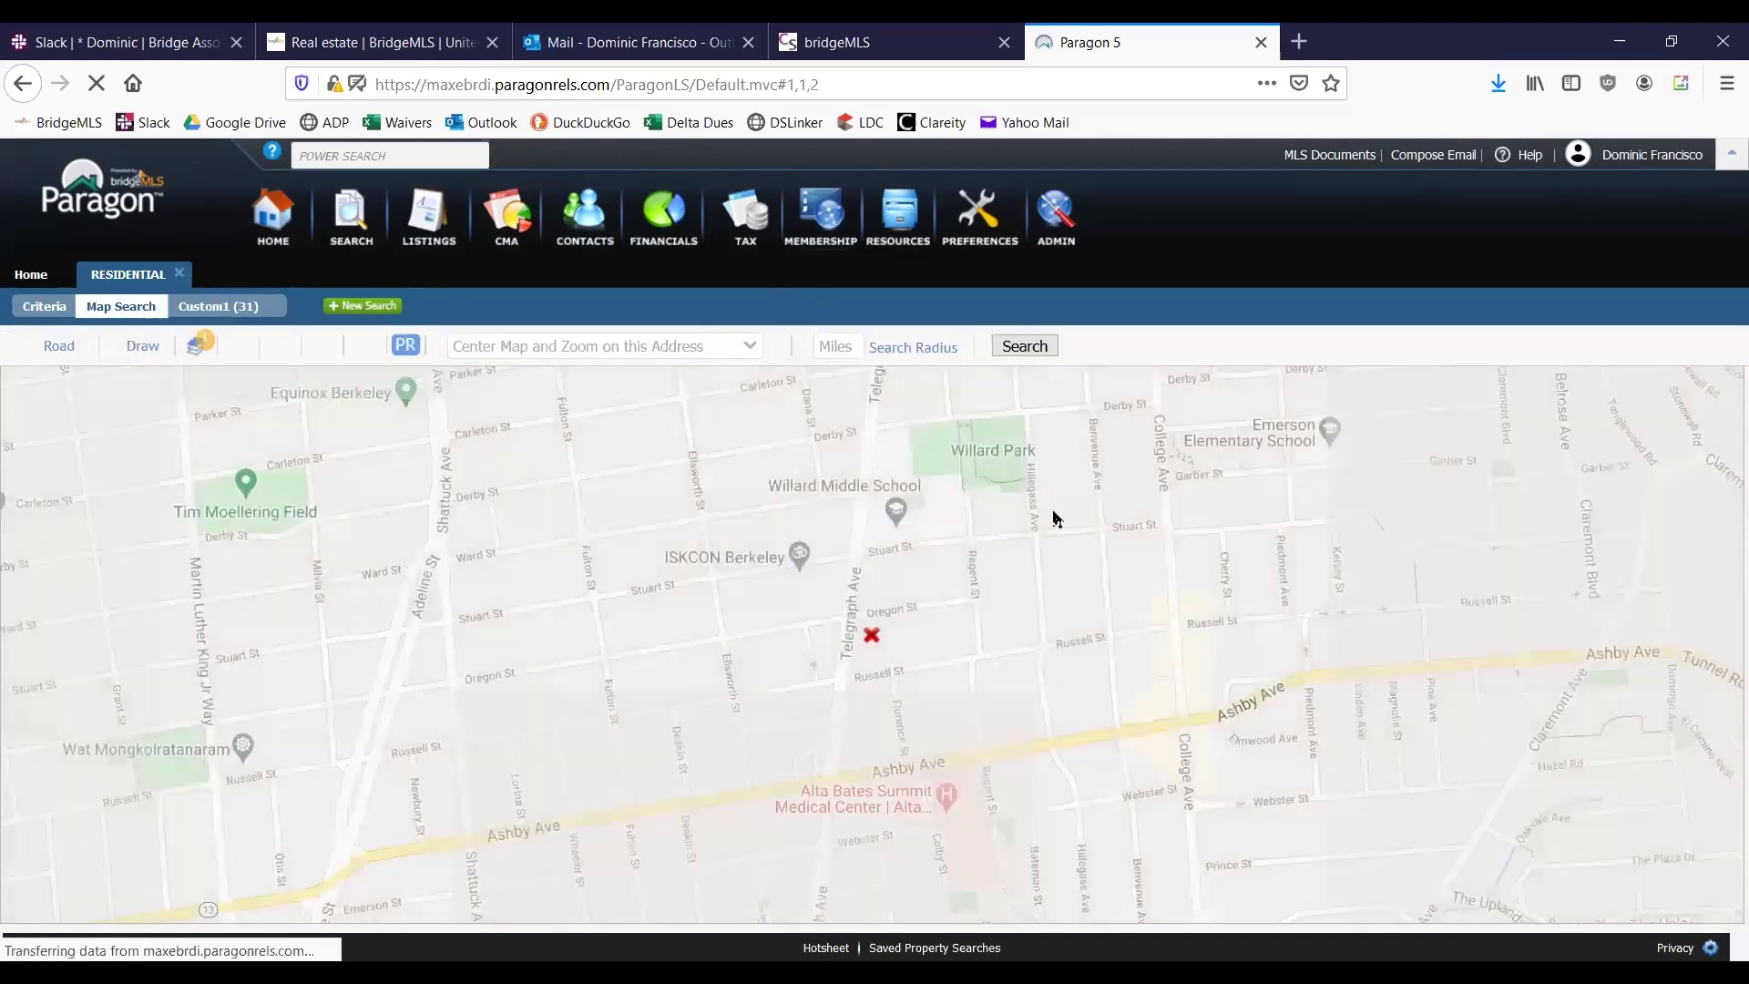
pyautogui.scroll(-3, 1014, 588)
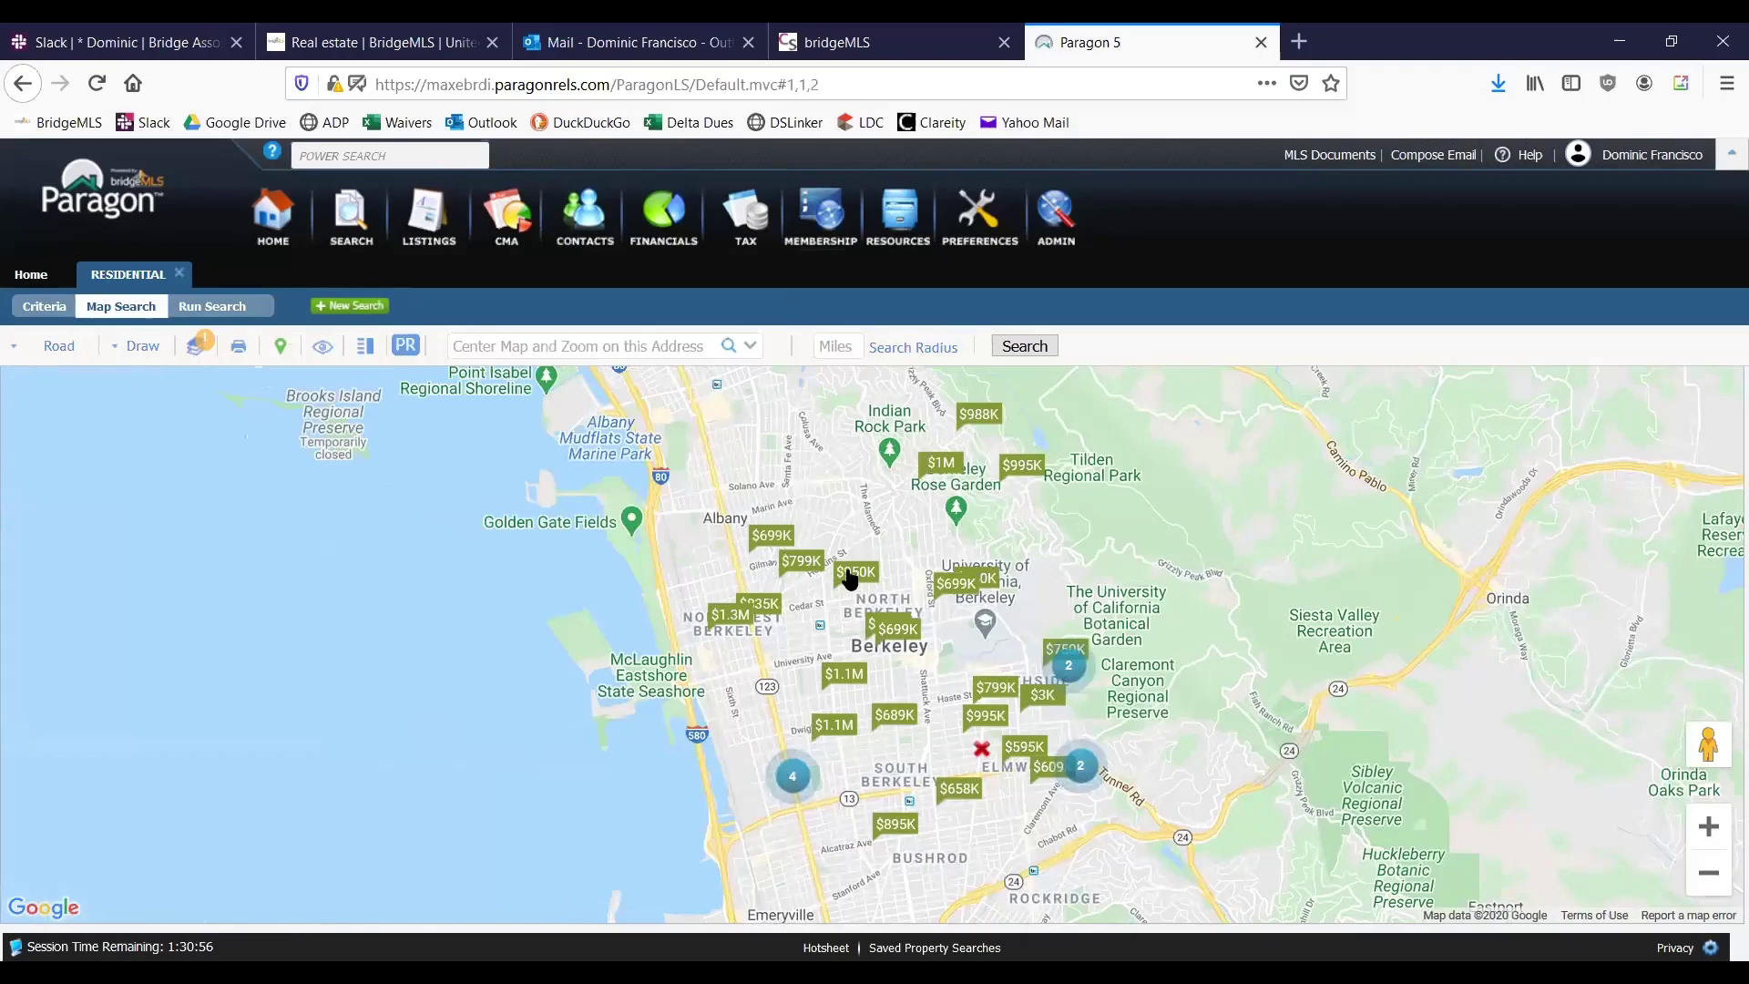
pyautogui.scroll(1, 733, 503)
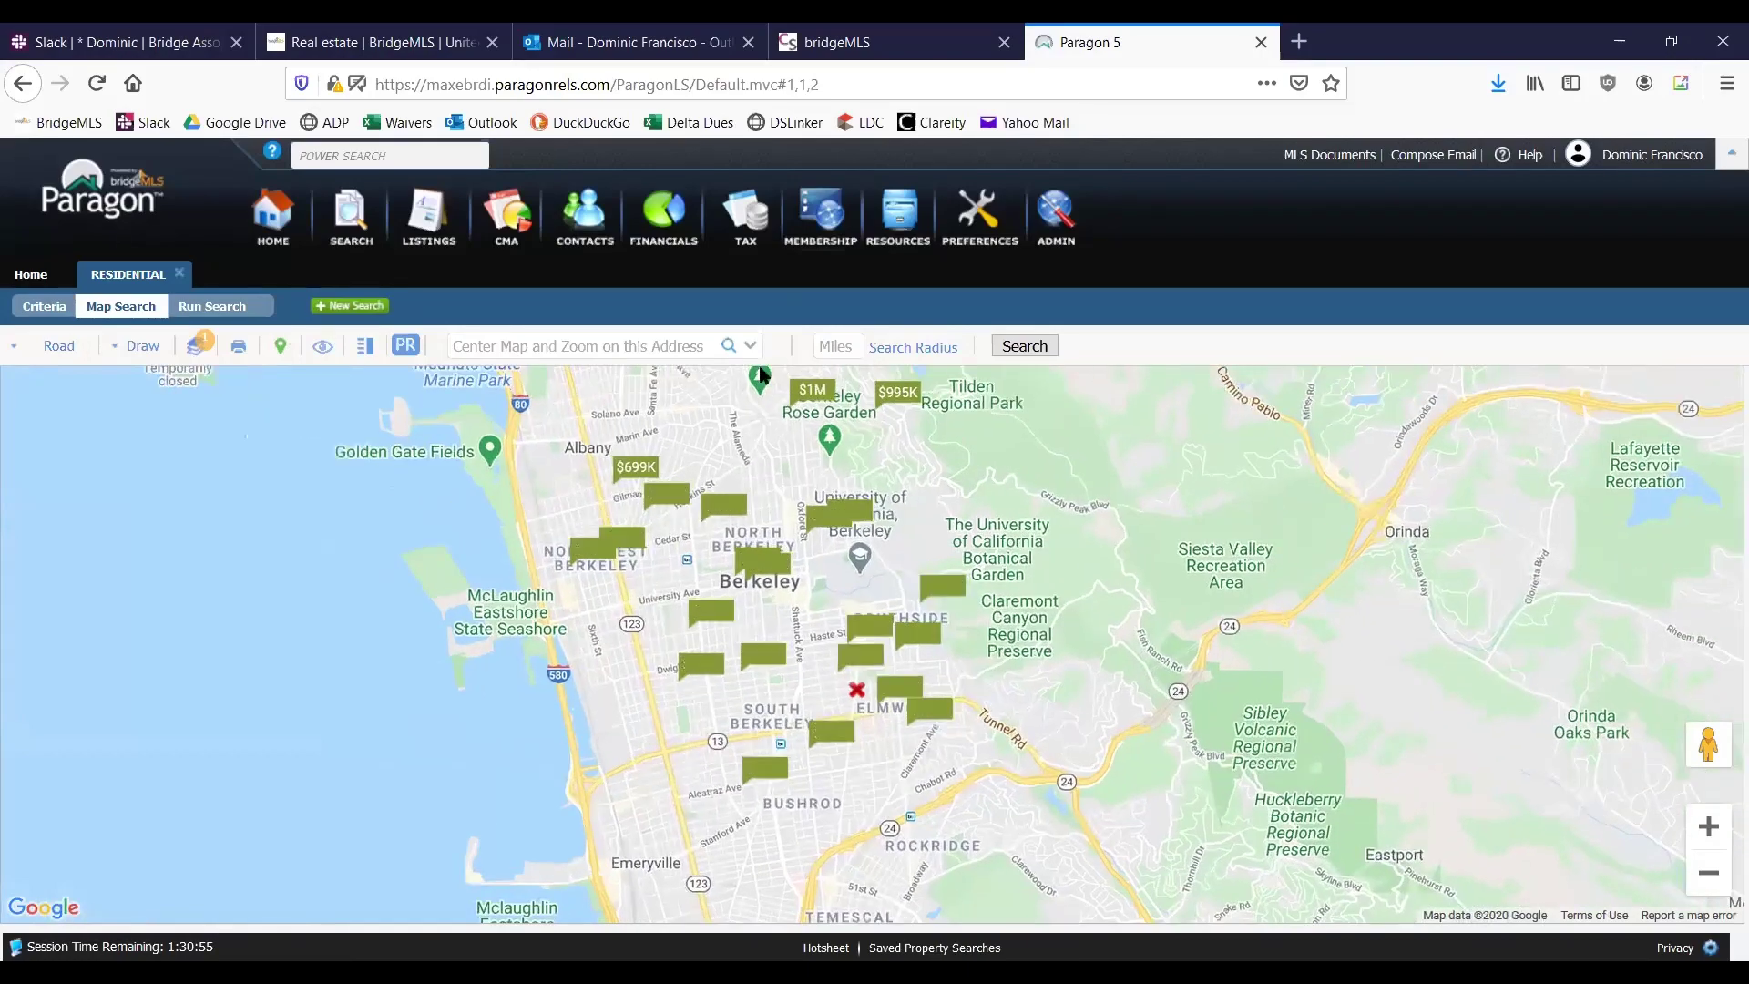
pyautogui.scroll(1, 745, 503)
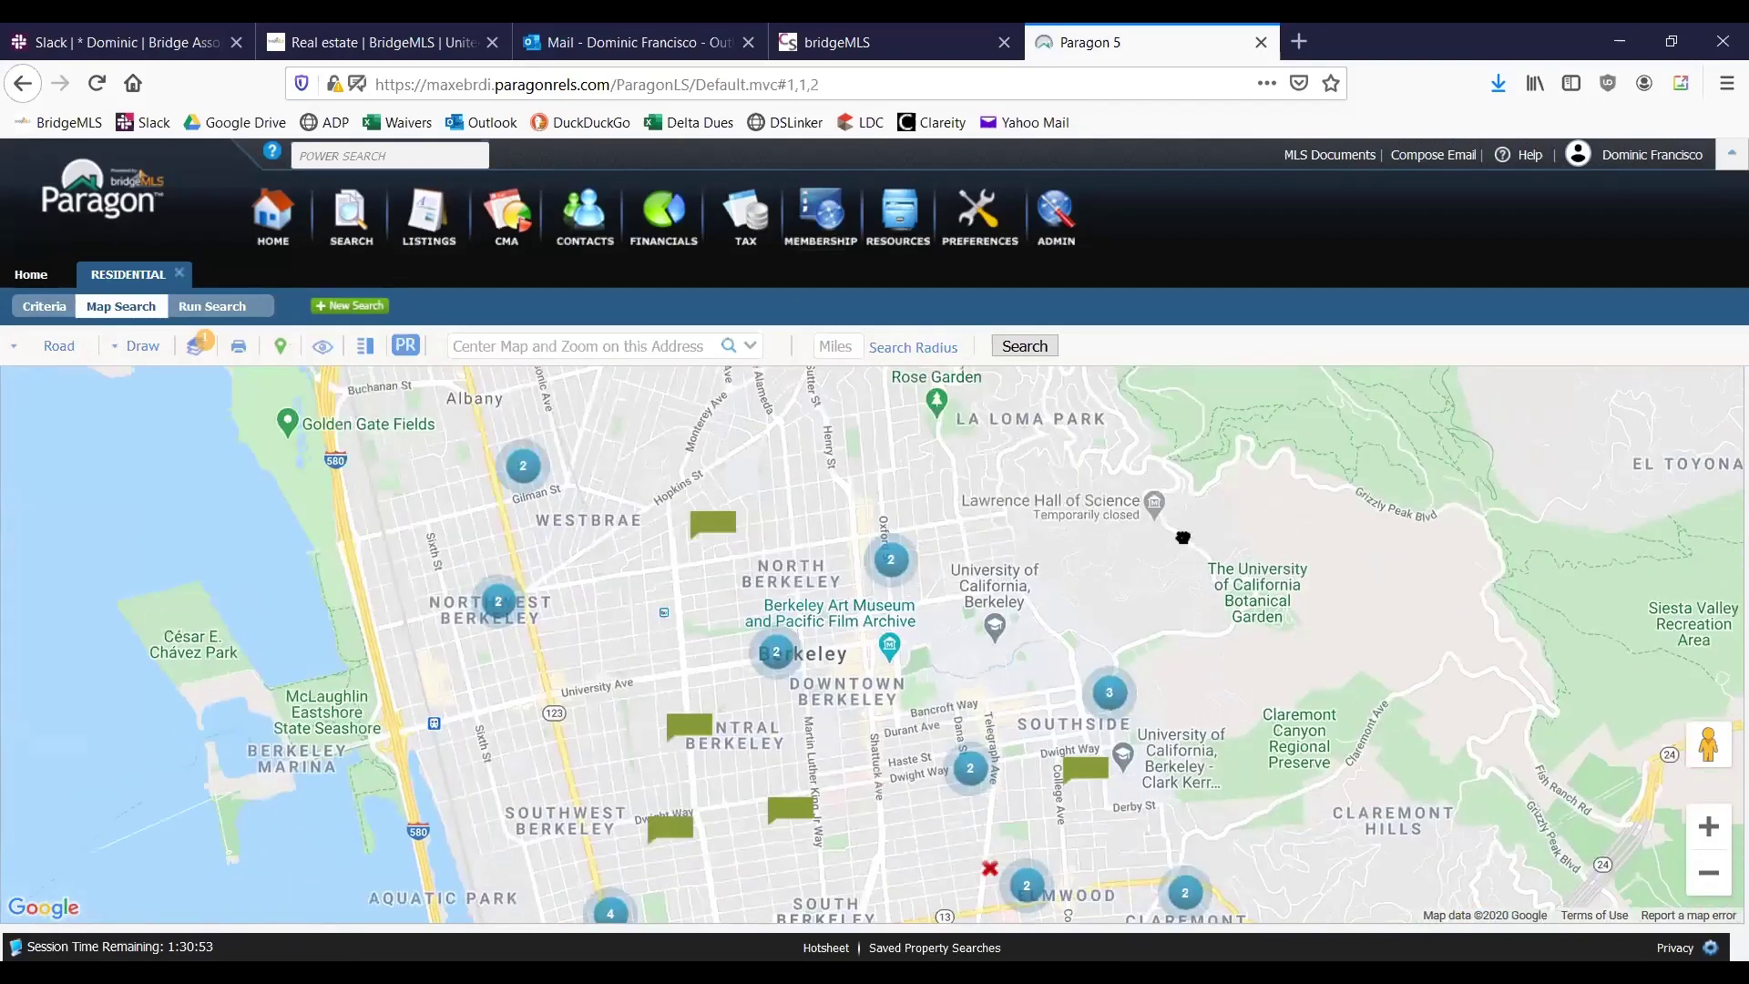
pyautogui.scroll(1, 1280, 621)
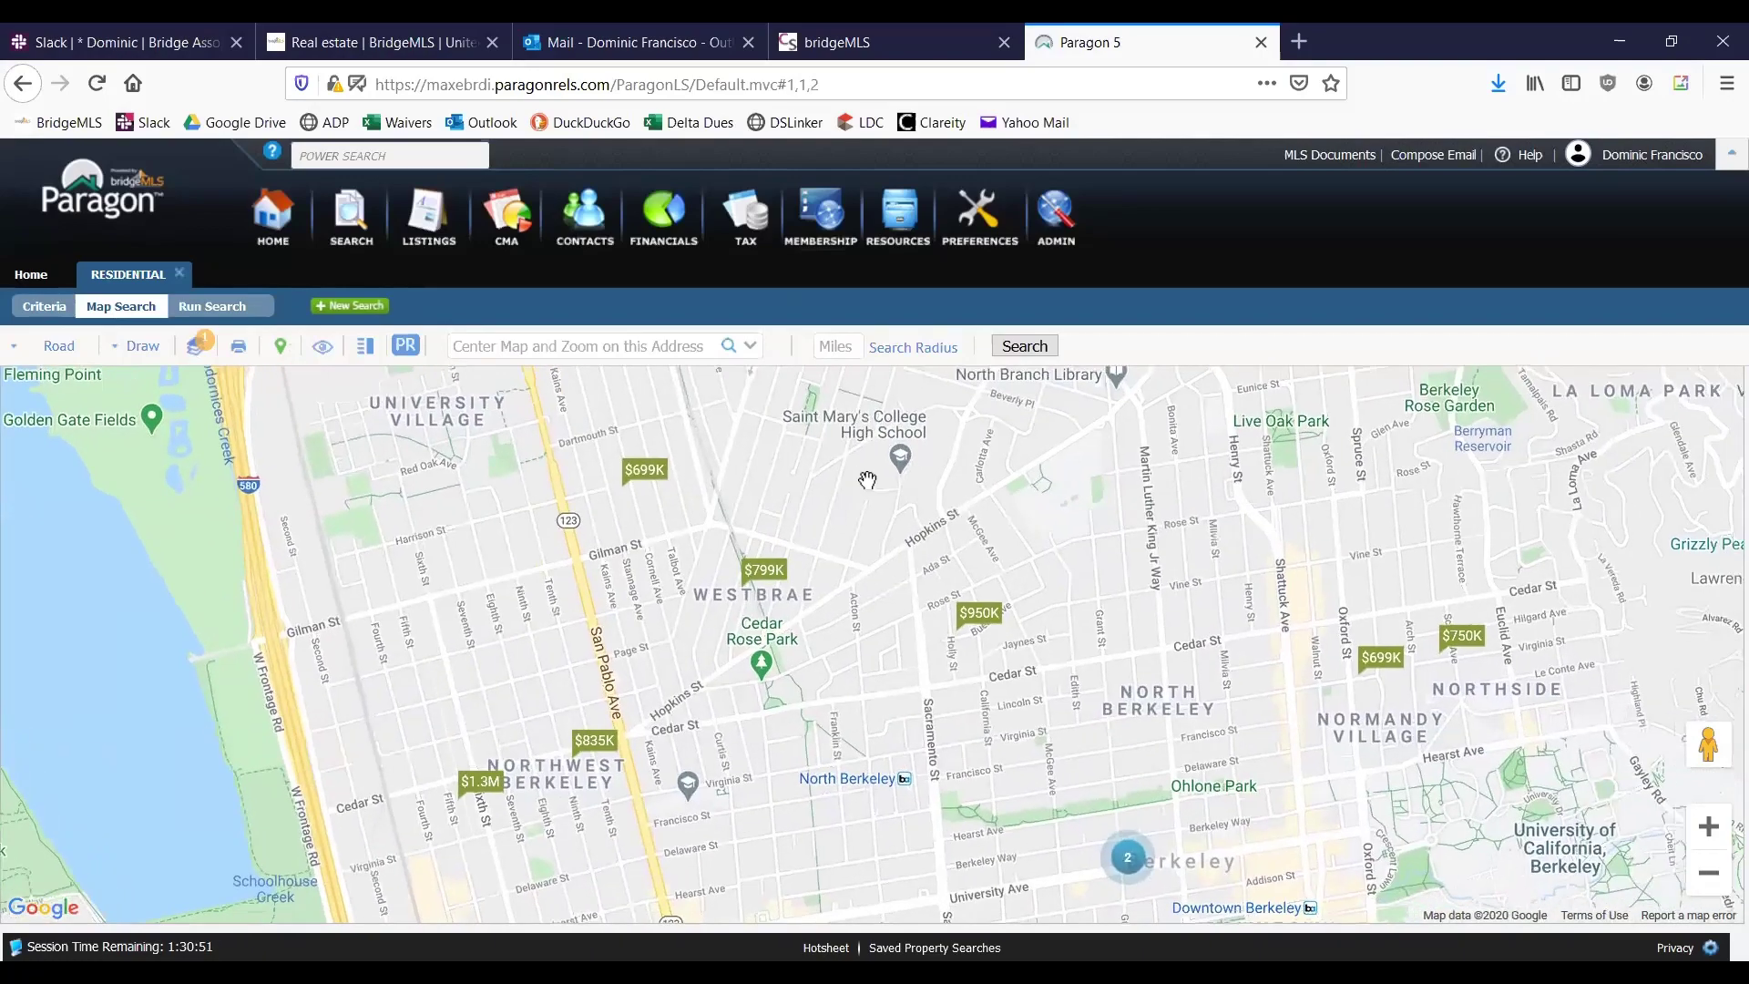
pyautogui.scroll(-1, 820, 465)
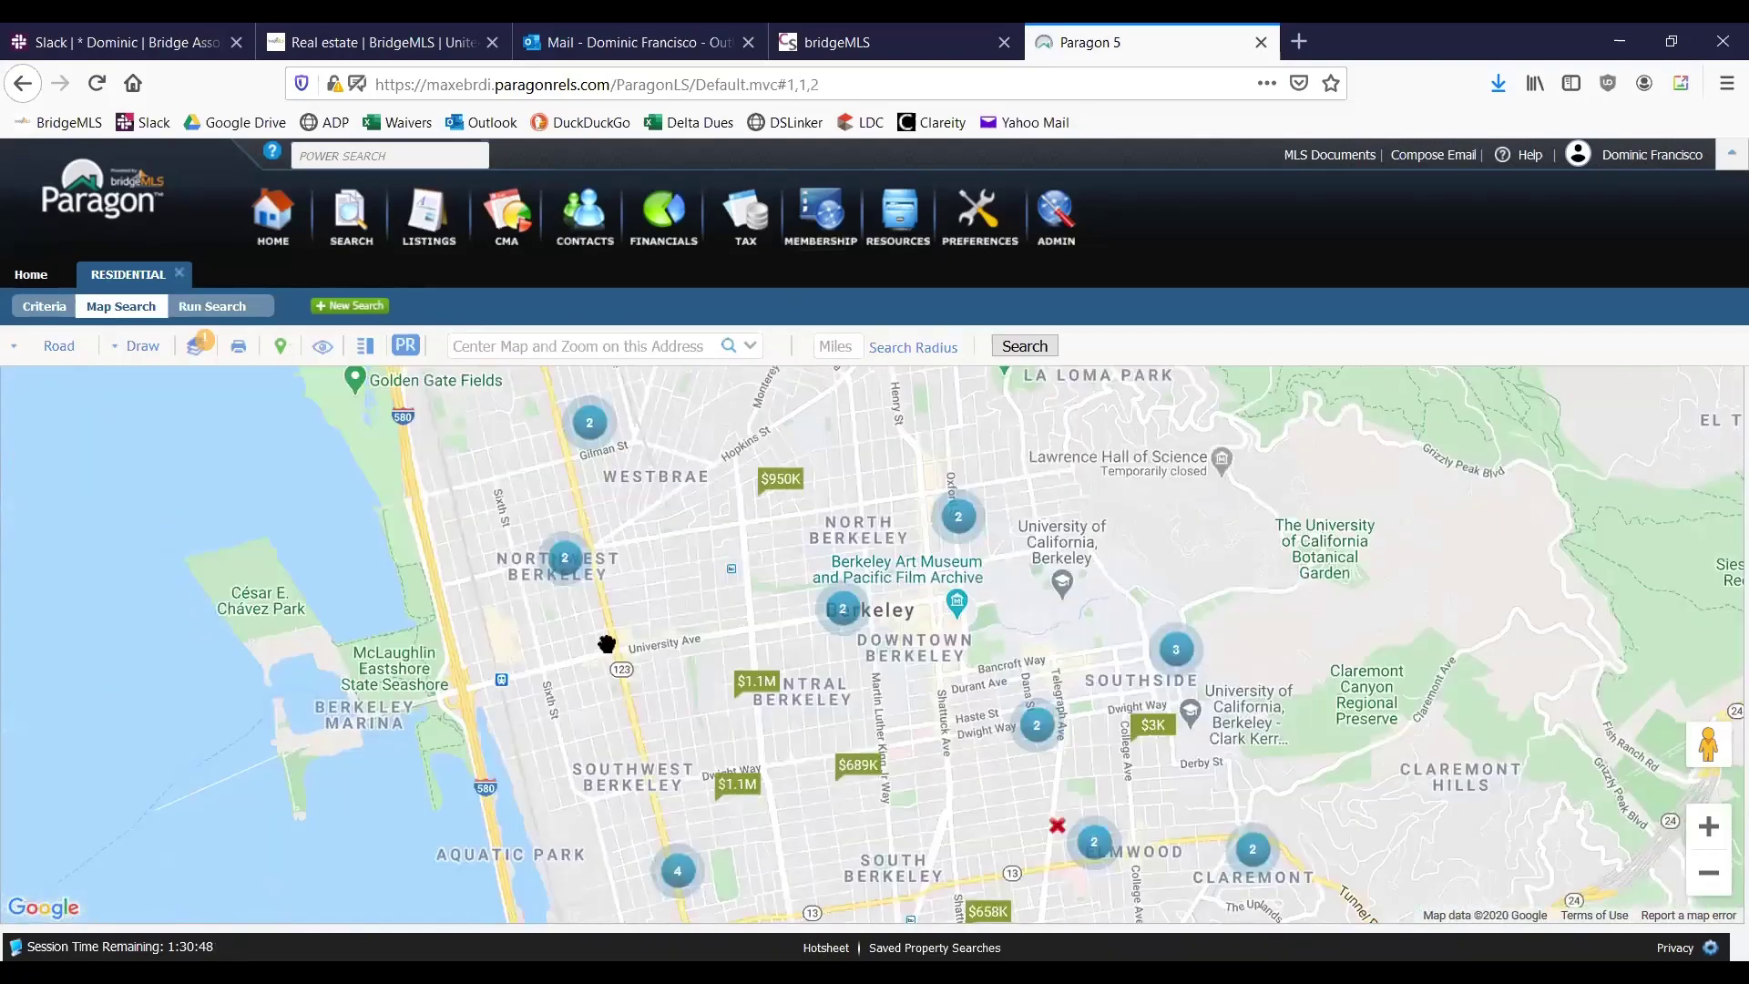
pyautogui.moveTo(875, 650); pyautogui.dragTo(837, 566)
pyautogui.scroll(1, 671, 392)
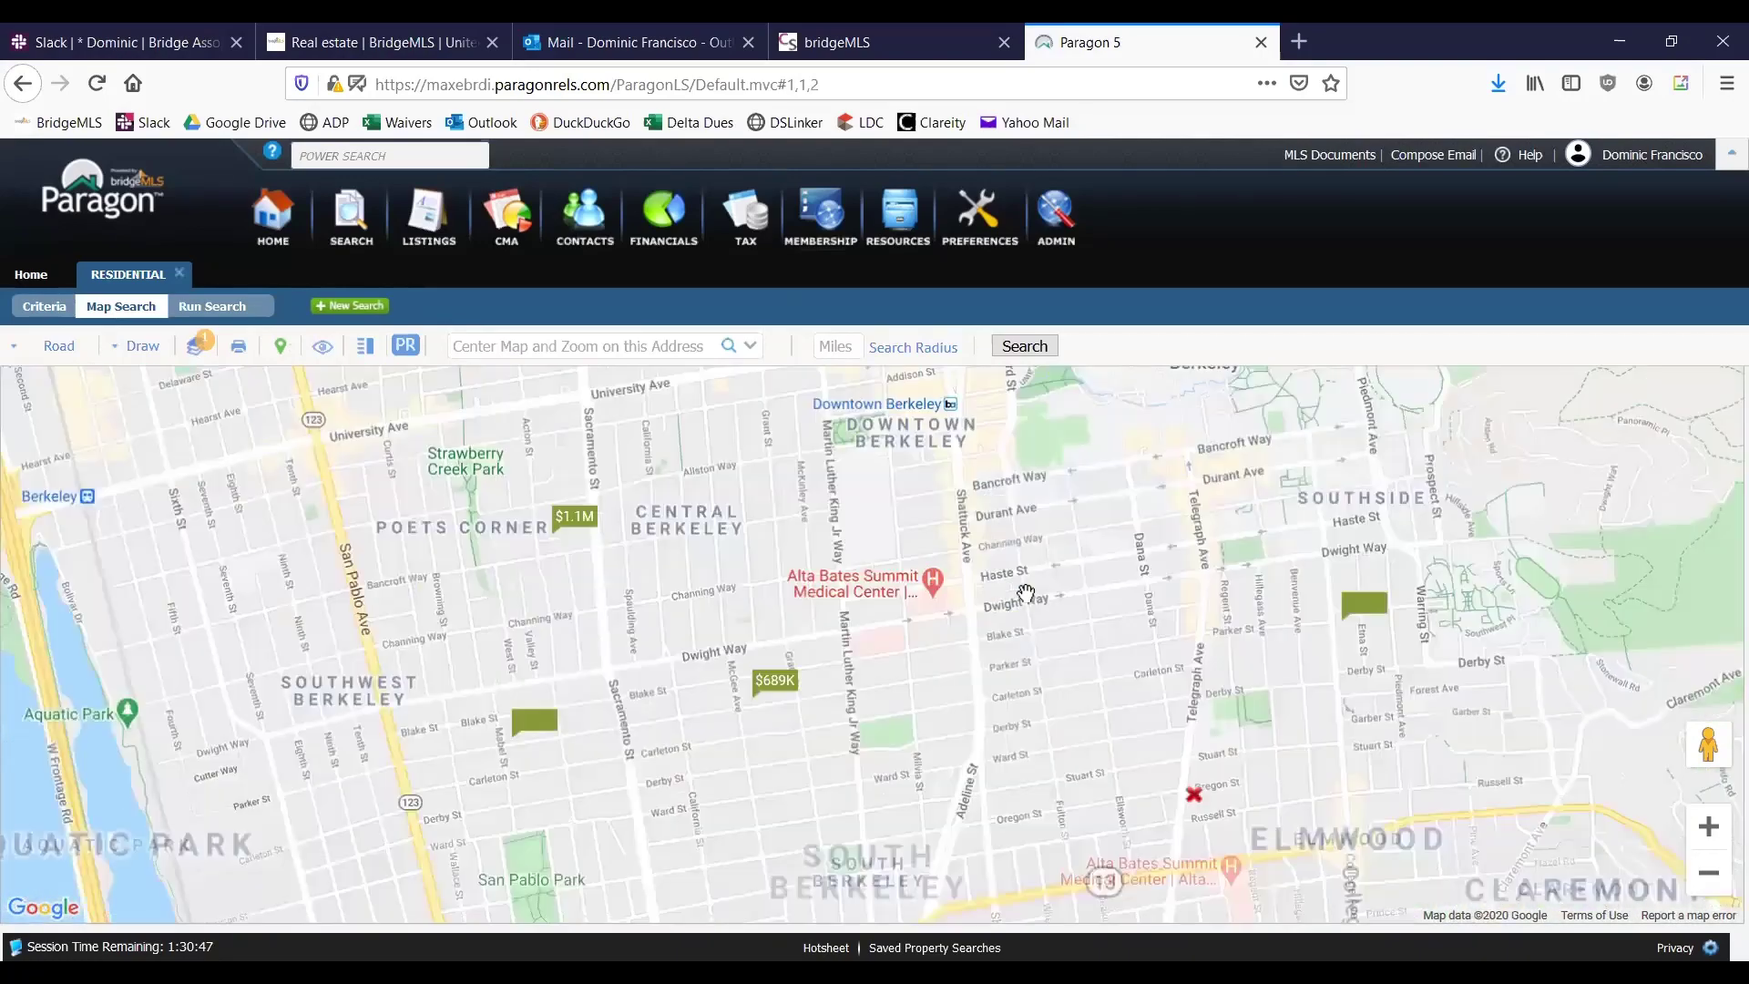
pyautogui.scroll(-2, 918, 410)
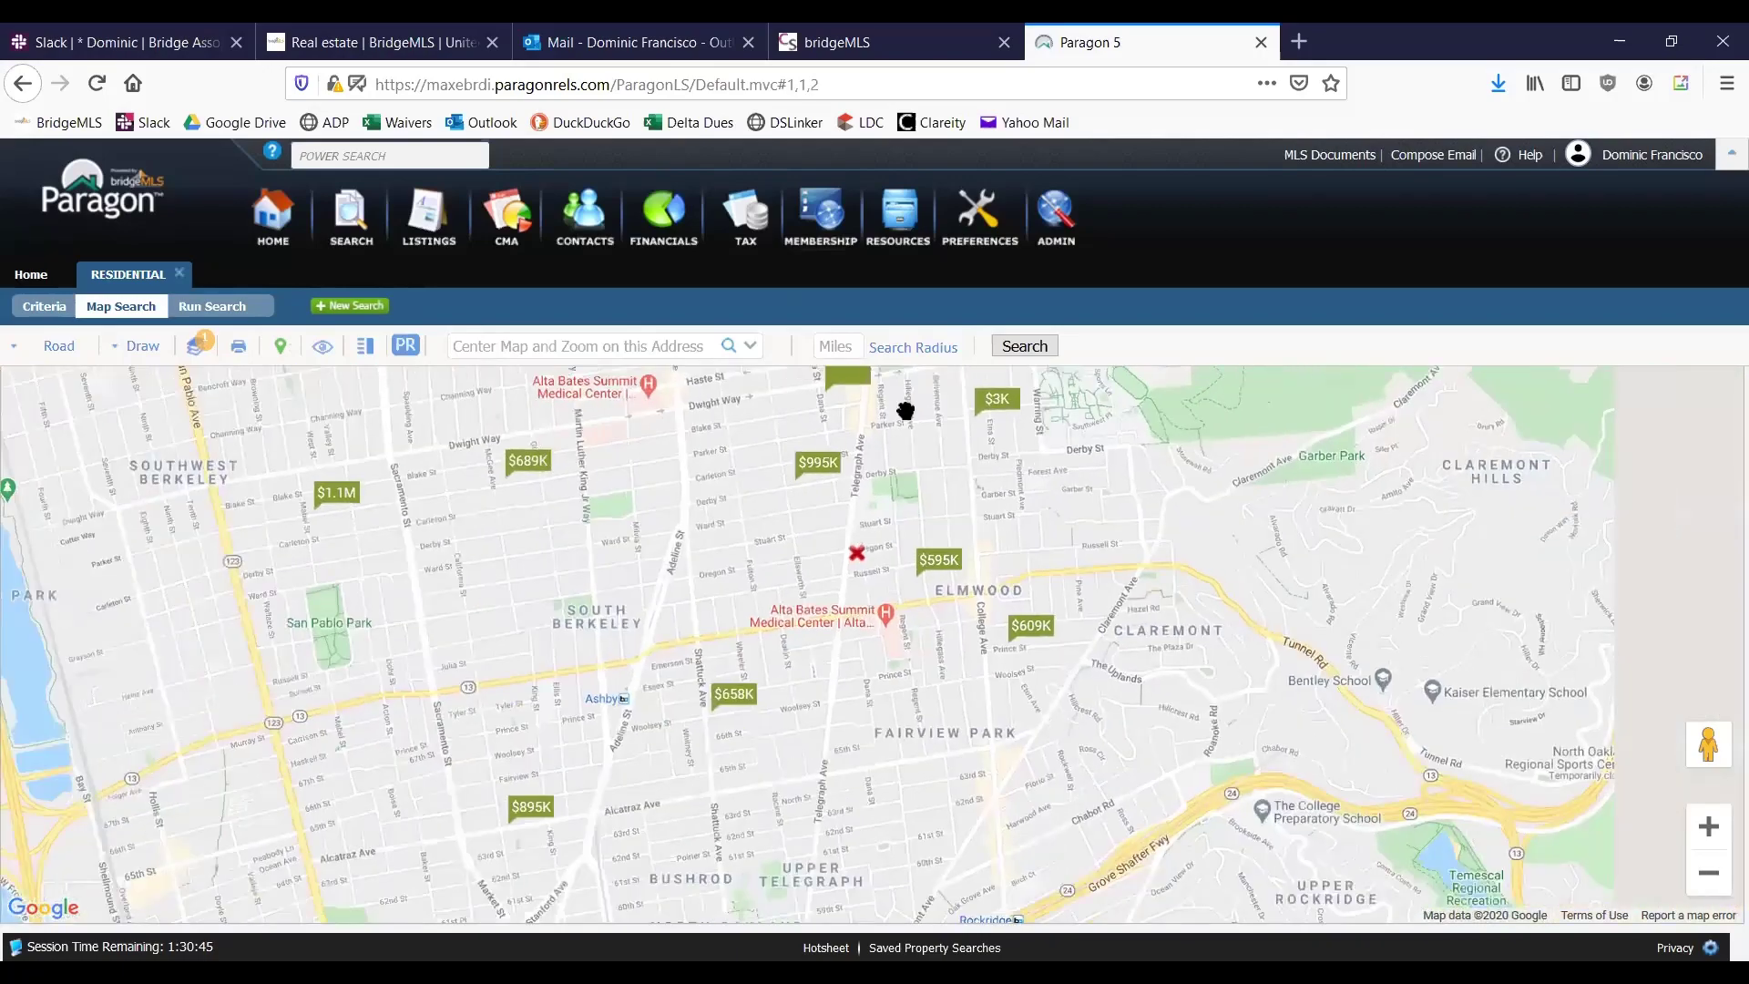
pyautogui.scroll(1, 782, 609)
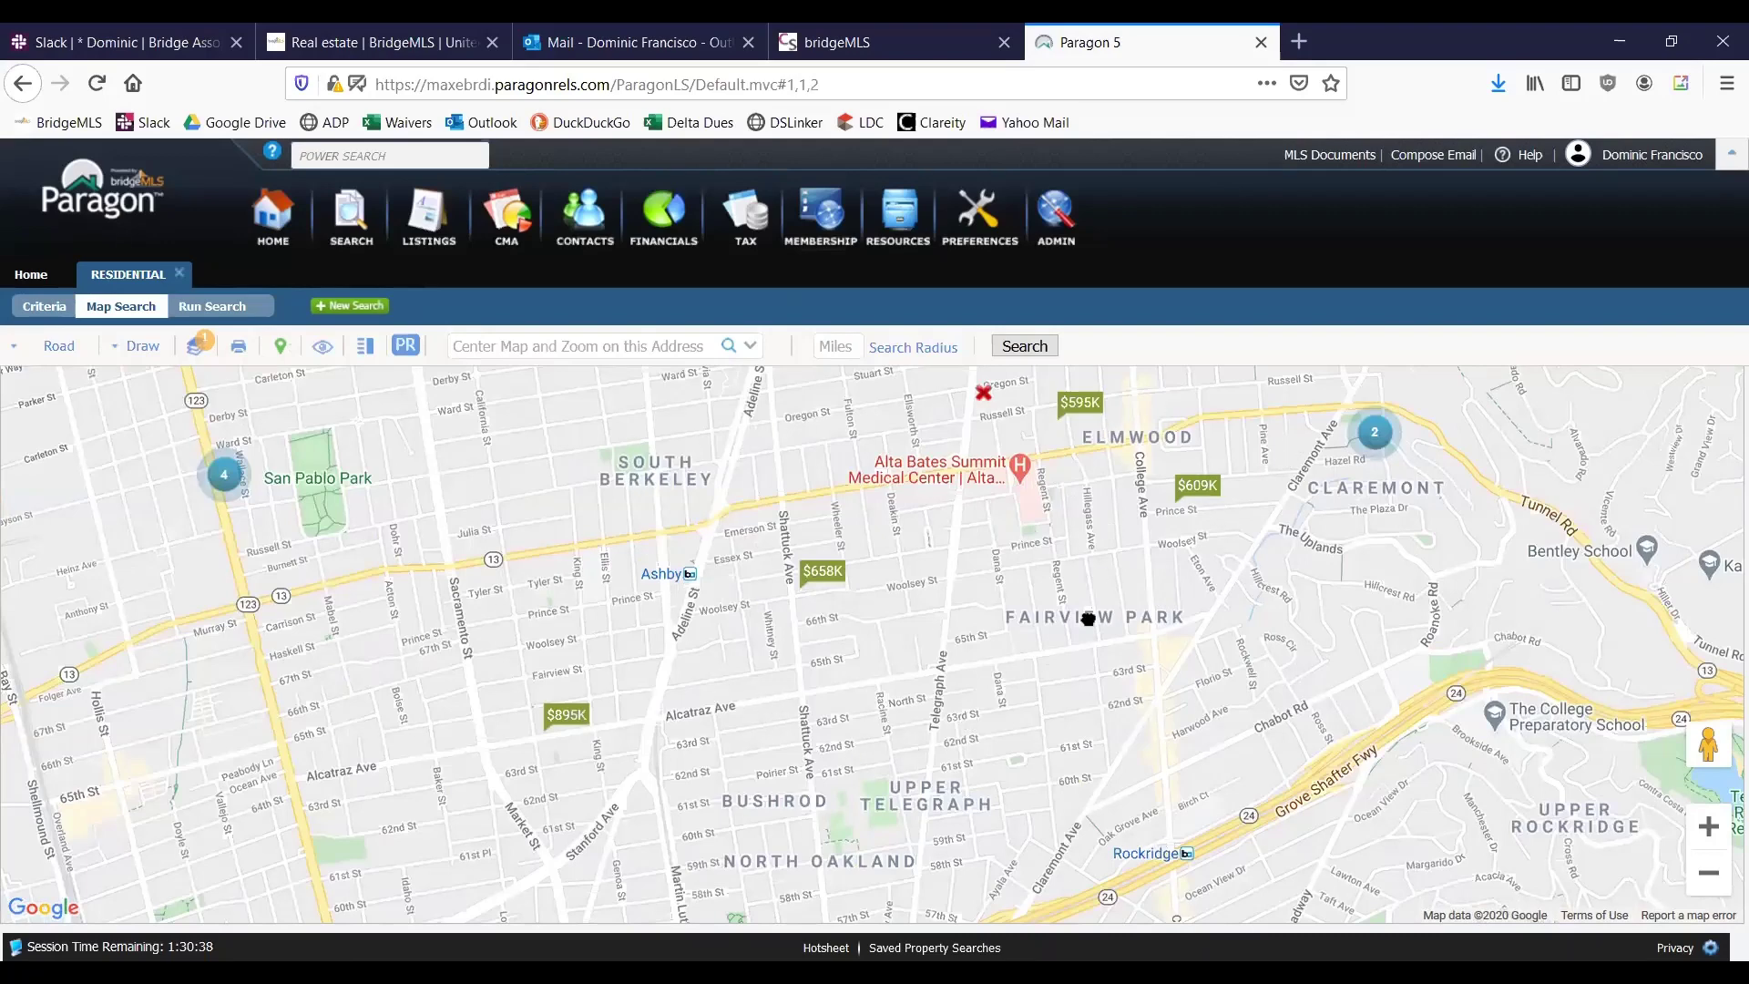
pyautogui.moveTo(1138, 435); pyautogui.dragTo(1114, 526)
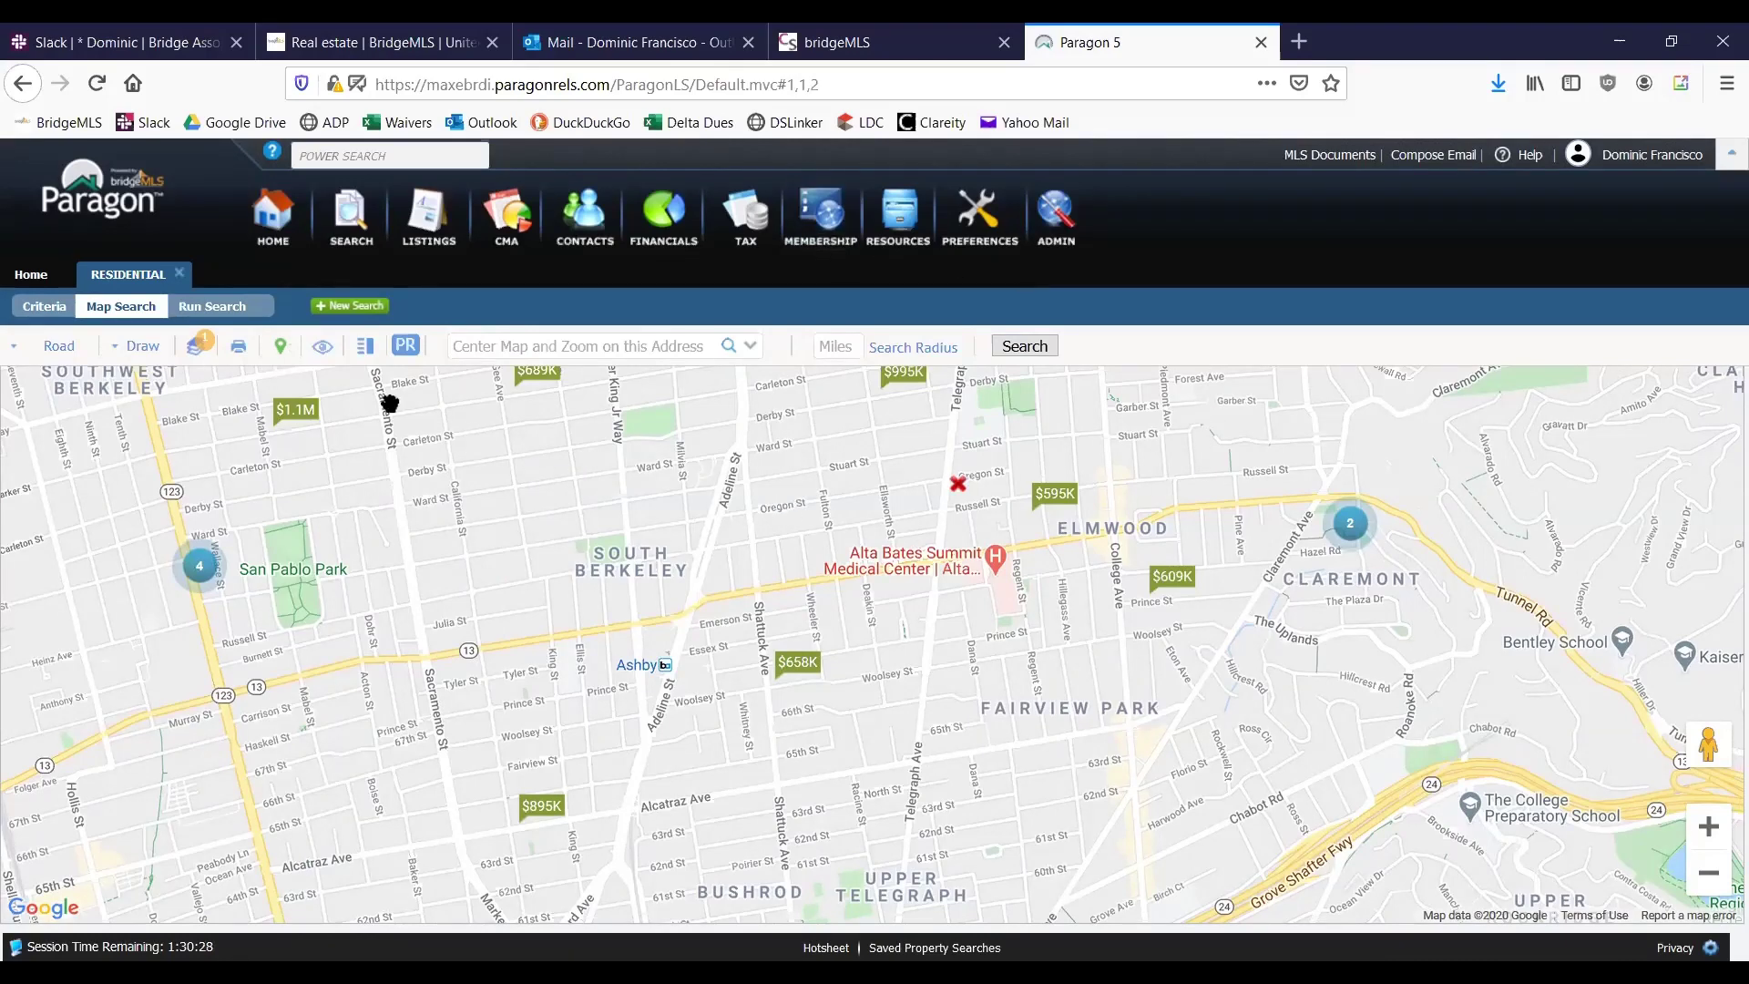
# - Go back to the results list and close the RESIDENTIAL search tab
pyautogui.click(202, 310)
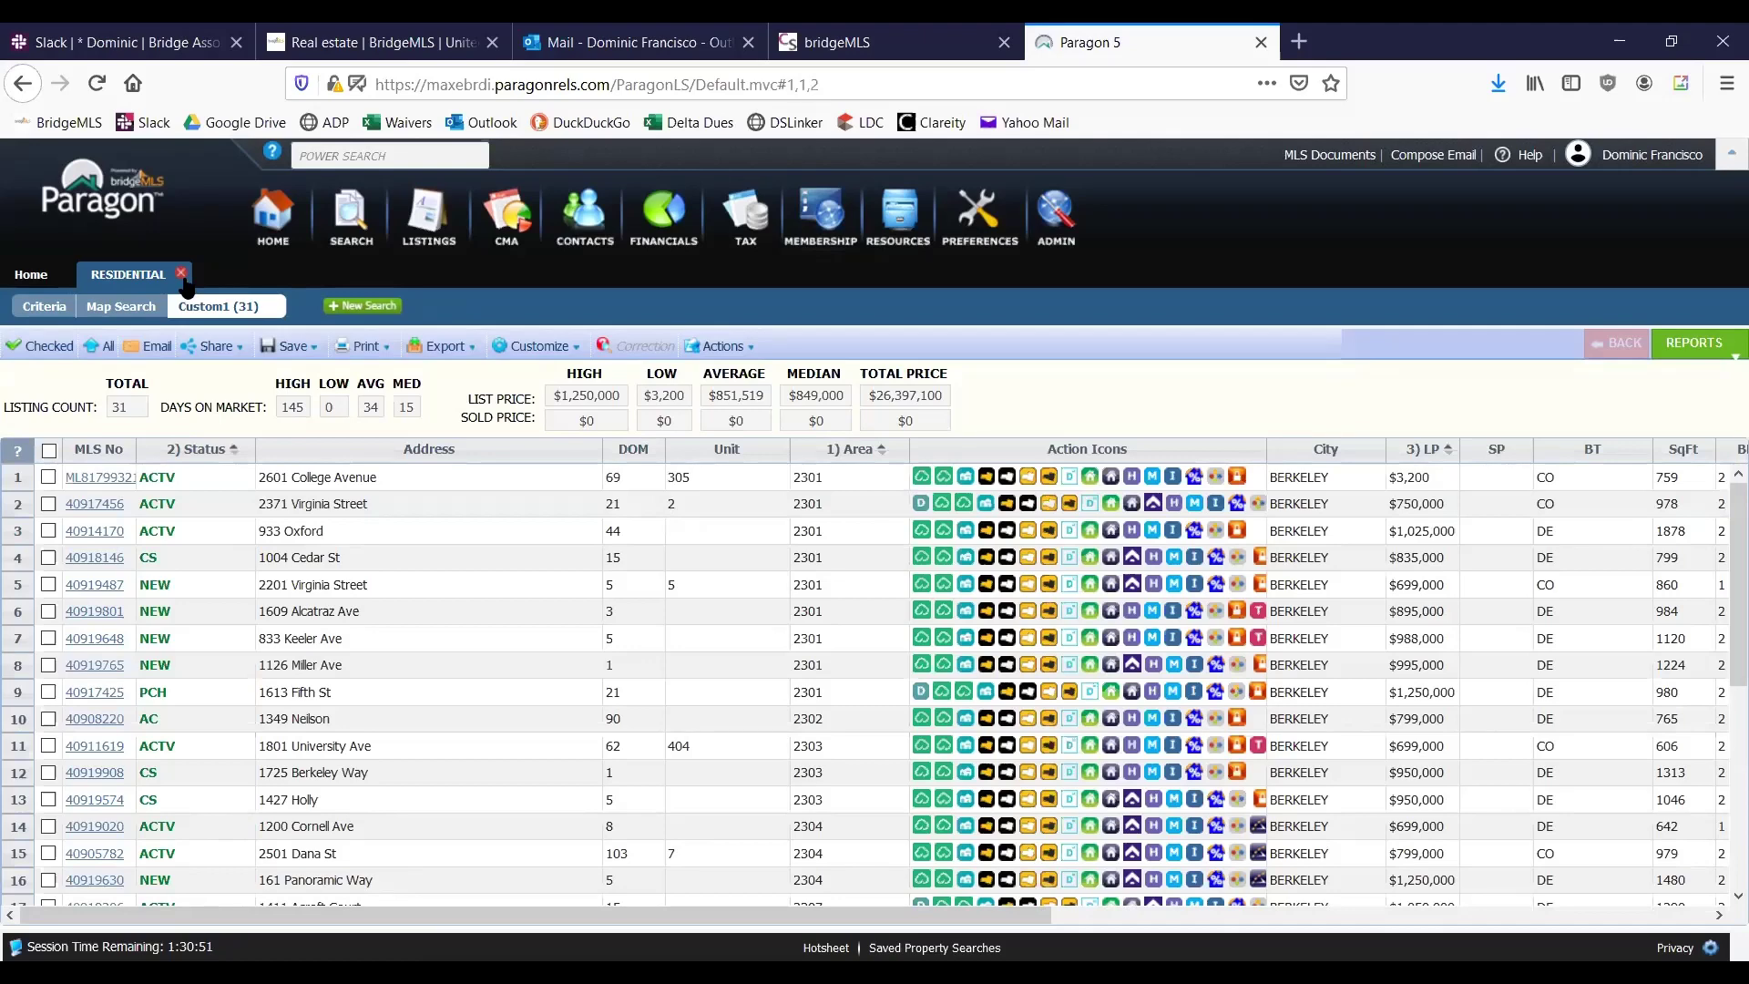
pyautogui.click(182, 274)
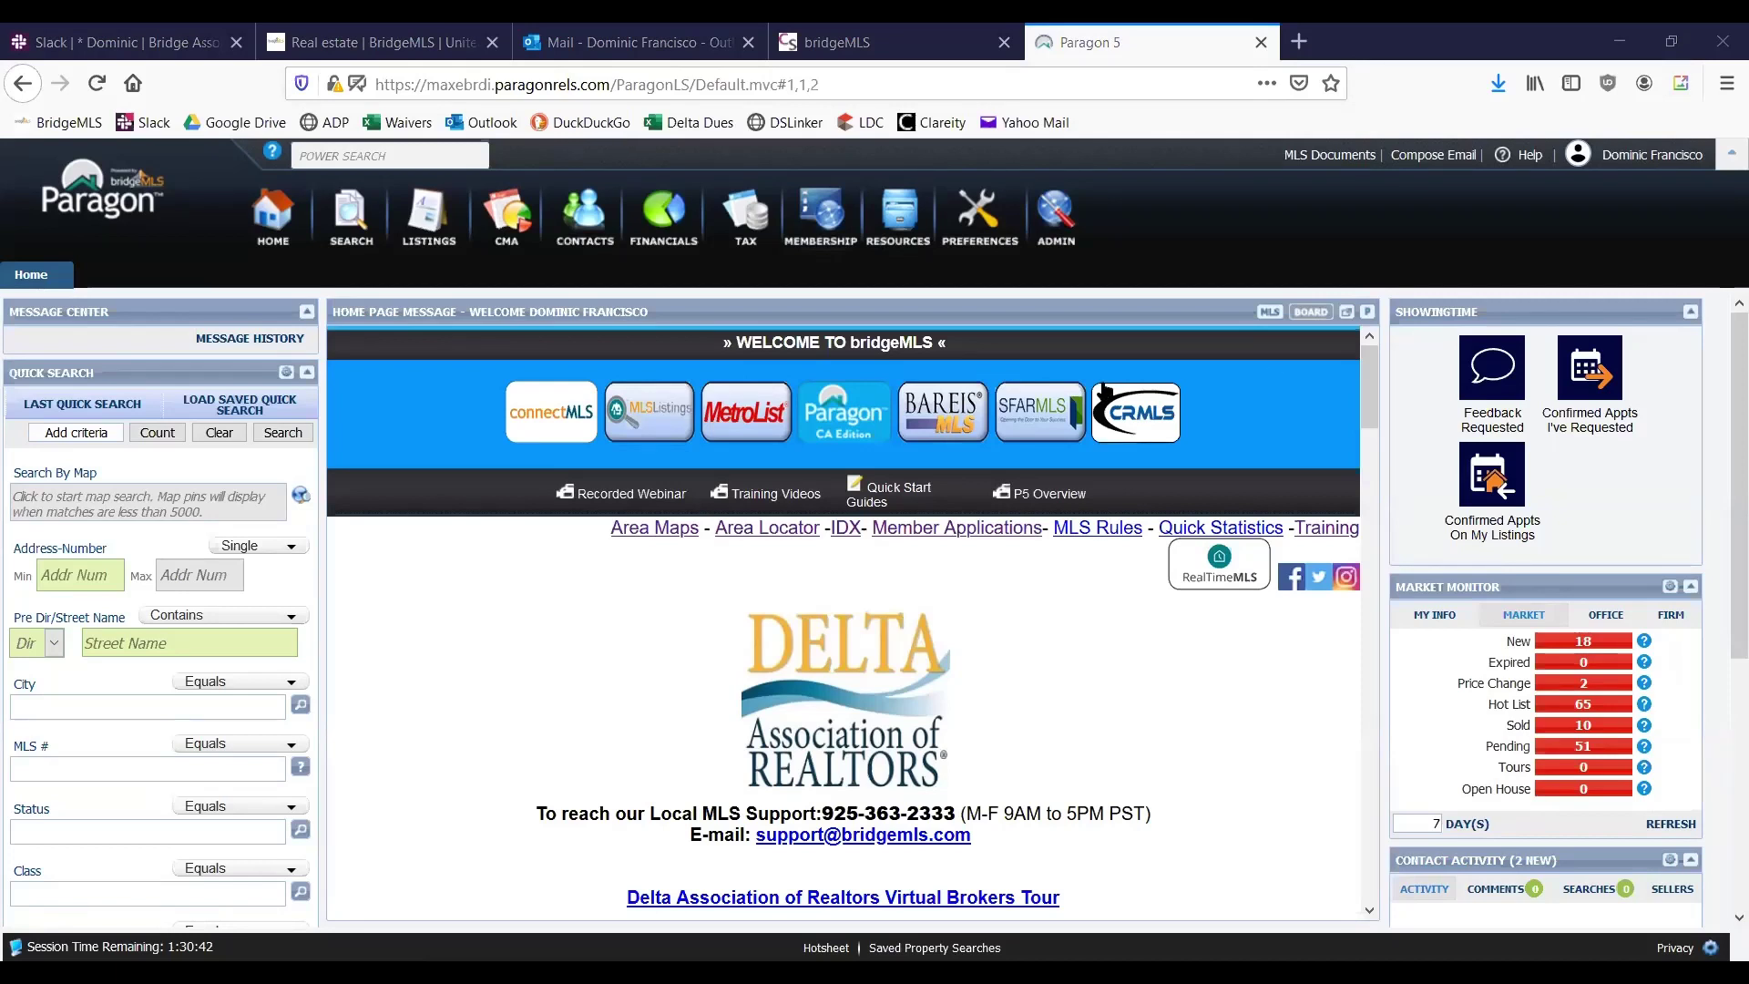
pyautogui.moveTo(584, 208)
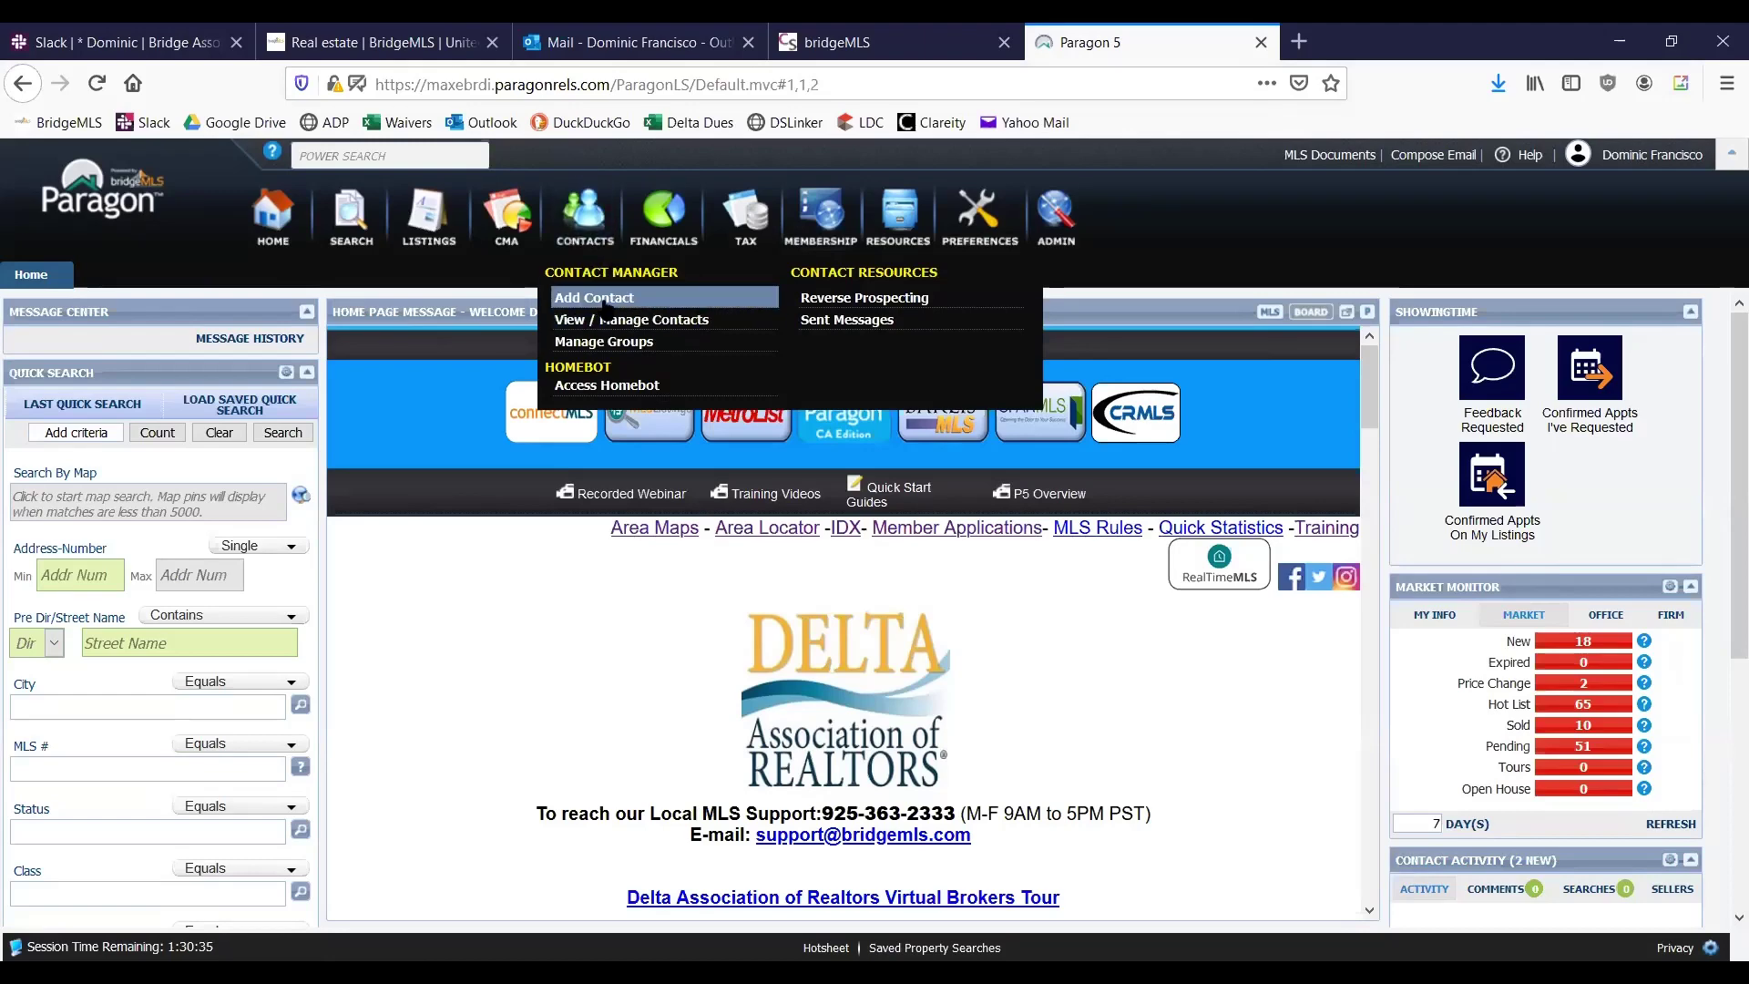
# - Choose Contacts > Add Contact to get a blank New Contact form
pyautogui.click(605, 299)
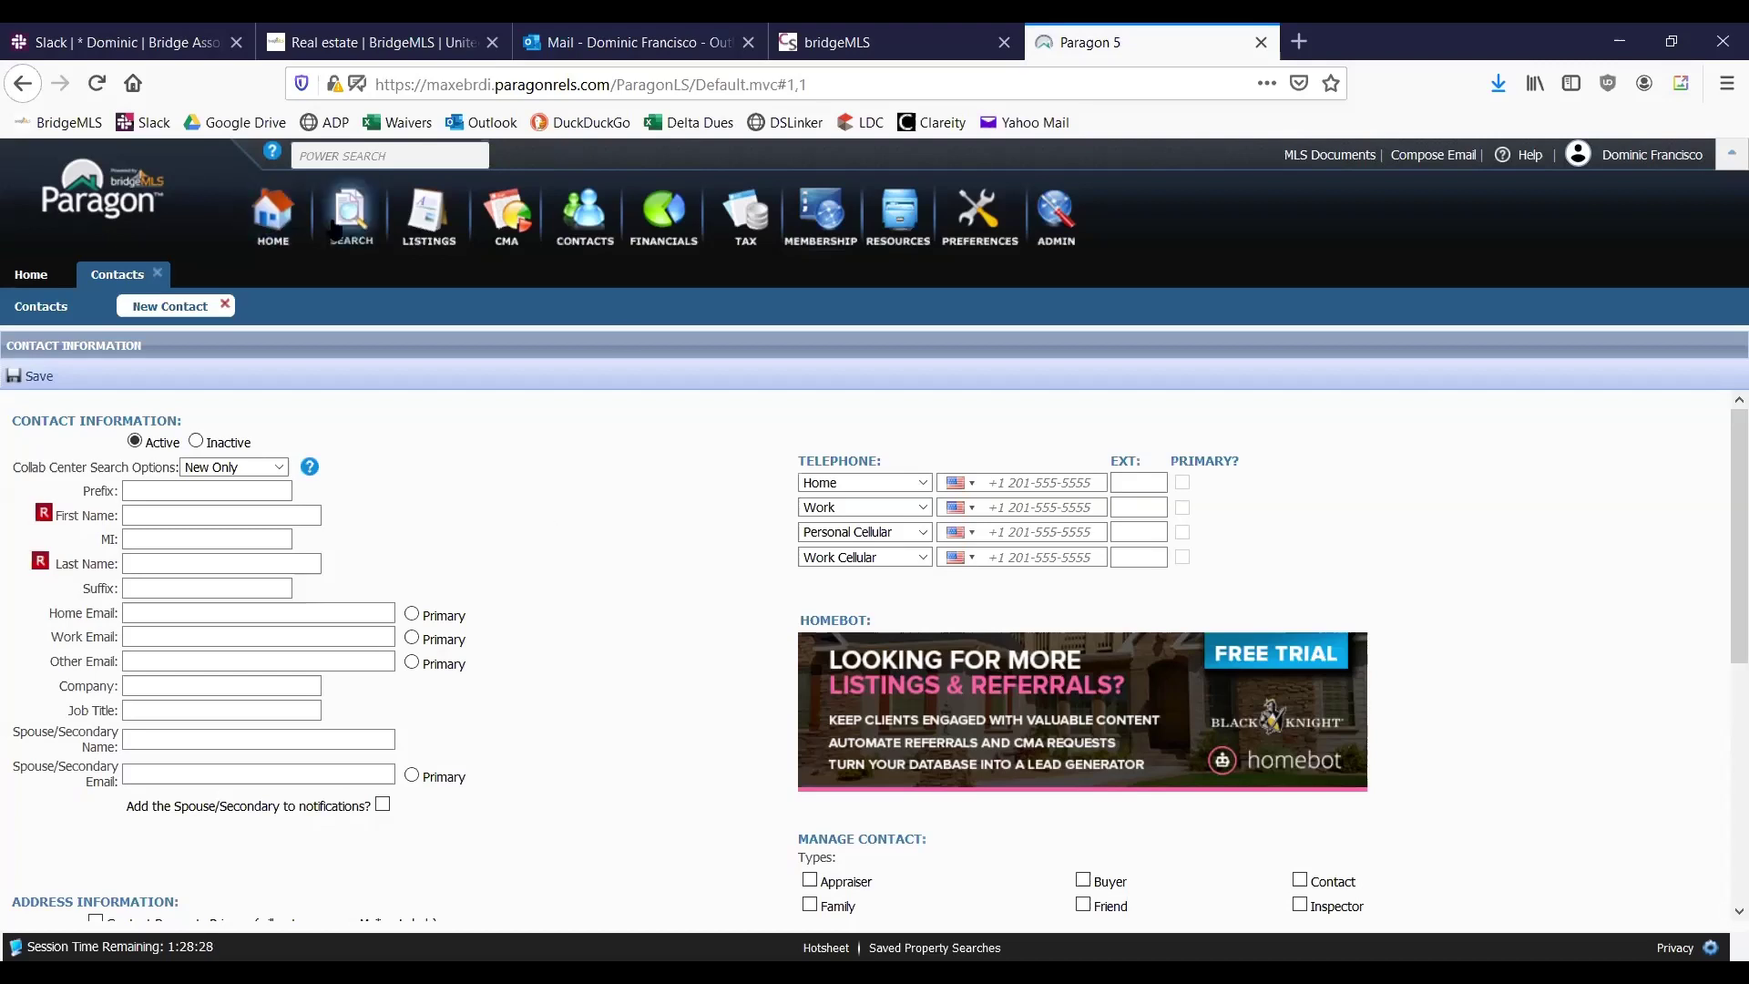
# - Reload the last Antioch search, remove the 4-bedroom and 2-bath minimums, and search for 22 matches
pyautogui.moveTo(350, 214)
pyautogui.click(390, 297)
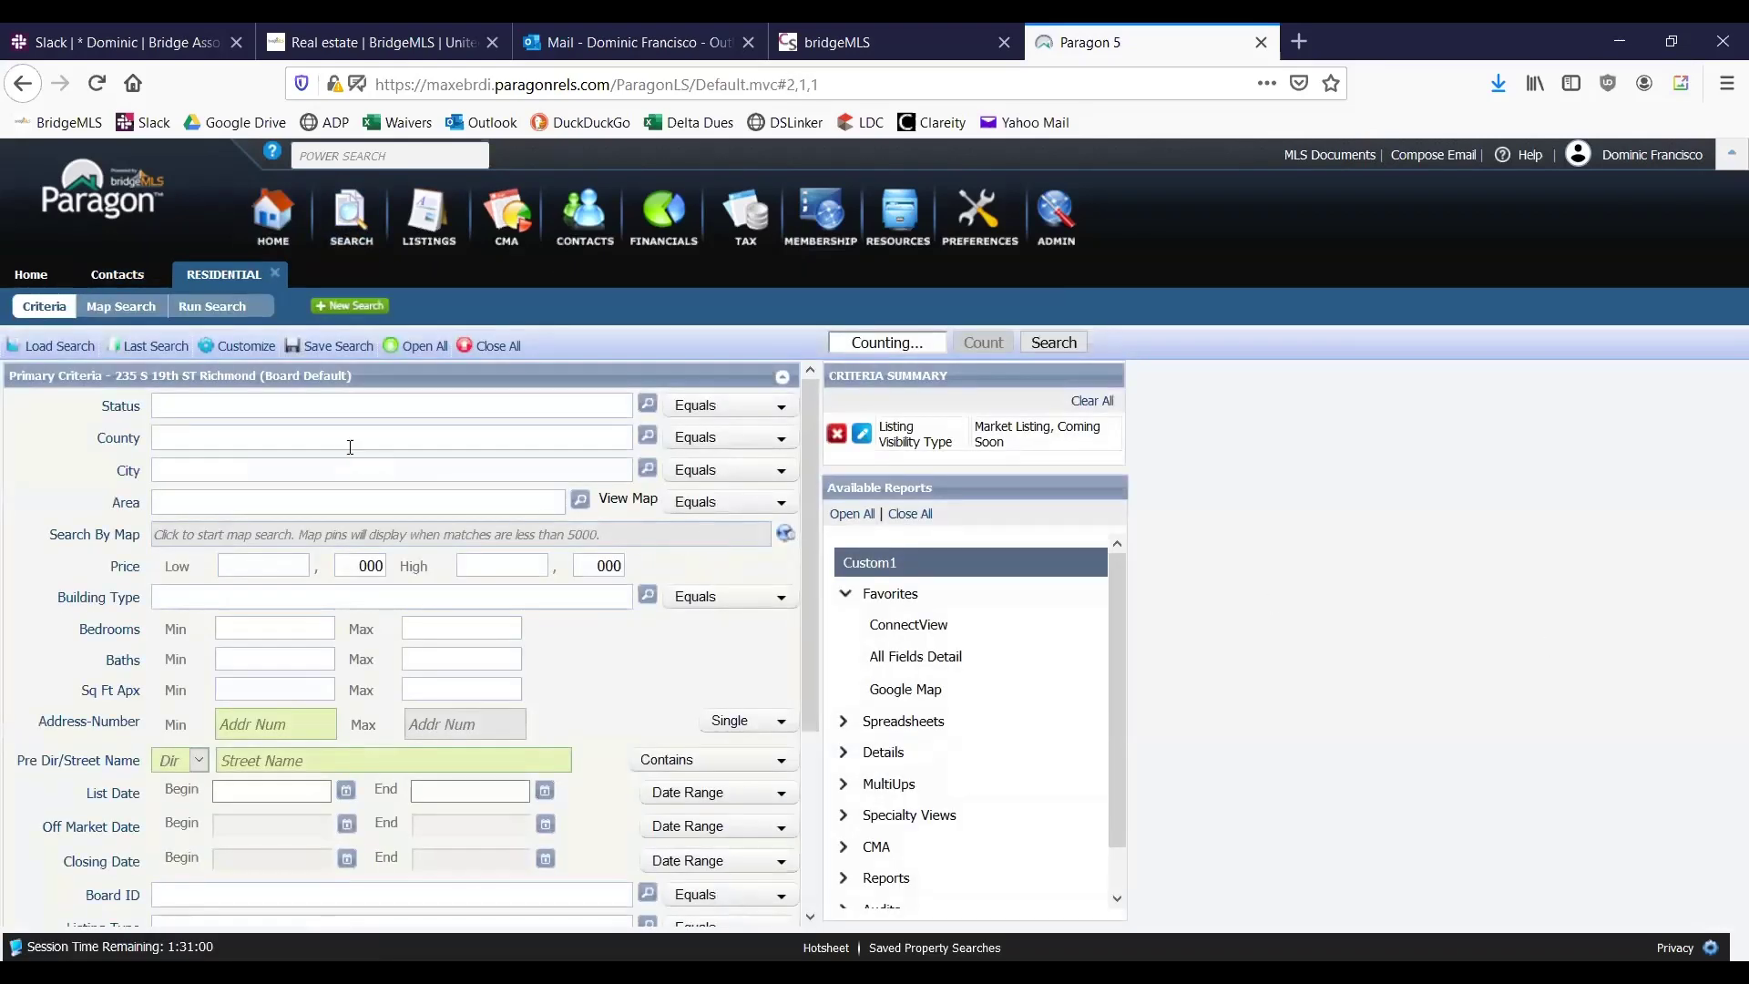
pyautogui.click(148, 345)
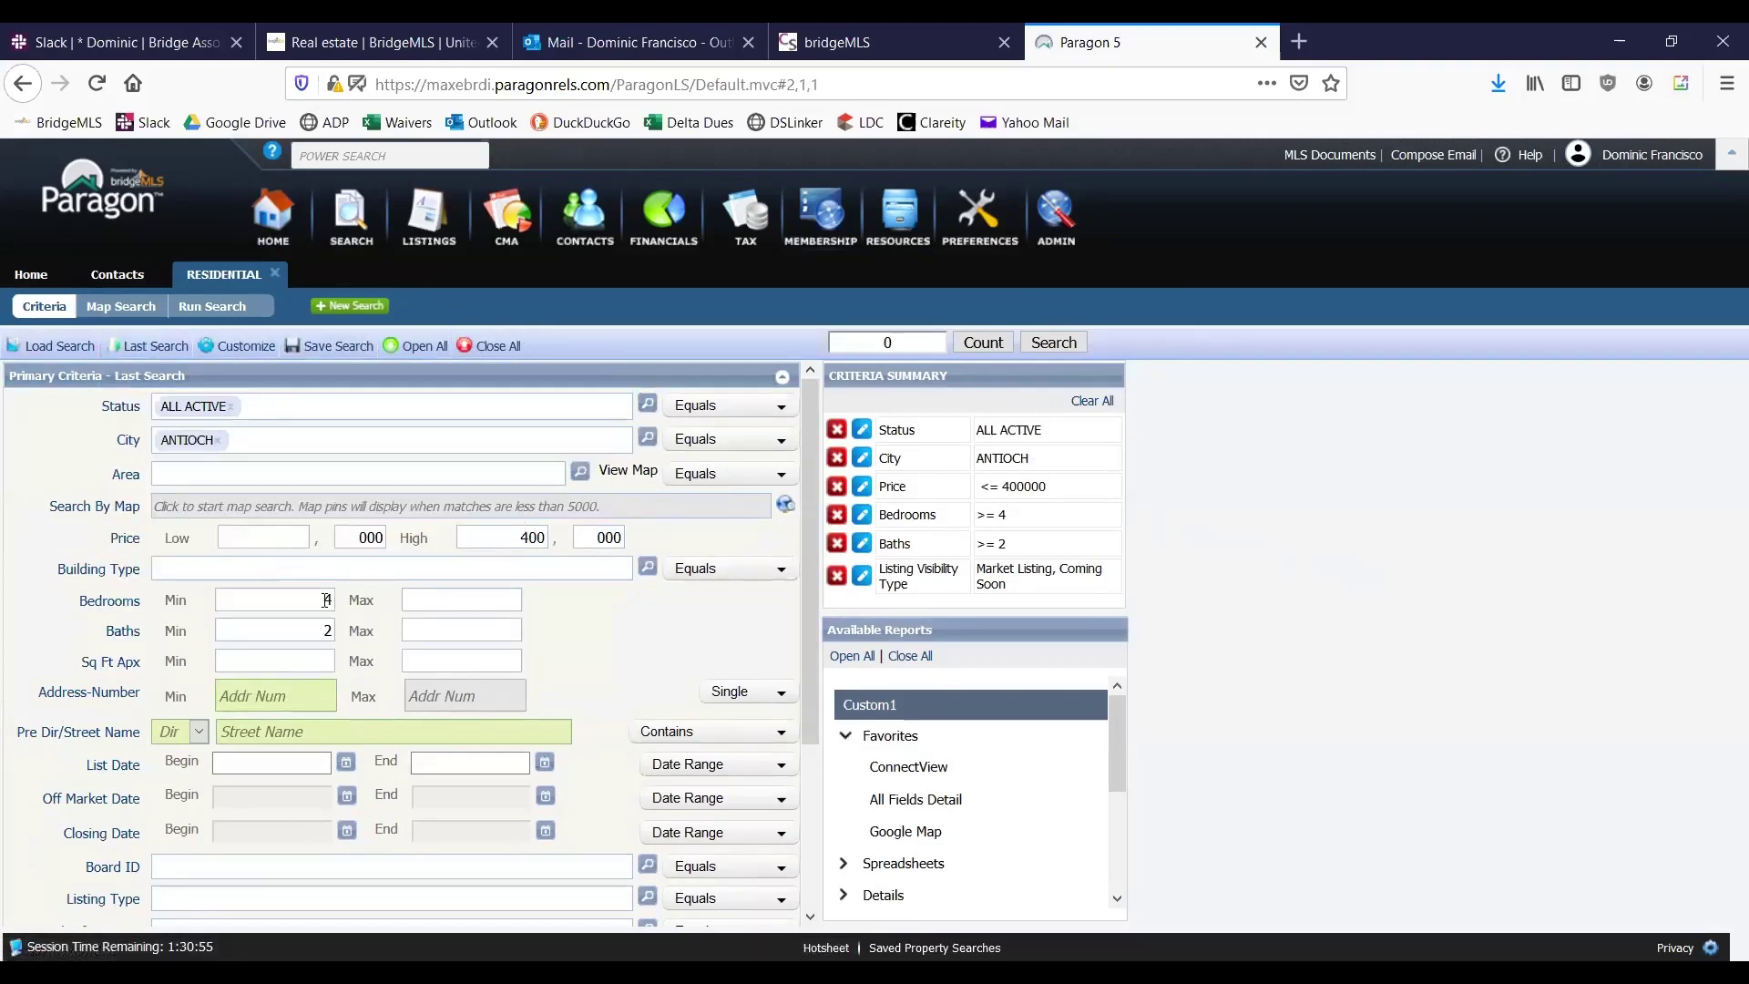
pyautogui.click(324, 594)
pyautogui.press('BackSpace')
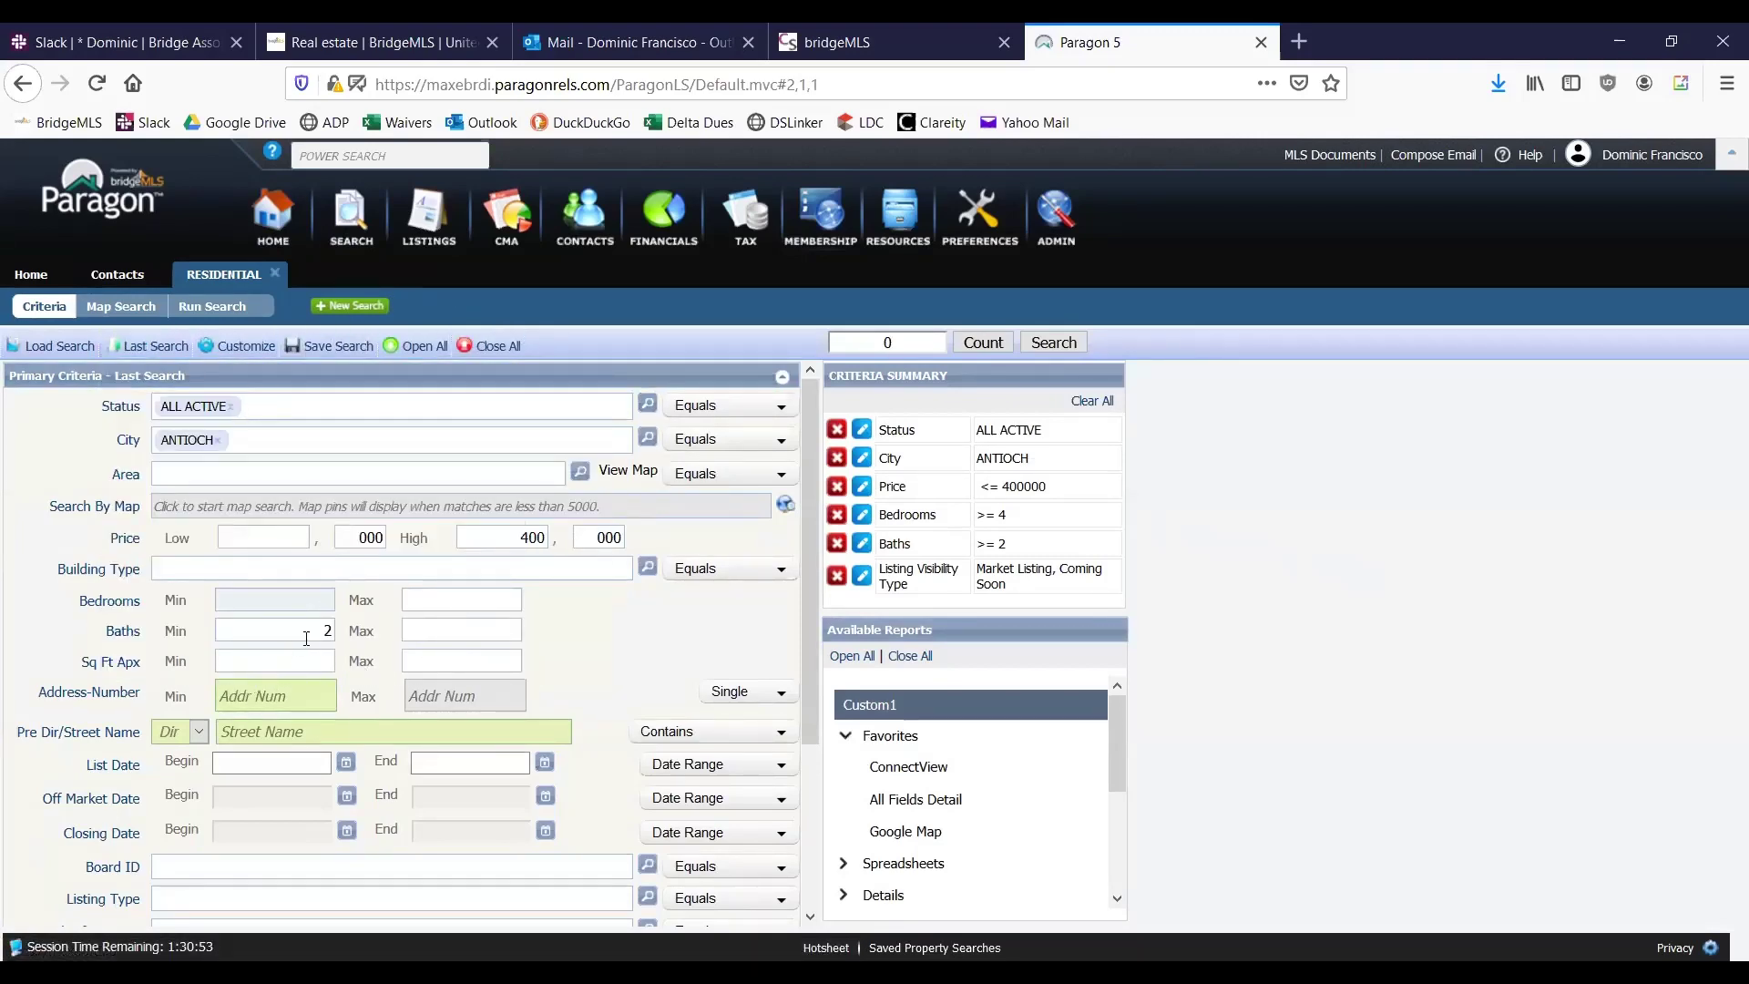
pyautogui.click(306, 638)
pyautogui.press('BackSpace')
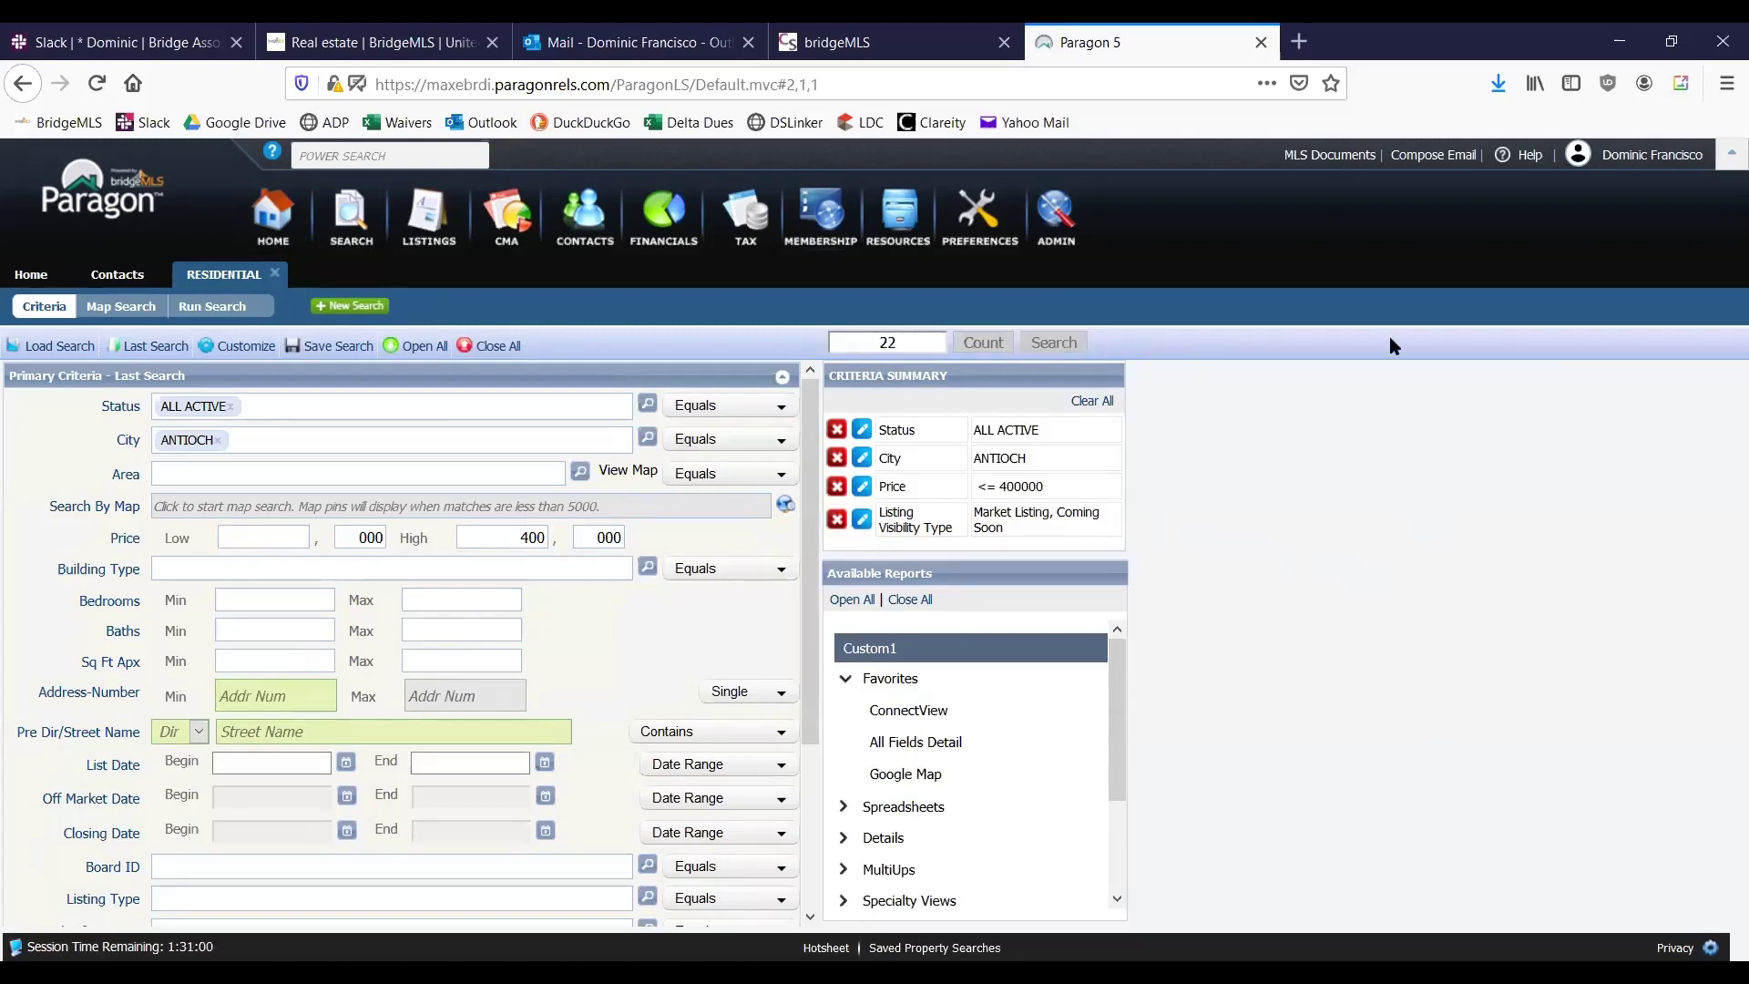
pyautogui.click(1055, 343)
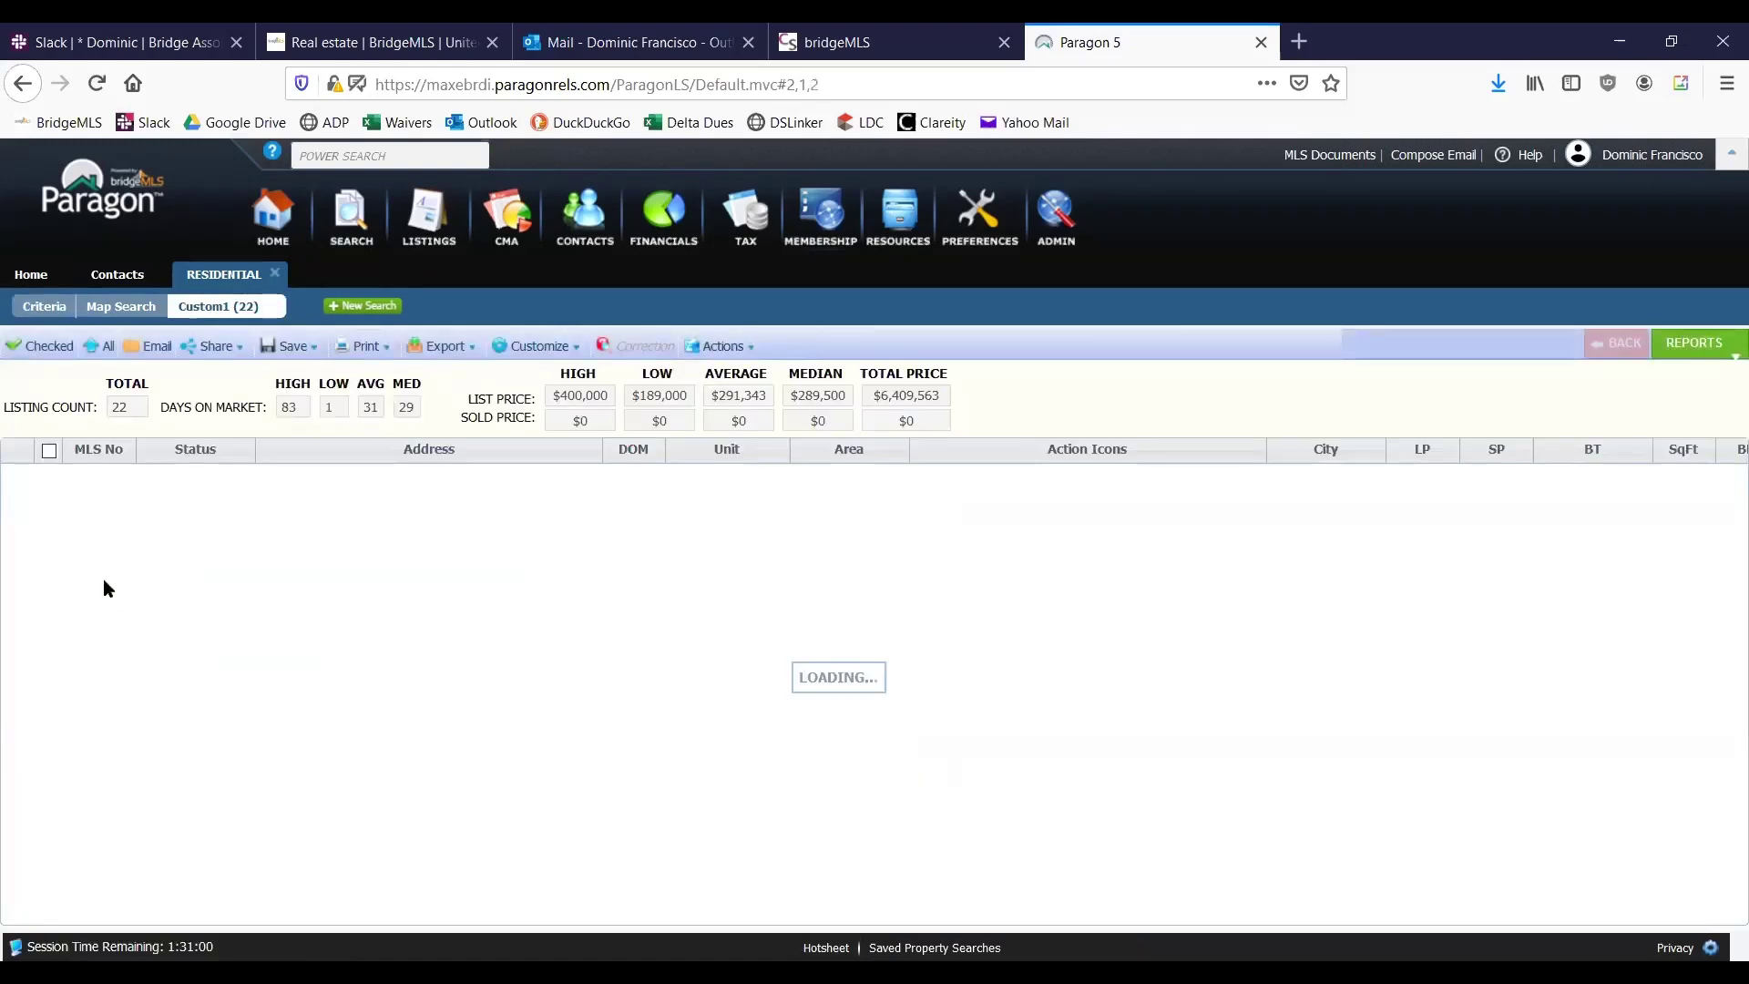
# - Open the first of the 22 Antioch results, a $189,000 one-bedroom condo, in the Agent Report
pyautogui.click(237, 468)
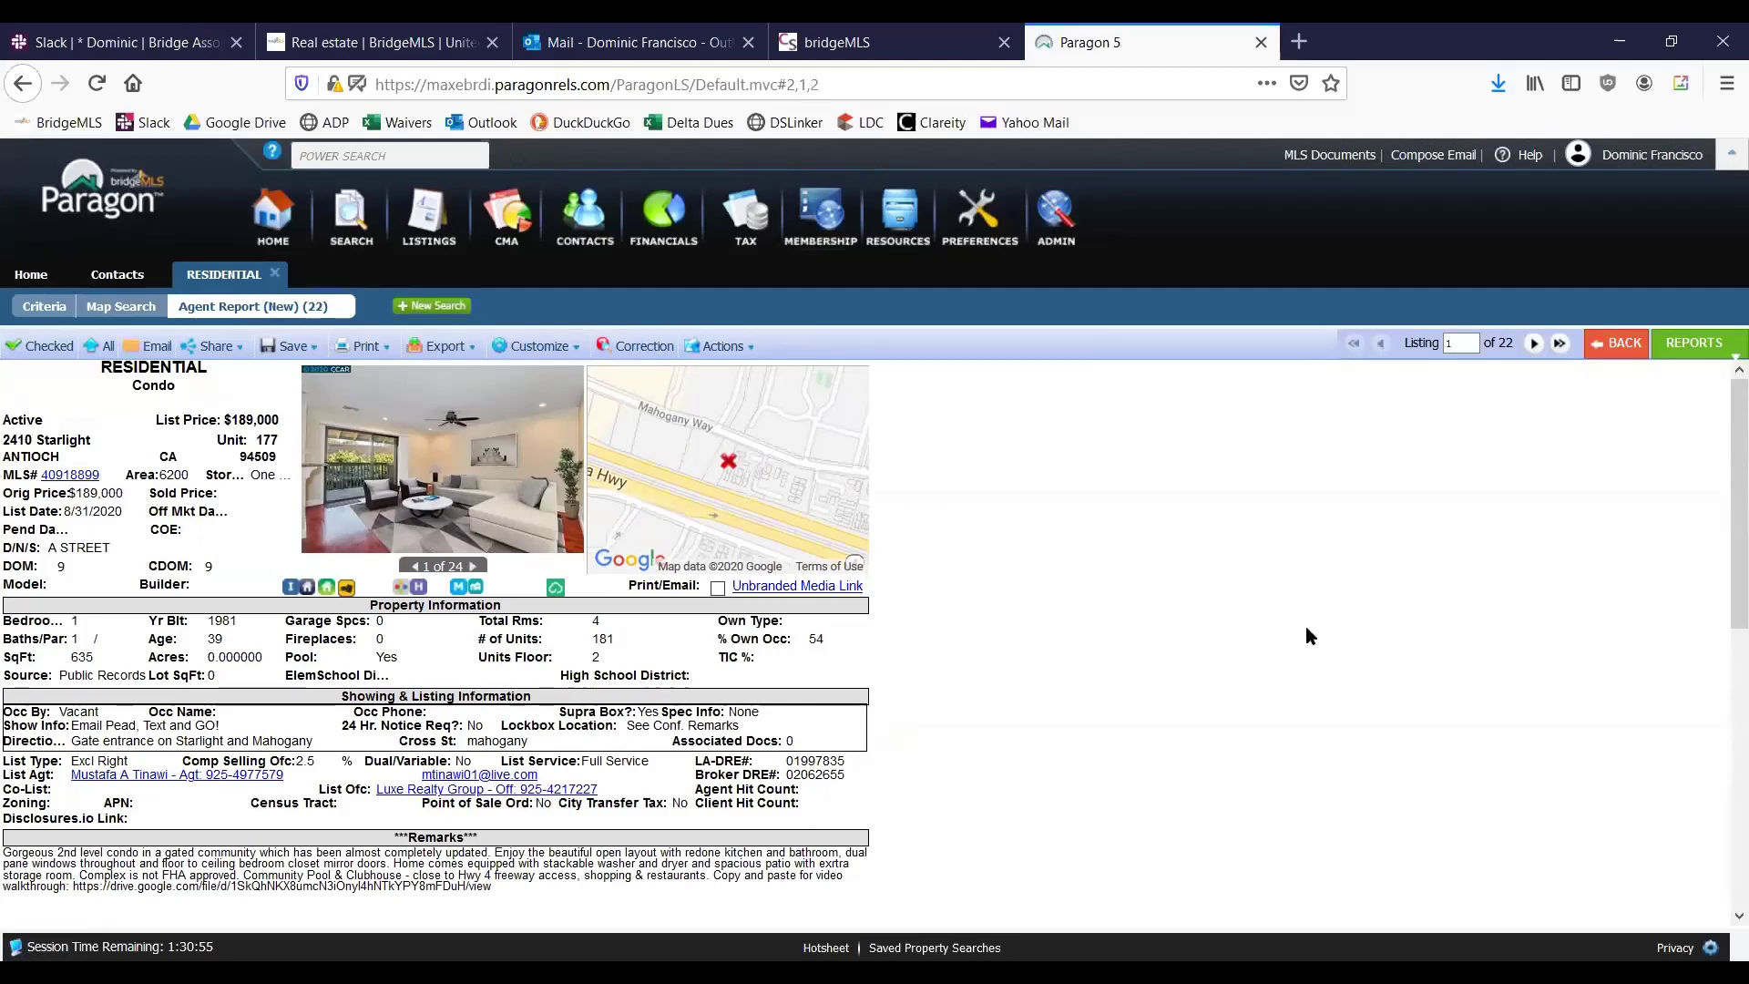
pyautogui.scroll(-4, 1307, 628)
pyautogui.scroll(4, 1307, 628)
pyautogui.scroll(-4, 1307, 628)
pyautogui.scroll(4, 1307, 628)
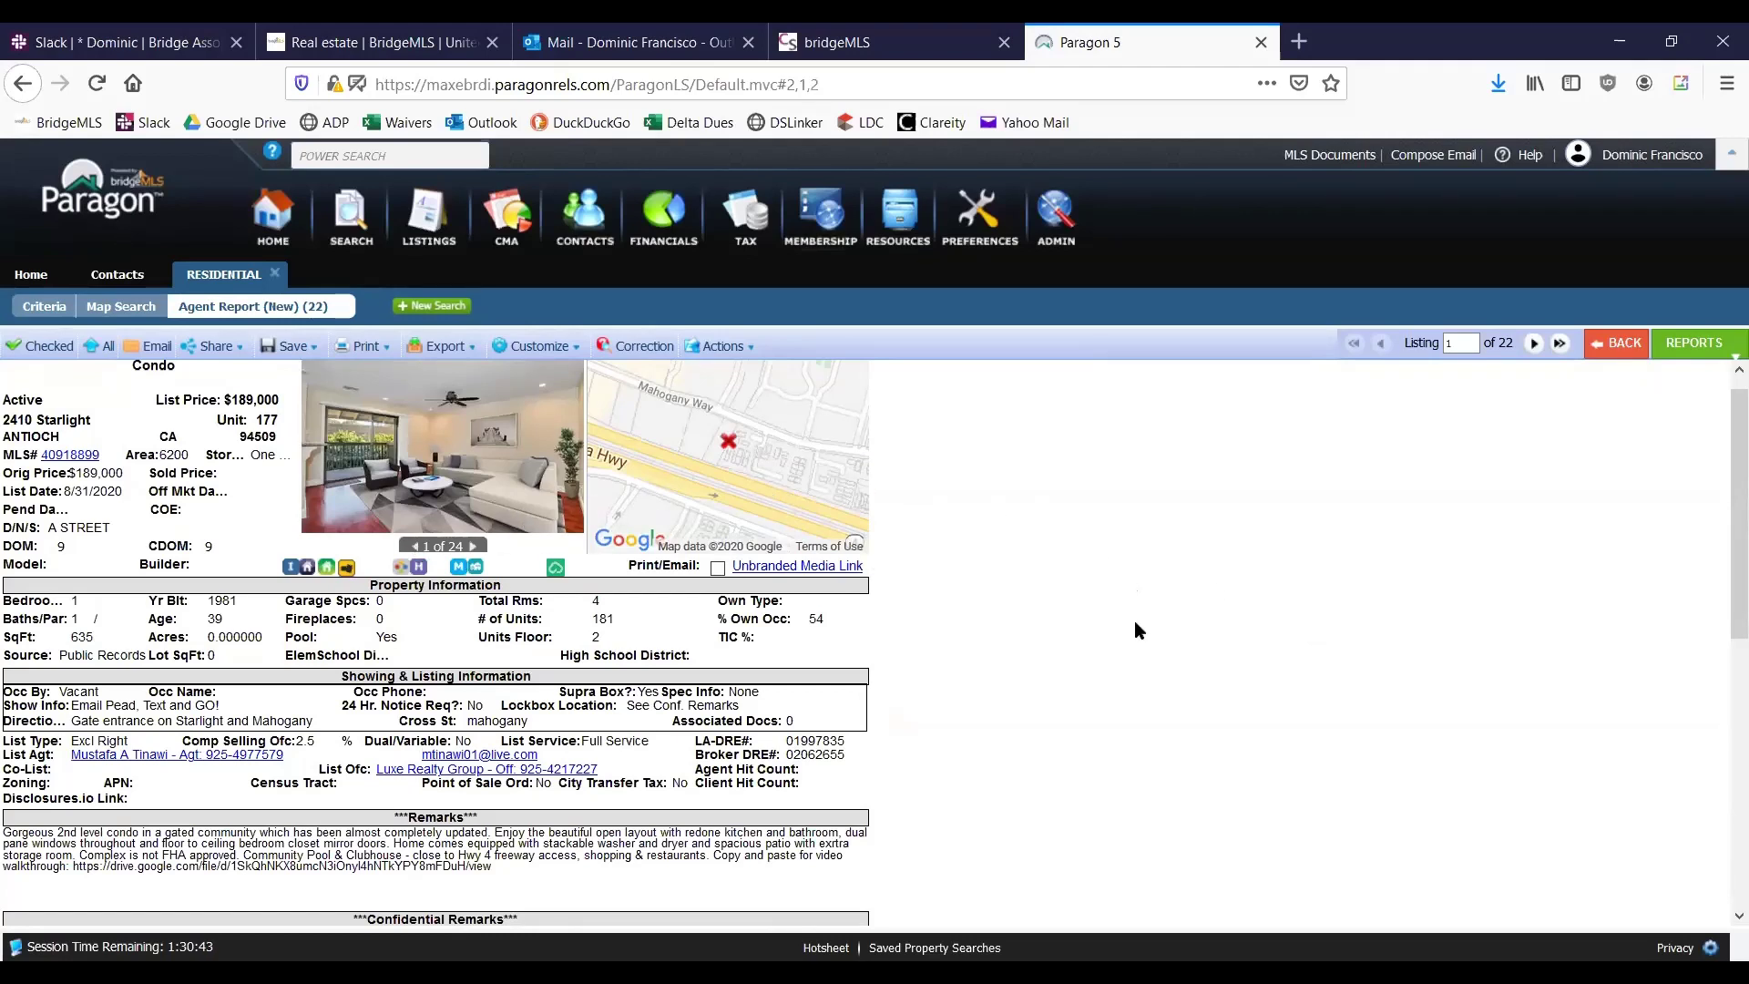
pyautogui.scroll(-5, 1049, 500)
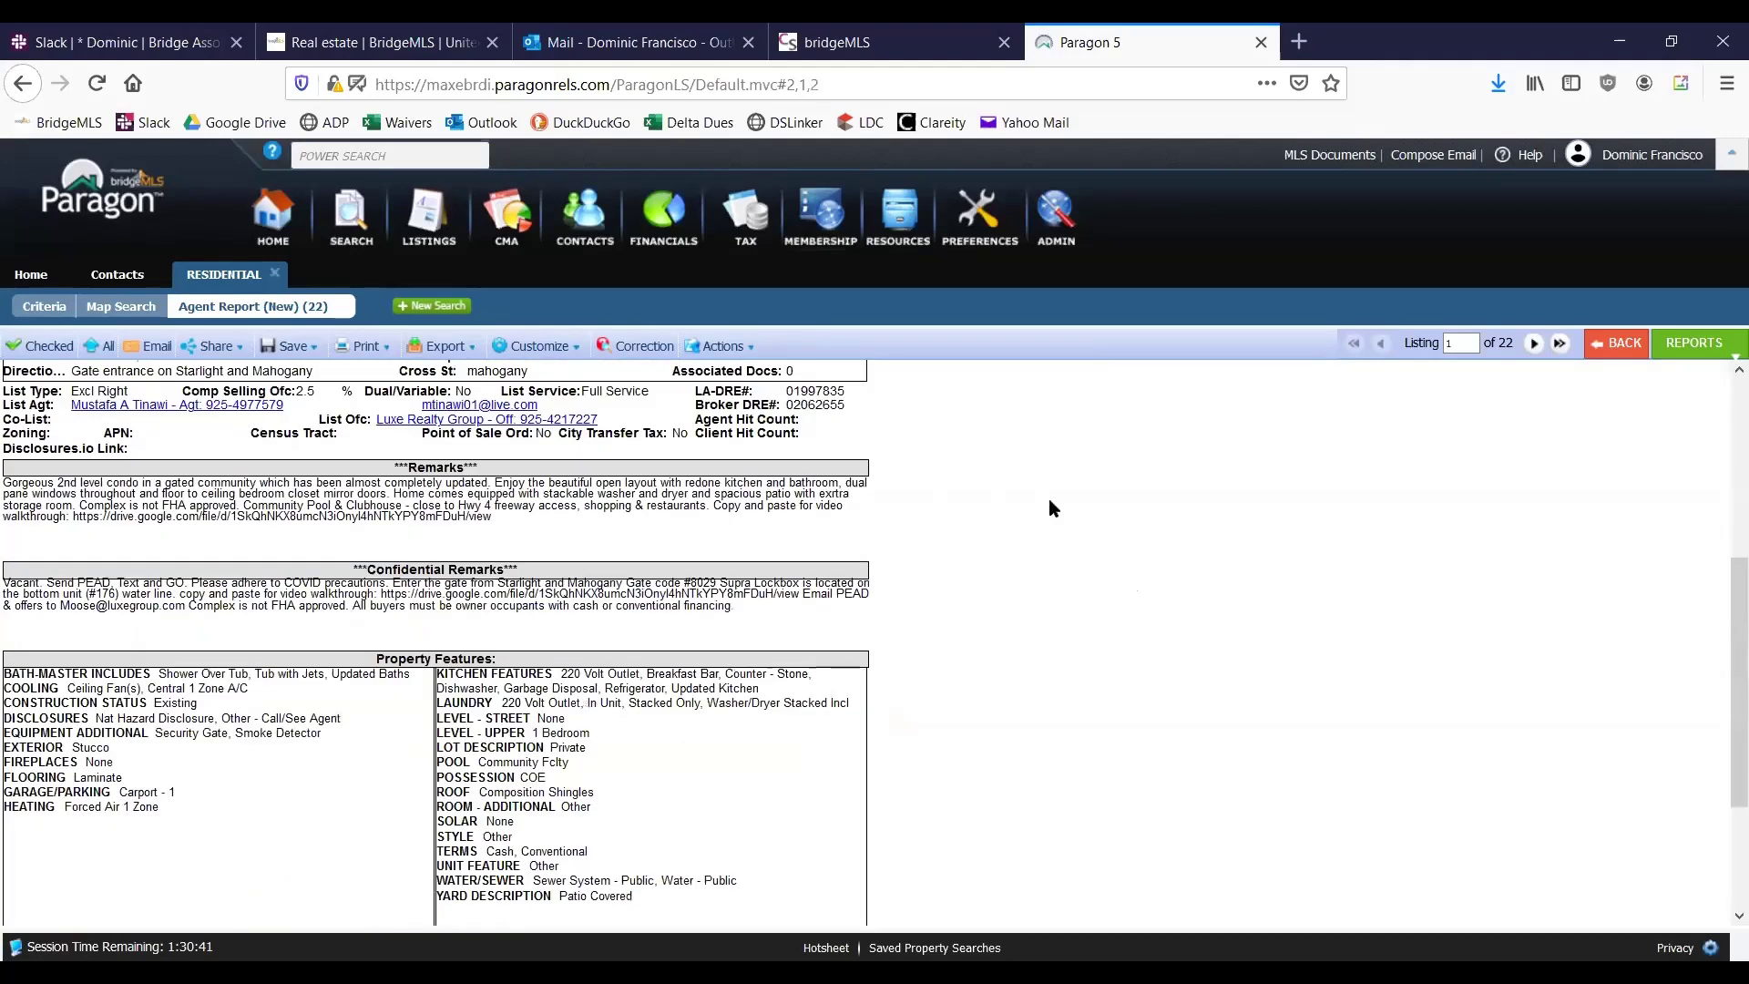
pyautogui.scroll(5, 1048, 499)
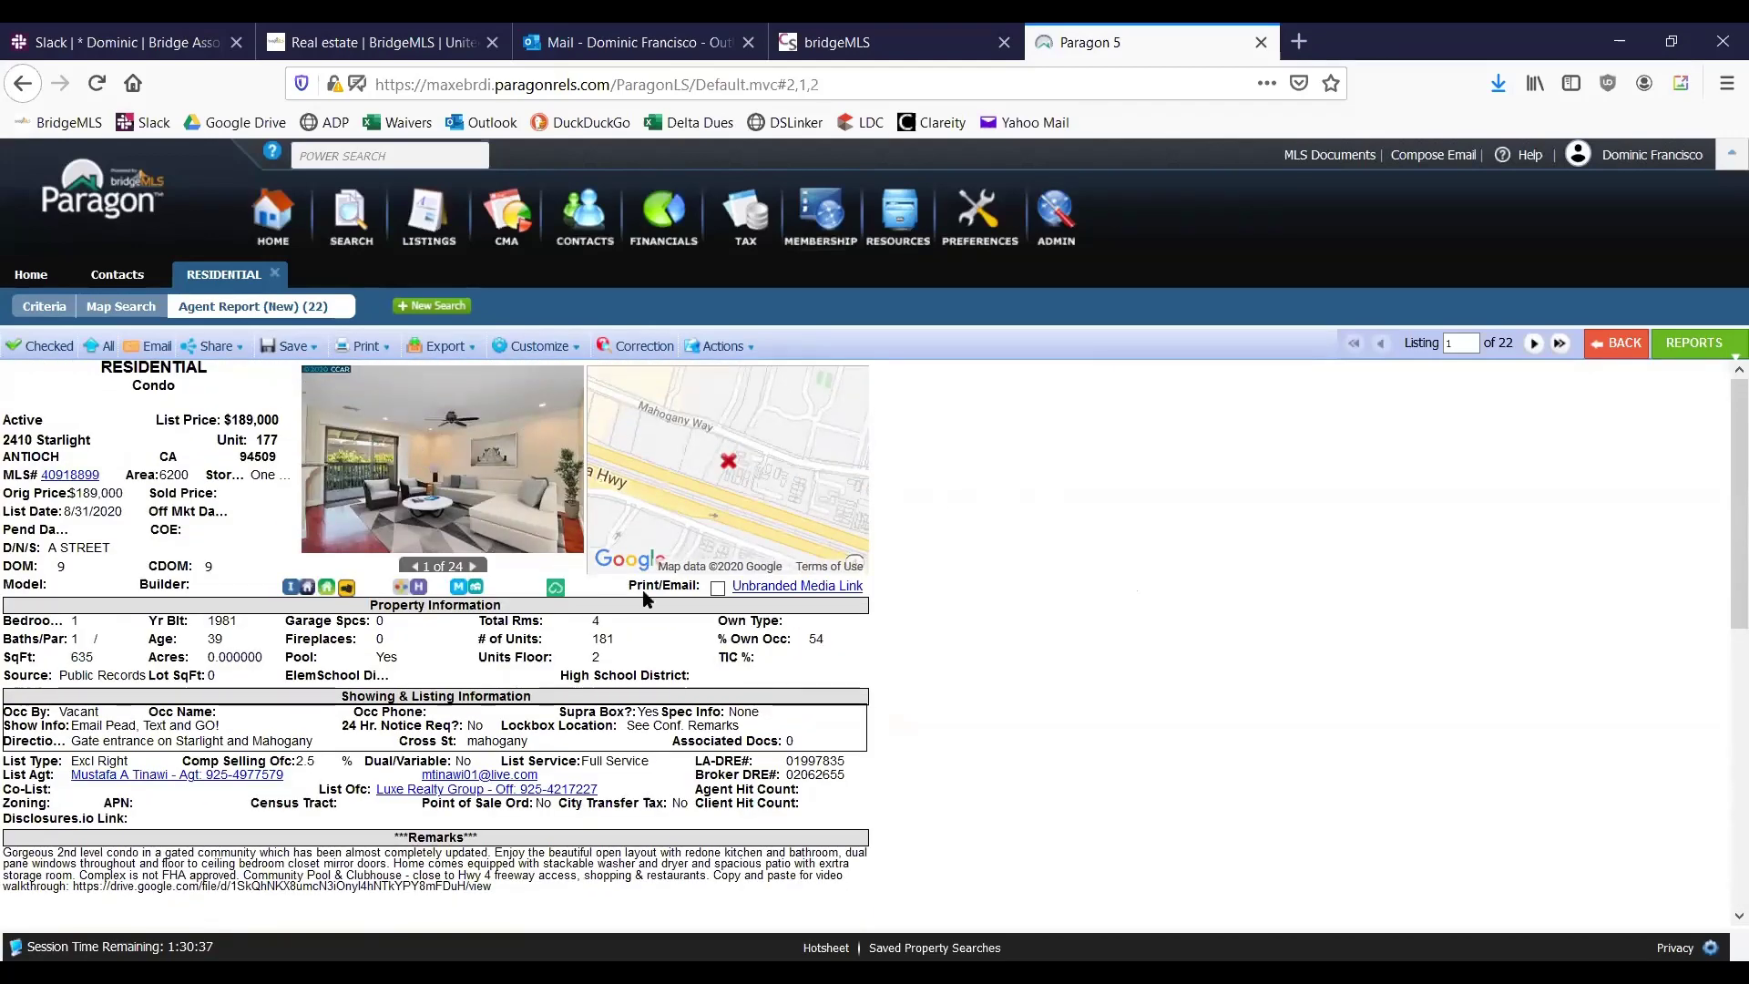
pyautogui.scroll(-1, 764, 460)
pyautogui.scroll(2, 764, 460)
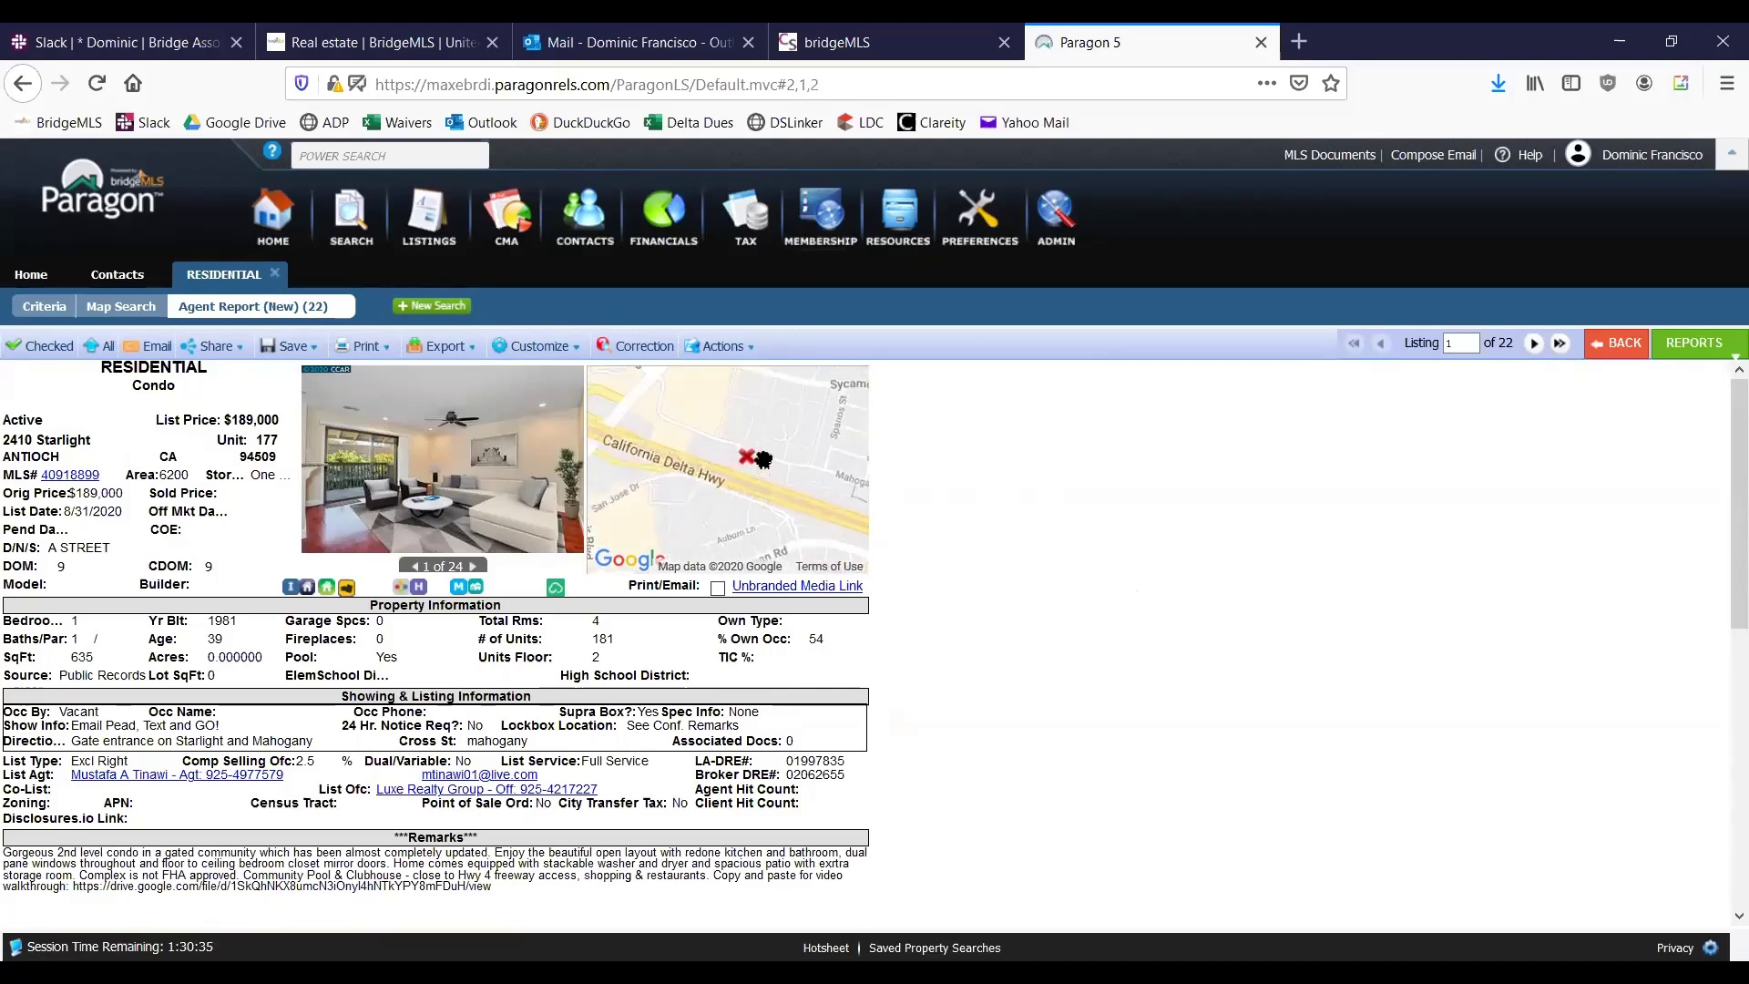
pyautogui.scroll(-2, 798, 513)
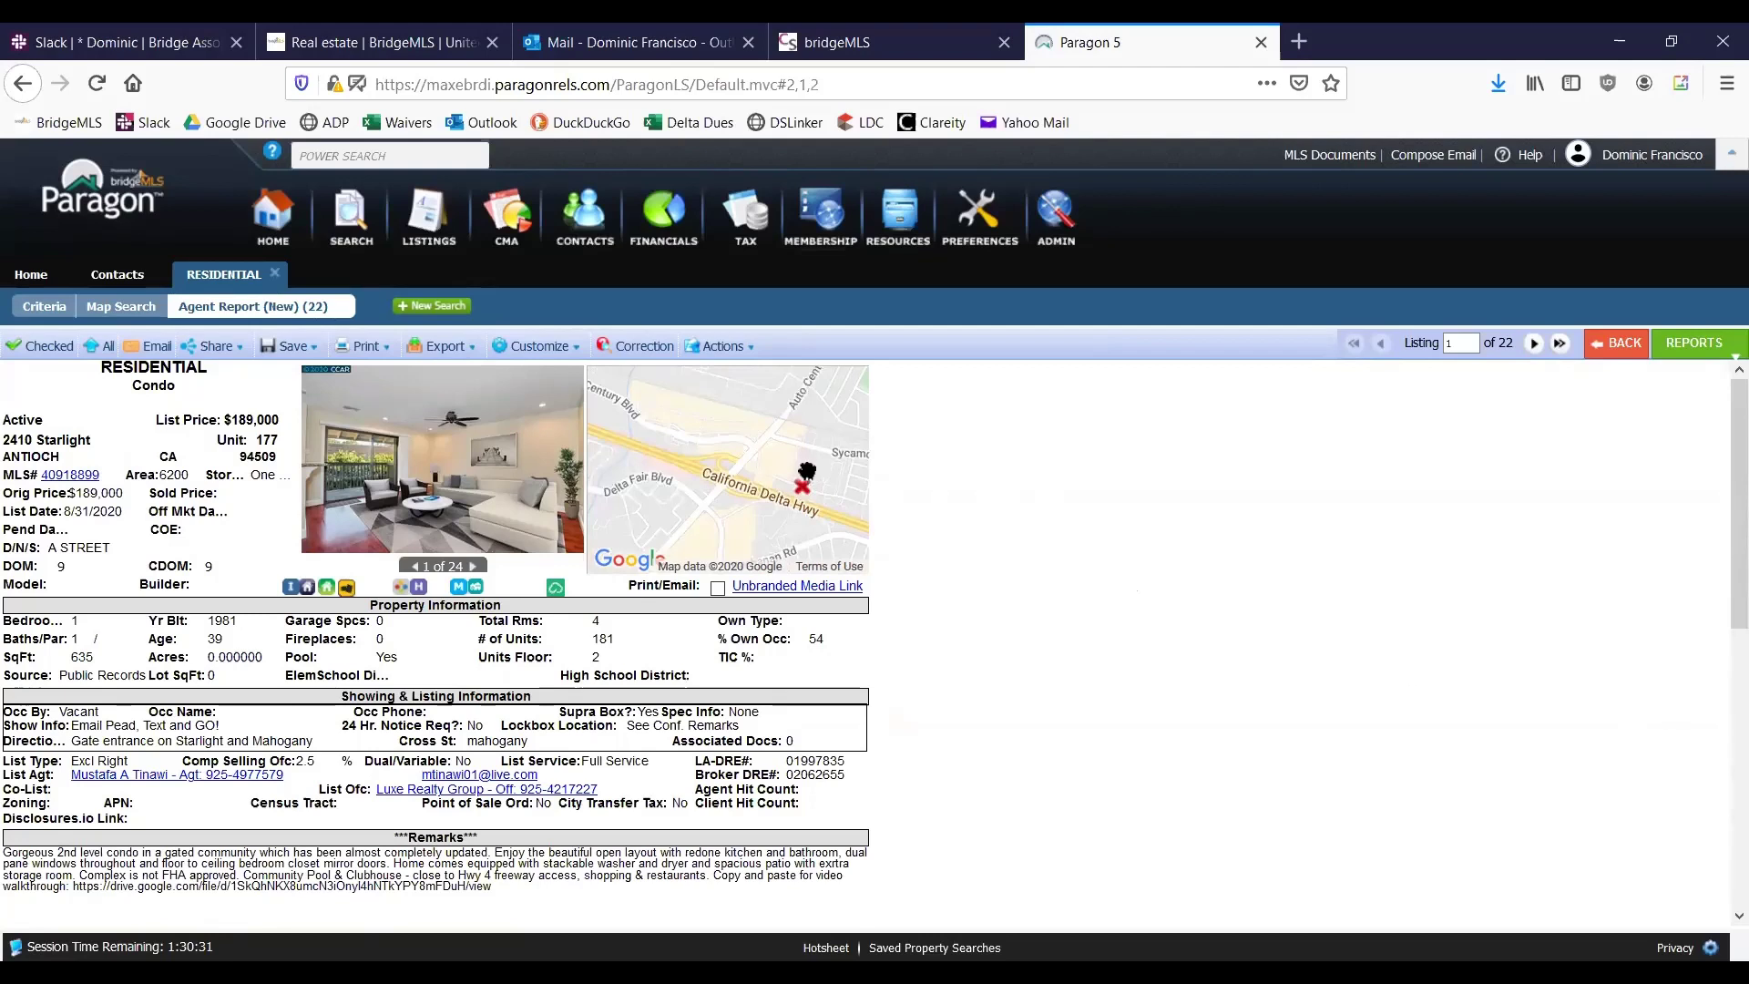
# - Pan the listing map to nearby streets and page the photos forward to the kitchen, photo 5 of 24
pyautogui.moveTo(653, 435); pyautogui.dragTo(612, 413)
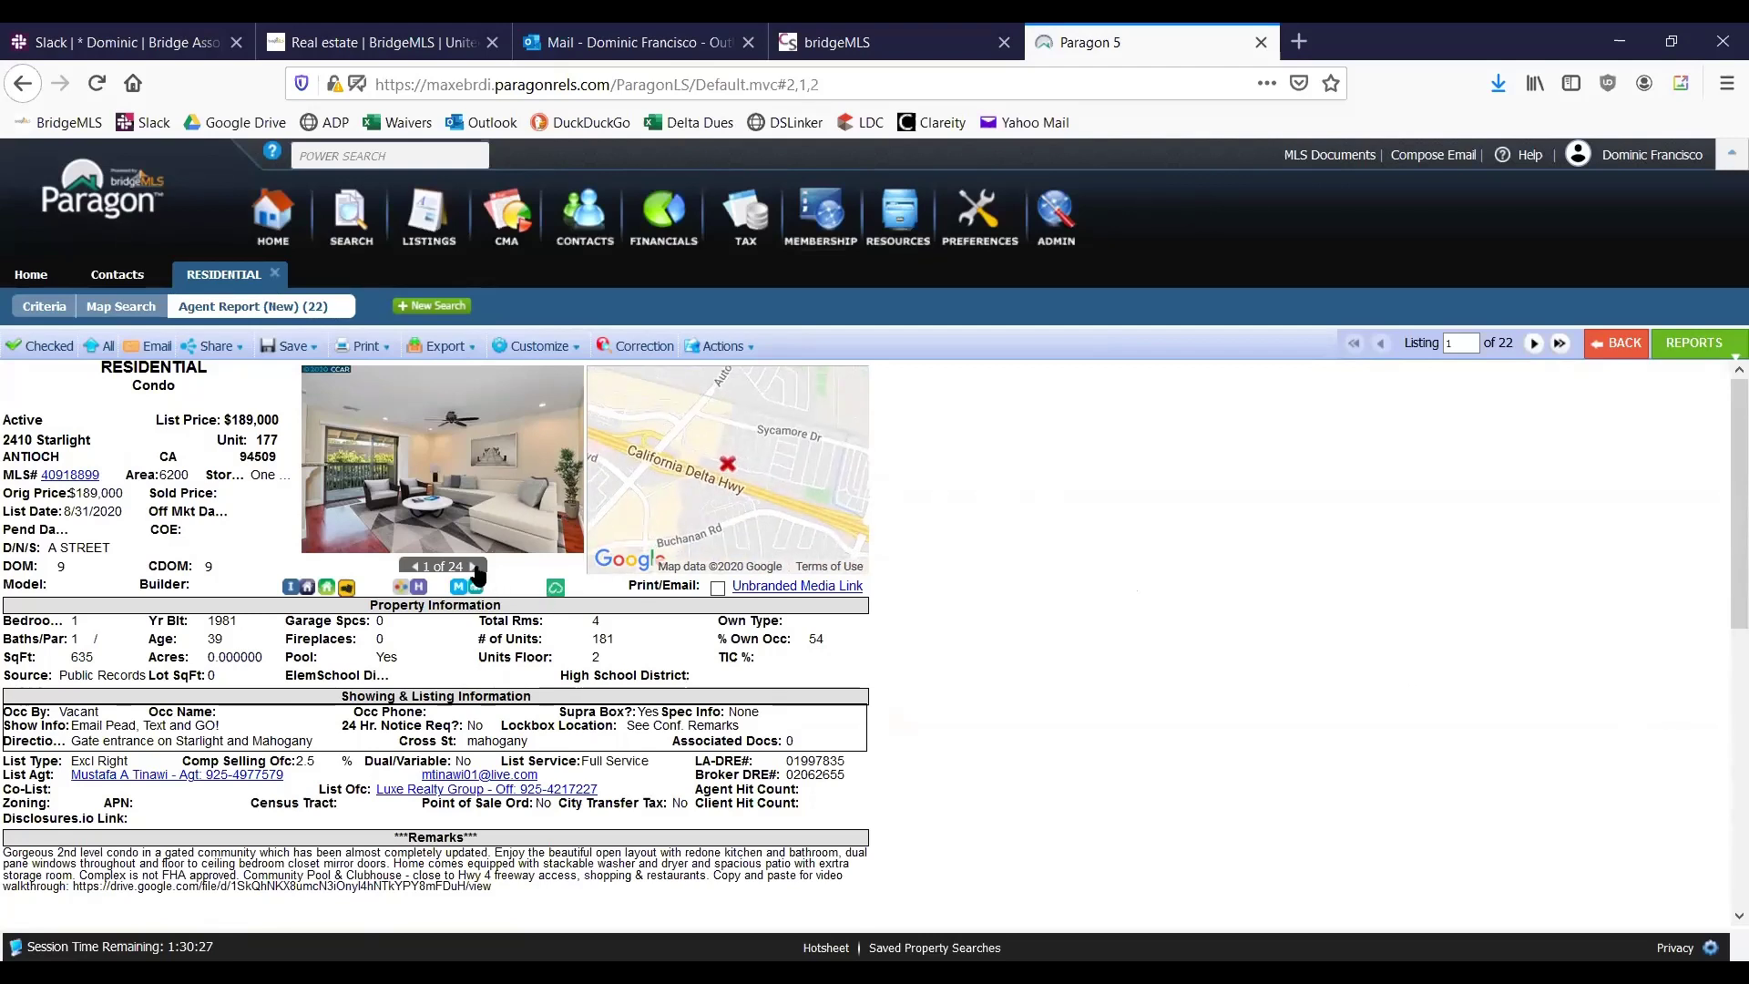
pyautogui.scroll(-1, 758, 474)
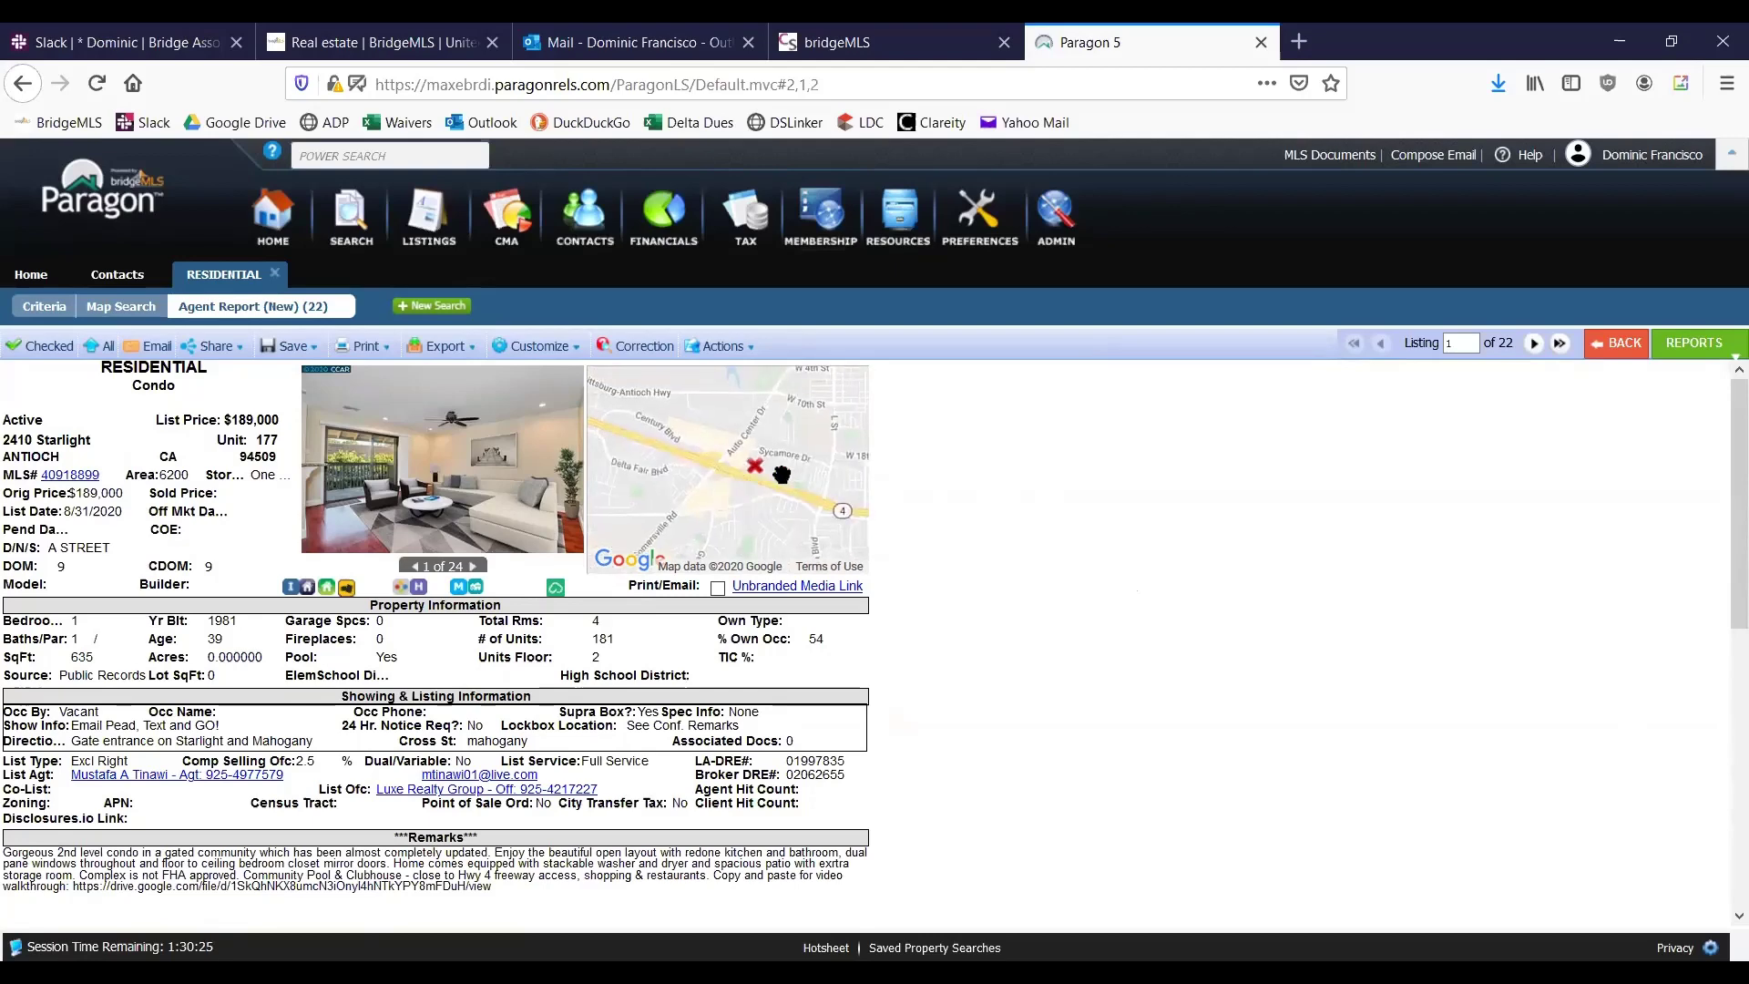
pyautogui.click(473, 566)
pyautogui.click(472, 566)
pyautogui.click(473, 566)
pyautogui.click(473, 566)
# - Show the listing as a Client Report (New), then close the RESIDENTIAL search tab
pyautogui.click(1700, 346)
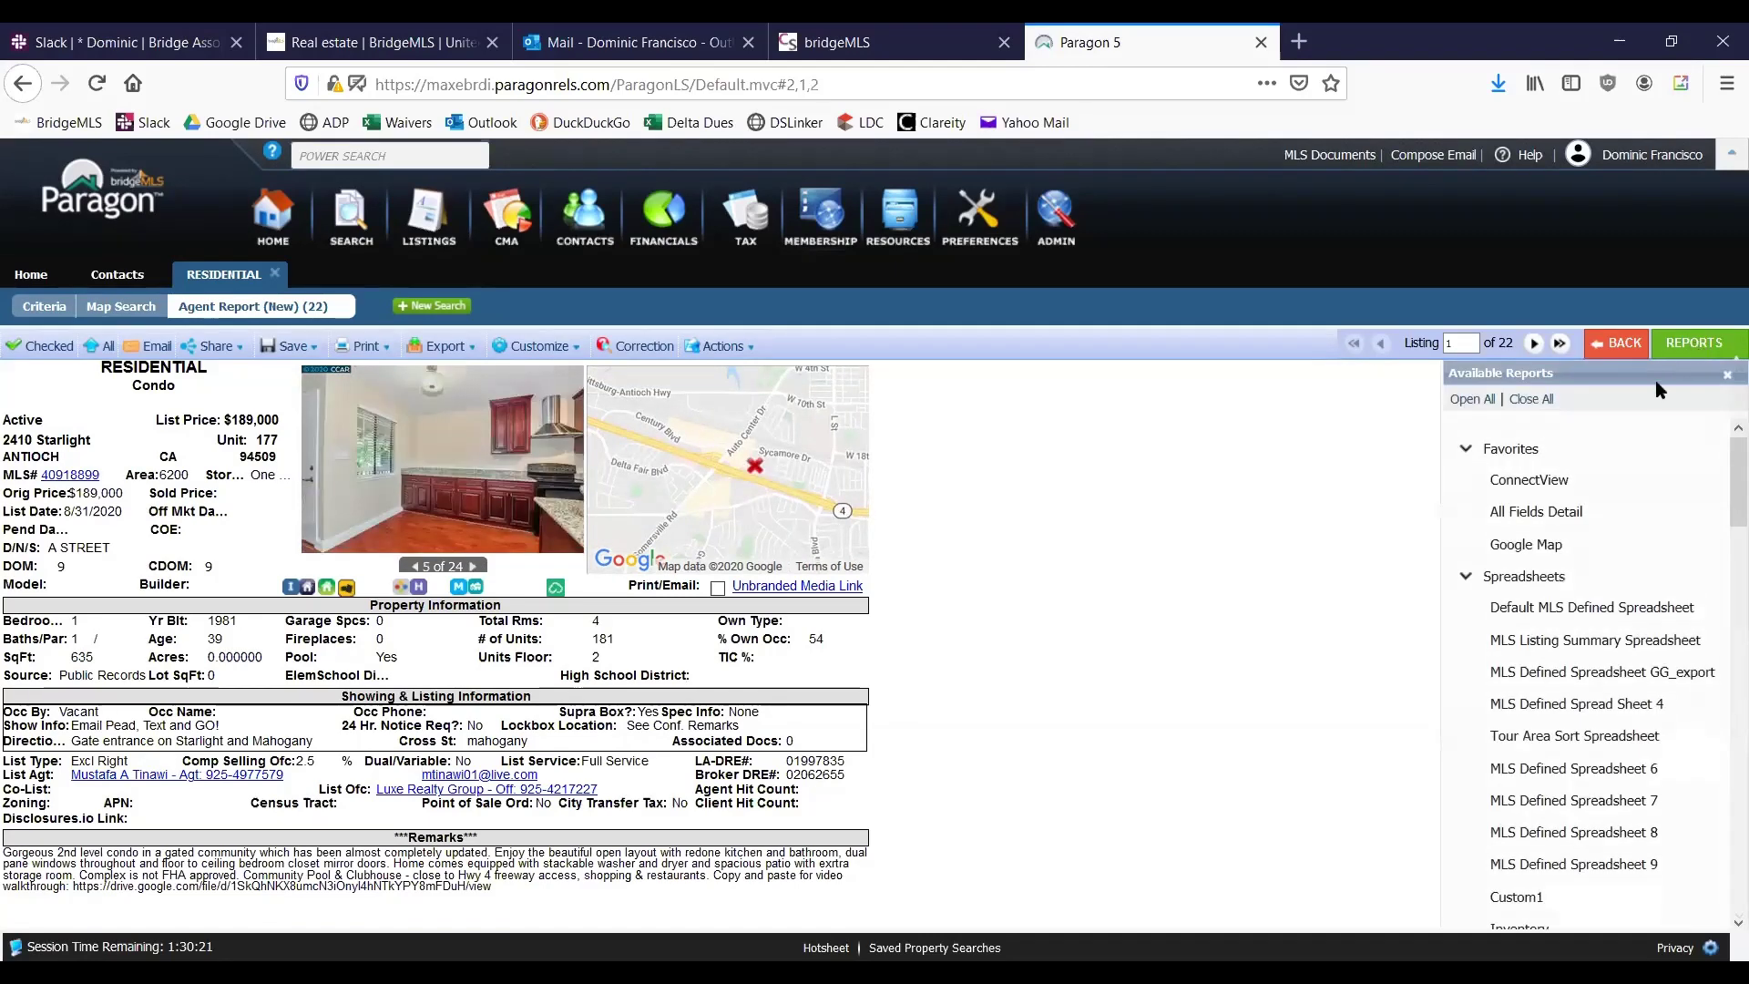
pyautogui.scroll(-8, 1554, 518)
pyautogui.scroll(2, 1551, 516)
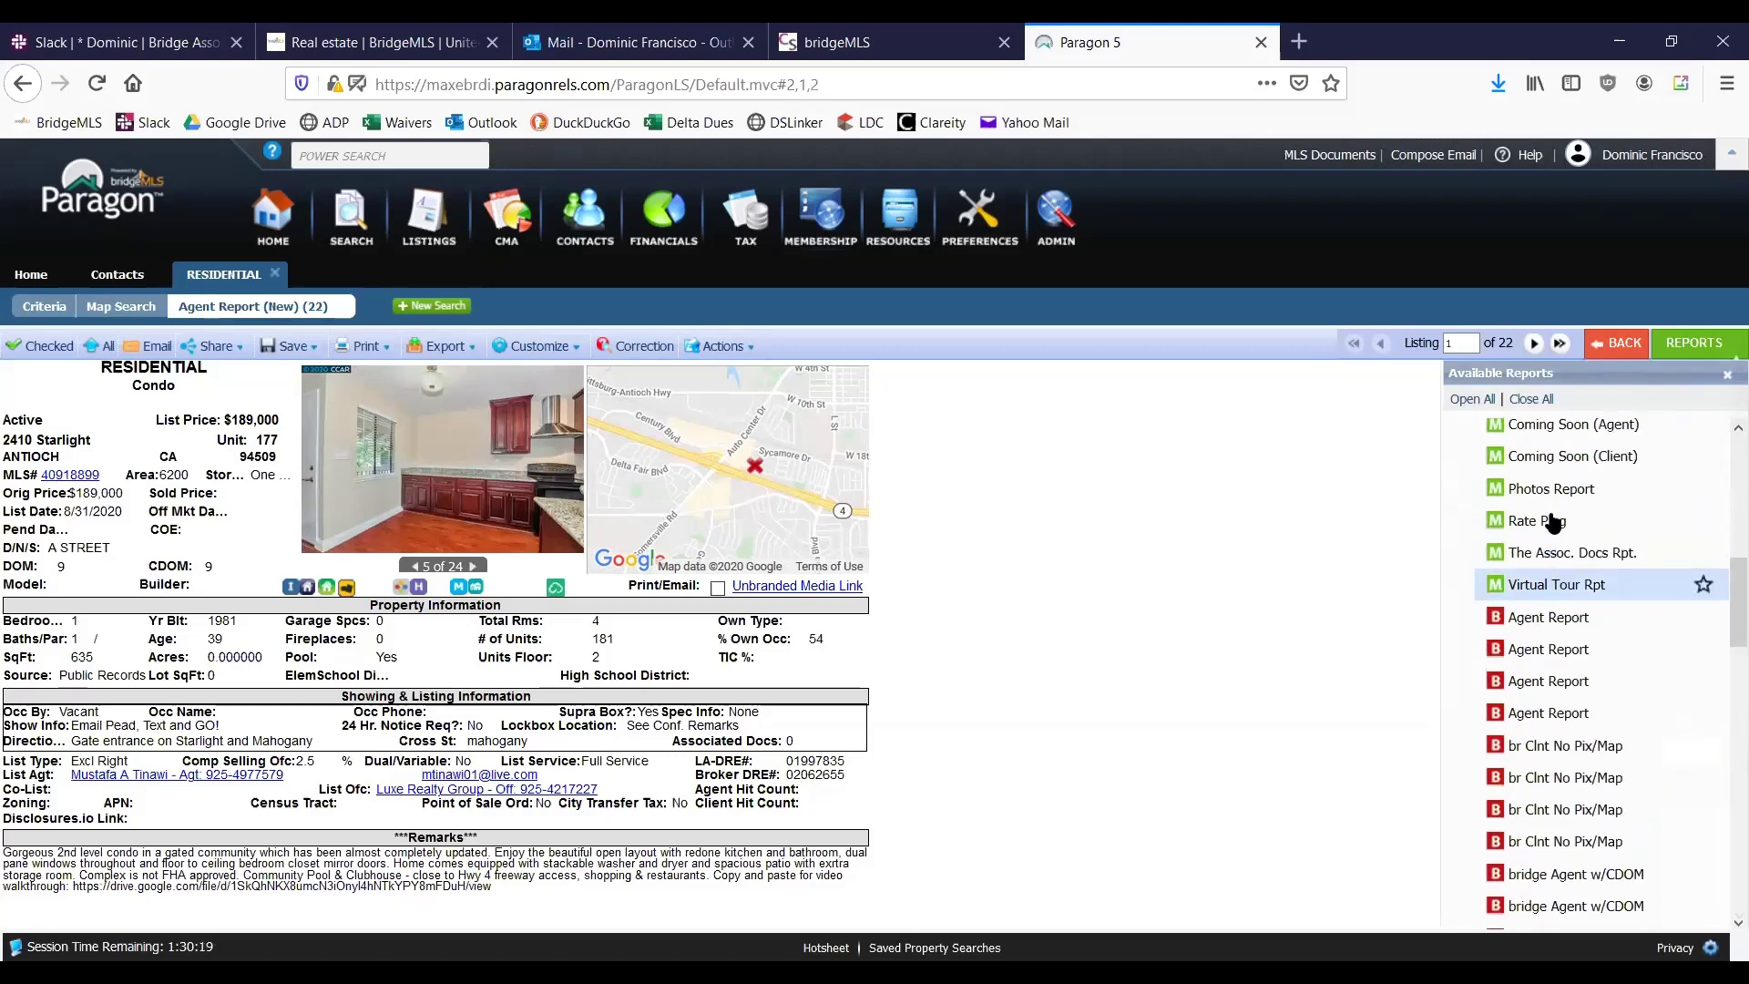
pyautogui.click(1582, 533)
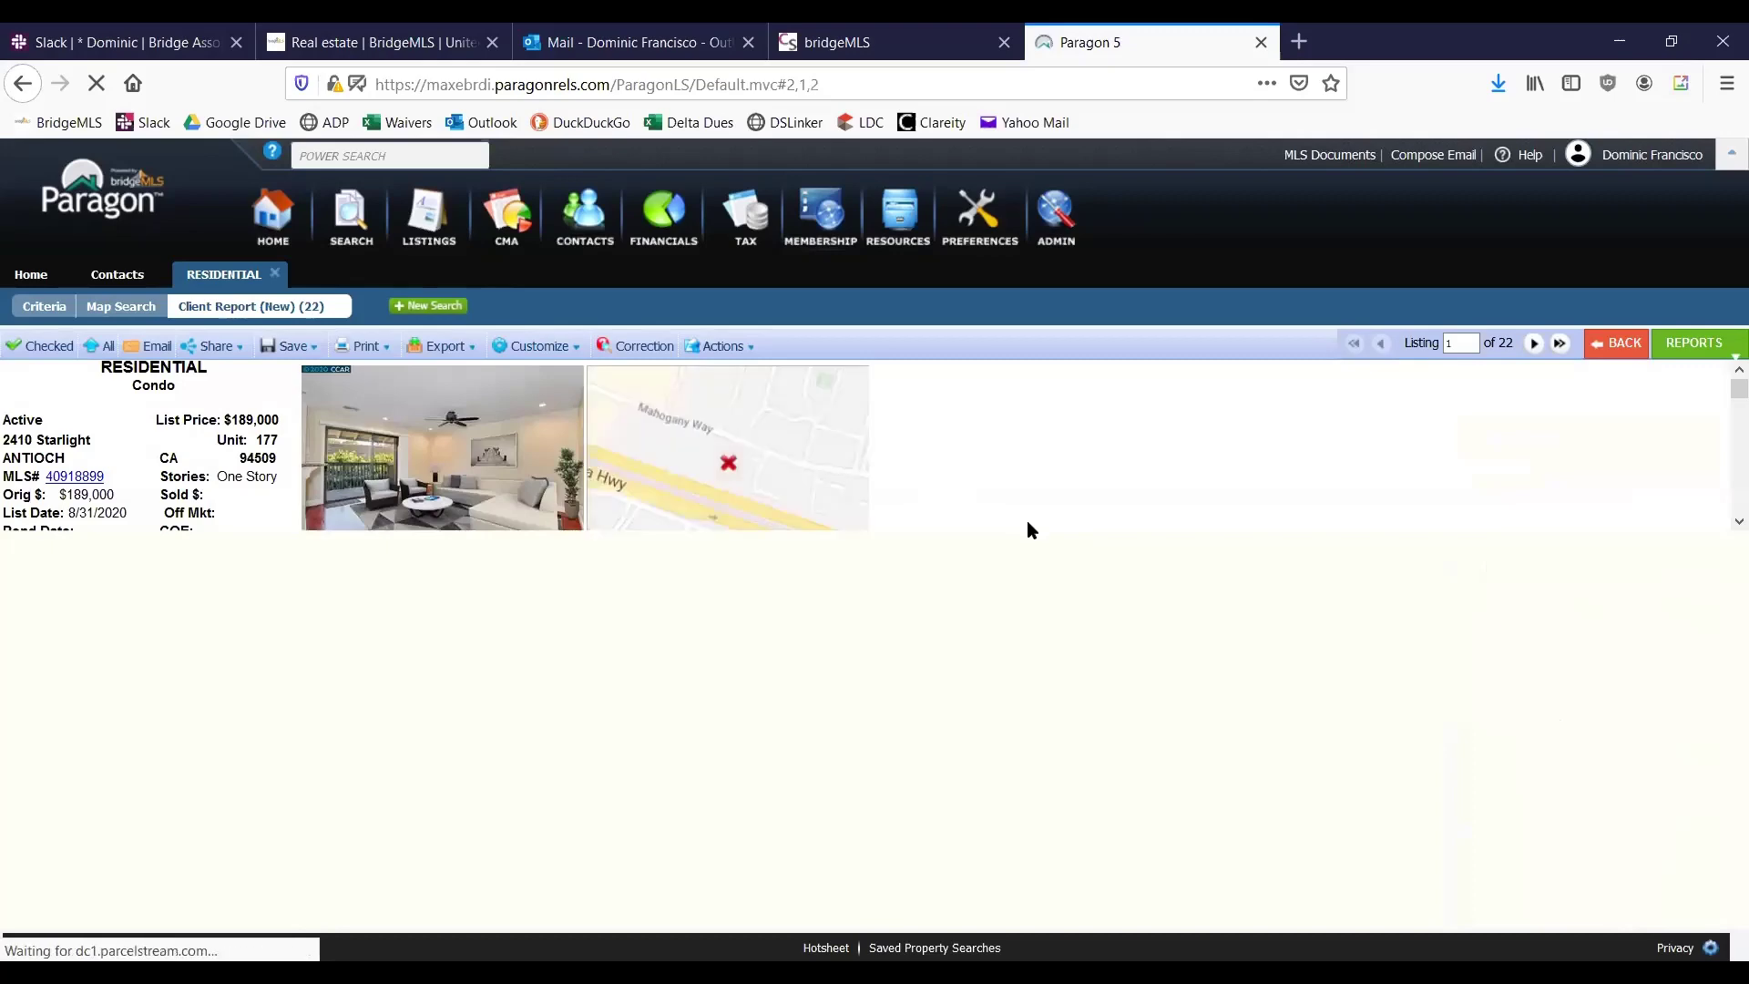
pyautogui.scroll(-5, 301, 533)
pyautogui.scroll(5, 882, 518)
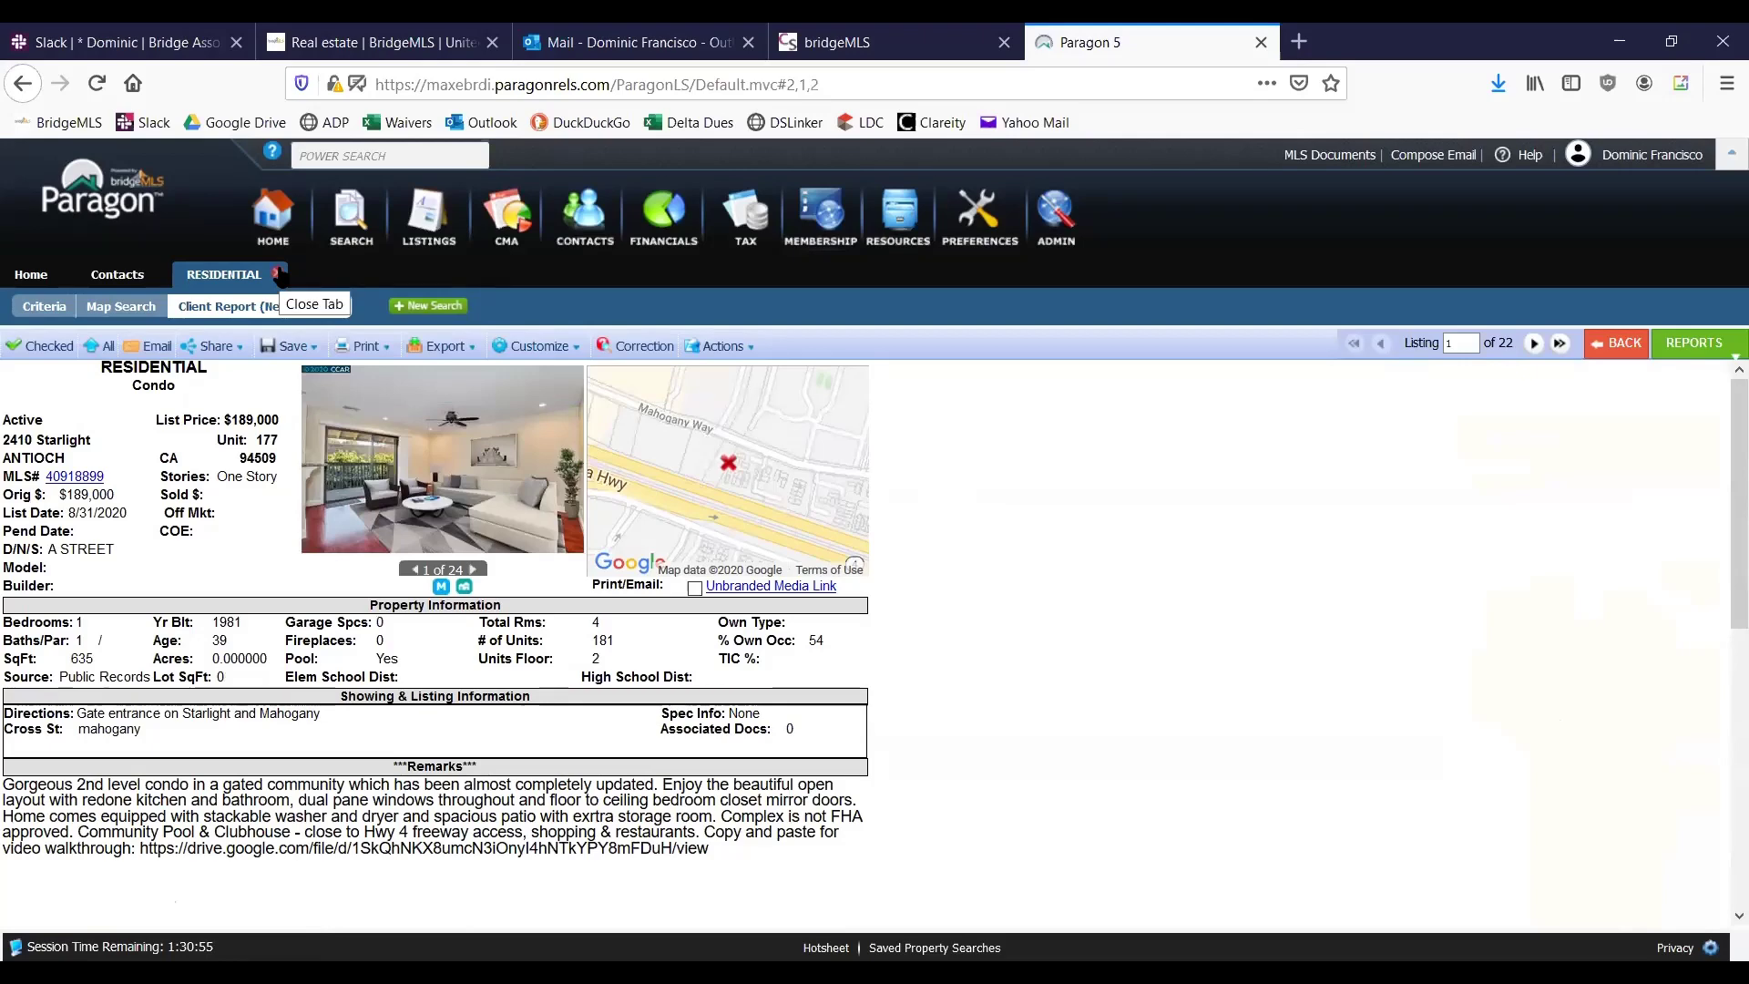
pyautogui.click(277, 274)
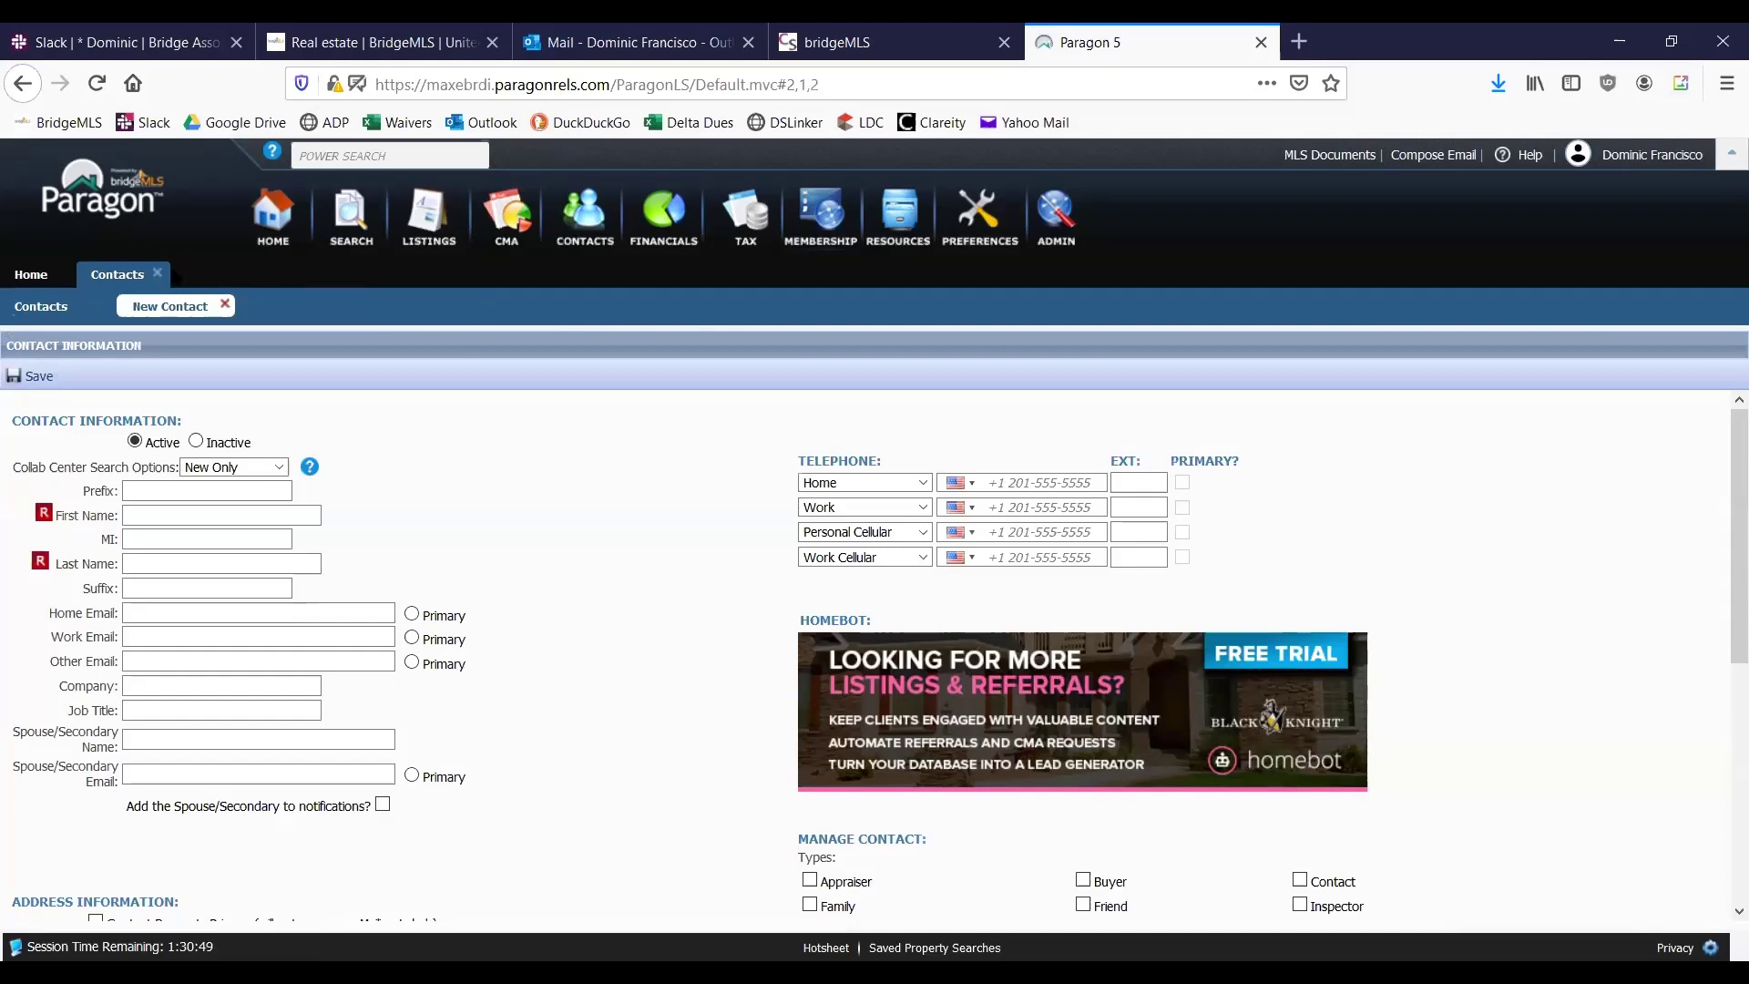
# - Close the New Contact form and start a new RESIDENTIAL listing, landing on the CRS Tax Search form
pyautogui.click(157, 274)
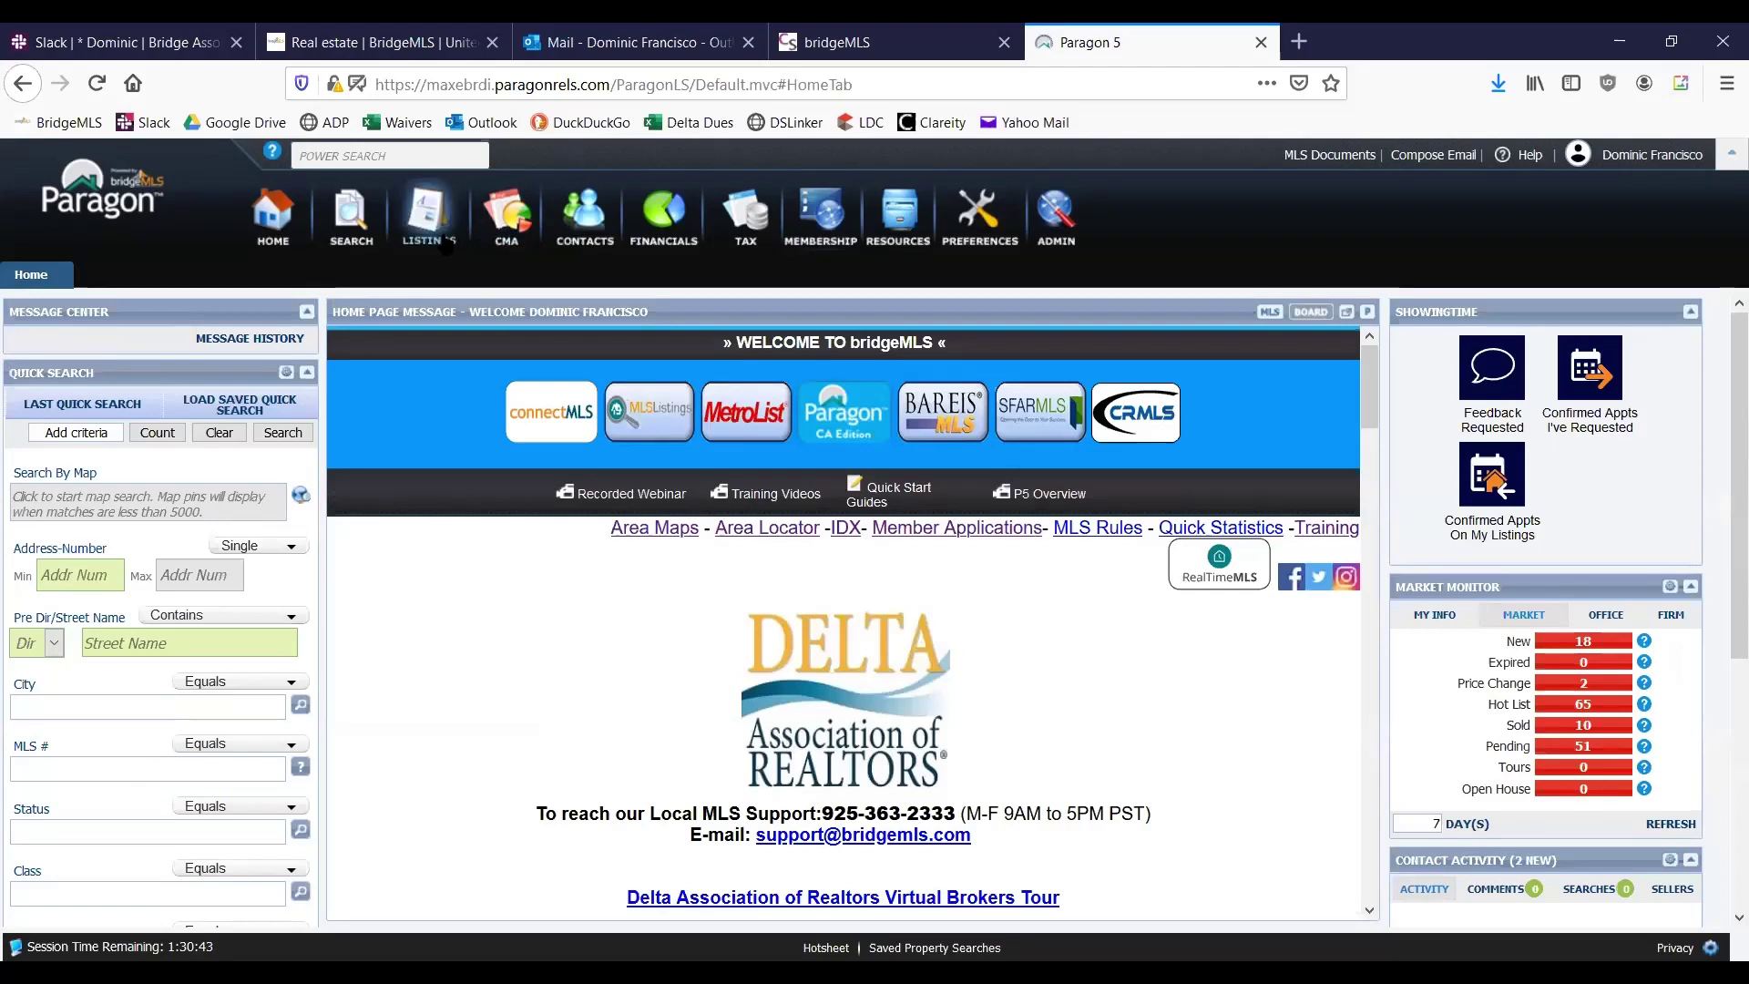
pyautogui.click(446, 244)
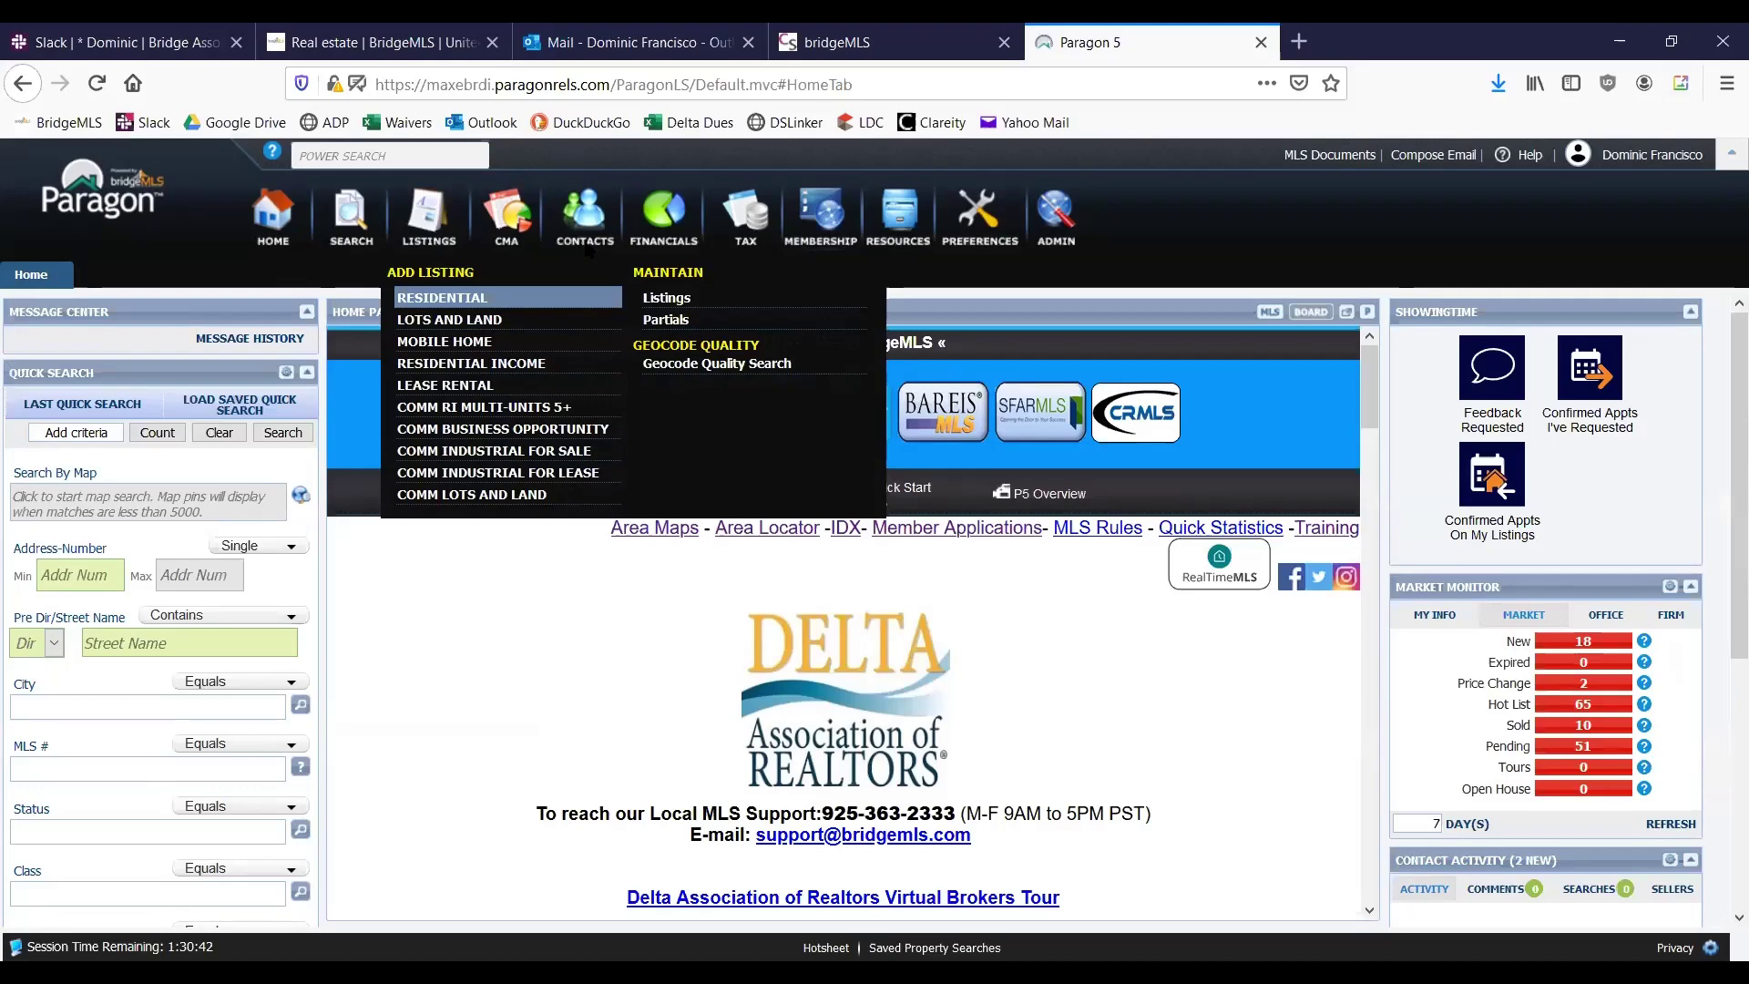
pyautogui.click(460, 251)
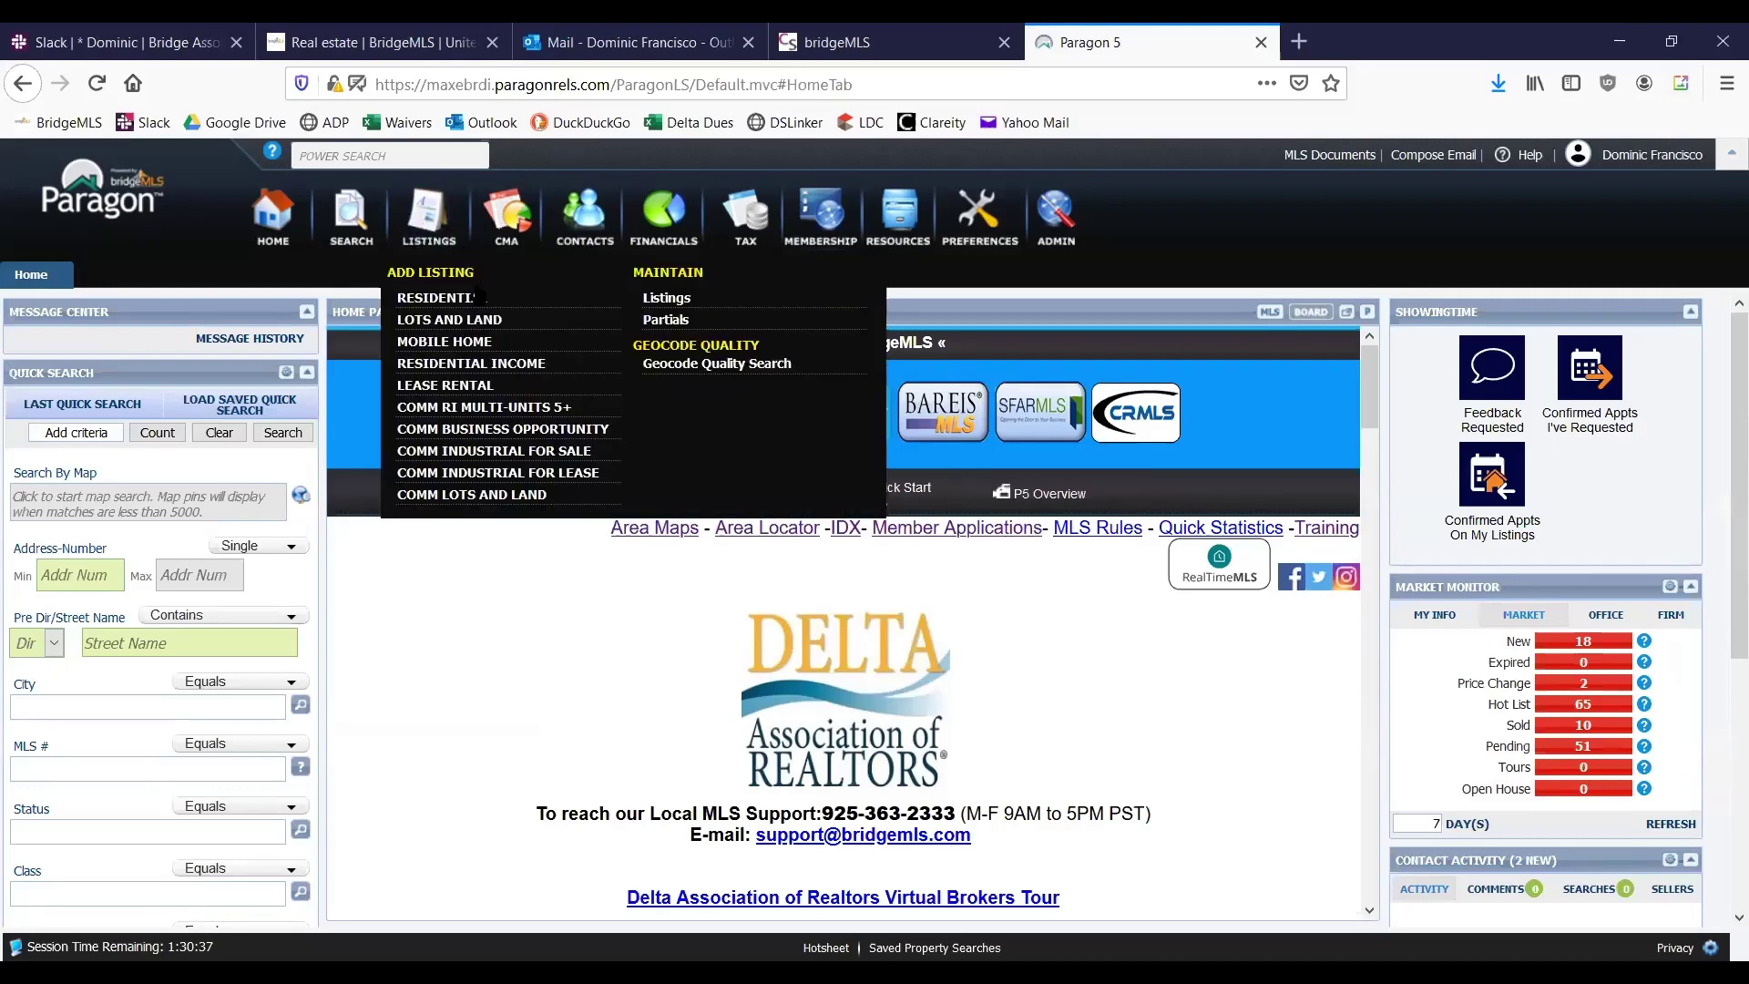
pyautogui.click(475, 298)
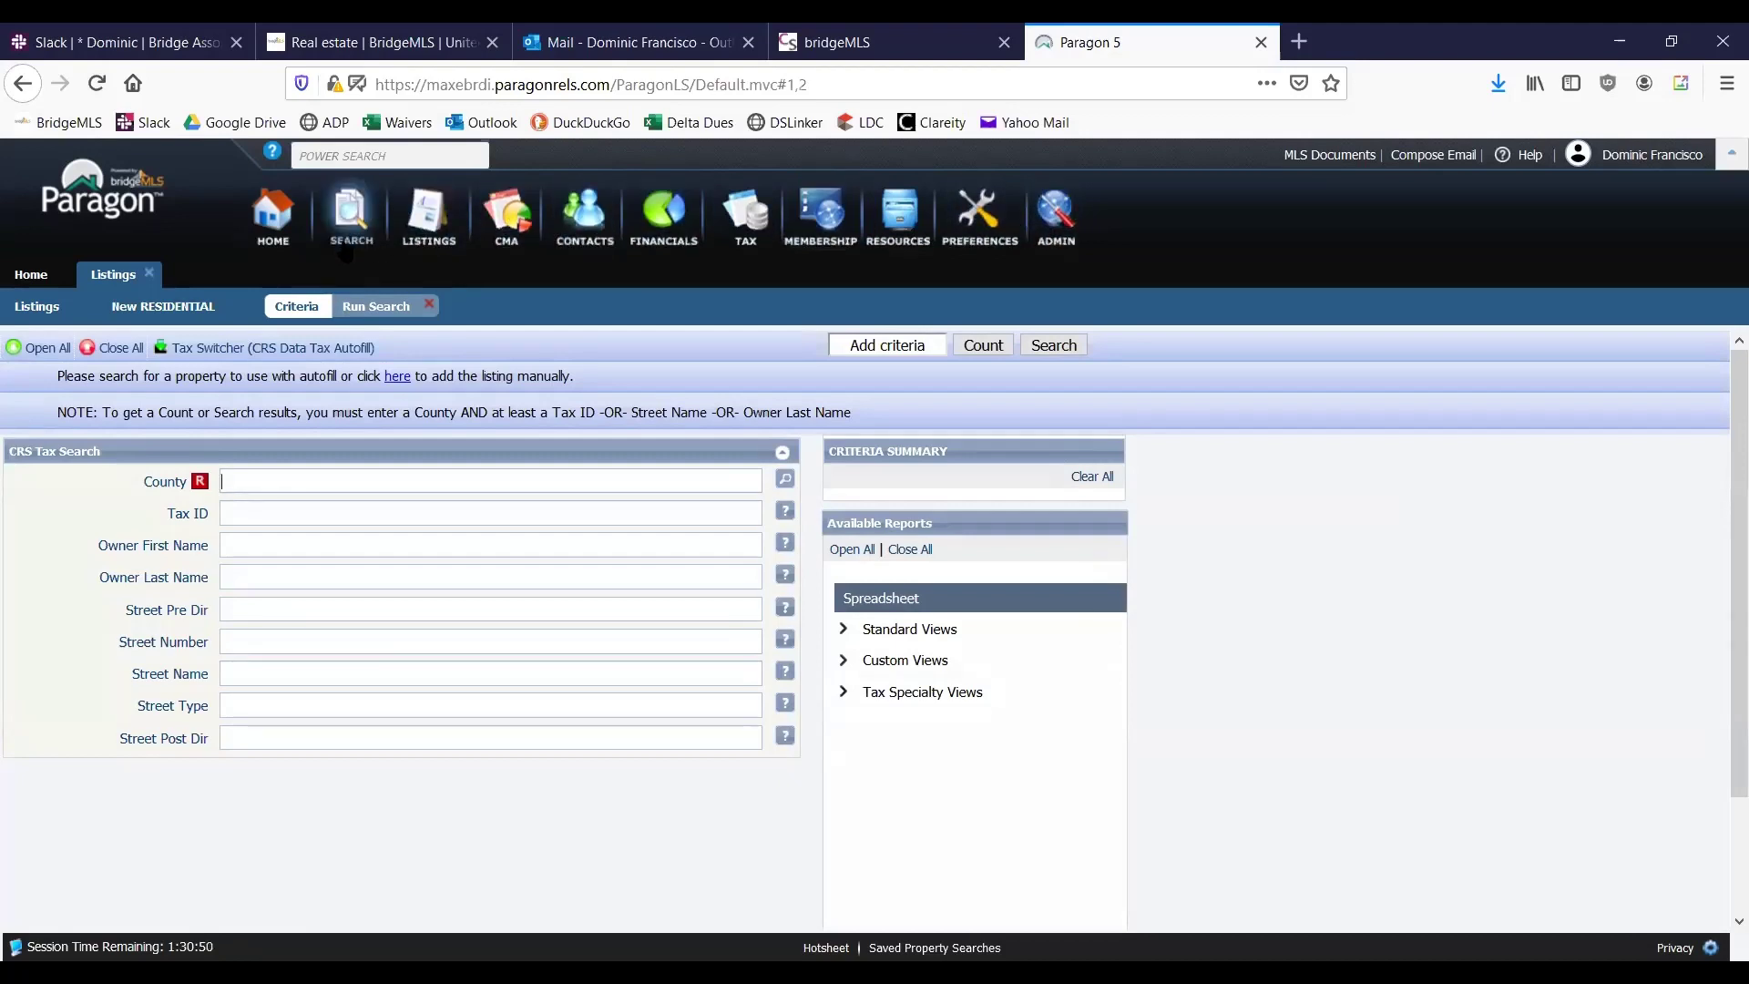
pyautogui.moveTo(351, 224)
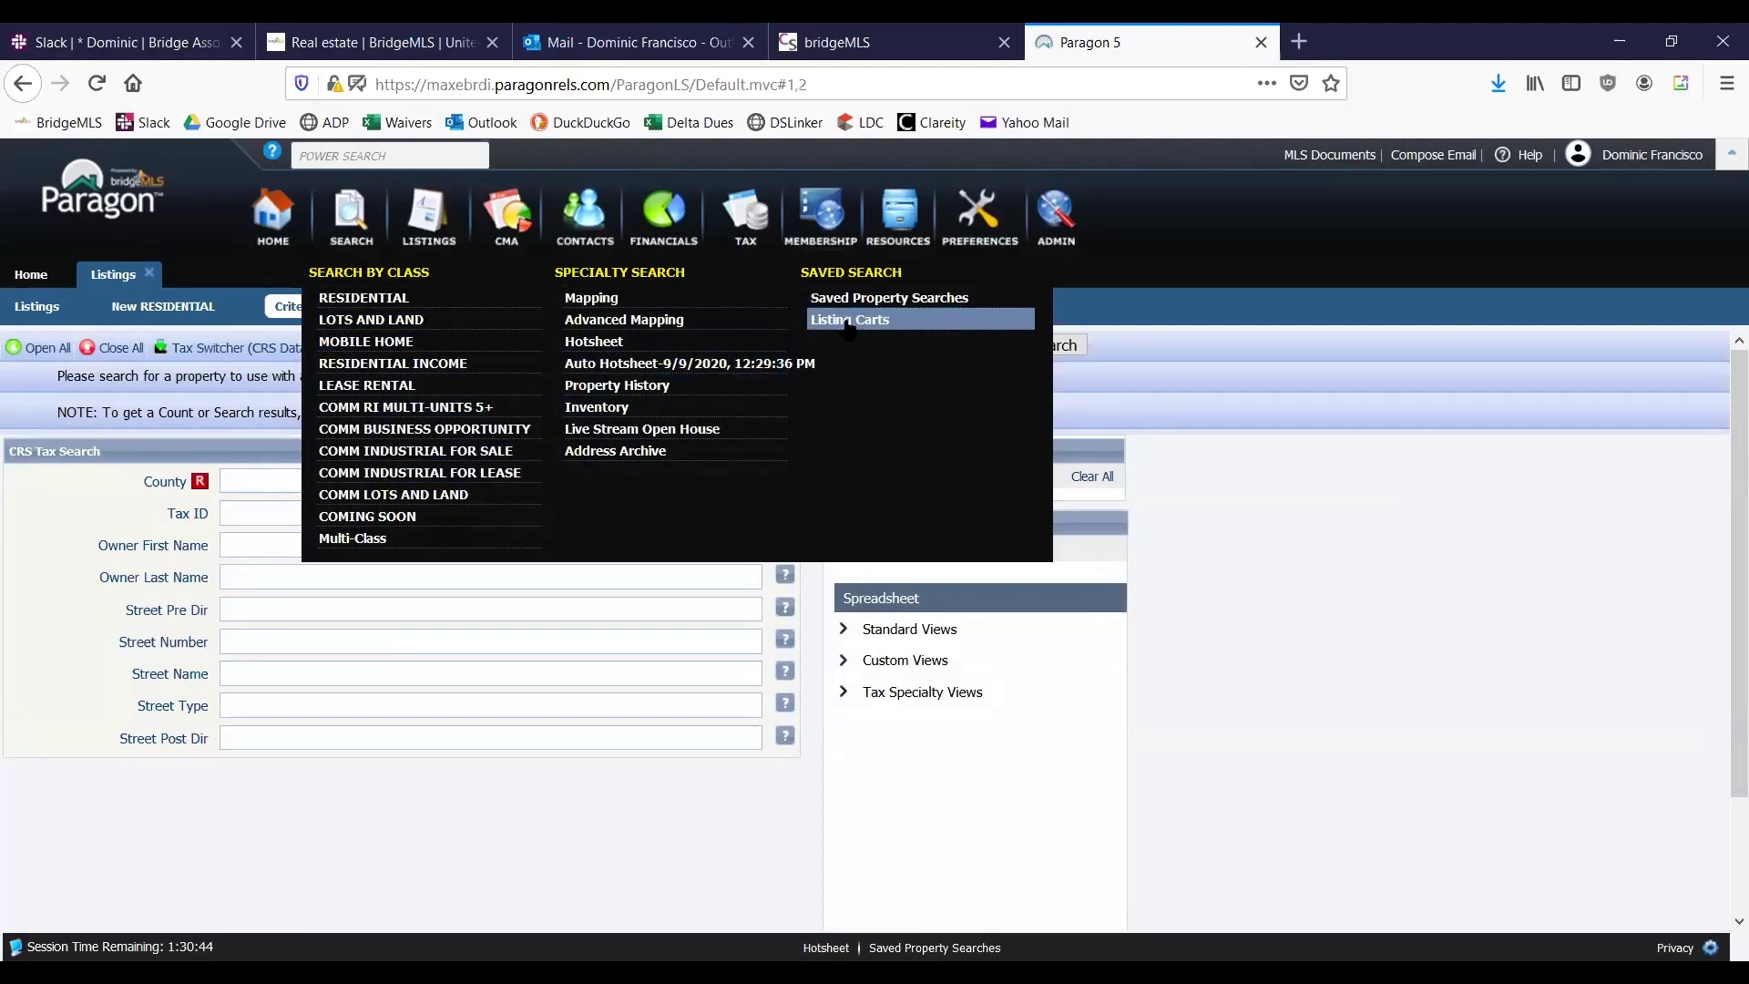
pyautogui.moveTo(439, 222)
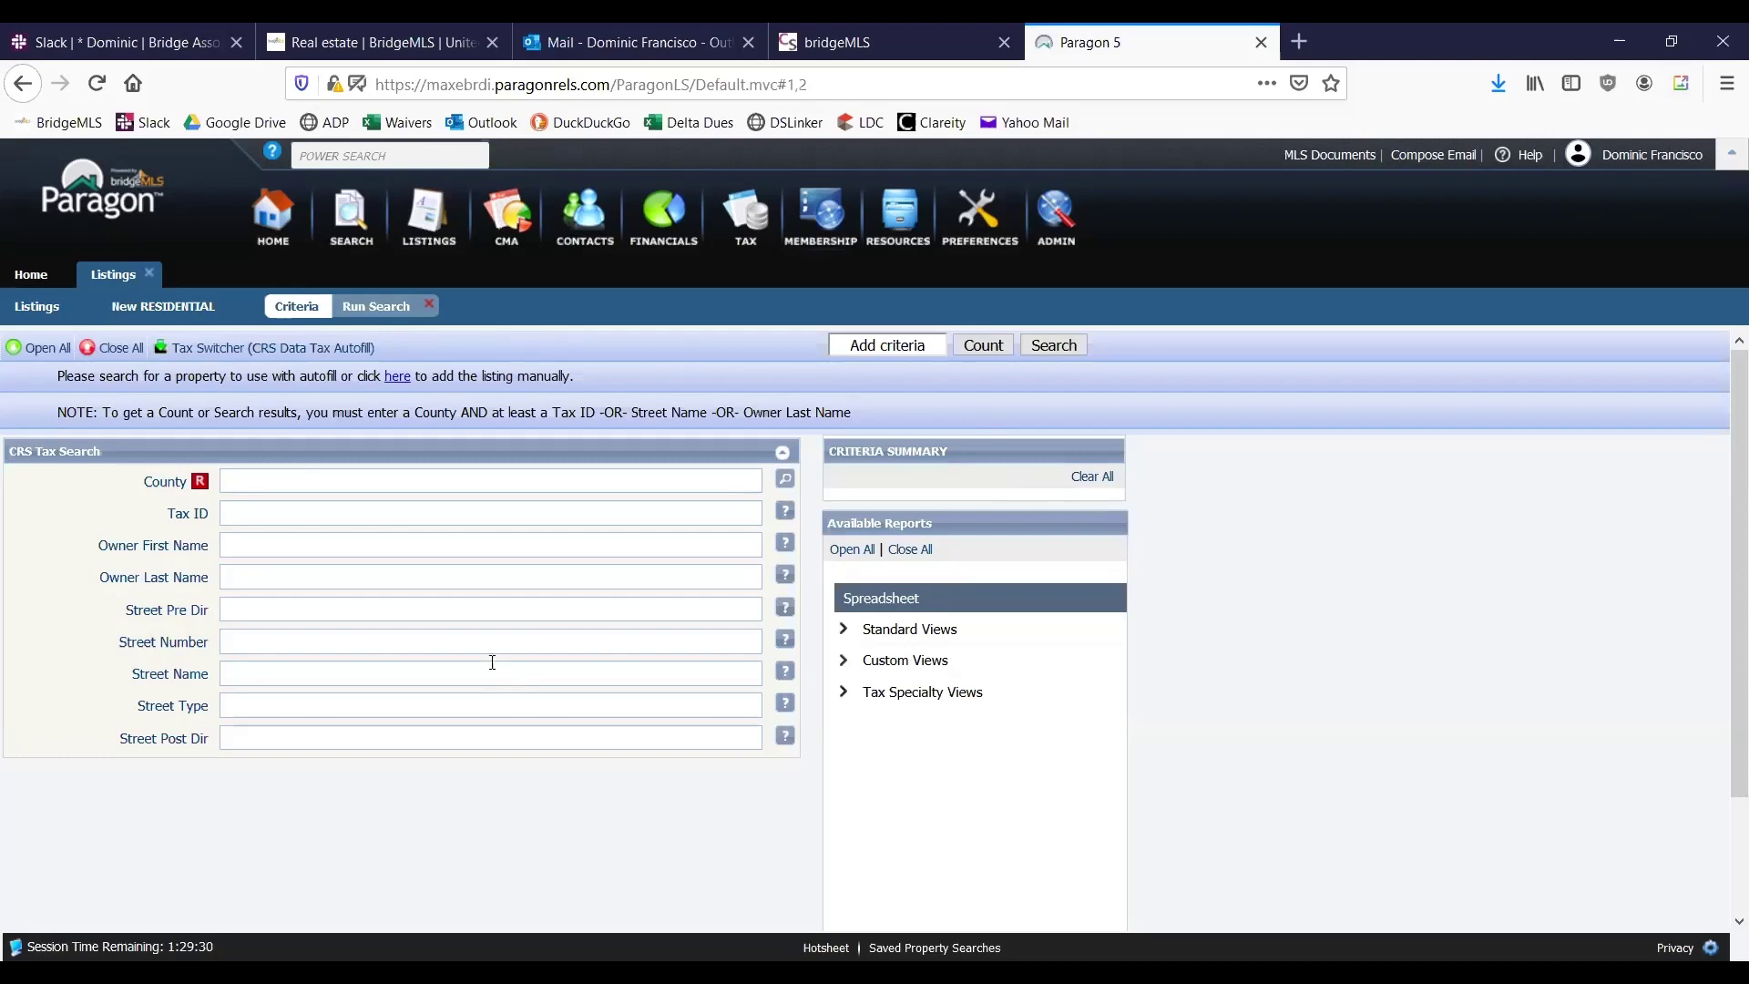
pyautogui.click(137, 308)
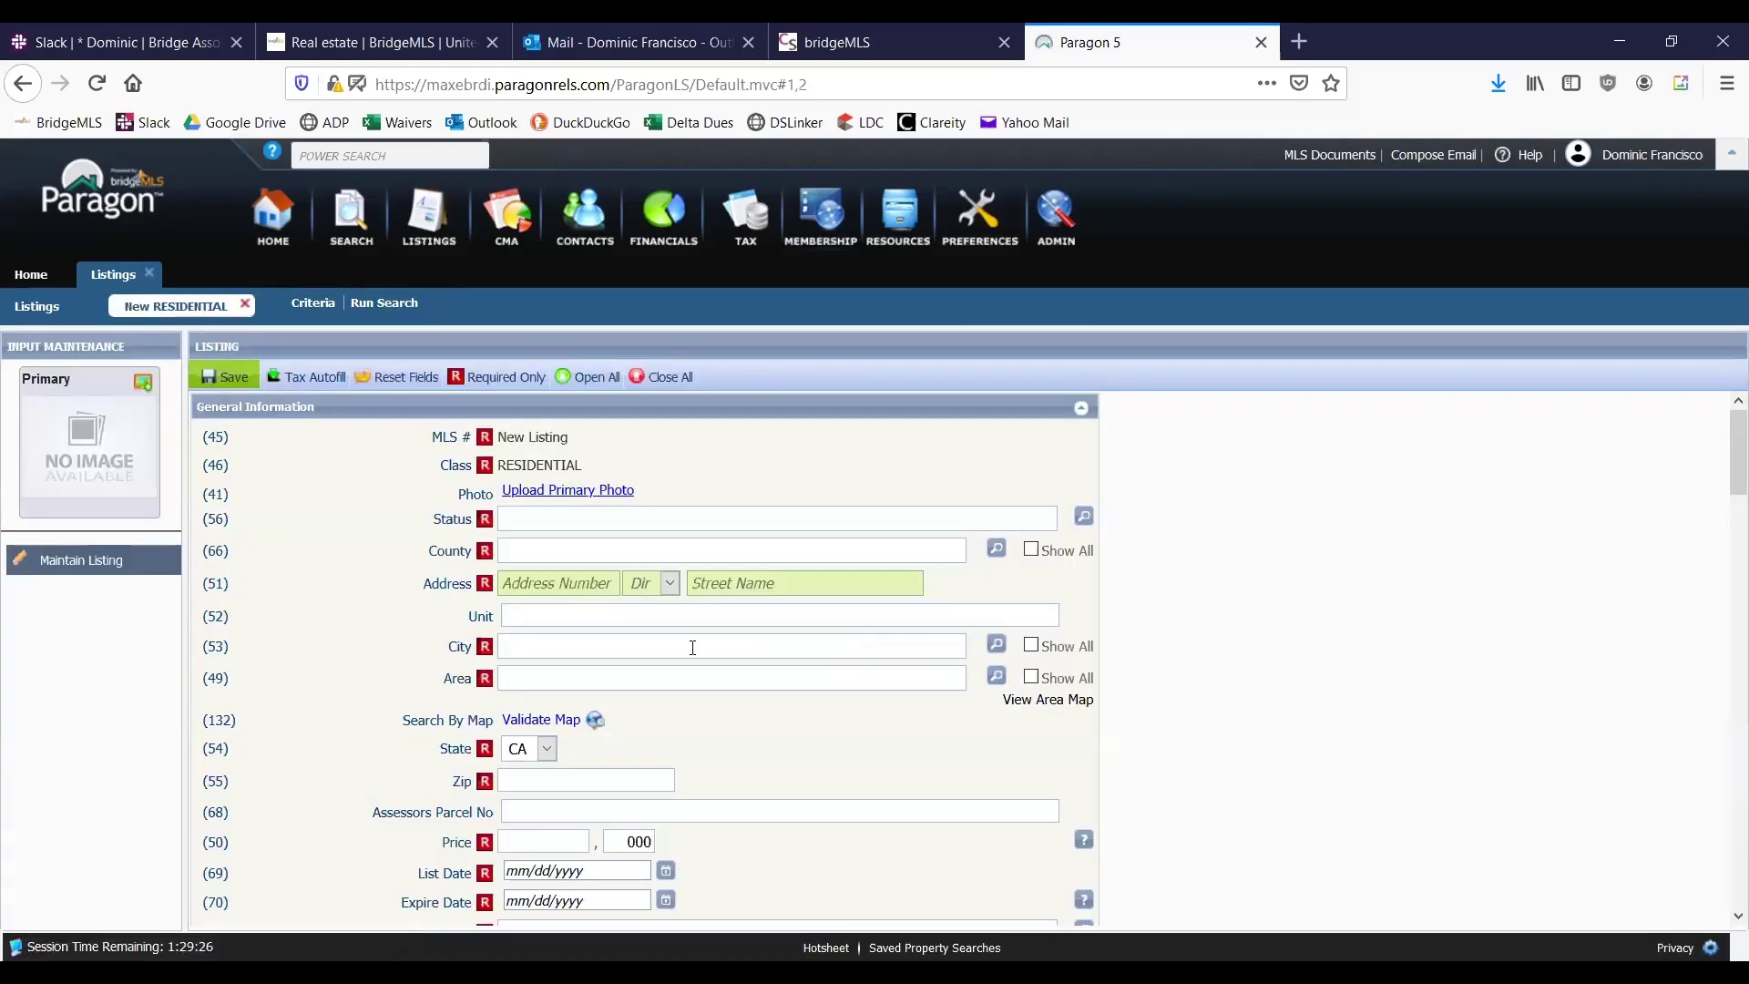
pyautogui.scroll(-10, 691, 647)
pyautogui.scroll(2, 690, 647)
pyautogui.scroll(4, 691, 647)
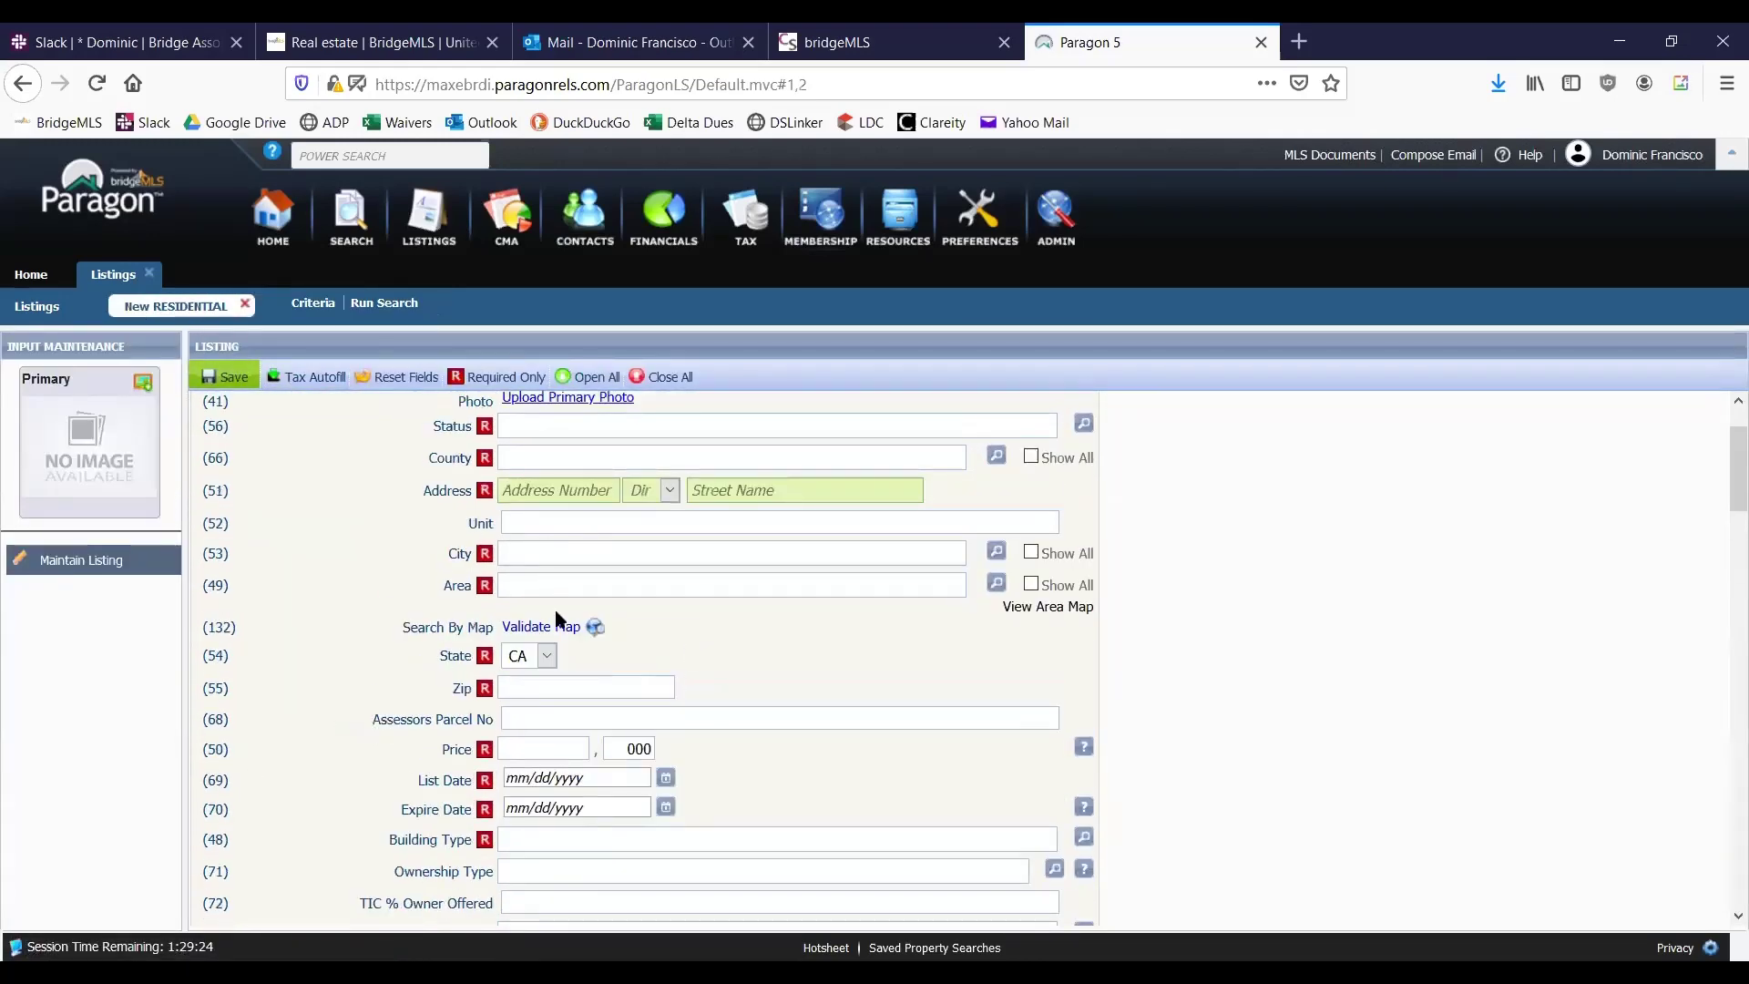
pyautogui.scroll(1, 558, 611)
pyautogui.scroll(-5, 557, 611)
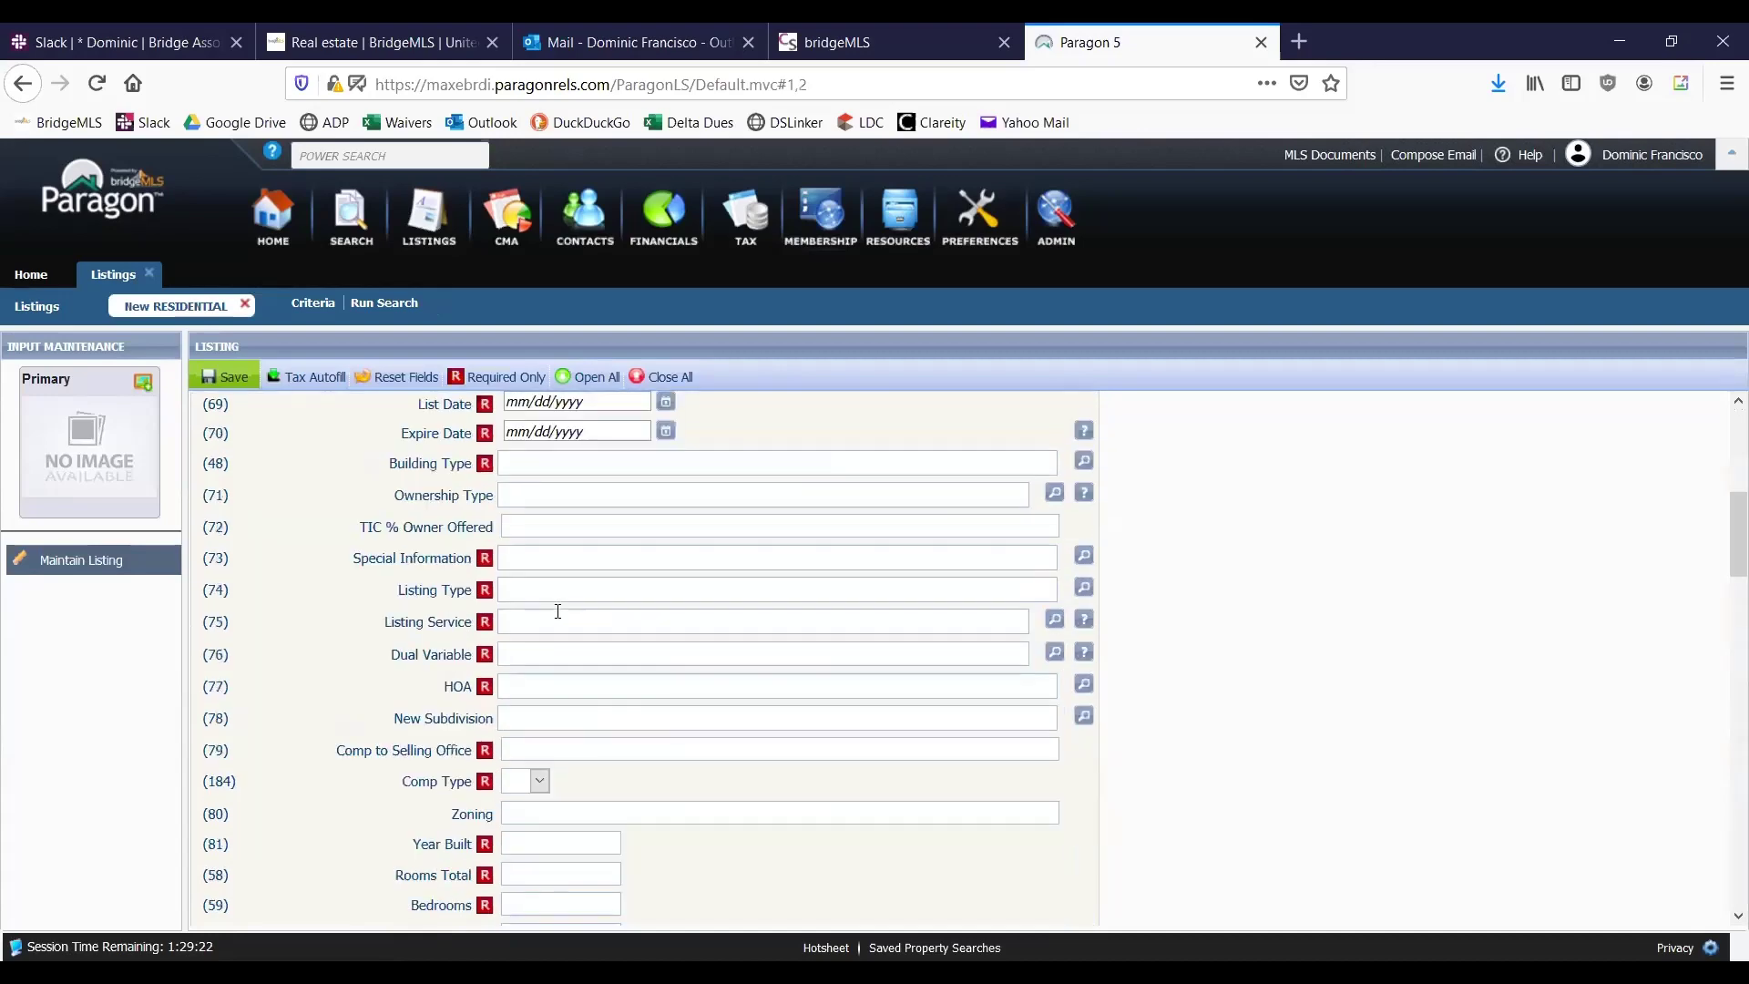
pyautogui.scroll(5, 558, 611)
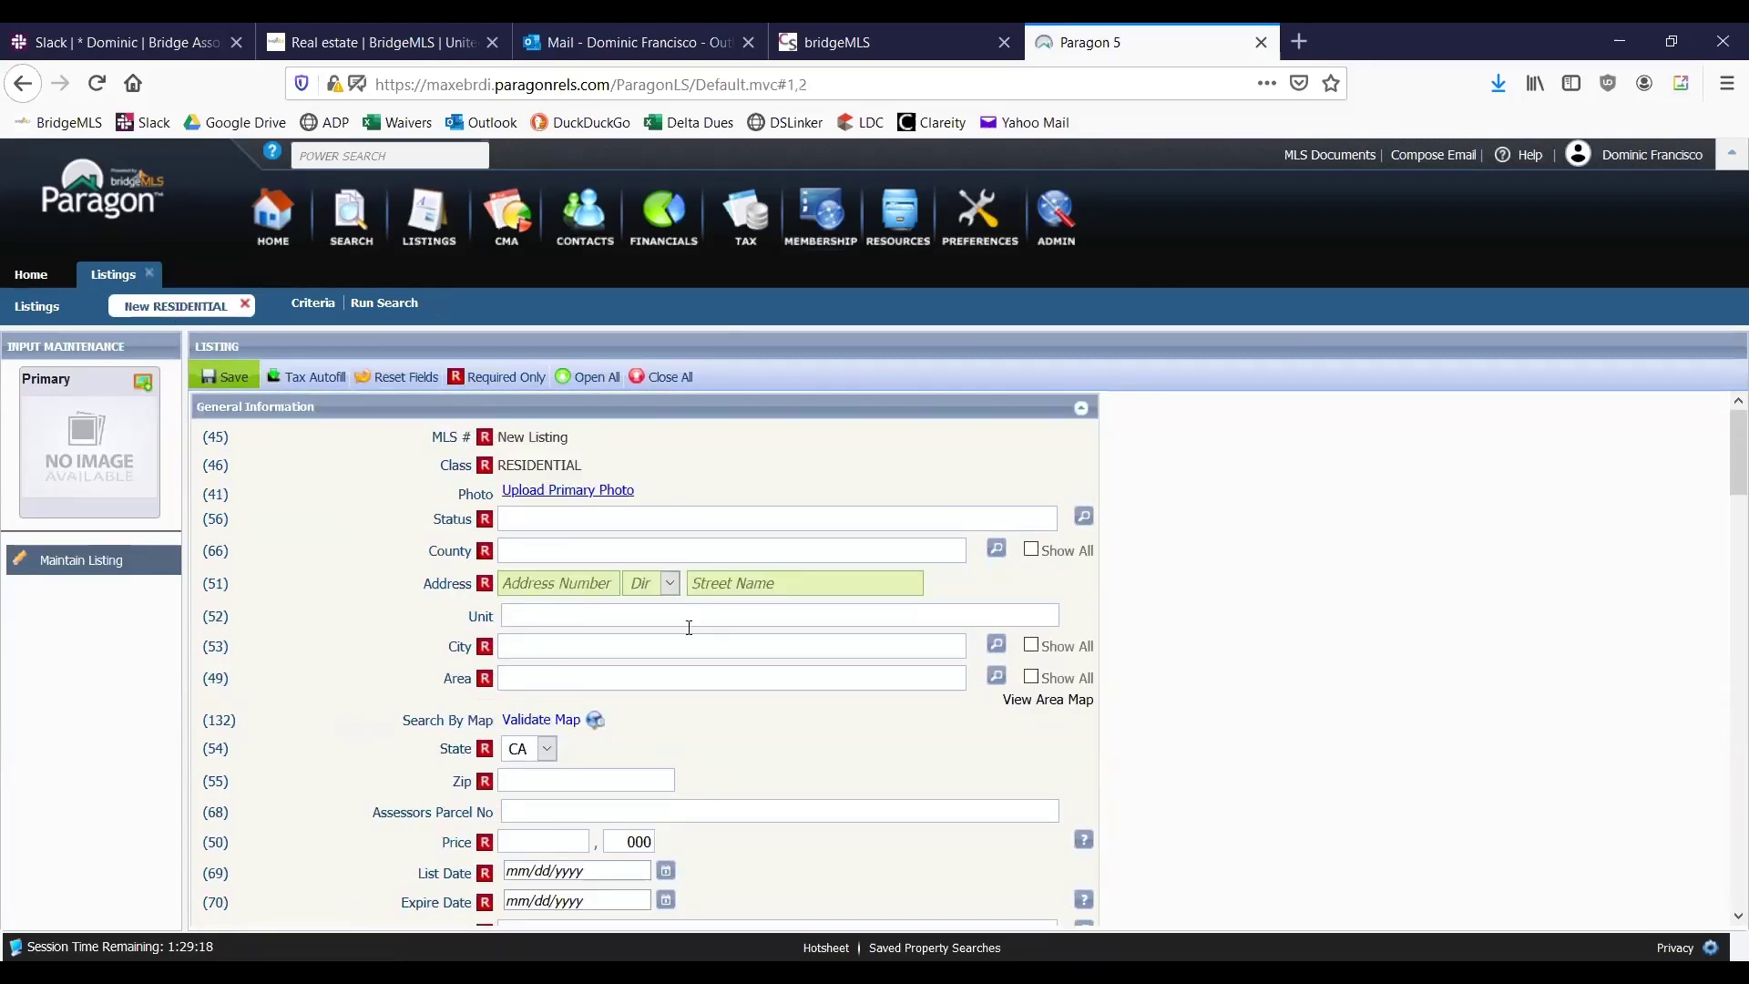
pyautogui.click(296, 303)
pyautogui.click(194, 310)
pyautogui.click(309, 311)
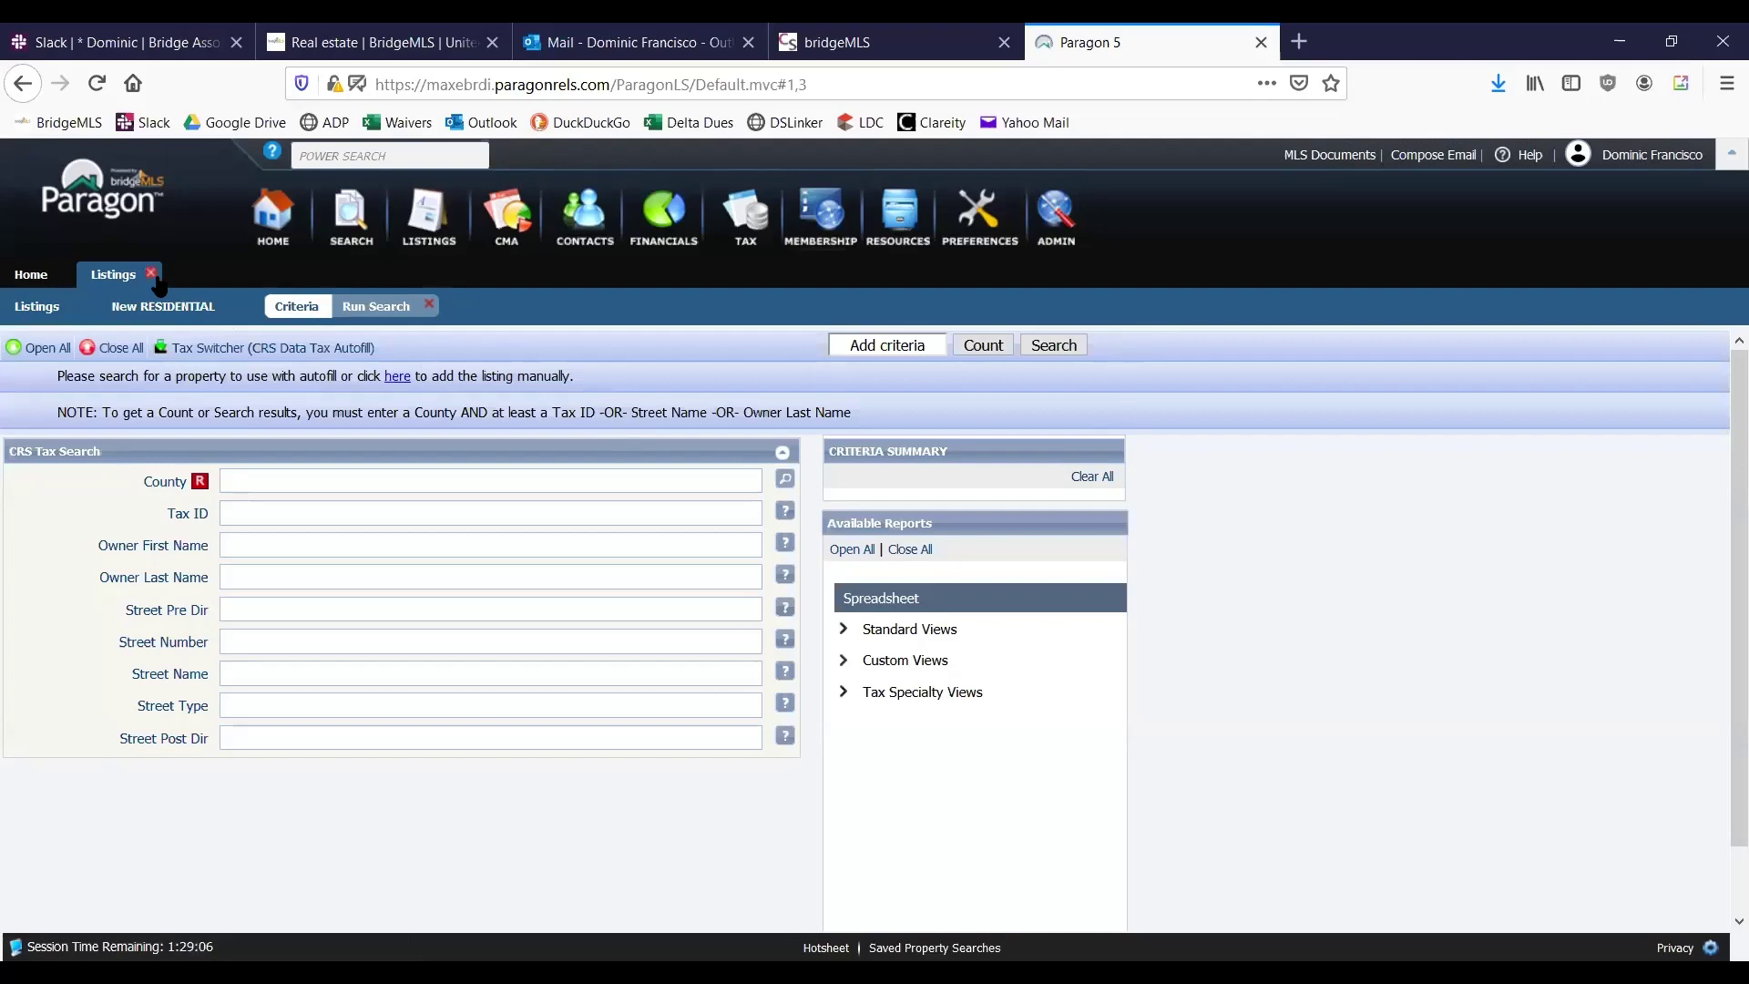
# - Close the Listings tab and open the Paragon Connect Help Site in a new browser tab
pyautogui.click(153, 275)
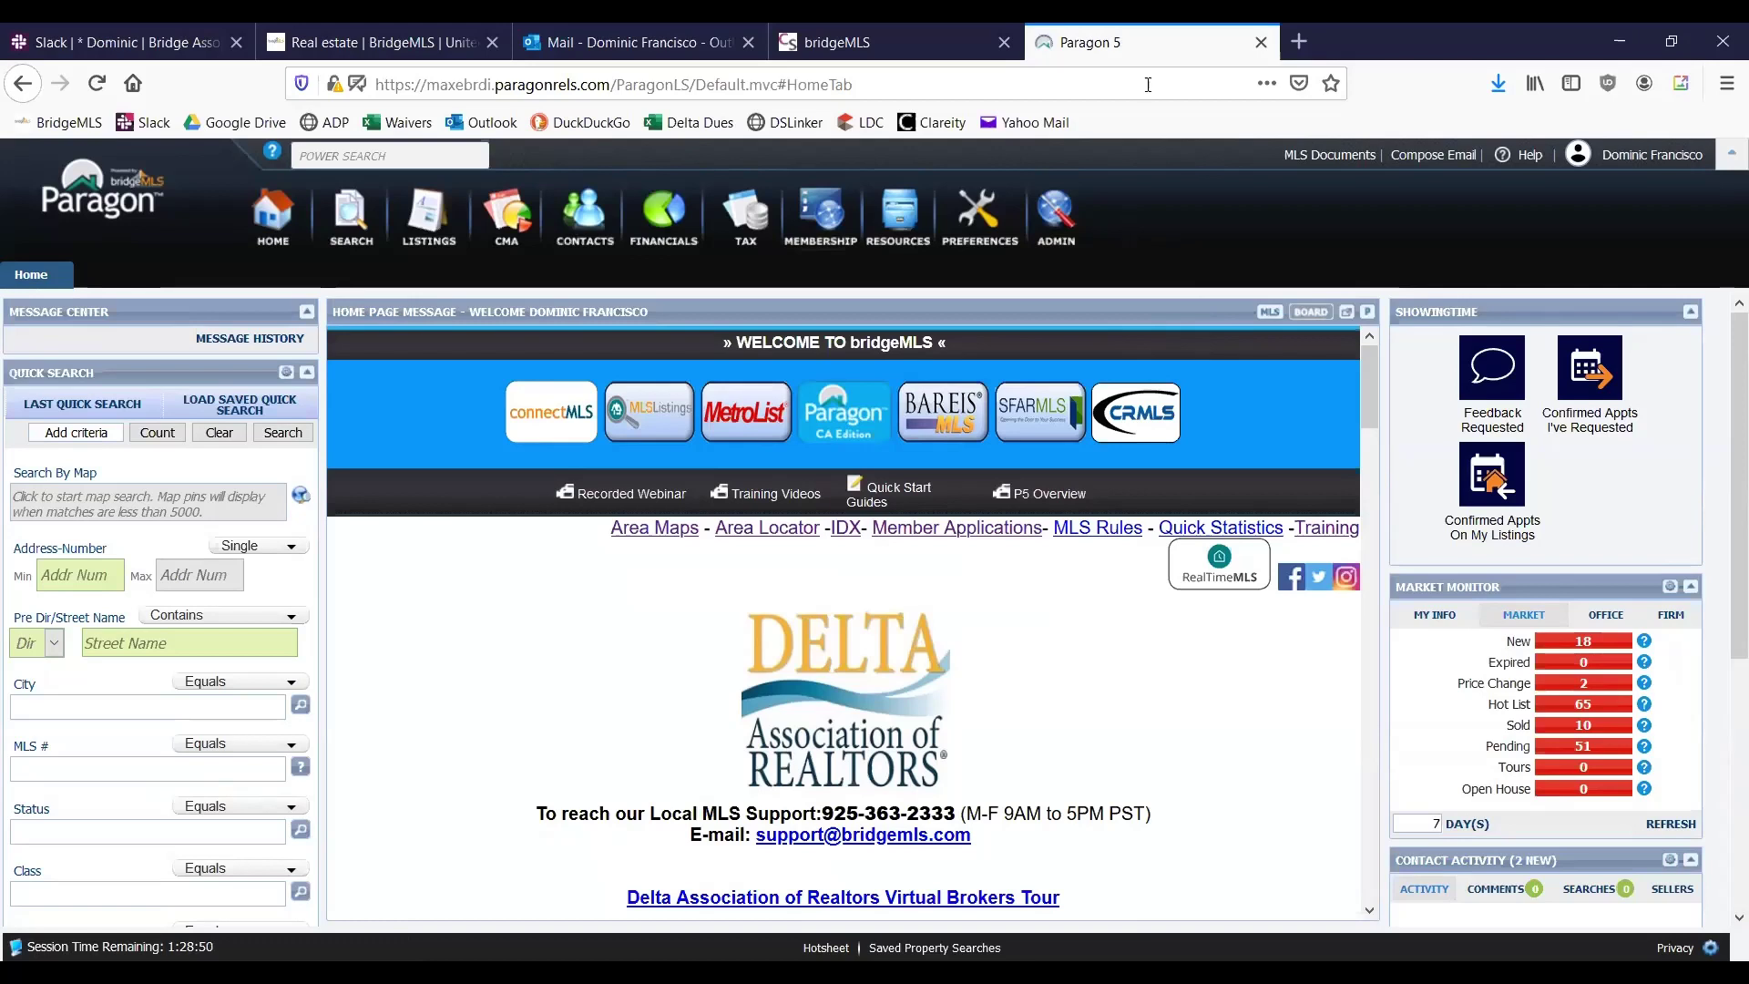
pyautogui.click(1527, 161)
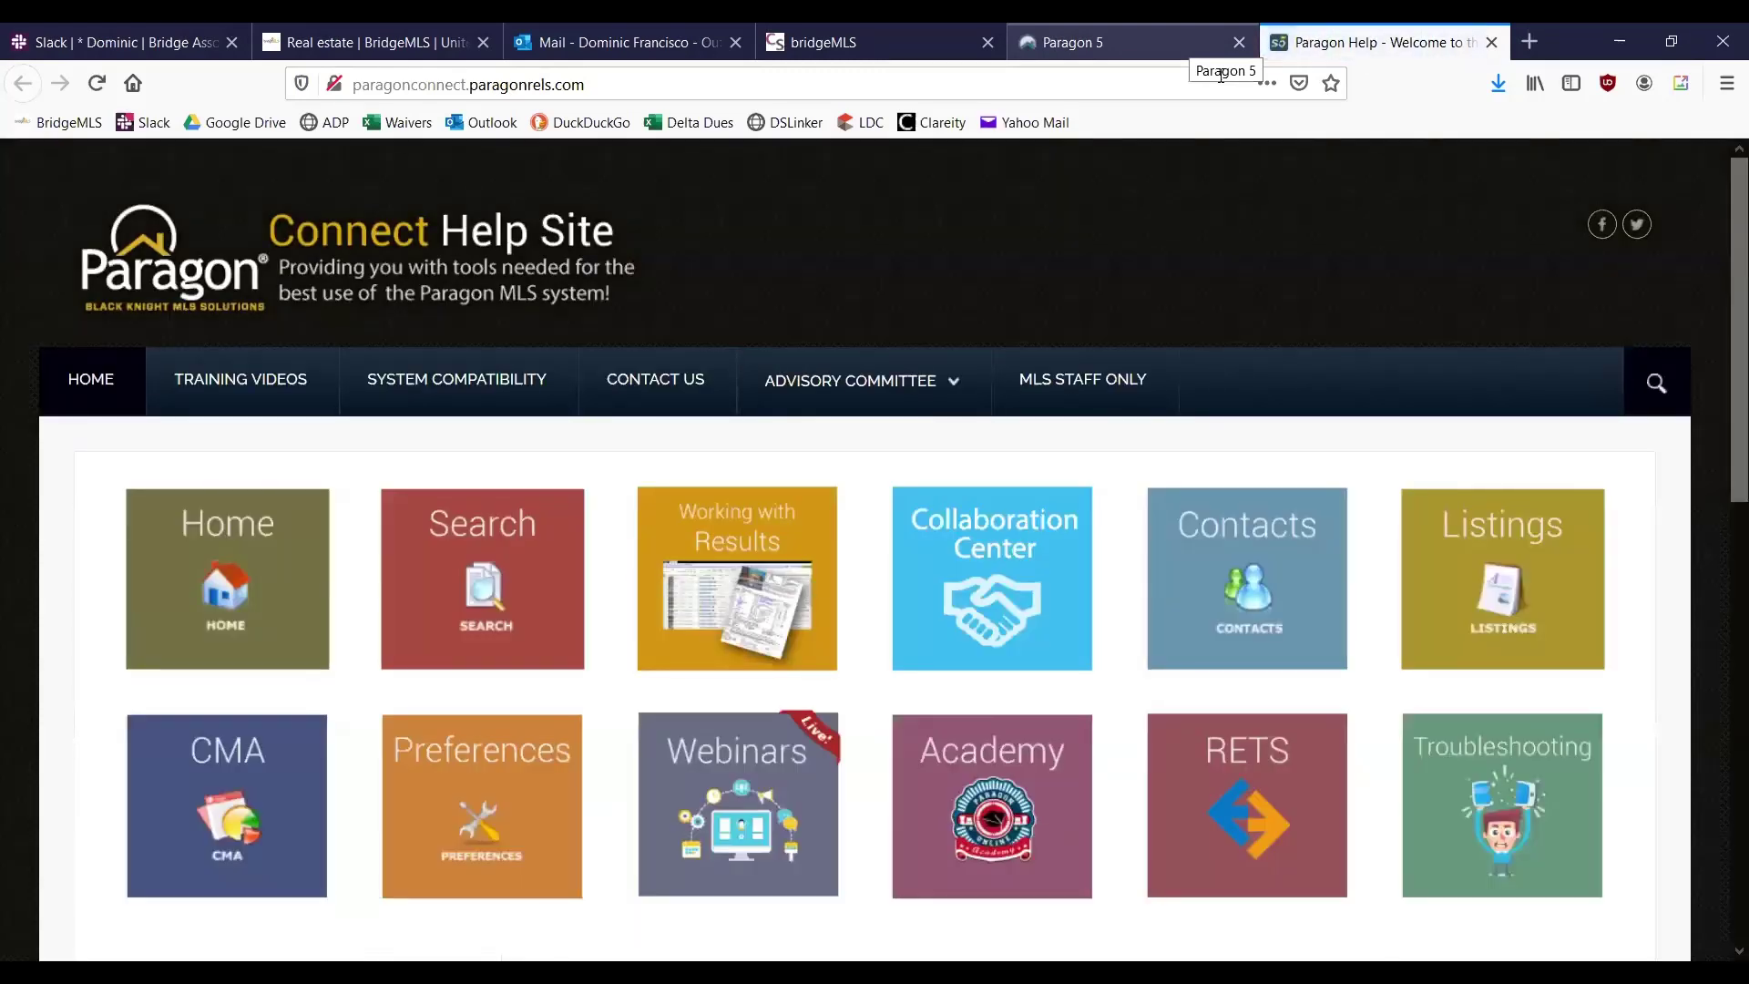
# - Skim the help topic tiles, then switch to the NMO bridgeMLS Presentation and advance to slide 5, connectMLS
pyautogui.scroll(-3, 1163, 445)
pyautogui.scroll(2, 1165, 453)
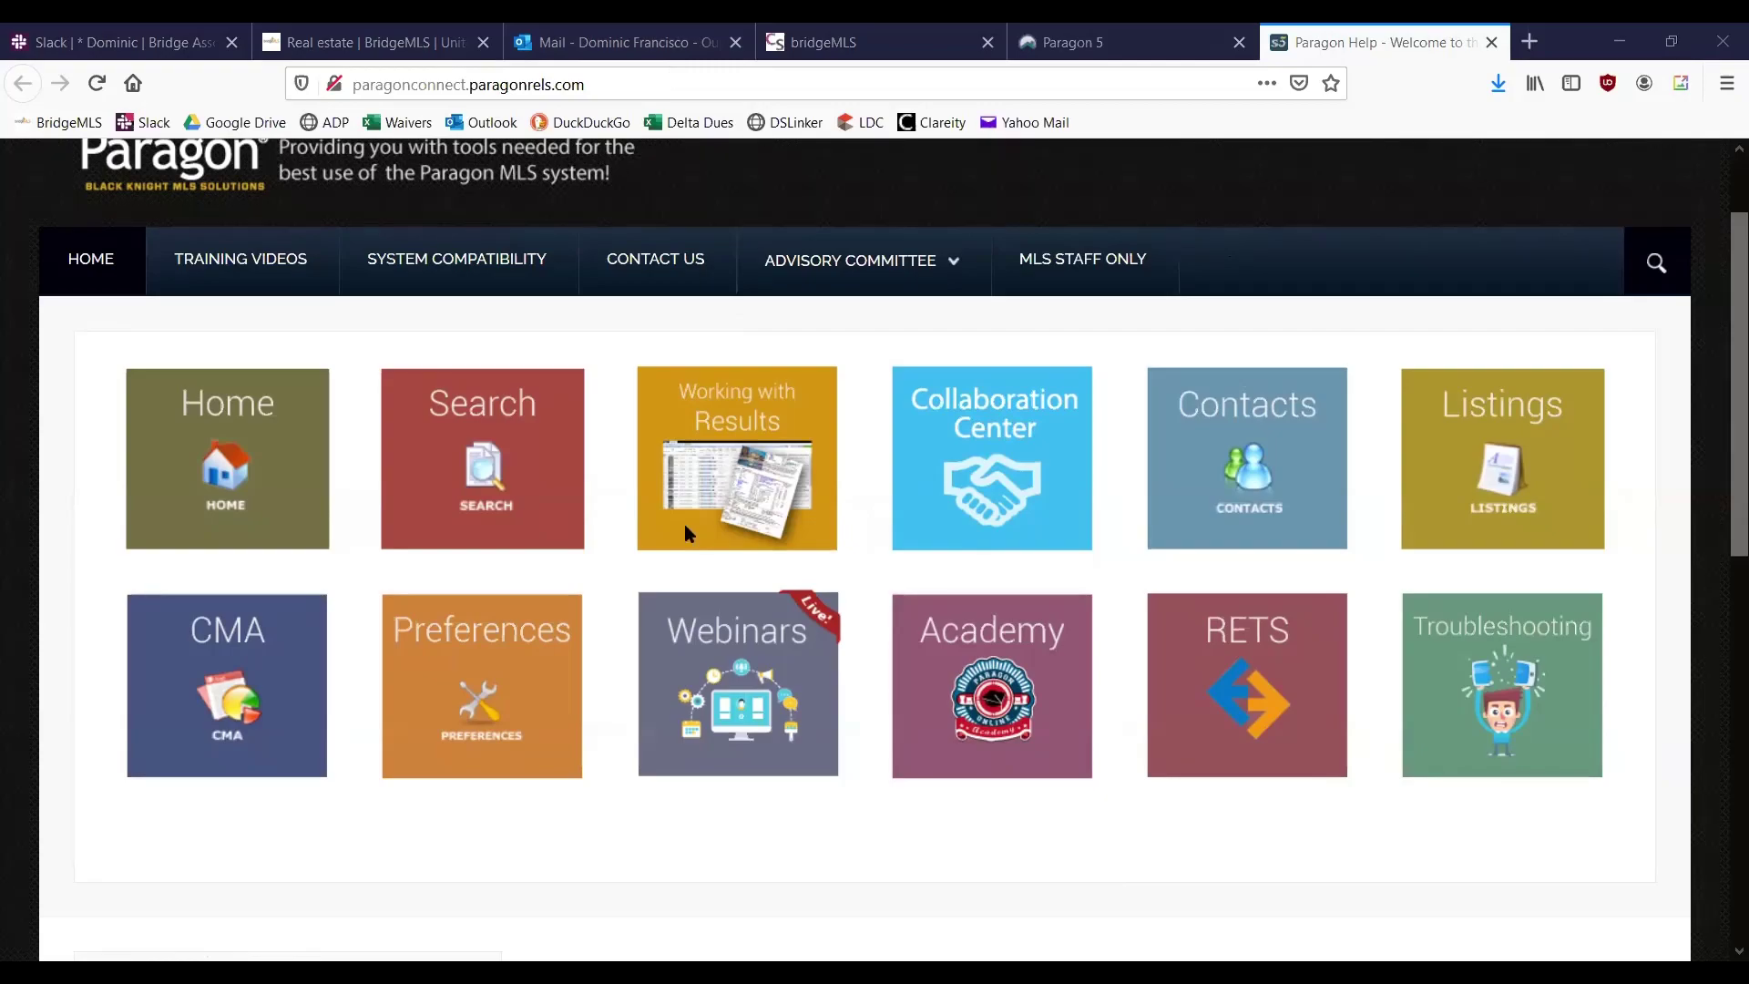
pyautogui.hotkey('alt', 'Tab')
pyautogui.scroll(-1, 1723, 456)
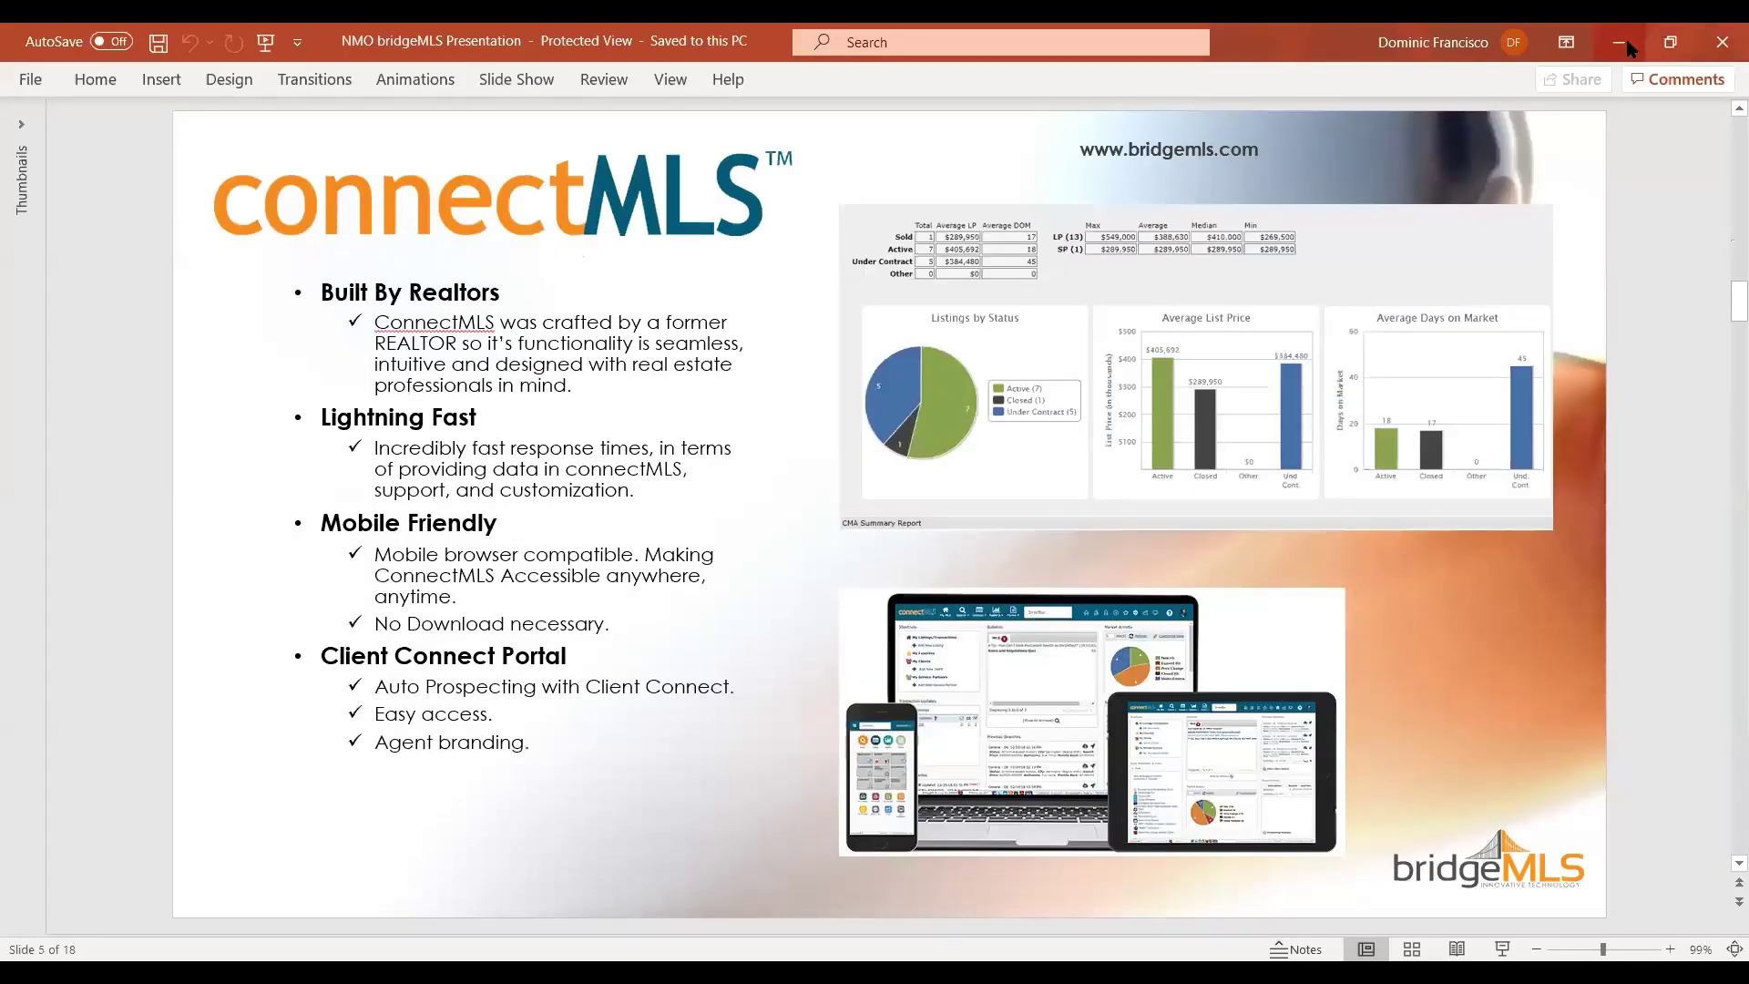
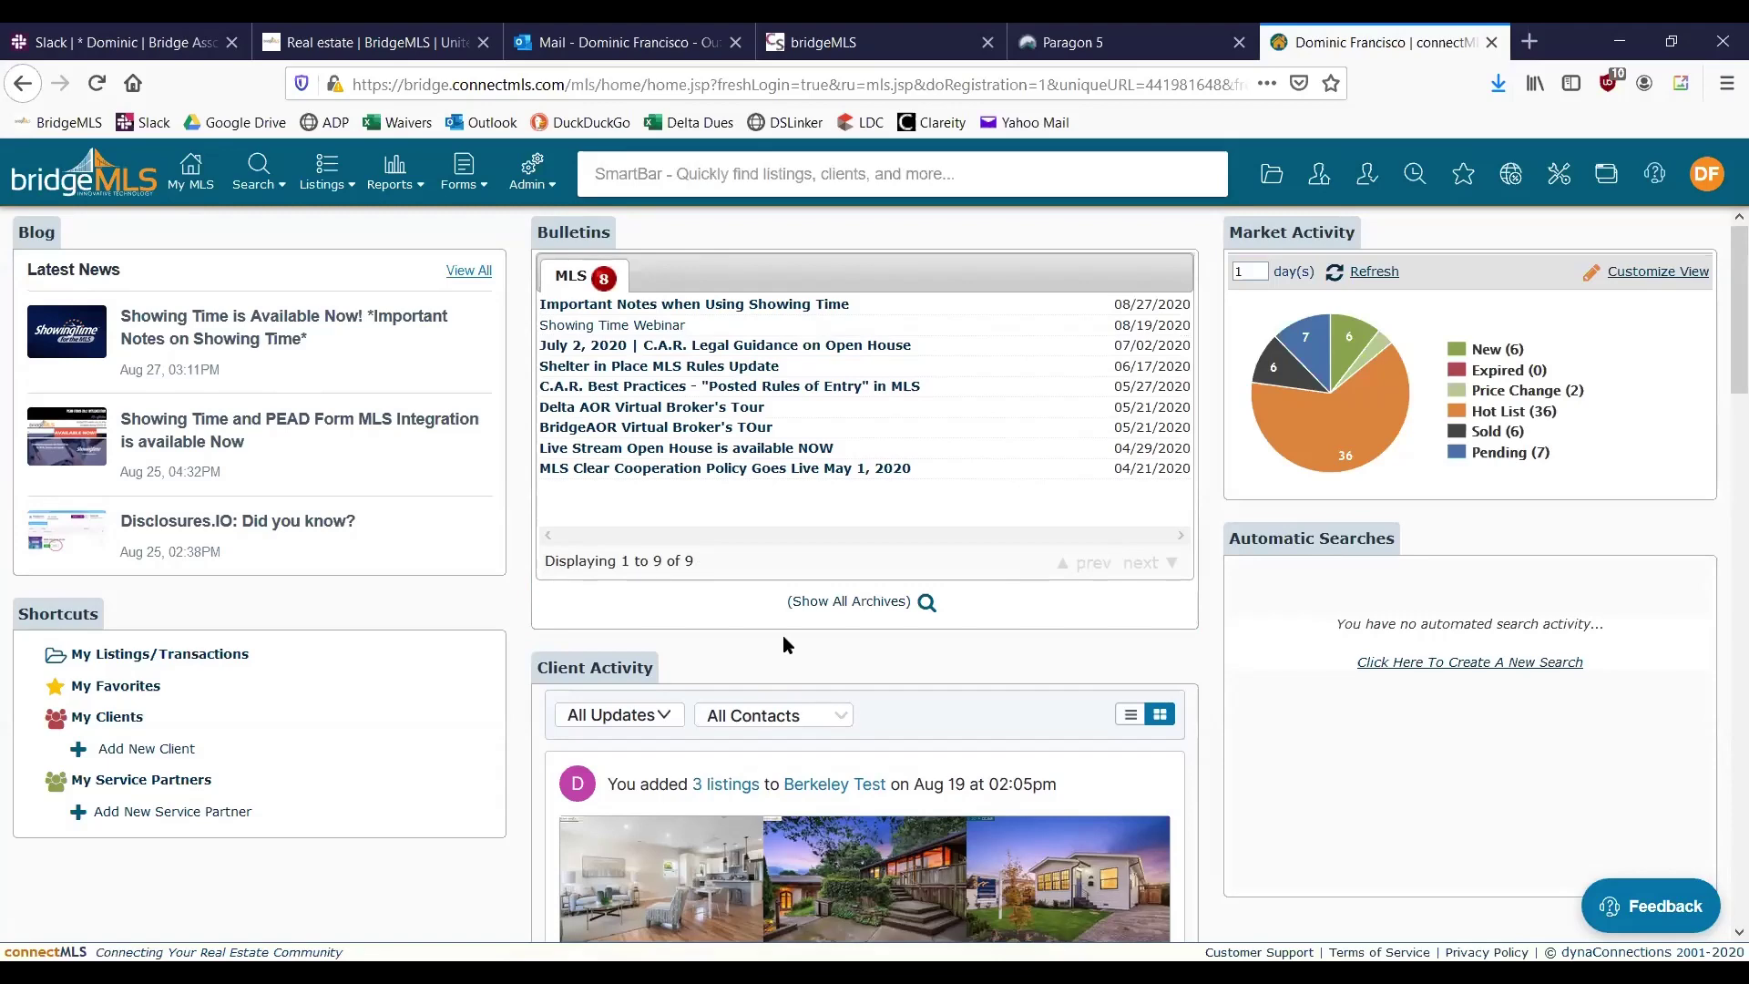
pyautogui.scroll(-1, 816, 653)
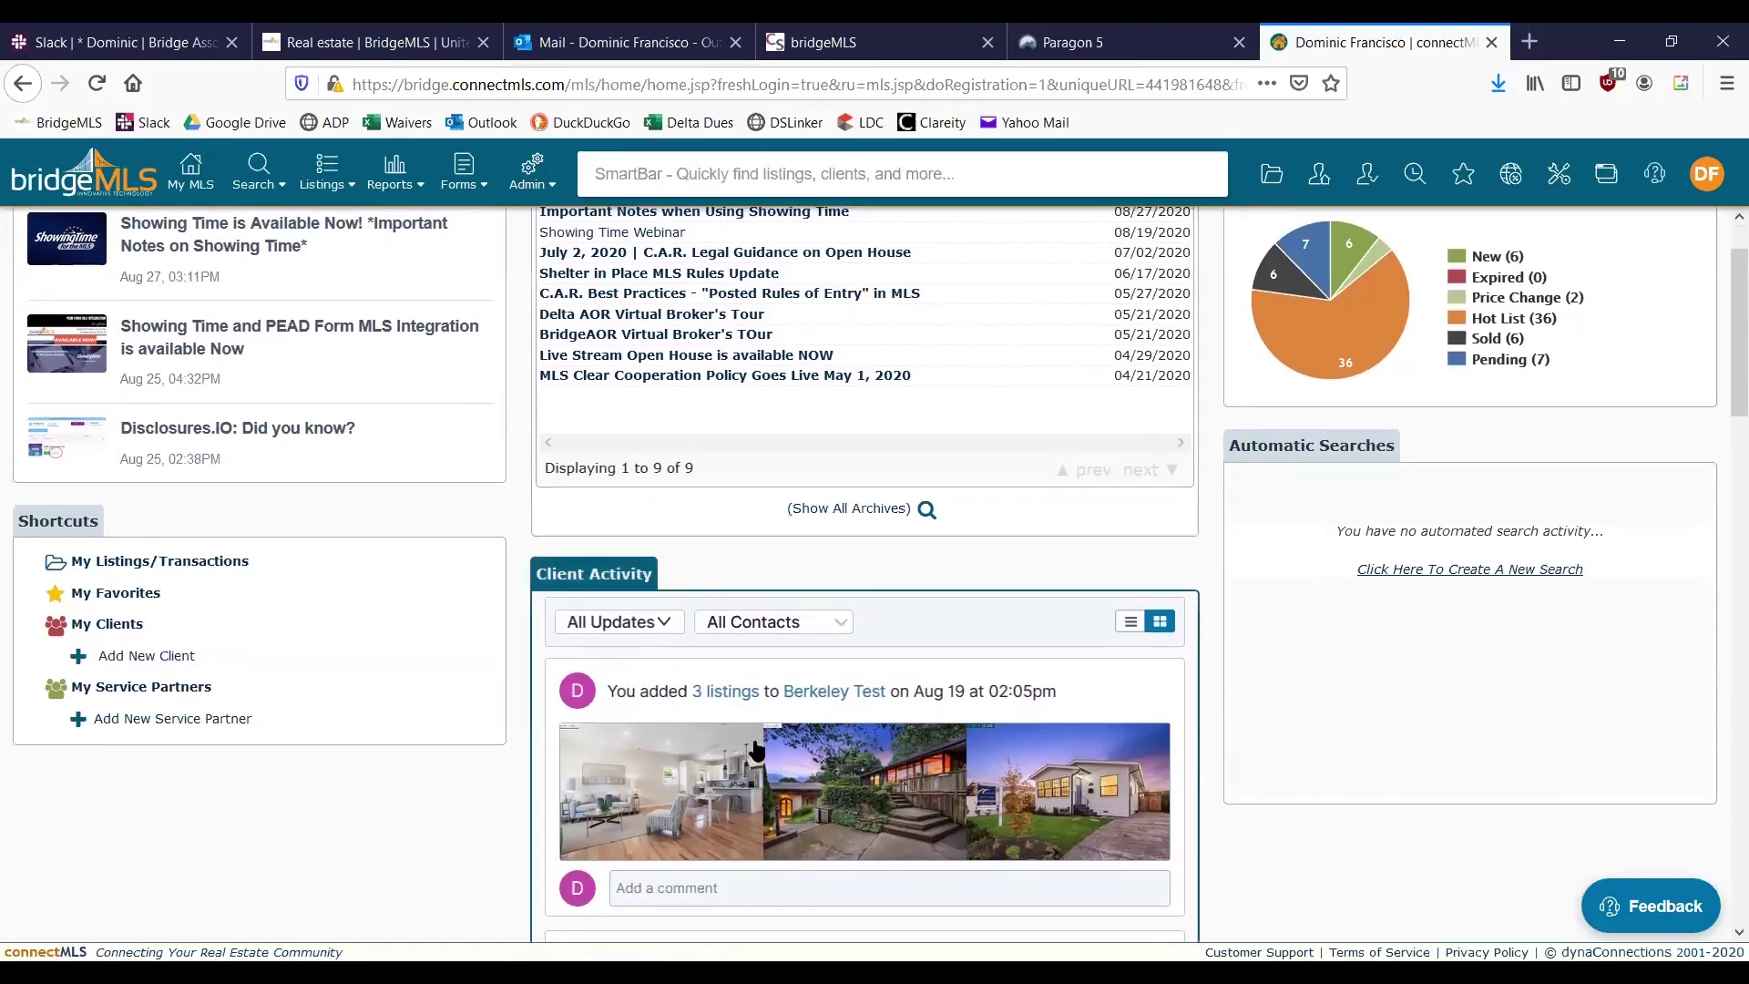
pyautogui.scroll(-3, 755, 749)
pyautogui.scroll(1, 755, 749)
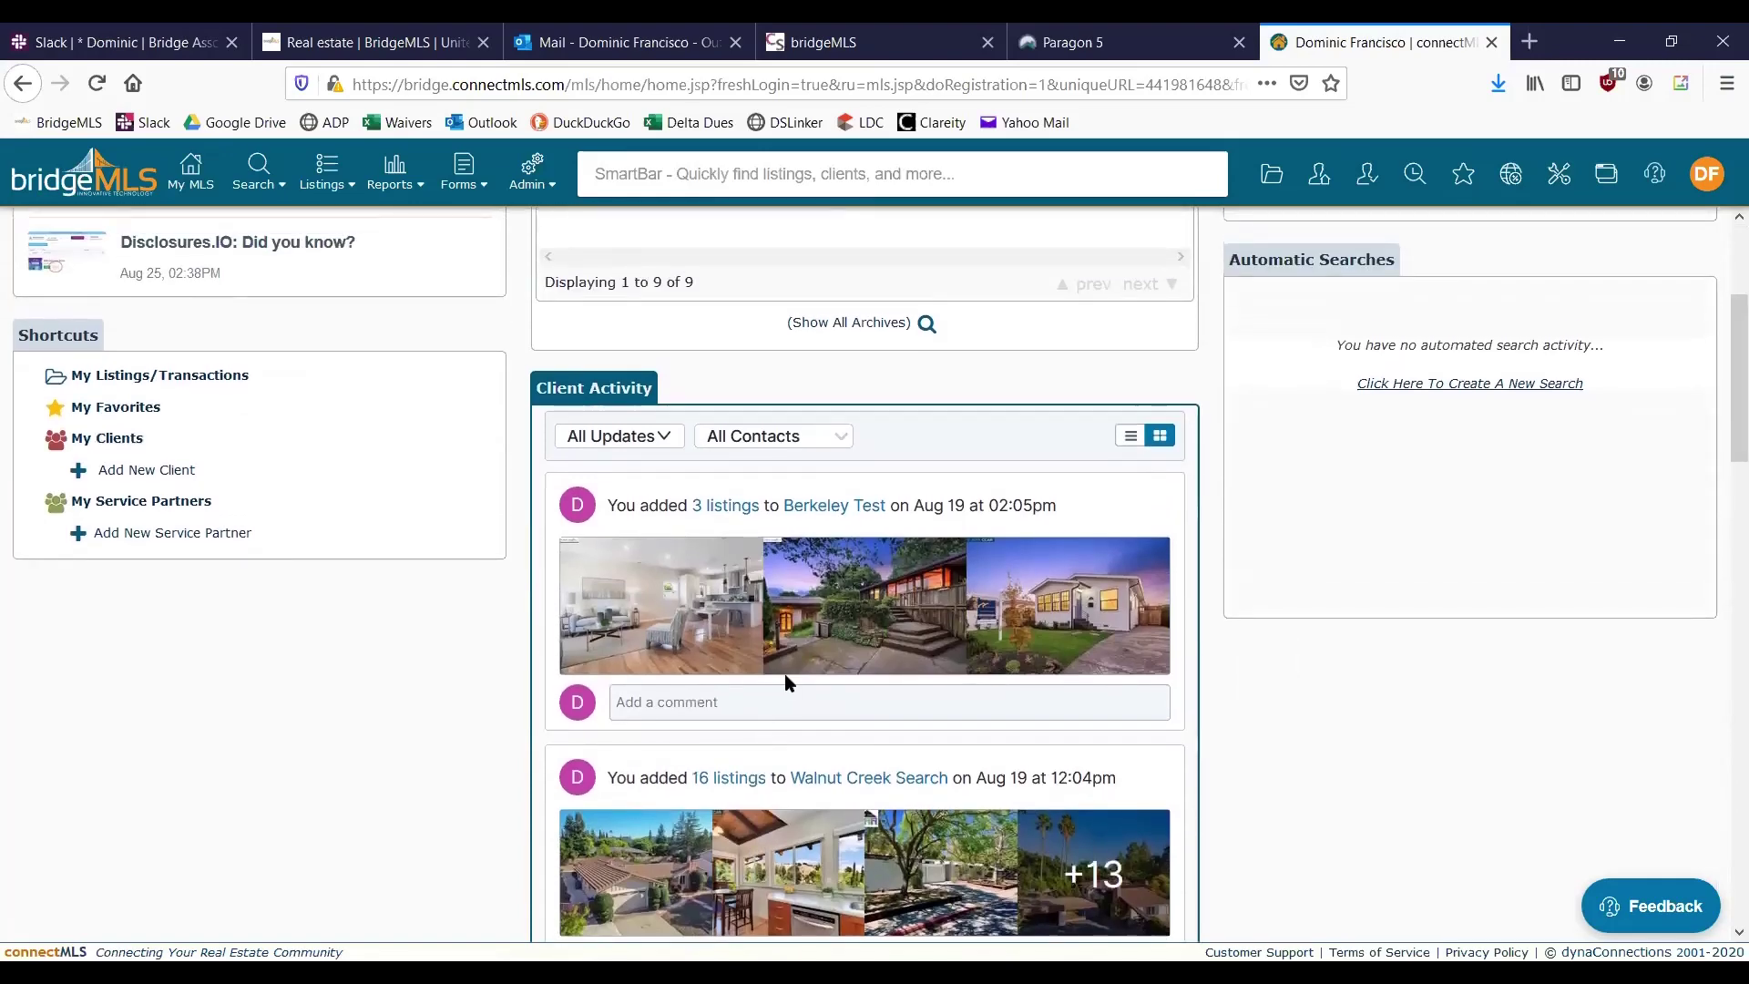
pyautogui.scroll(1, 588, 428)
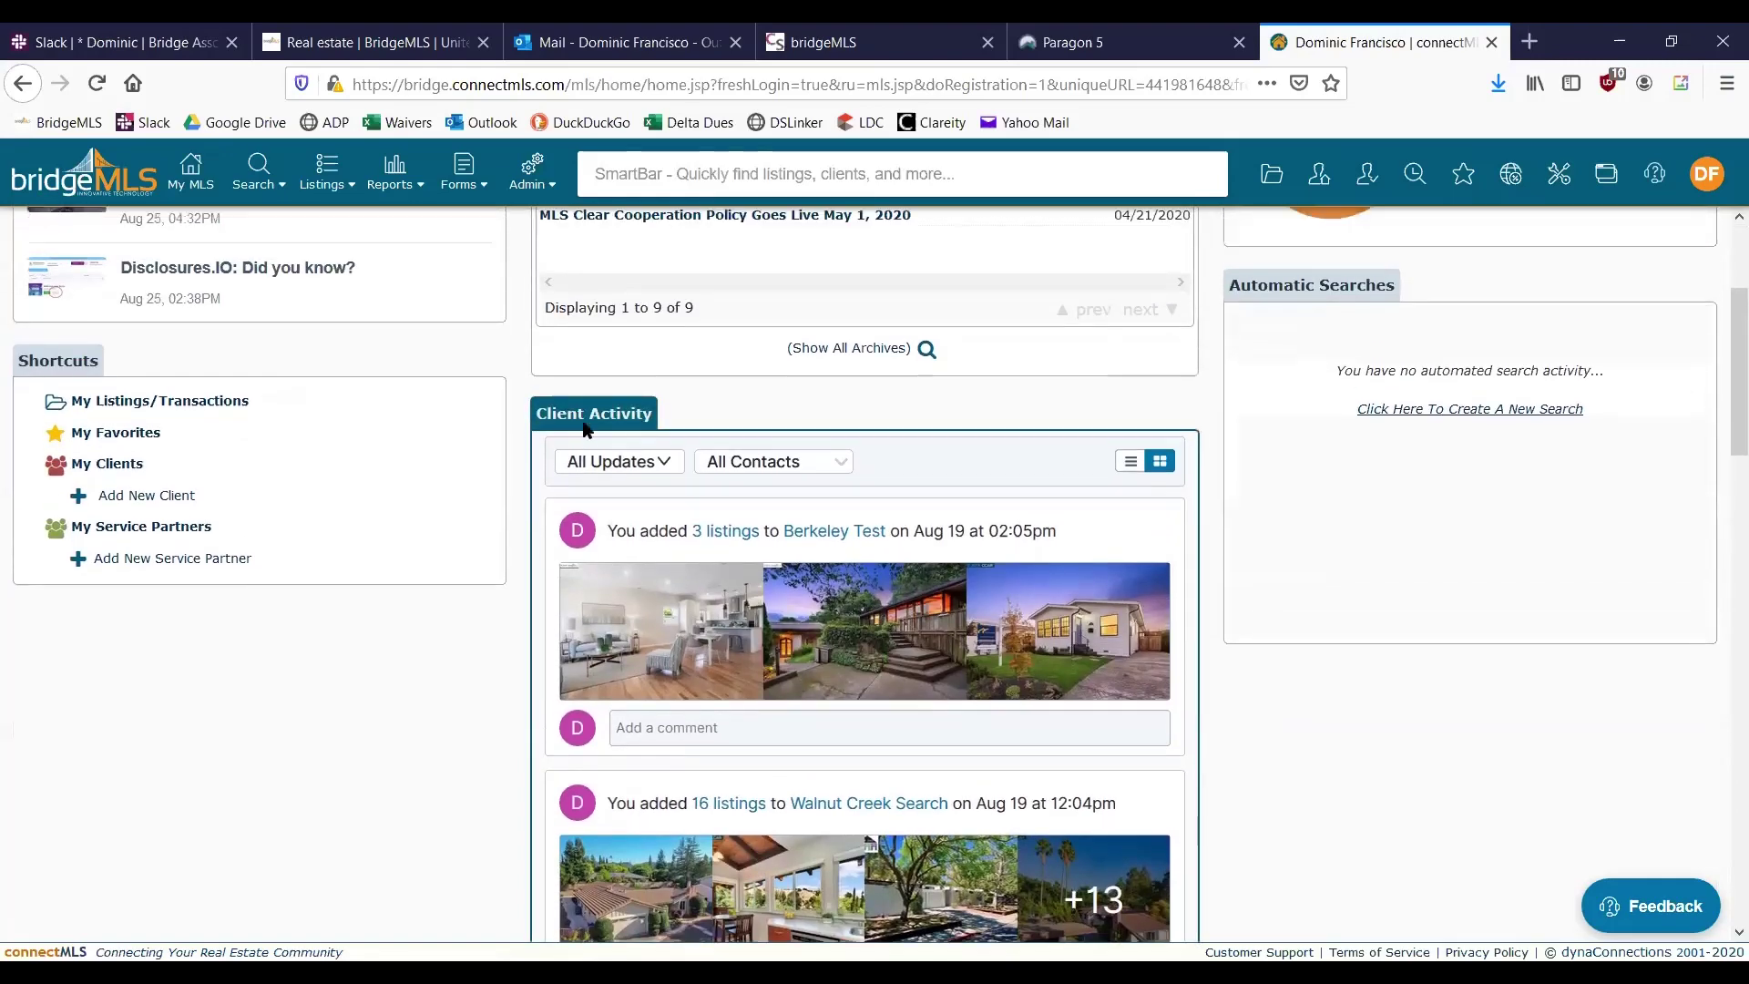
pyautogui.scroll(2, 588, 428)
pyautogui.scroll(-1, 615, 629)
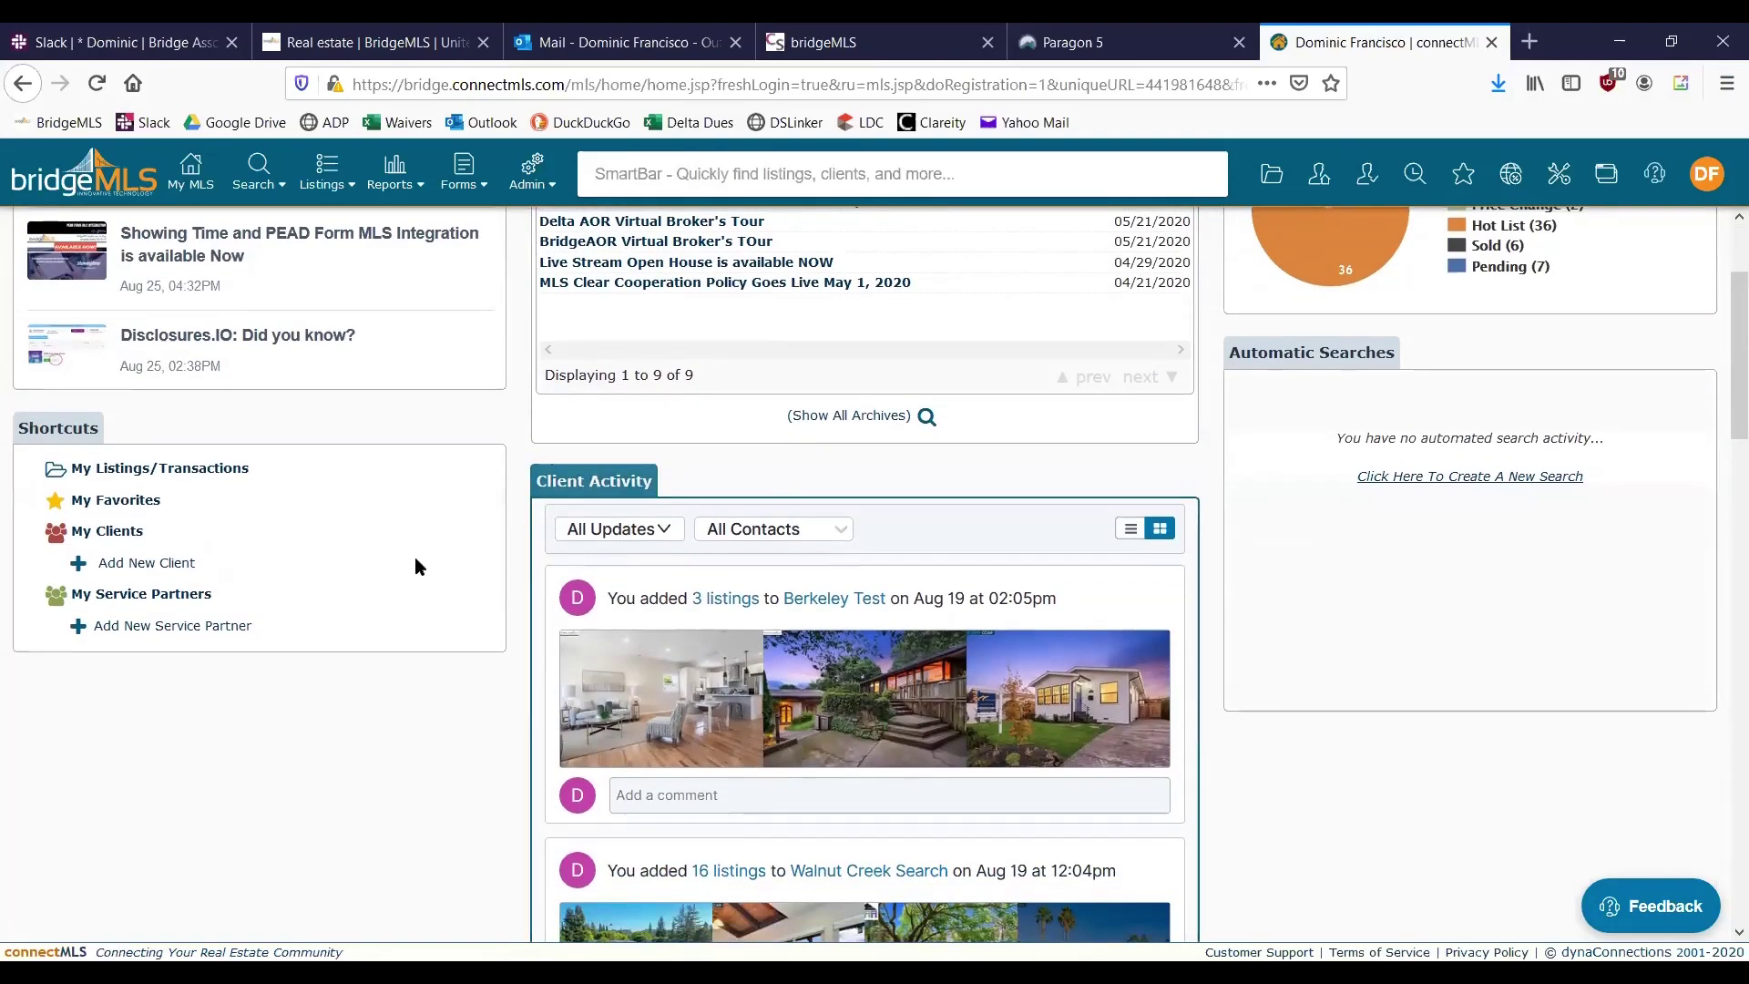
pyautogui.scroll(2, 620, 615)
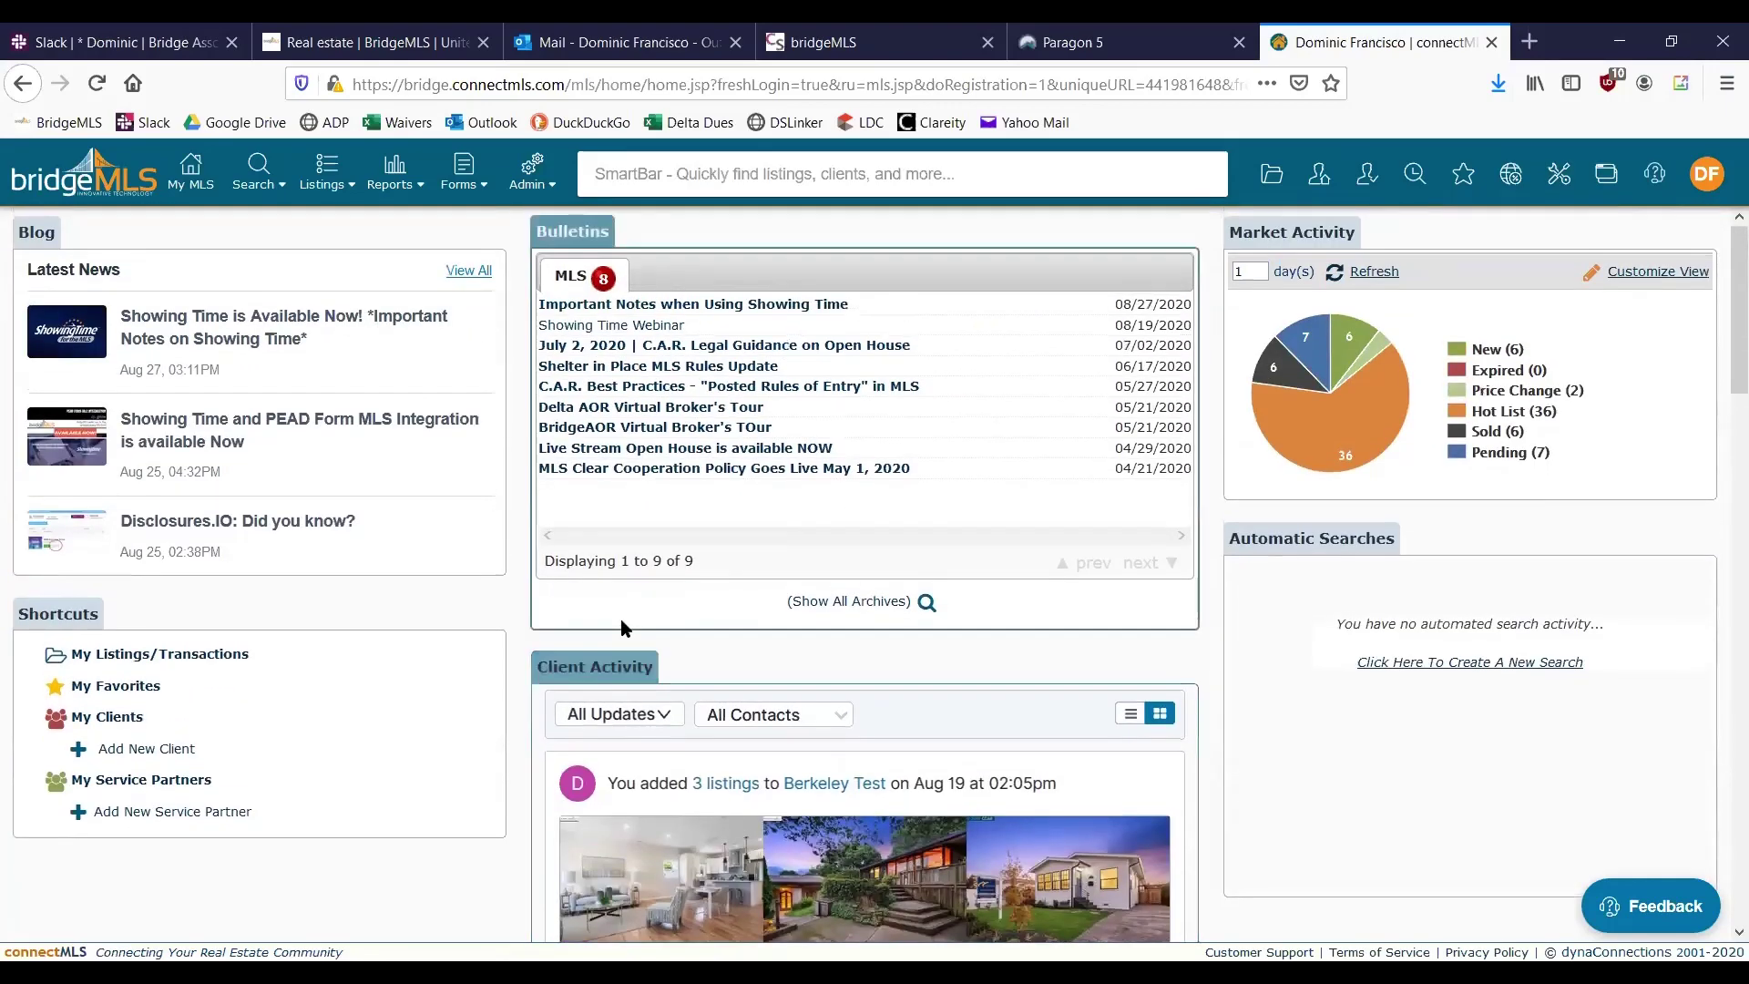
pyautogui.scroll(-2, 670, 569)
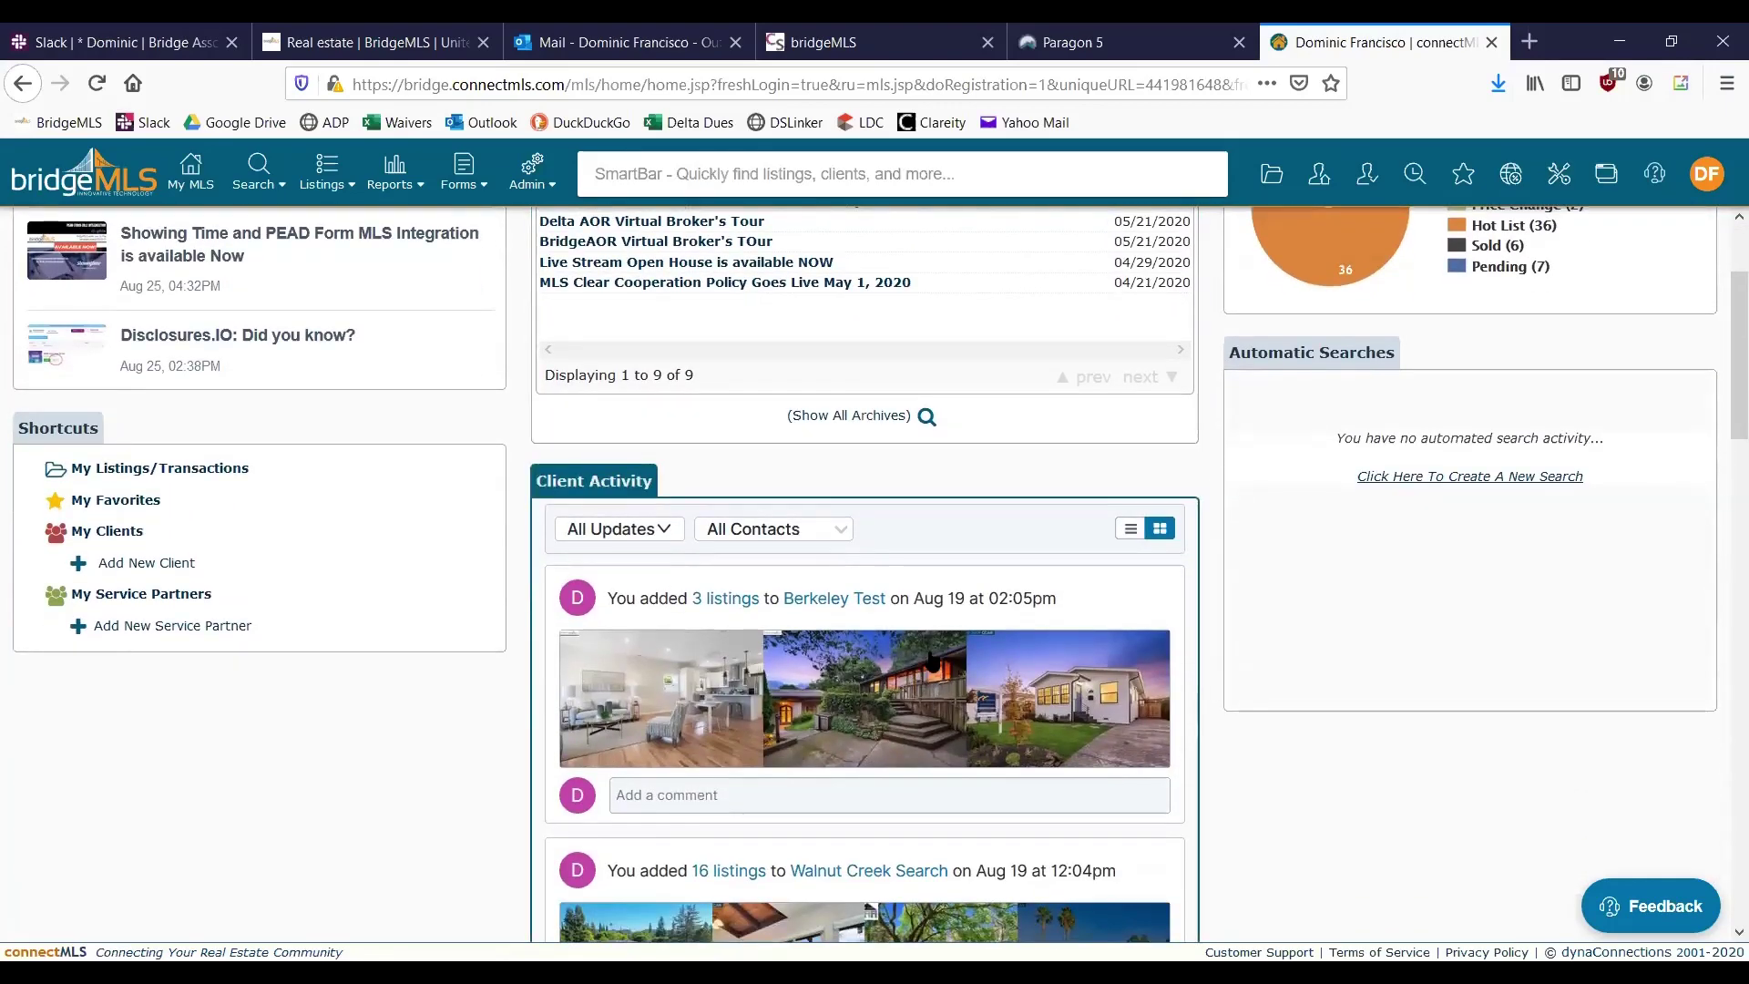
pyautogui.scroll(2, 601, 649)
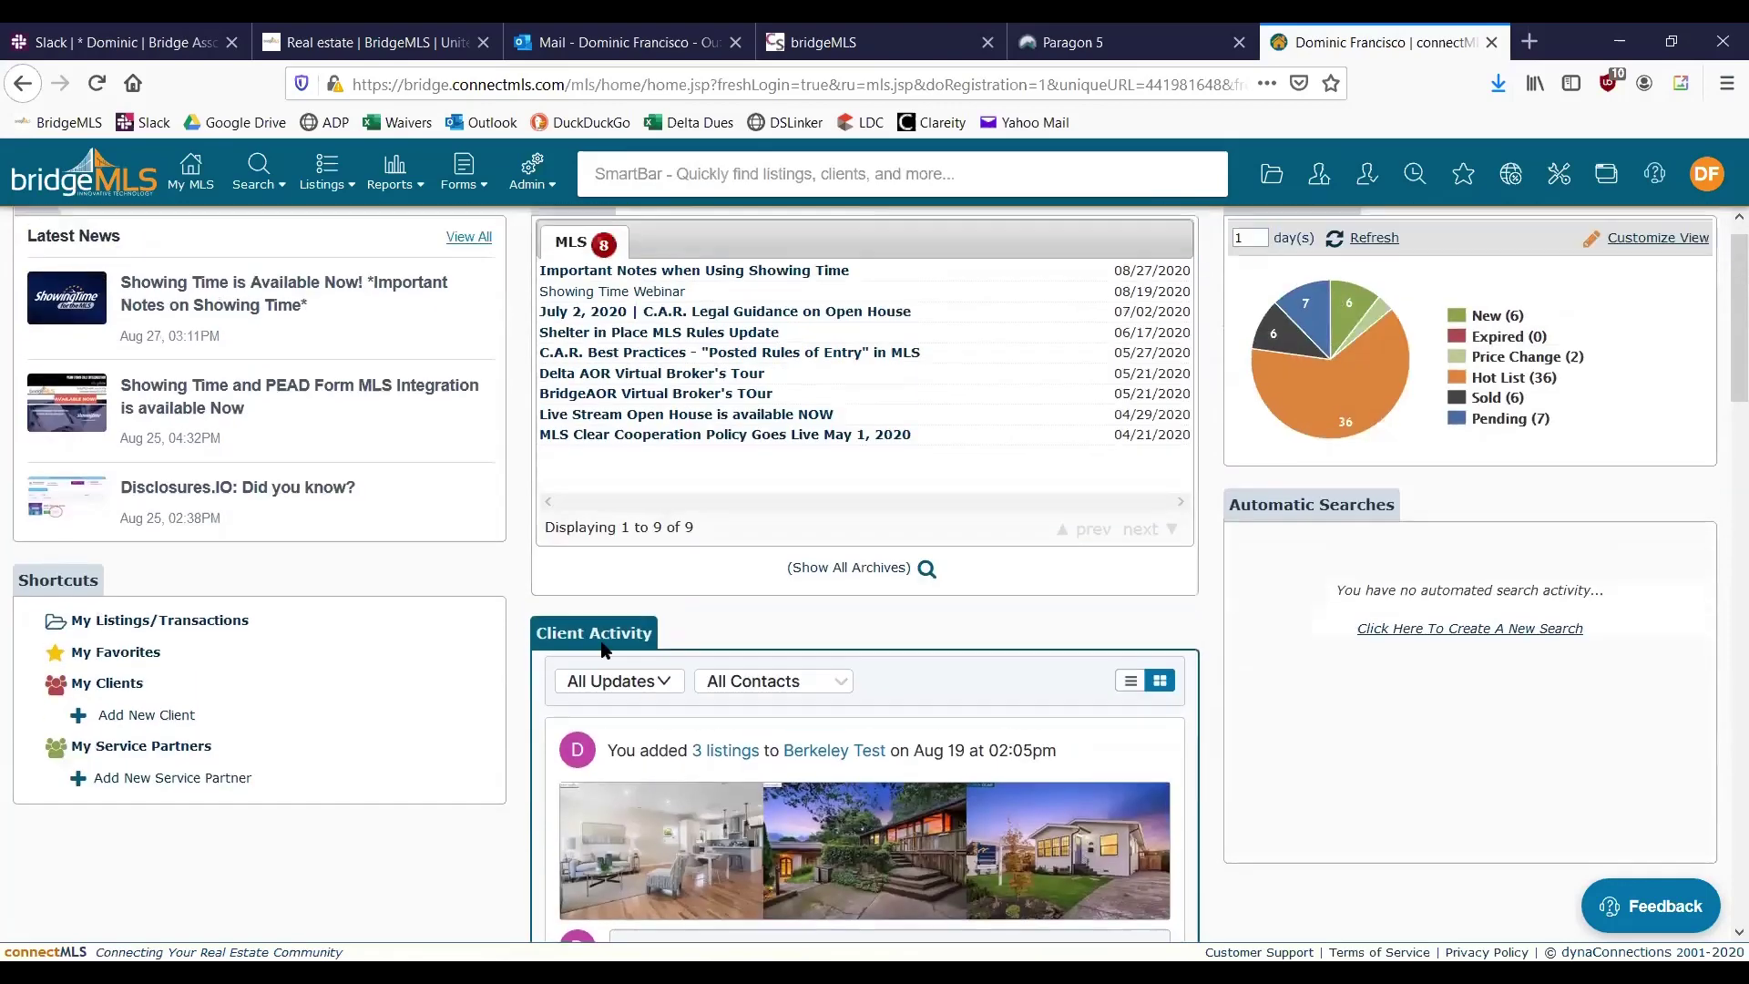
pyautogui.scroll(-3, 919, 492)
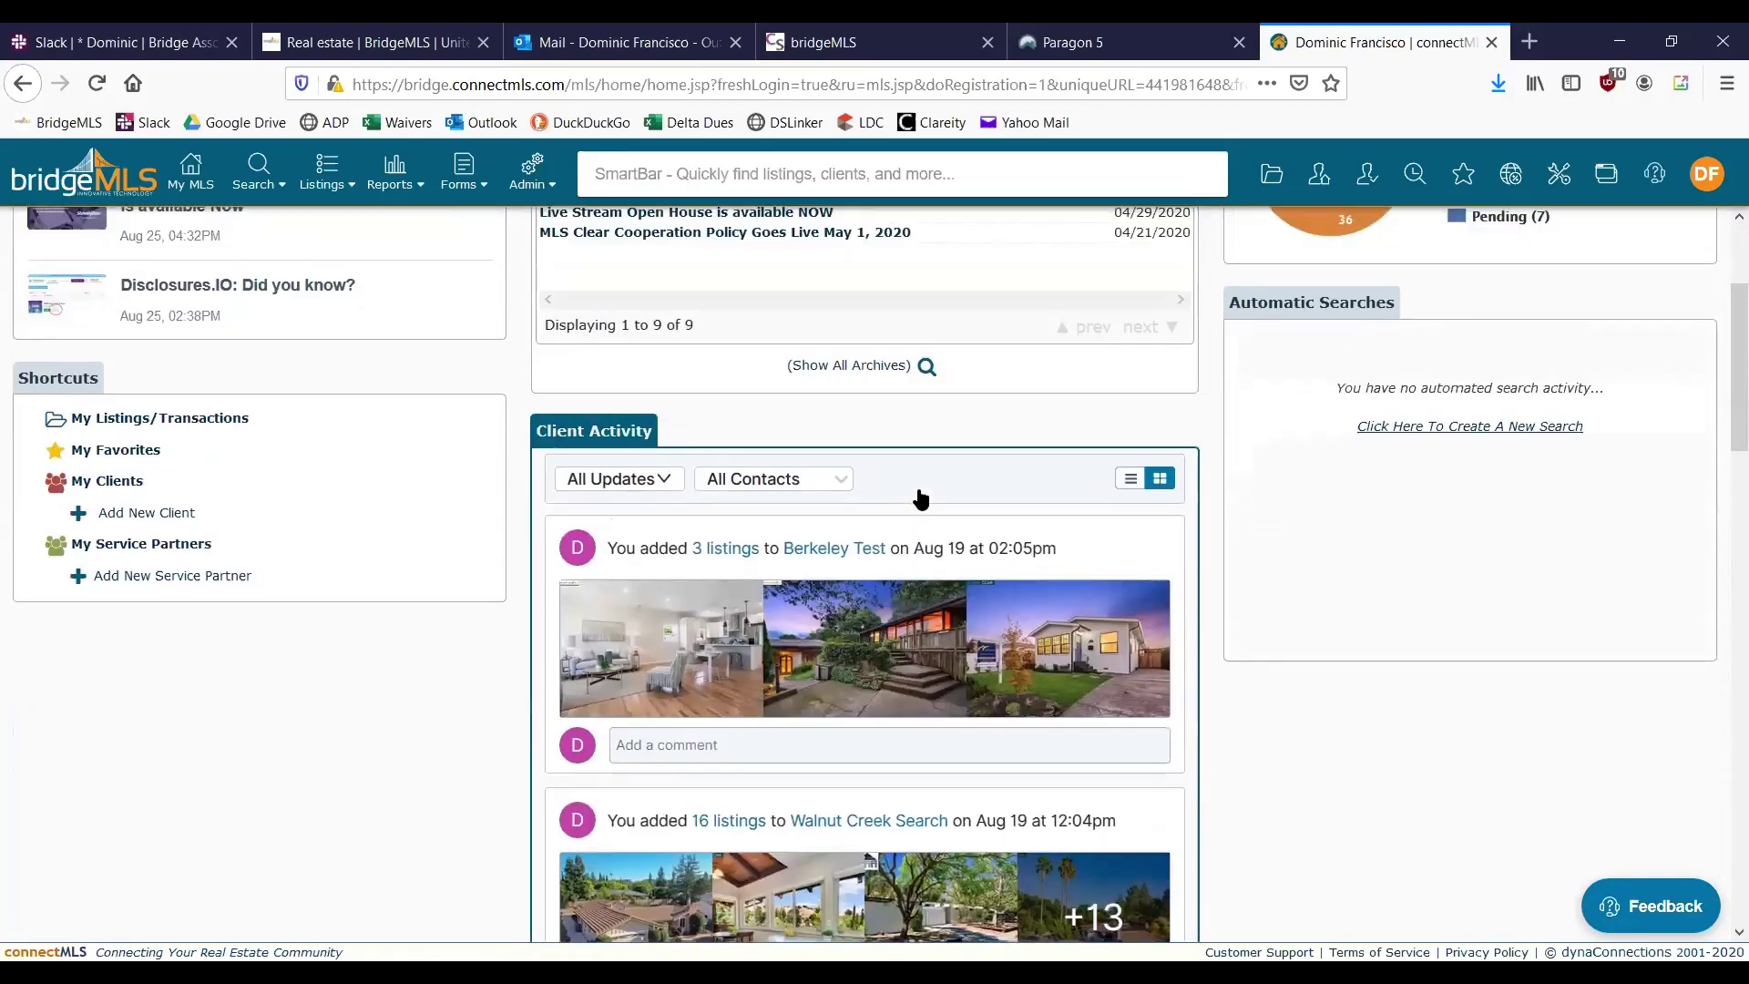
pyautogui.scroll(1, 921, 497)
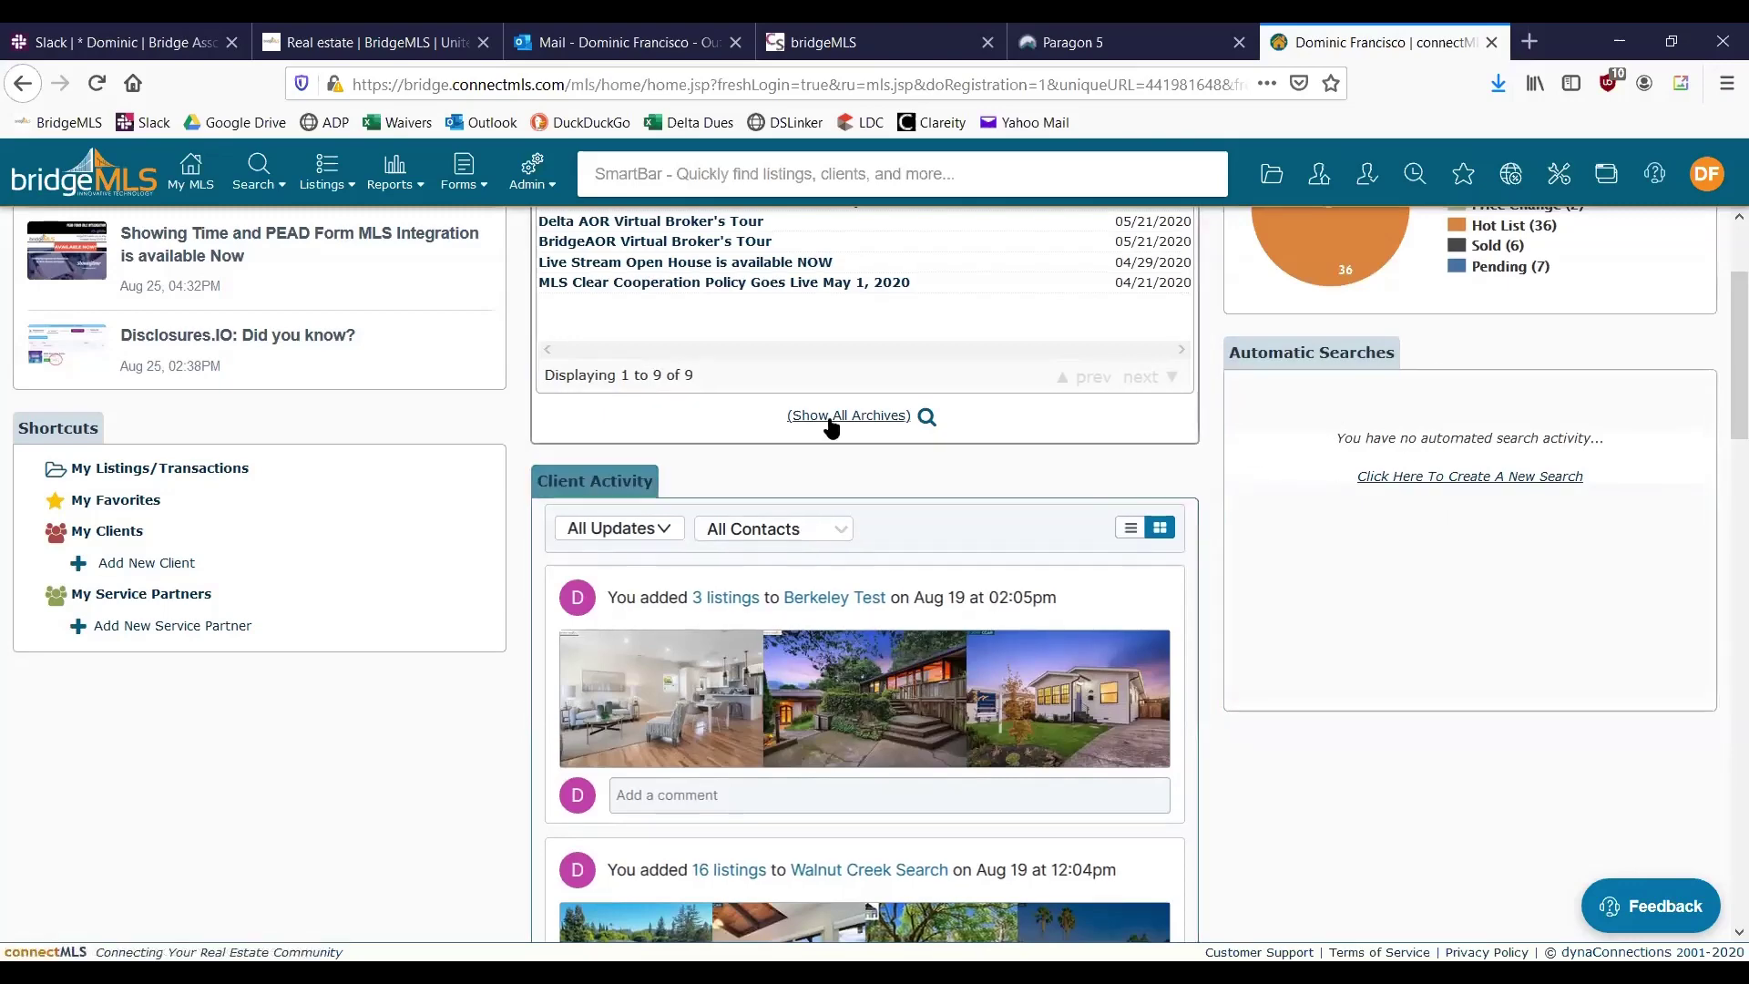
pyautogui.scroll(2, 829, 424)
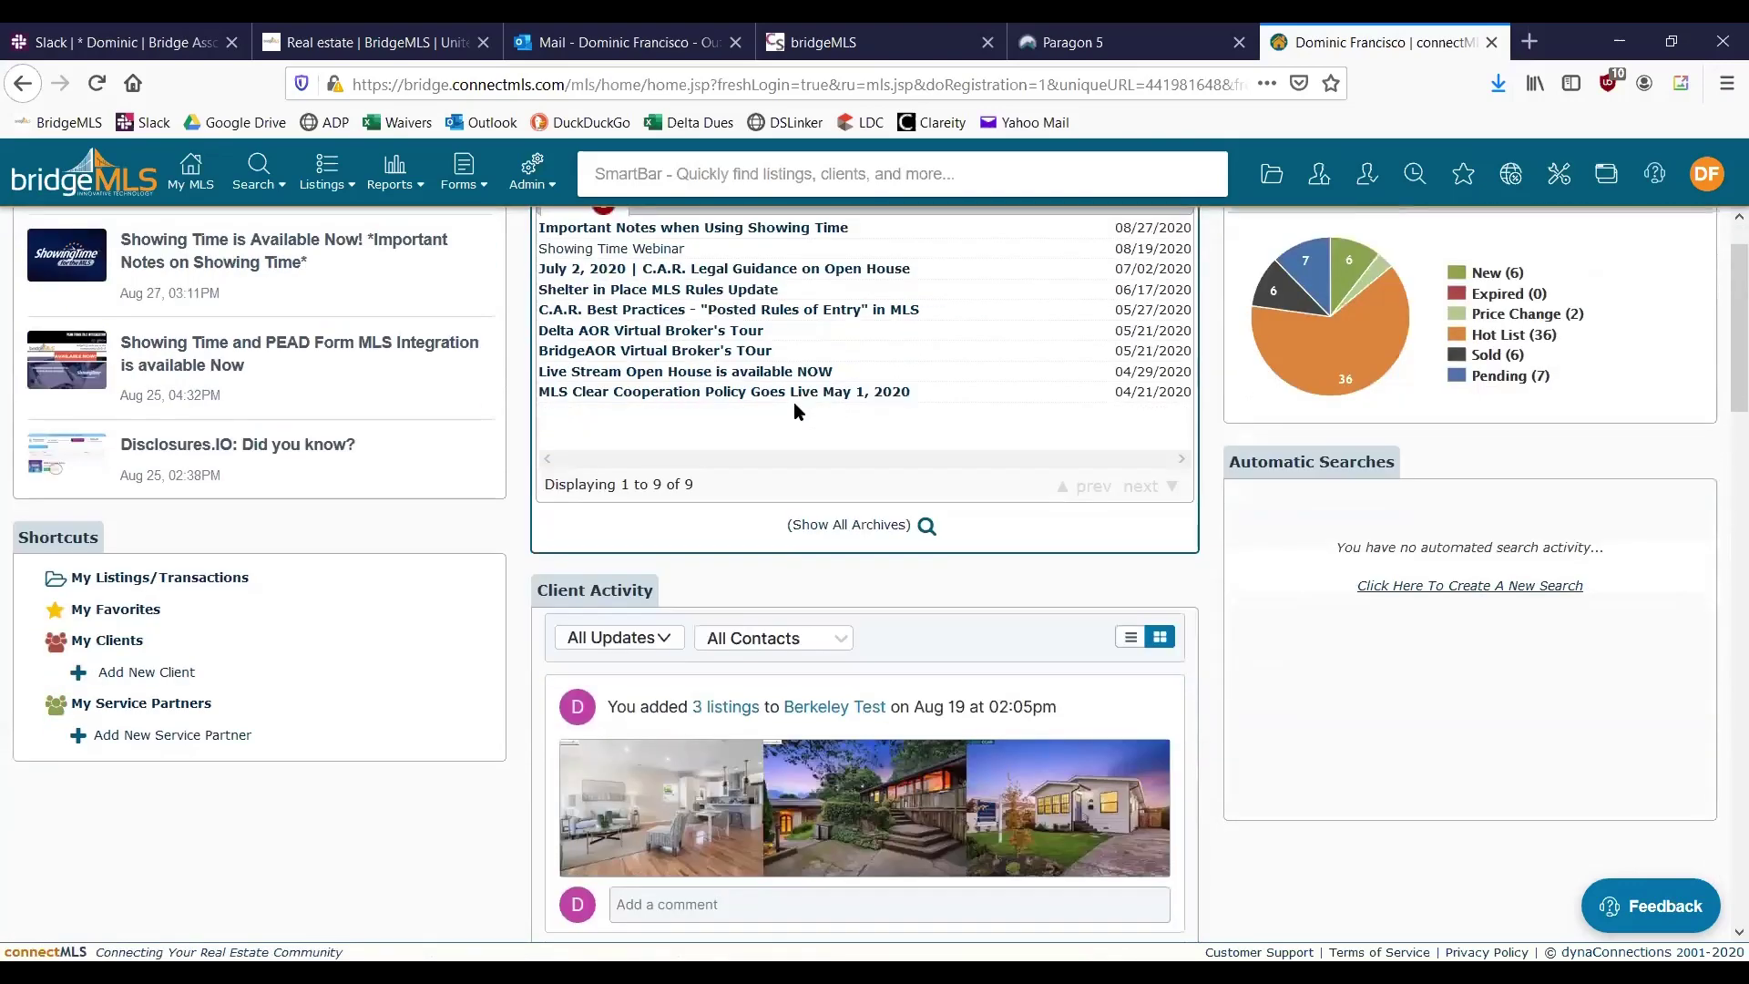
# - Drag the Market Activity panel by its header and drop it under the Automatic Searches panel
pyautogui.scroll(-2, 794, 402)
pyautogui.moveTo(631, 436); pyautogui.dragTo(102, 351)
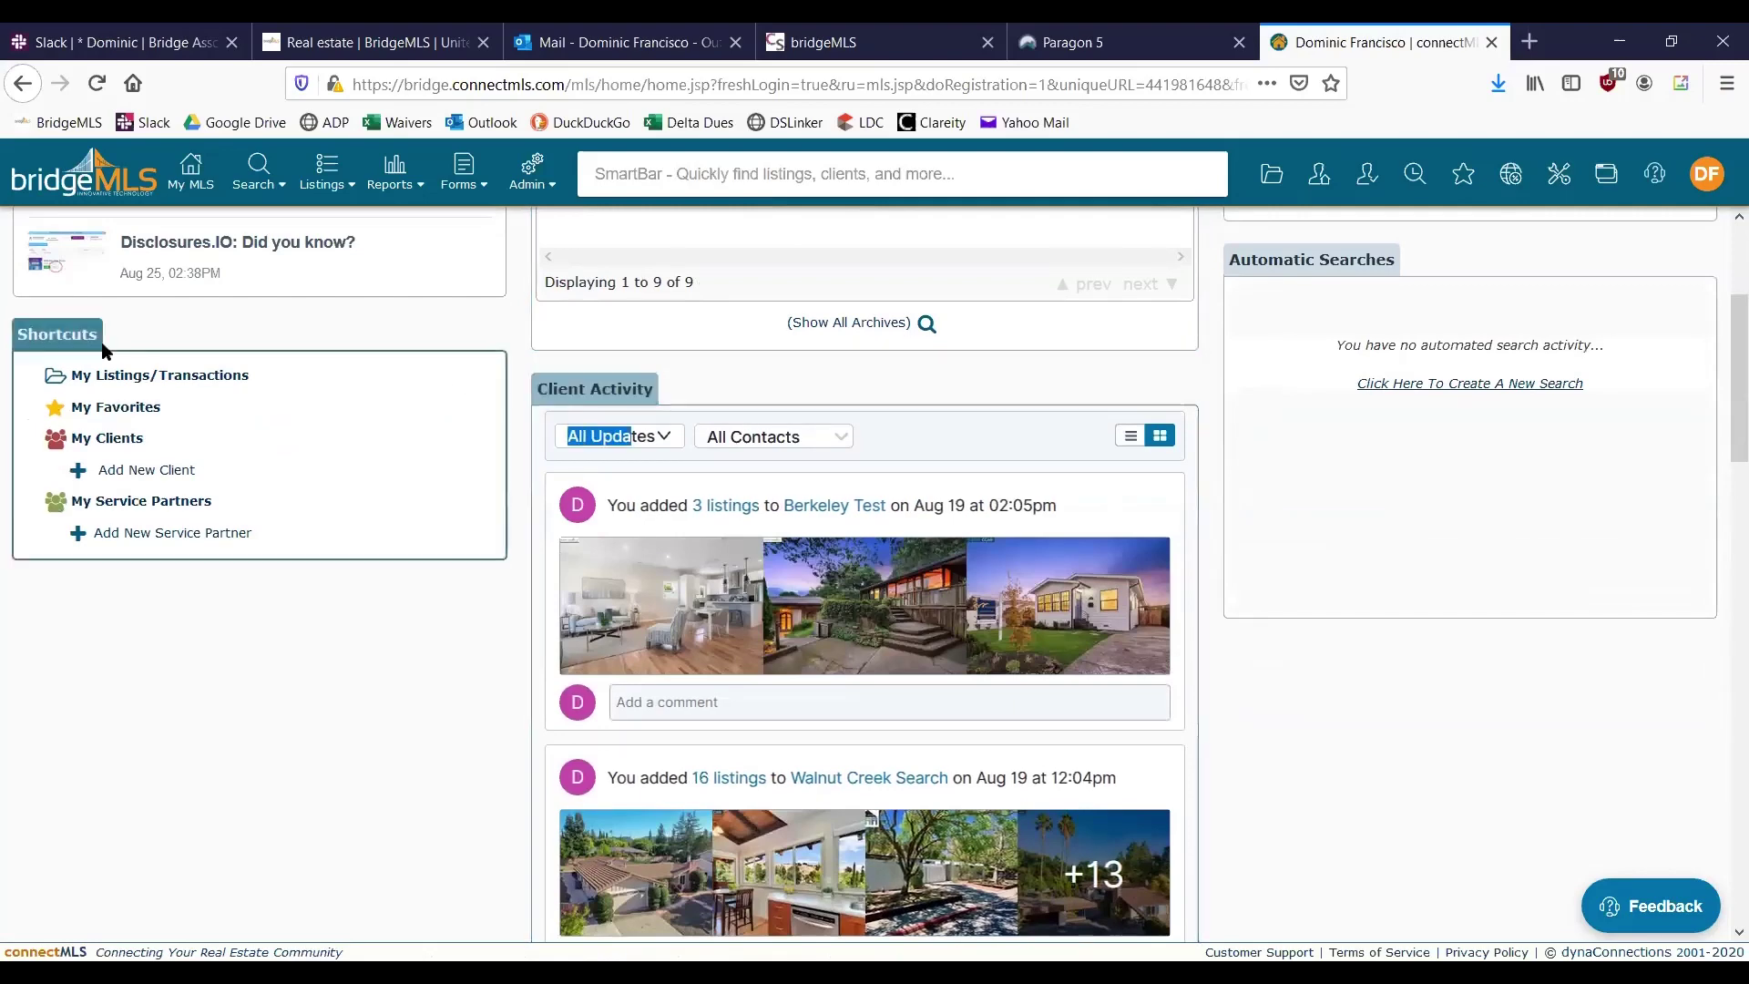
pyautogui.click(719, 383)
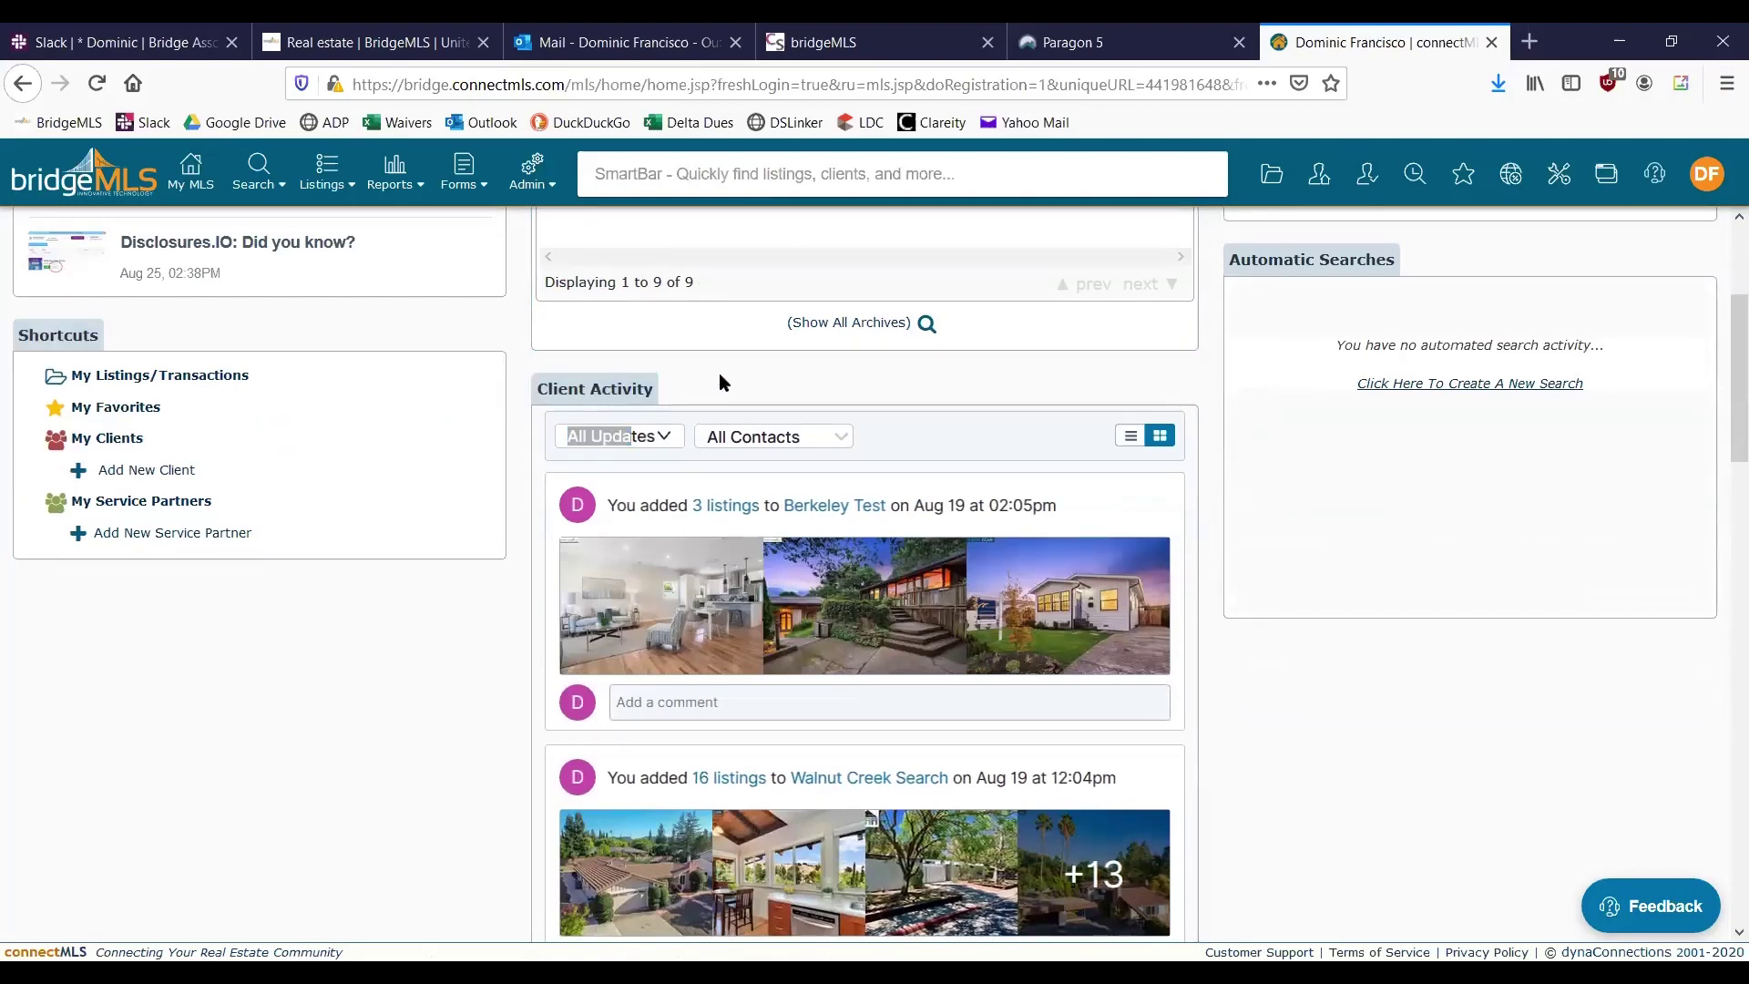
pyautogui.scroll(3, 474, 455)
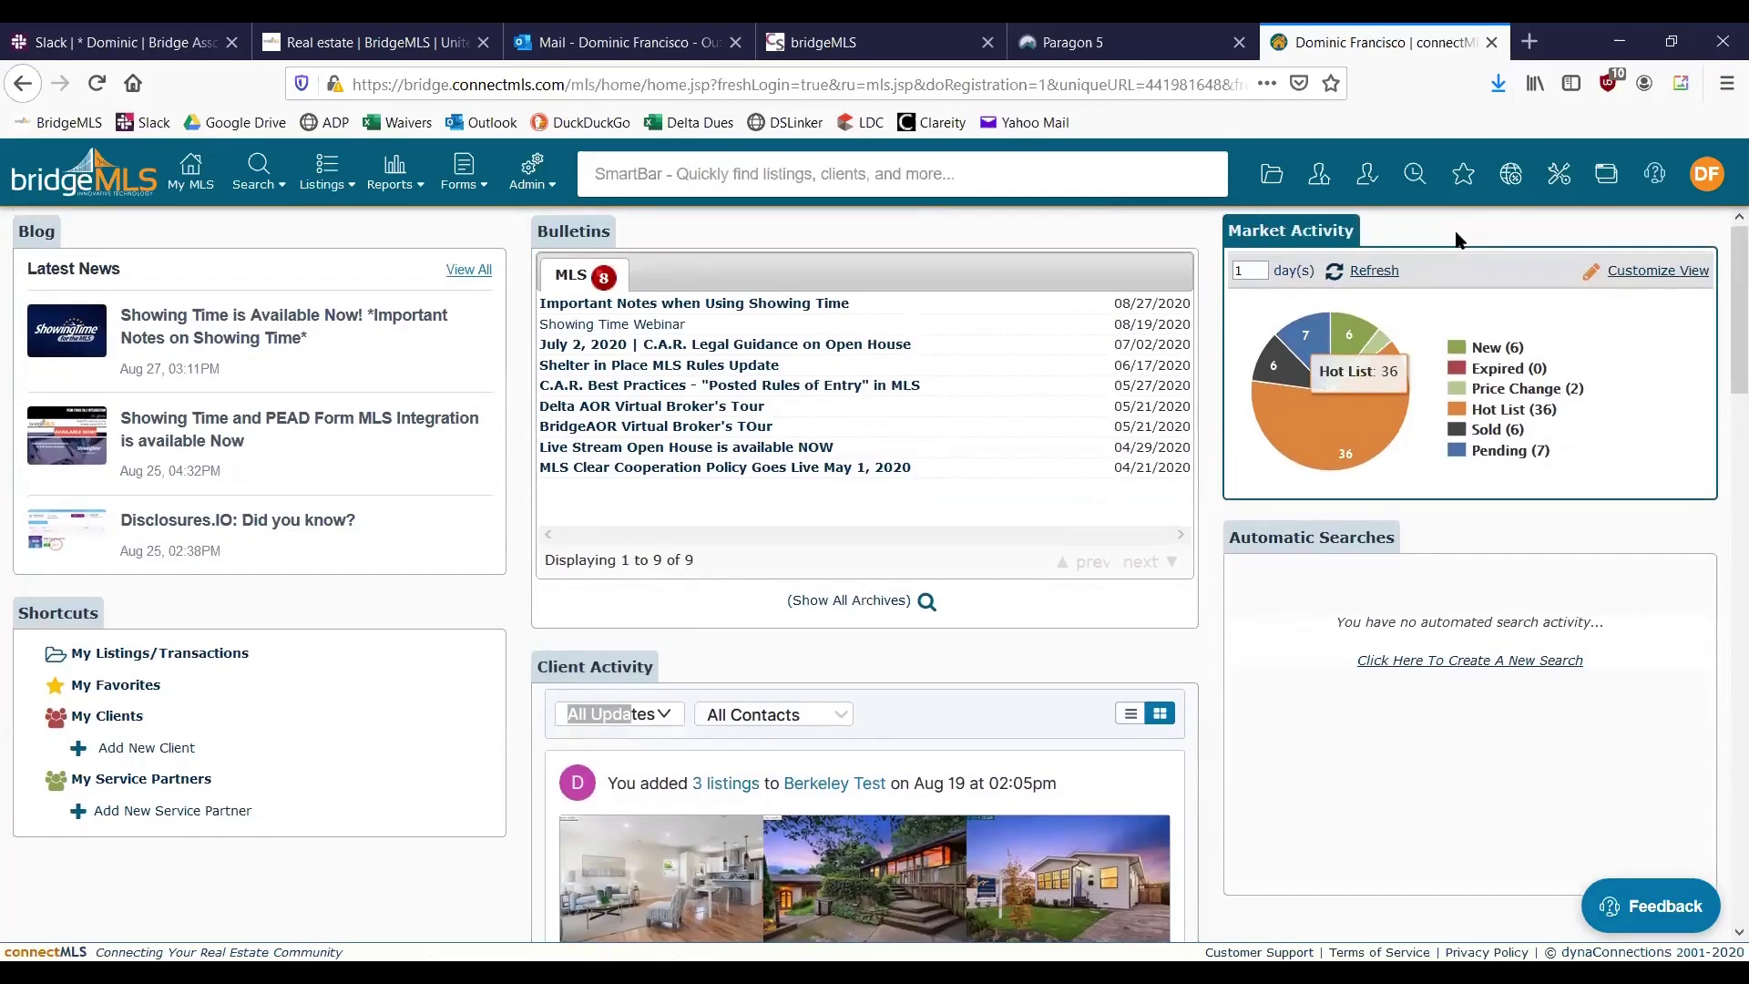
pyautogui.scroll(-2, 1367, 310)
pyautogui.scroll(2, 1339, 282)
pyautogui.moveTo(1317, 231); pyautogui.dragTo(1261, 447)
pyautogui.scroll(-3, 1348, 350)
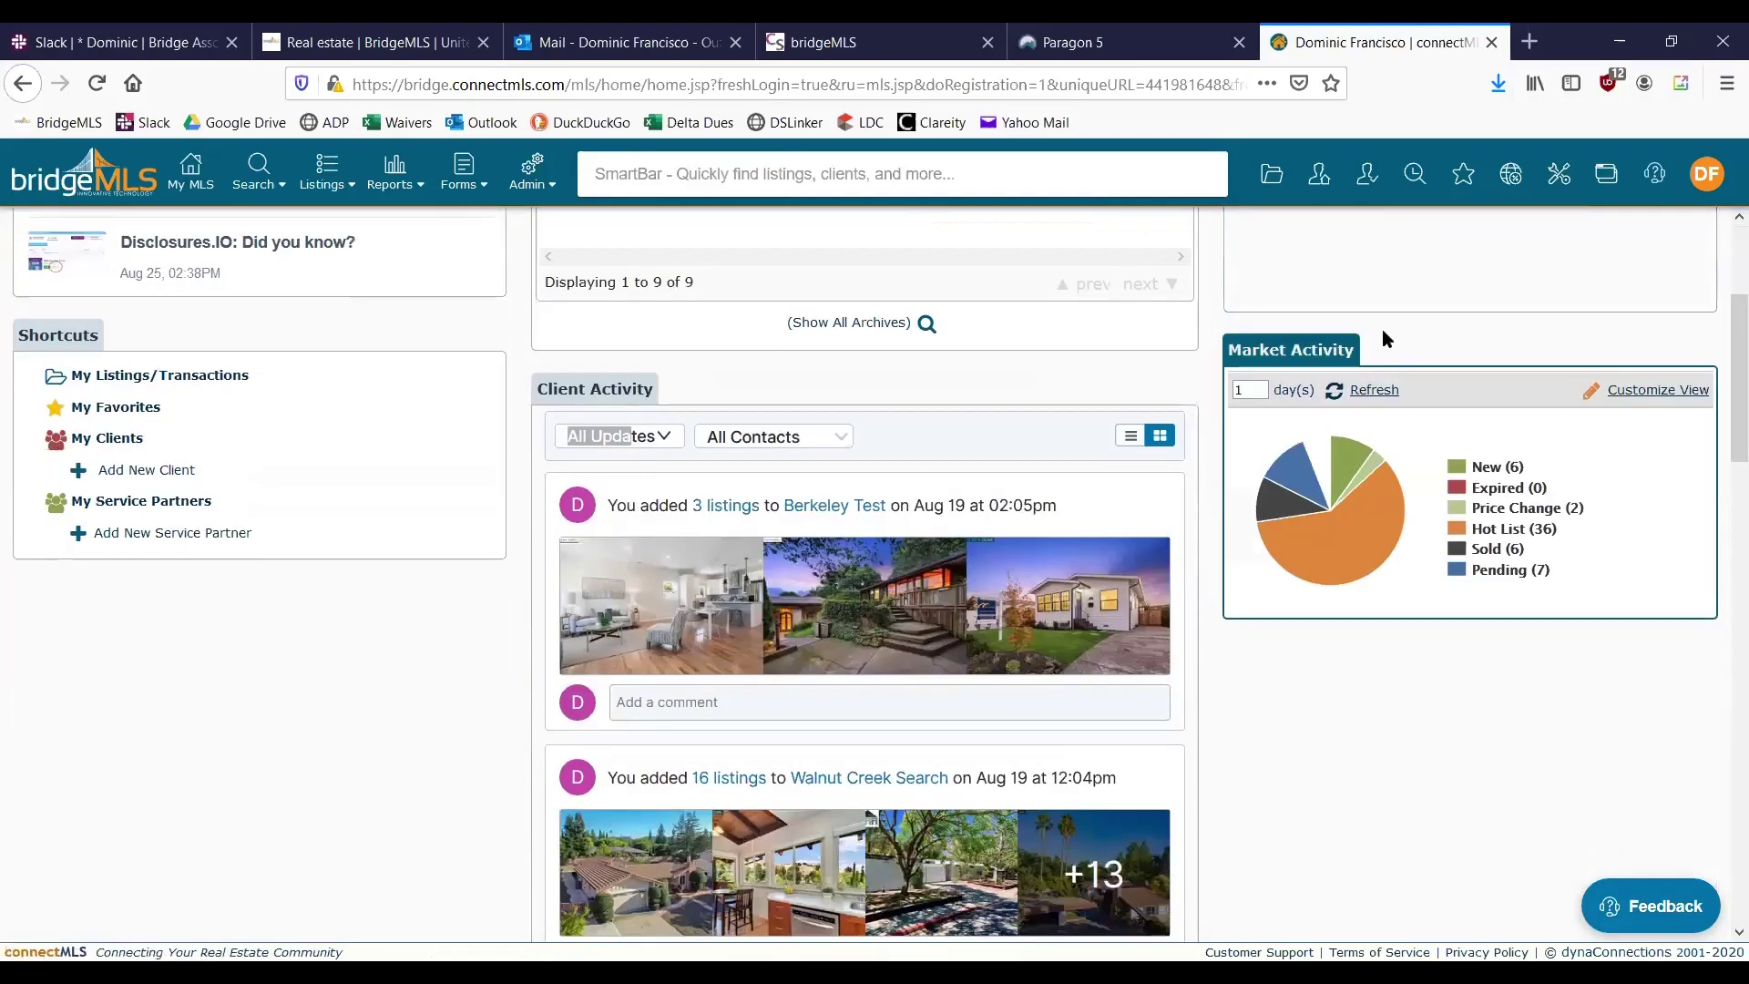
pyautogui.scroll(3, 1393, 336)
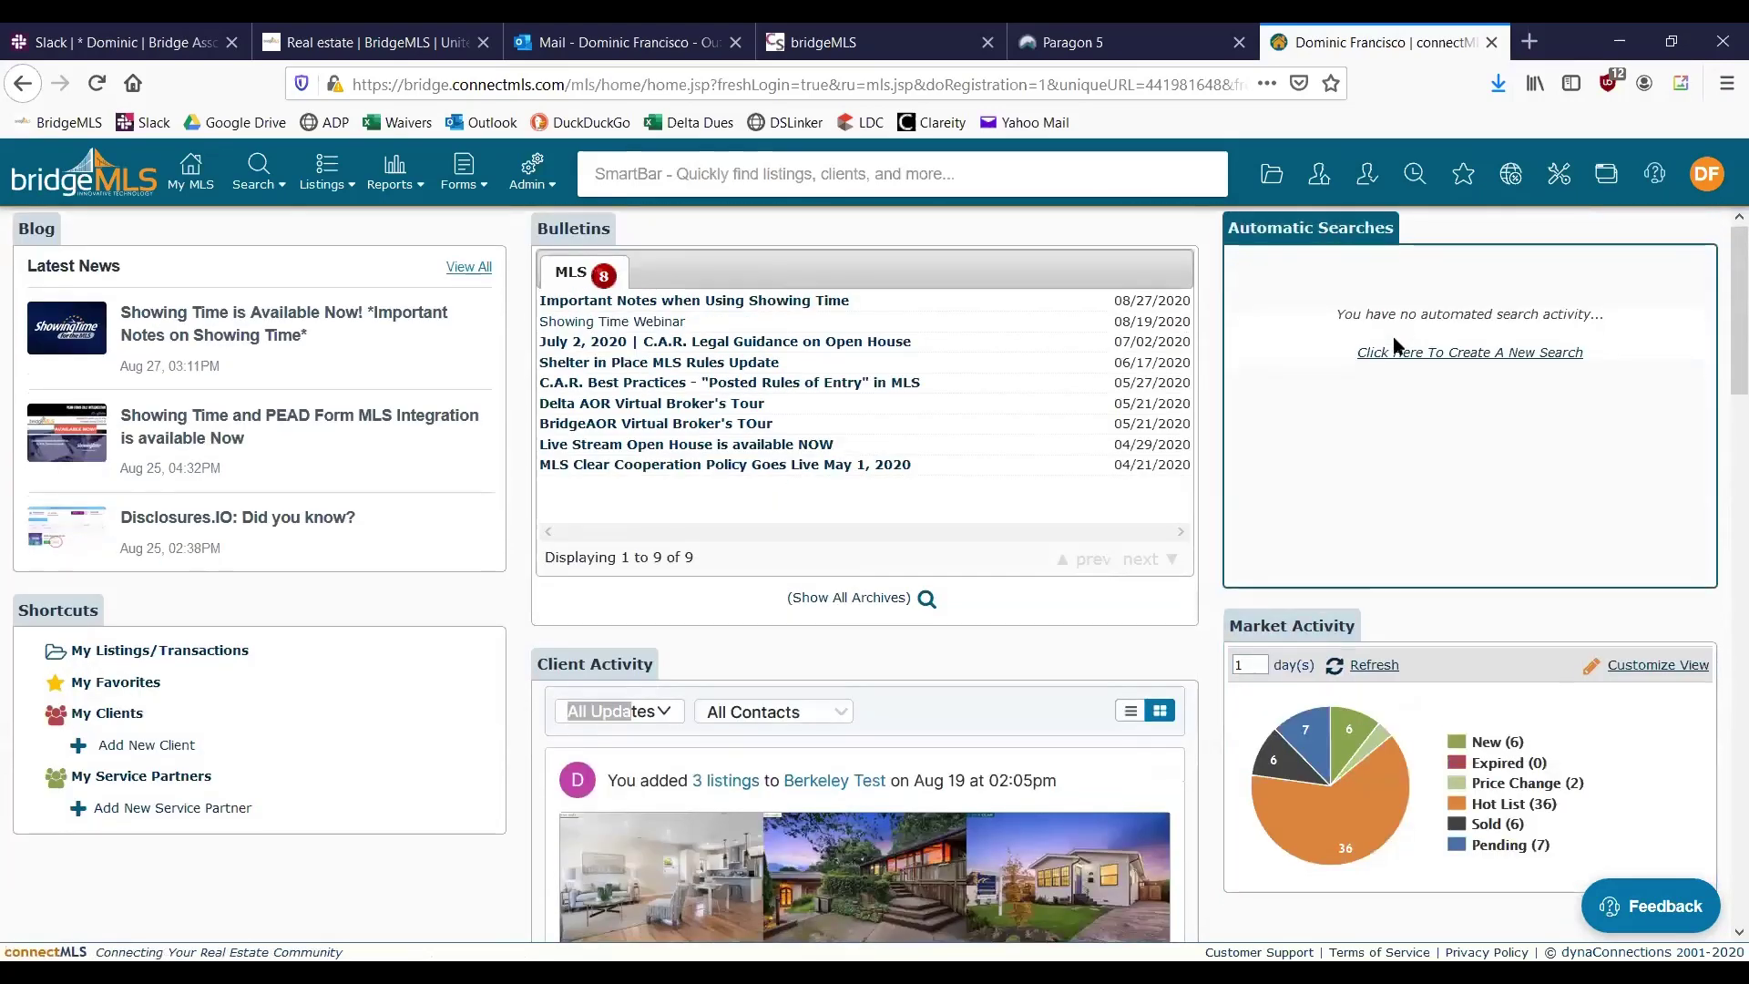
pyautogui.scroll(-3, 1386, 337)
pyautogui.scroll(1, 1315, 357)
pyautogui.scroll(3, 1315, 357)
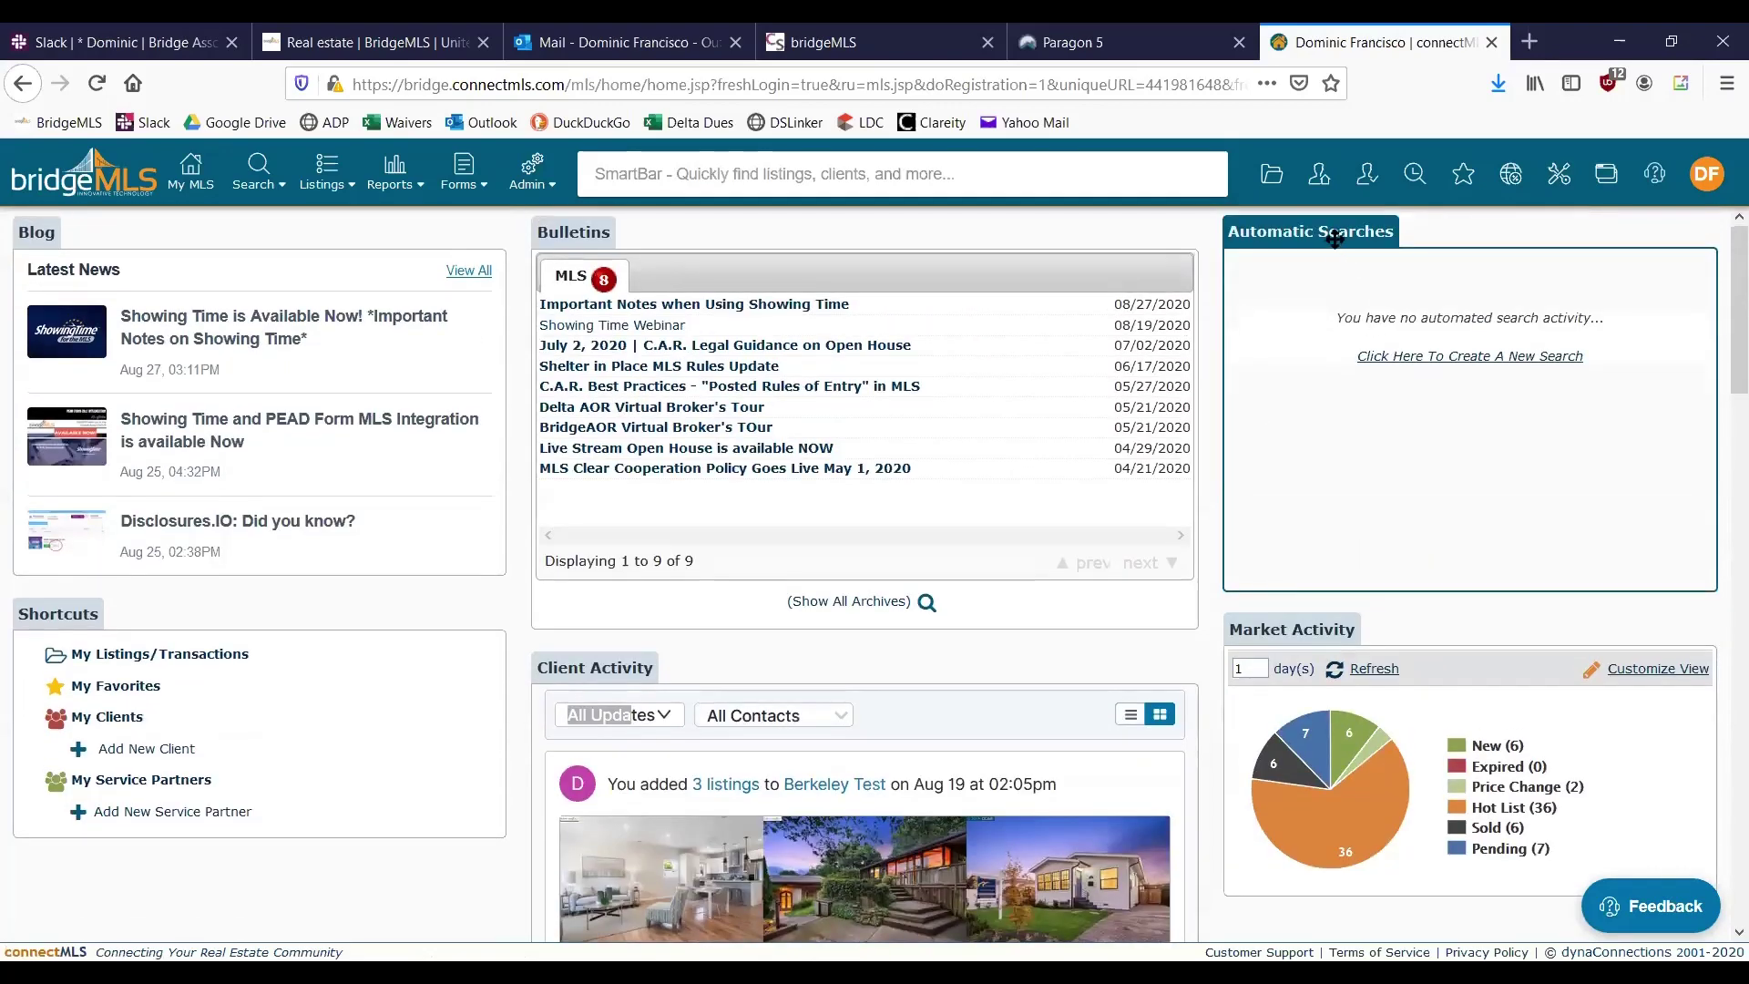
pyautogui.moveTo(1331, 238); pyautogui.dragTo(932, 303)
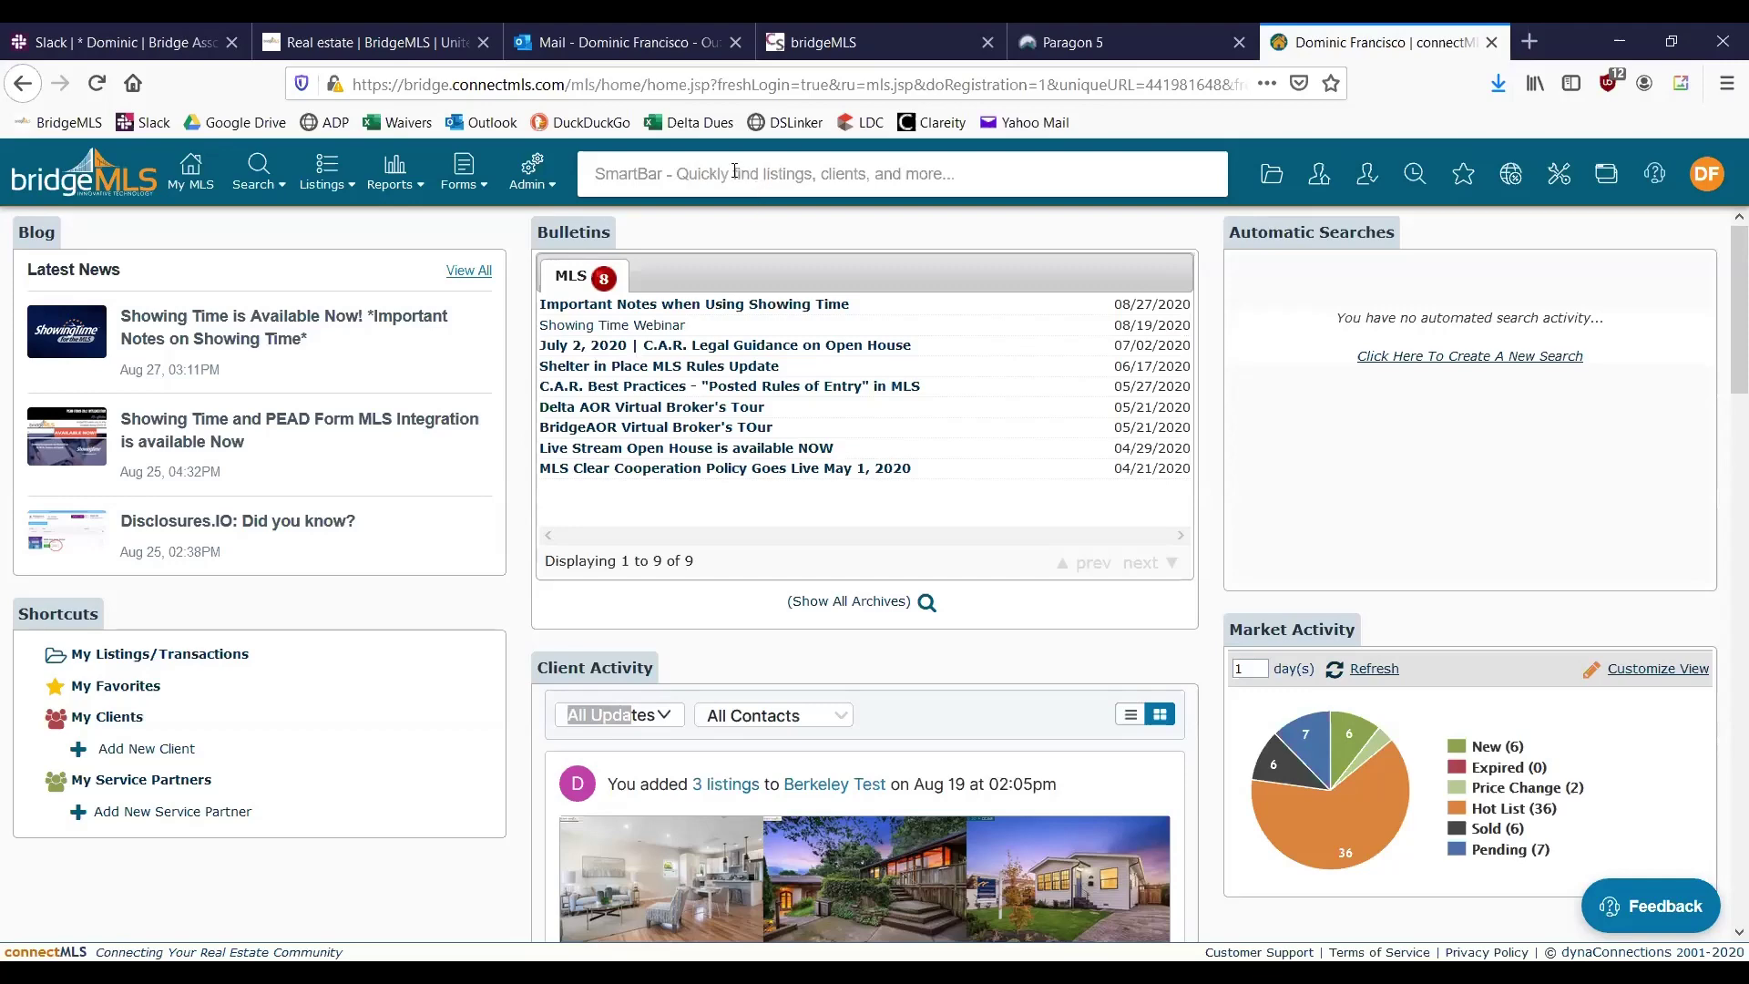
pyautogui.click(742, 171)
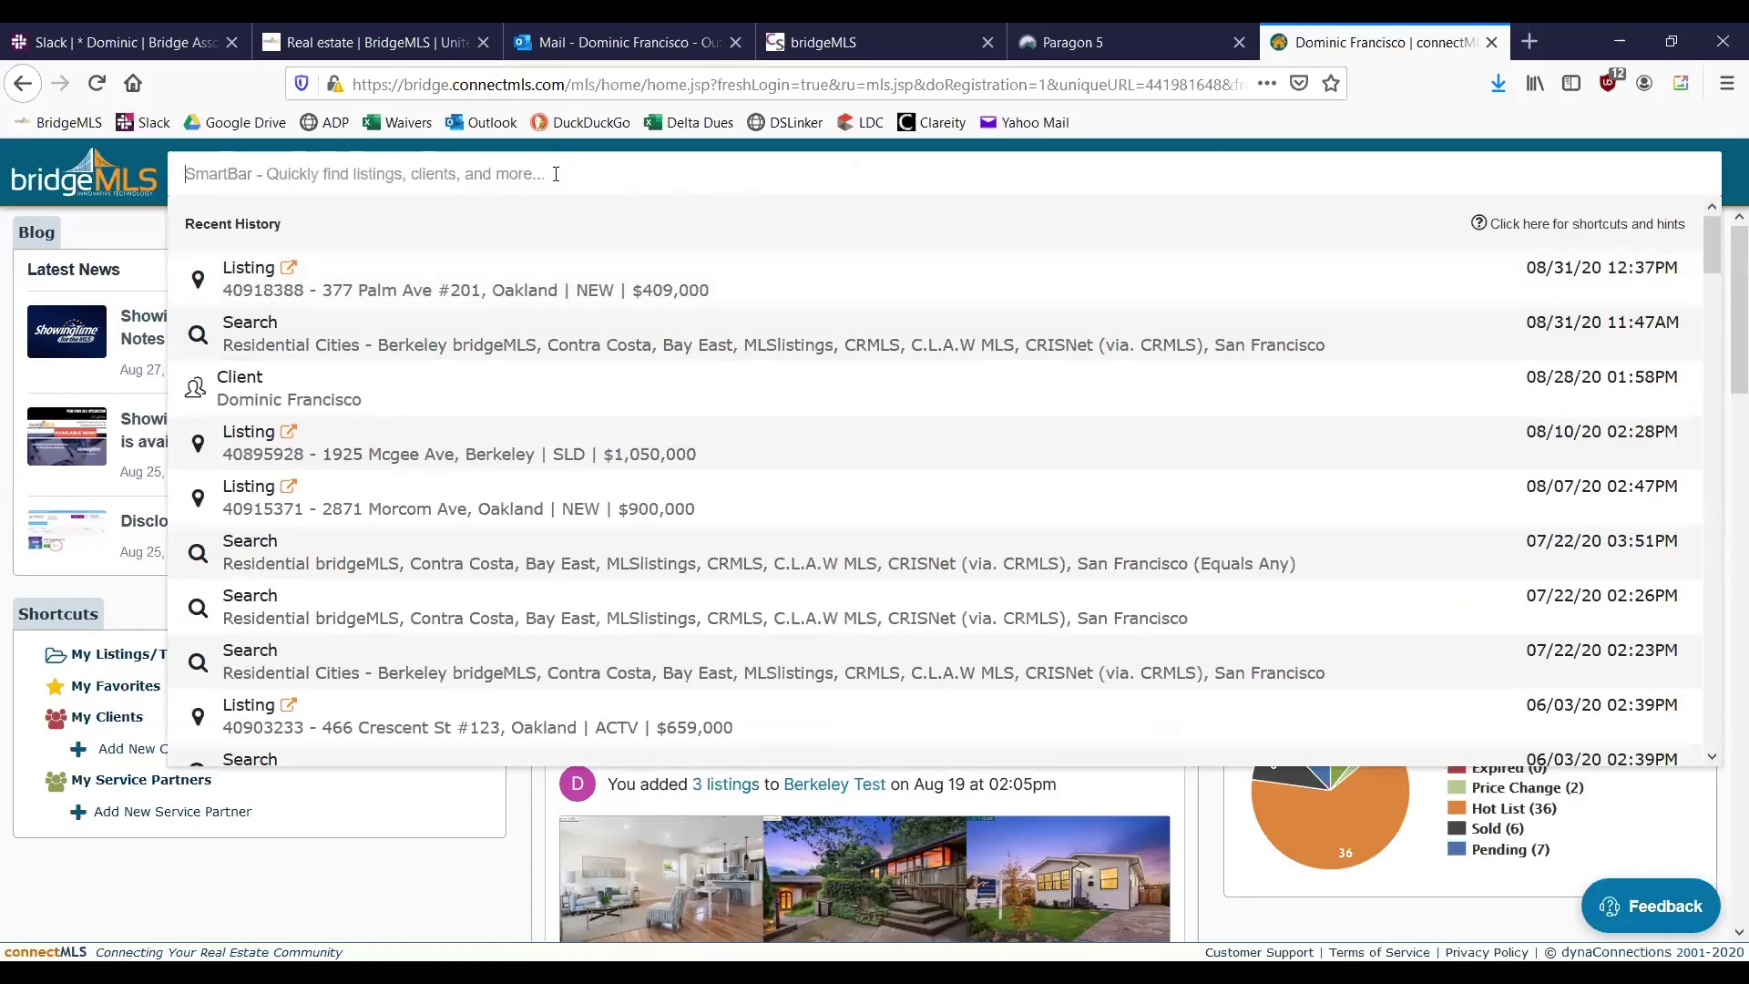
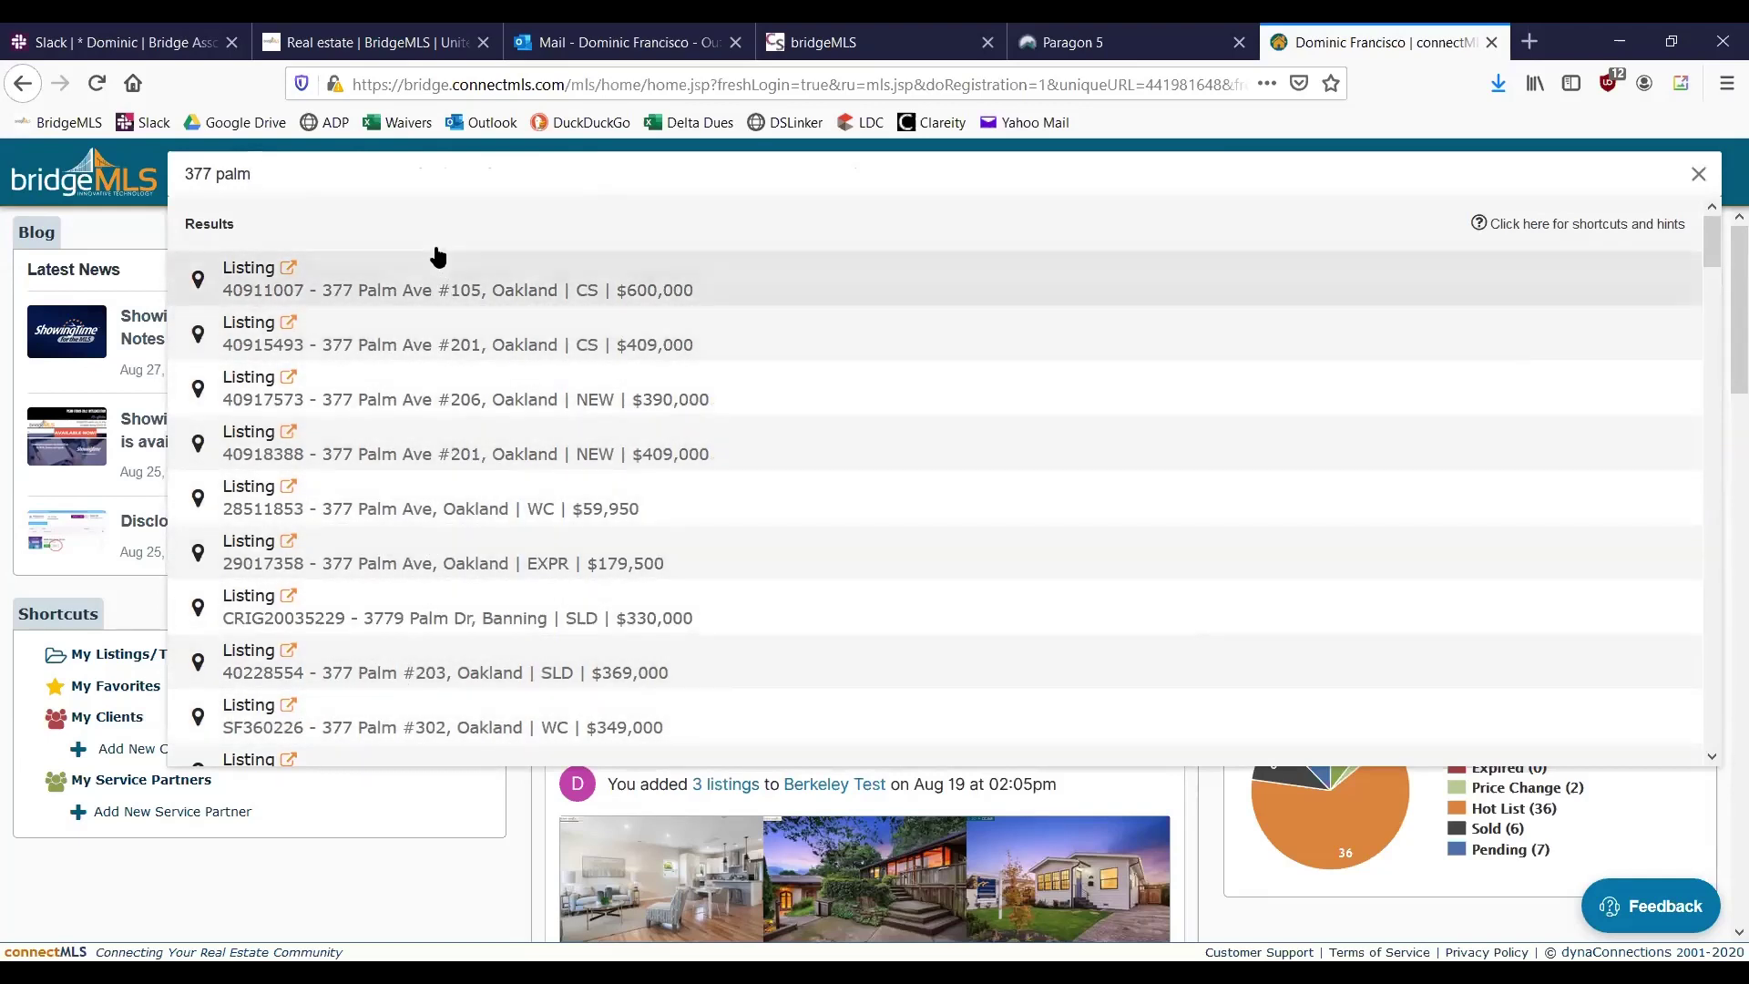
pyautogui.scroll(-10, 446, 675)
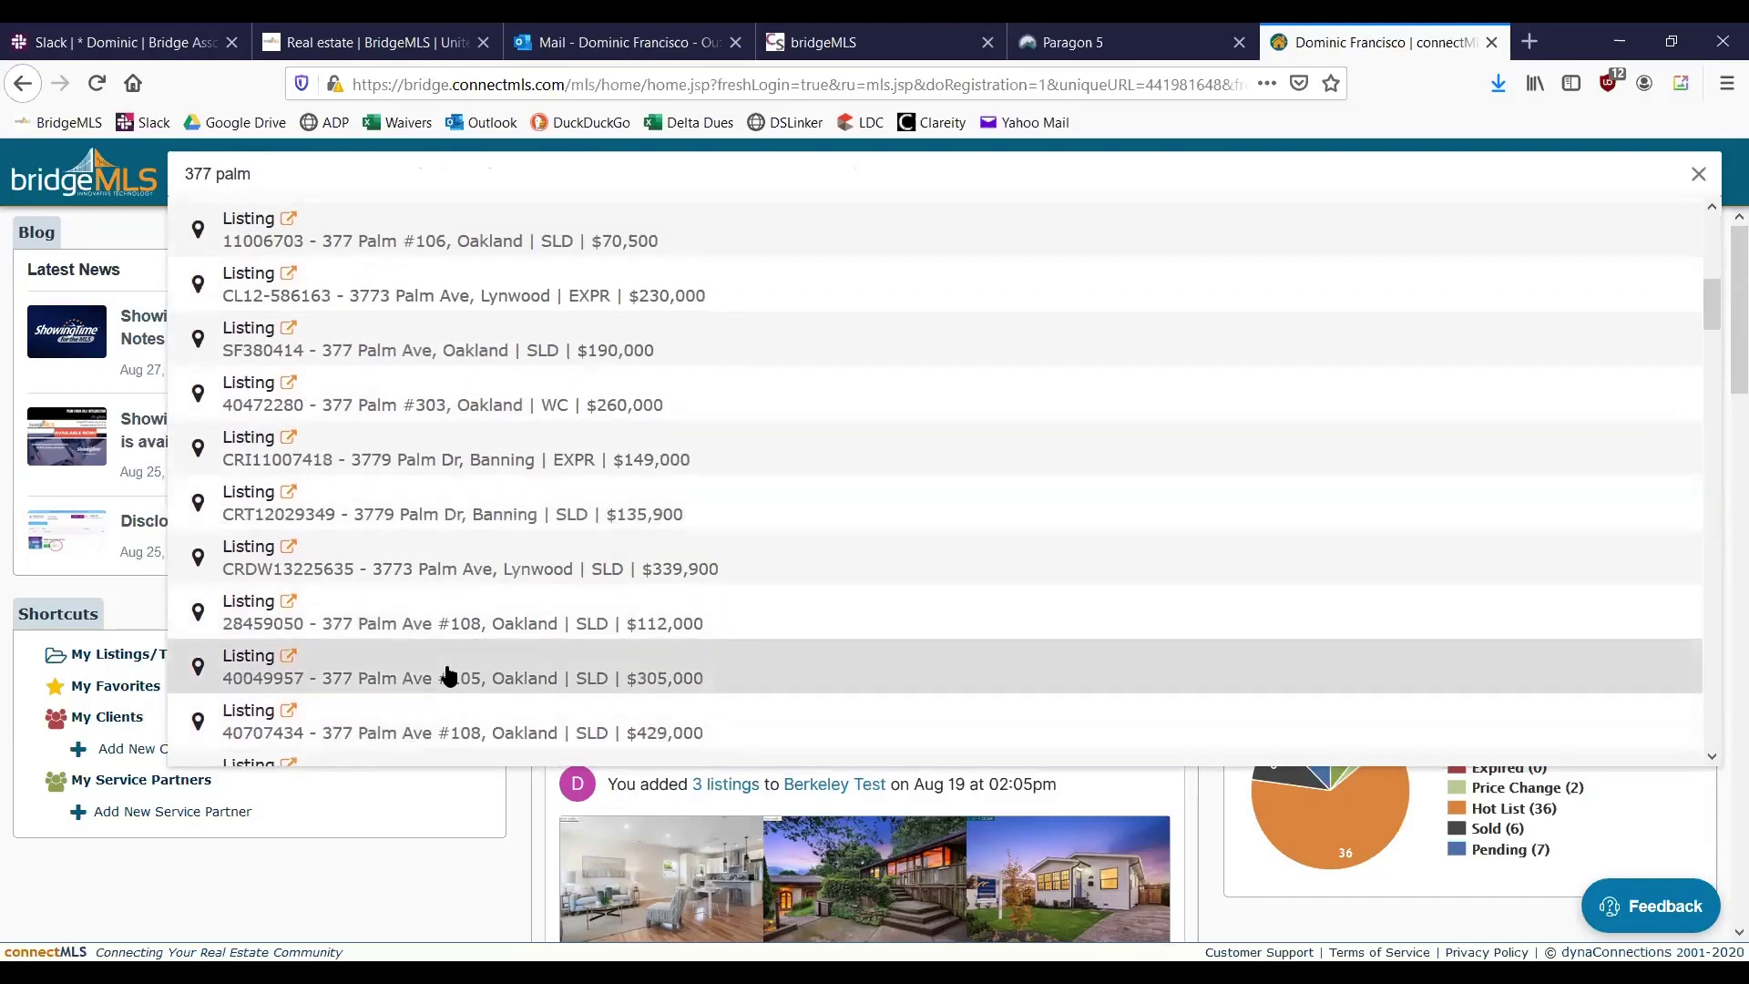
pyautogui.scroll(-7, 445, 675)
pyautogui.scroll(10, 442, 637)
pyautogui.scroll(7, 442, 592)
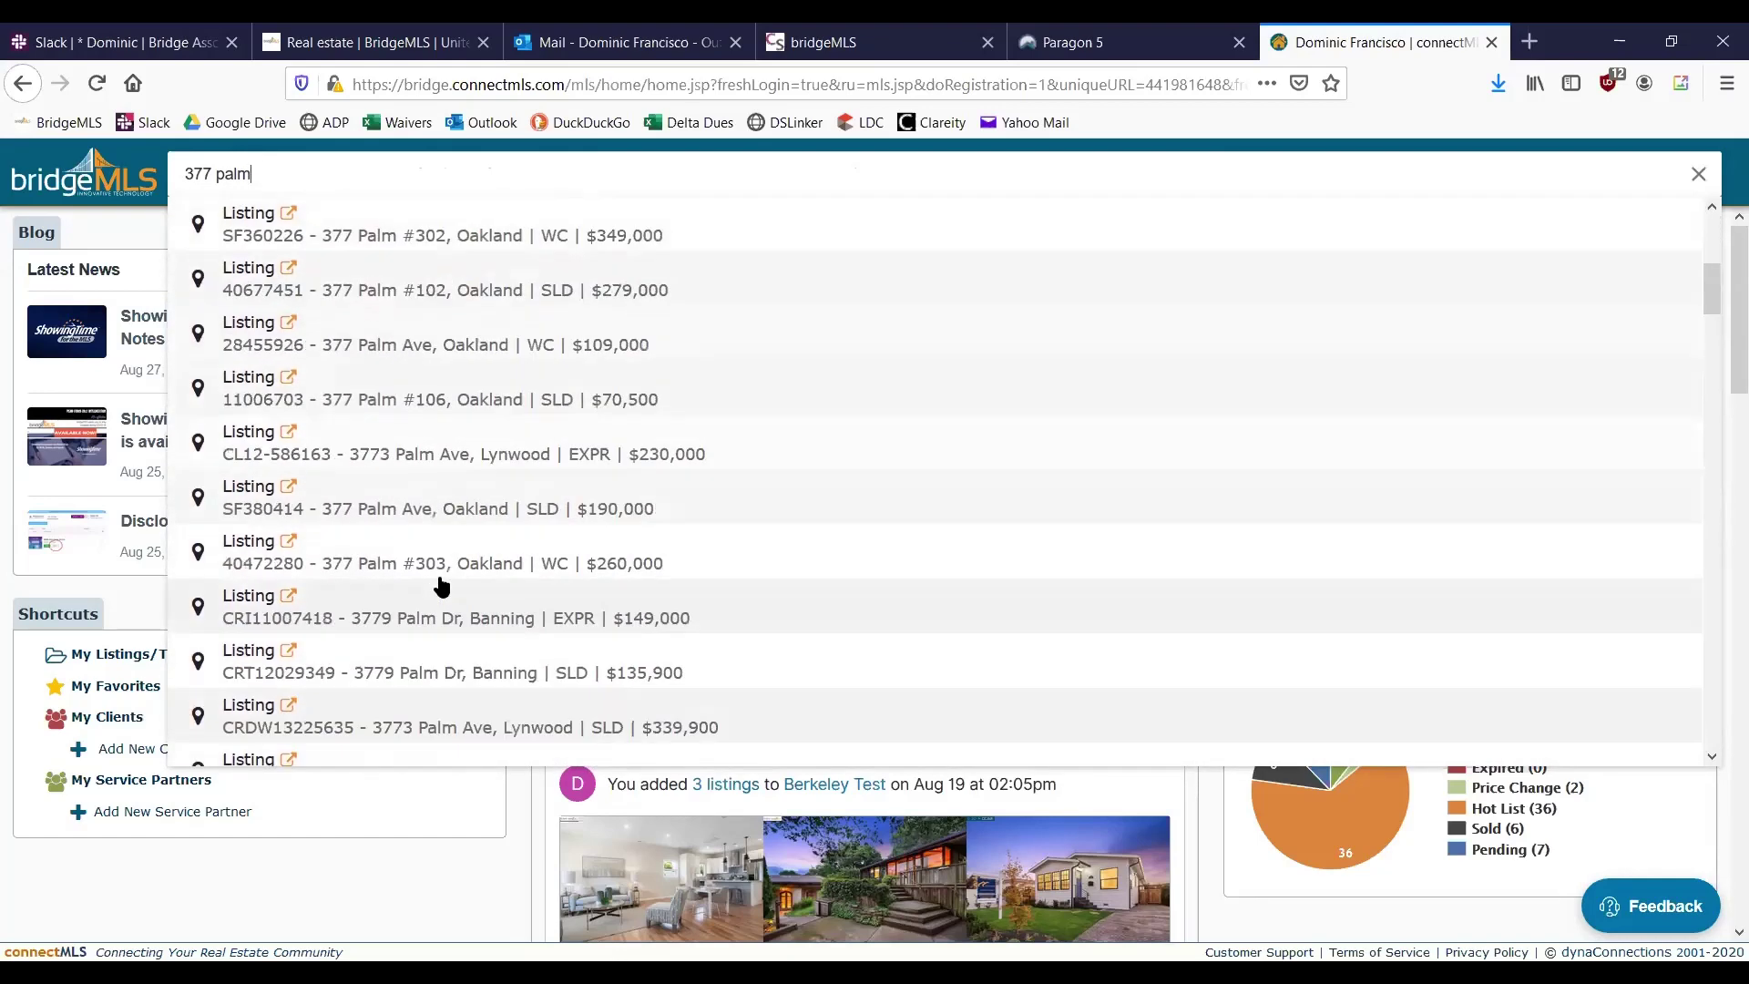
pyautogui.scroll(-9, 442, 587)
pyautogui.scroll(-15, 442, 586)
pyautogui.scroll(12, 410, 570)
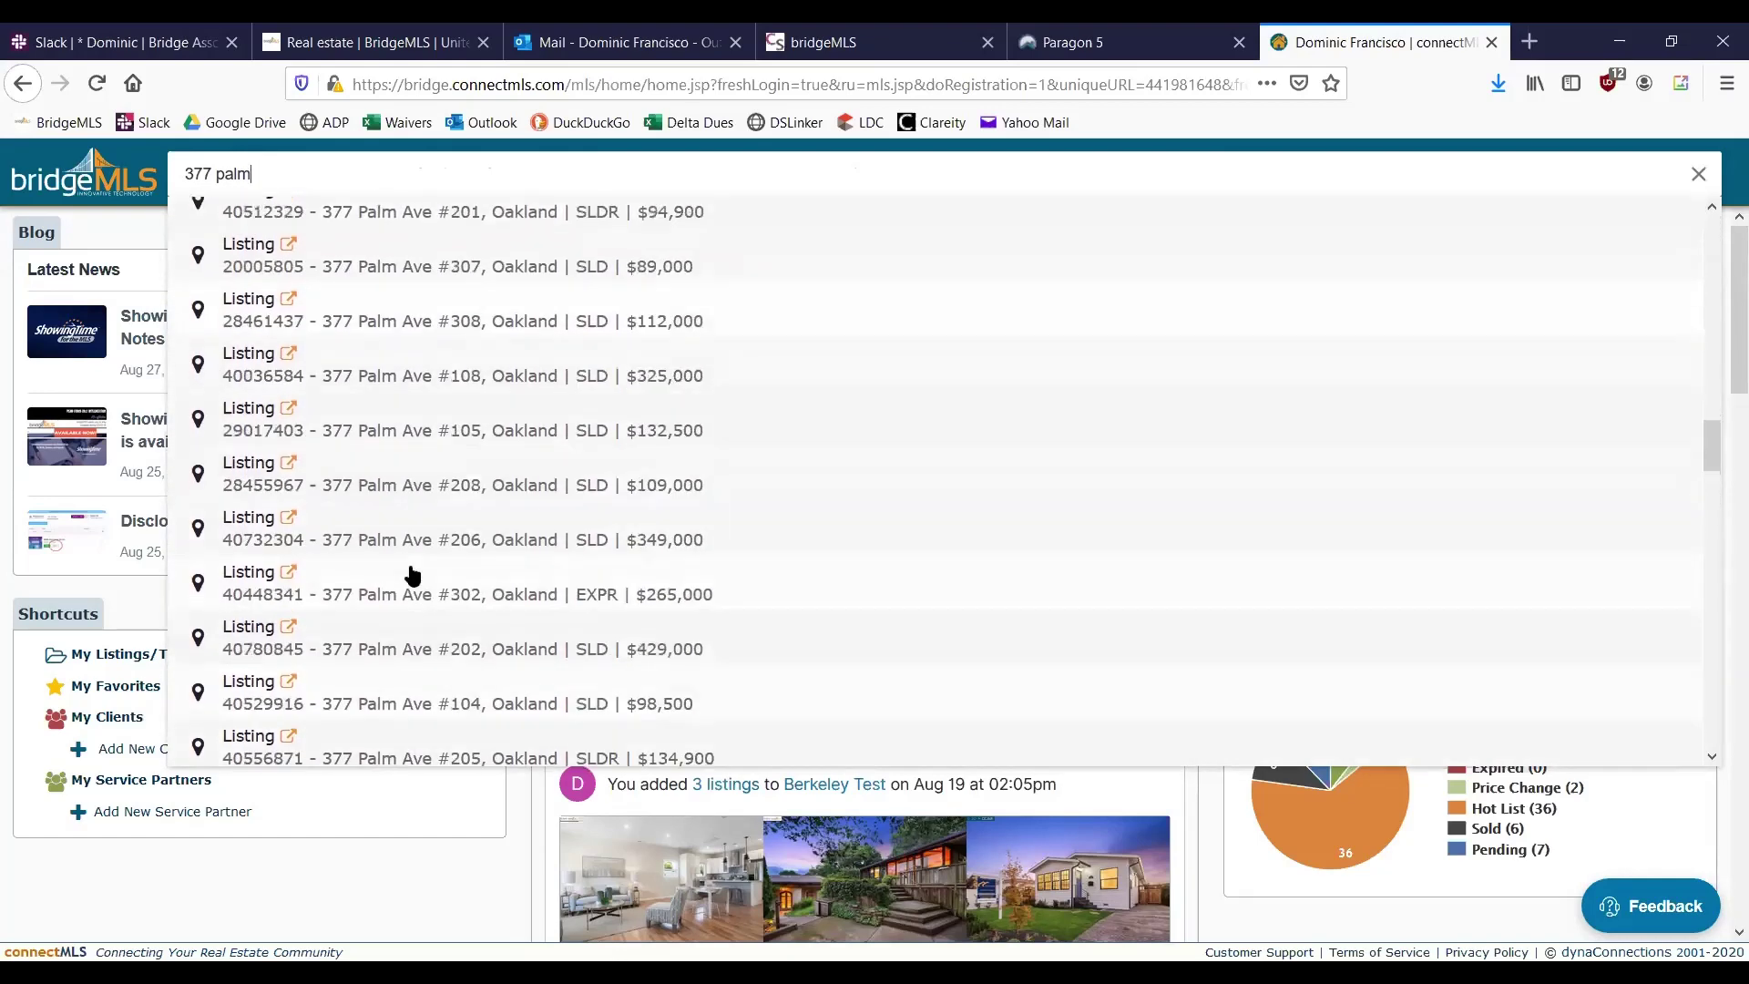
pyautogui.scroll(15, 387, 547)
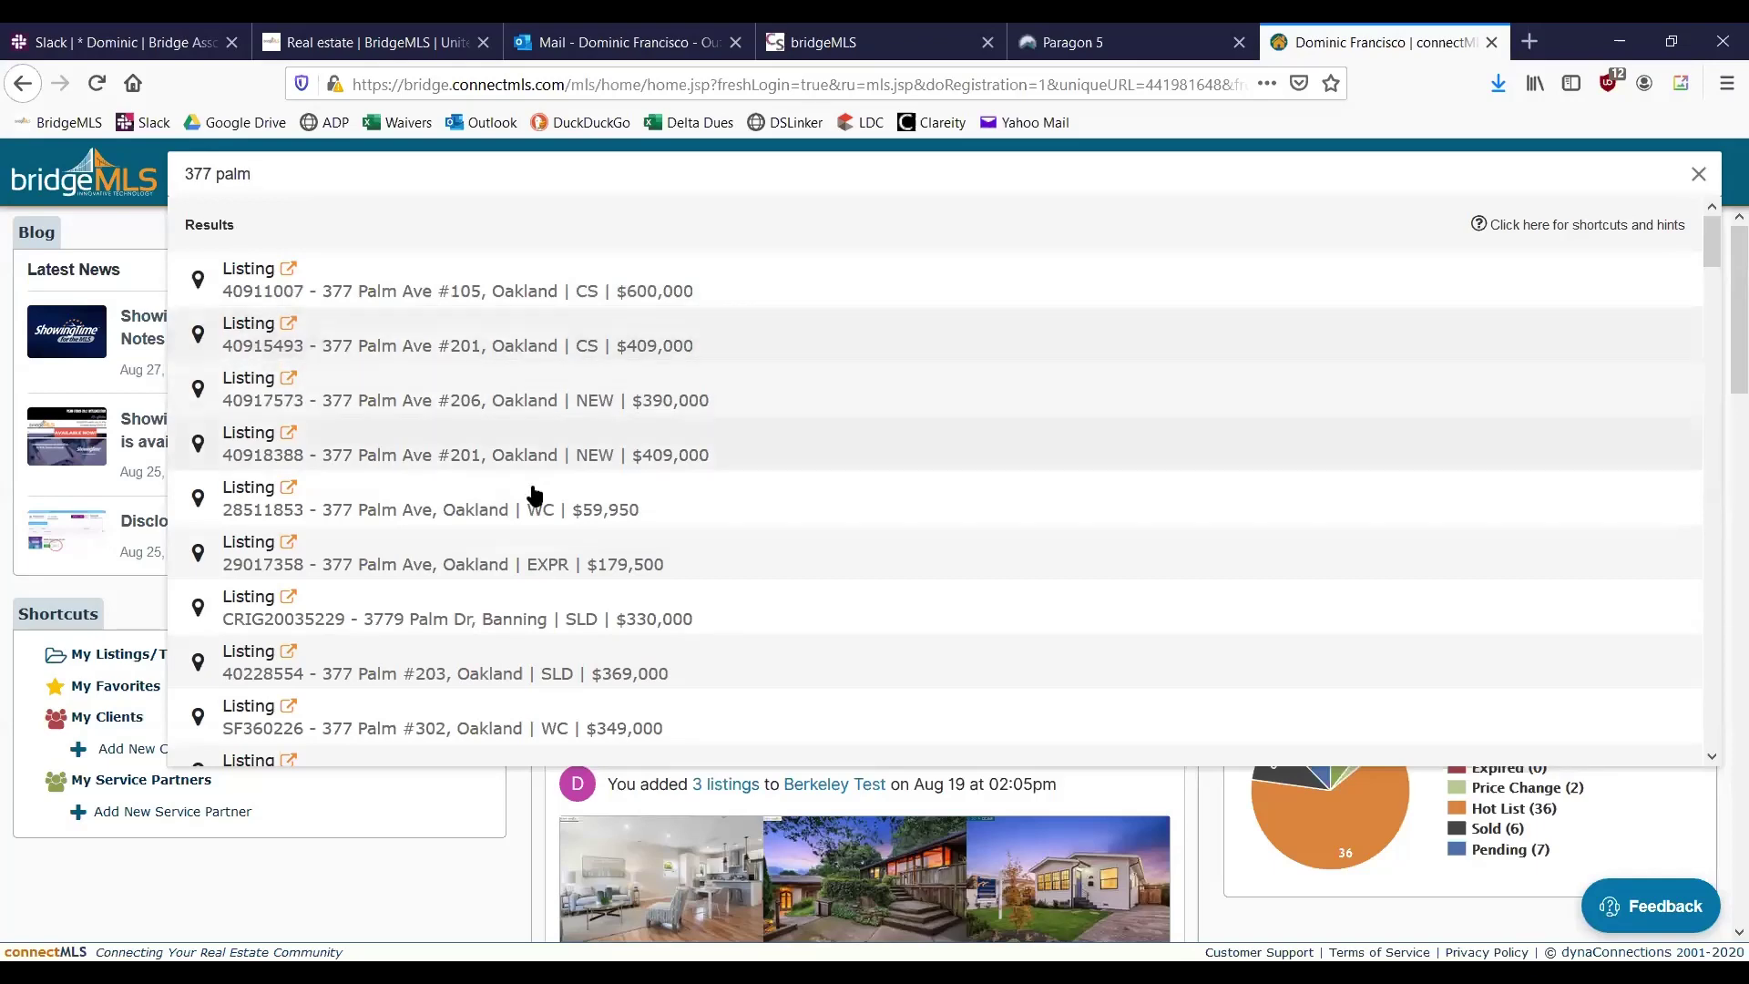
pyautogui.scroll(-5, 530, 496)
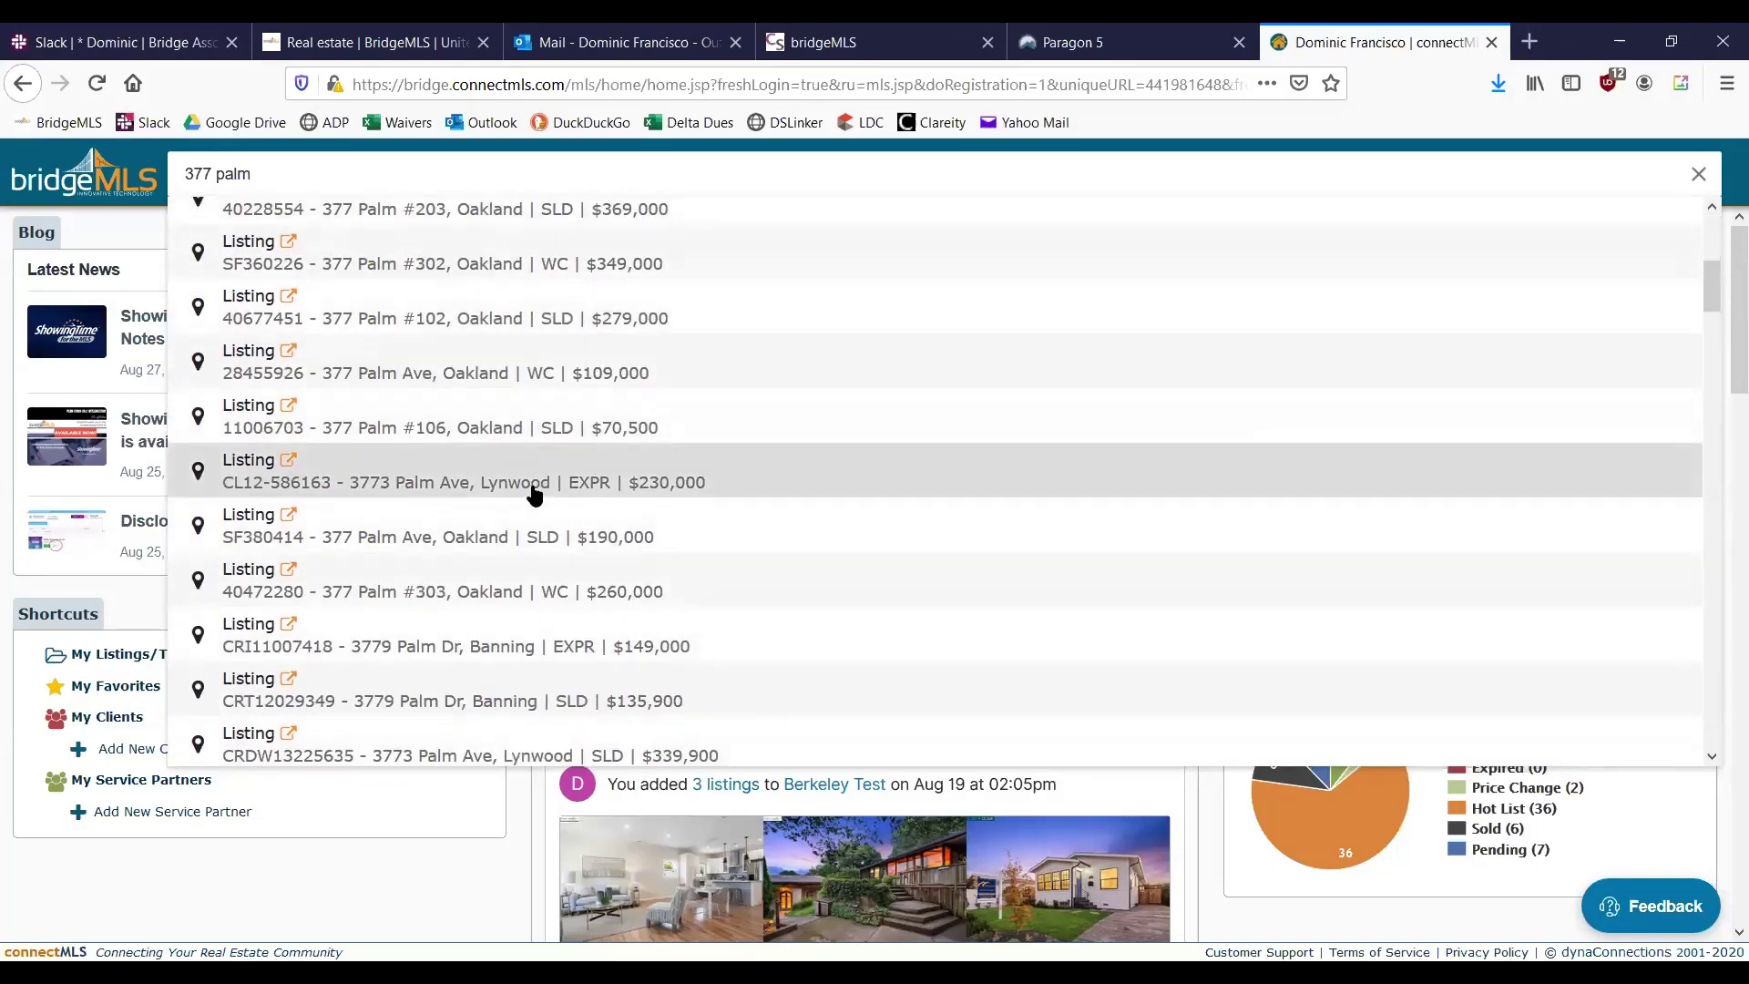
pyautogui.scroll(-4, 533, 493)
pyautogui.scroll(7, 534, 493)
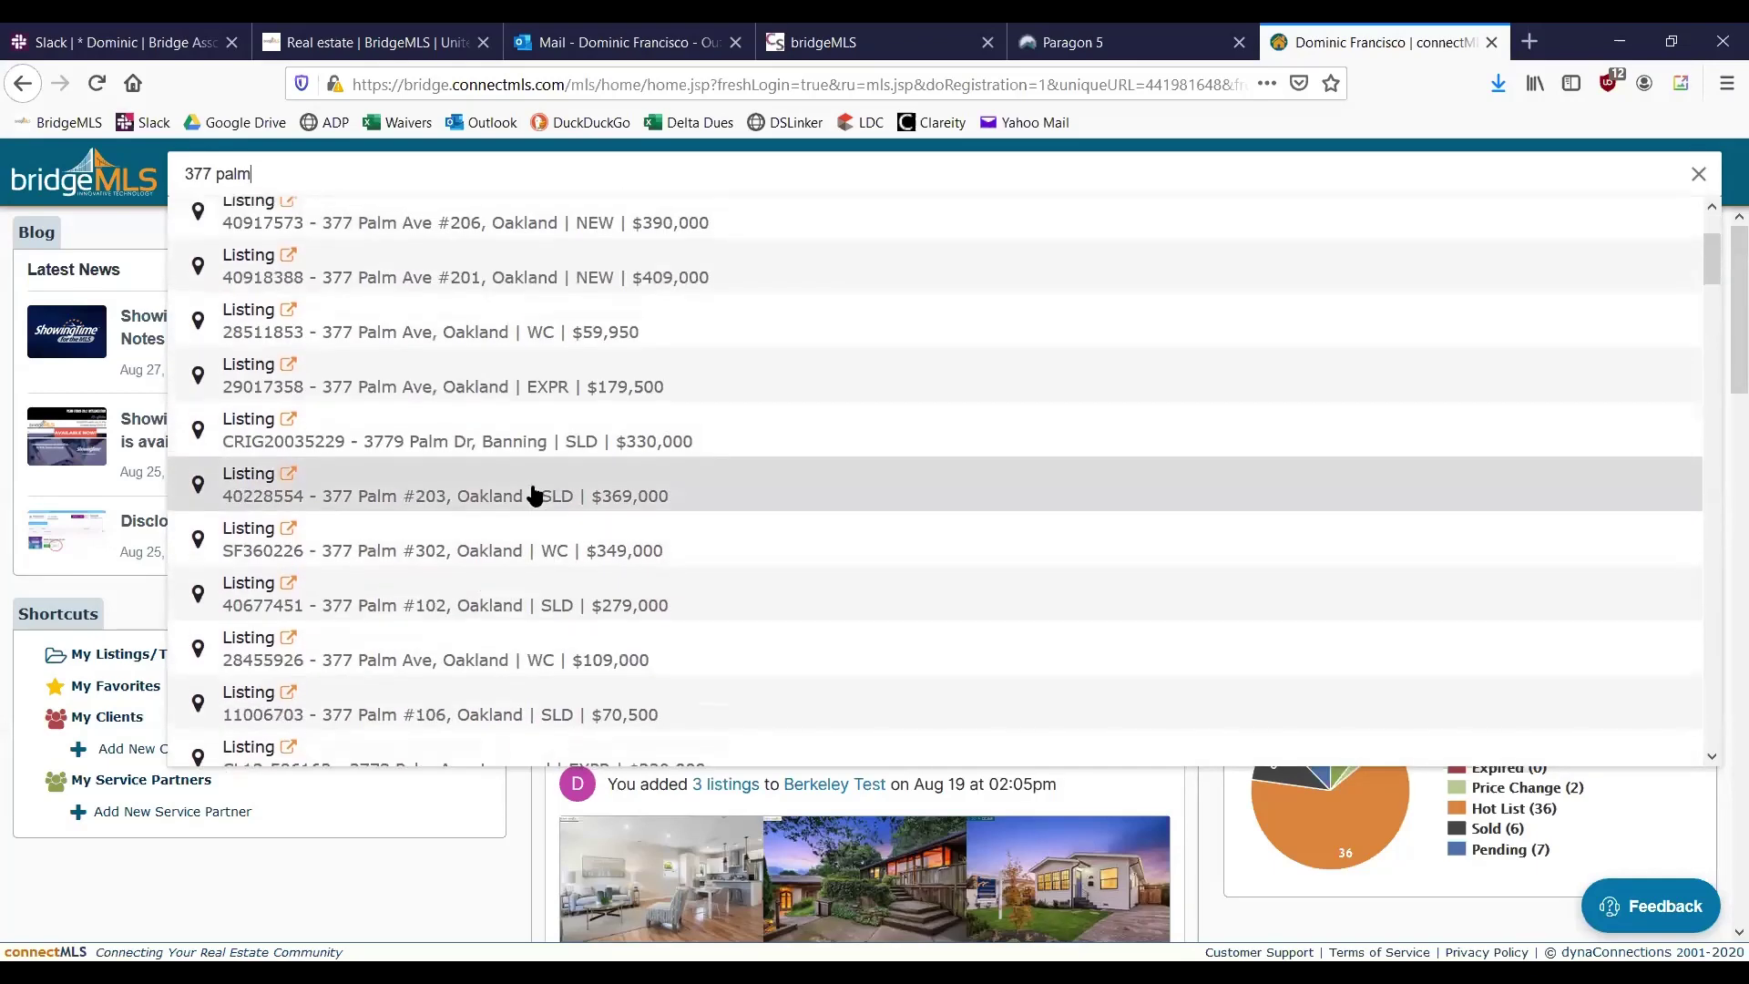
pyautogui.scroll(3, 533, 493)
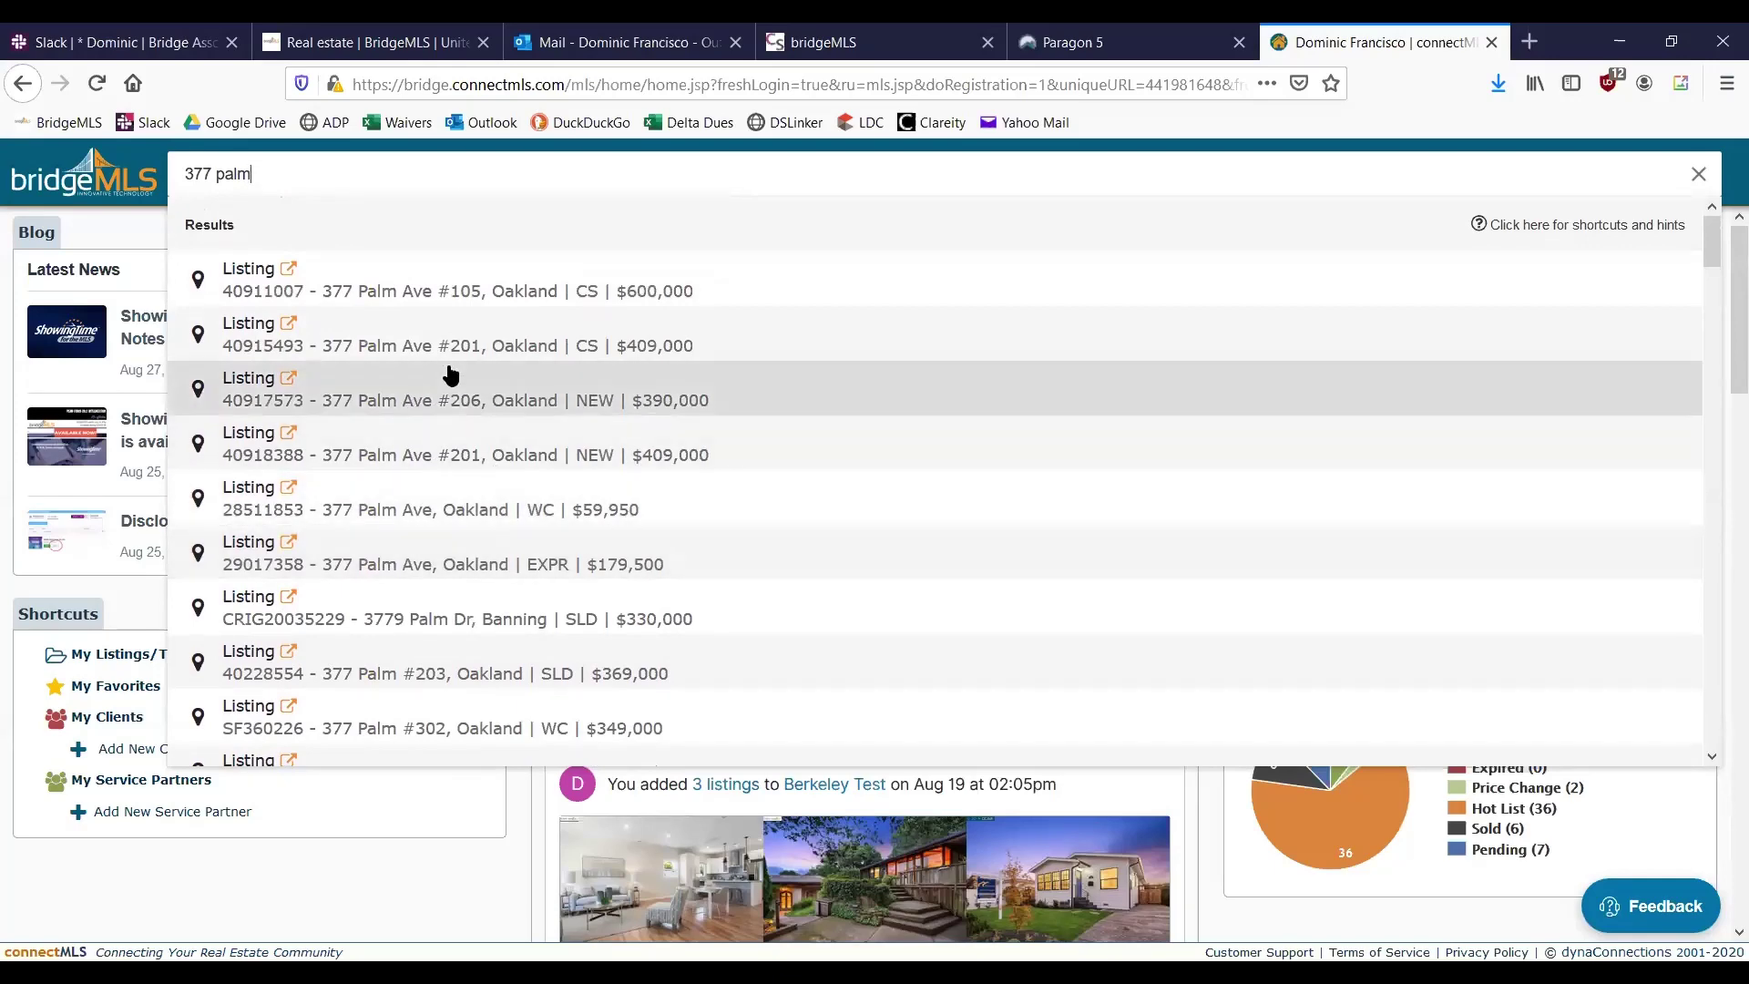
pyautogui.scroll(-5, 451, 375)
pyautogui.scroll(-5, 449, 418)
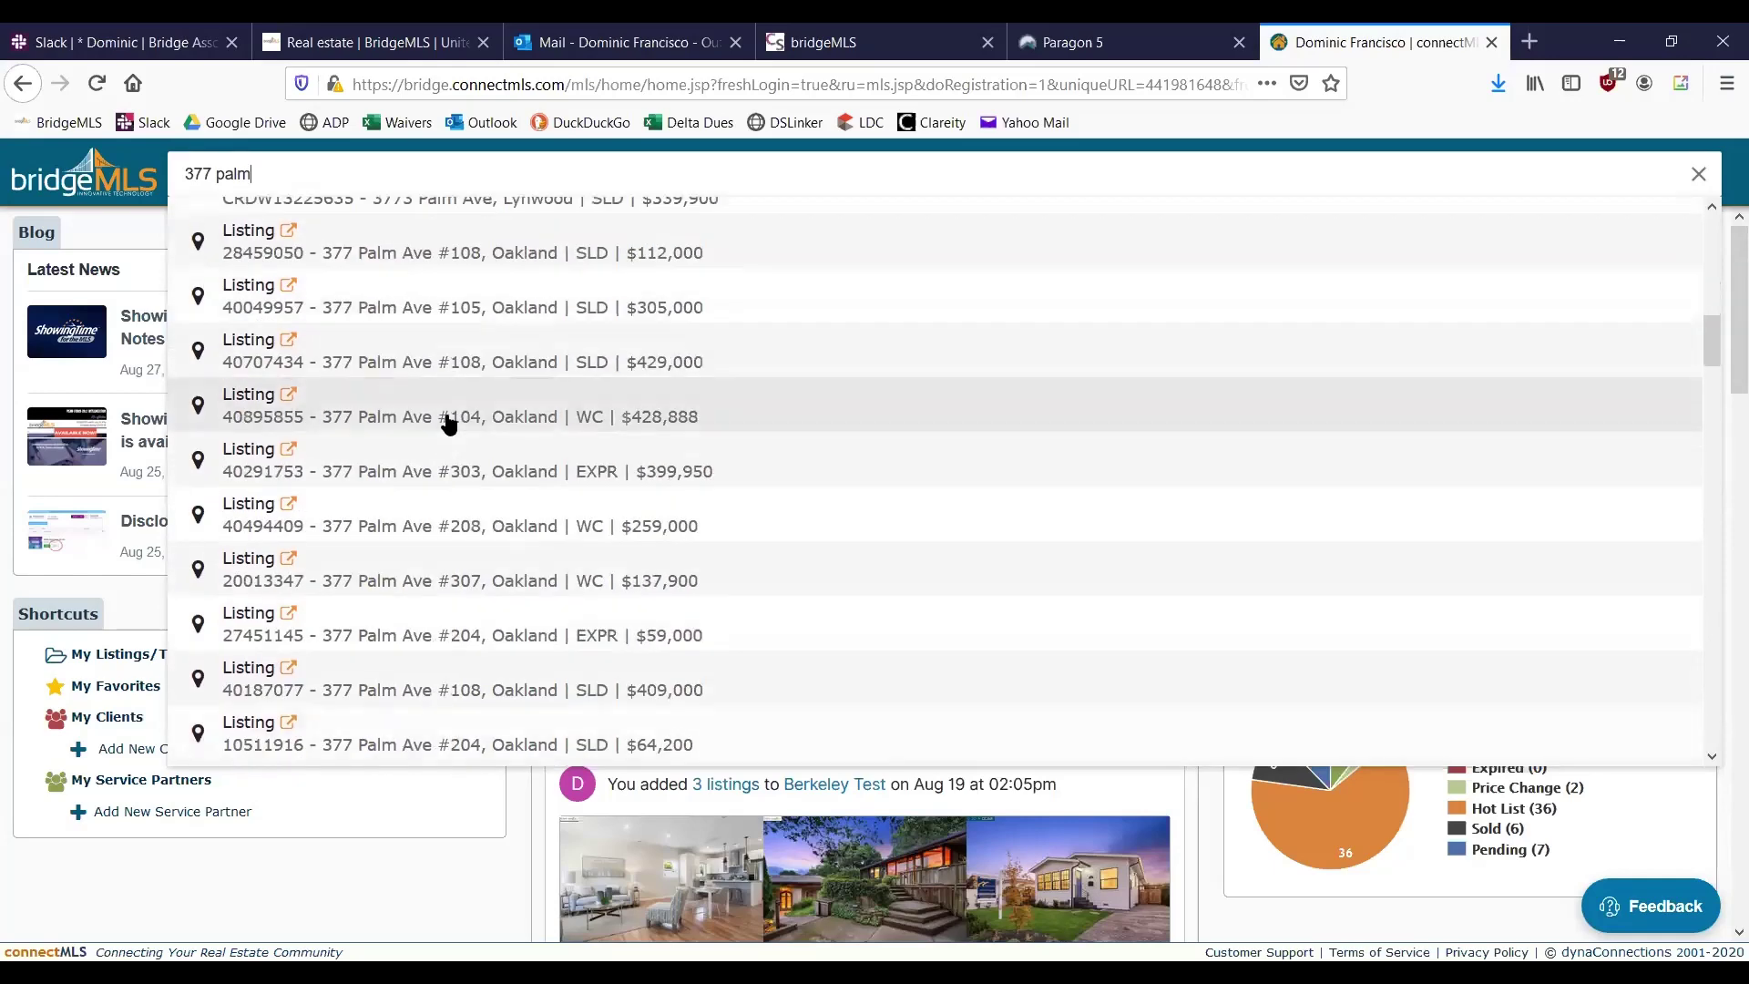
pyautogui.scroll(10, 449, 422)
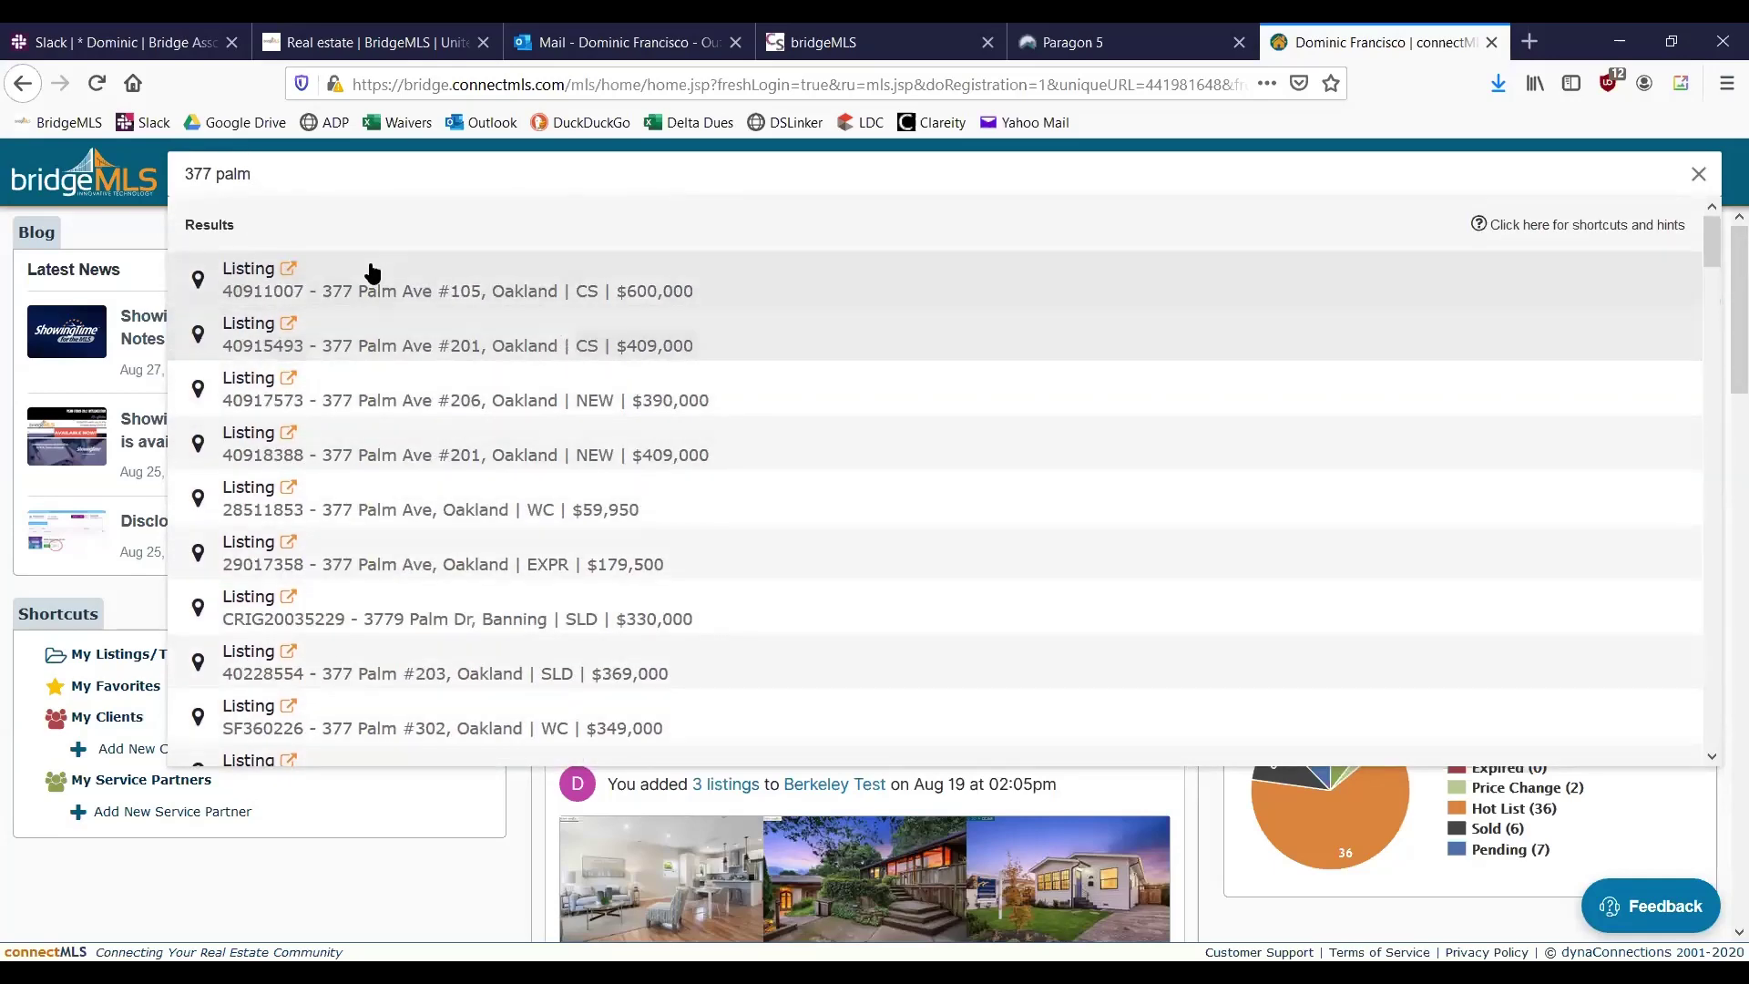
pyautogui.click(289, 273)
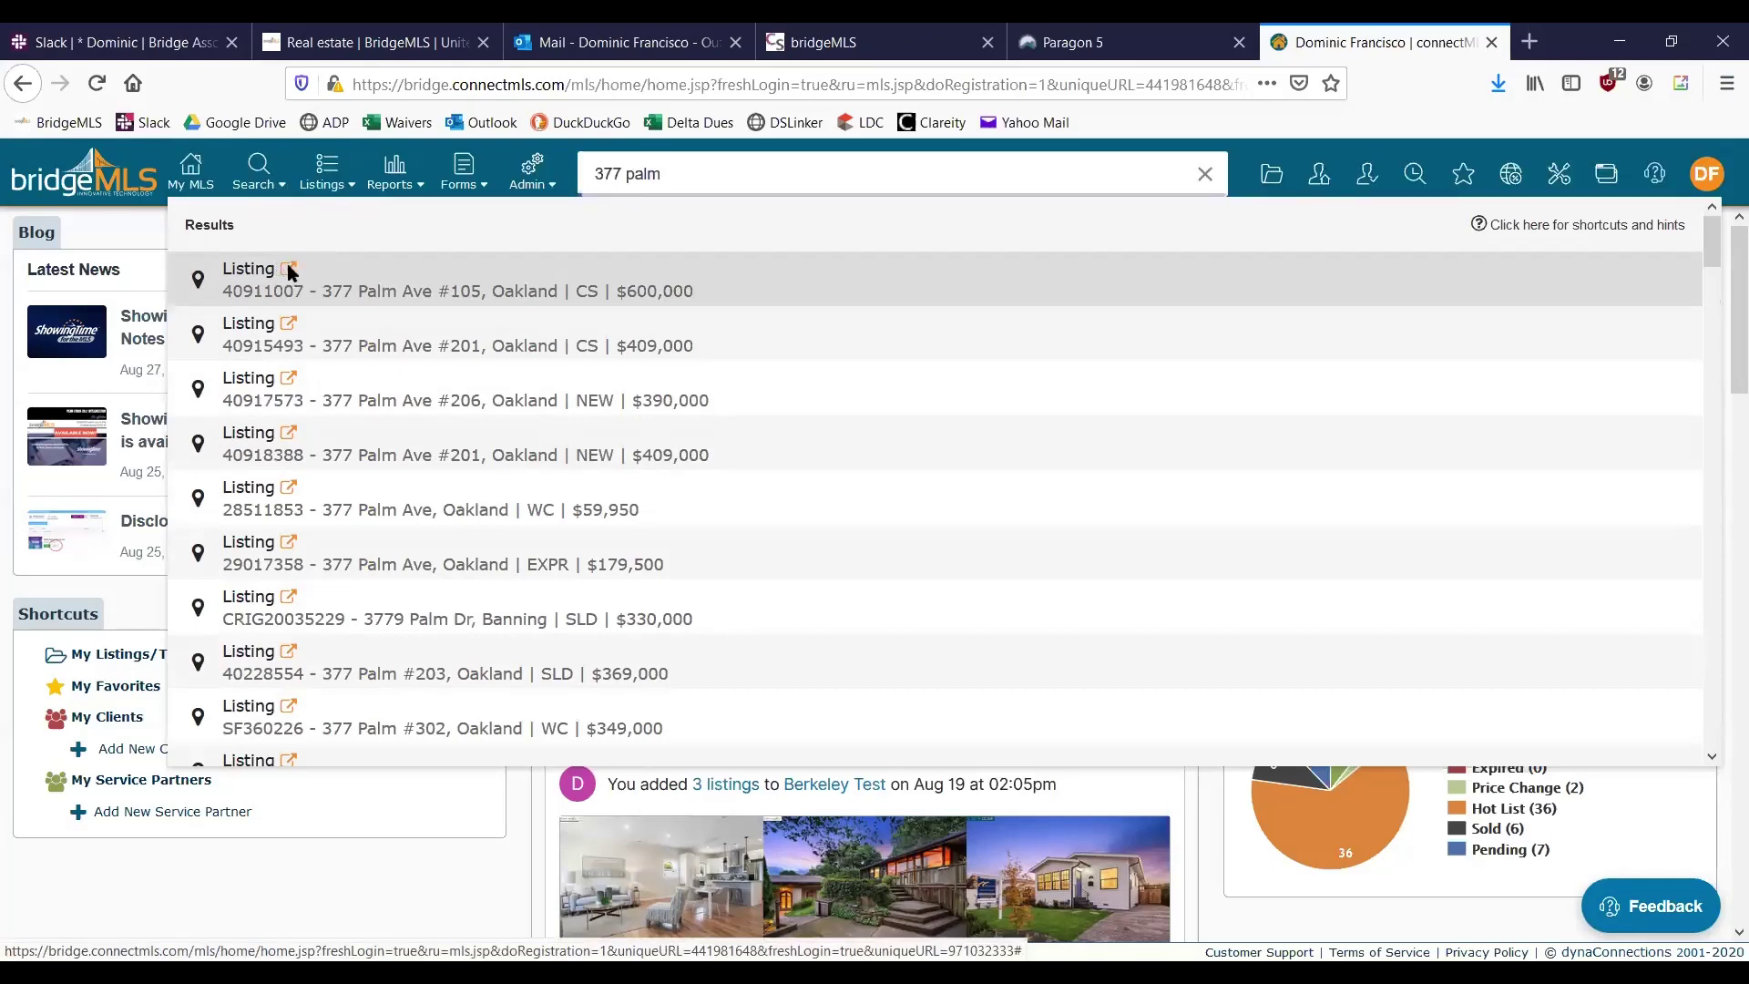
pyautogui.click(287, 265)
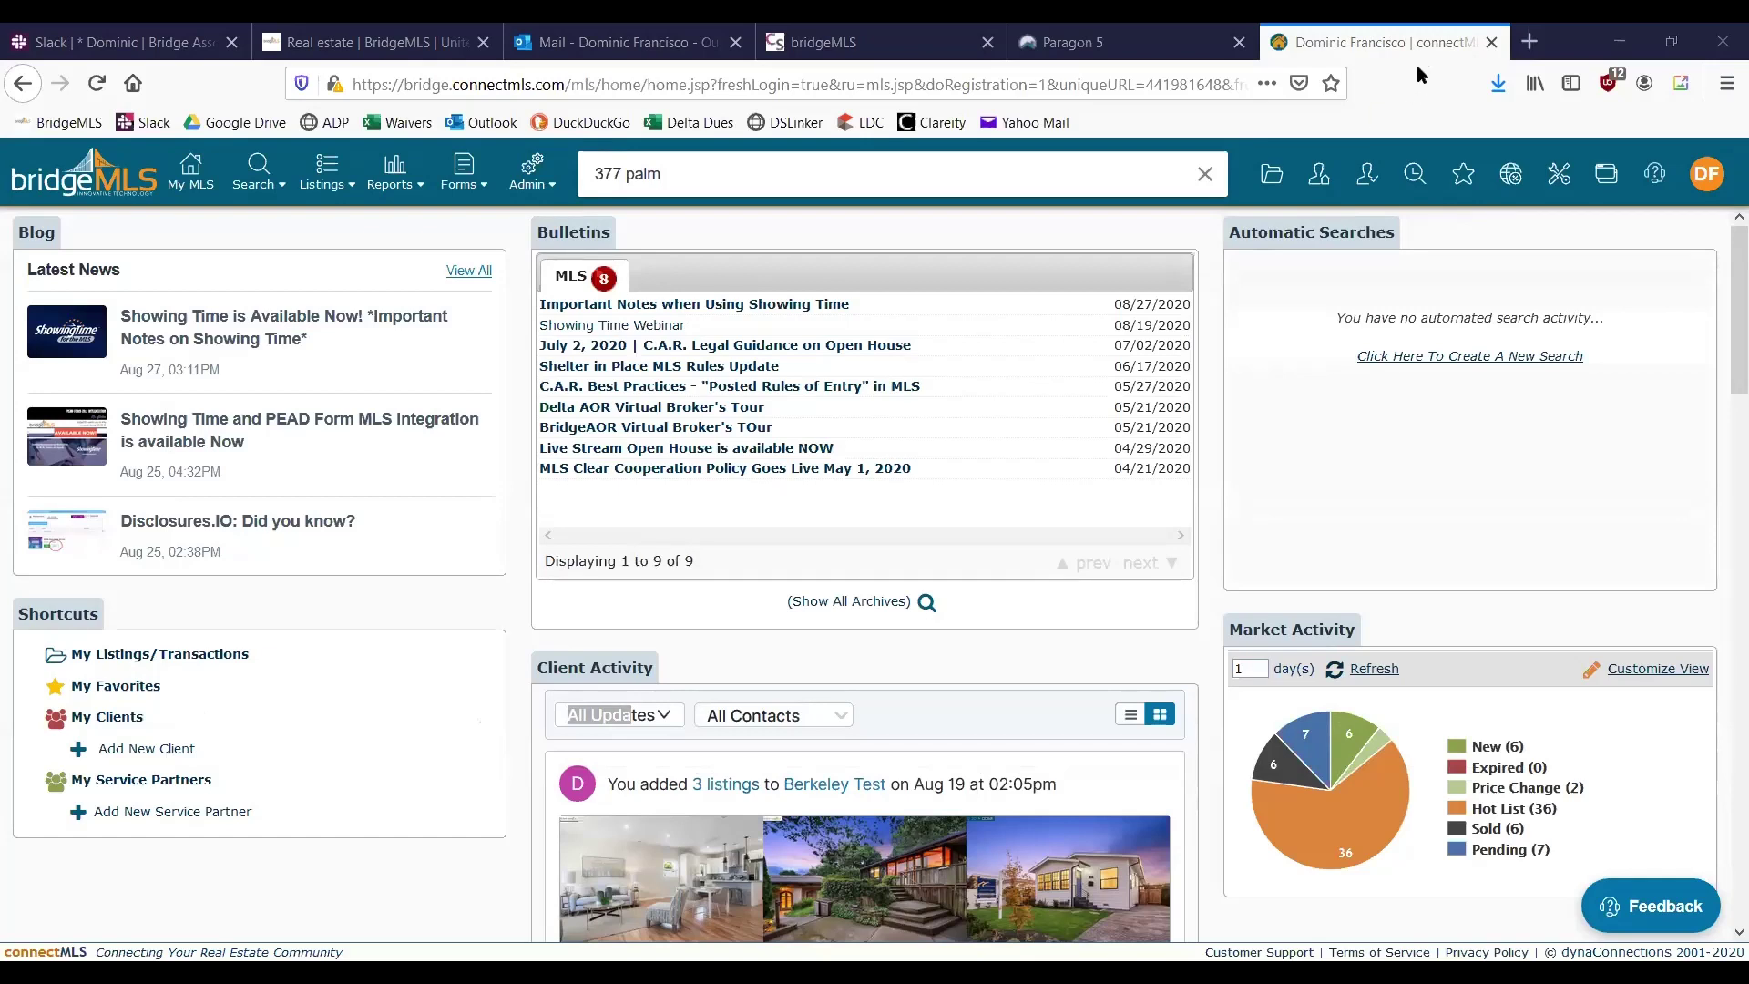
pyautogui.click(1205, 174)
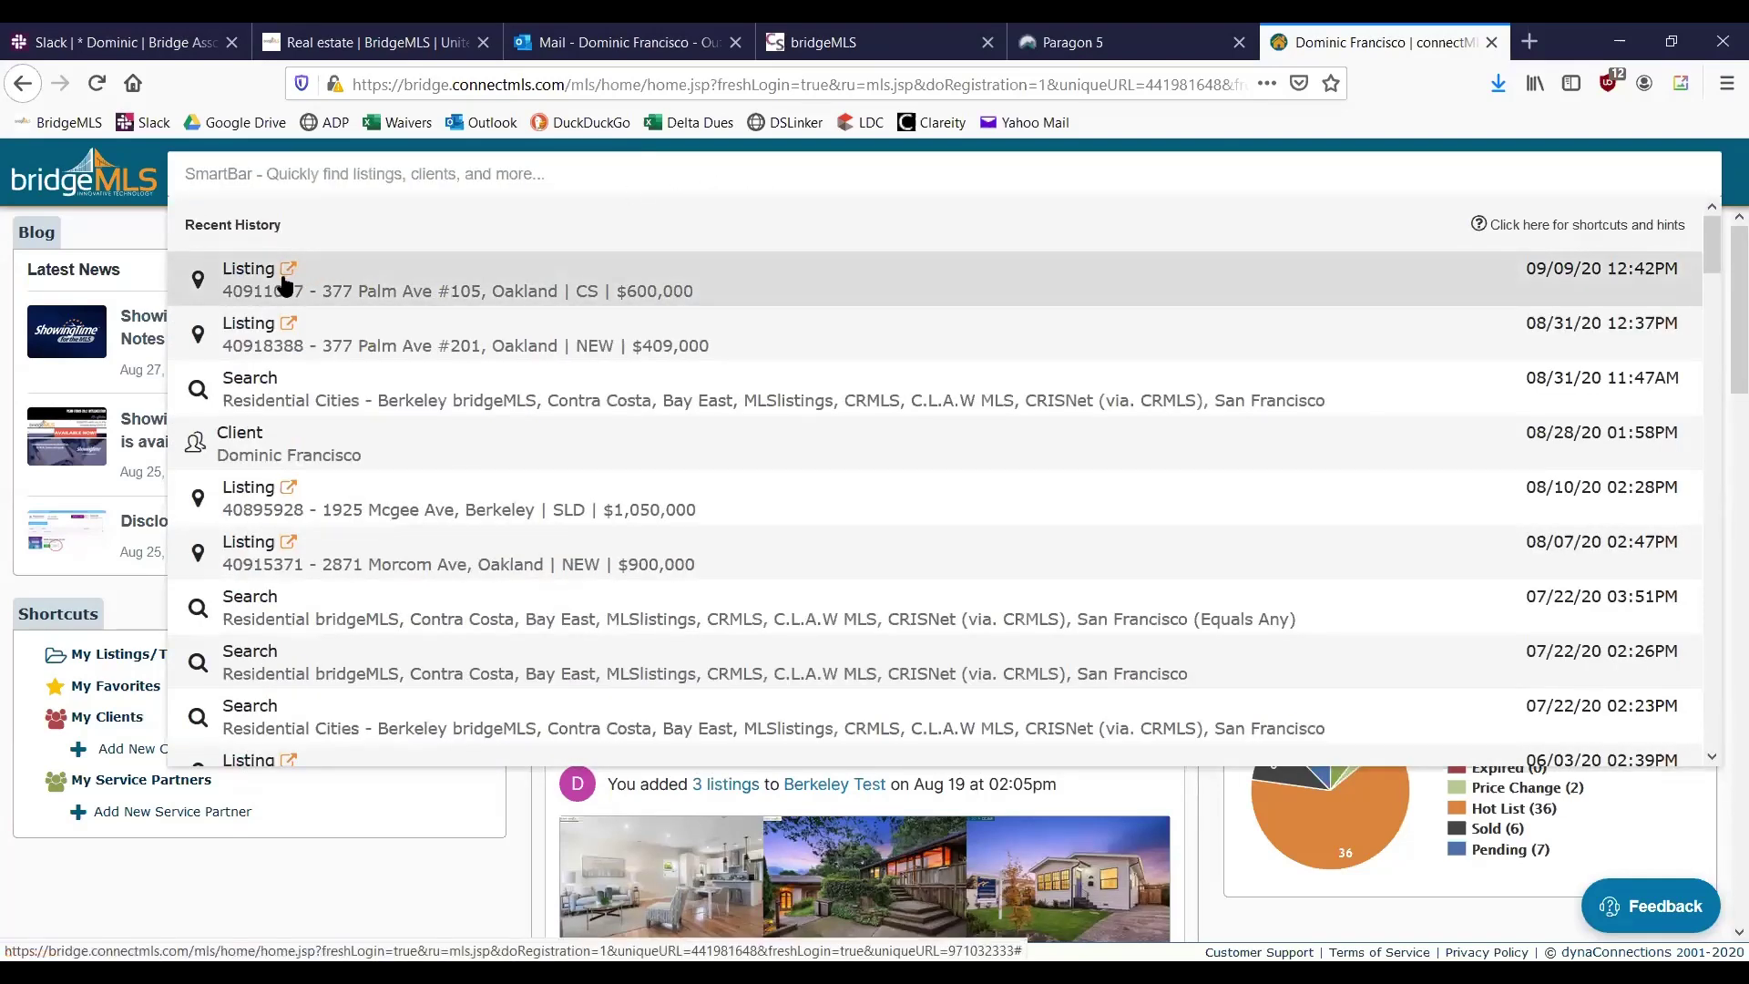
pyautogui.click(286, 280)
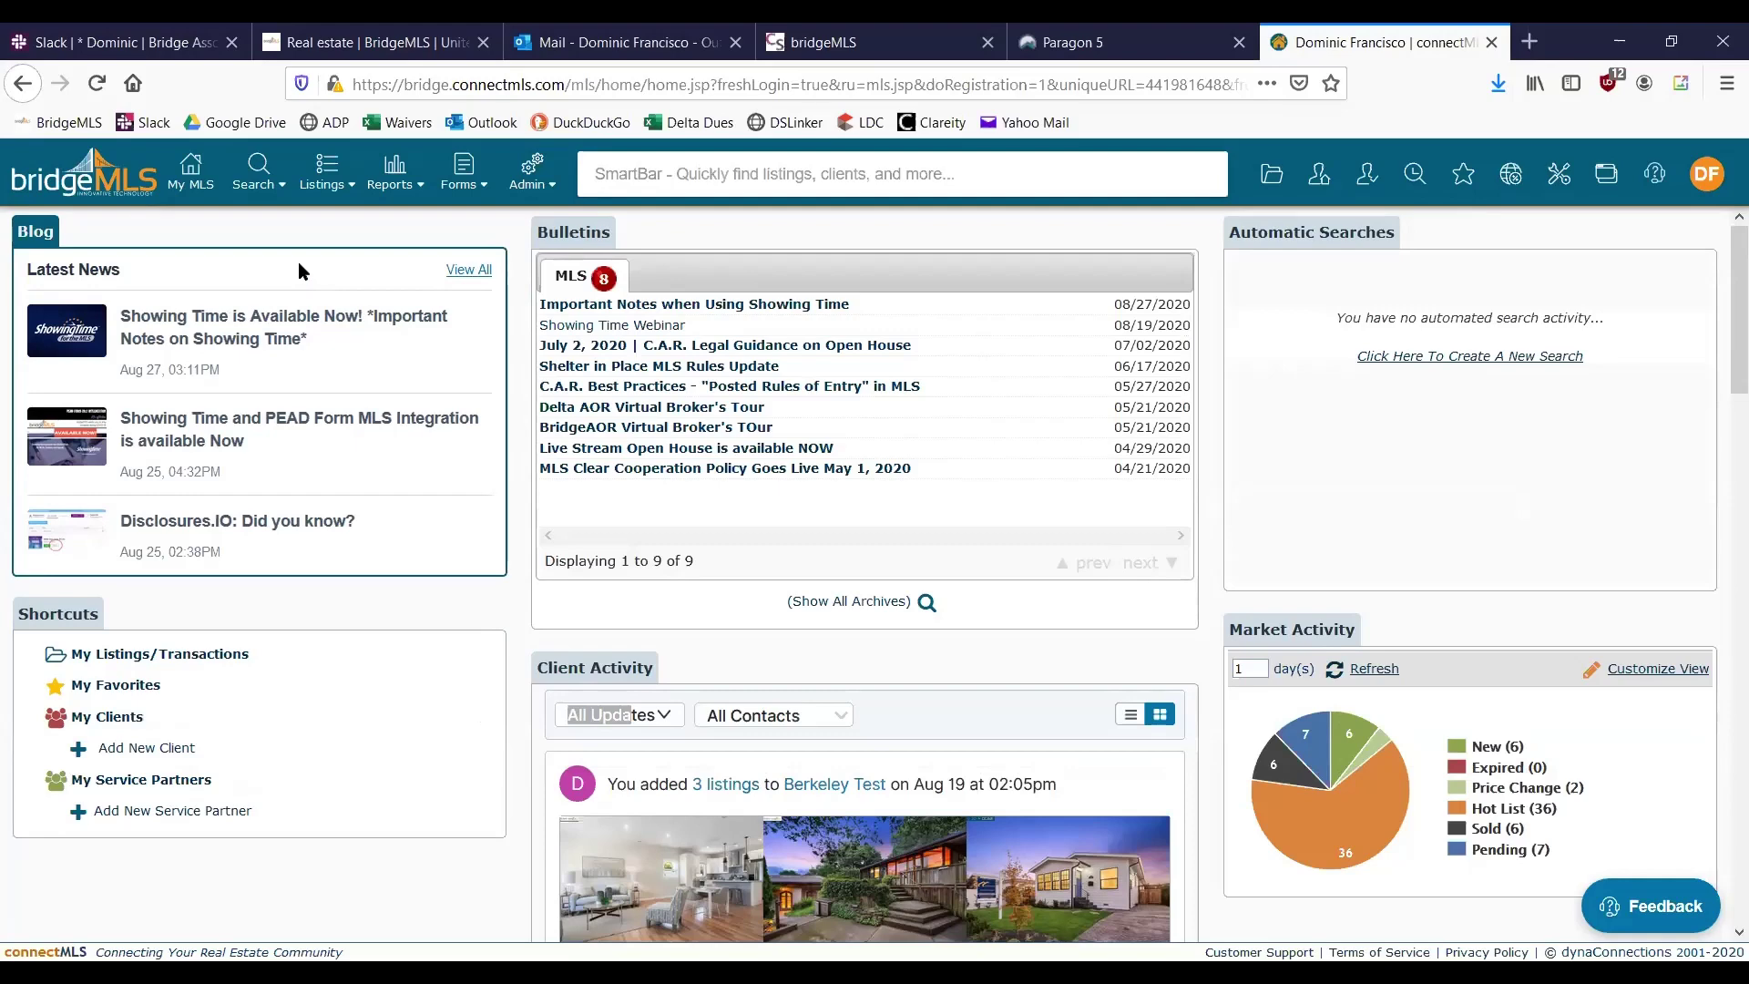
# - Start a new Residential listing search from the General Search categories
pyautogui.click(259, 173)
pyautogui.moveTo(276, 213)
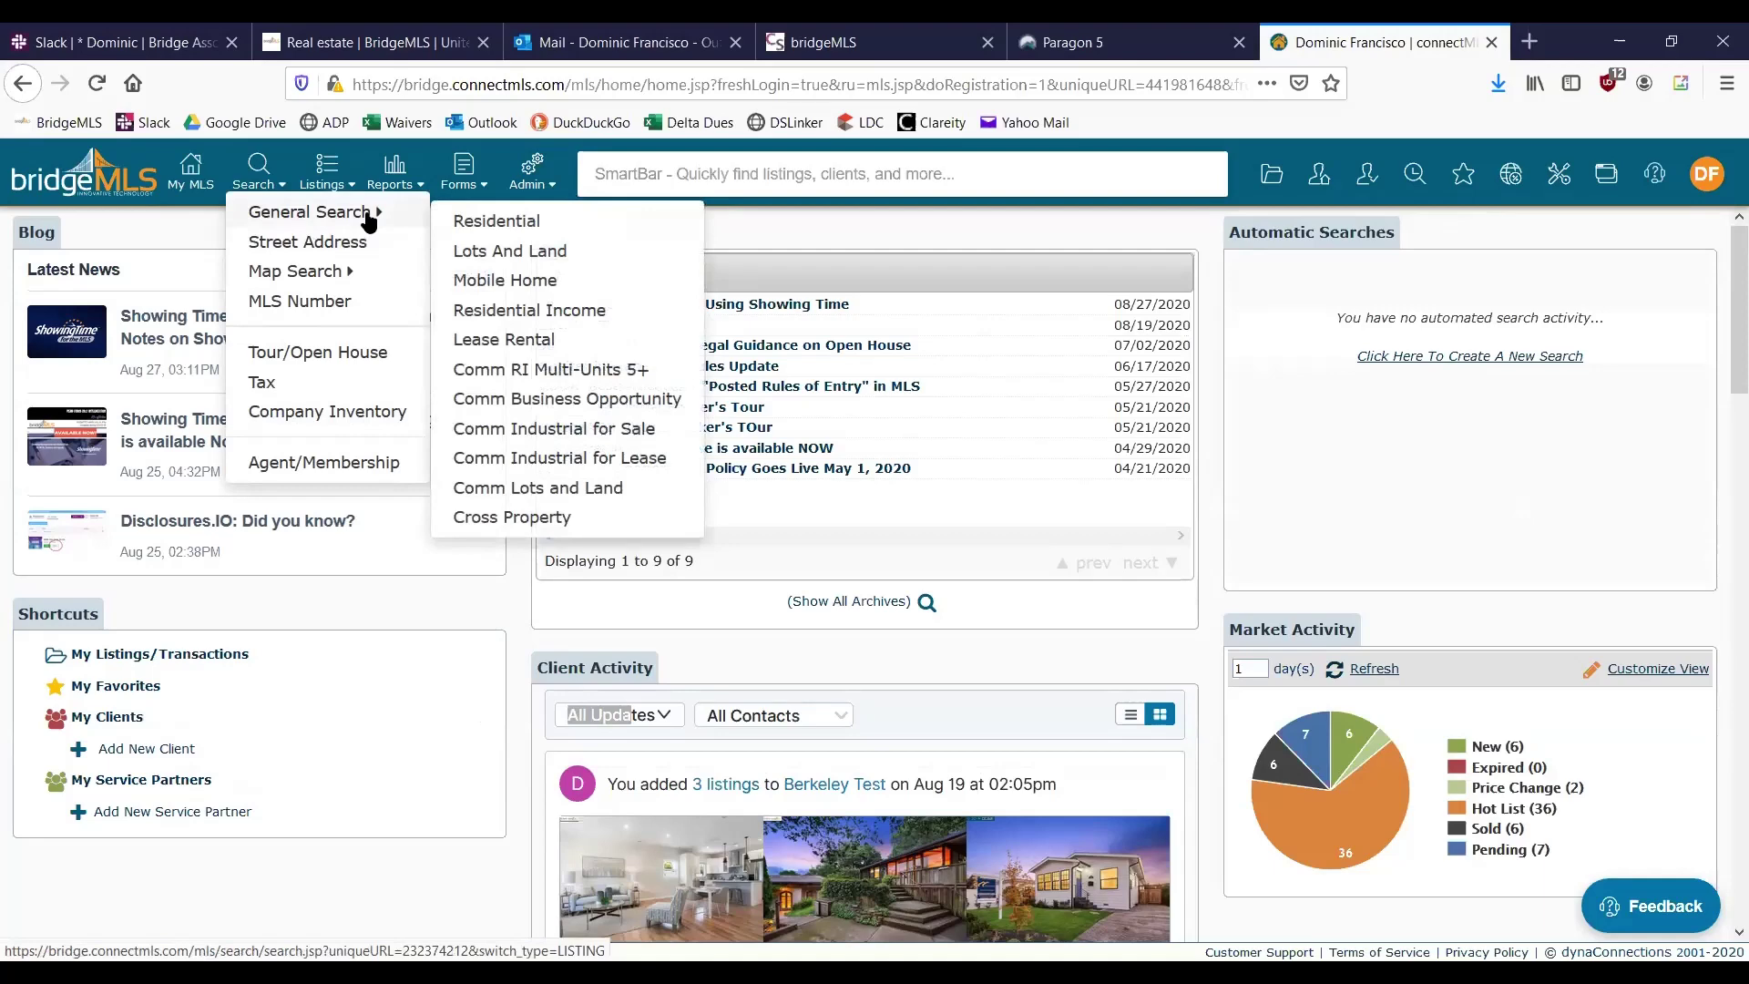
pyautogui.click(484, 220)
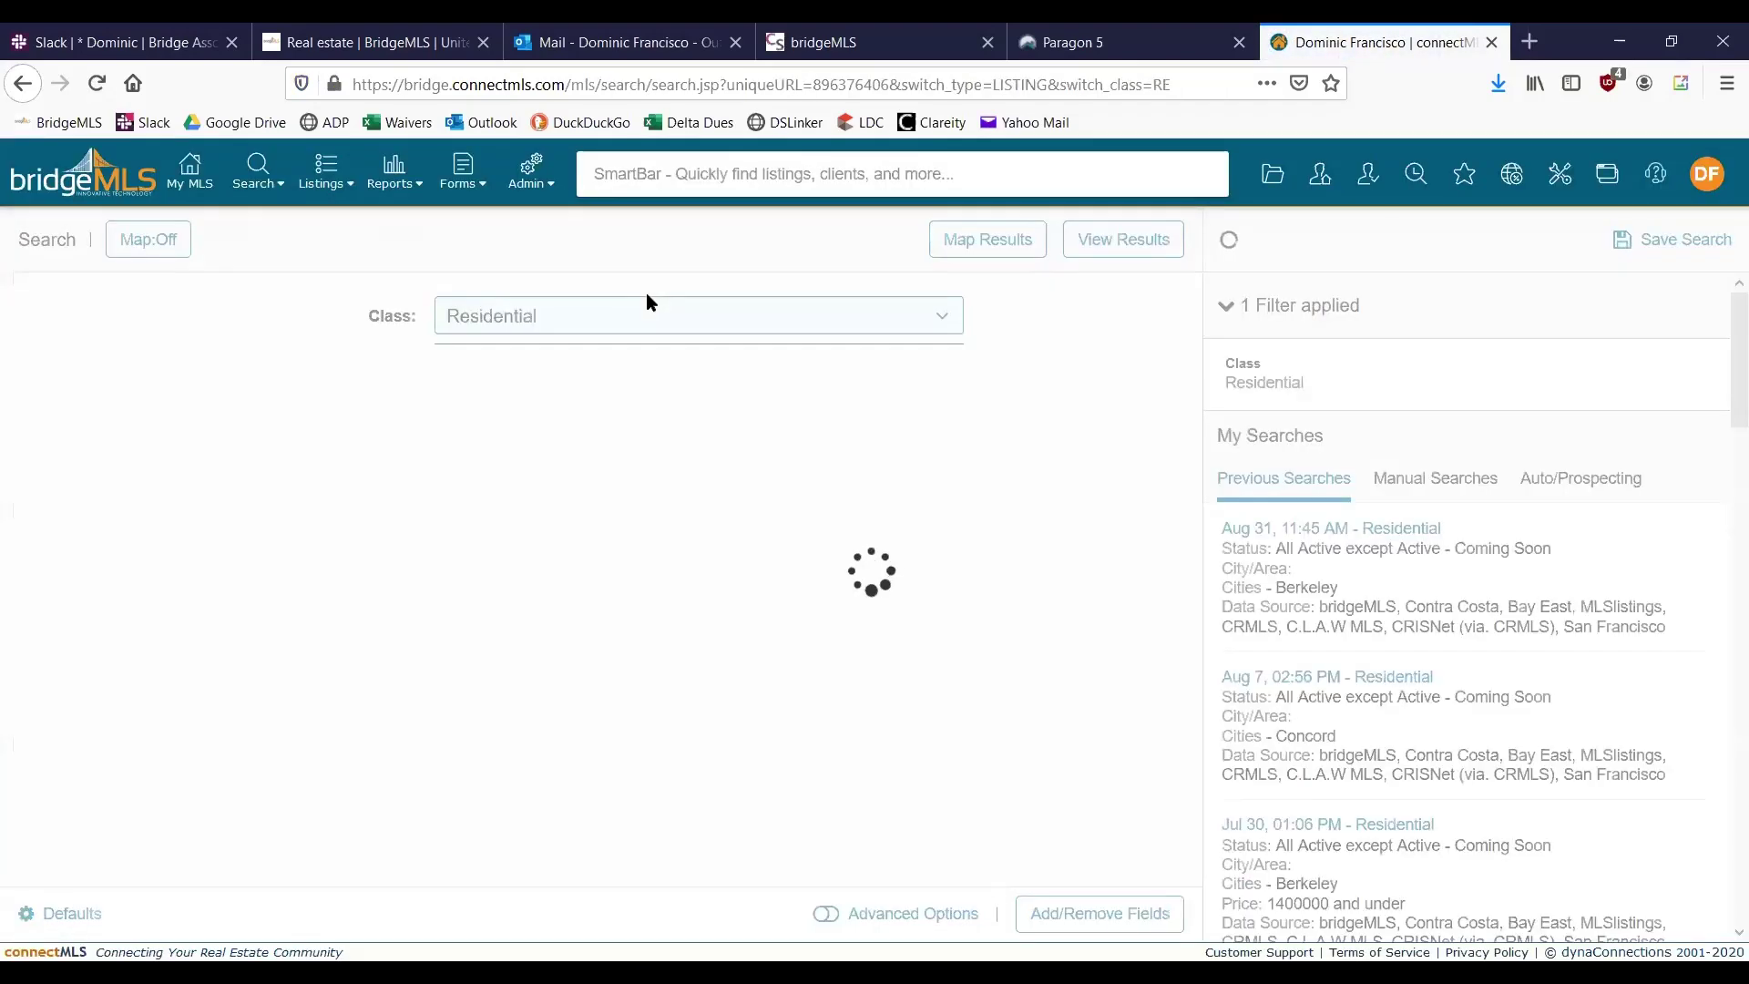
pyautogui.moveTo(274, 186)
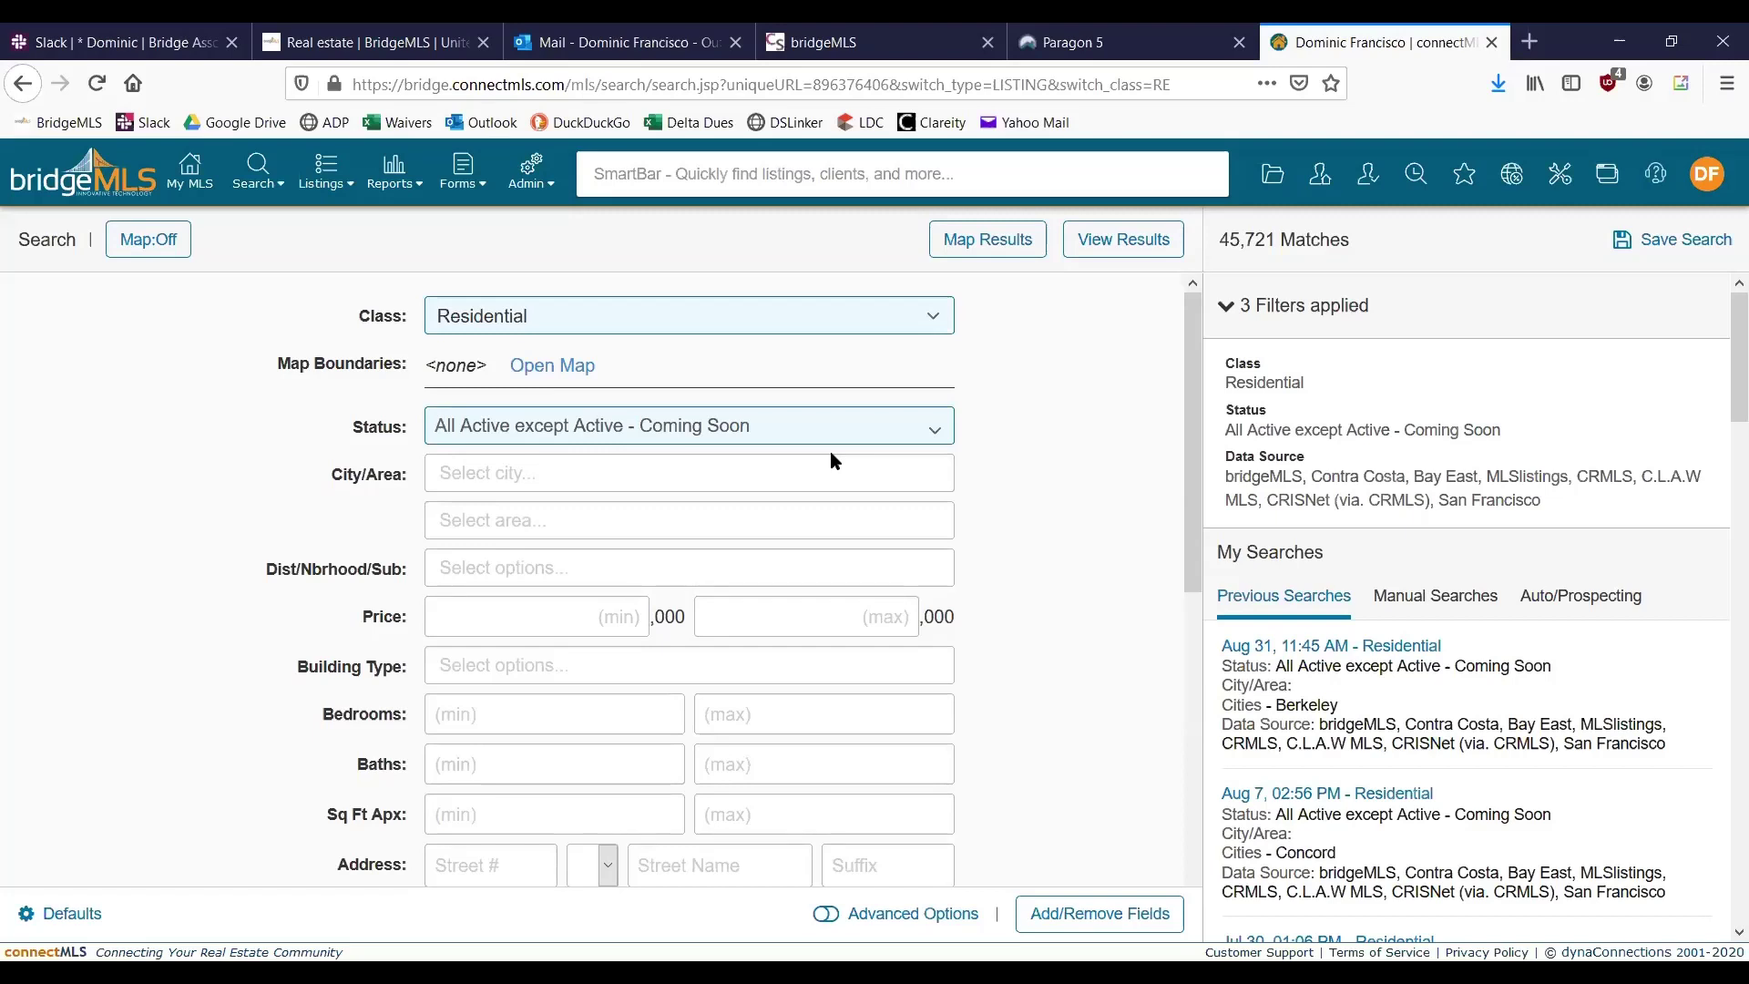
# - Set the status filter to All Active and the city to Berkeley, giving 104 matches
pyautogui.click(786, 434)
pyautogui.click(564, 320)
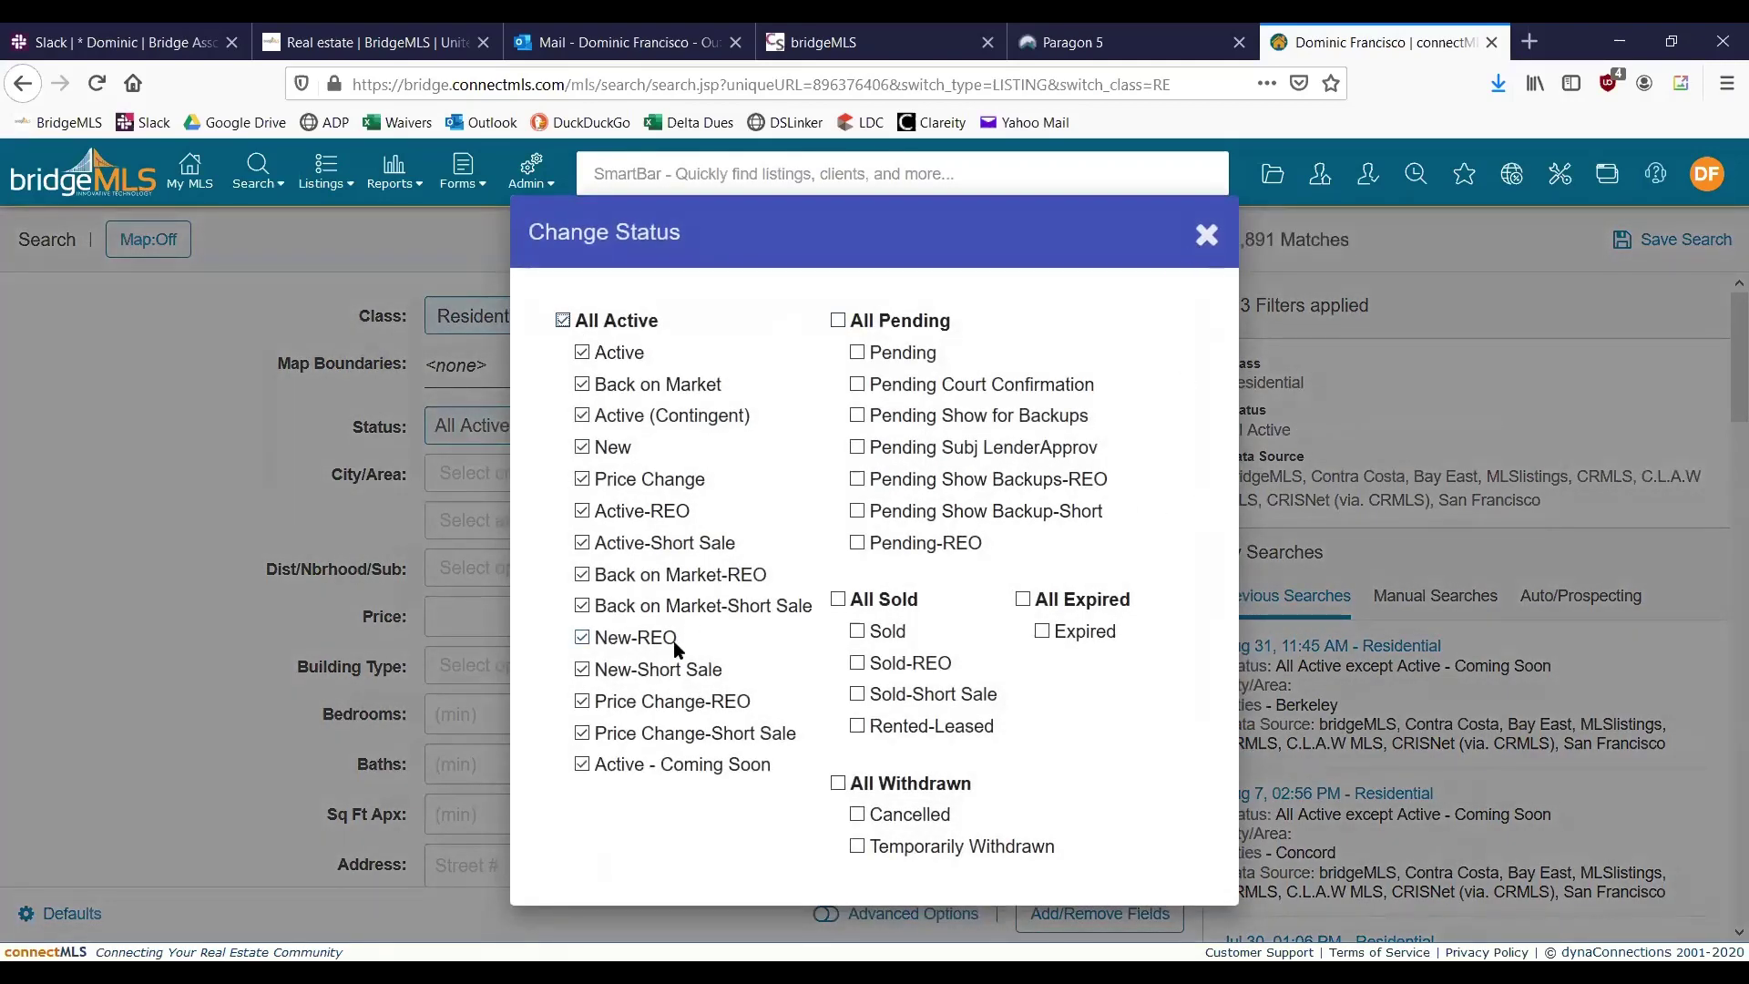
pyautogui.click(1206, 235)
pyautogui.click(503, 472)
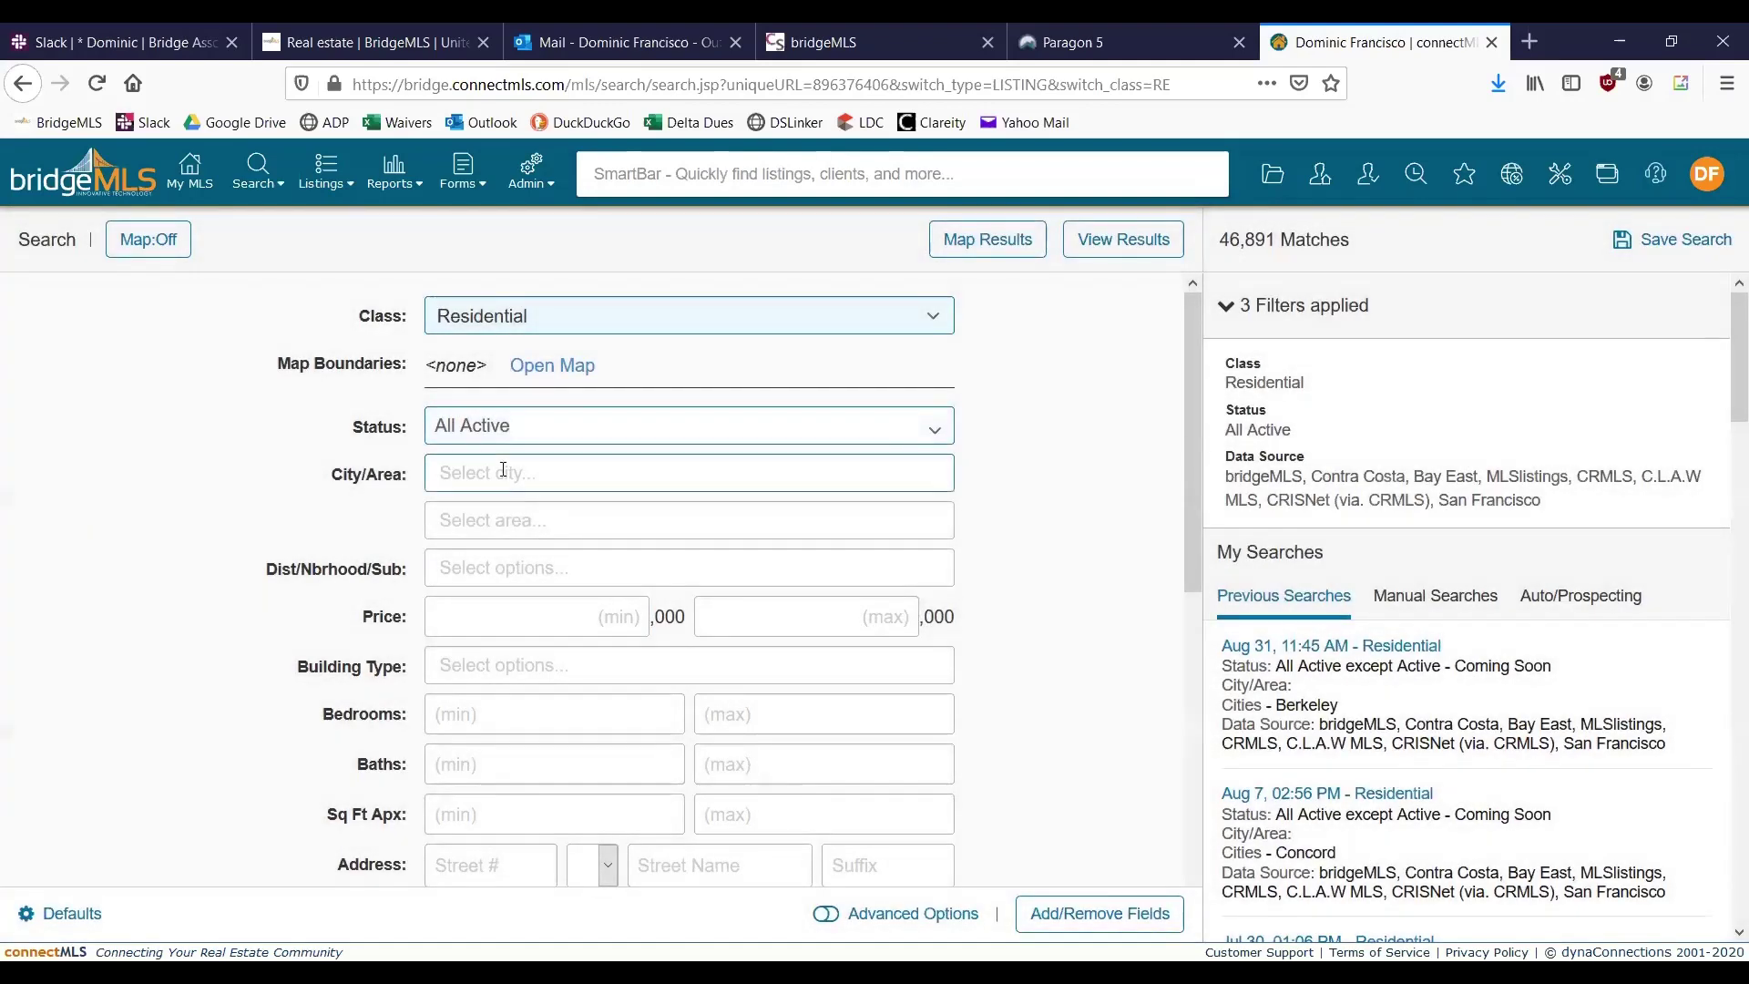
pyautogui.write('ber')
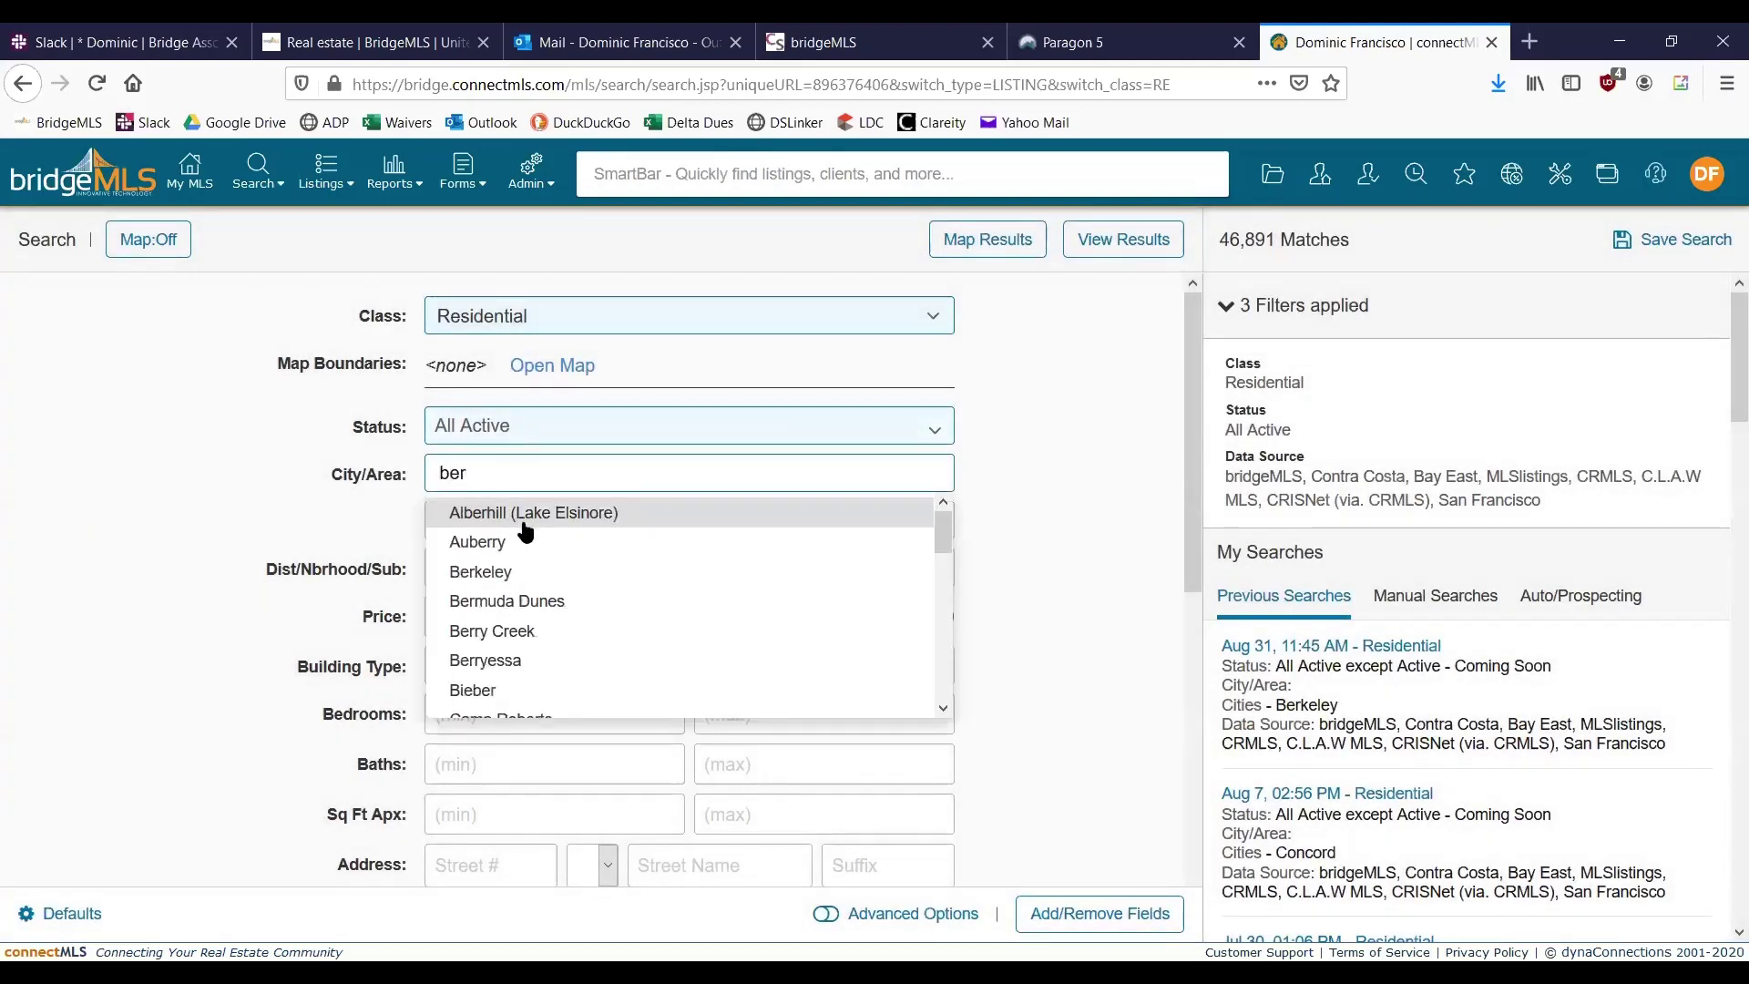
pyautogui.click(516, 572)
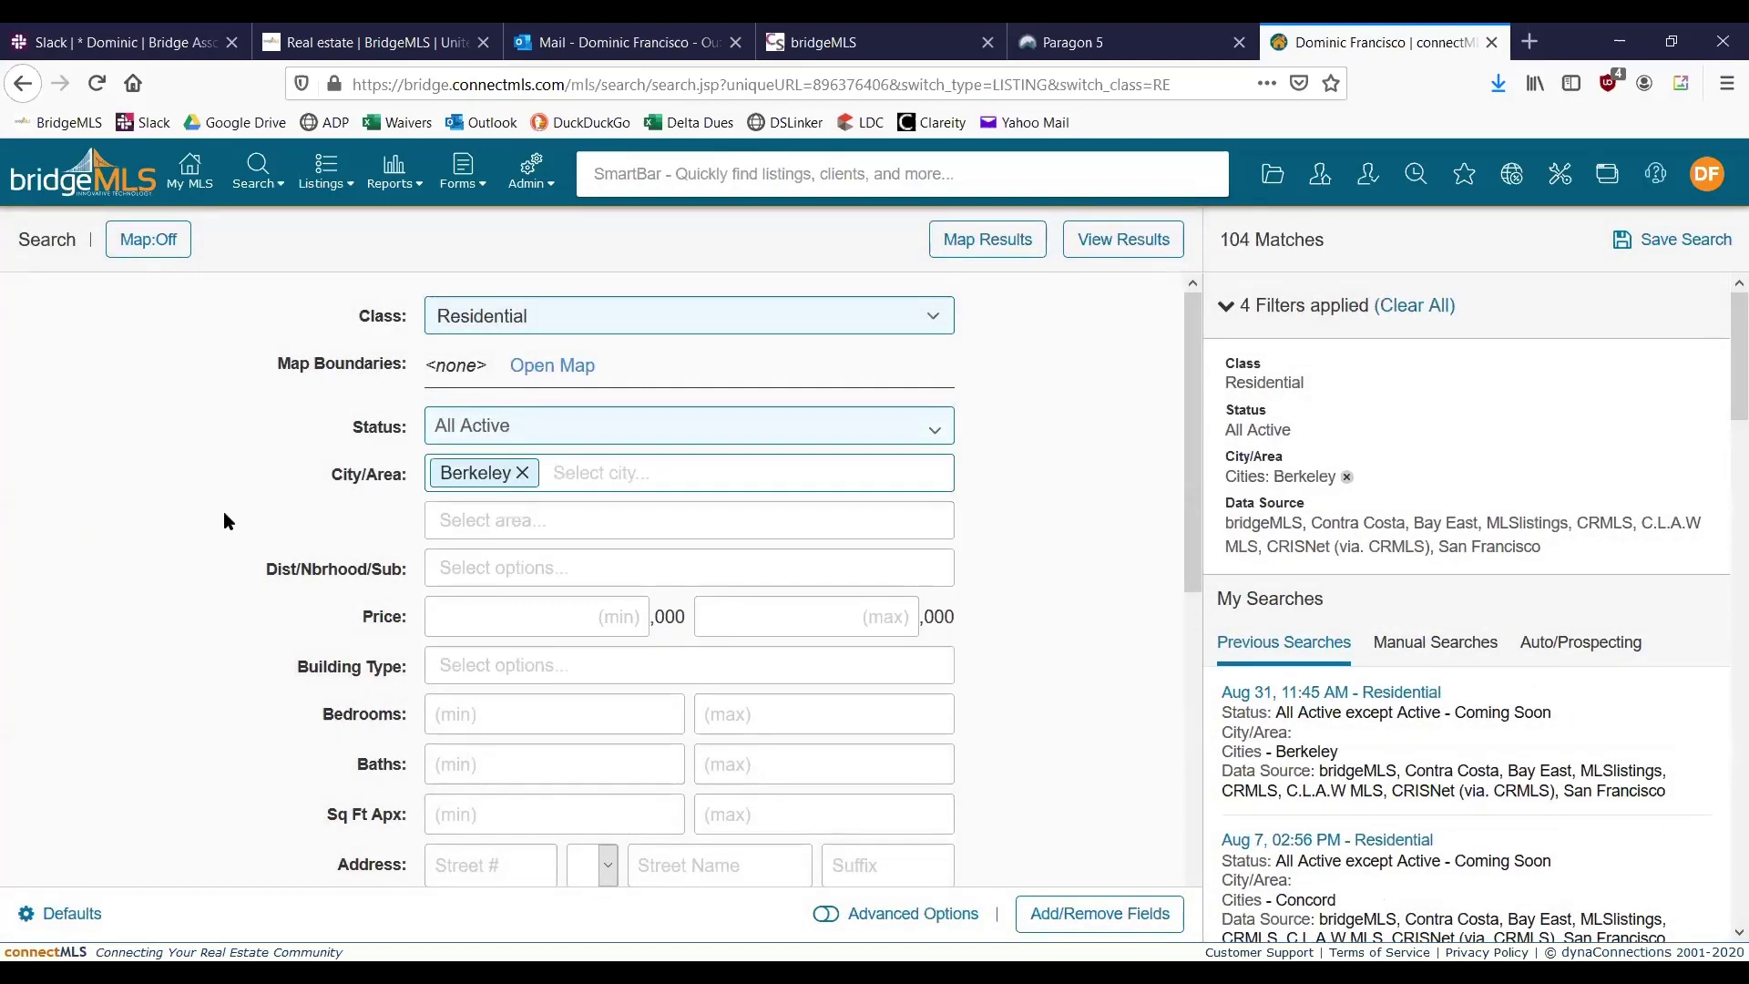
pyautogui.scroll(-3, 1085, 565)
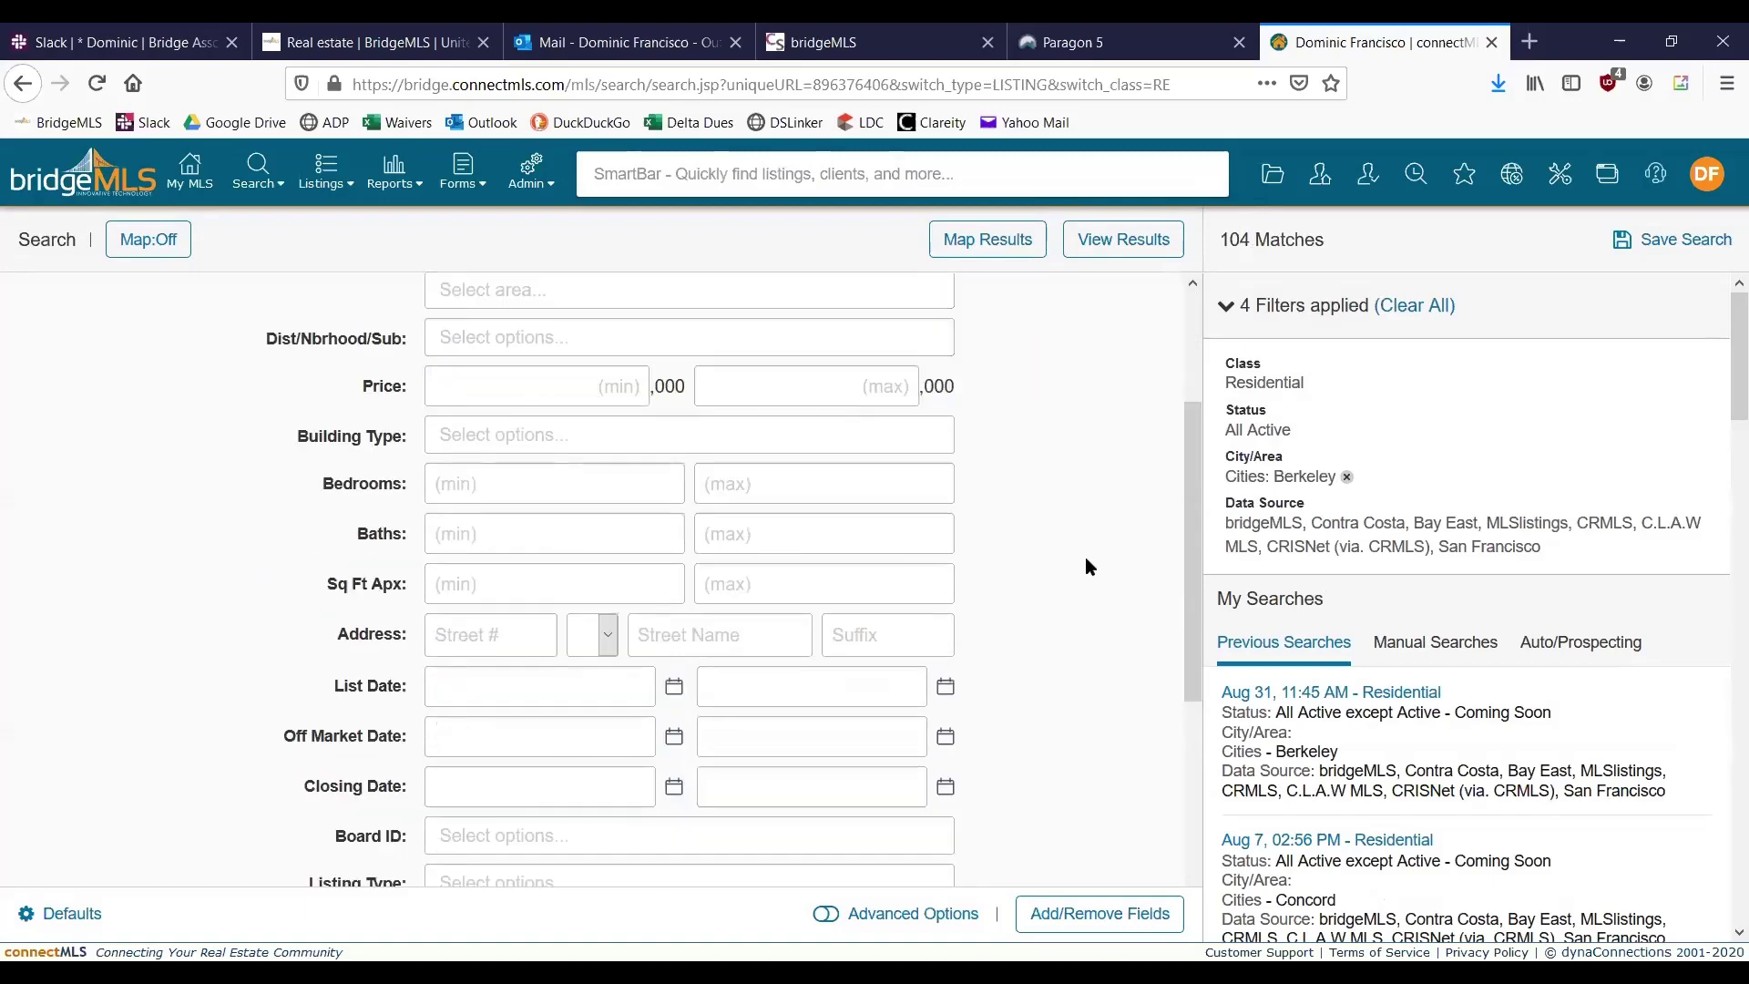
pyautogui.scroll(3, 1085, 566)
pyautogui.scroll(-3, 1085, 565)
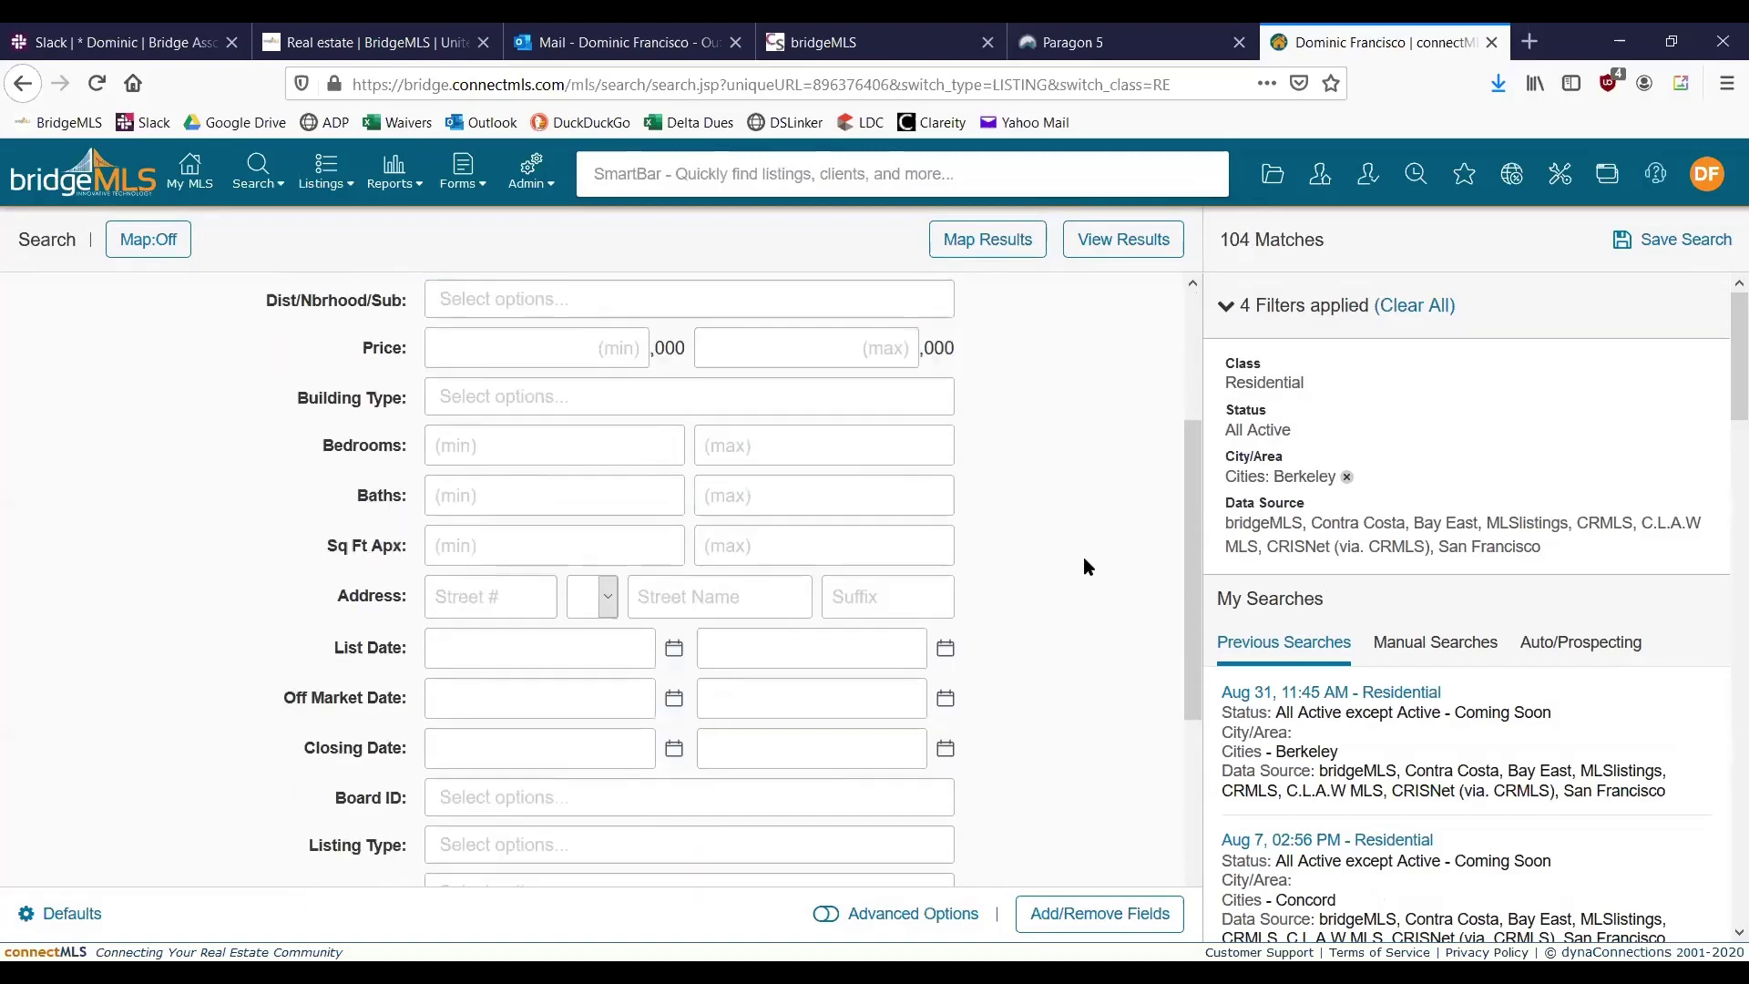
pyautogui.scroll(3, 1085, 566)
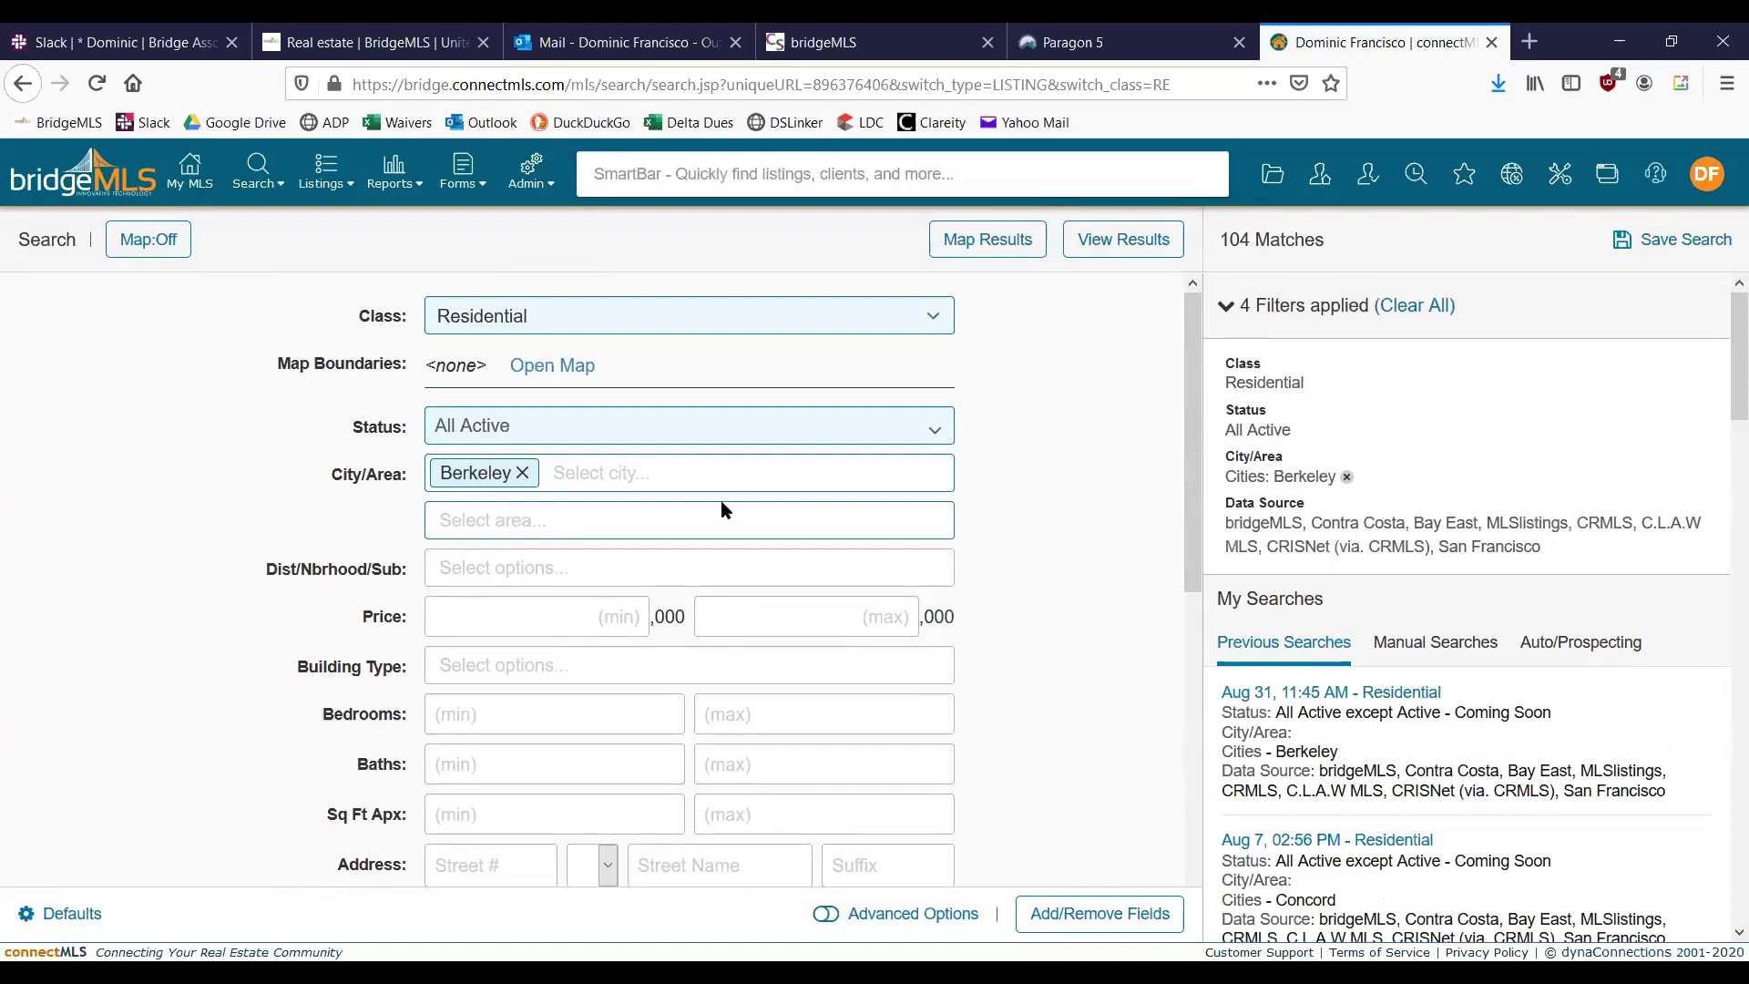
pyautogui.scroll(-2, 722, 503)
pyautogui.scroll(2, 721, 503)
pyautogui.scroll(-8, 722, 508)
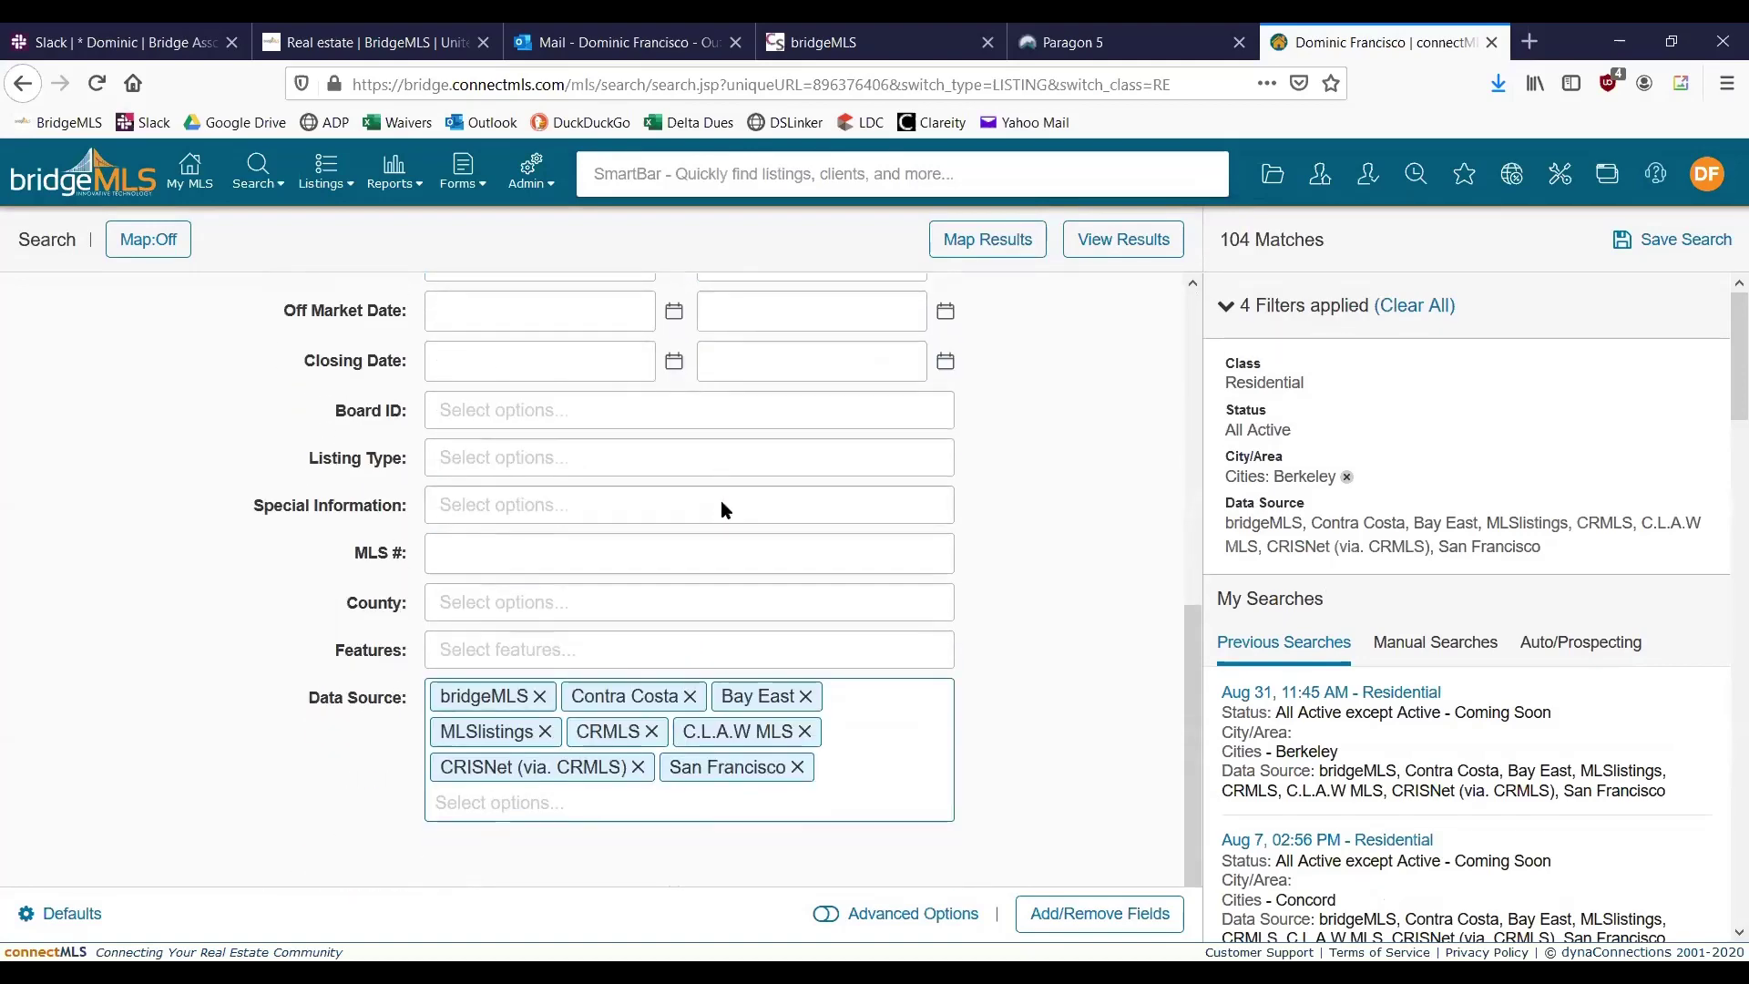
pyautogui.scroll(-1, 722, 503)
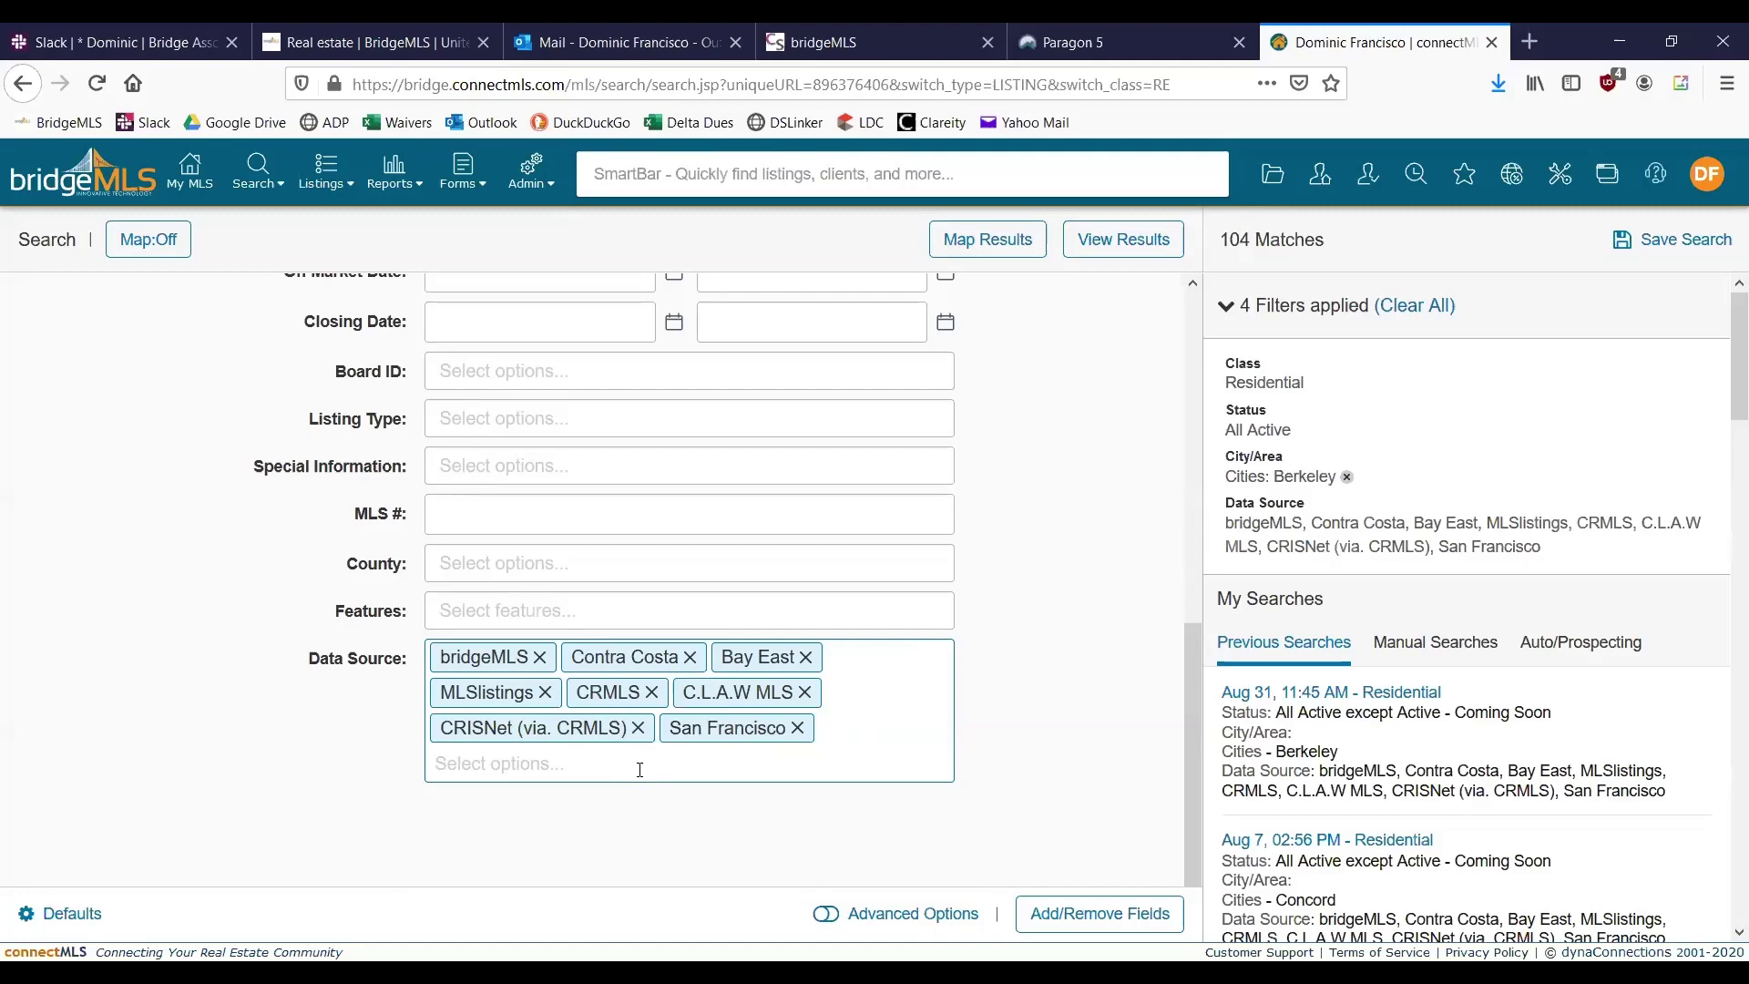
pyautogui.scroll(8, 578, 638)
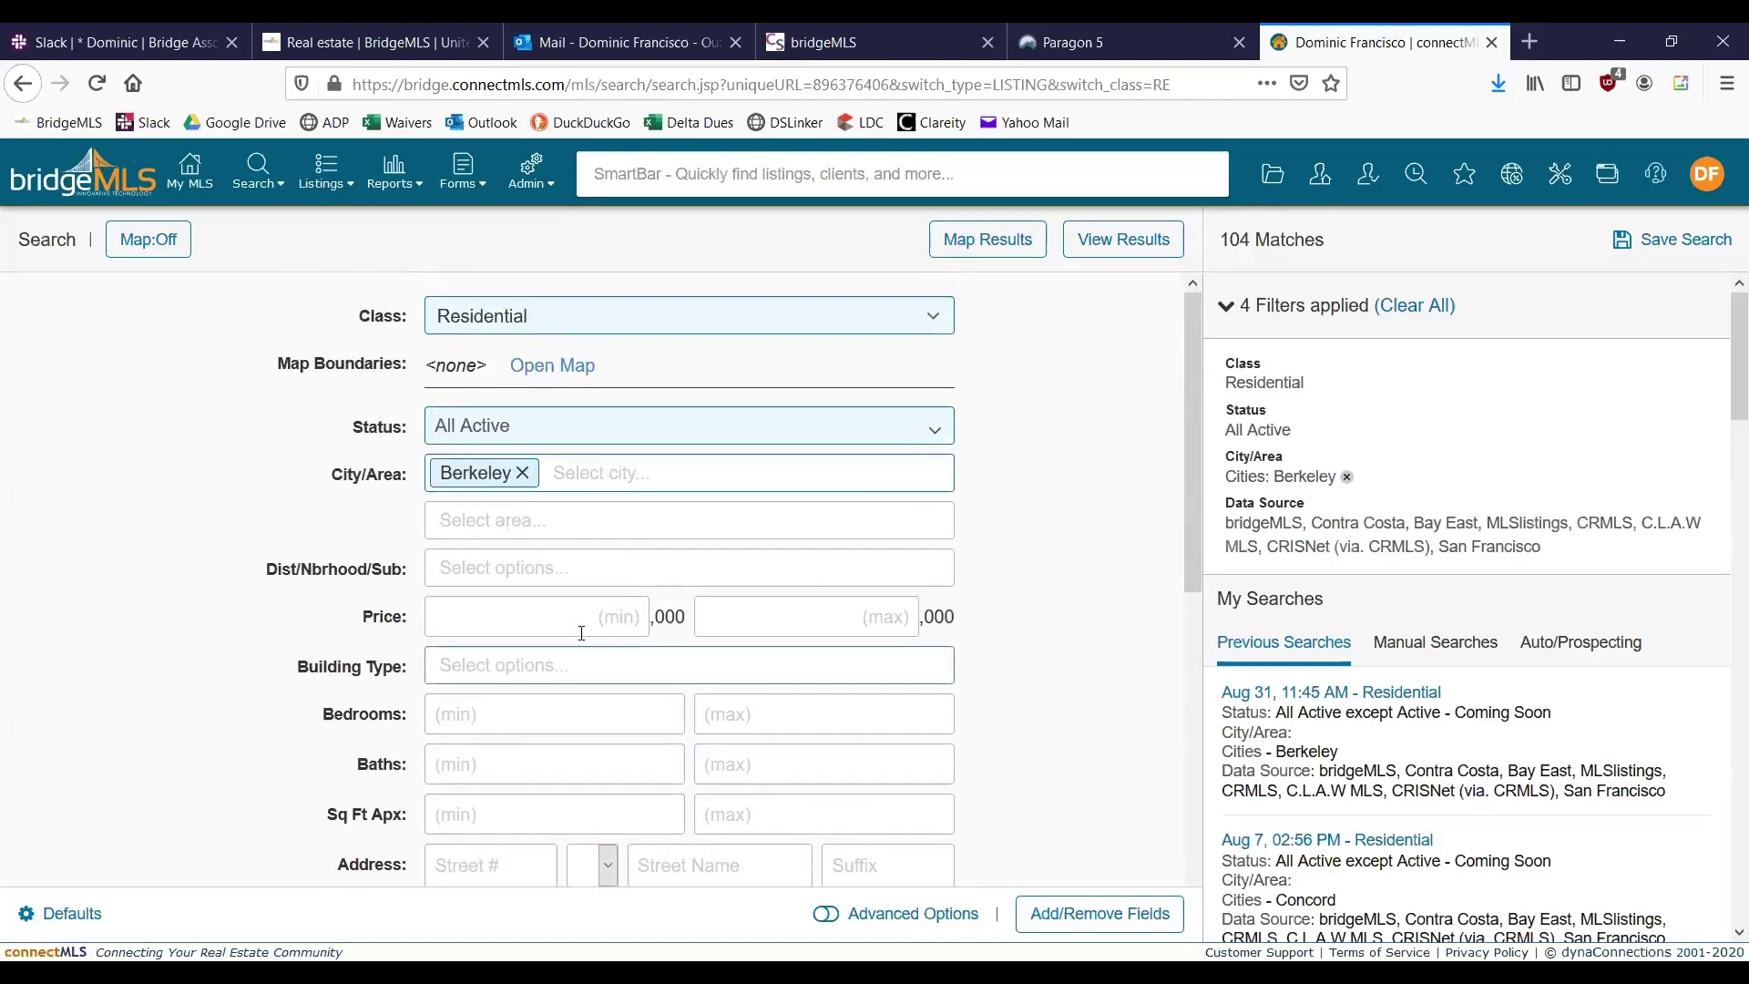
pyautogui.scroll(-5, 535, 415)
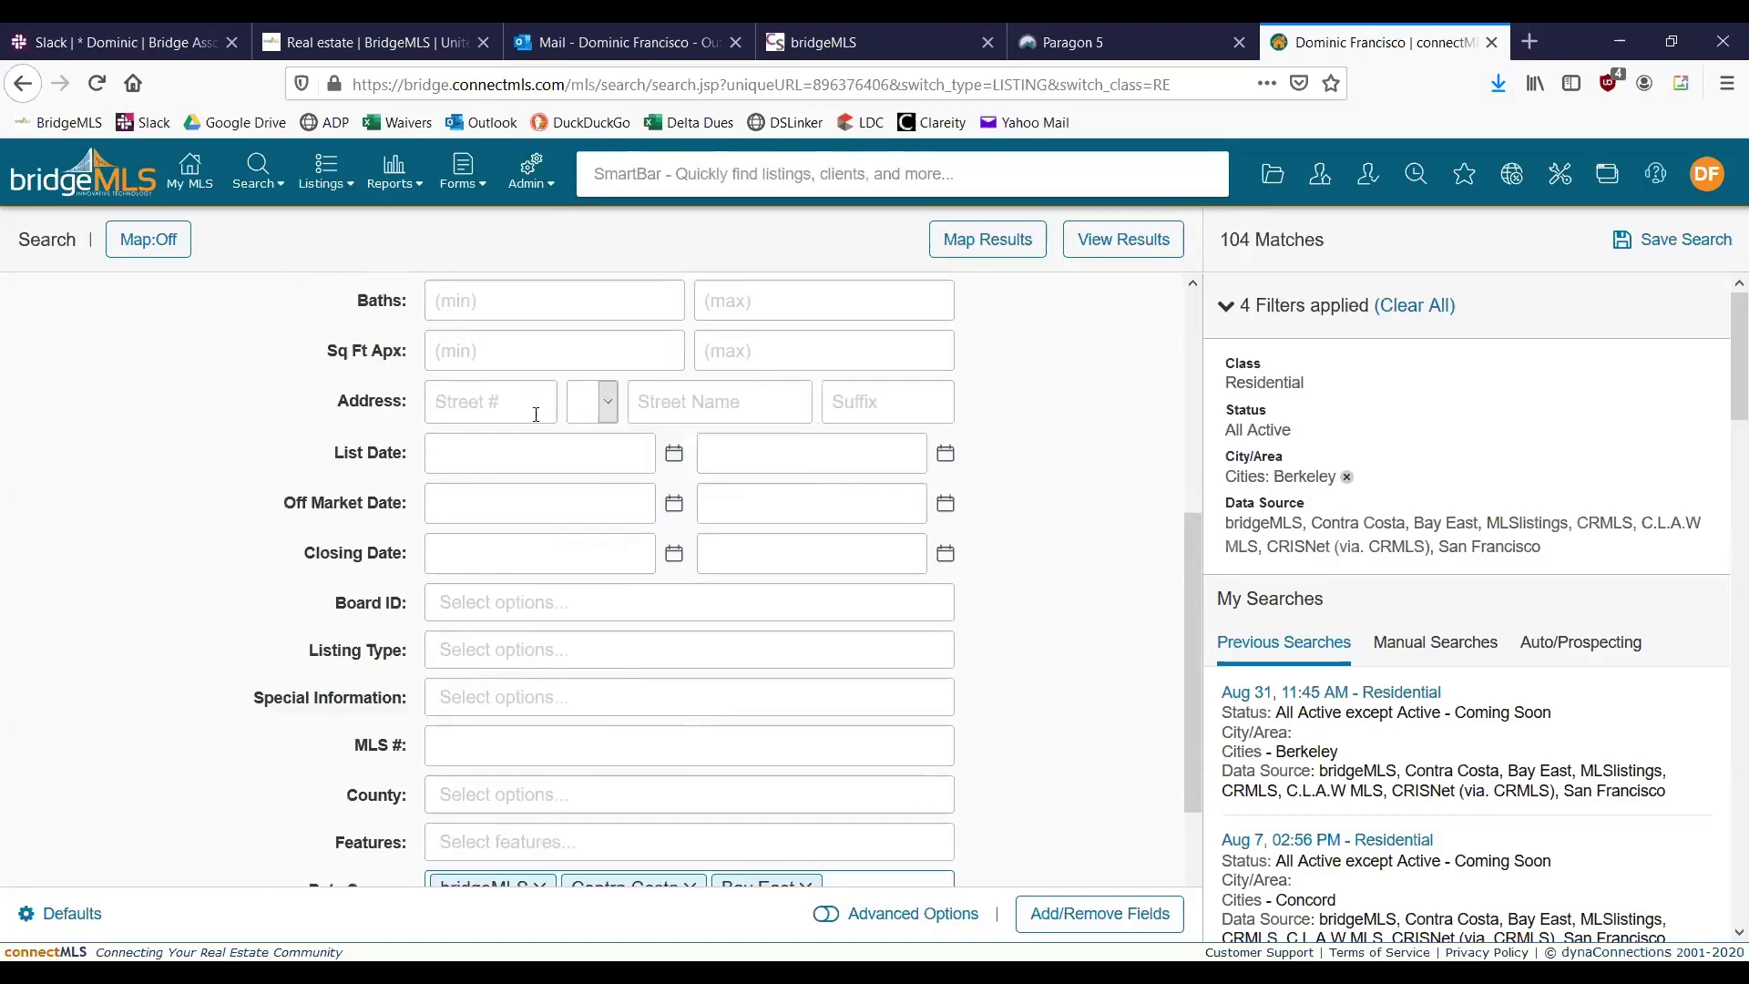
pyautogui.scroll(-3, 536, 414)
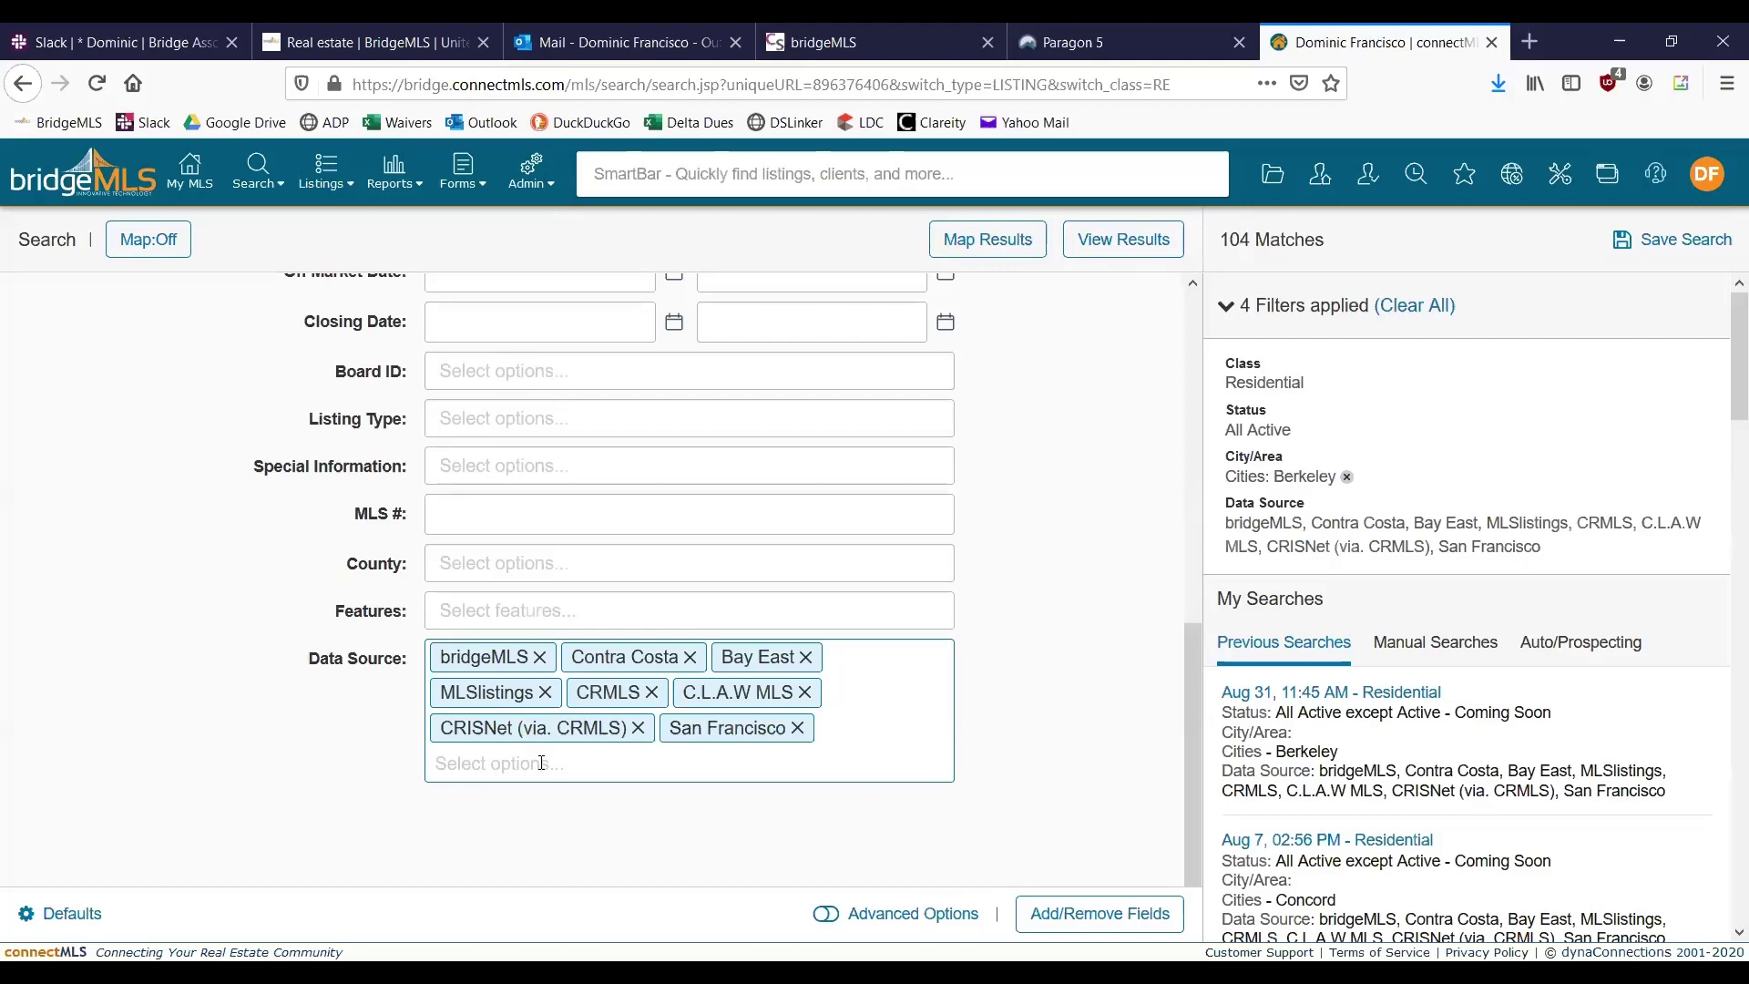
pyautogui.scroll(-3, 1724, 839)
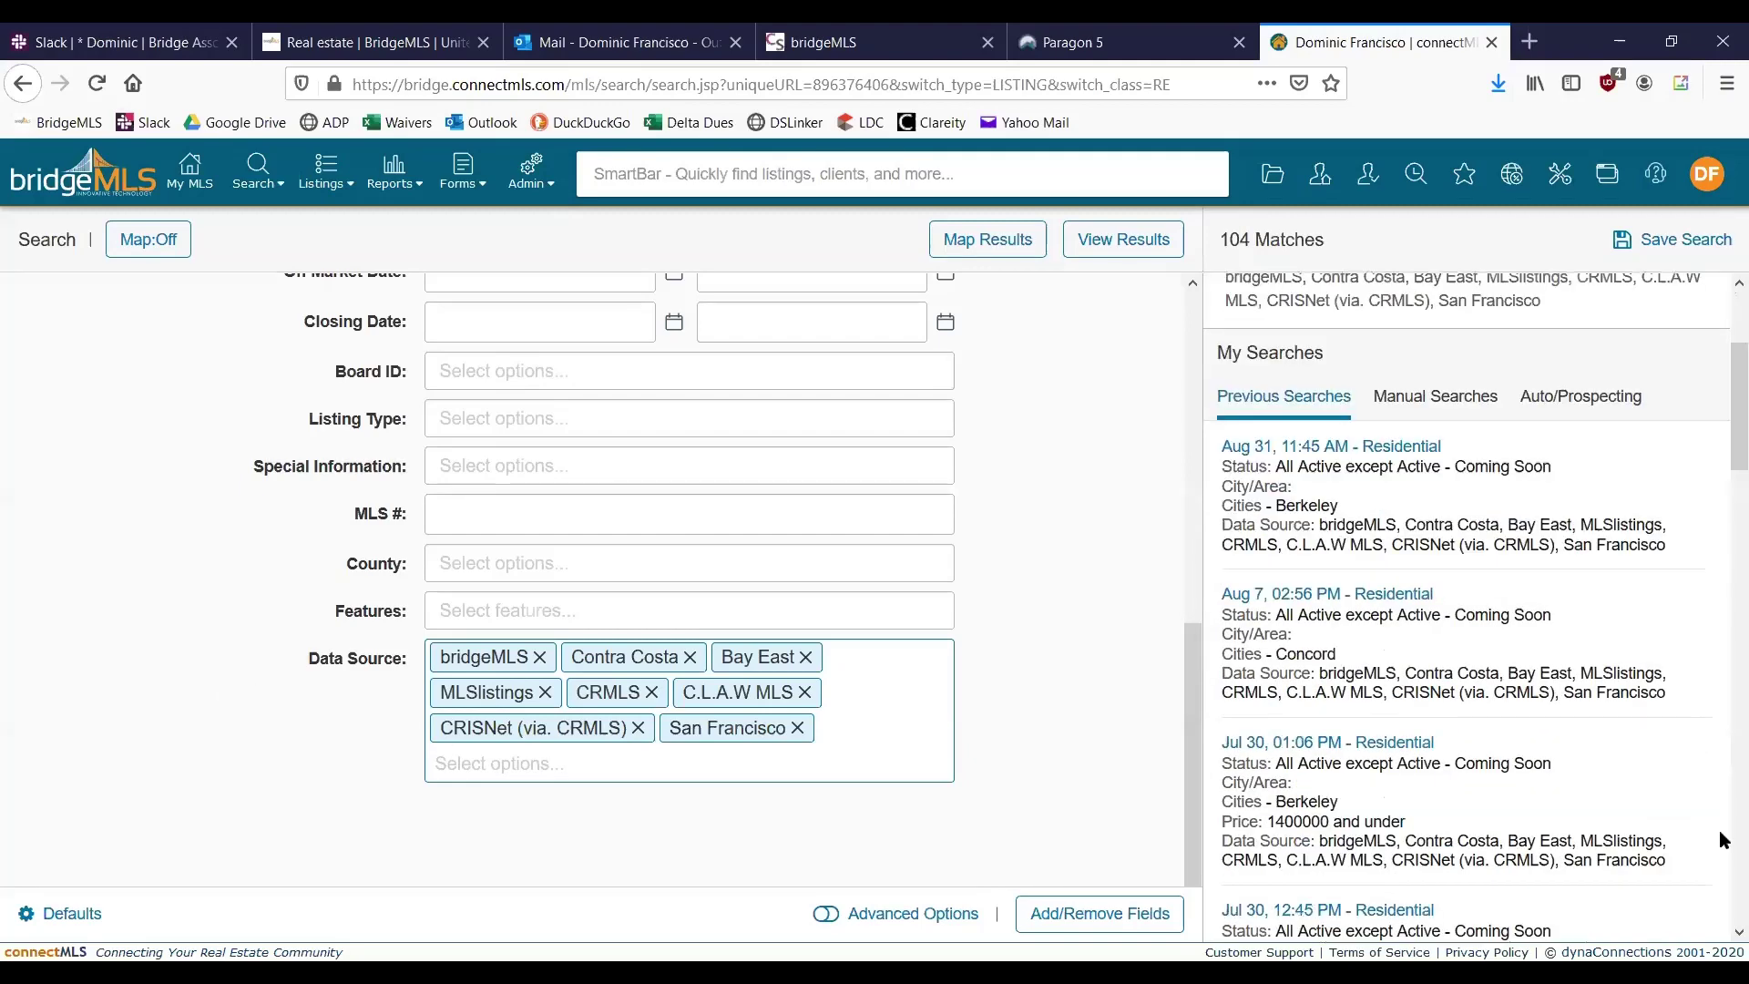
pyautogui.scroll(5, 8, 576)
pyautogui.scroll(-4, 7, 576)
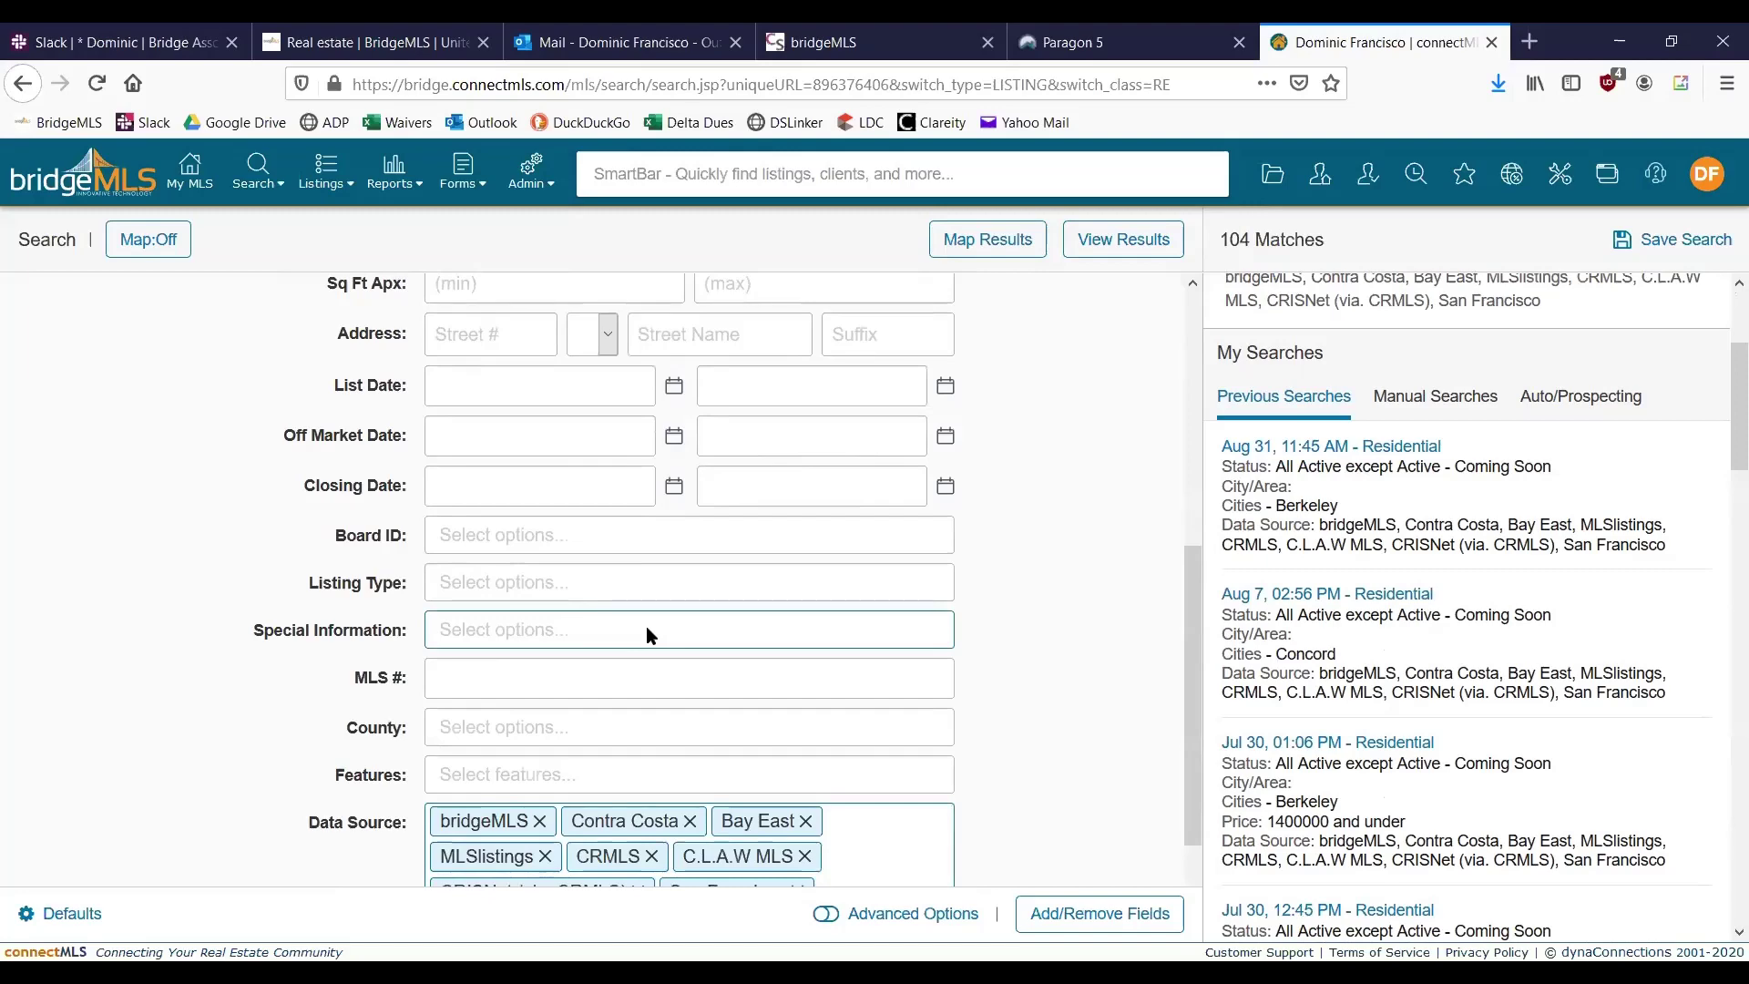
pyautogui.scroll(6, 647, 626)
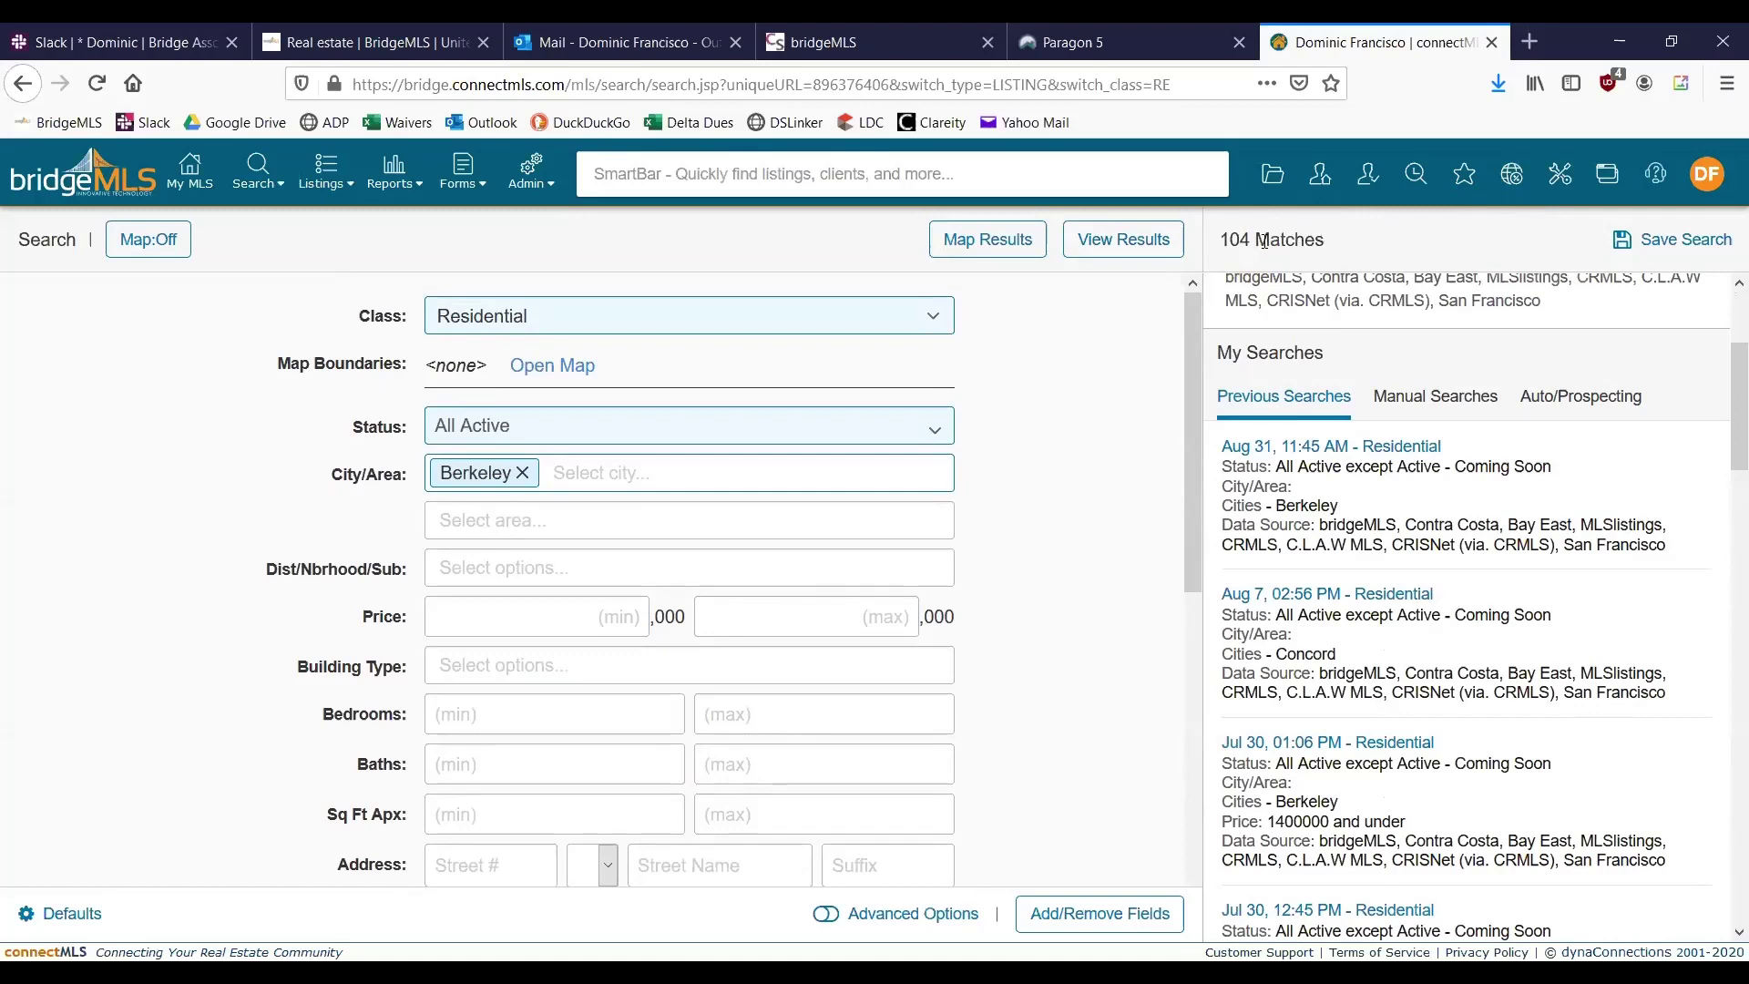
# - Set the maximum price to 1200 ($1,200,000) and view the 47 matching listings
pyautogui.moveTo(1317, 235); pyautogui.dragTo(1219, 239)
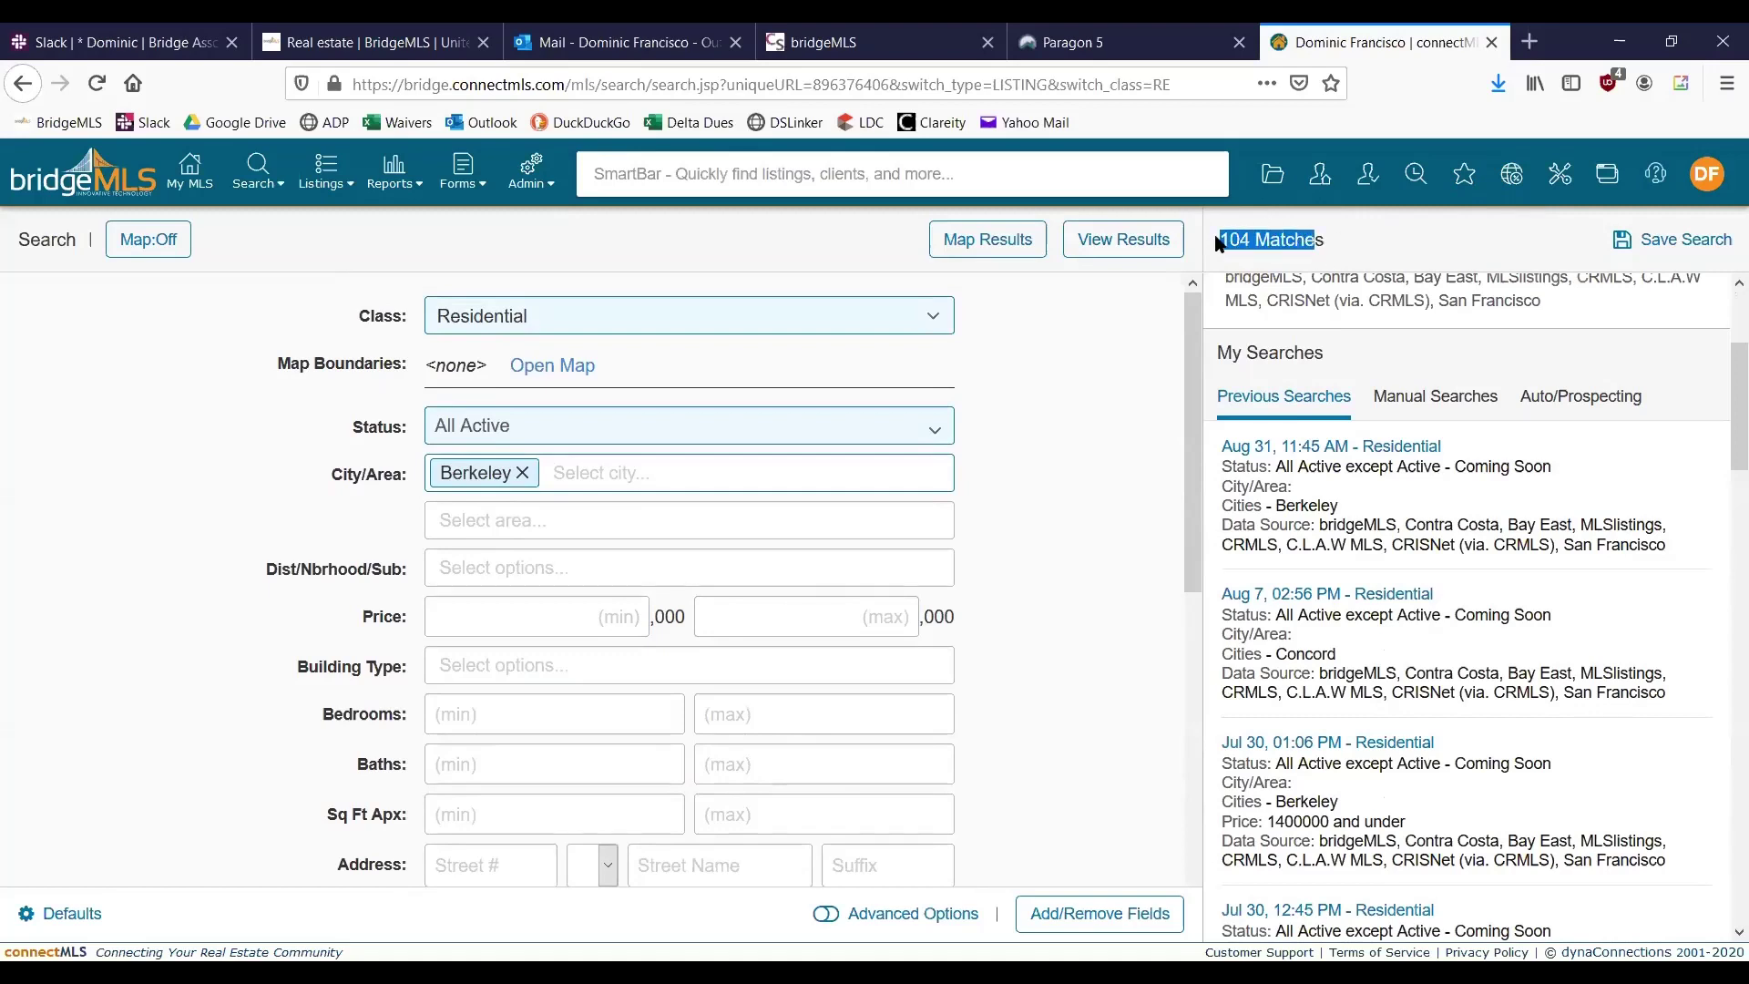
pyautogui.click(1084, 424)
pyautogui.scroll(-2, 665, 494)
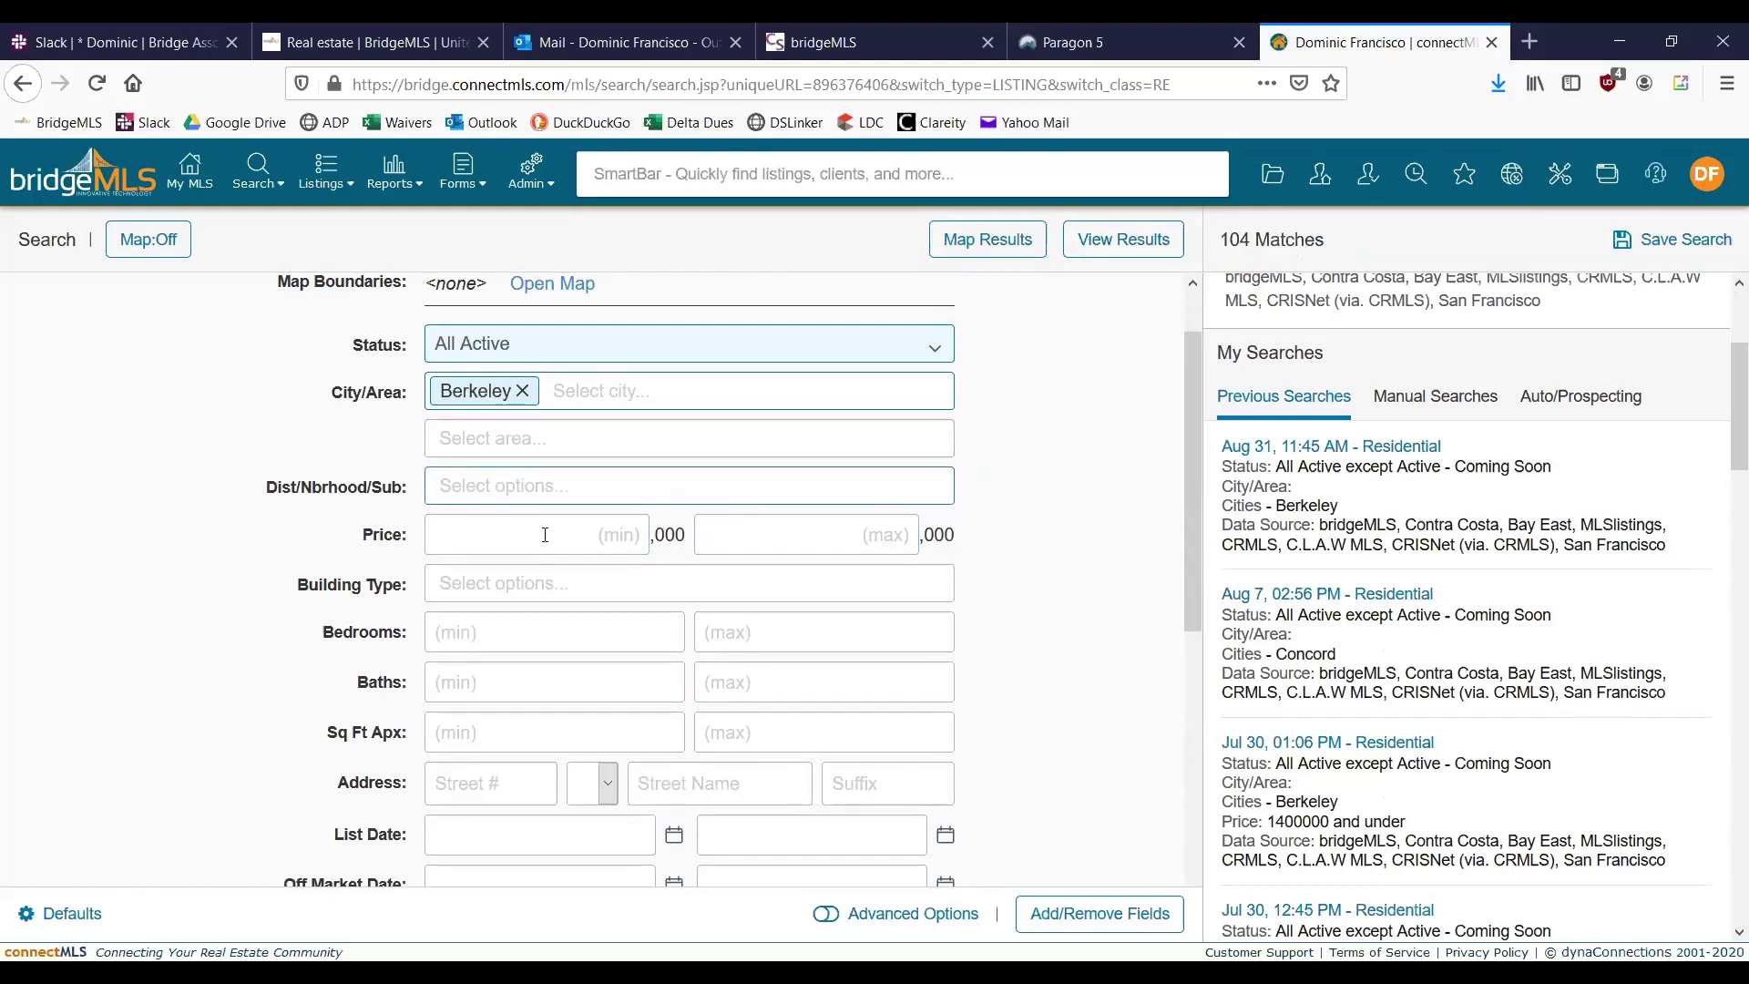
pyautogui.click(807, 537)
pyautogui.write('1200')
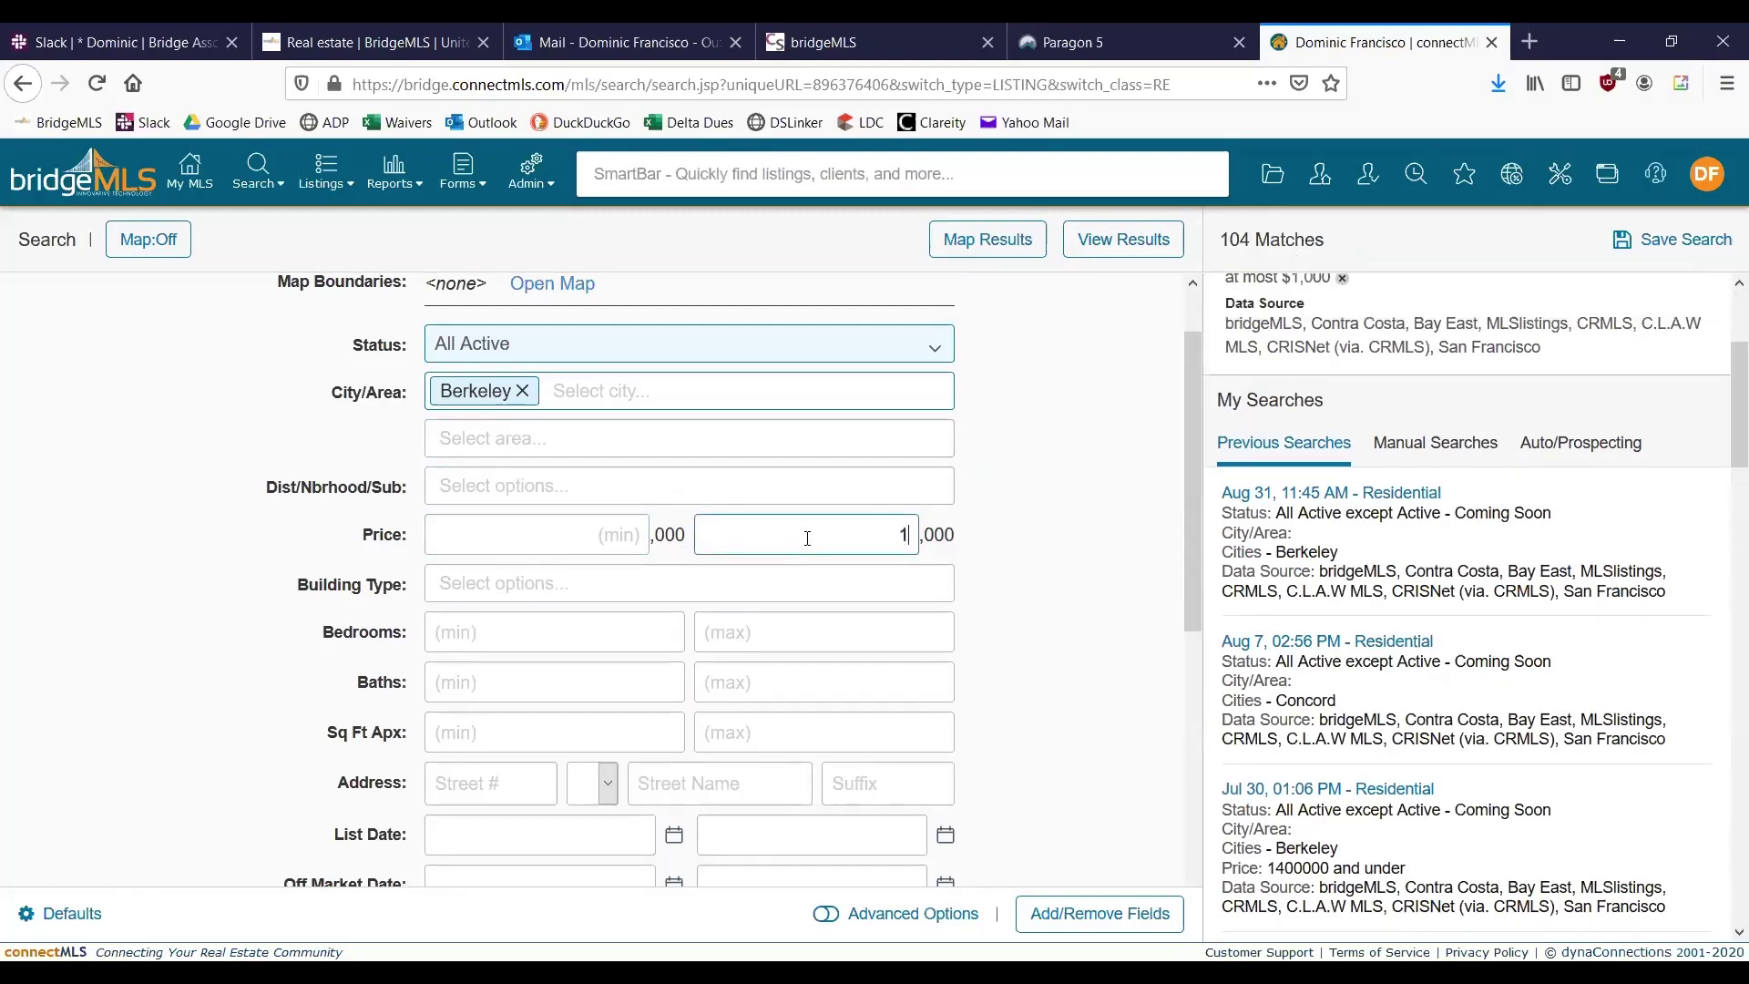
pyautogui.click(1038, 455)
pyautogui.click(1144, 244)
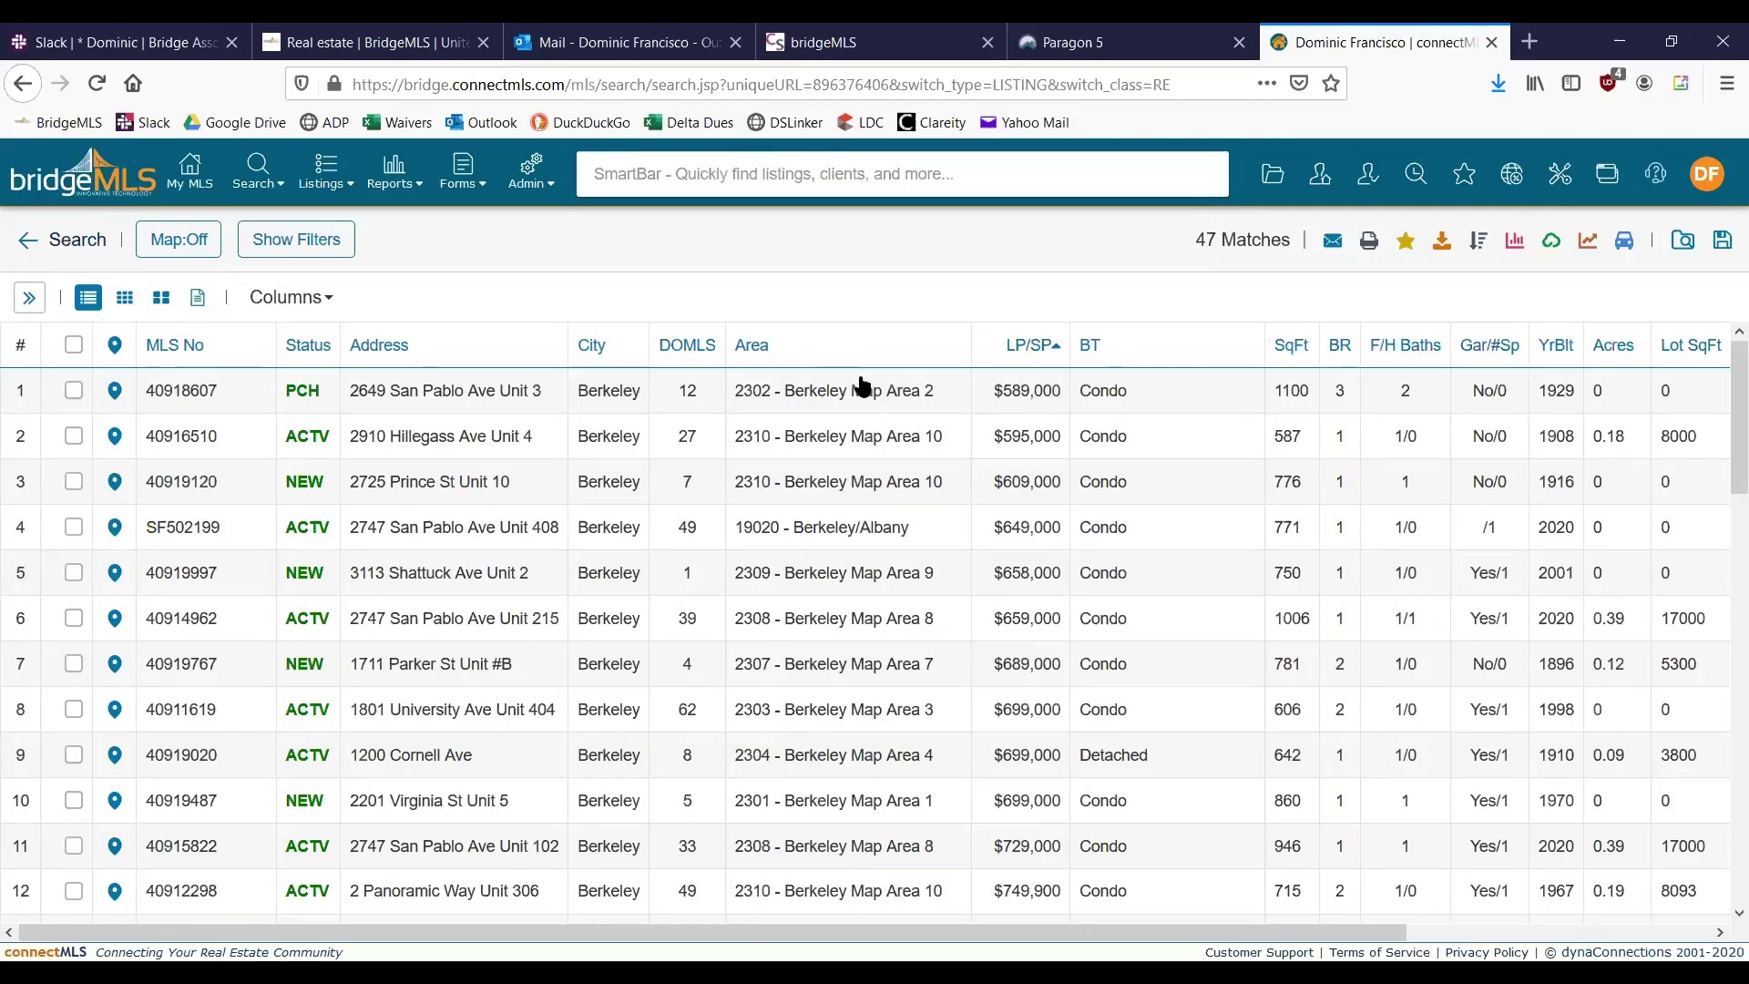
# - Review the 47-listing results table and bring up the filter panel beside it
pyautogui.scroll(-3, 793, 455)
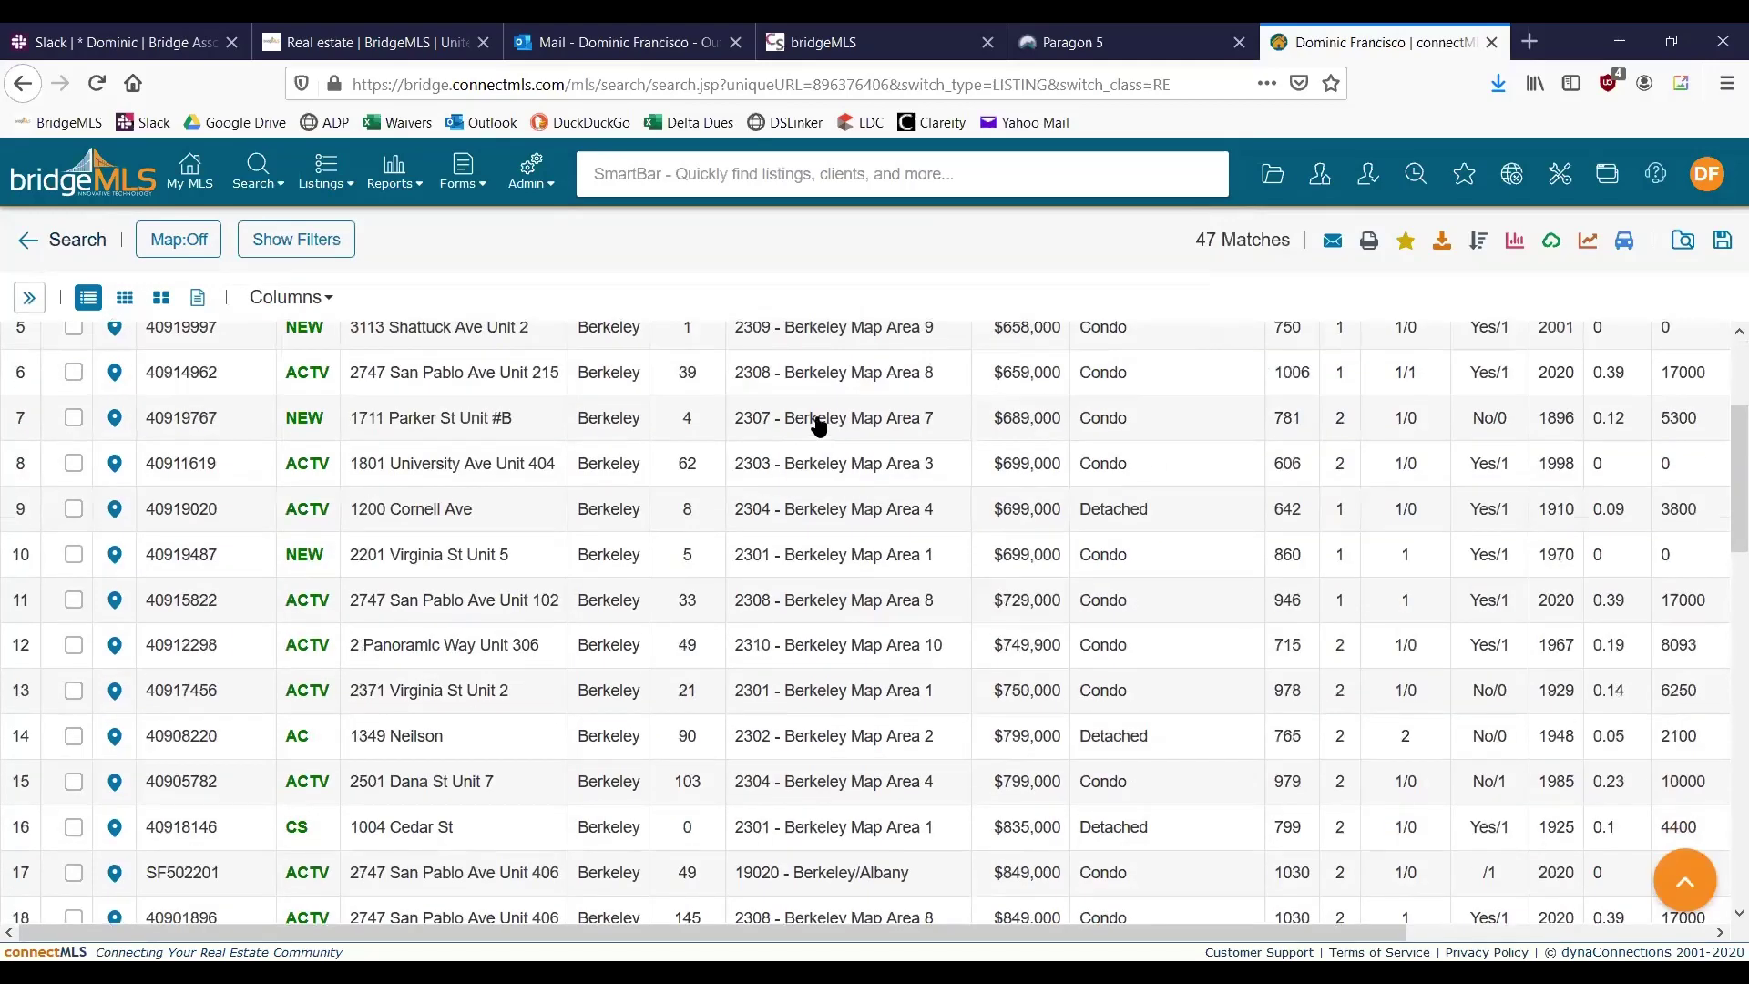
pyautogui.scroll(3, 205, 465)
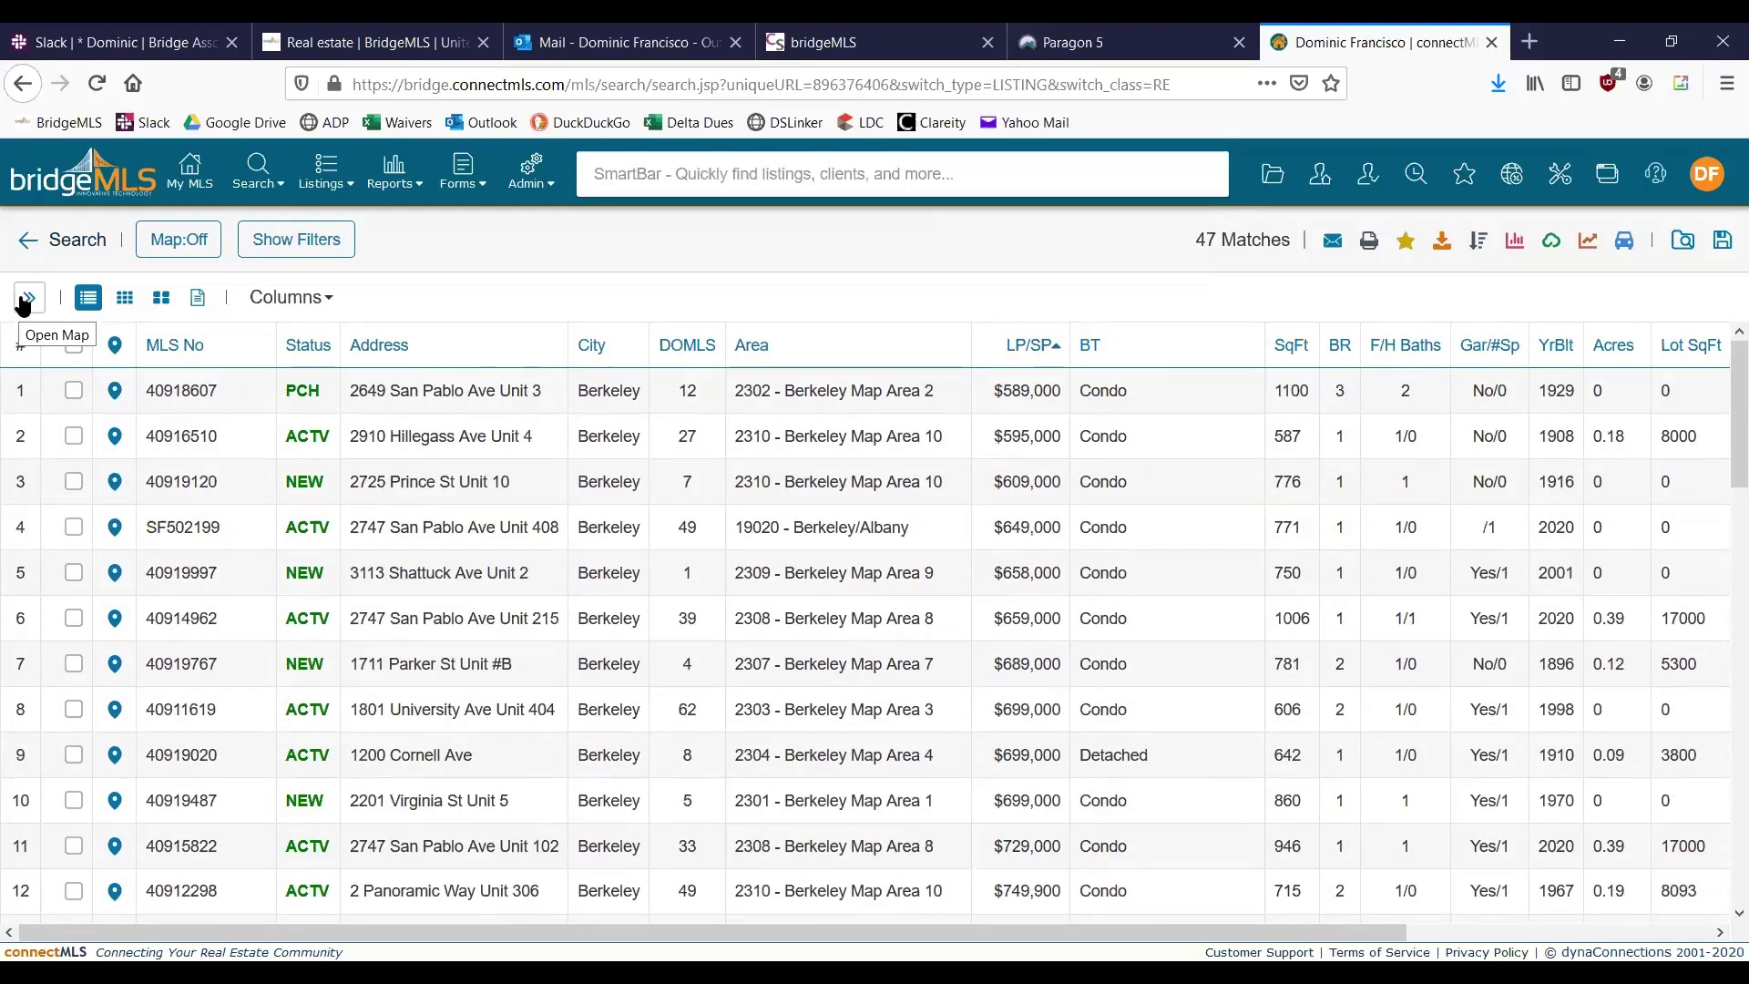
pyautogui.scroll(-15, 105, 337)
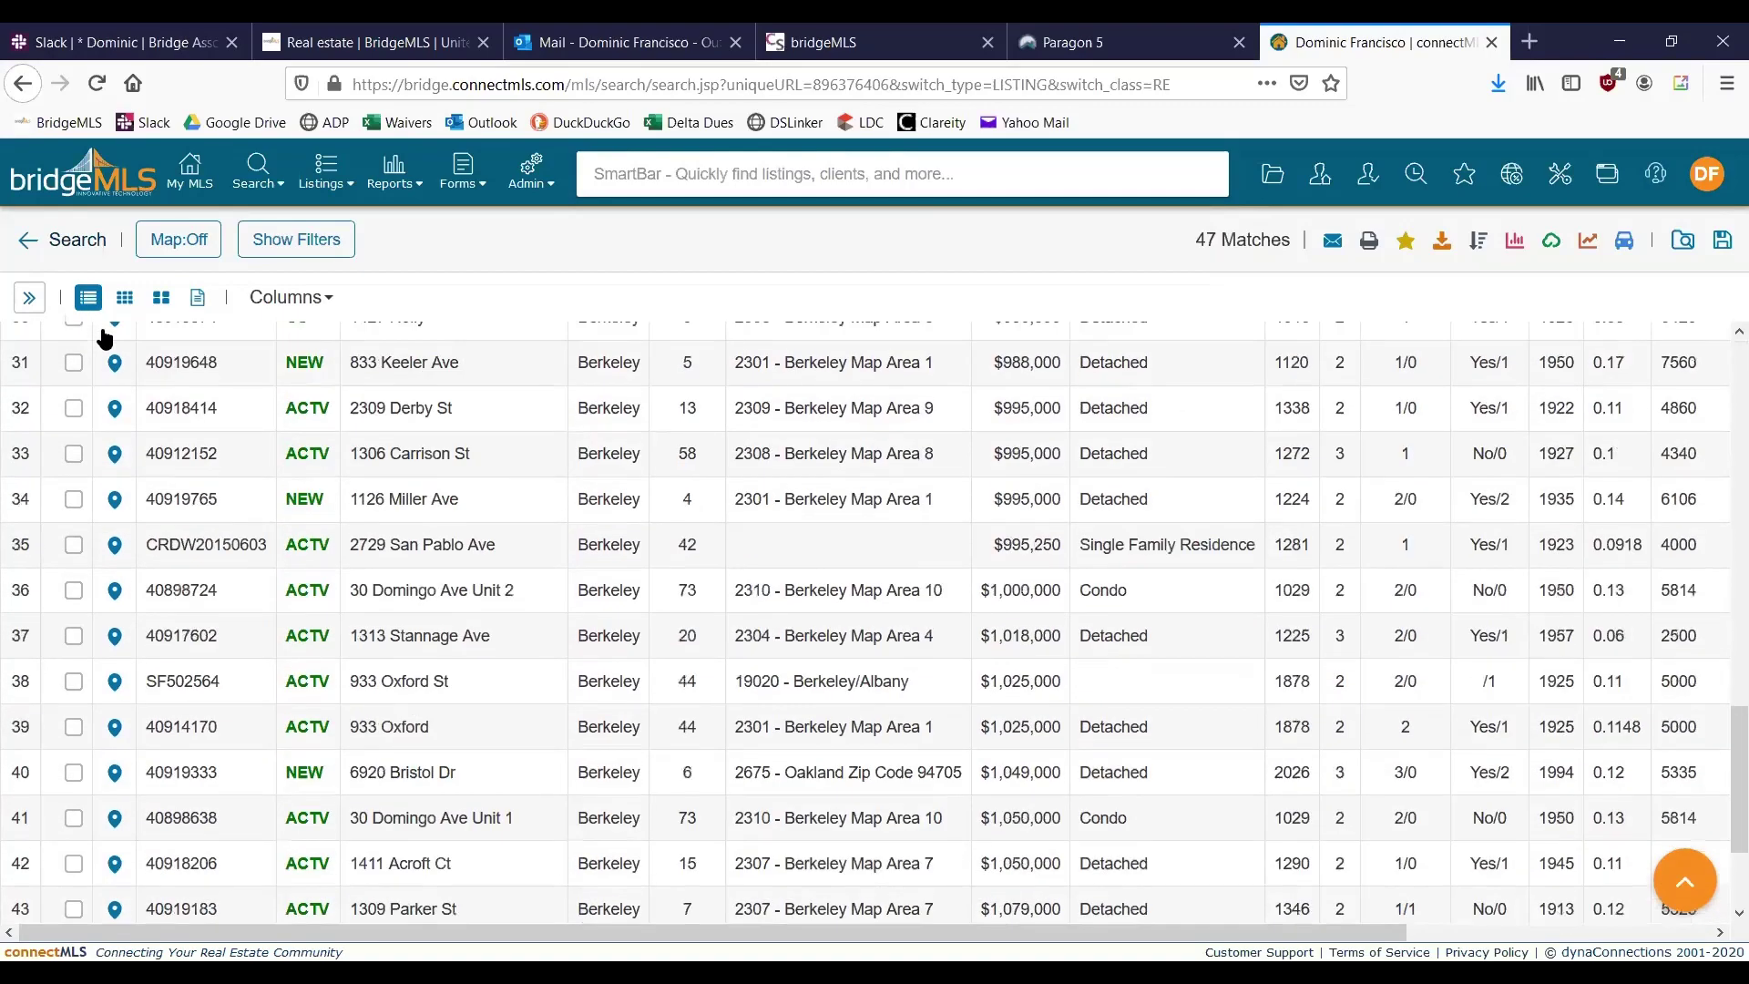
pyautogui.scroll(8, 492, 440)
pyautogui.scroll(6, 496, 444)
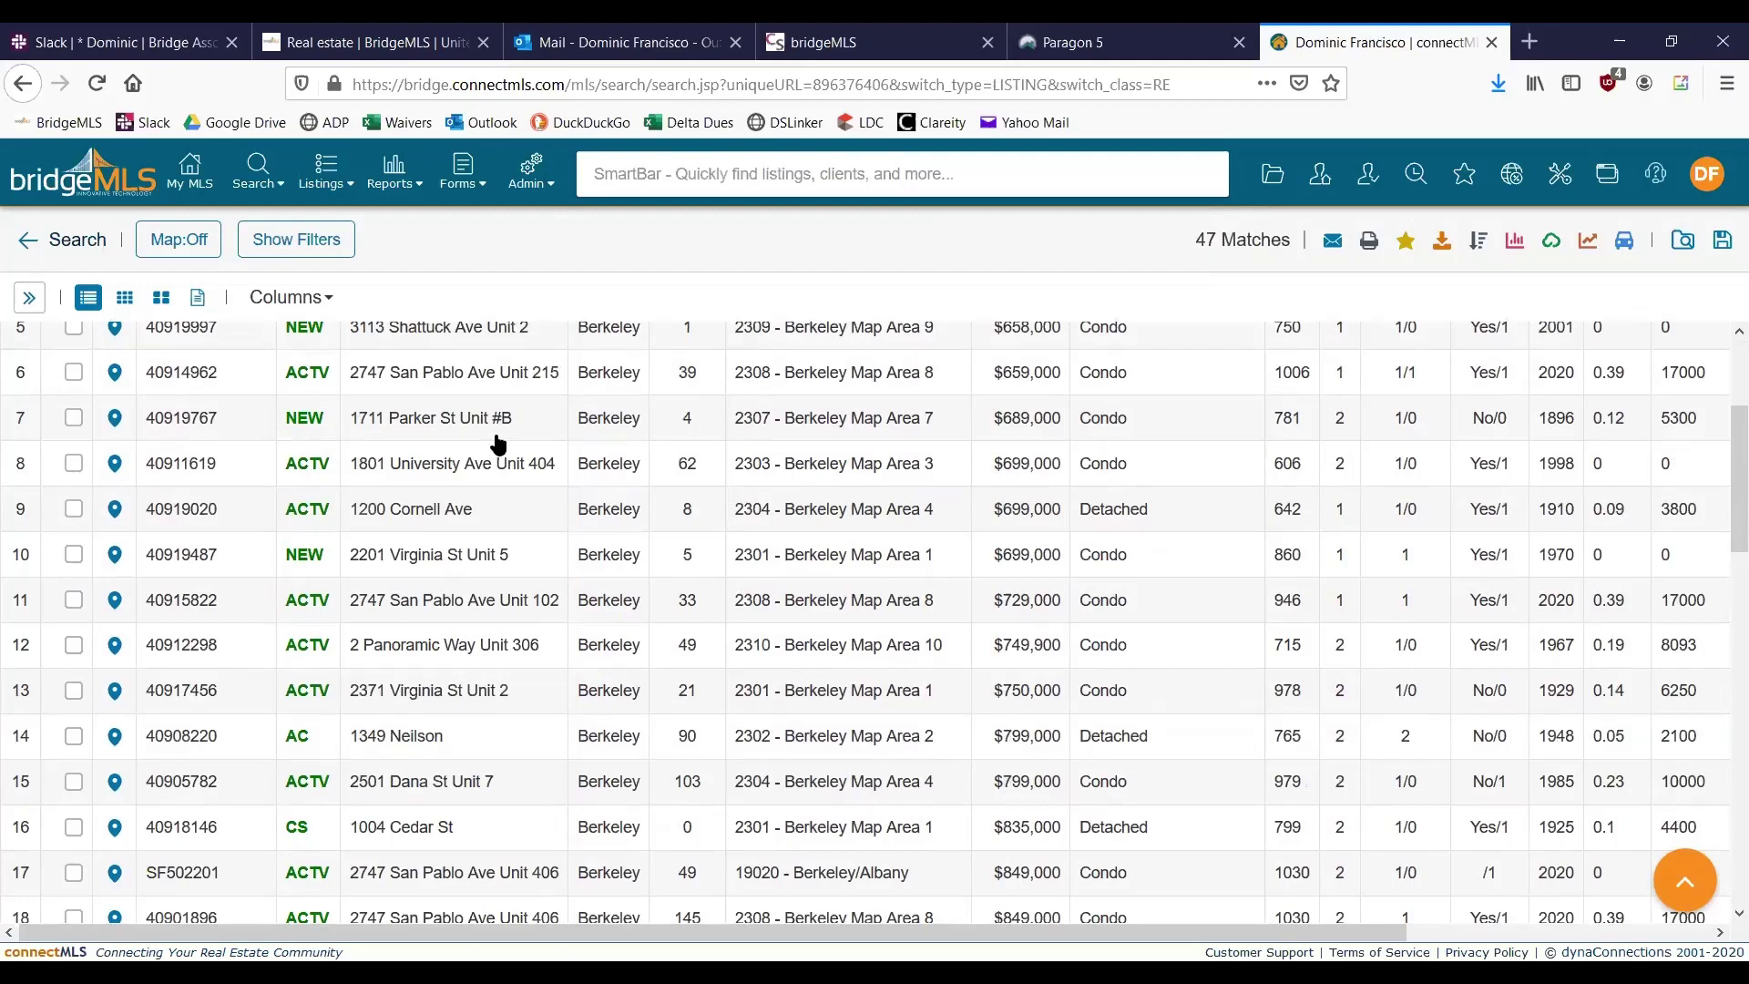
pyautogui.scroll(3, 497, 444)
pyautogui.click(337, 251)
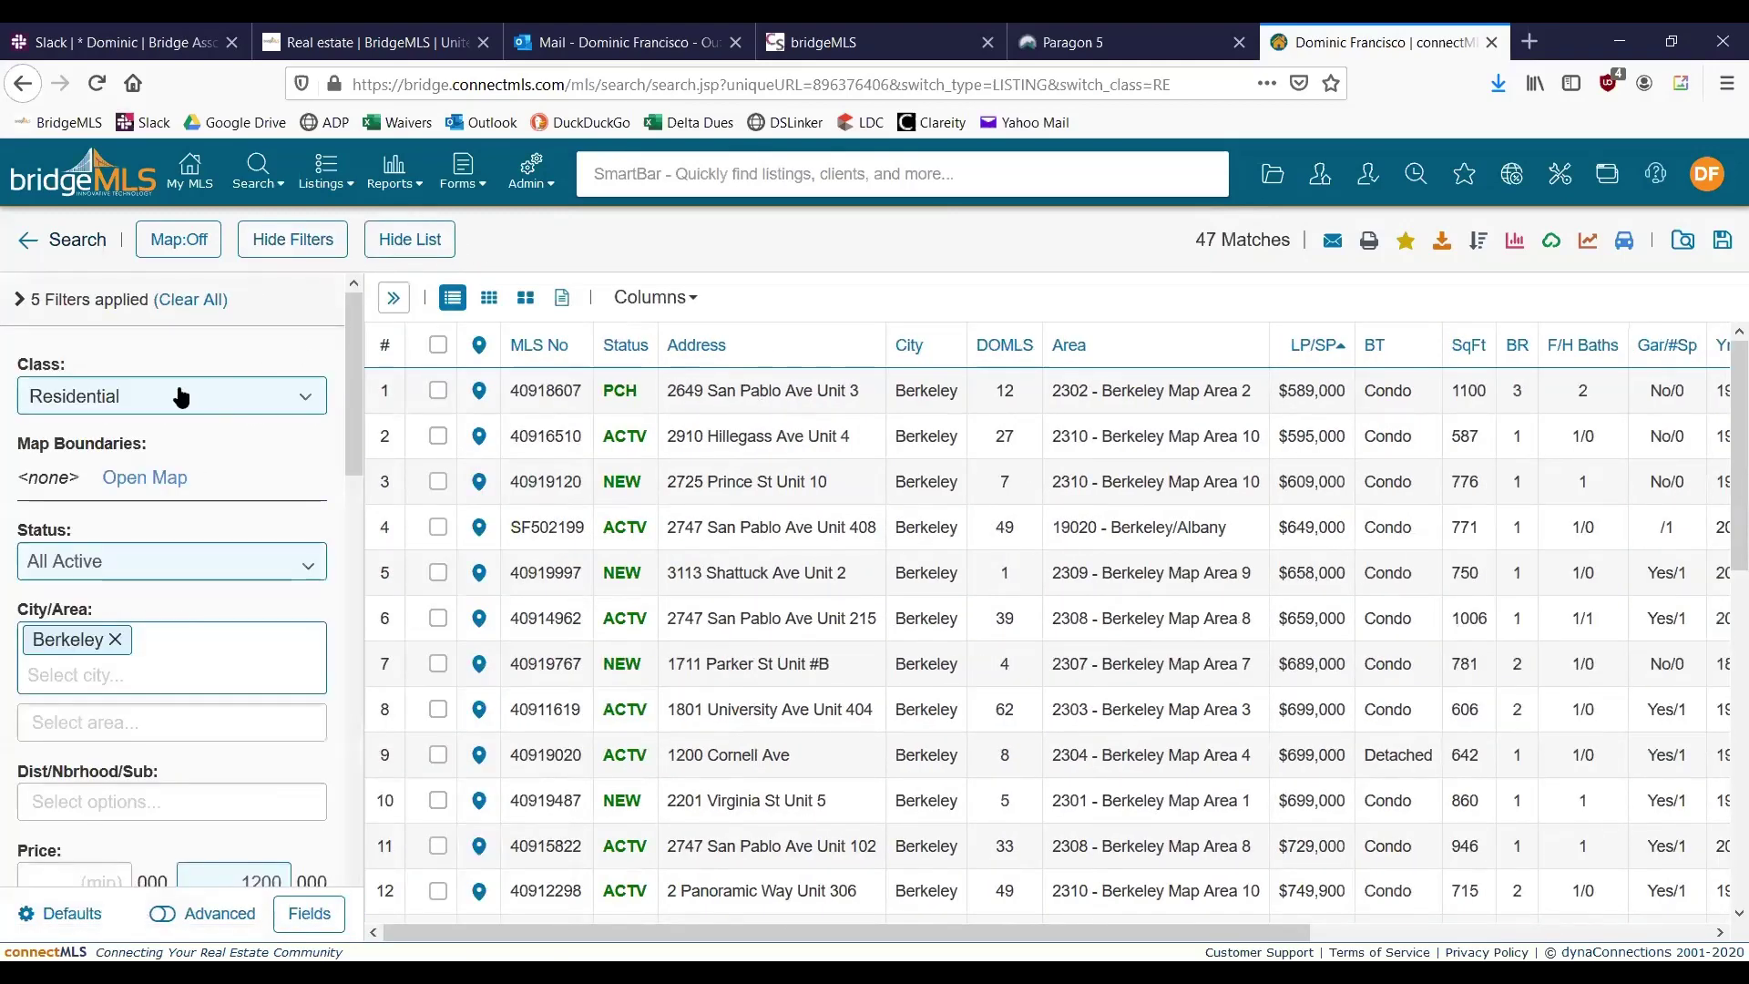
# - Review the filter panel, then hide the results list to expand the full search form
pyautogui.scroll(-5, 177, 392)
pyautogui.scroll(5, 178, 392)
pyautogui.scroll(-6, 181, 384)
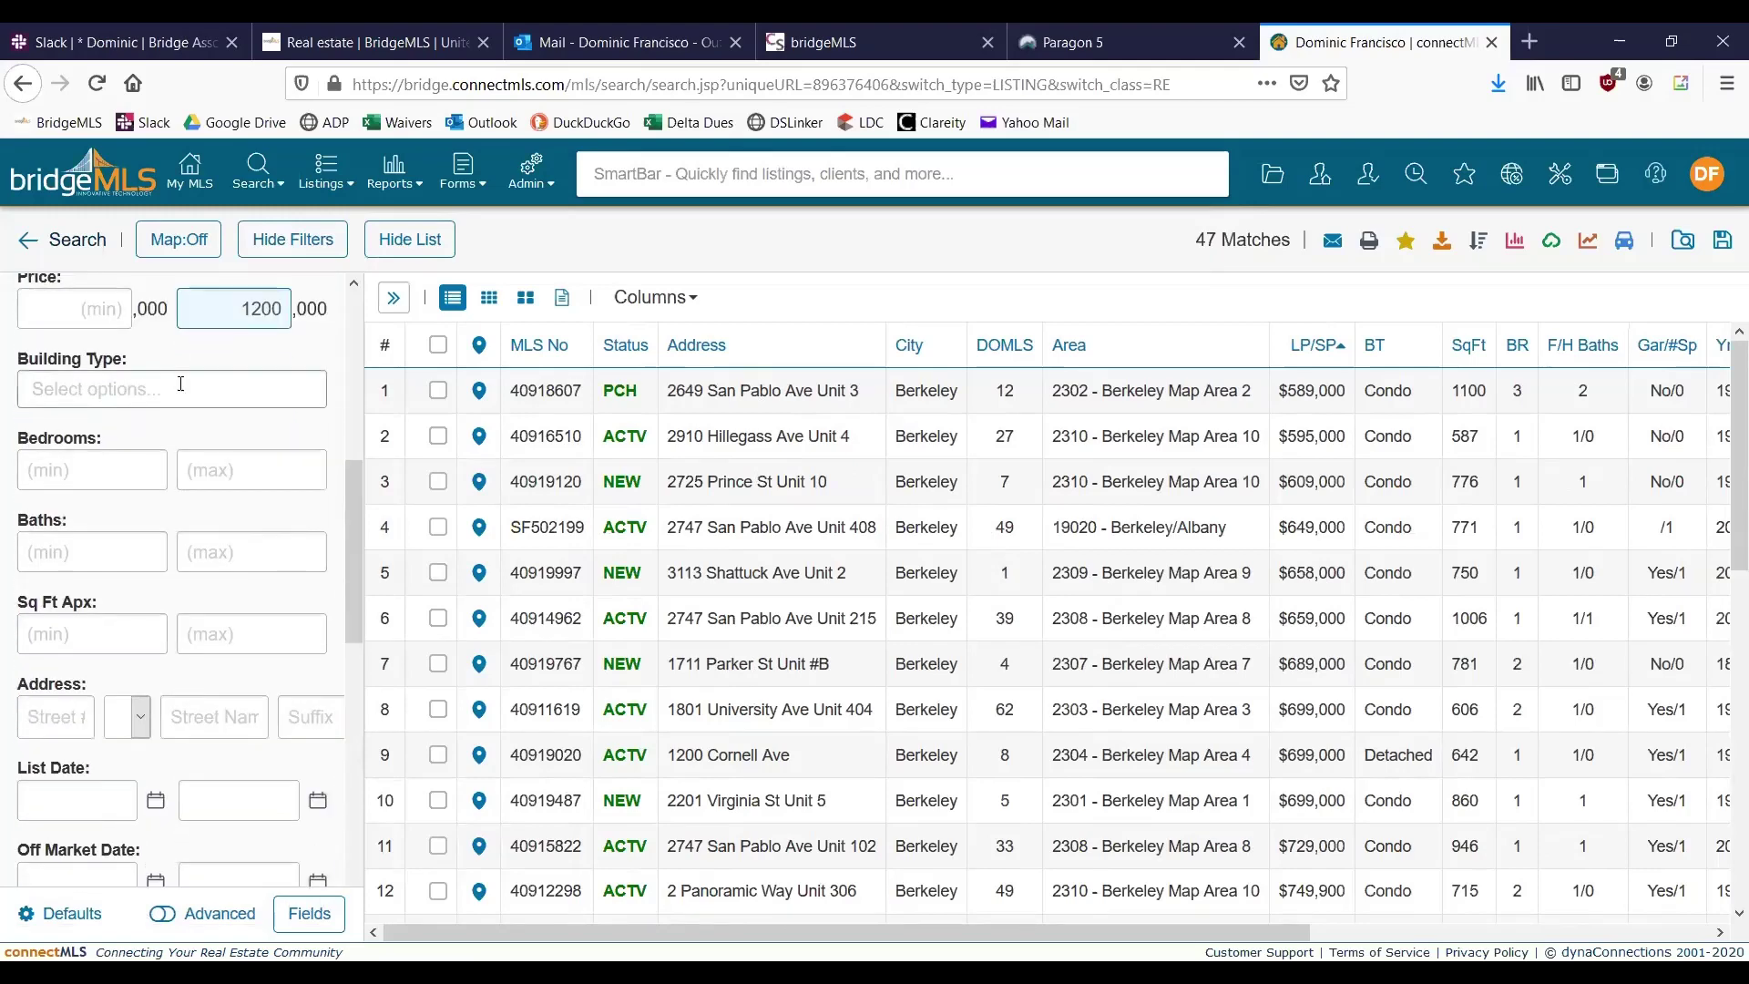
pyautogui.scroll(-5, 180, 384)
pyautogui.scroll(6, 234, 495)
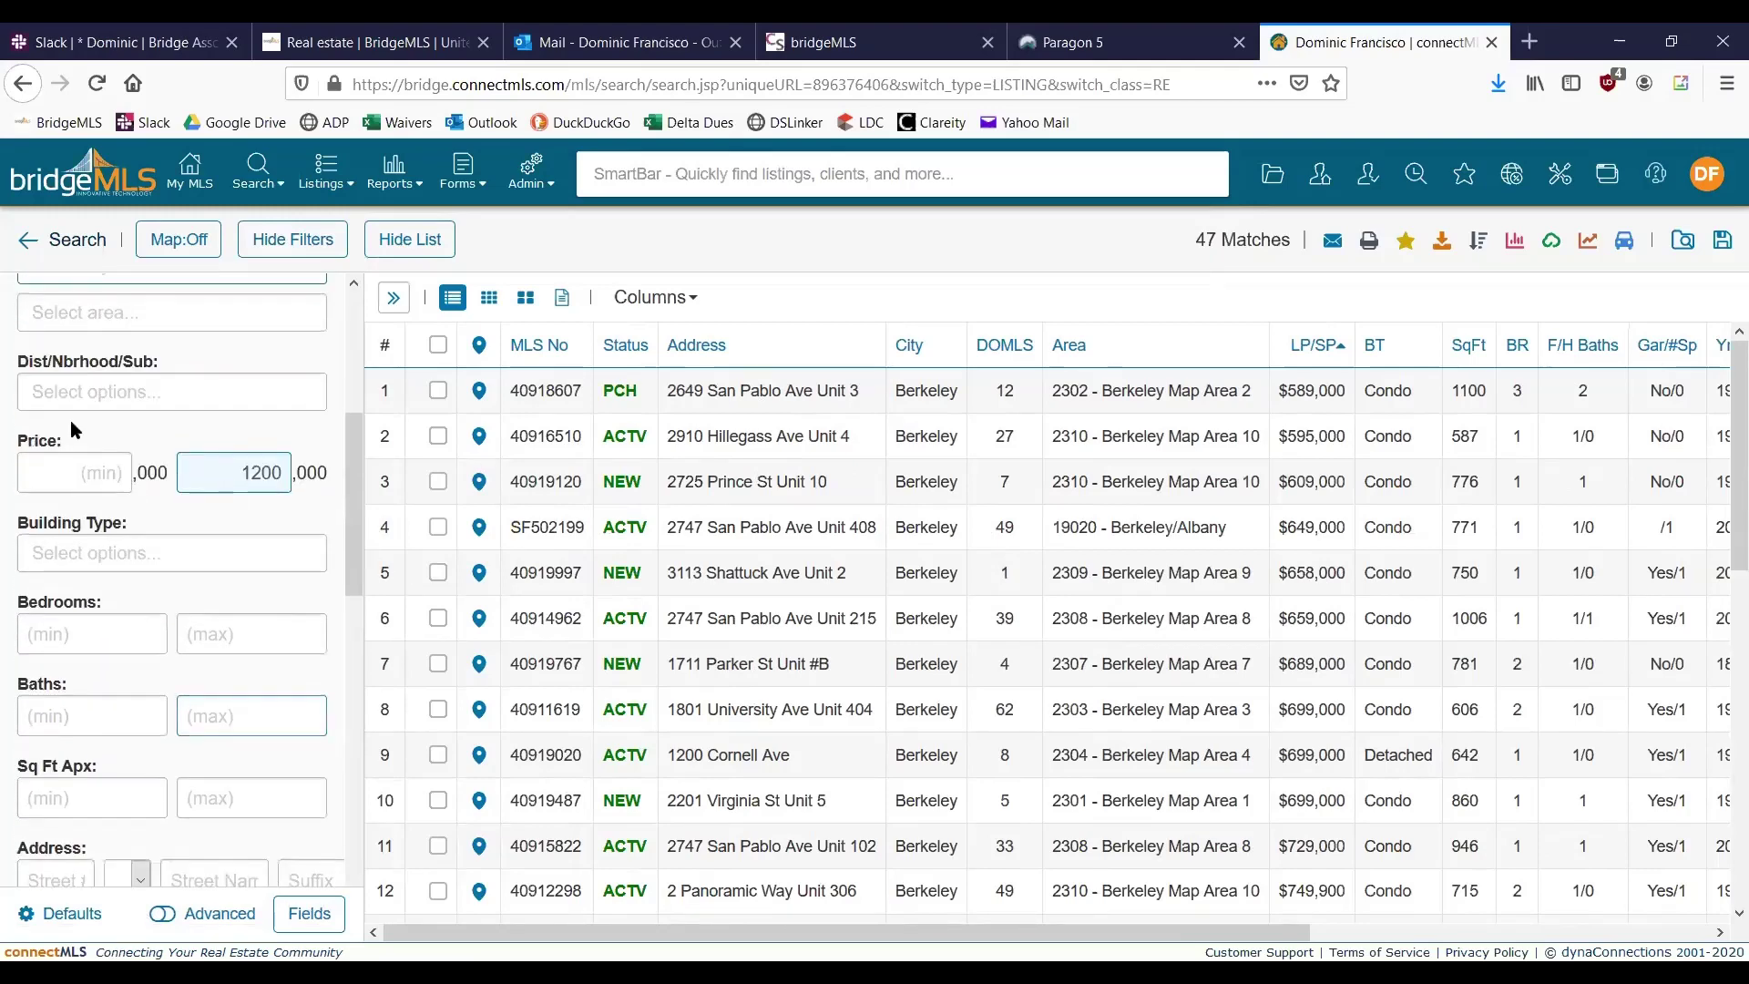
pyautogui.scroll(5, 189, 477)
pyautogui.scroll(-6, 221, 602)
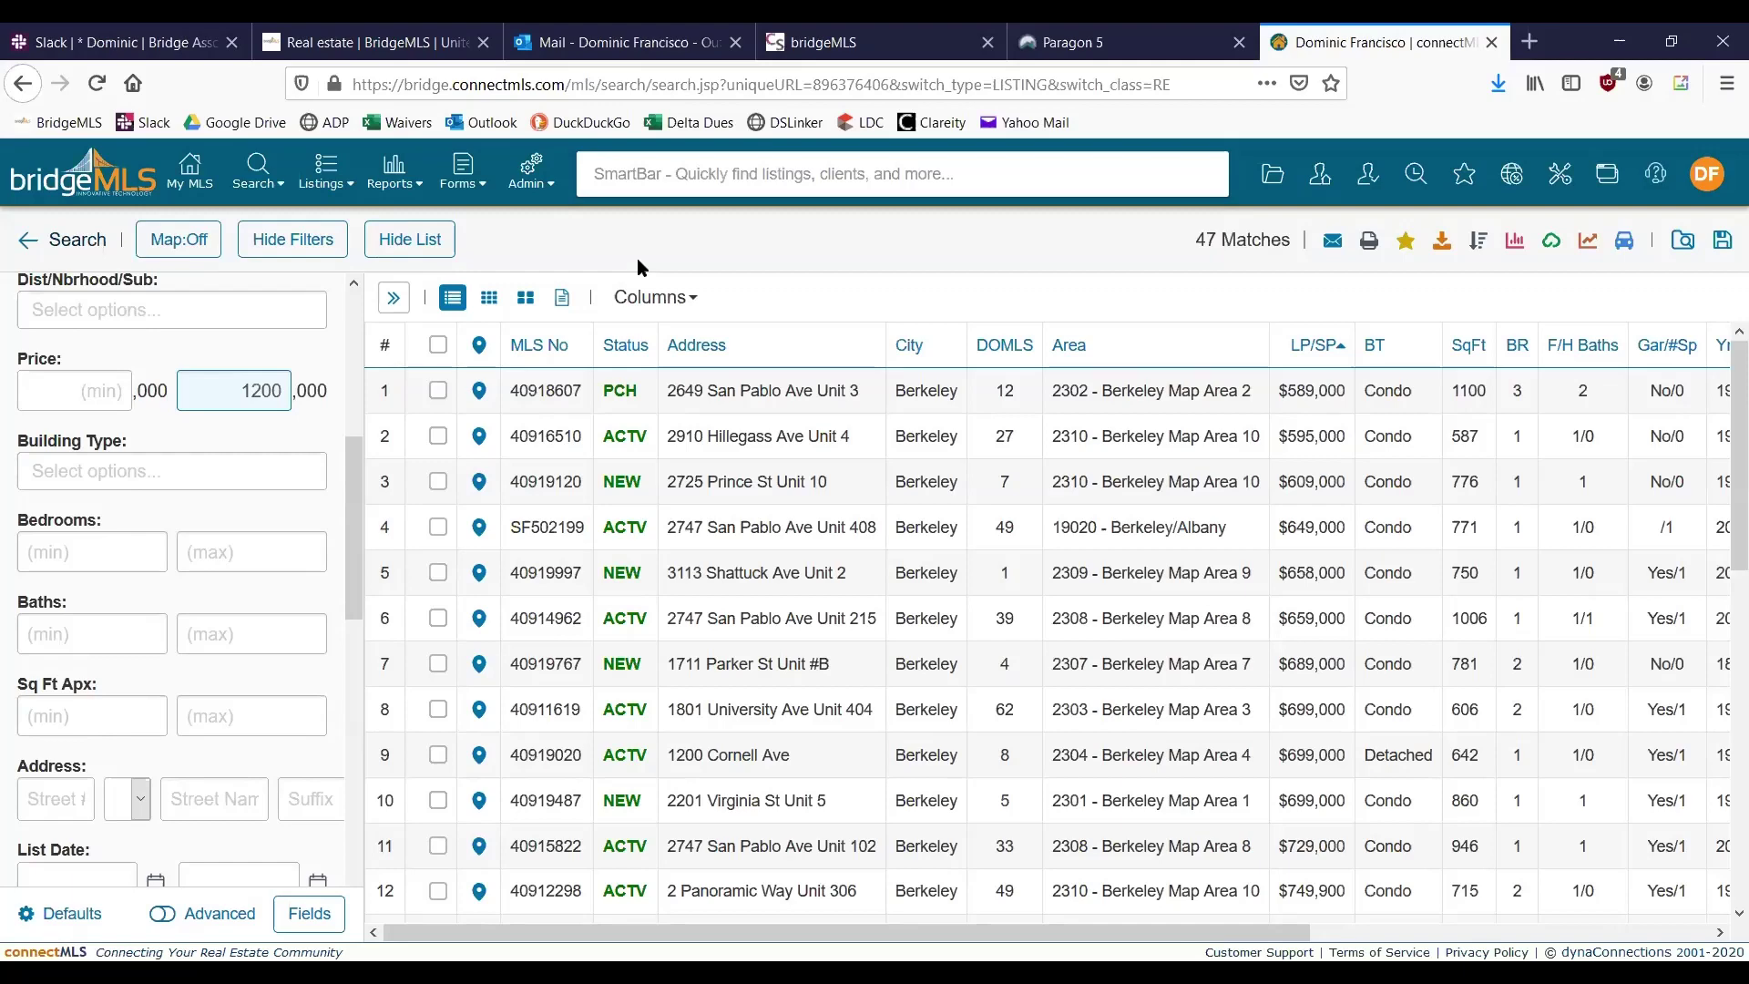
pyautogui.scroll(3, 363, 501)
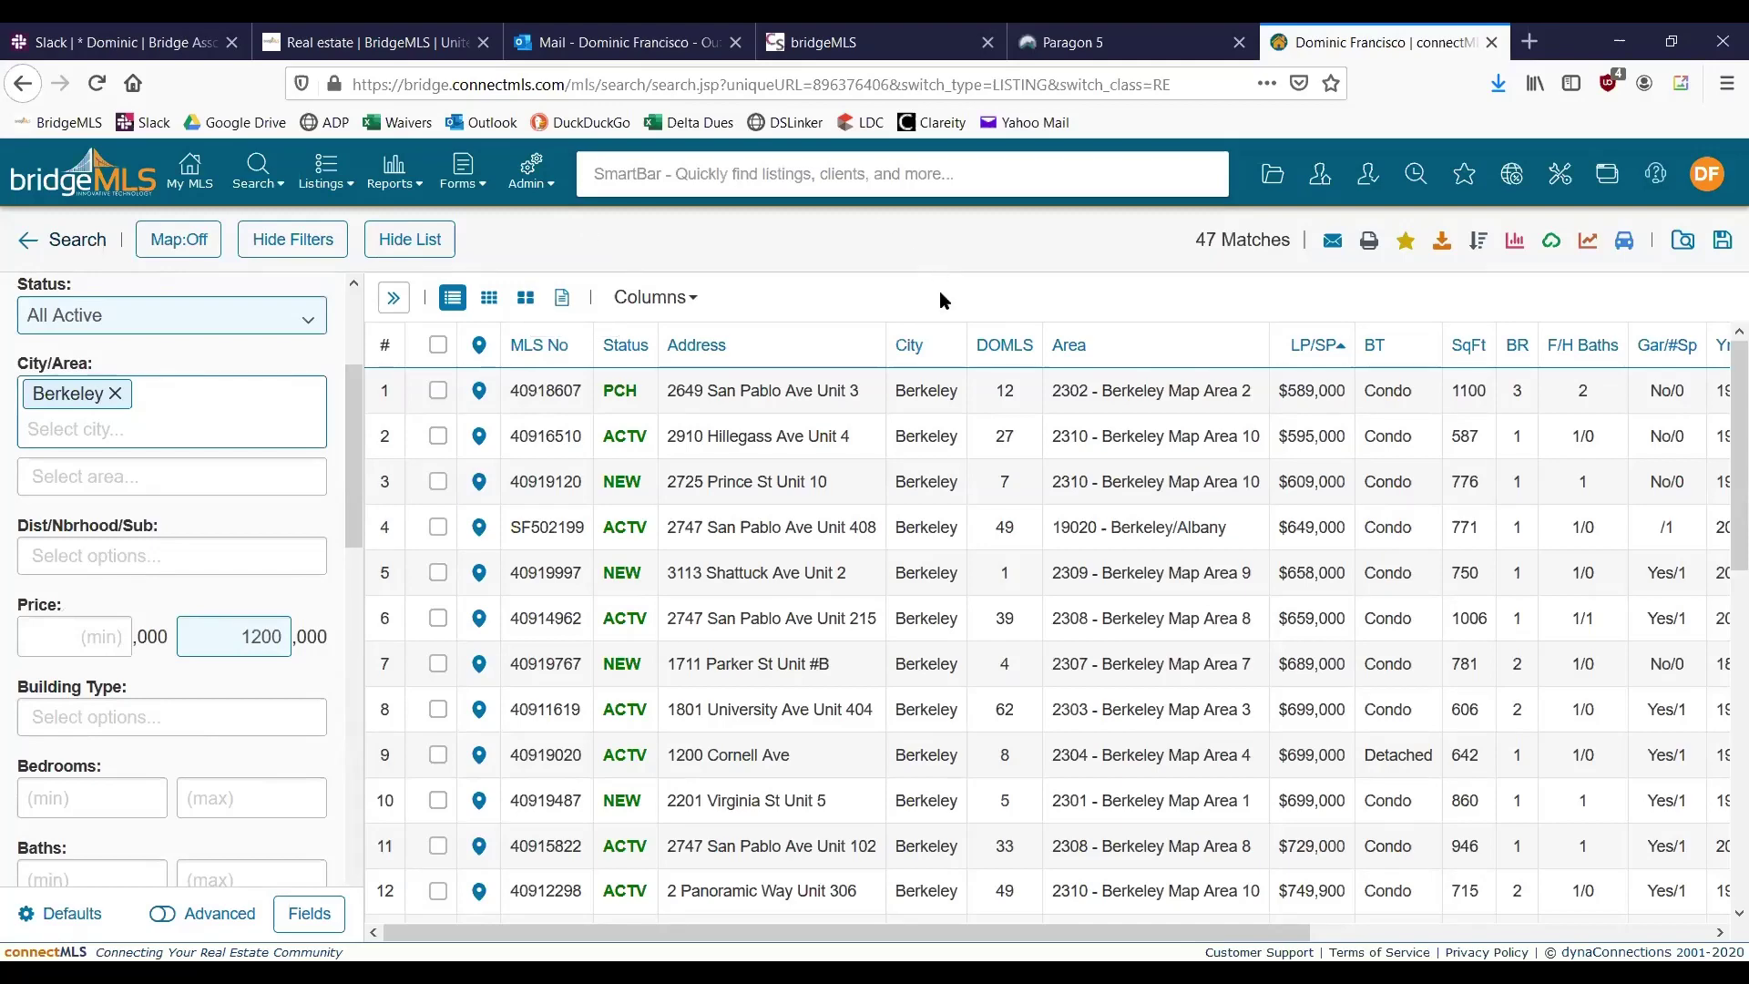
pyautogui.click(413, 242)
pyautogui.scroll(3, 873, 509)
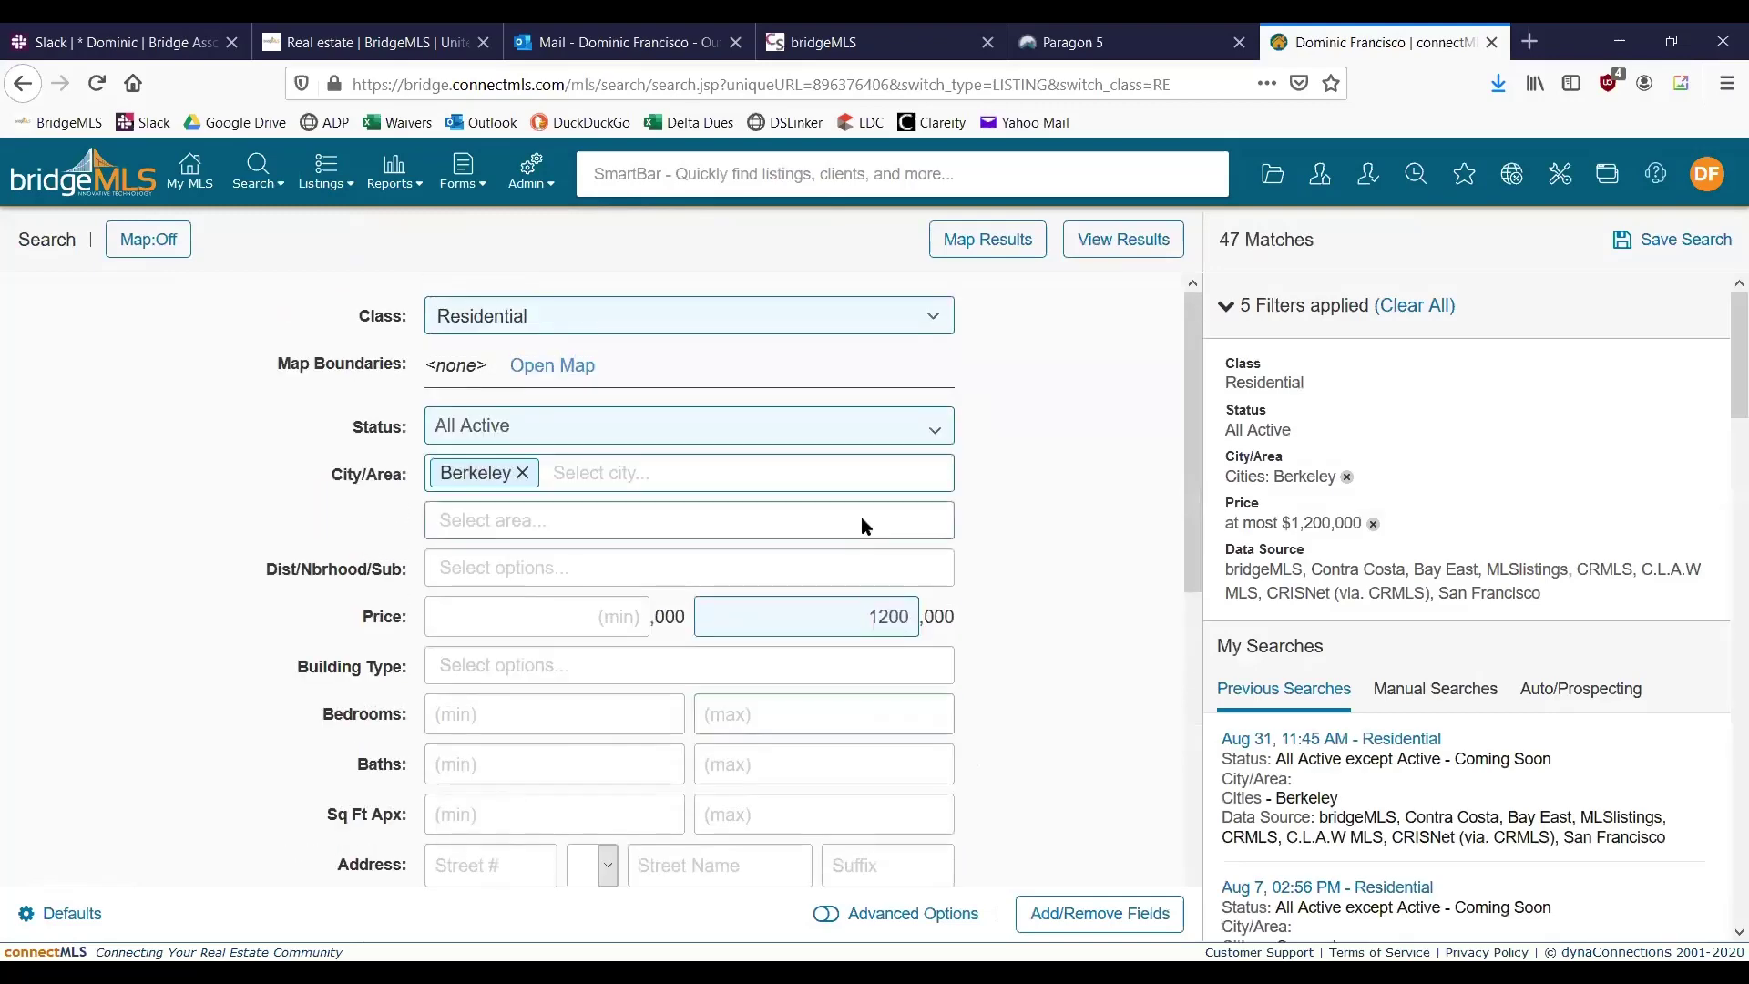
# - Map the 47 results, collapse the list, and pan over south and west Berkeley
pyautogui.click(991, 242)
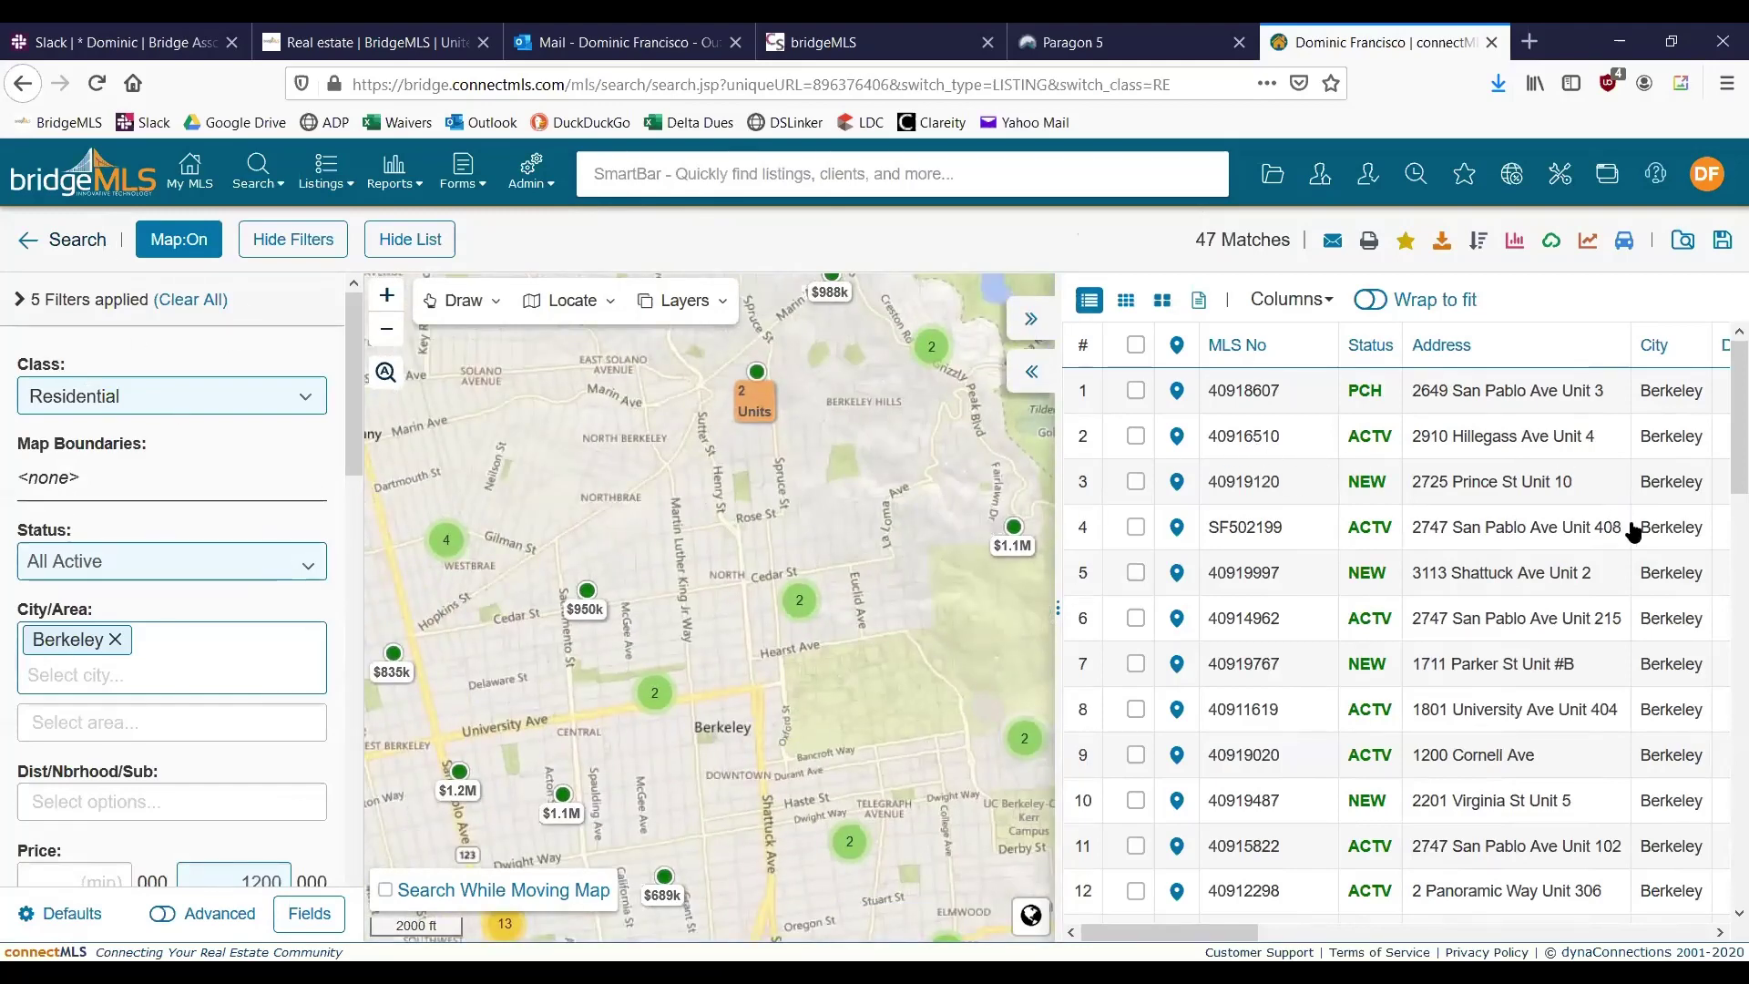
pyautogui.scroll(-3, 1303, 426)
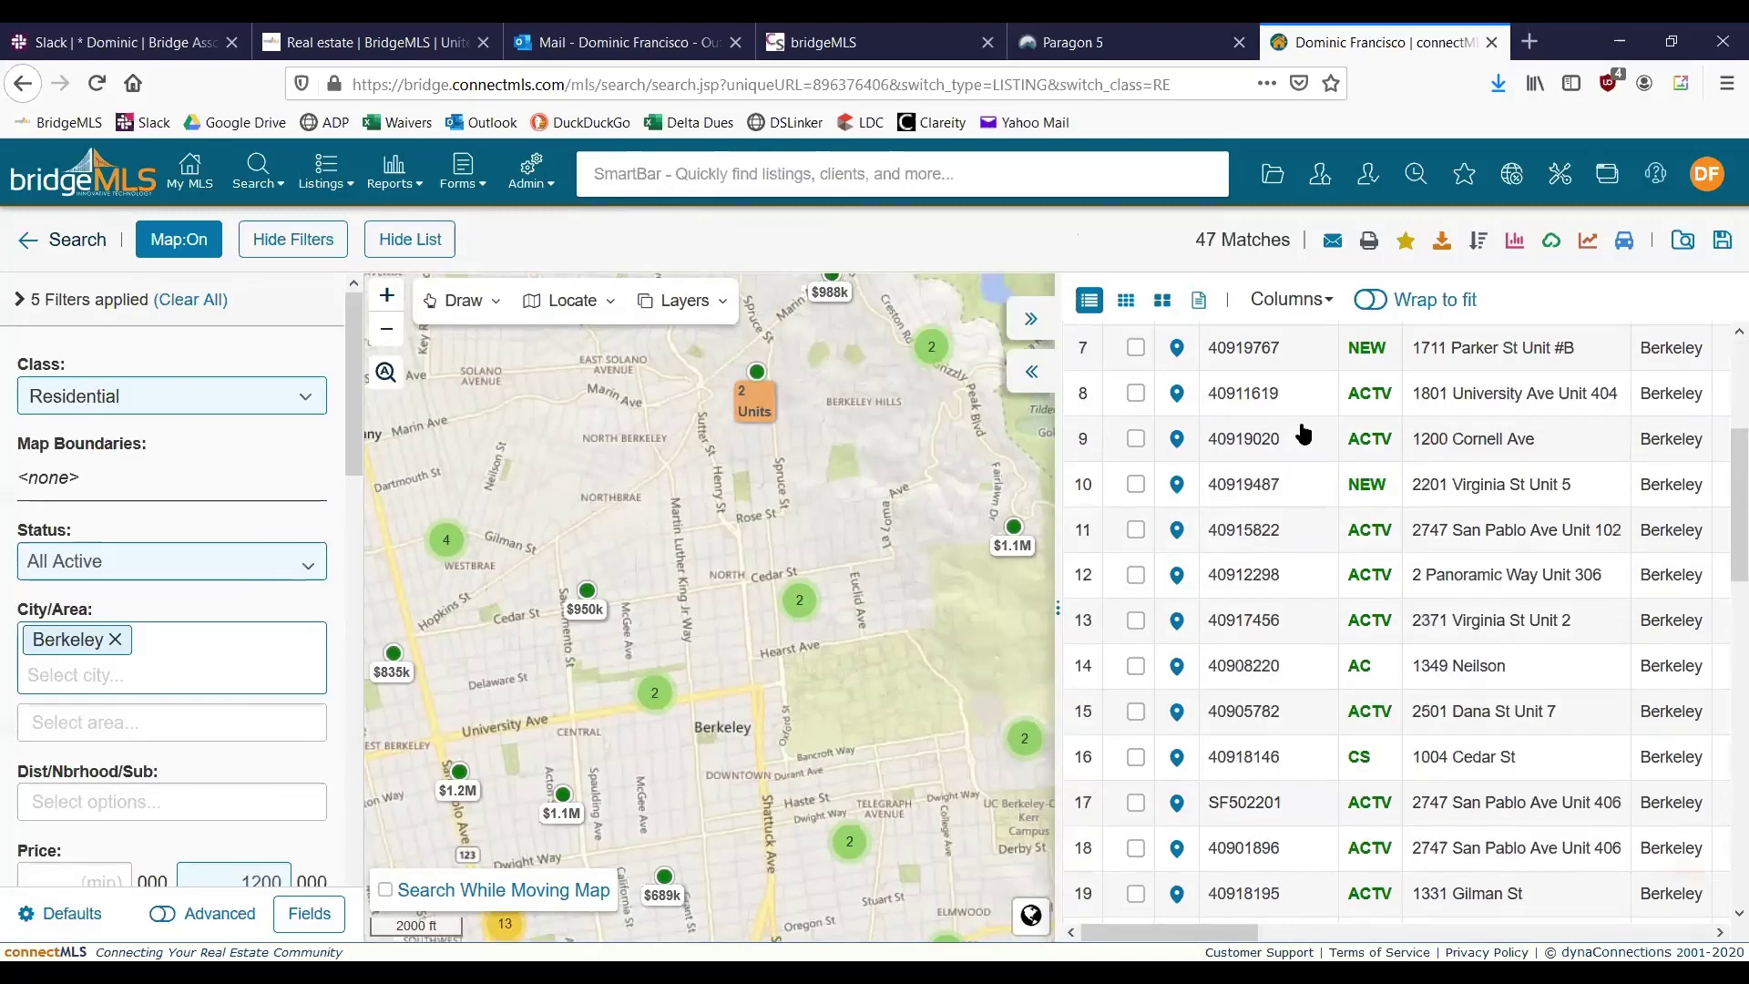
pyautogui.scroll(3, 1307, 429)
pyautogui.click(1032, 321)
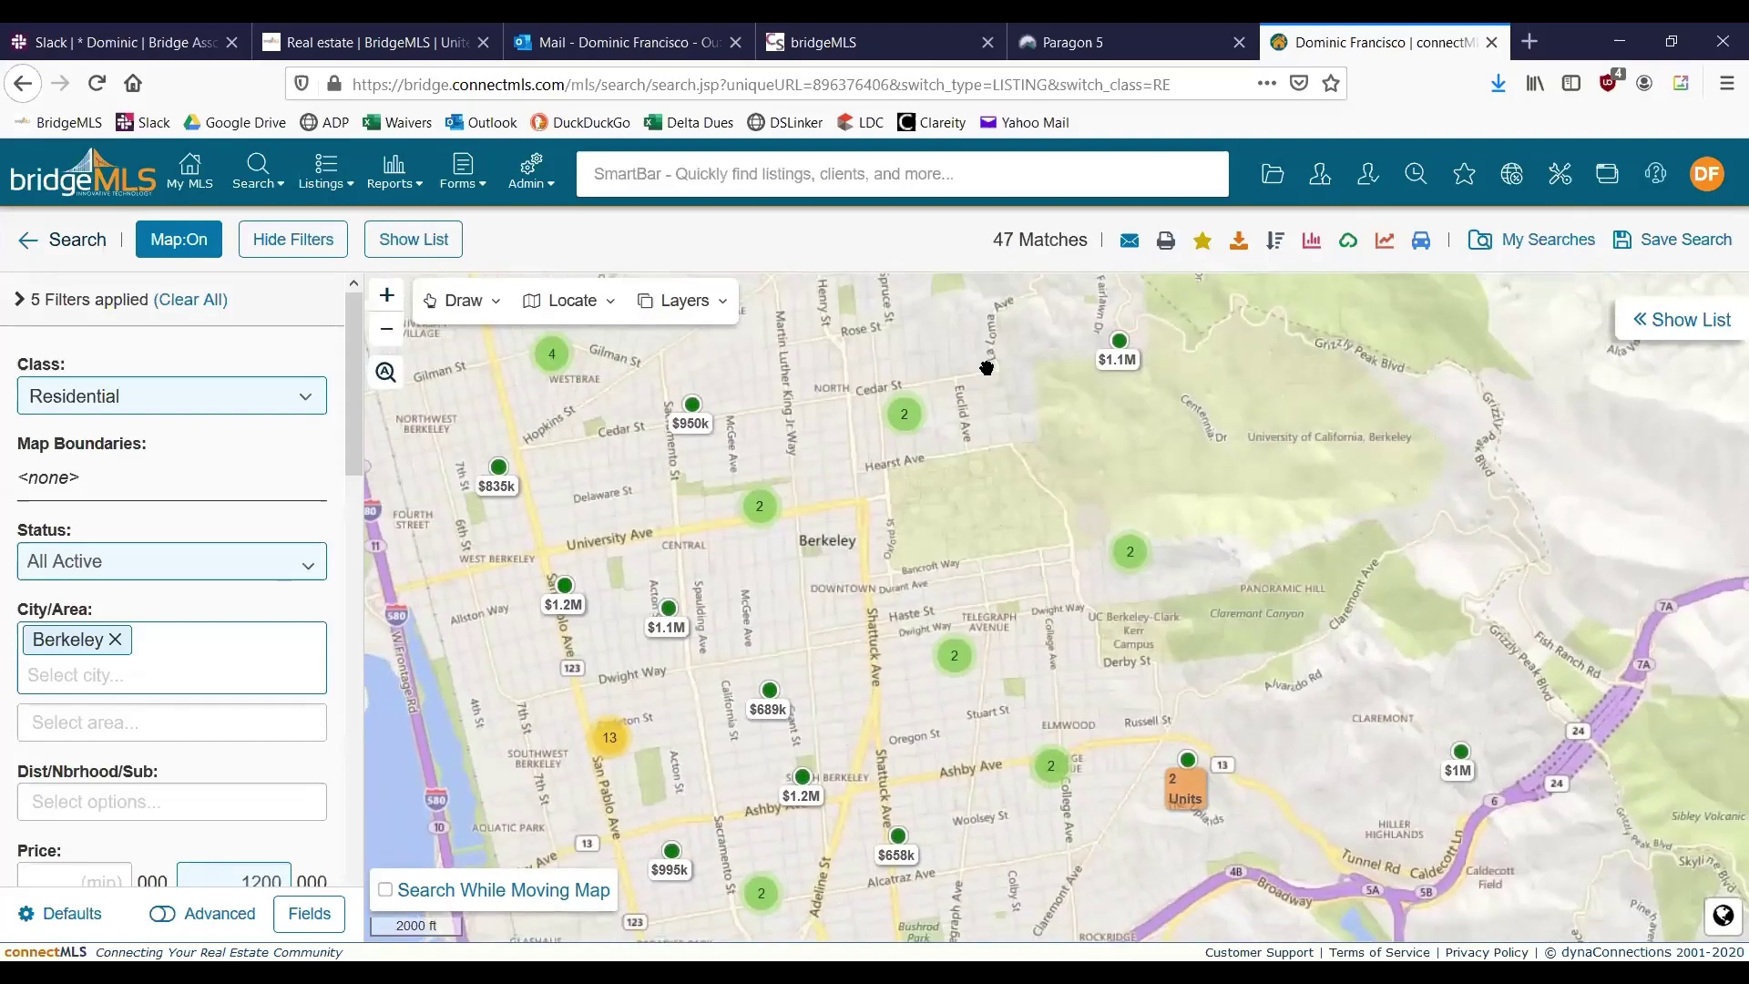
pyautogui.moveTo(884, 463); pyautogui.dragTo(1023, 414)
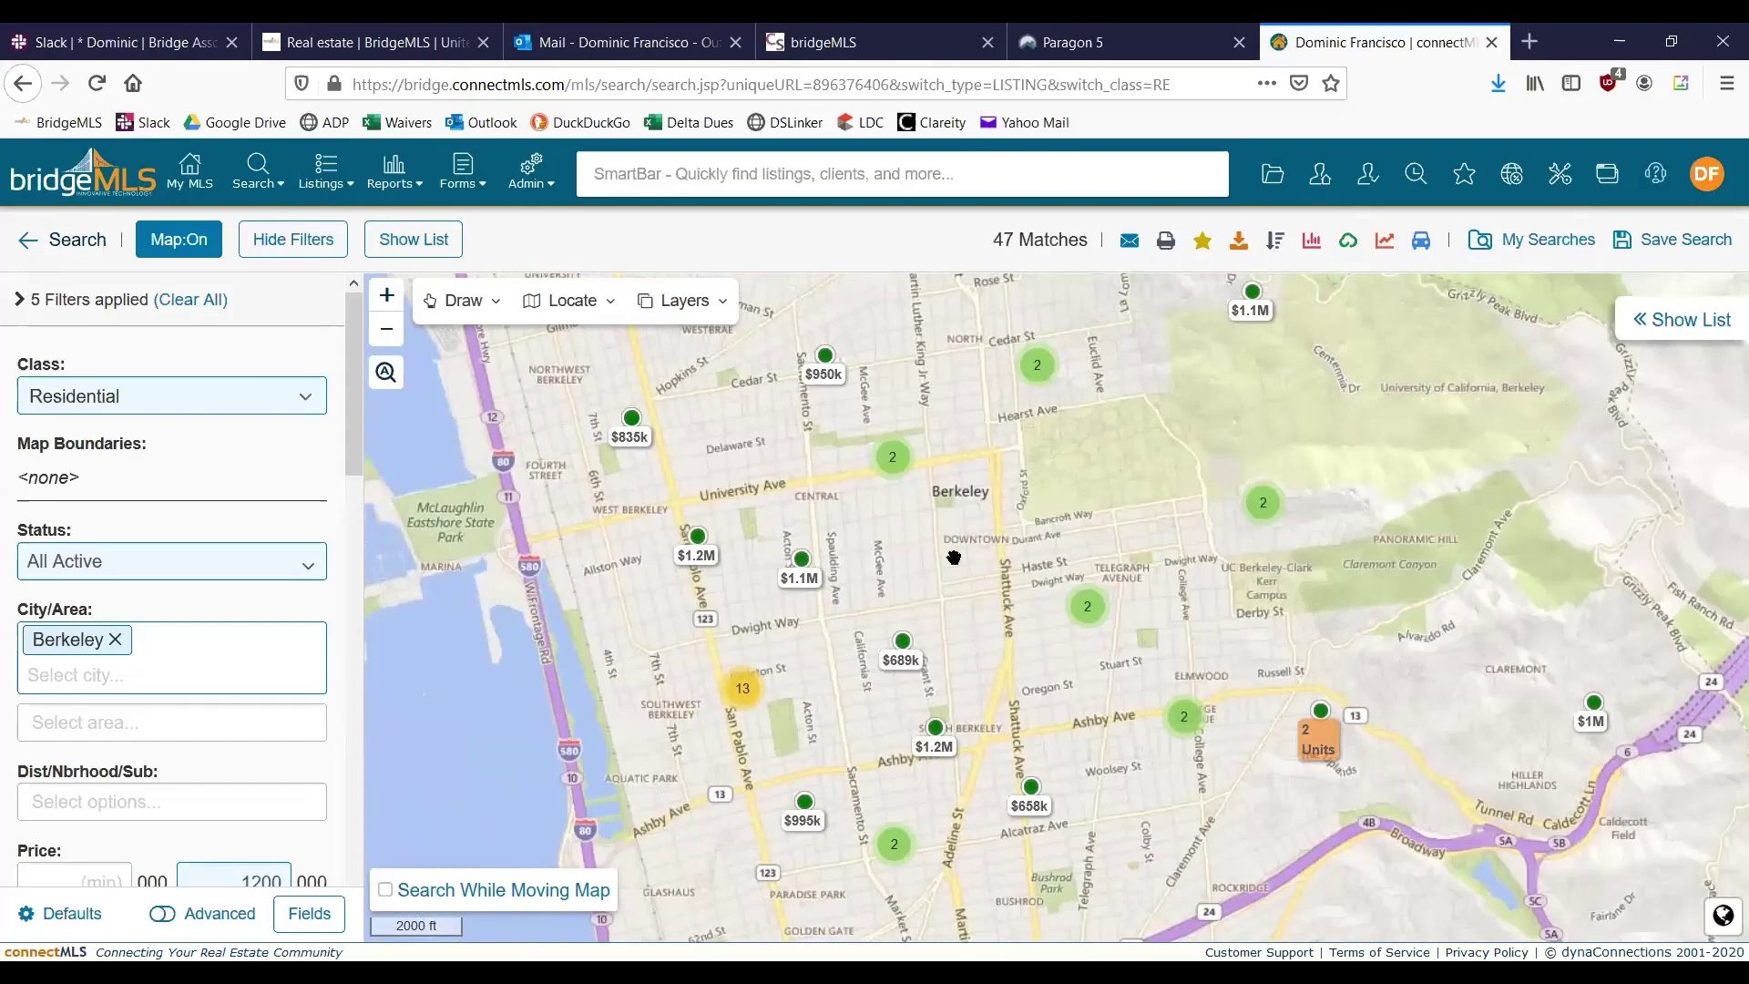
pyautogui.moveTo(973, 408); pyautogui.dragTo(785, 326)
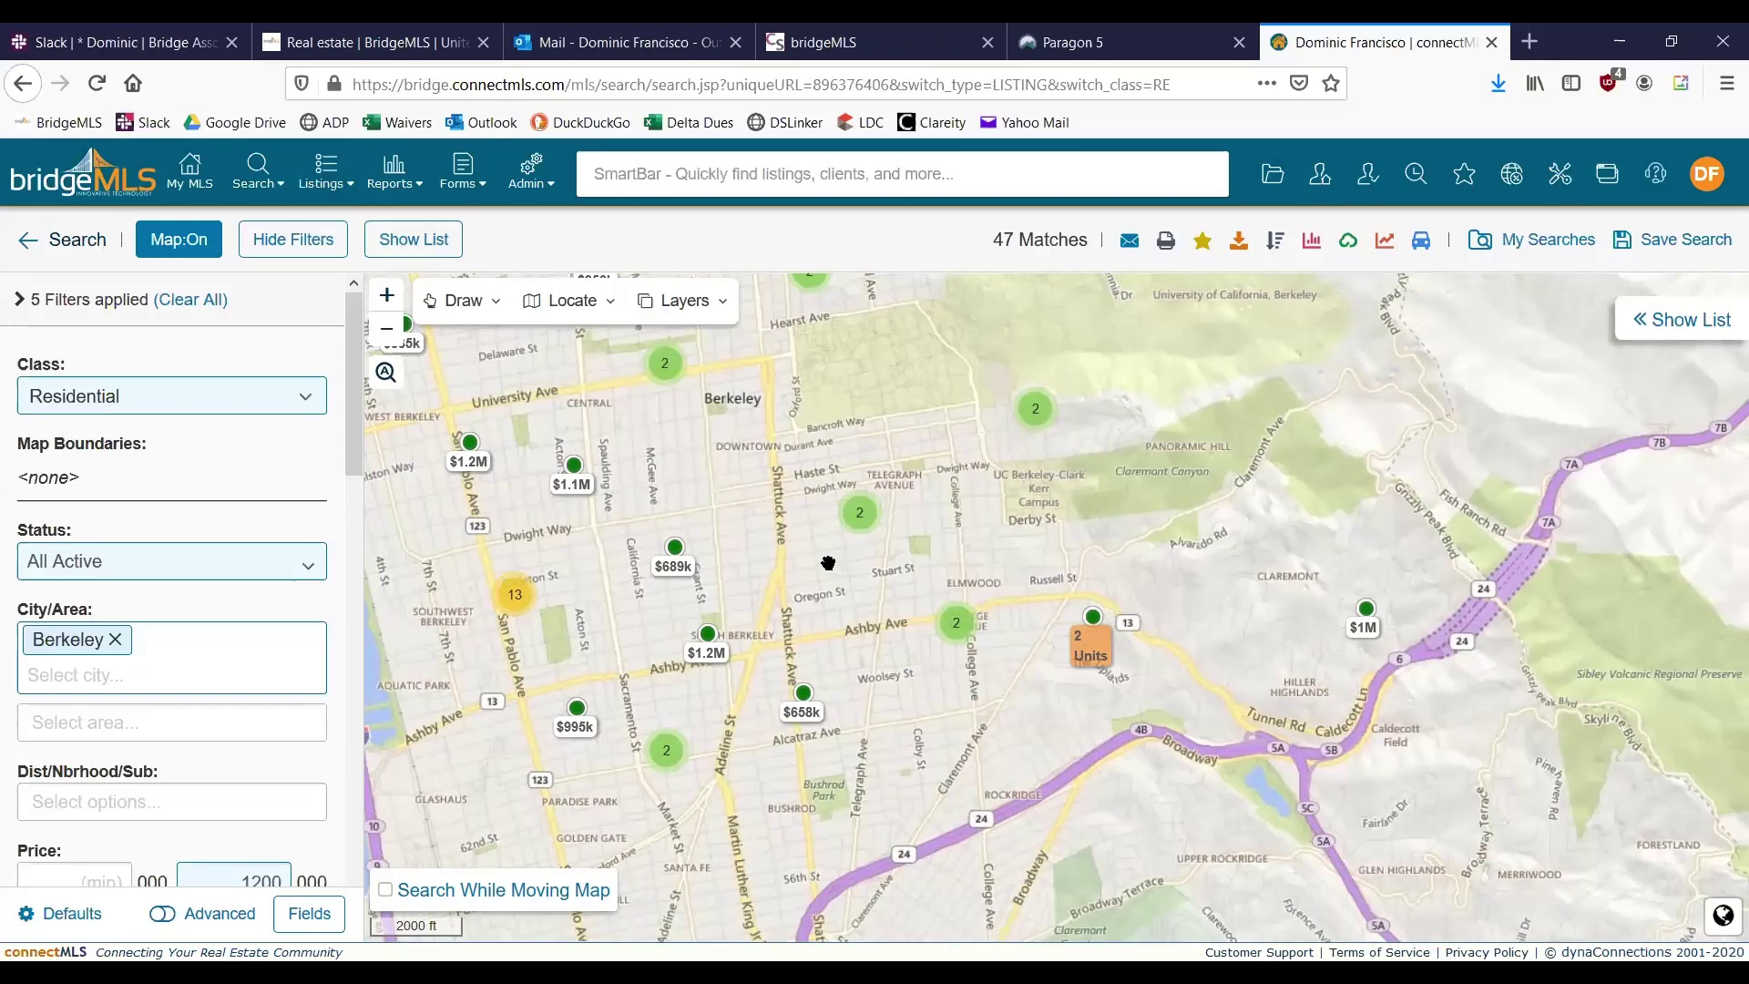
pyautogui.moveTo(710, 517); pyautogui.dragTo(866, 550)
# - Draw a polygon from north of downtown to southwest Berkeley and apply it, leaving 7 matches
pyautogui.click(490, 310)
pyautogui.click(514, 354)
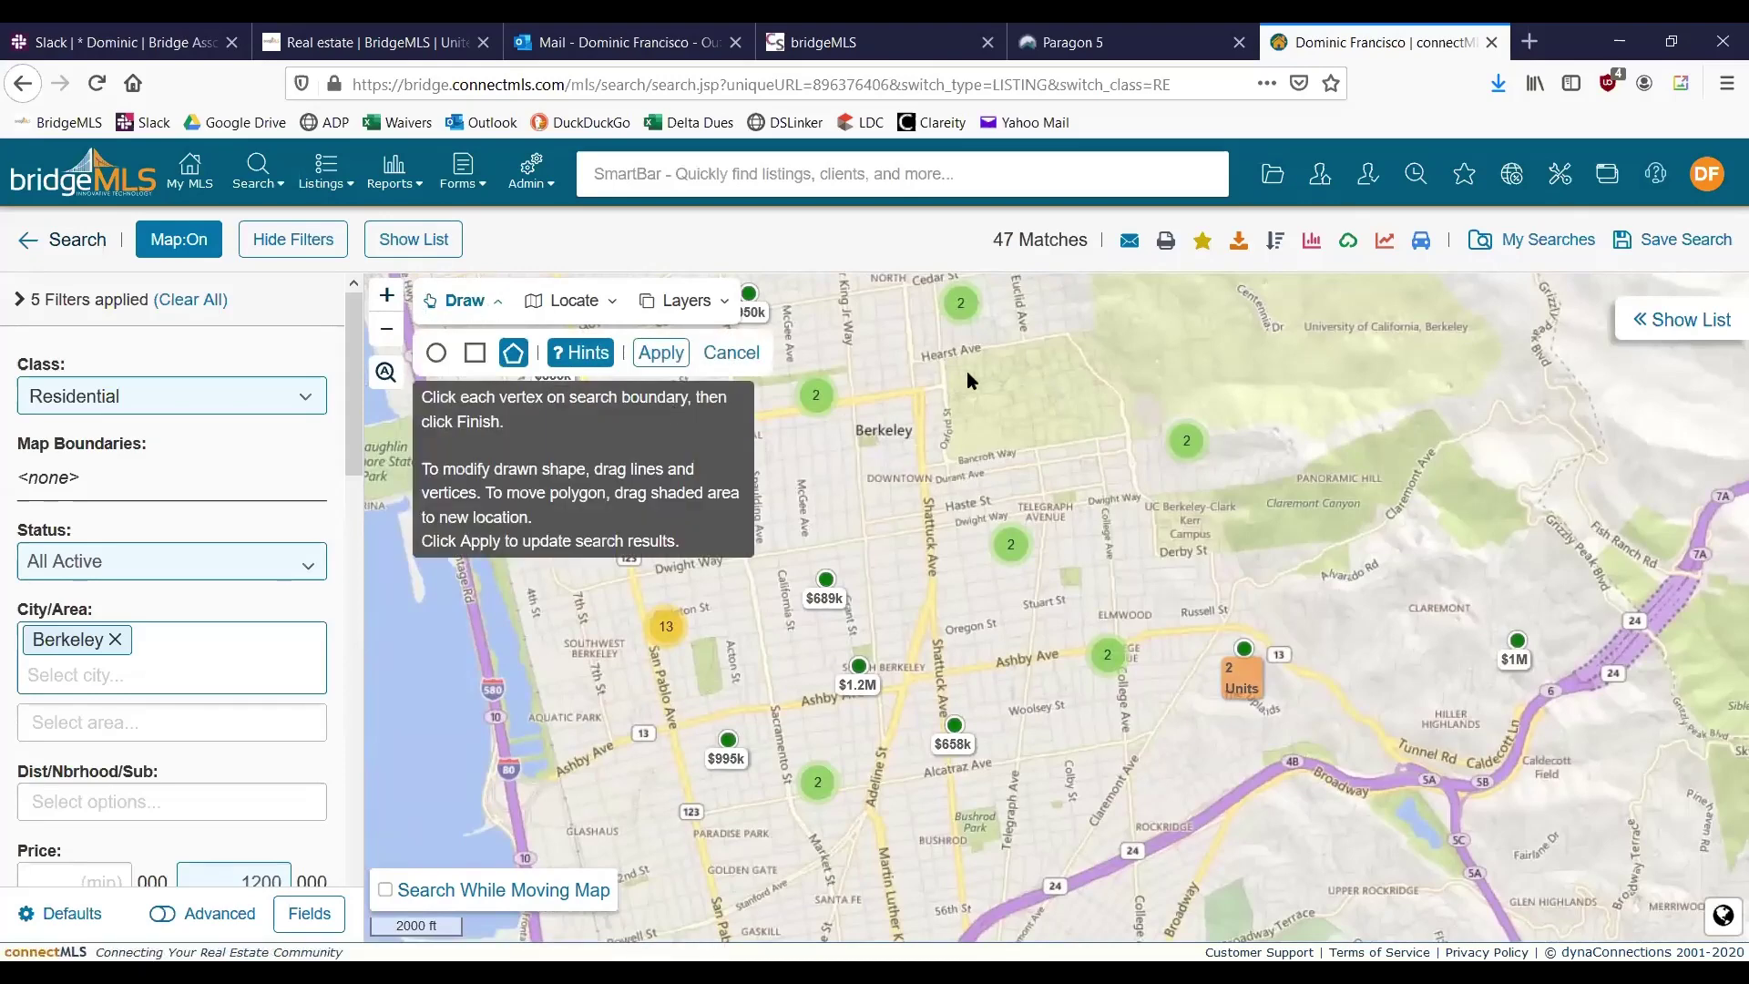
pyautogui.click(732, 650)
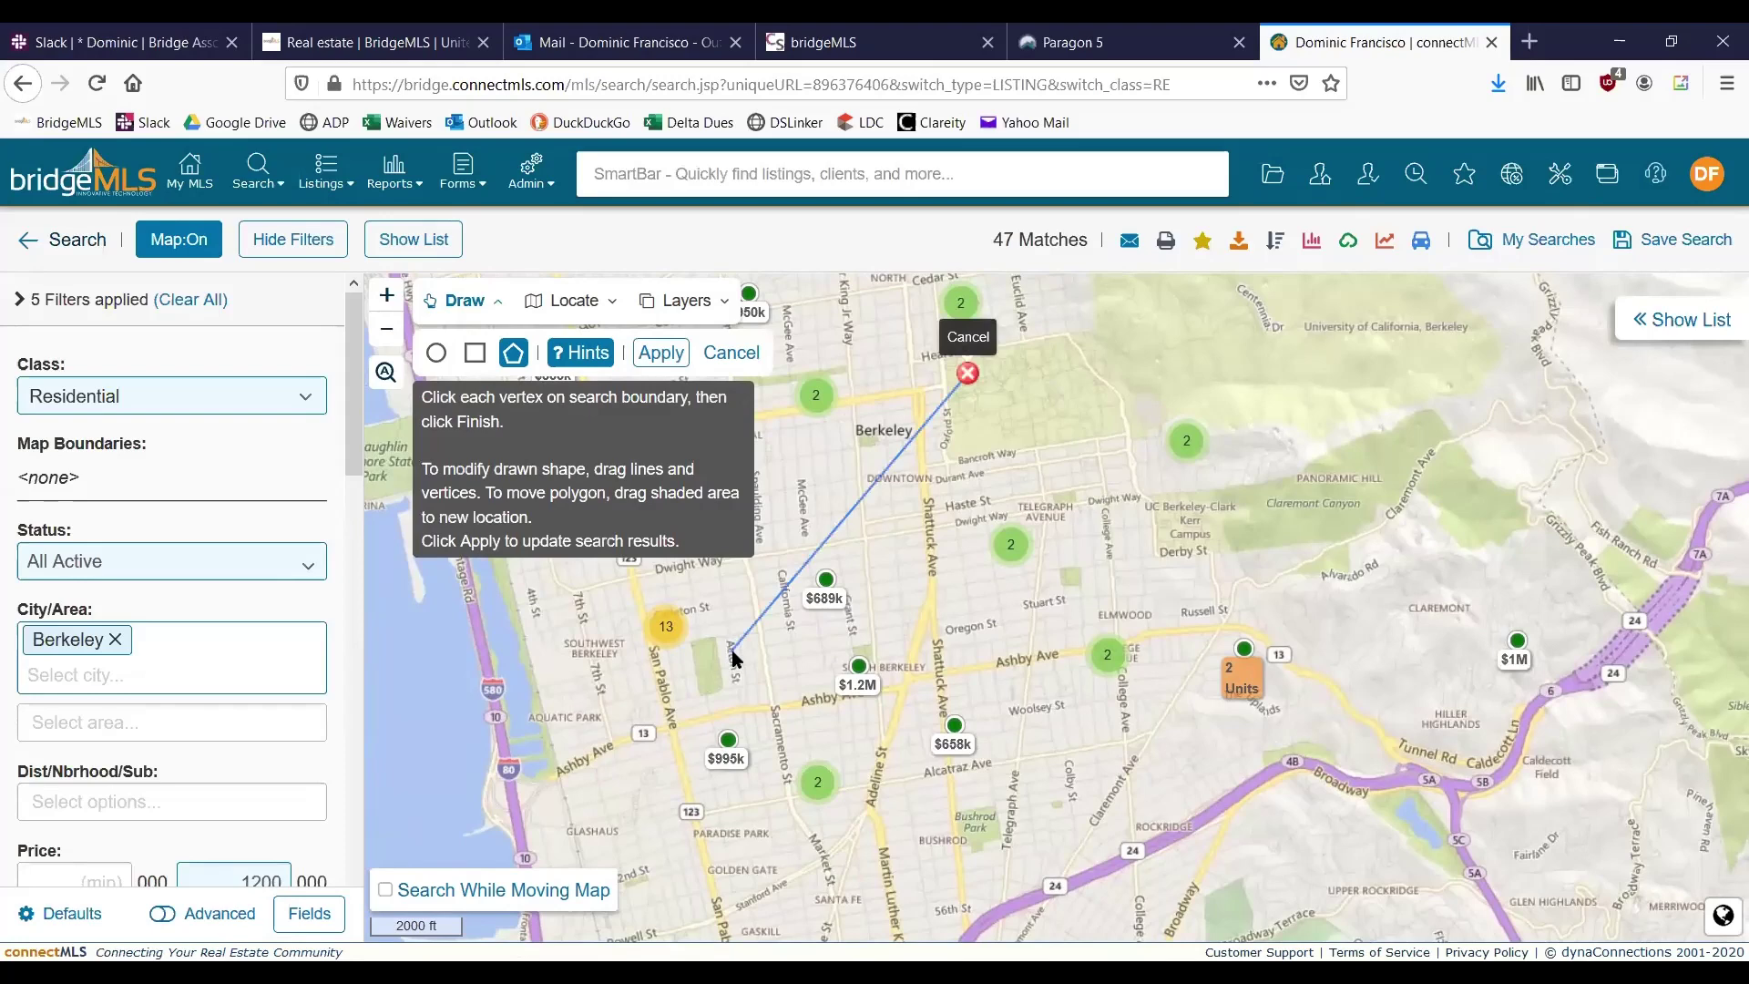
pyautogui.click(1052, 874)
pyautogui.click(1202, 484)
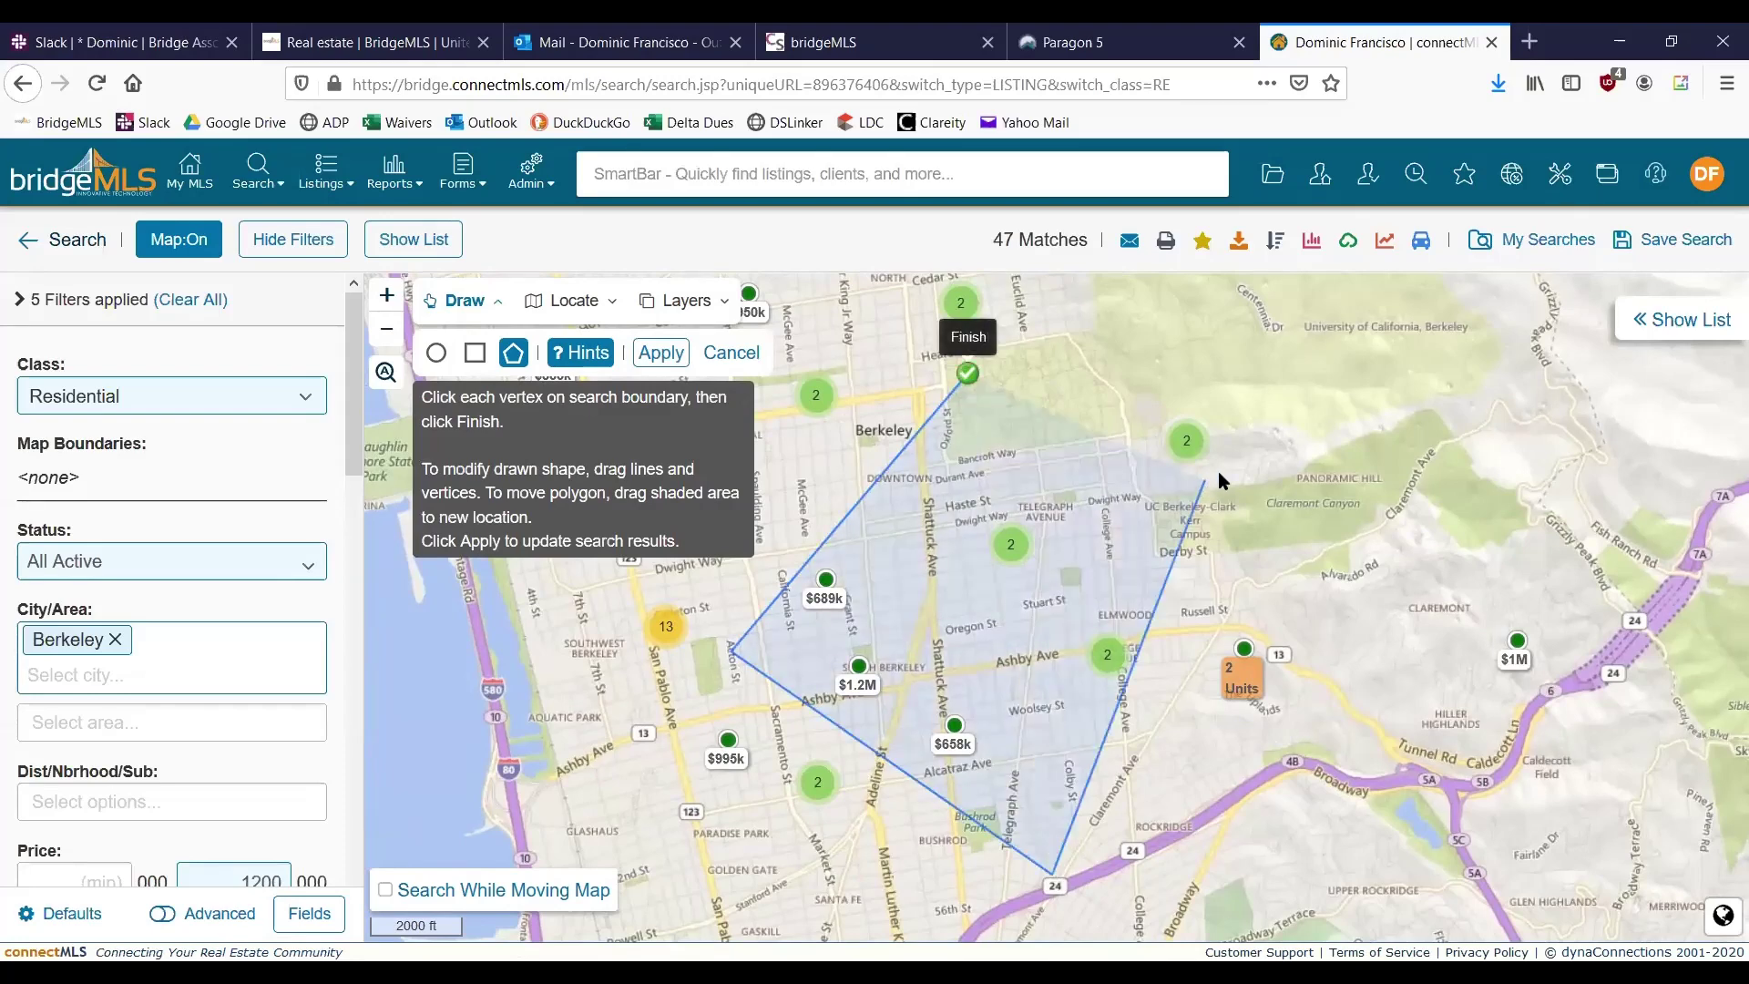
pyautogui.click(1129, 372)
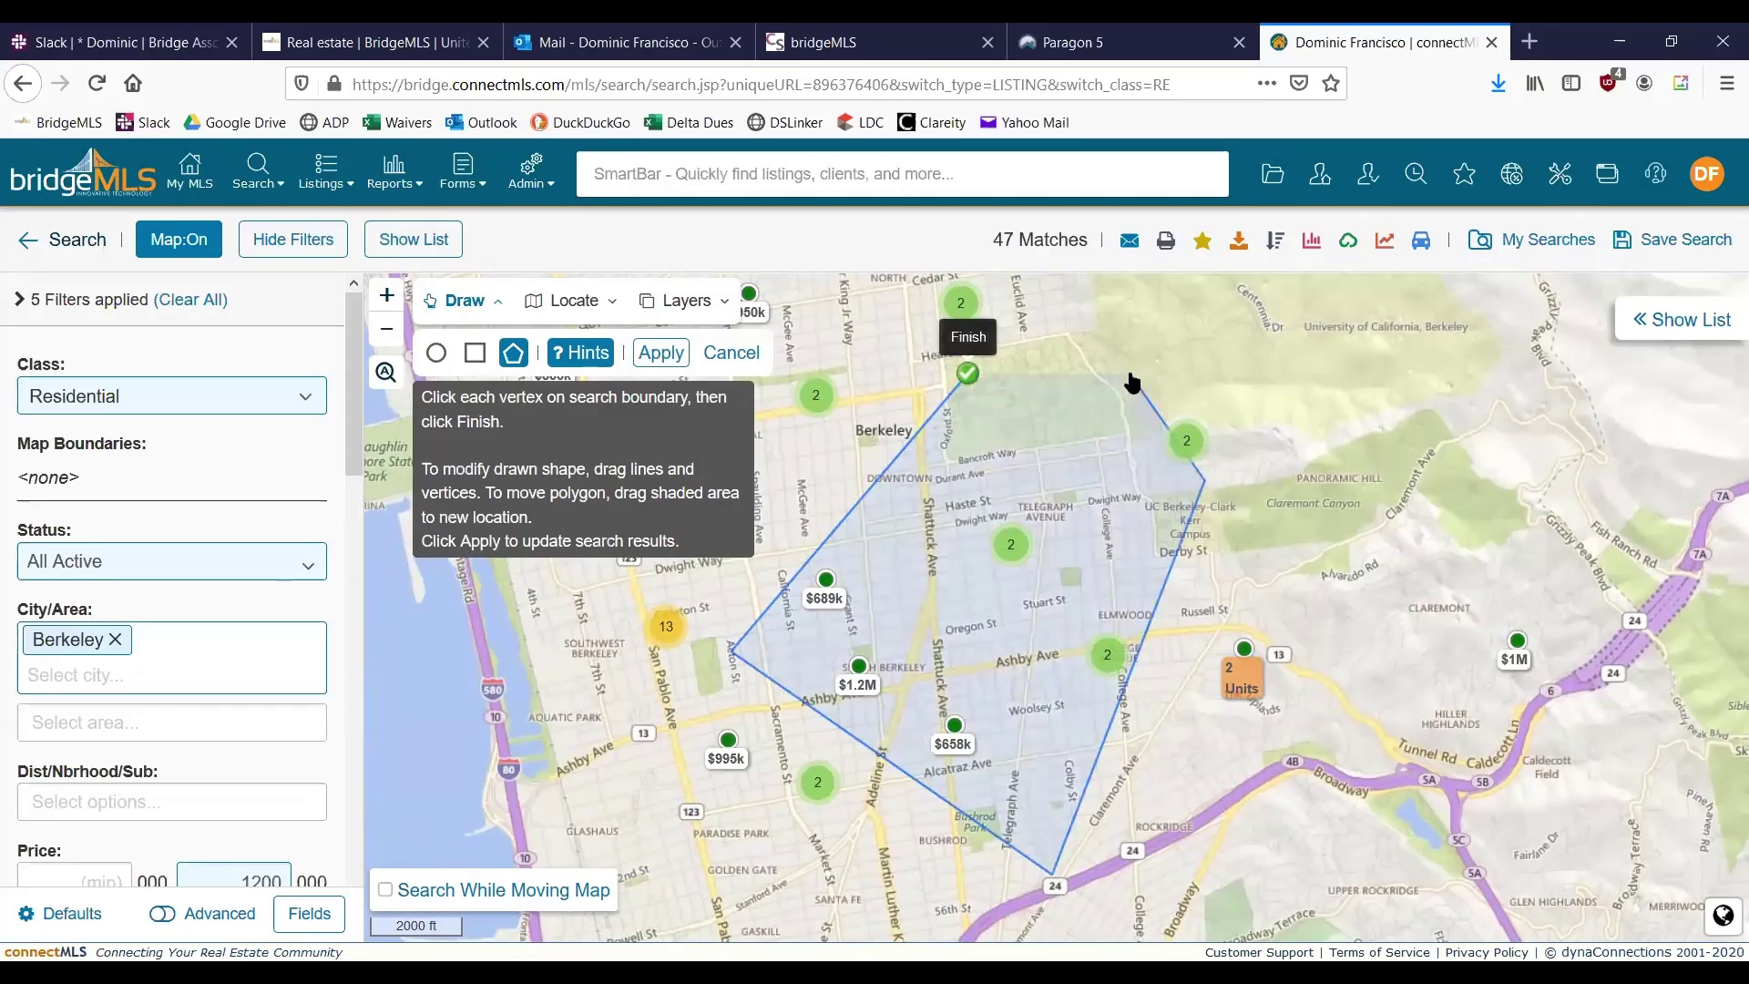
pyautogui.click(968, 374)
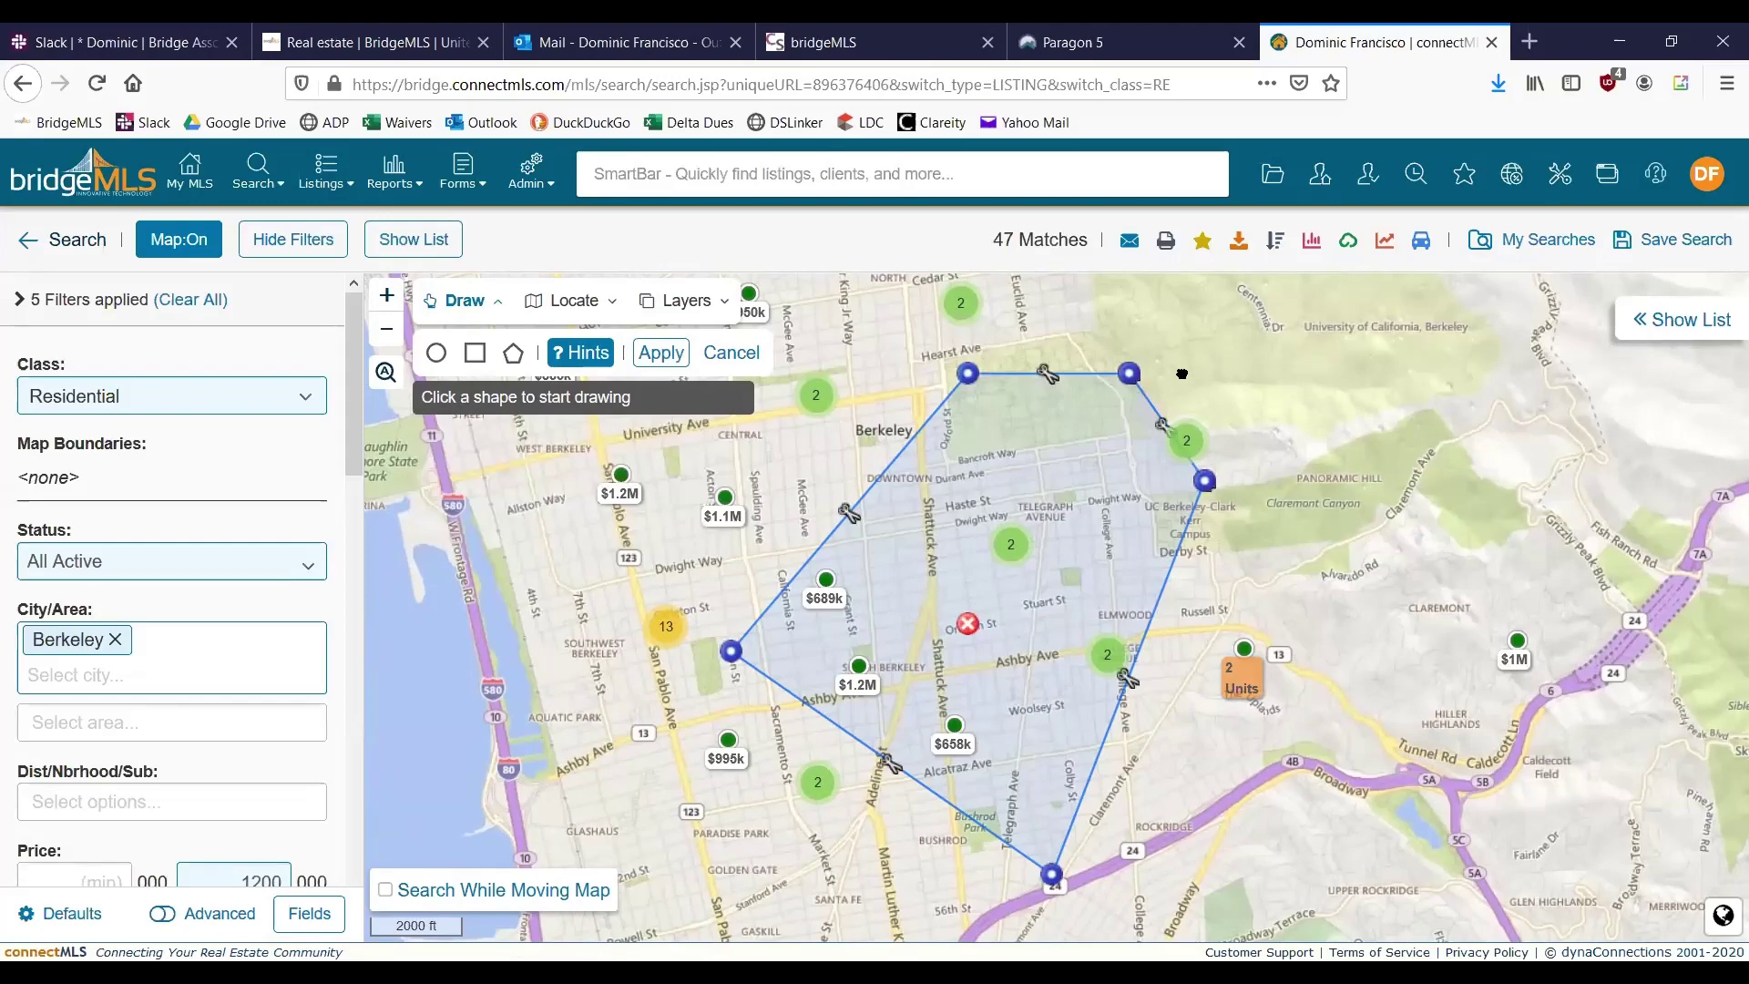
pyautogui.moveTo(1182, 374)
pyautogui.mouseDown()
pyautogui.moveTo(1009, 330)
pyautogui.moveTo(948, 374)
pyautogui.mouseUp()
pyautogui.moveTo(1119, 437)
pyautogui.mouseDown()
pyautogui.moveTo(1152, 632)
pyautogui.moveTo(1072, 546)
pyautogui.moveTo(1160, 424)
pyautogui.moveTo(1142, 385)
pyautogui.moveTo(1171, 382)
pyautogui.mouseUp()
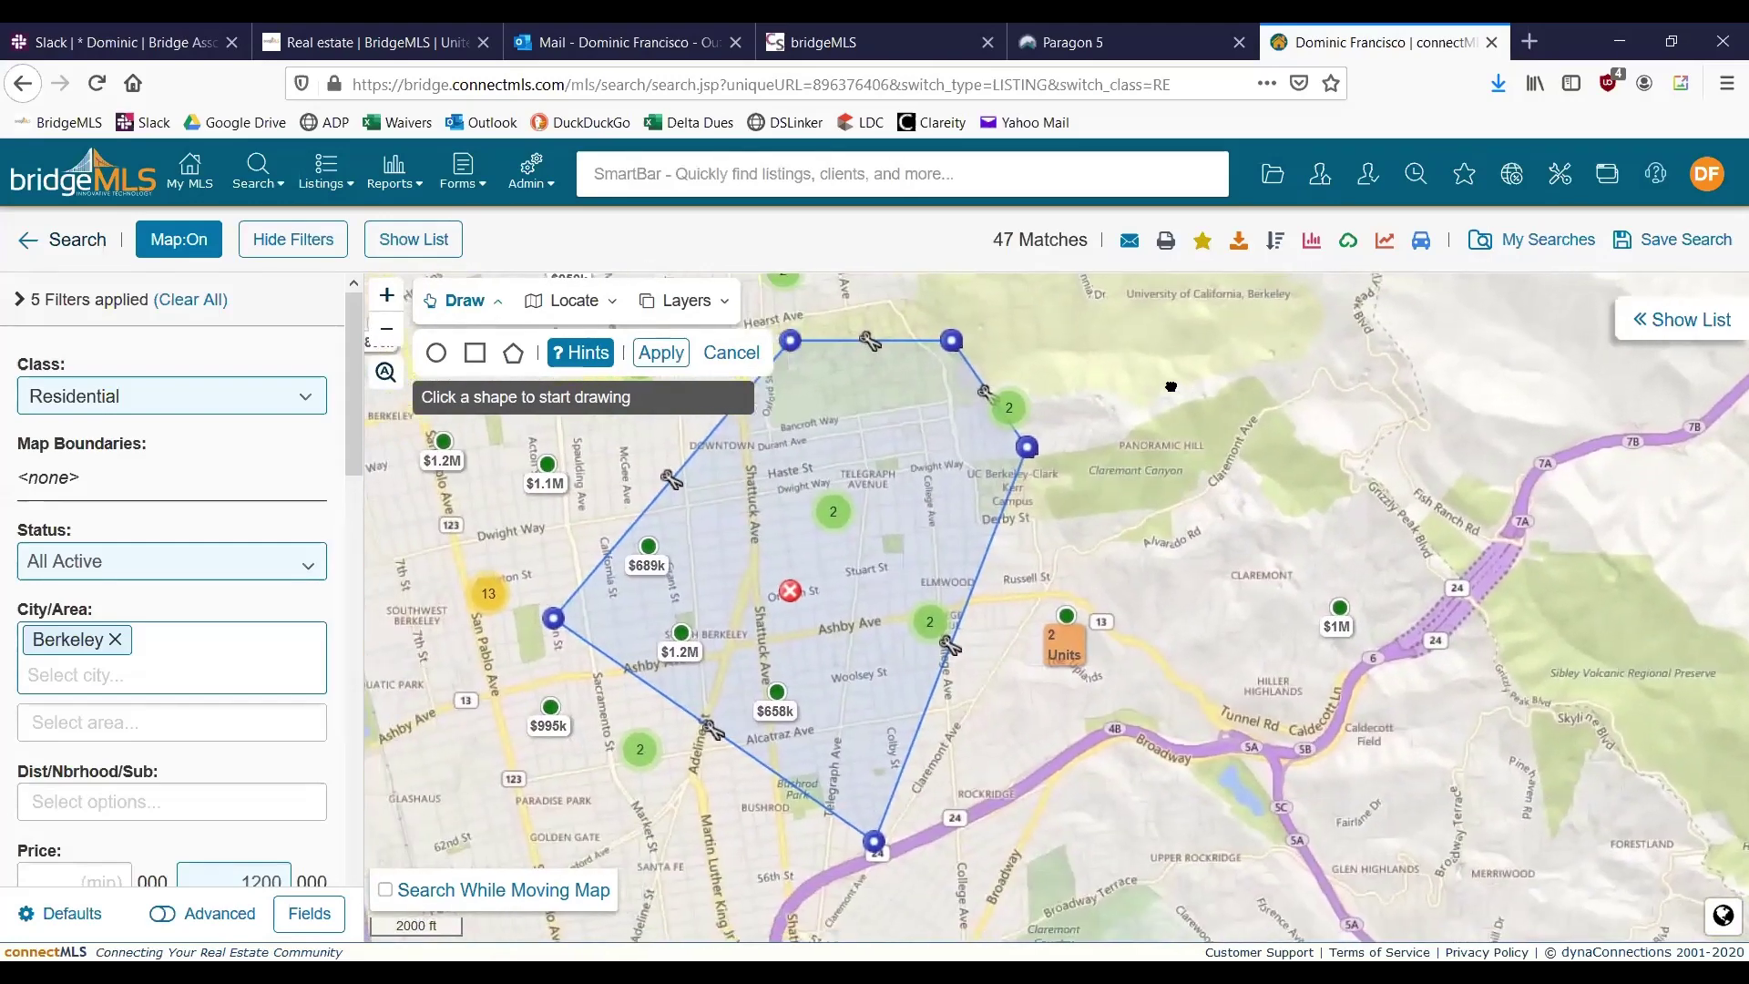
pyautogui.click(662, 354)
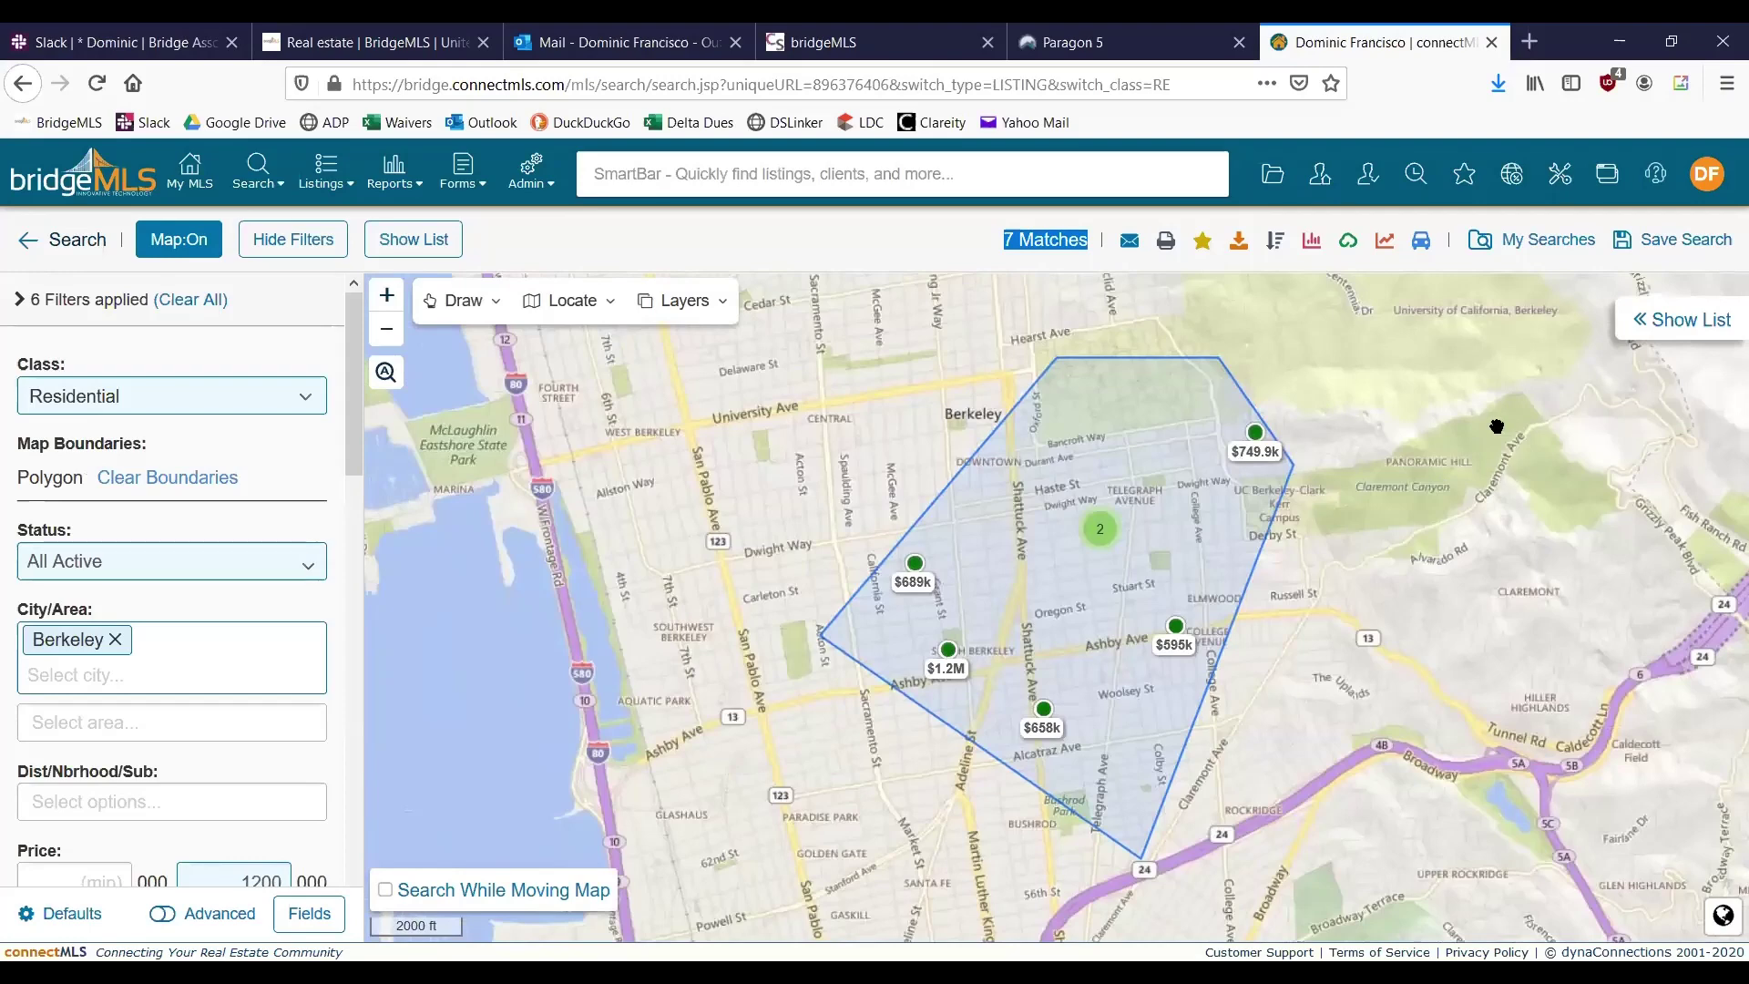
# - Pan and zoom the map to inspect the 7 bounded matches and the area north of the boundary
pyautogui.moveTo(1299, 467); pyautogui.dragTo(1146, 438)
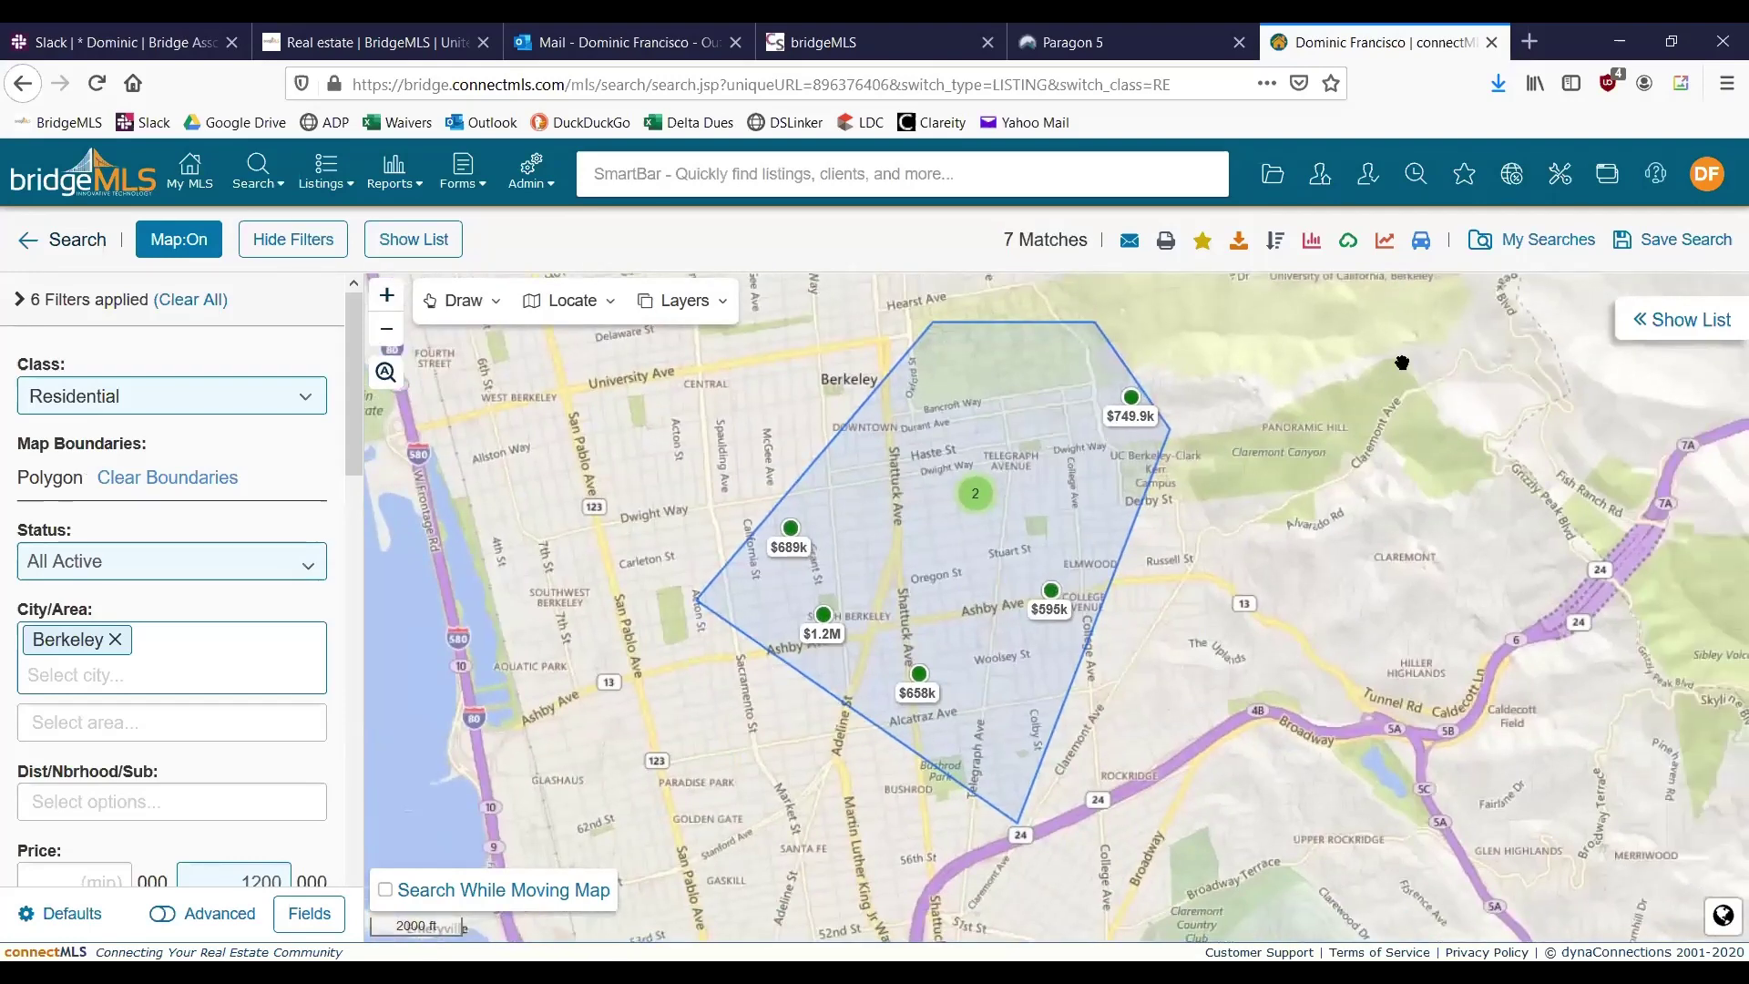
pyautogui.moveTo(1276, 424); pyautogui.dragTo(1068, 599)
pyautogui.scroll(-2, 1068, 598)
pyautogui.scroll(1, 1007, 610)
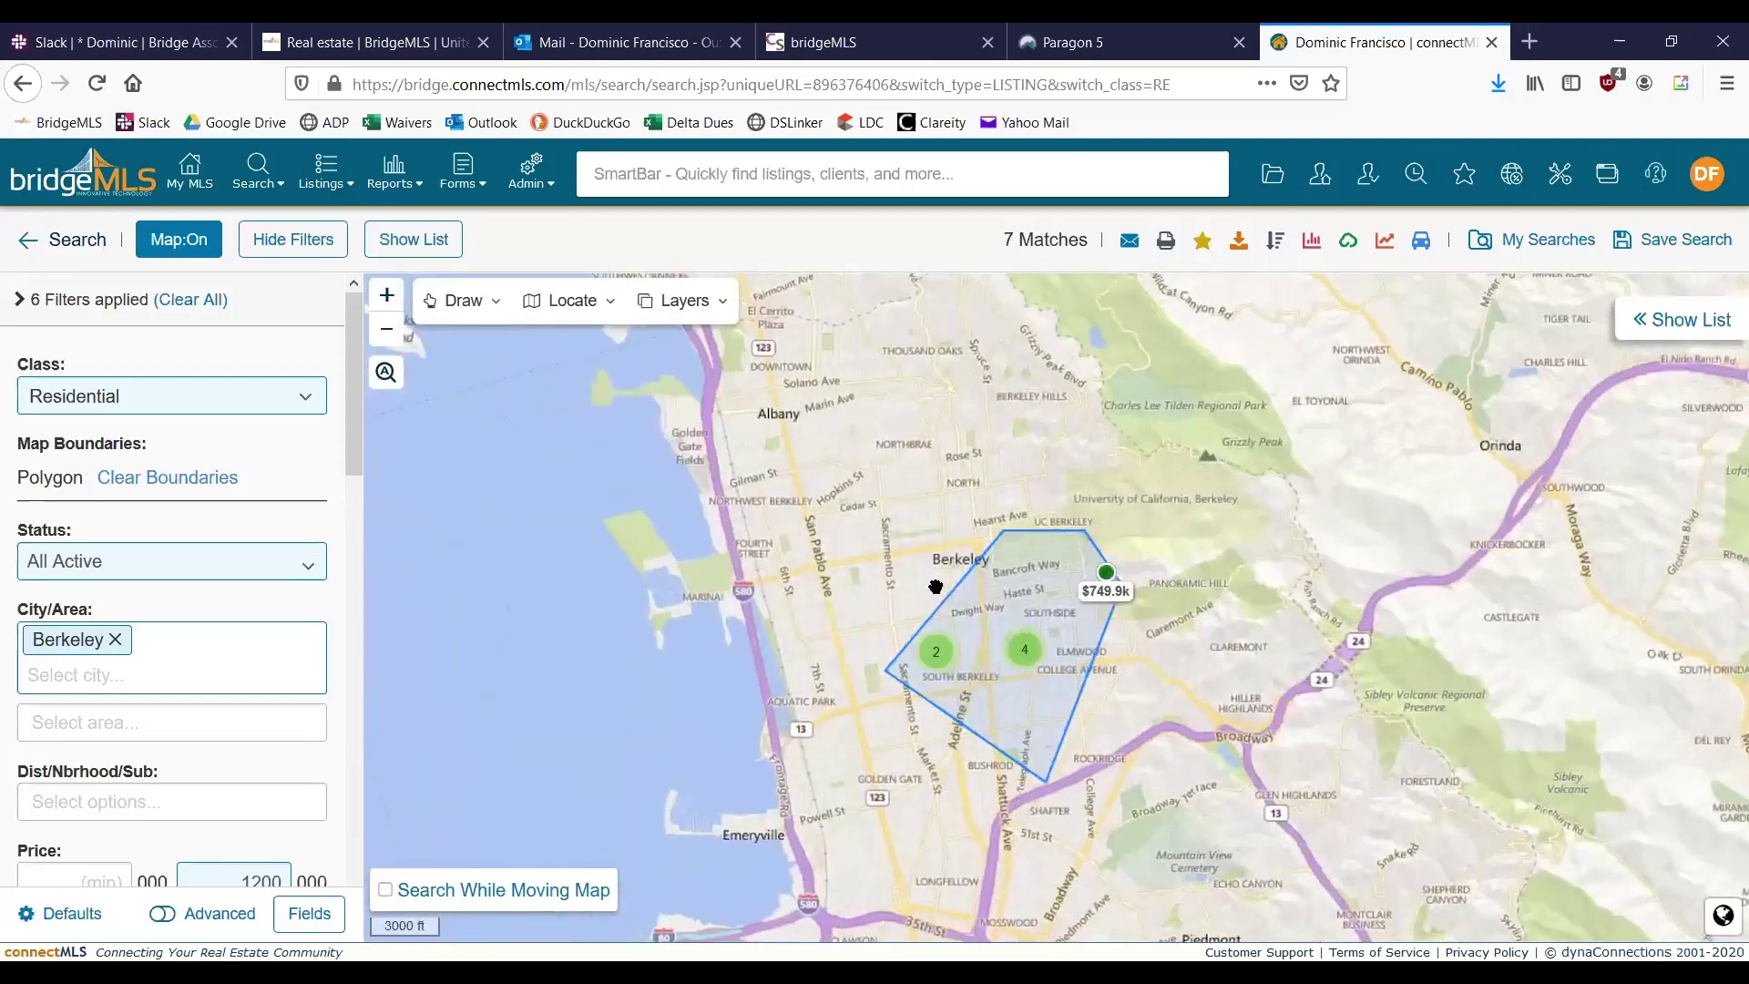
pyautogui.moveTo(947, 454); pyautogui.dragTo(908, 567)
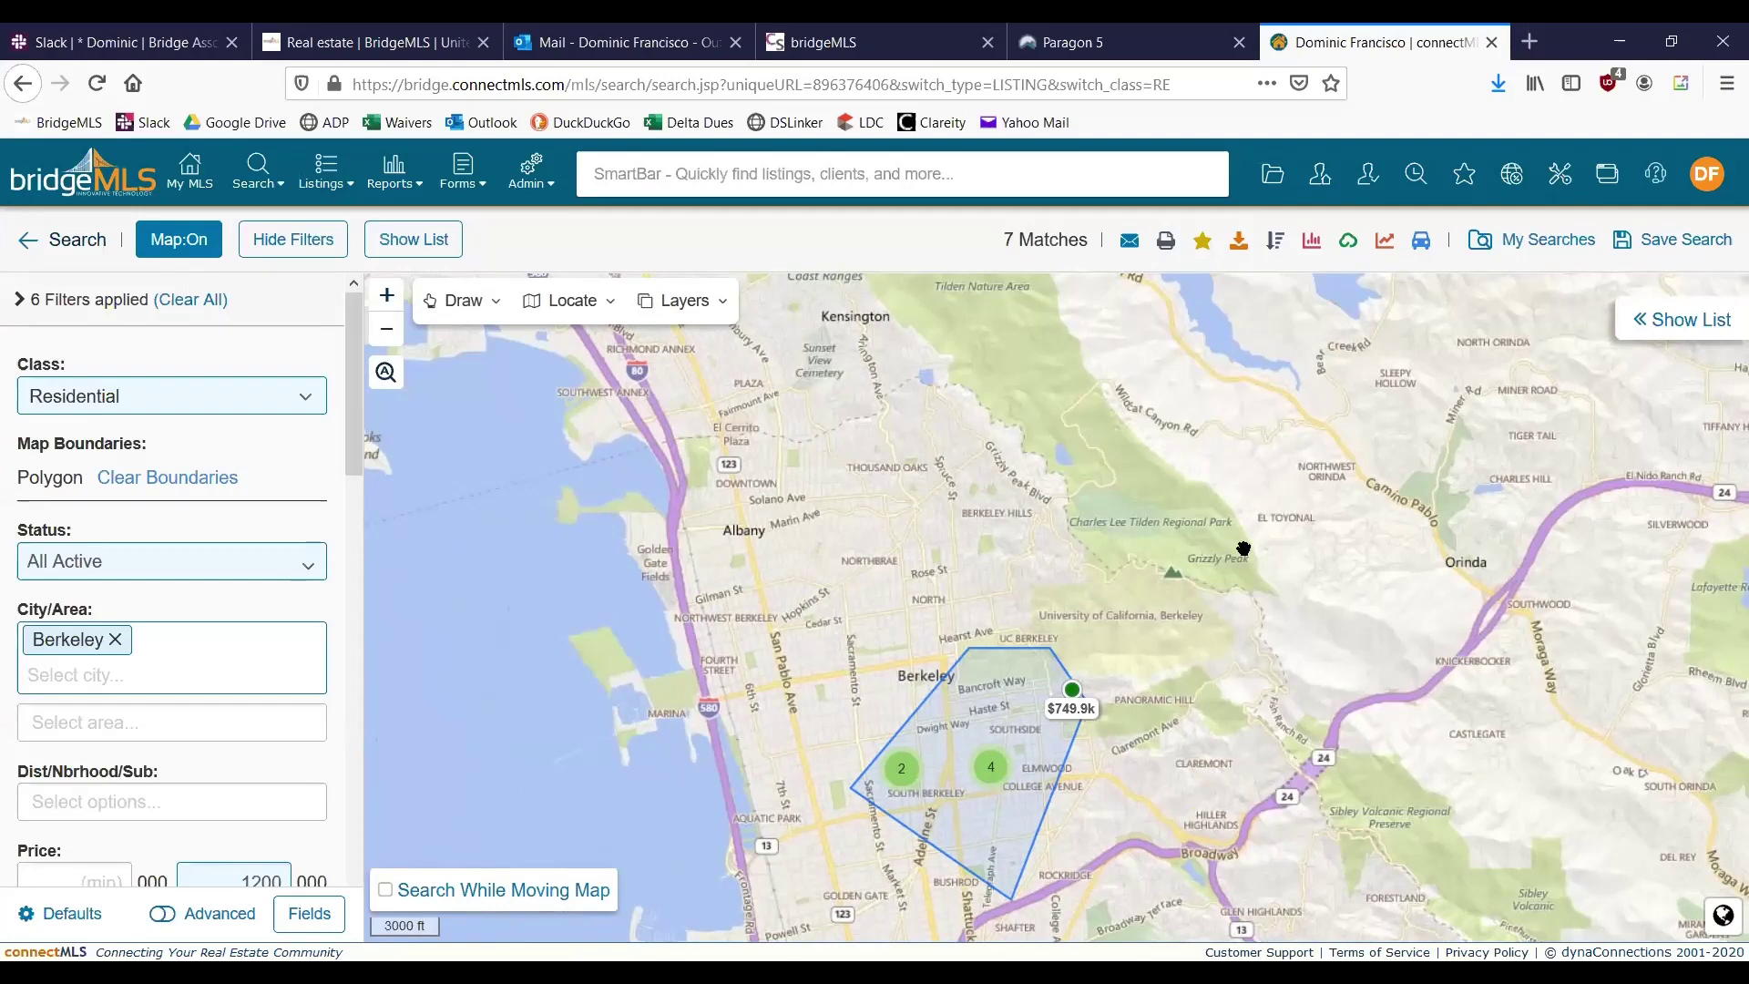
# - Close the map search and go back to the My MLS home page
pyautogui.click(38, 240)
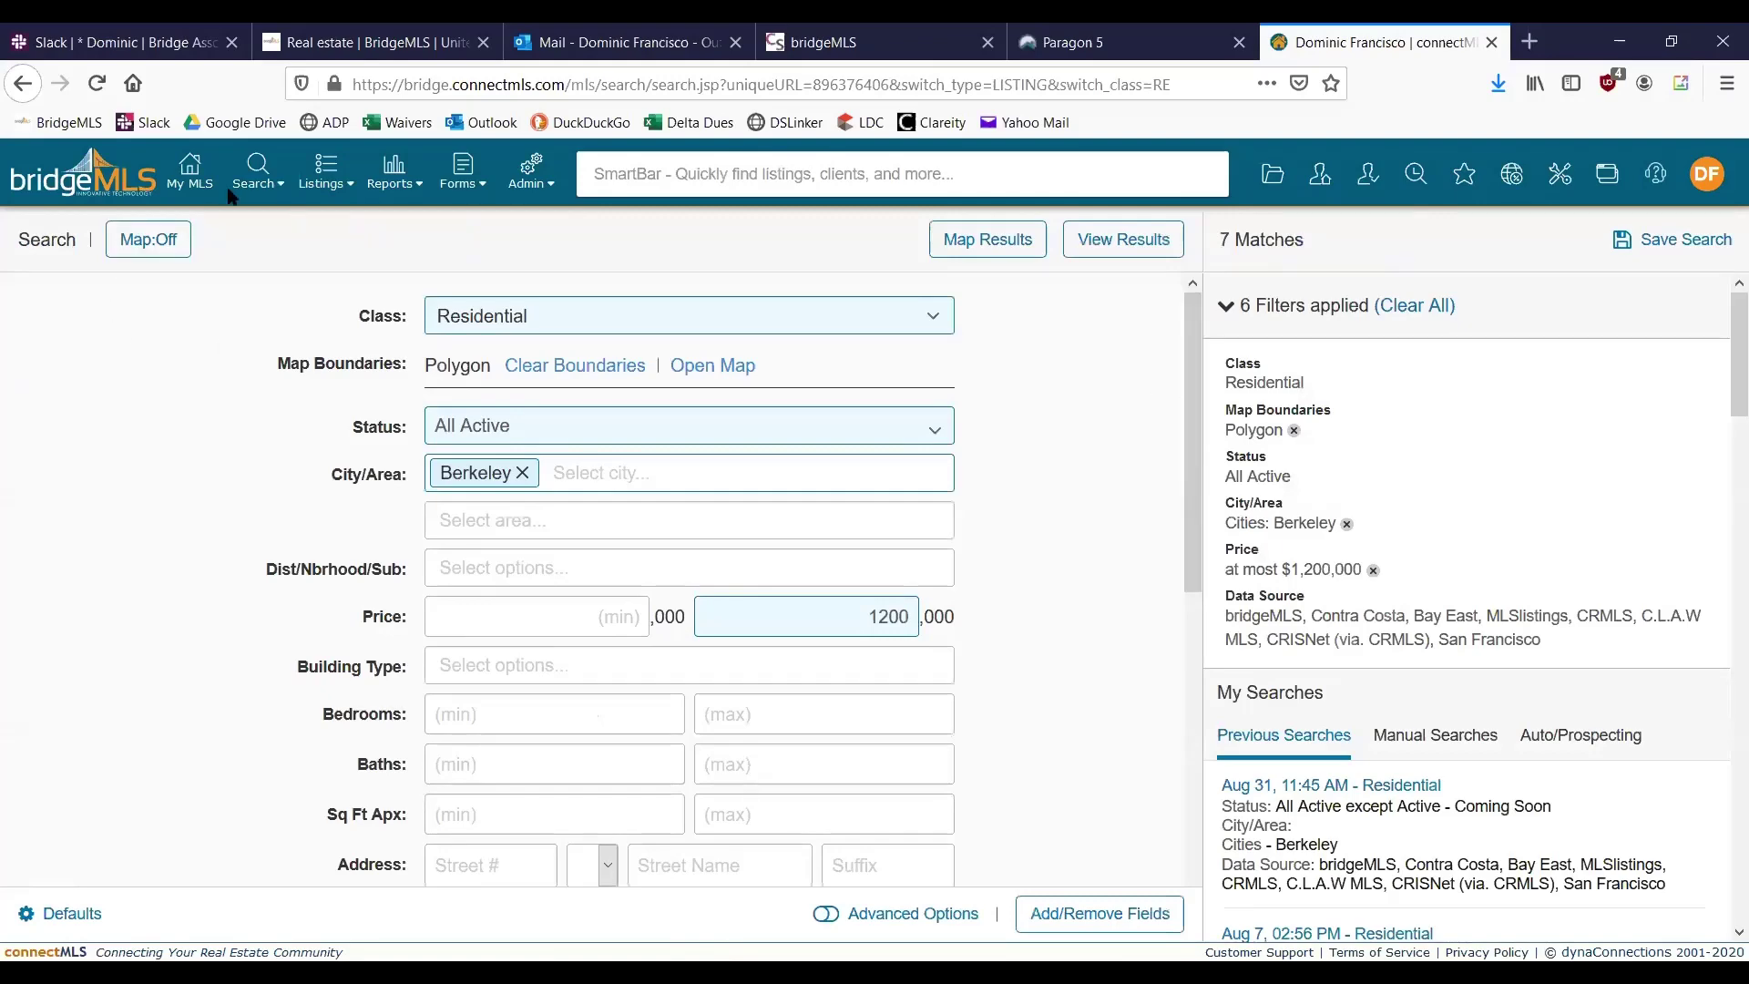
pyautogui.click(187, 173)
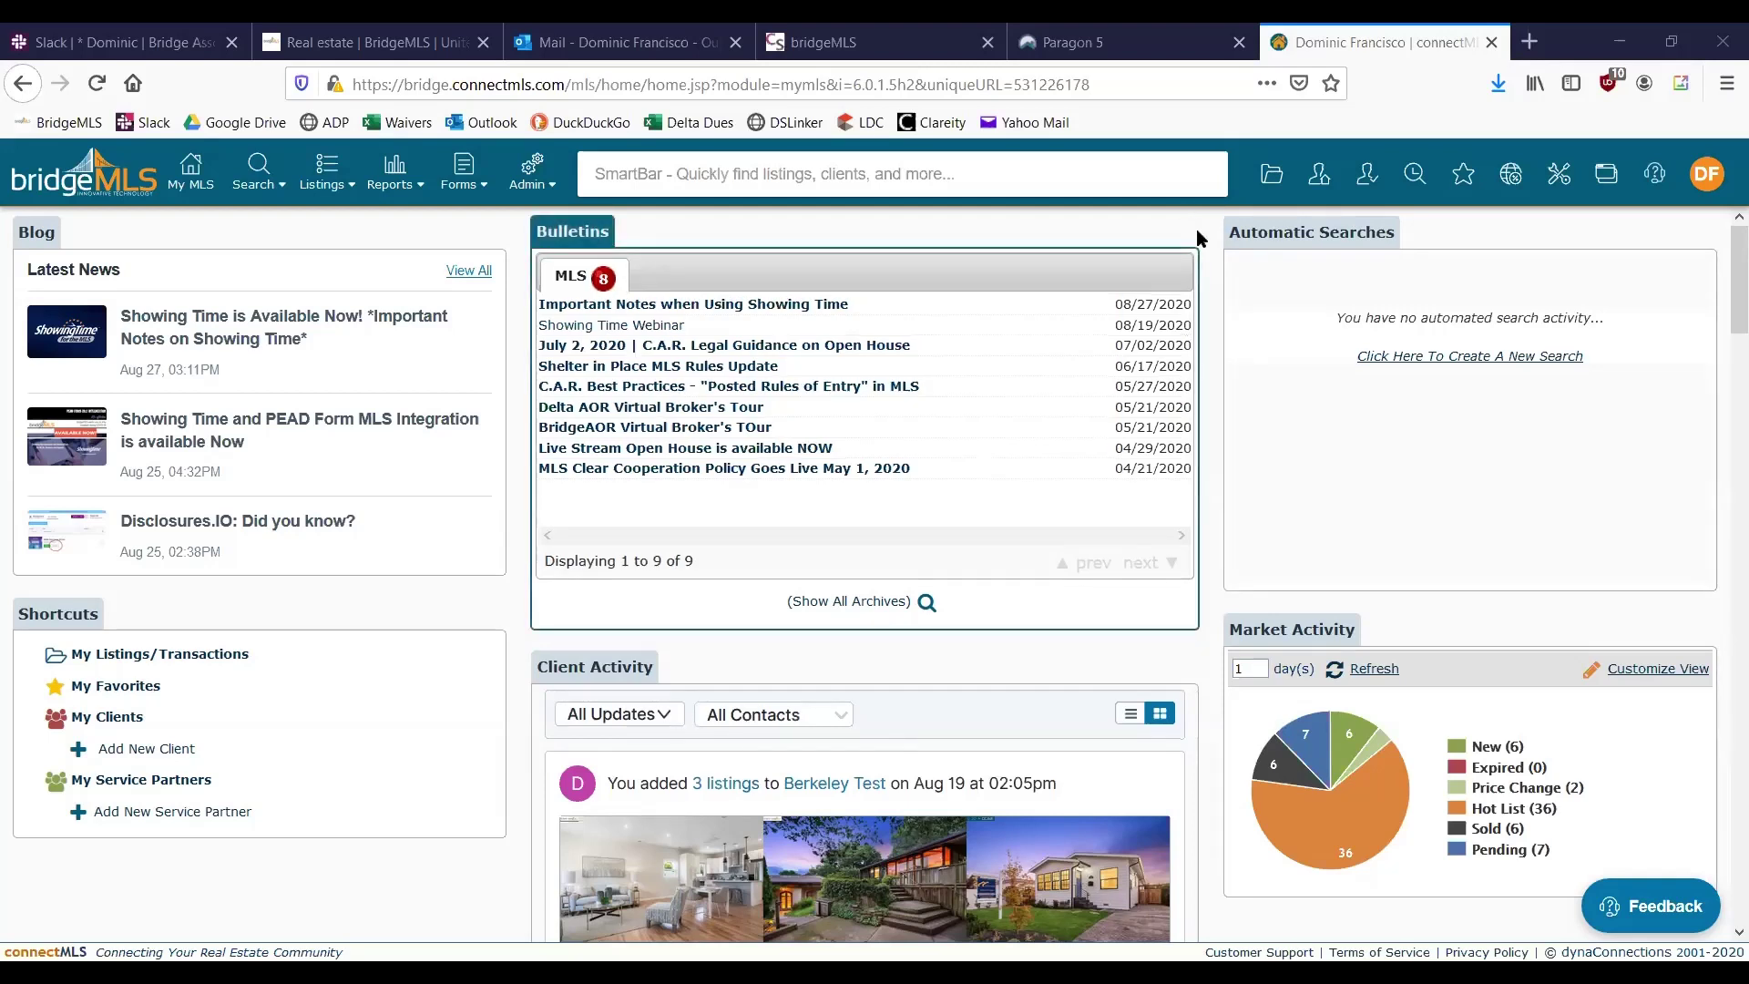
# - Open the My Clients list and start, then cancel, adding a new client
pyautogui.click(1318, 178)
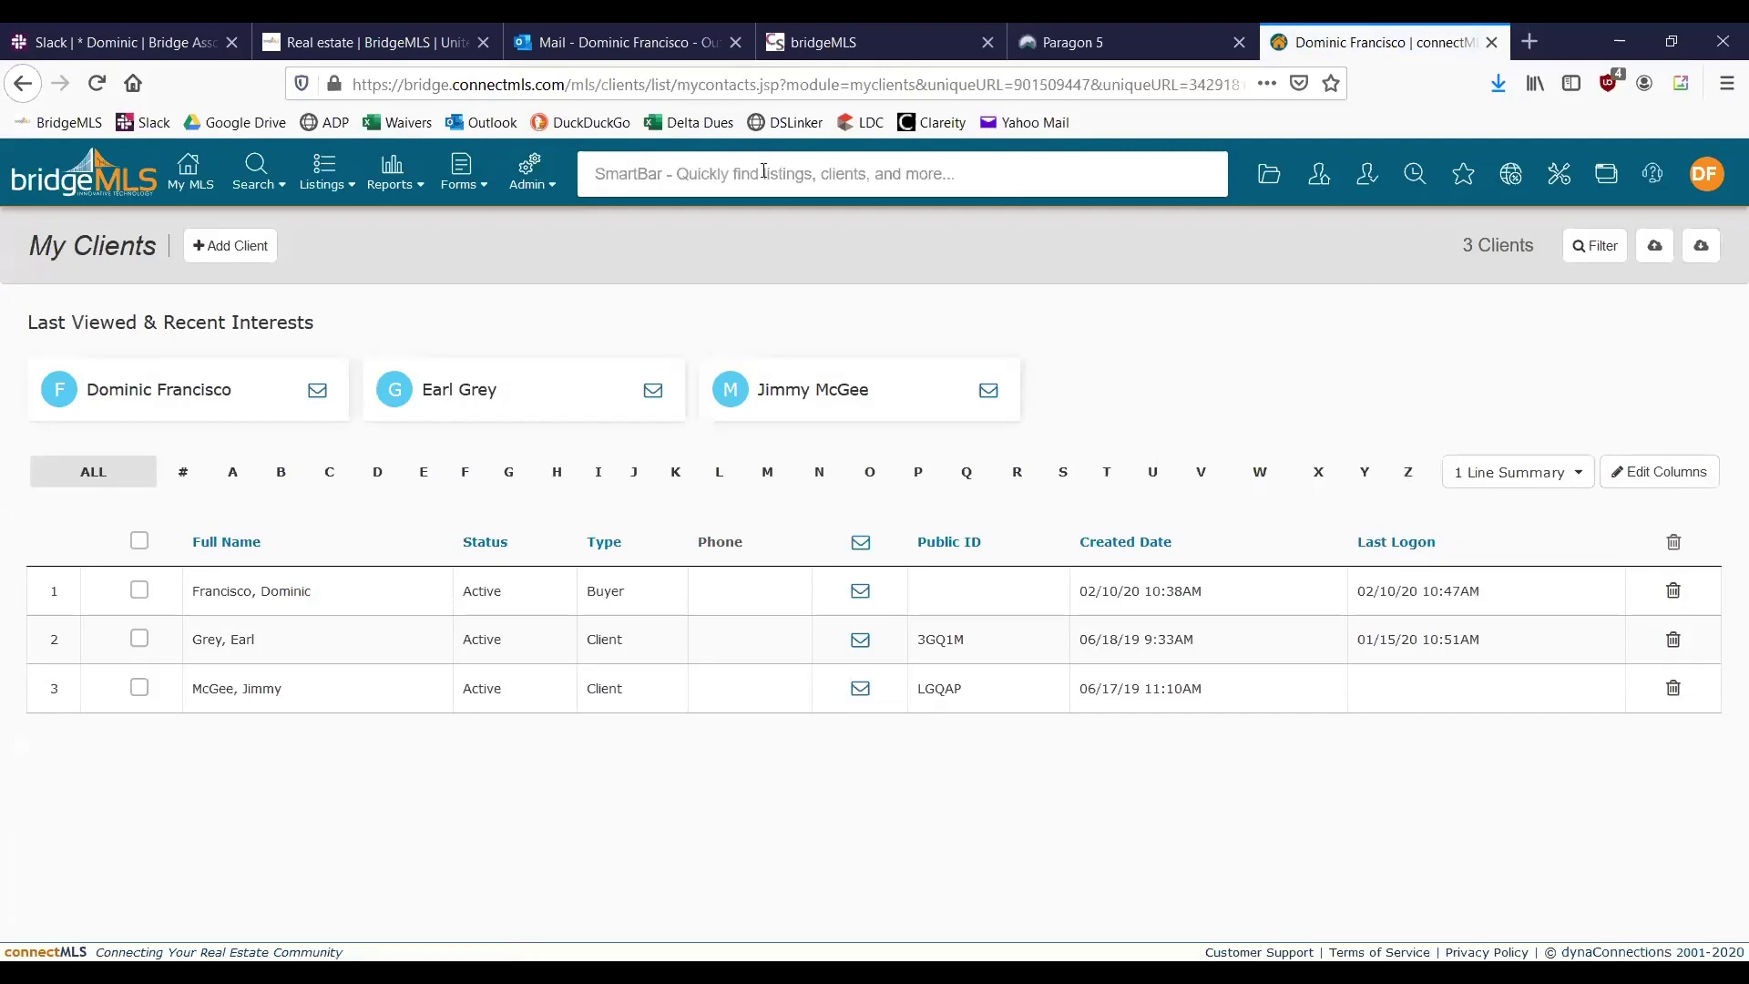
pyautogui.click(251, 255)
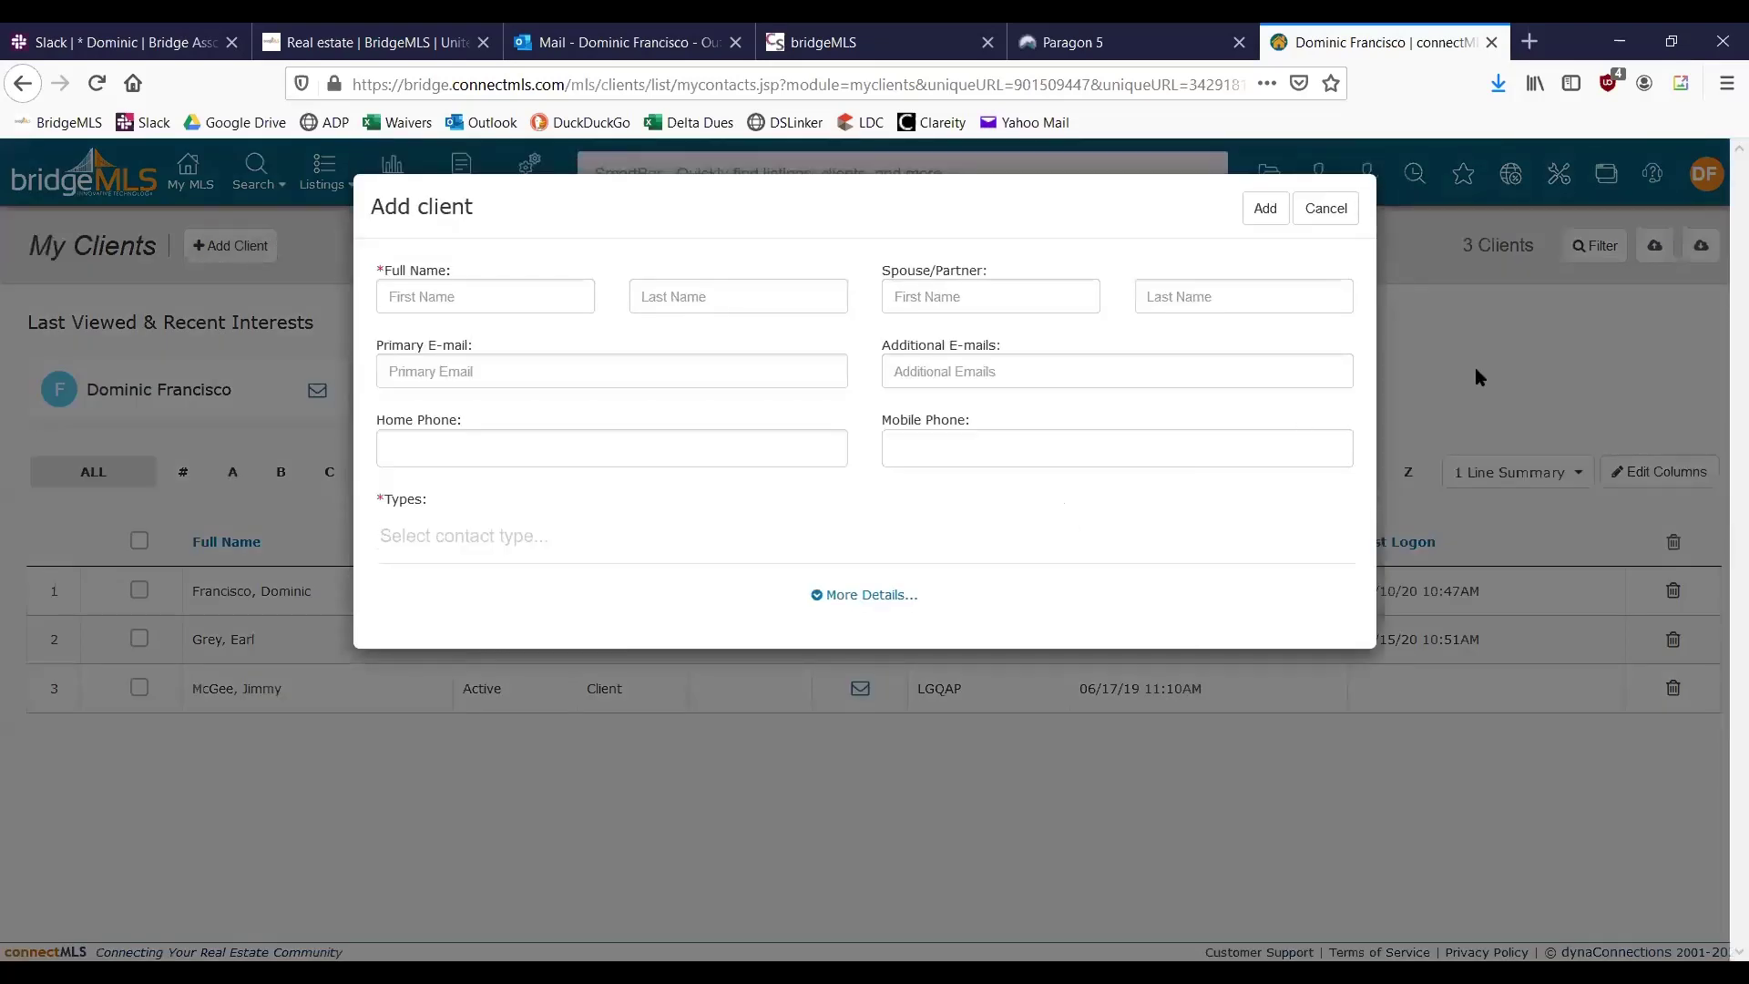
pyautogui.click(1328, 206)
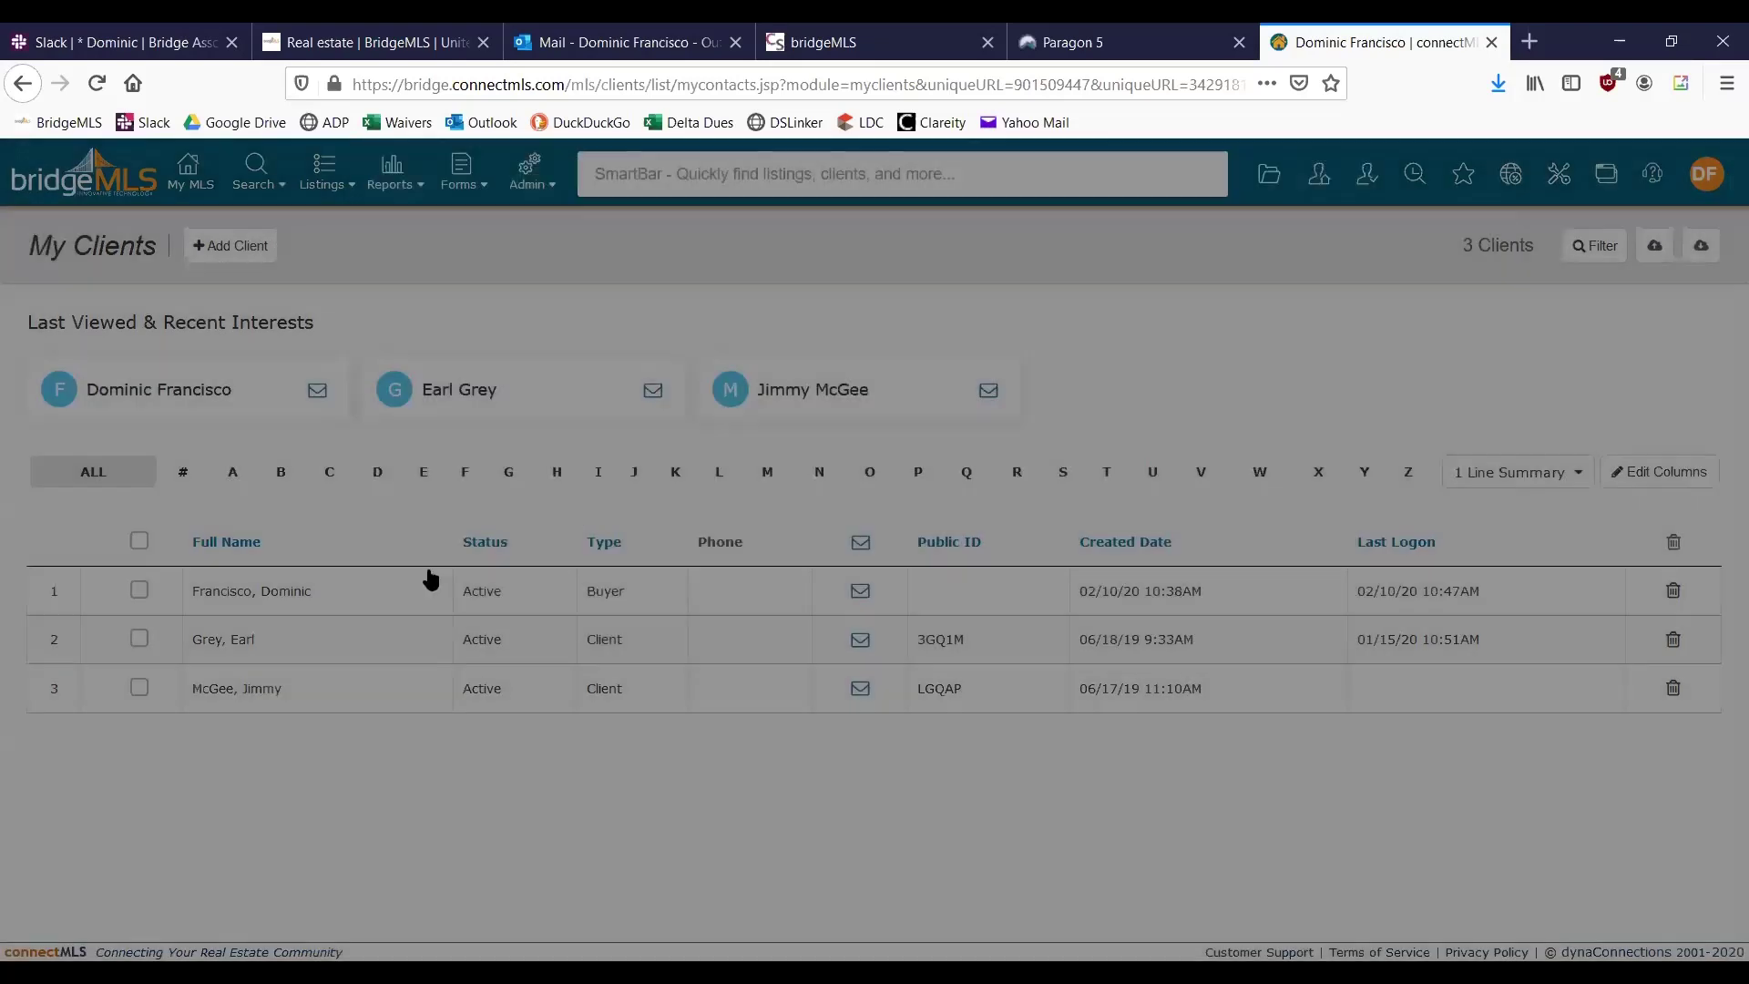
# - Open the second client's record and review their favorite listings
pyautogui.click(225, 641)
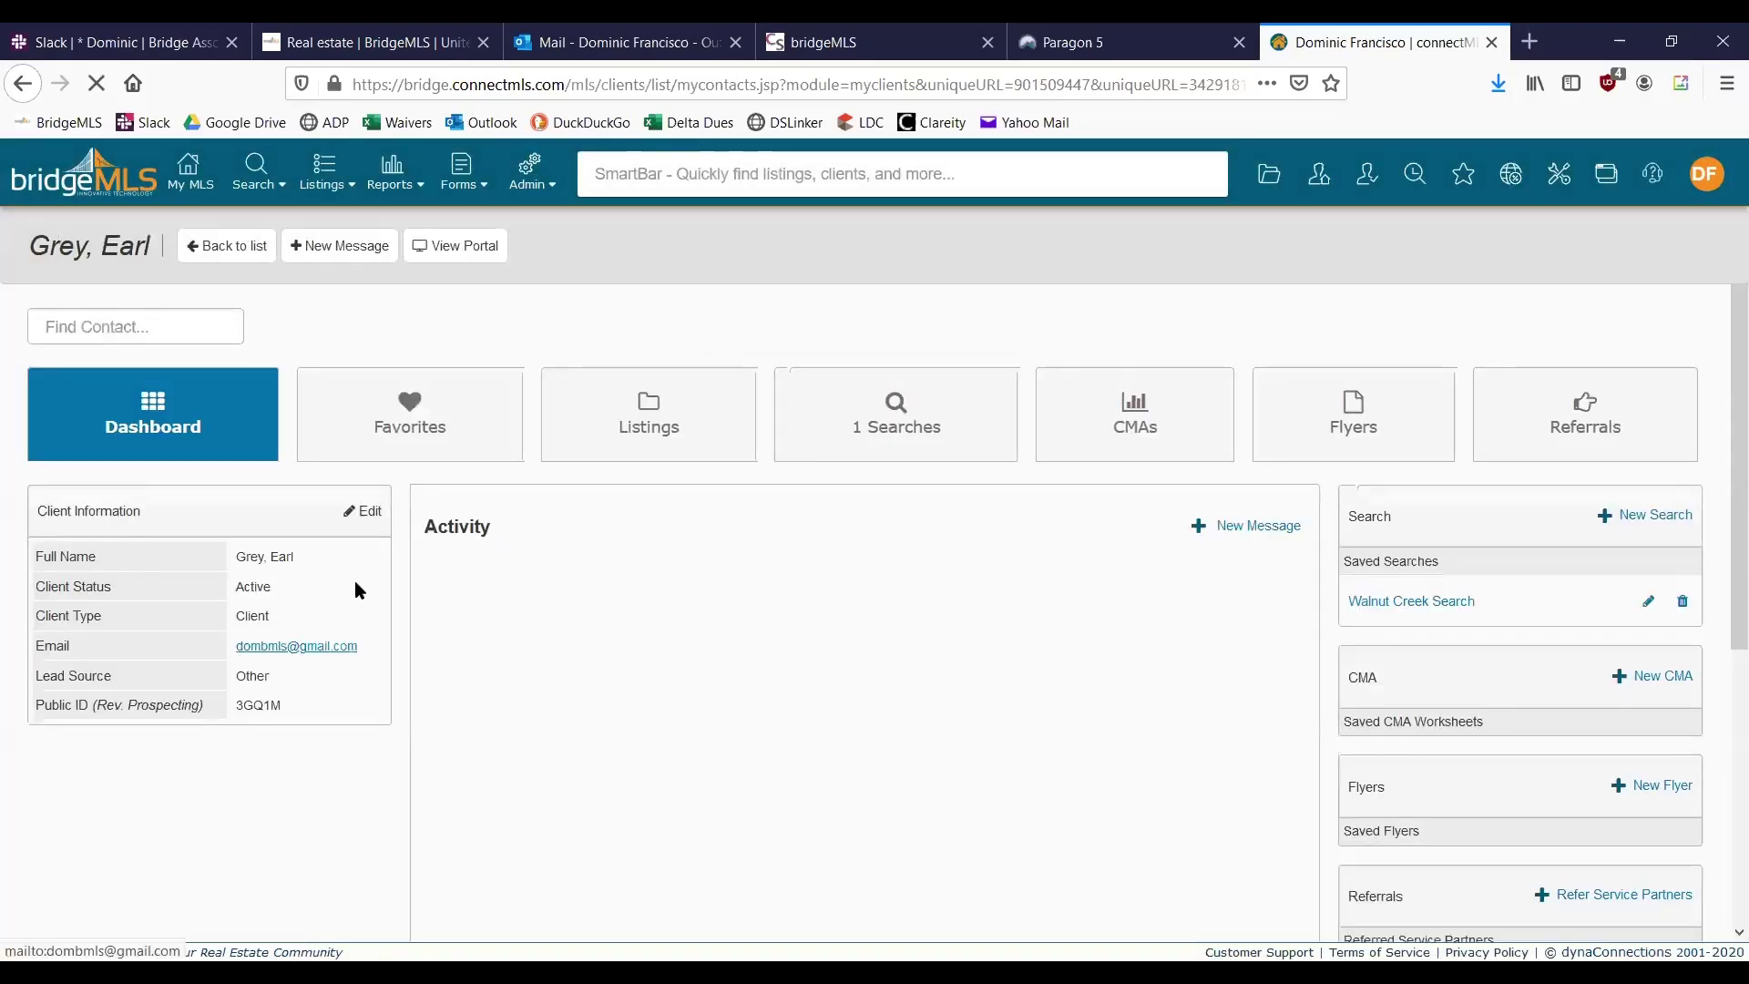
pyautogui.scroll(-7, 561, 569)
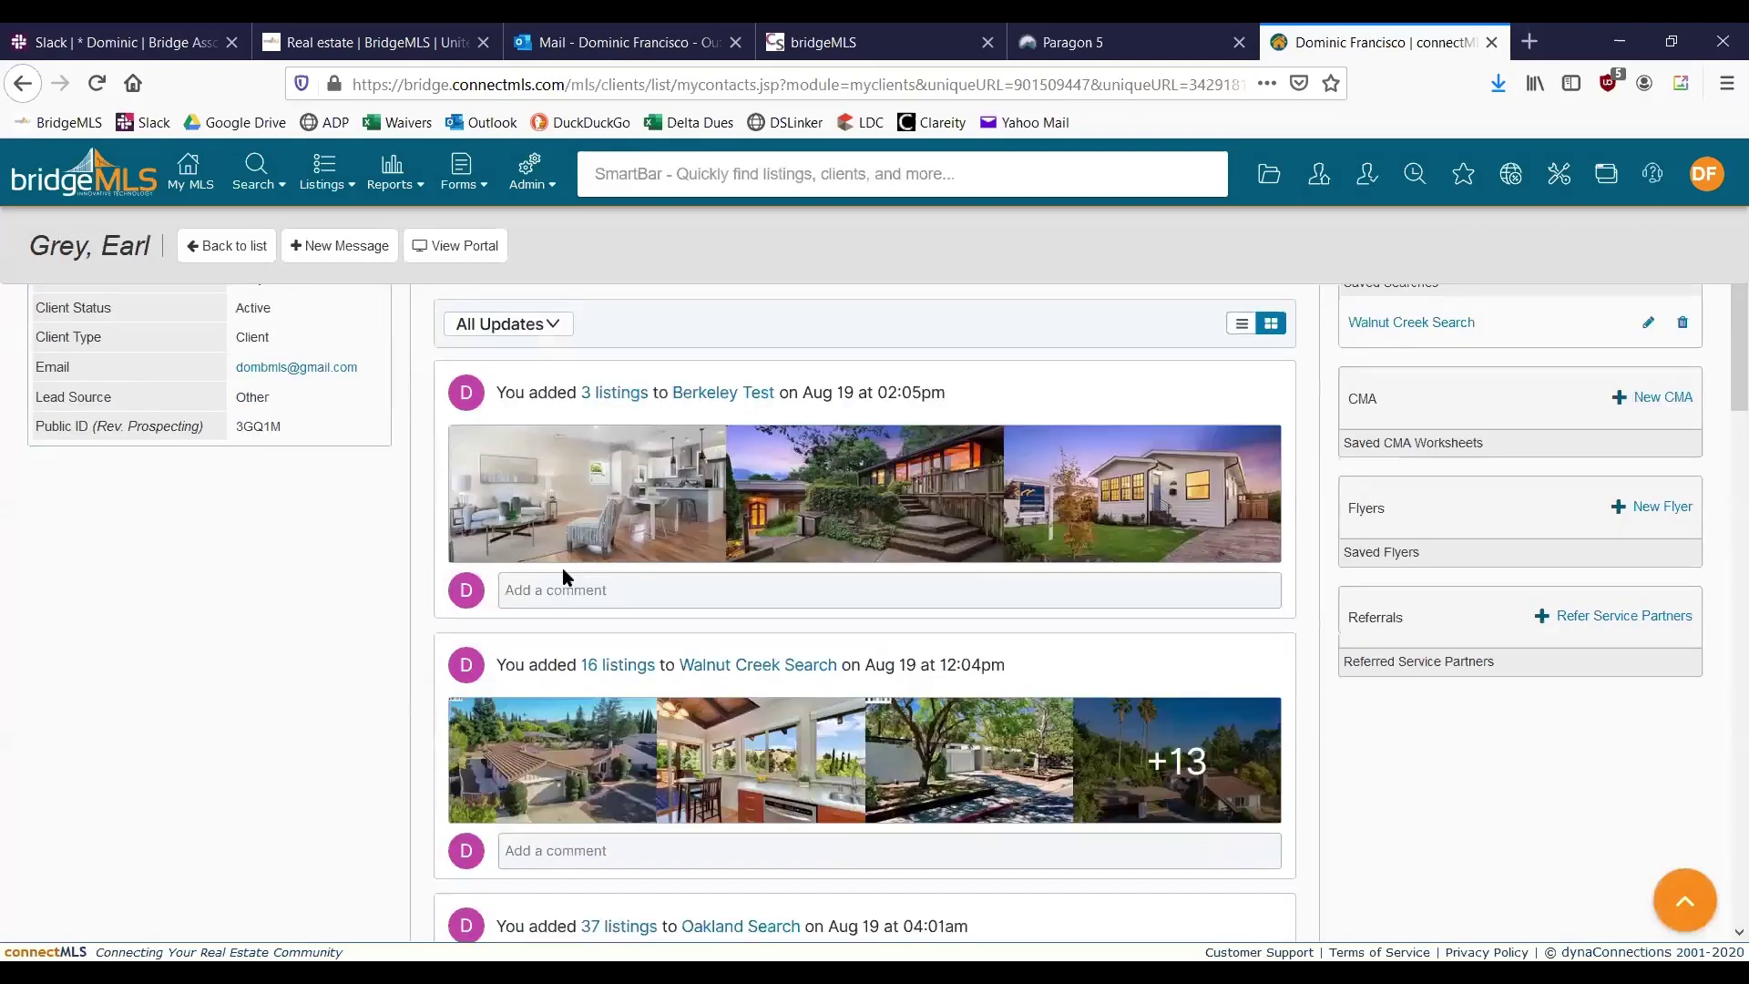
pyautogui.scroll(5, 561, 567)
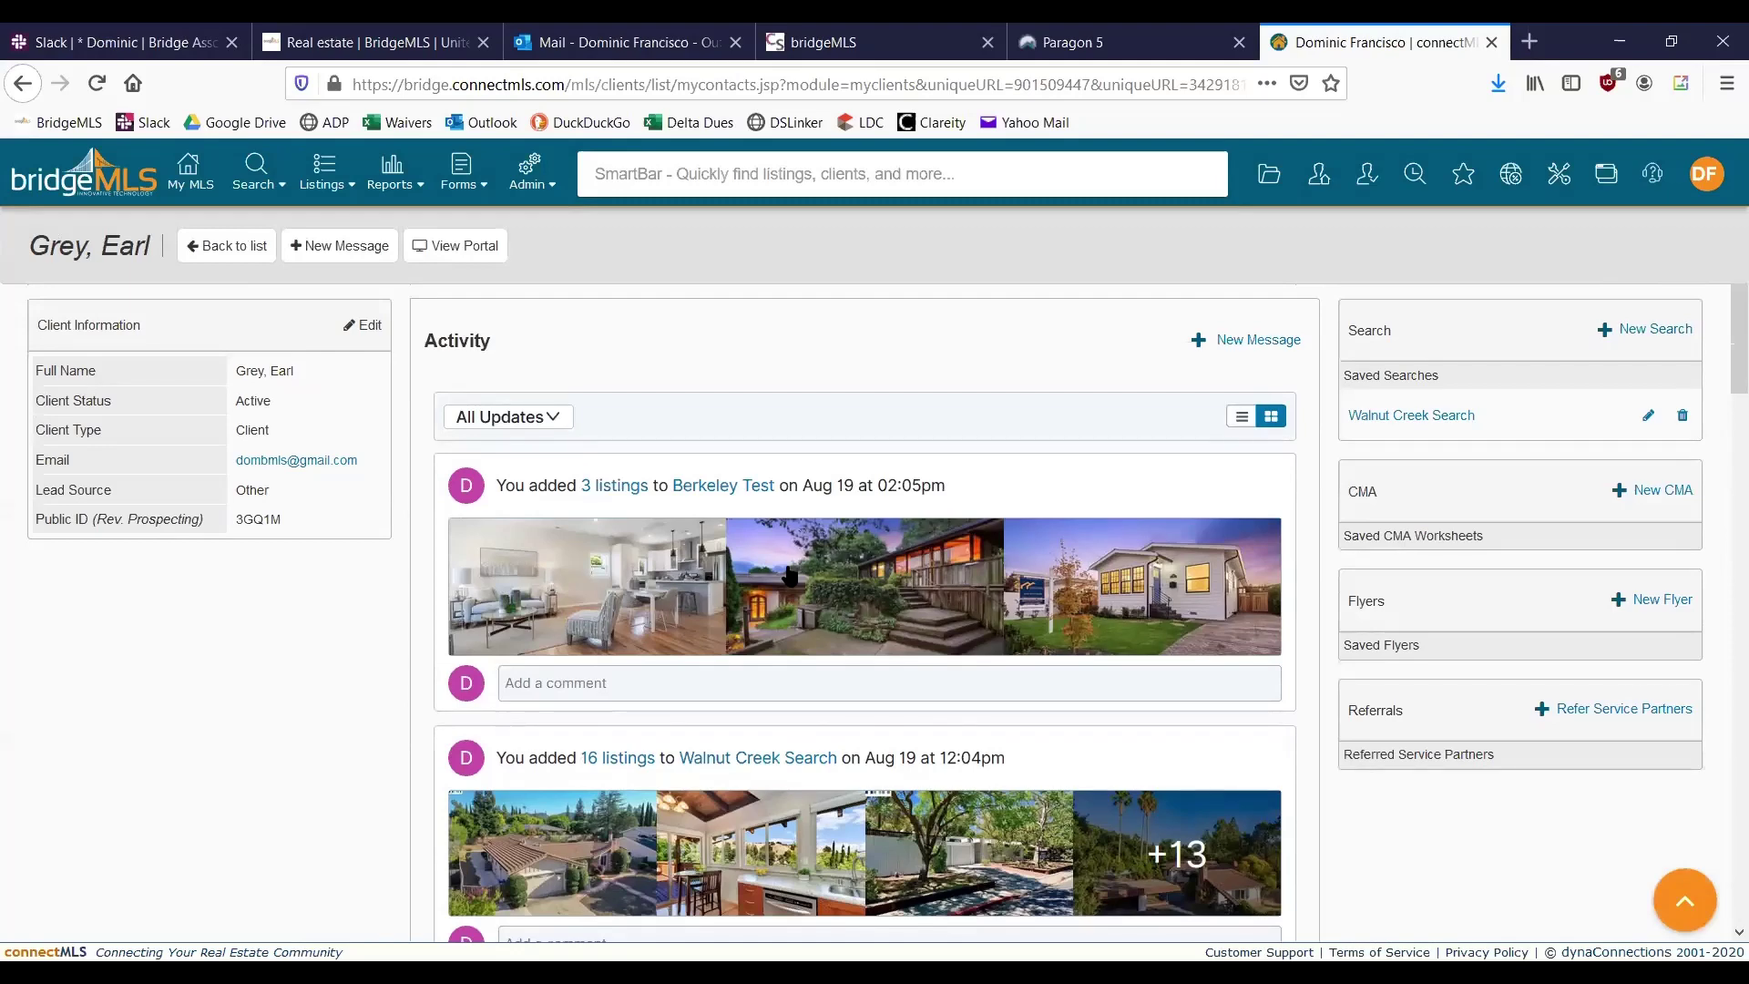
pyautogui.scroll(-2, 738, 570)
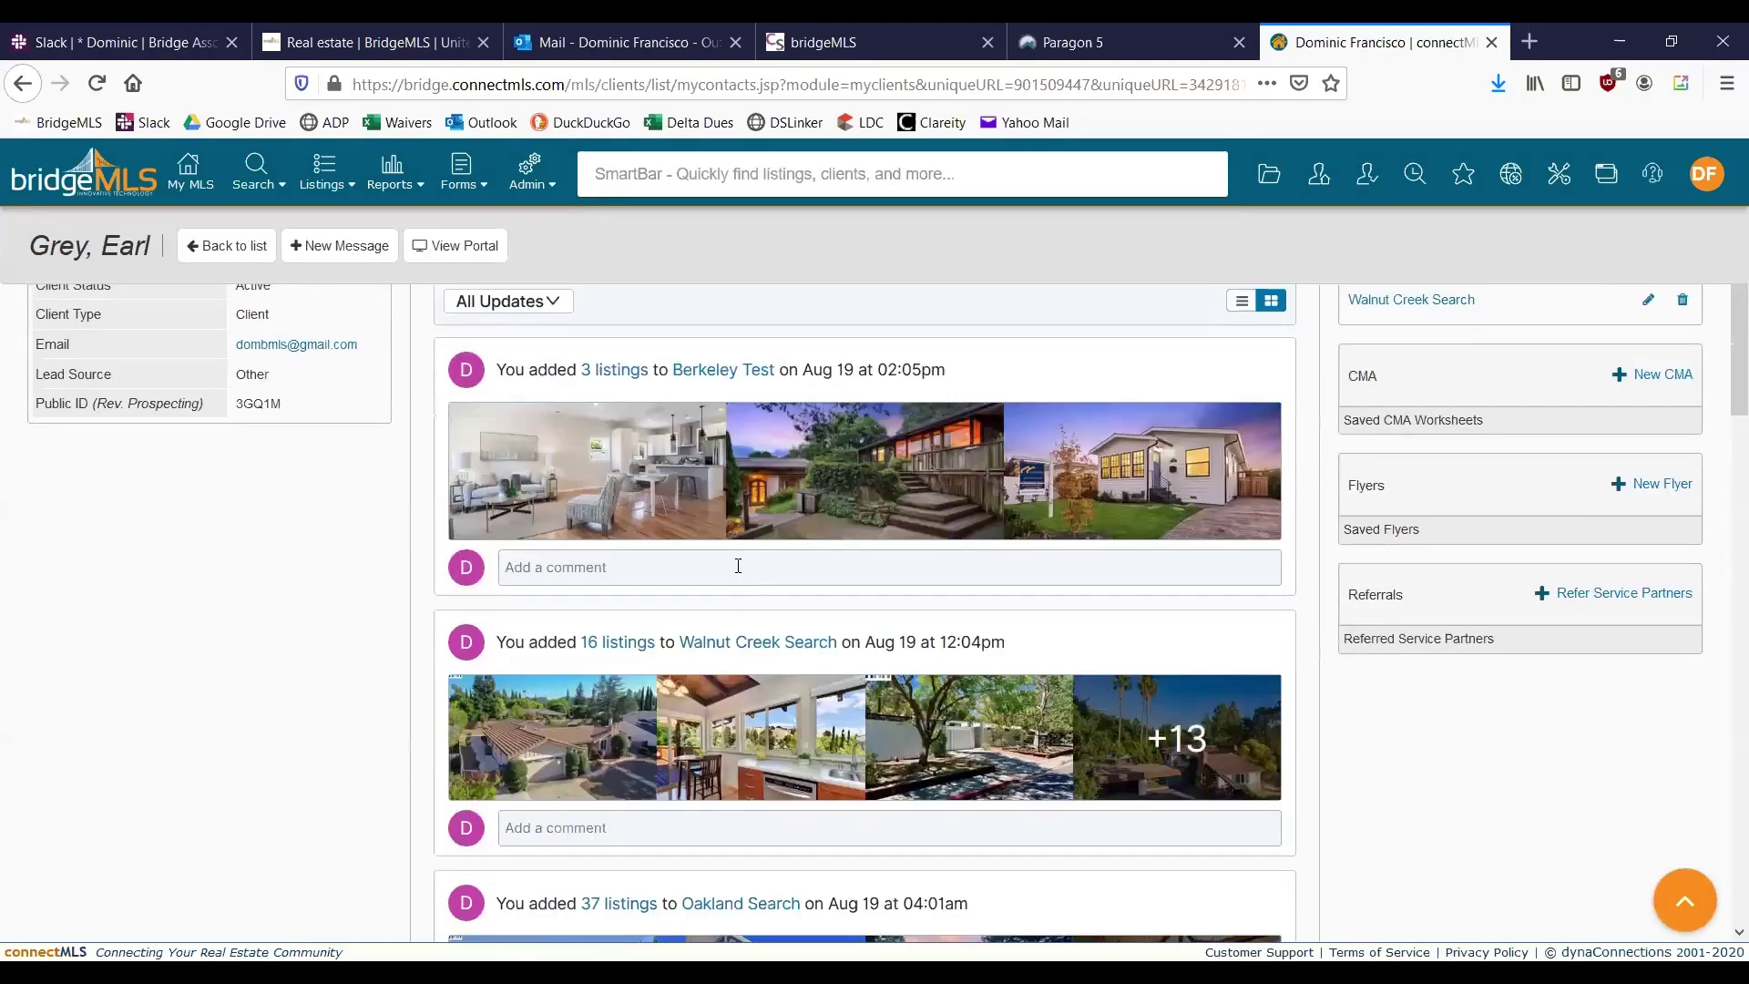
pyautogui.scroll(4, 740, 567)
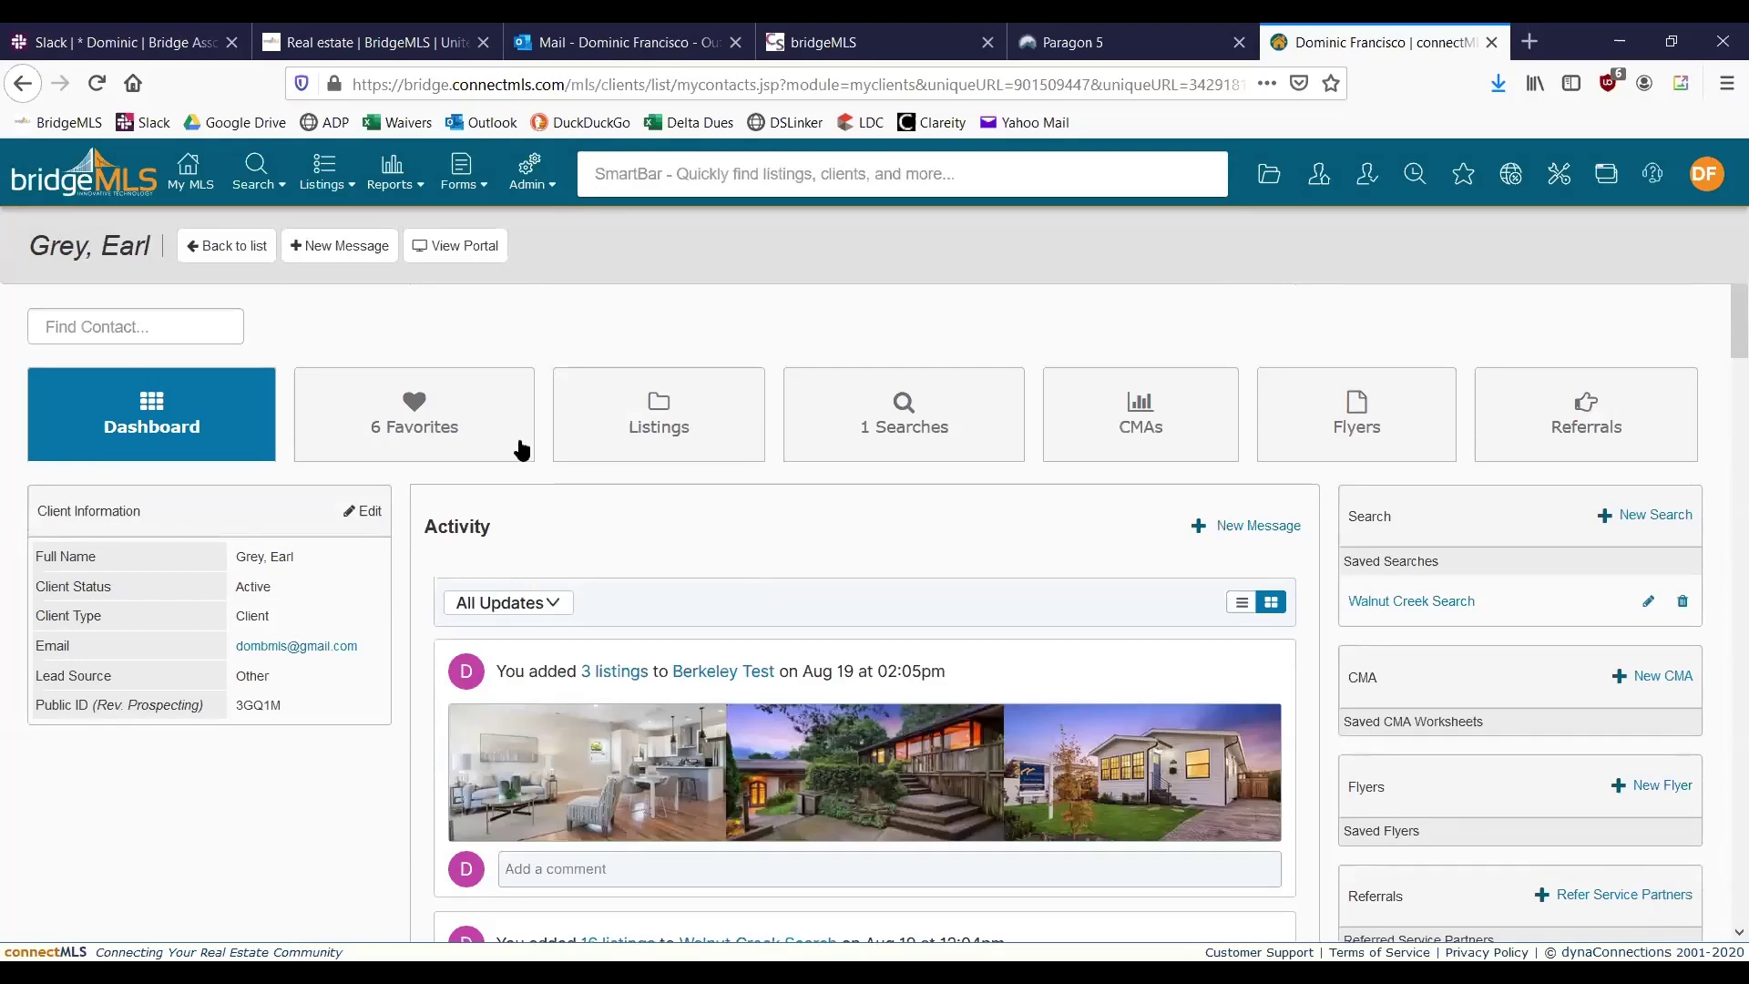
pyautogui.click(458, 411)
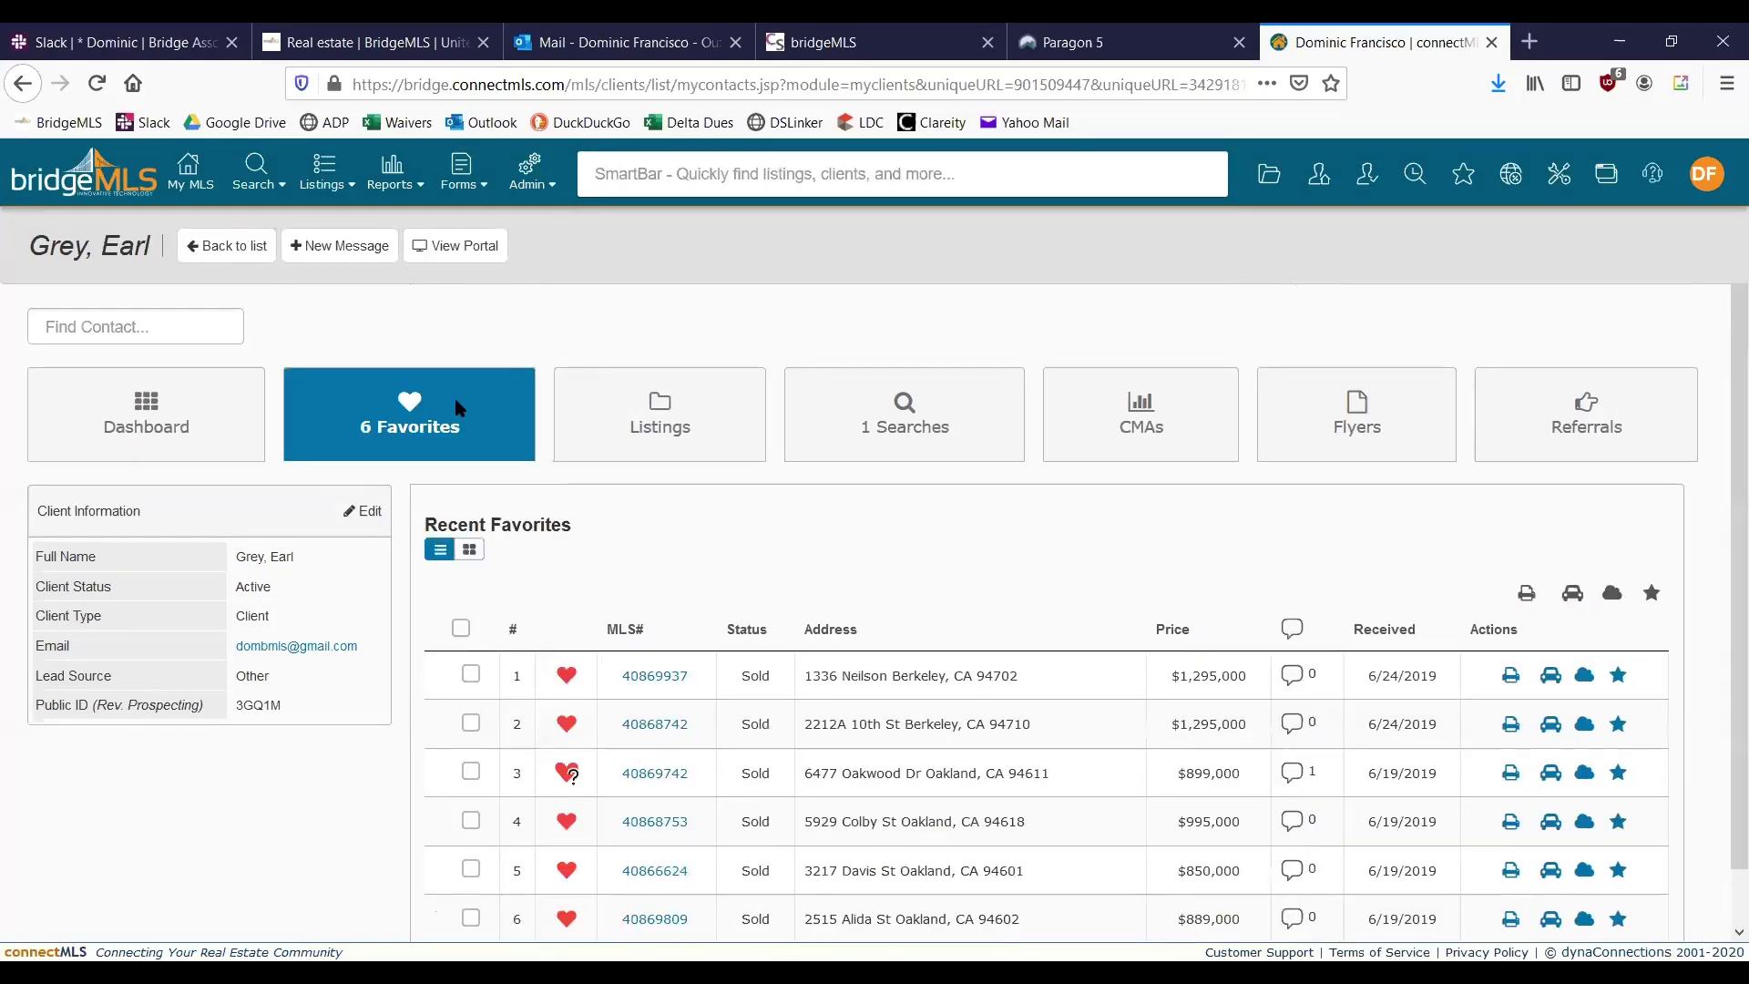
pyautogui.scroll(-1, 930, 675)
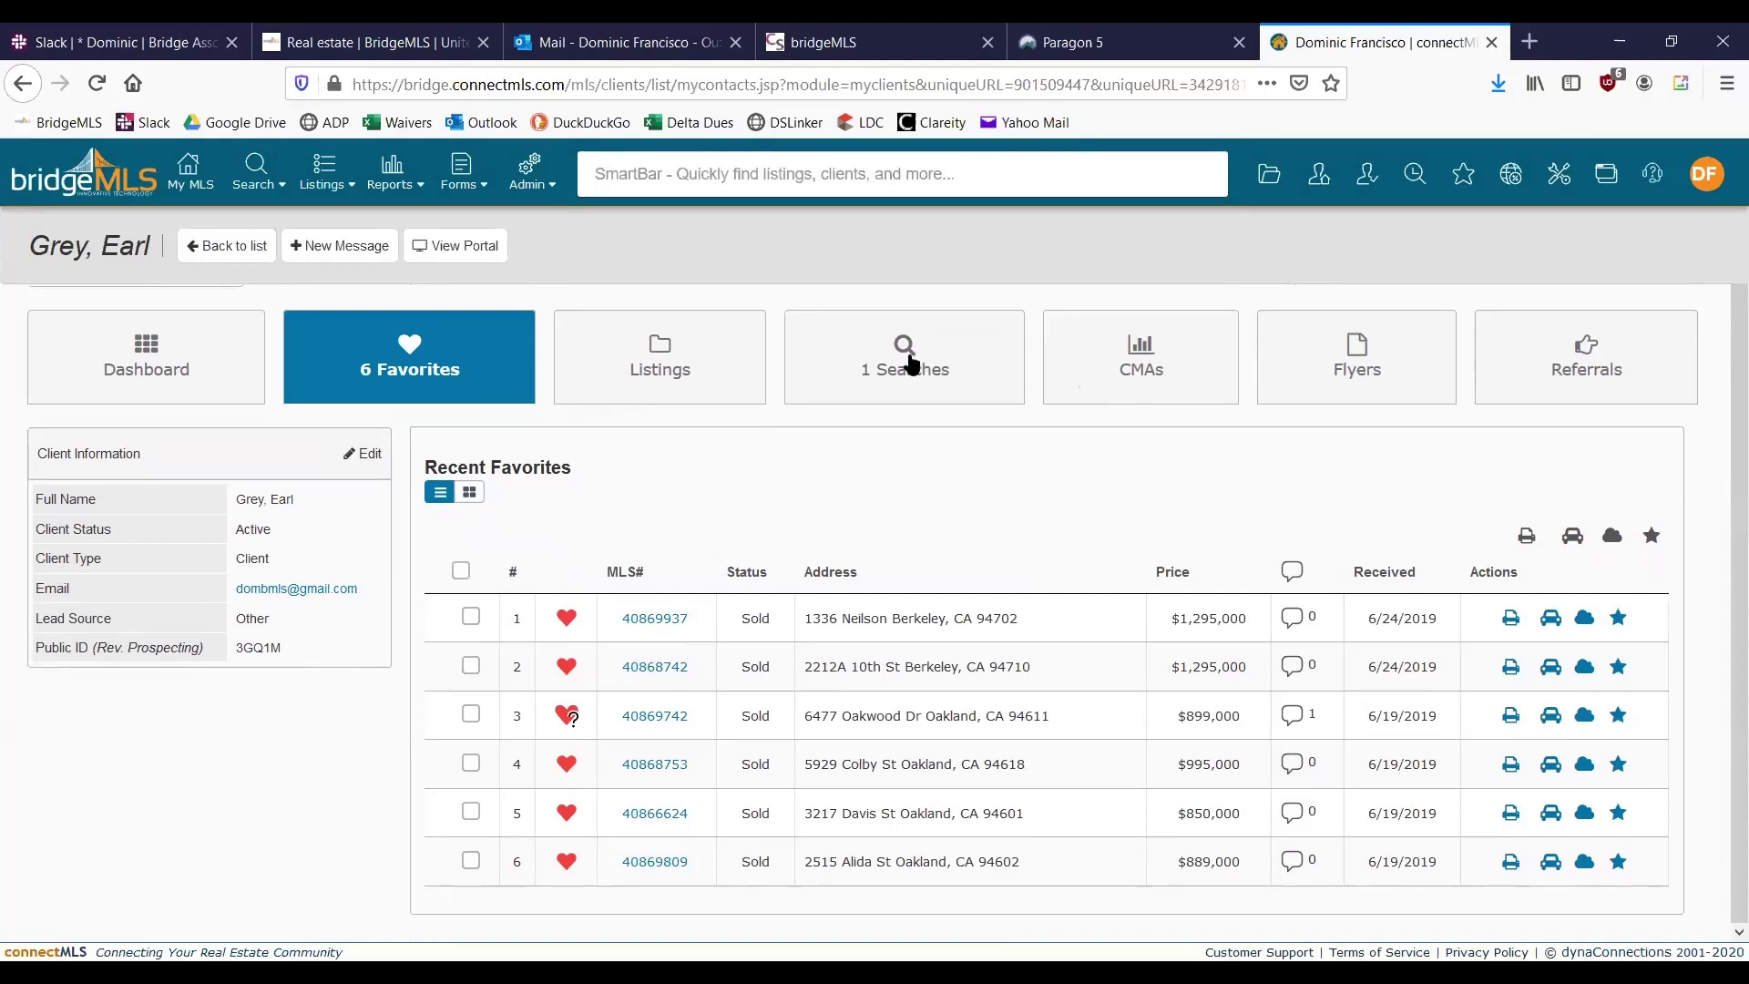
# - Browse the client's saved searches, CMAs, sent listings and favorites, ending on their activity dashboard
pyautogui.click(916, 364)
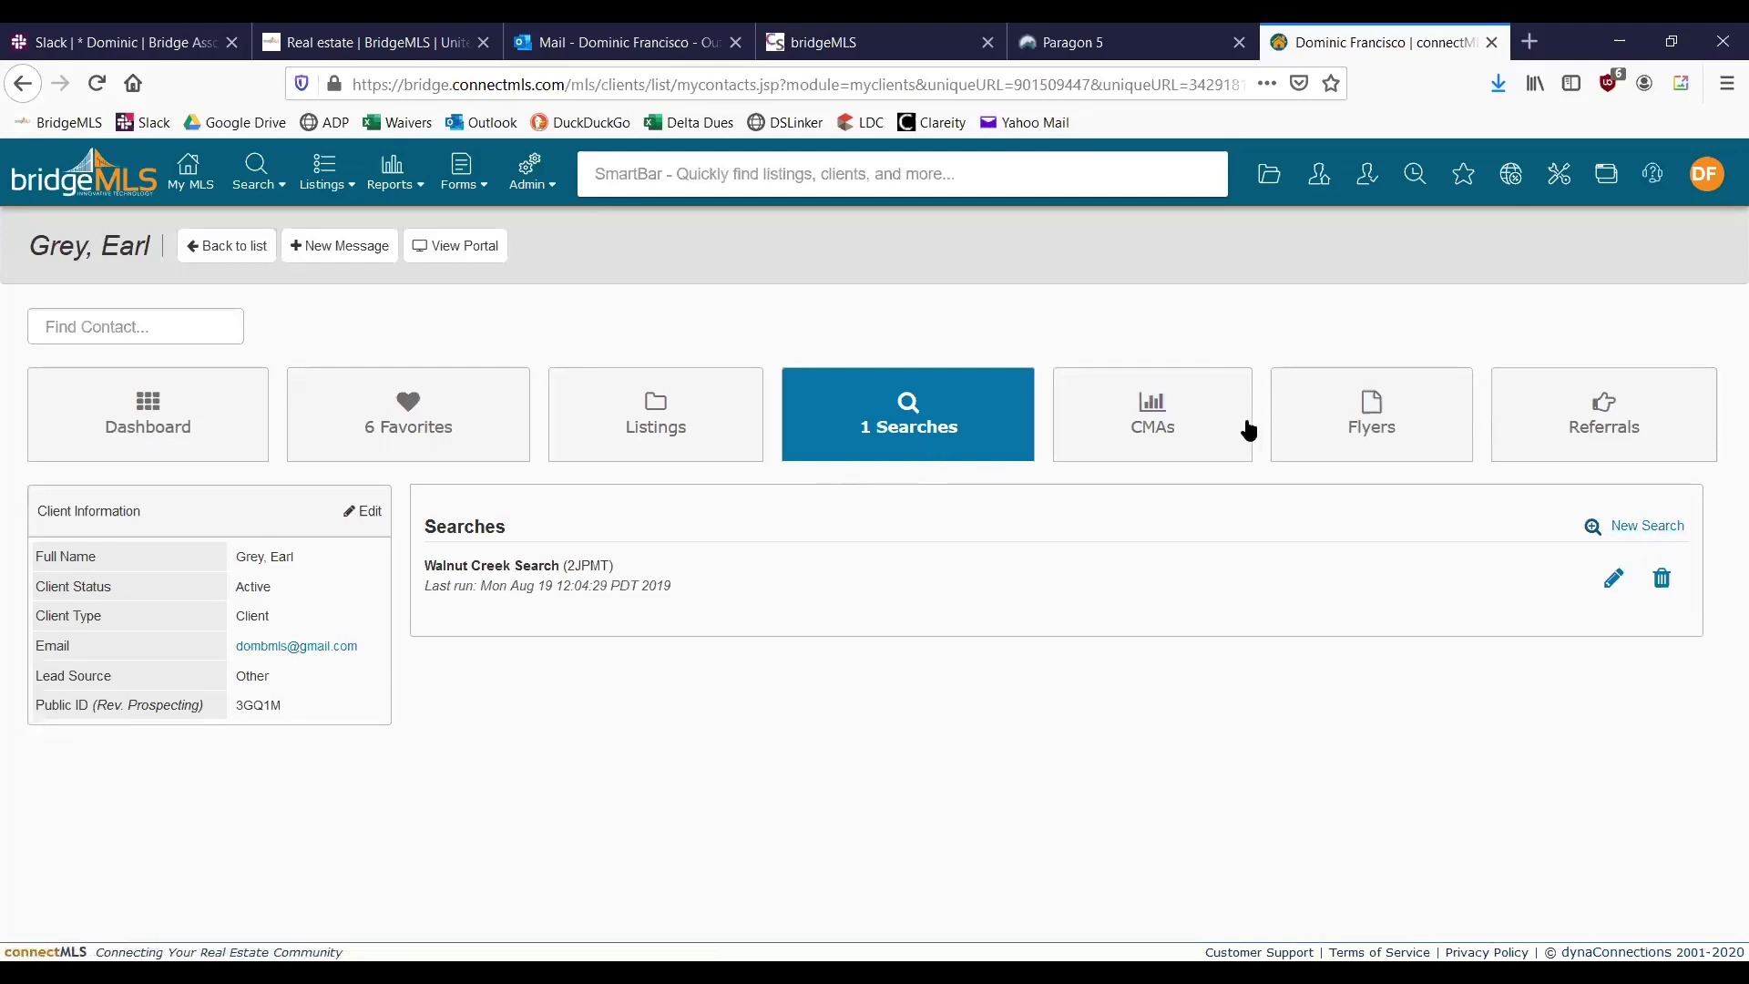
pyautogui.click(1160, 426)
pyautogui.click(849, 419)
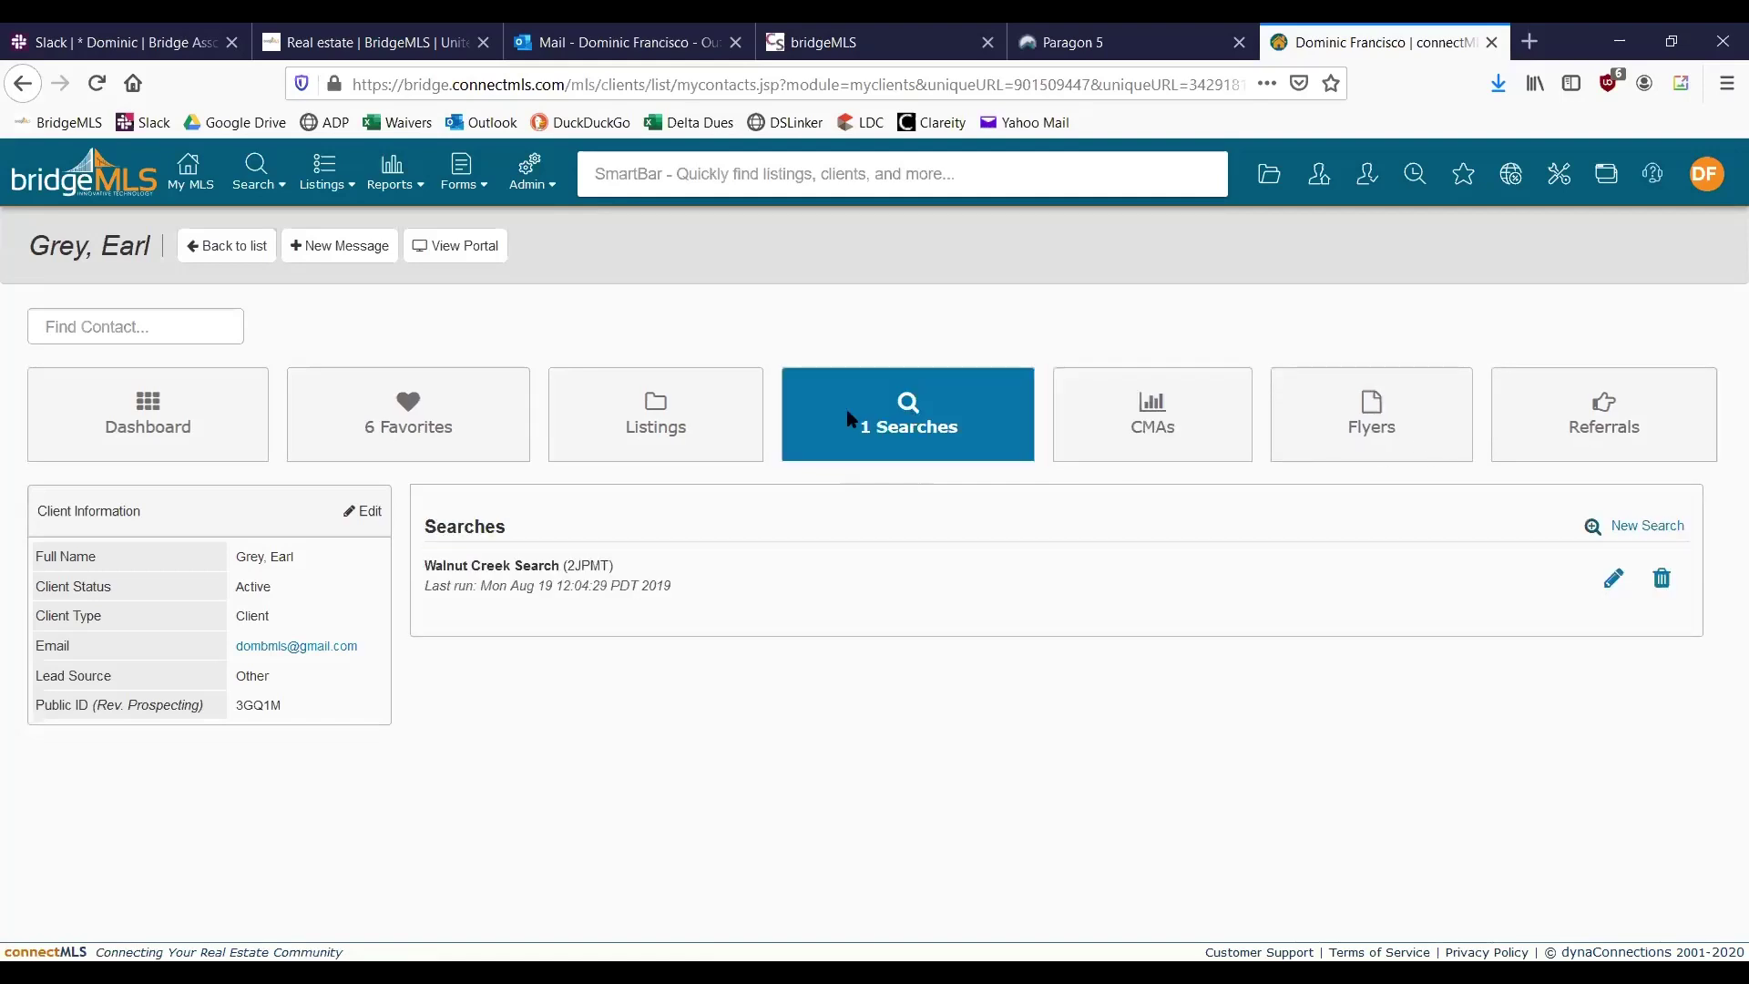
pyautogui.click(722, 424)
pyautogui.click(428, 427)
pyautogui.click(216, 417)
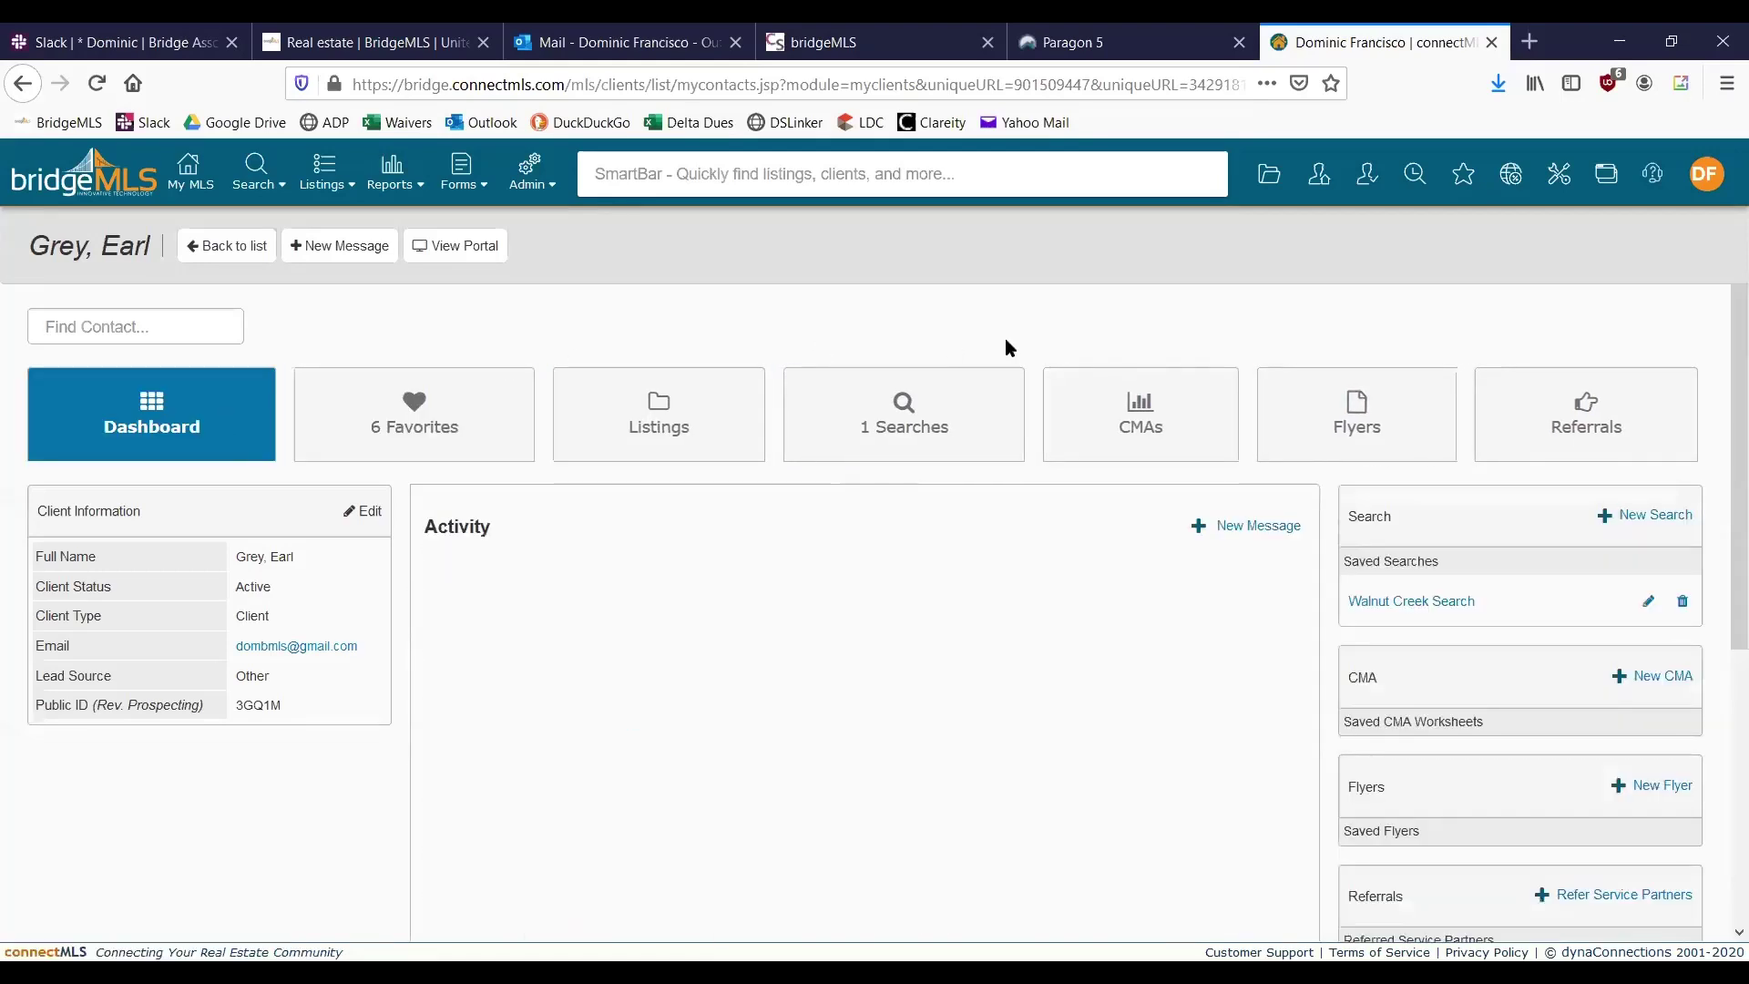
pyautogui.rightClick(1013, 333)
pyautogui.click(969, 315)
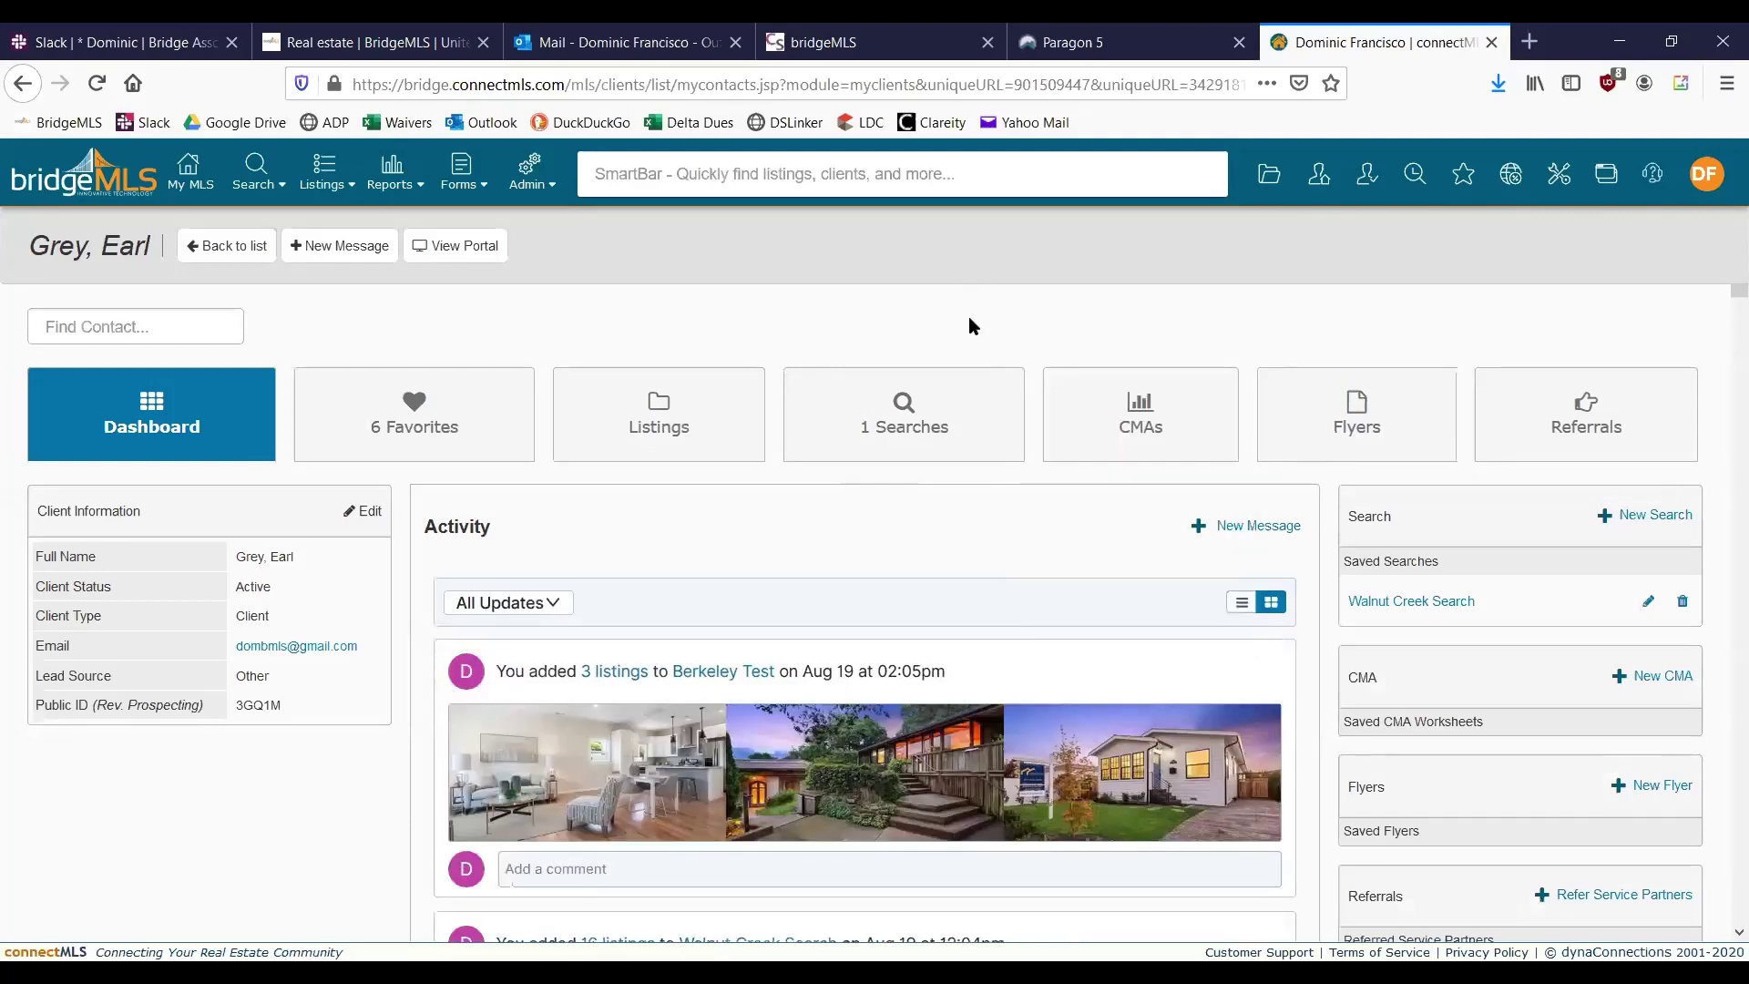
pyautogui.click(240, 184)
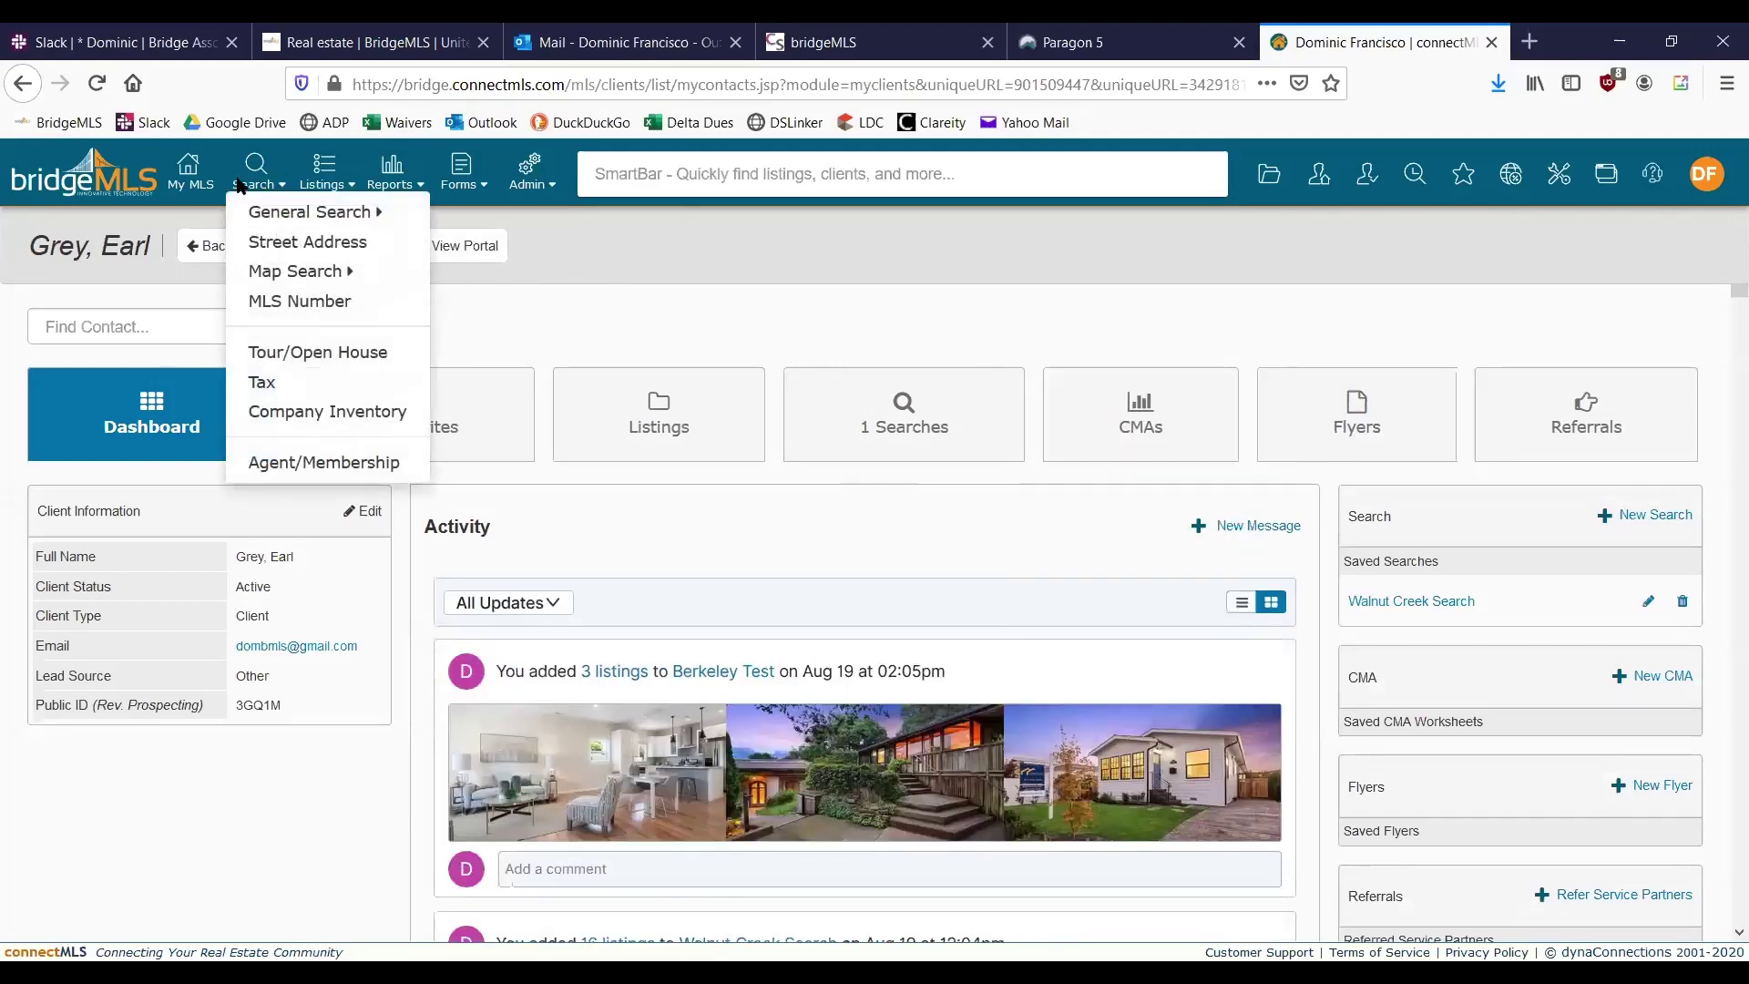
# - Return to the My MLS home page and show the Help/Feedback dropdown
pyautogui.click(189, 172)
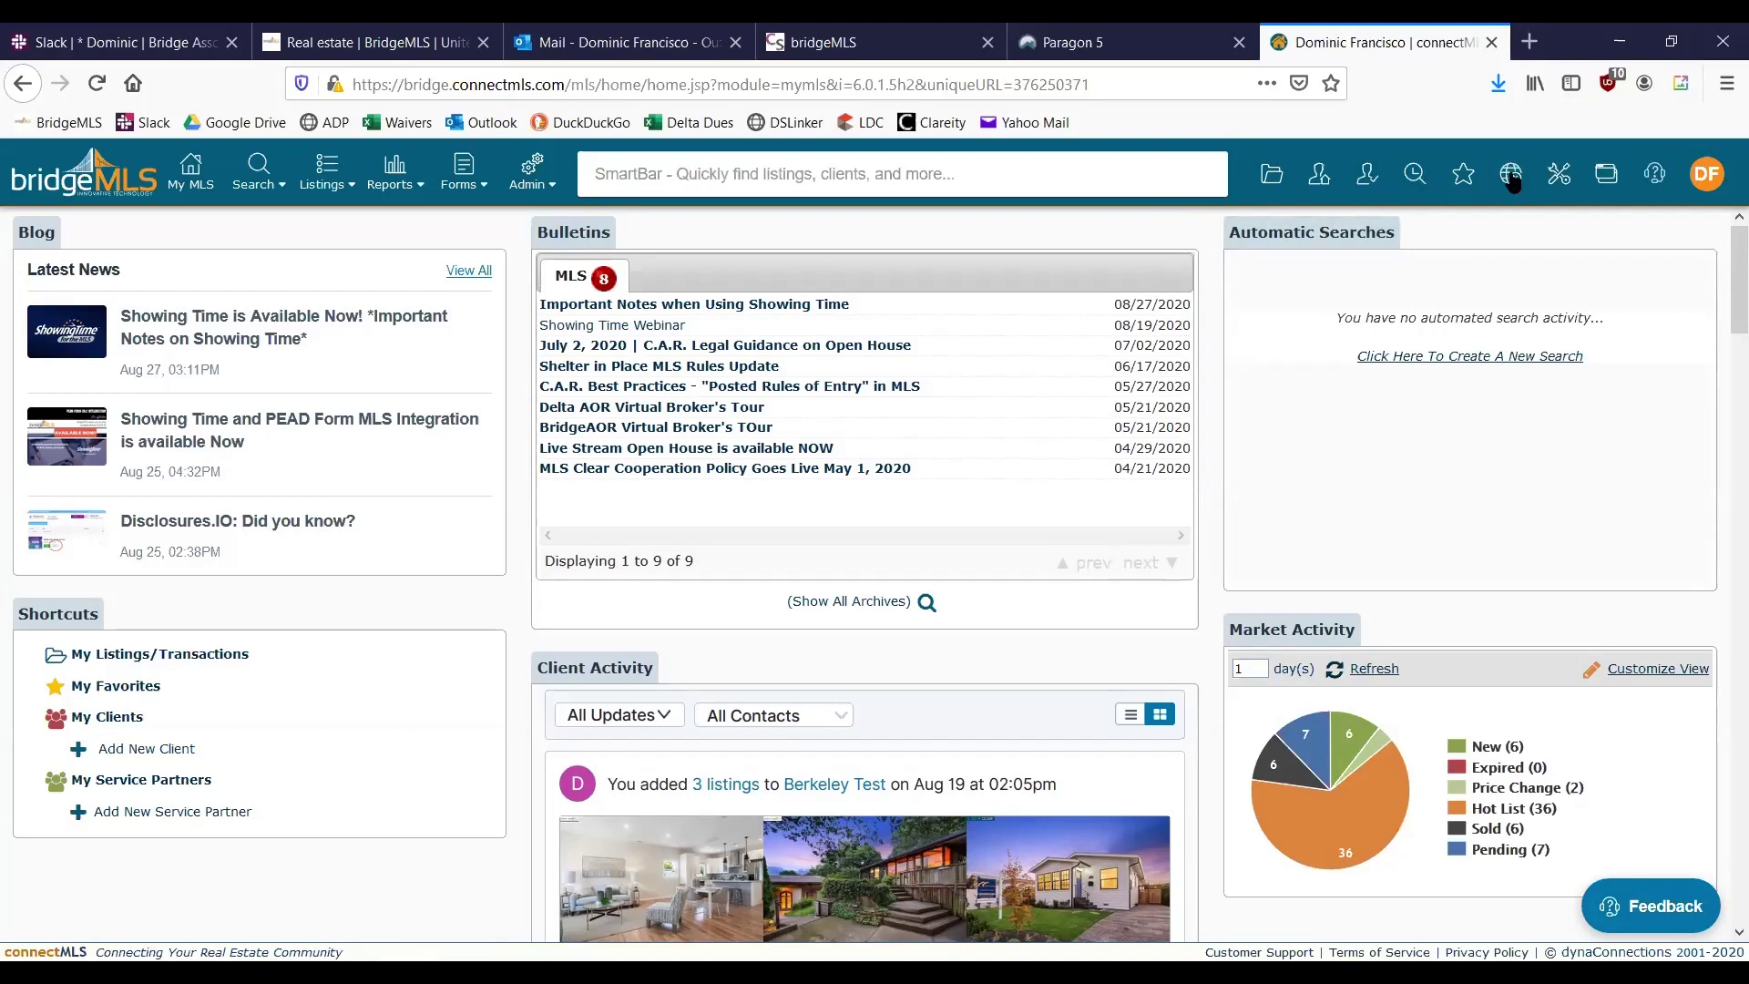
pyautogui.click(1658, 177)
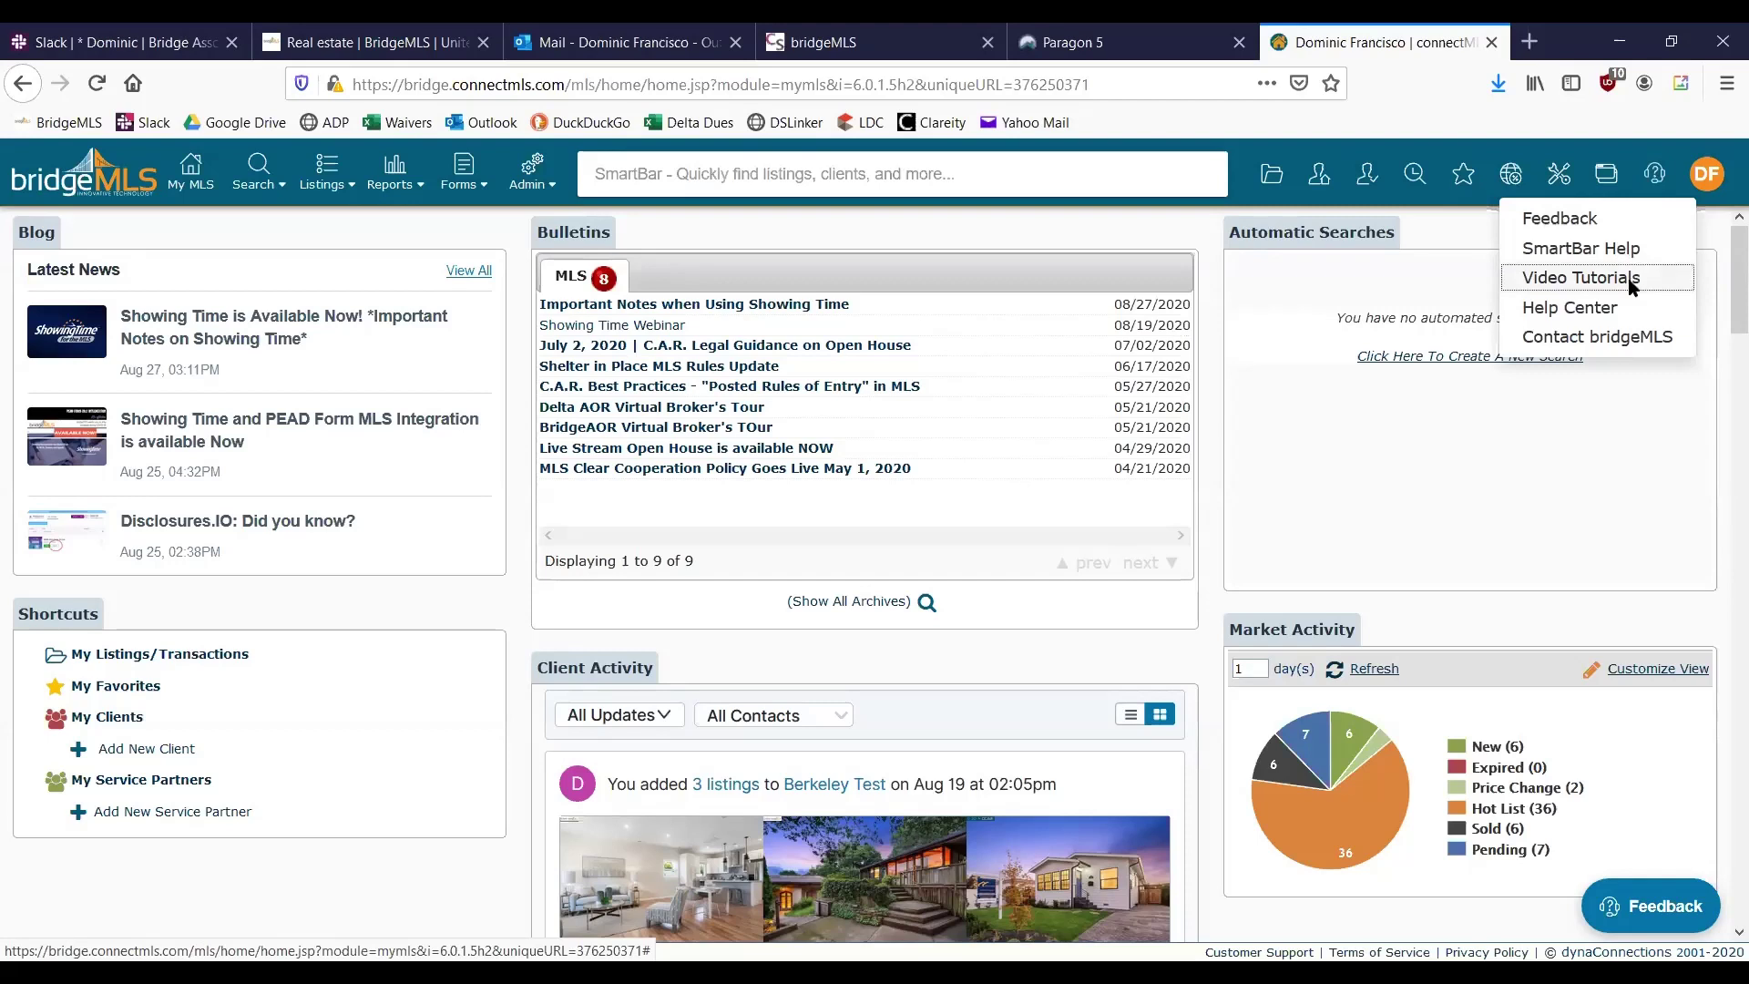
# - View the Video Tutorials and the Help Center from the Help/Feedback menu
pyautogui.click(1631, 281)
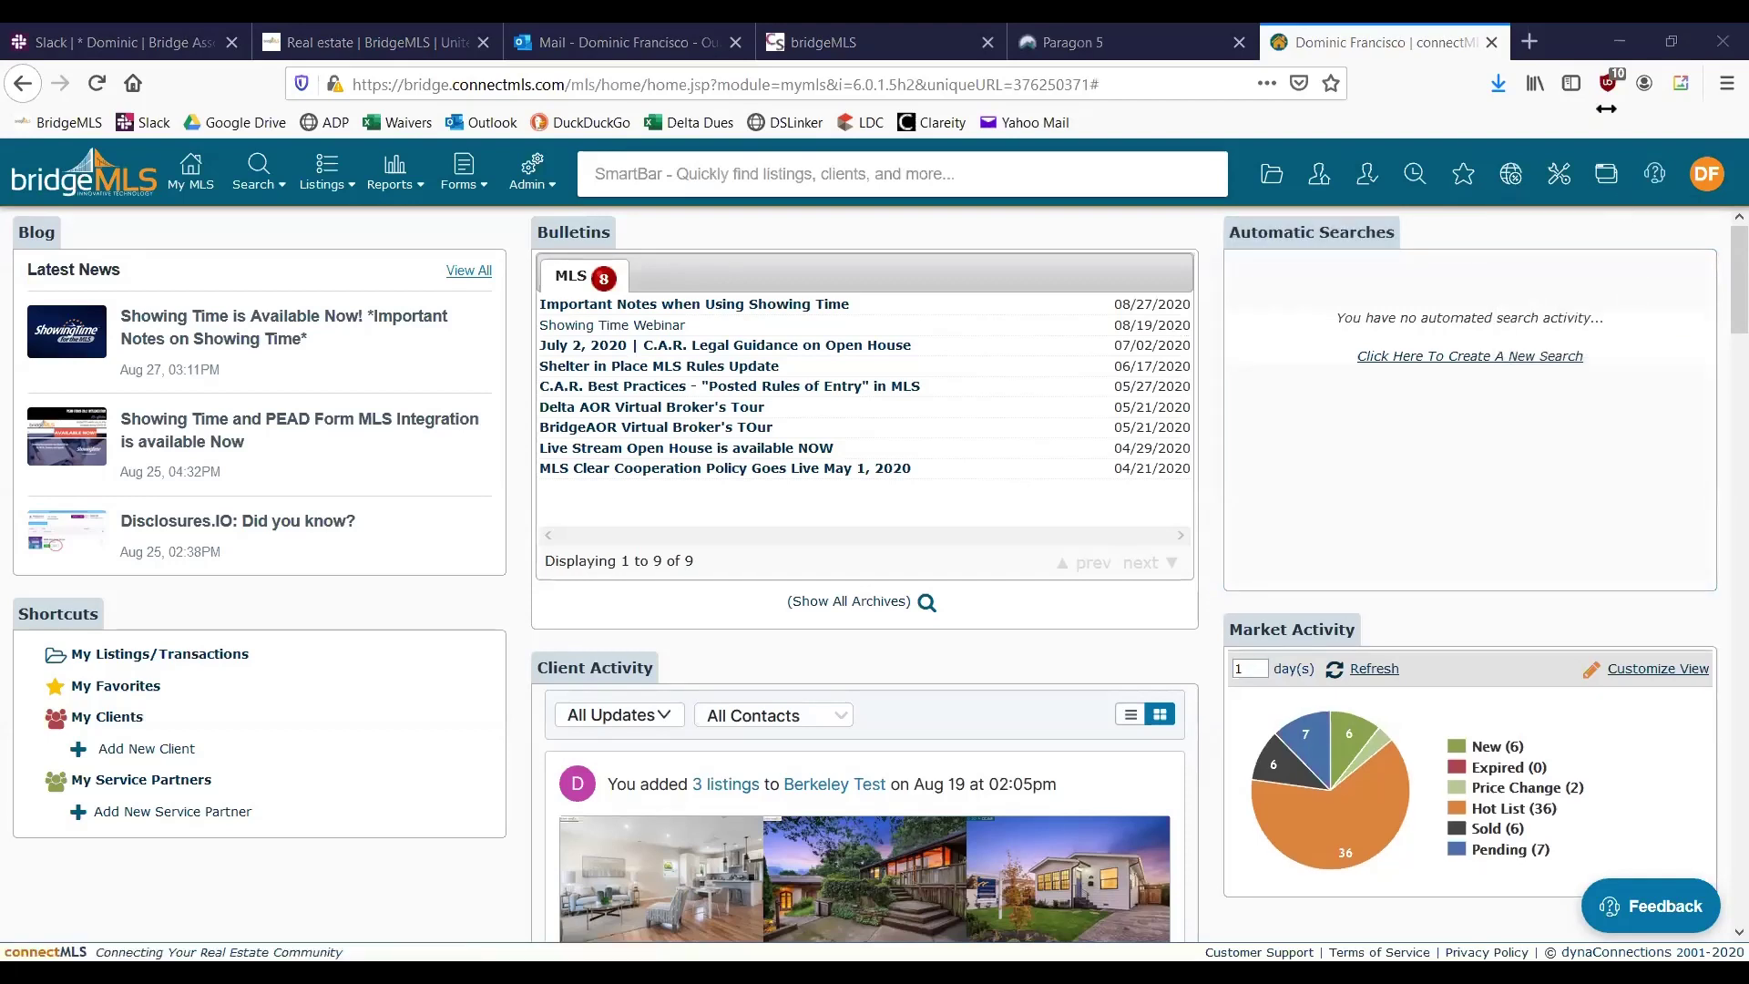
pyautogui.click(1654, 173)
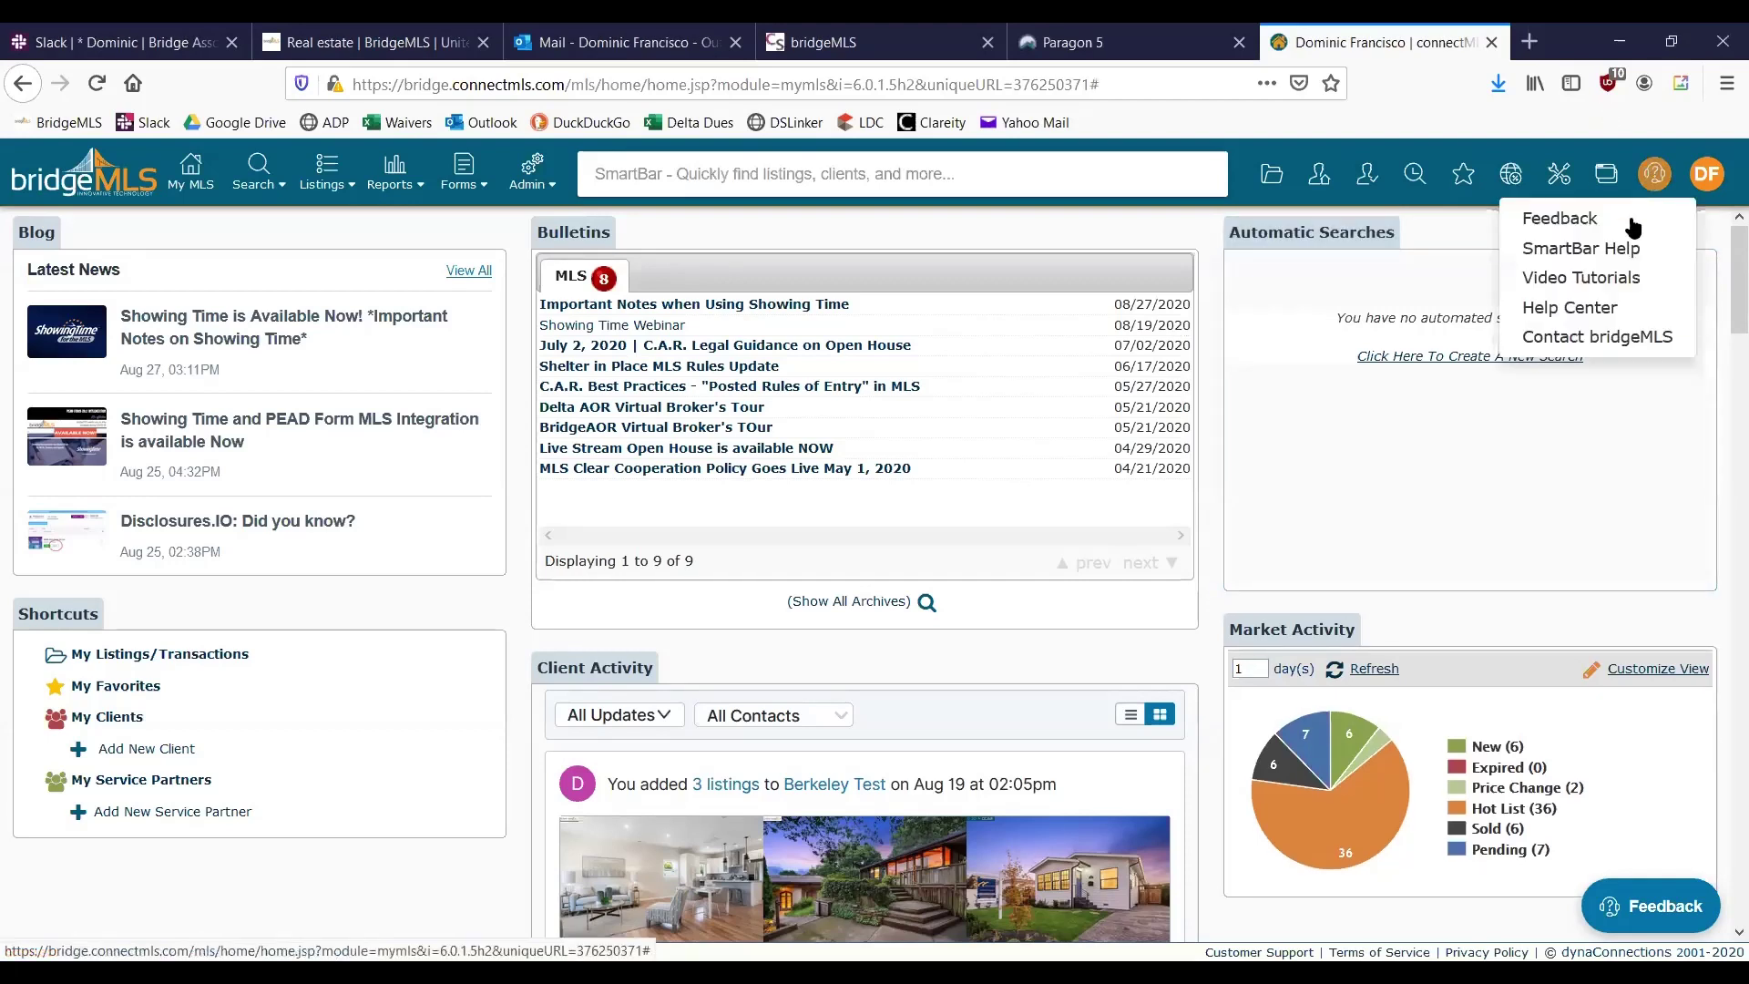
pyautogui.click(1609, 308)
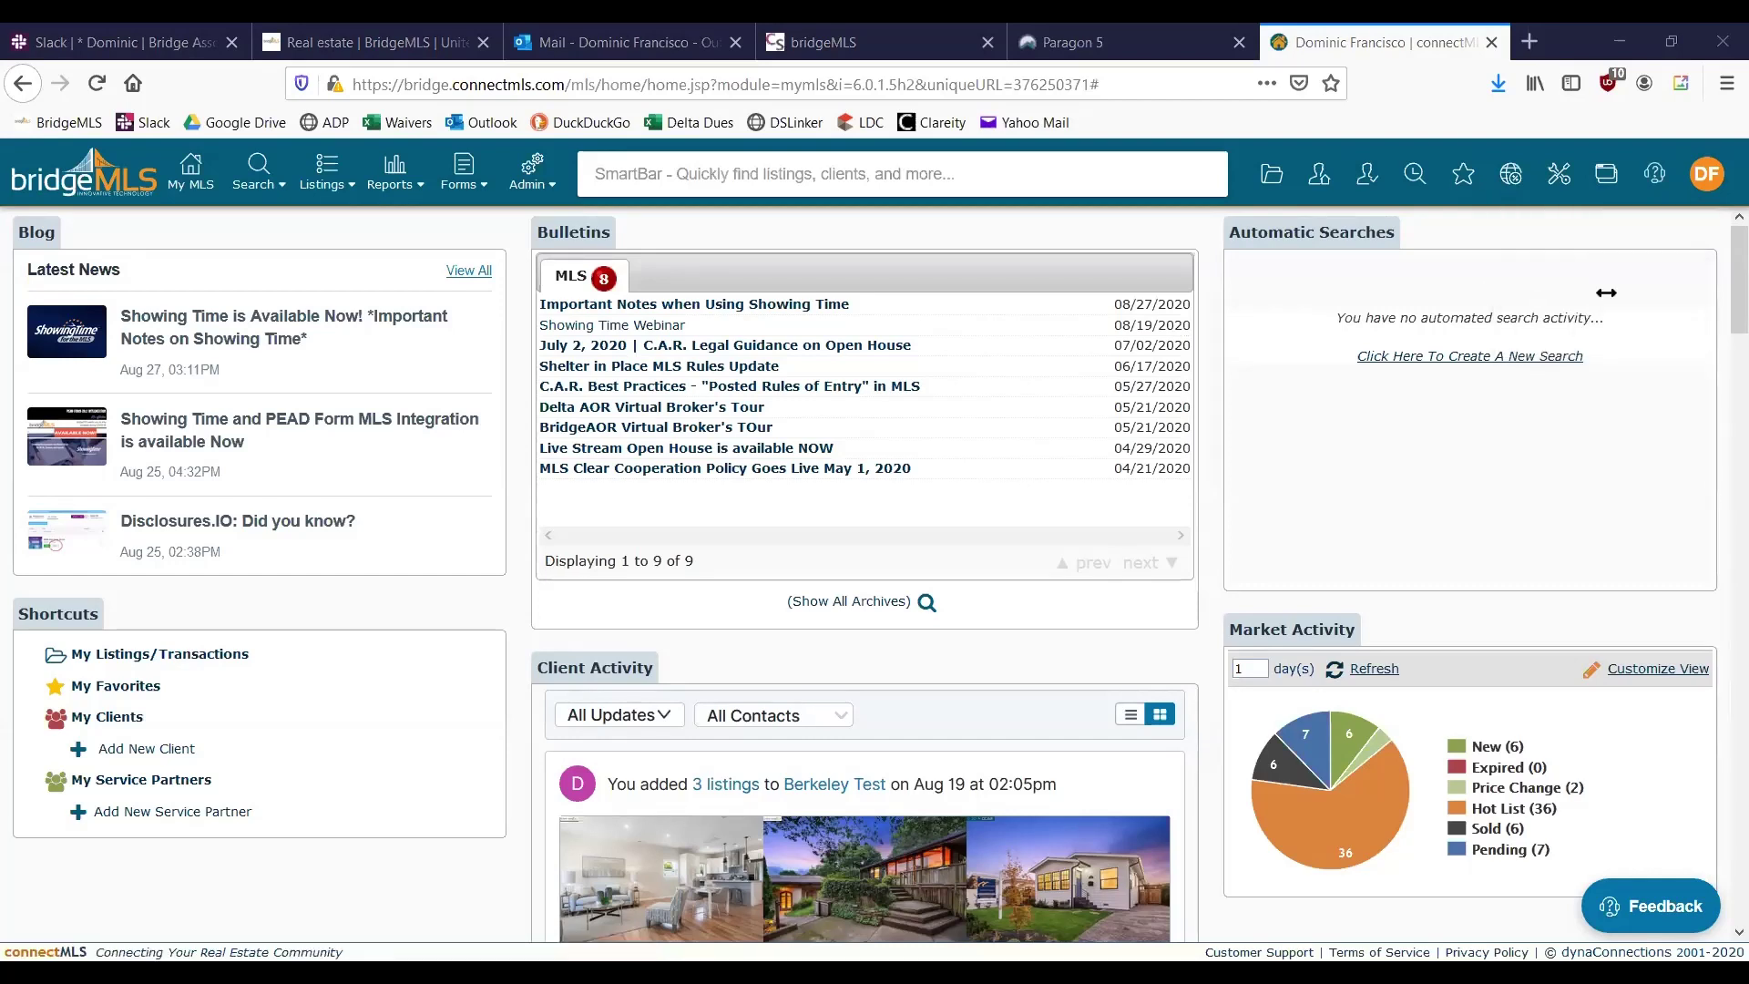
# - Close the help options and switch to the PowerPoint presentation on slide 5
pyautogui.click(1654, 173)
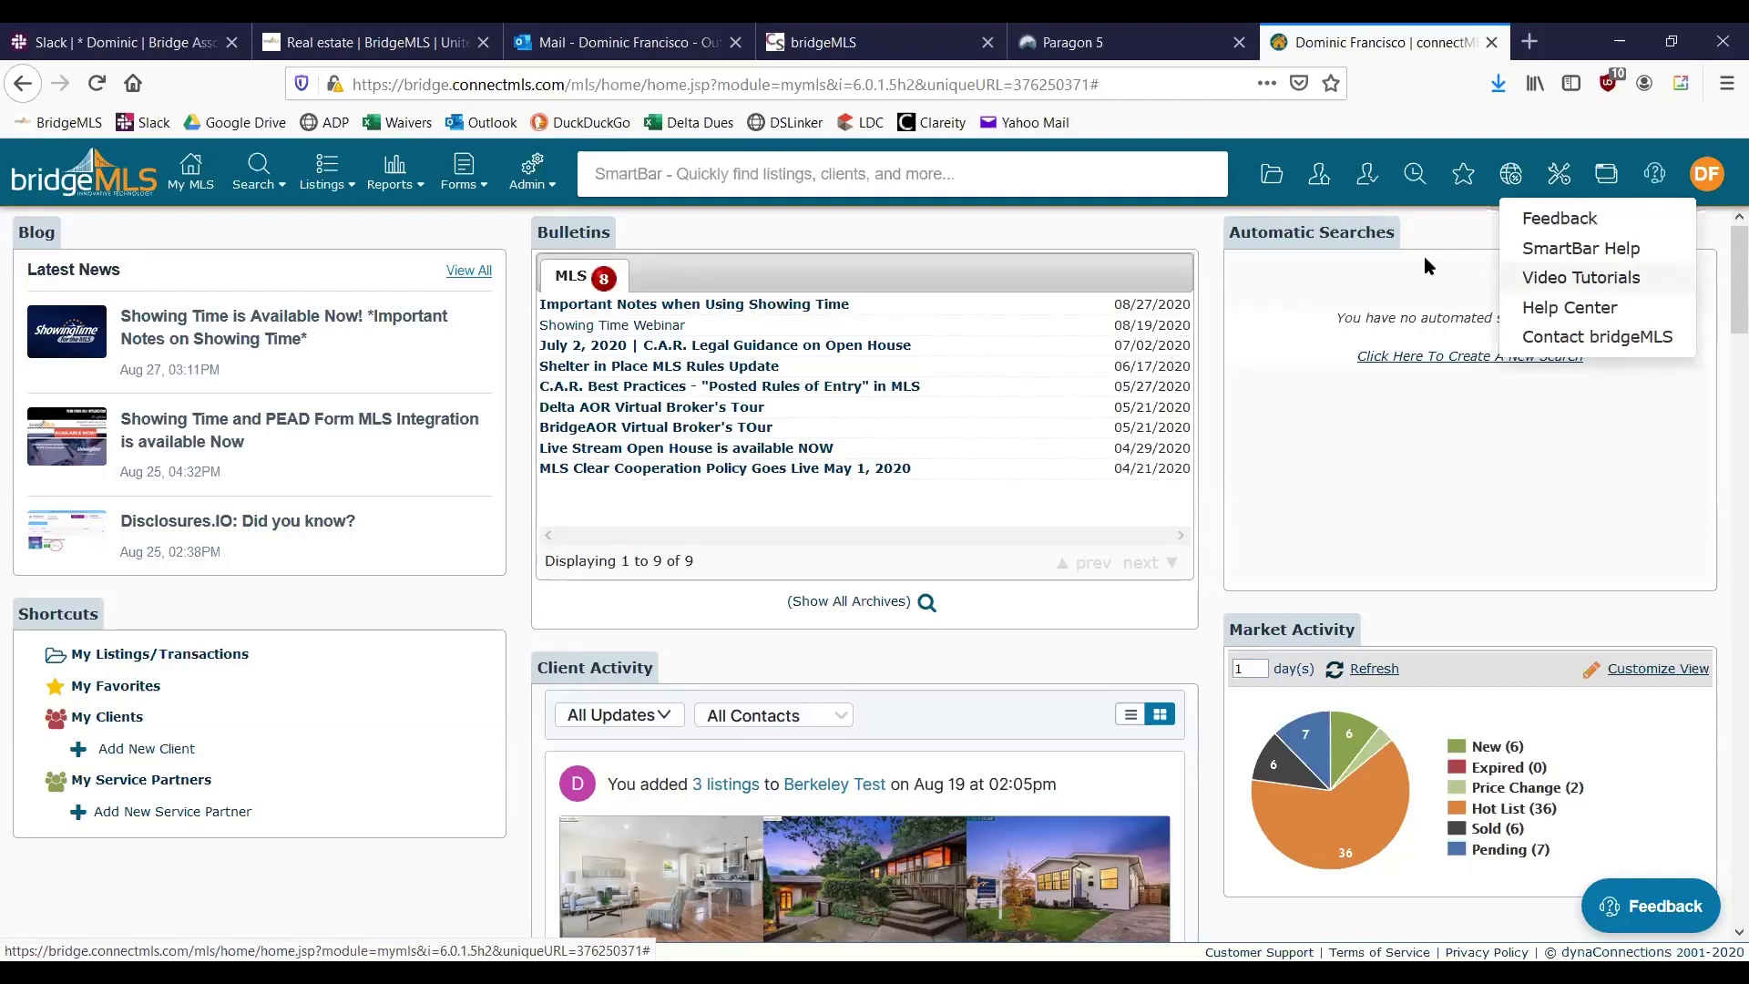
pyautogui.click(1217, 288)
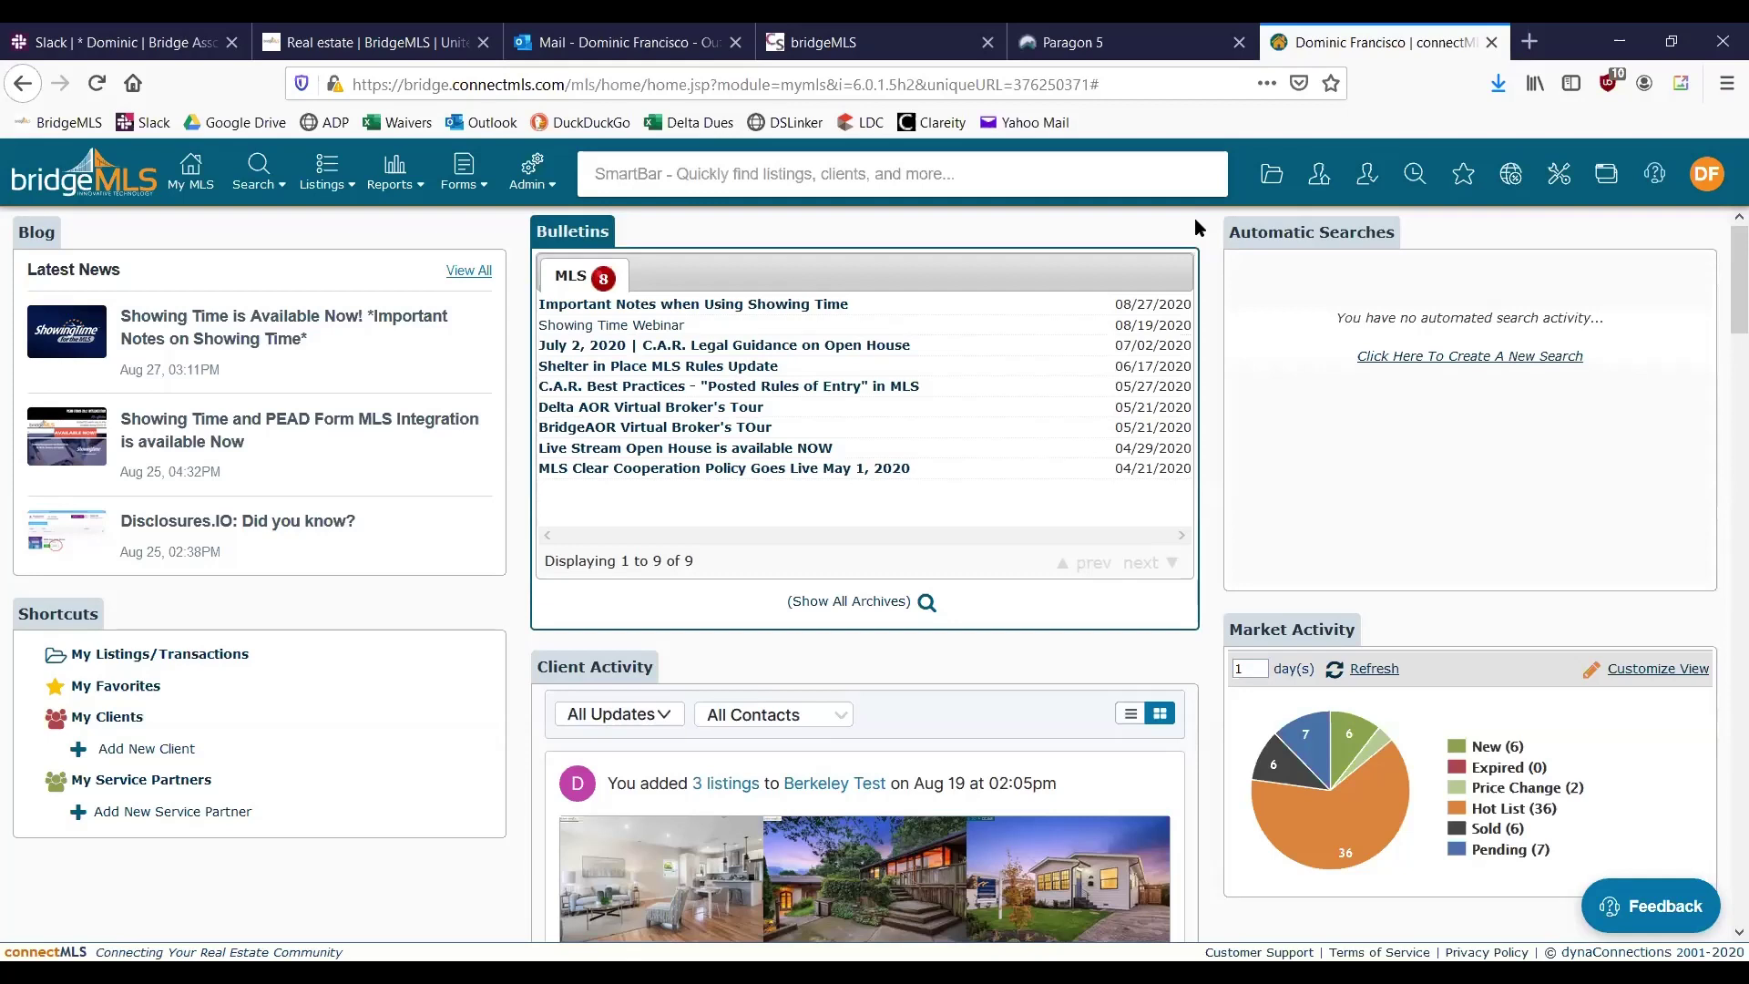
pyautogui.click(1655, 175)
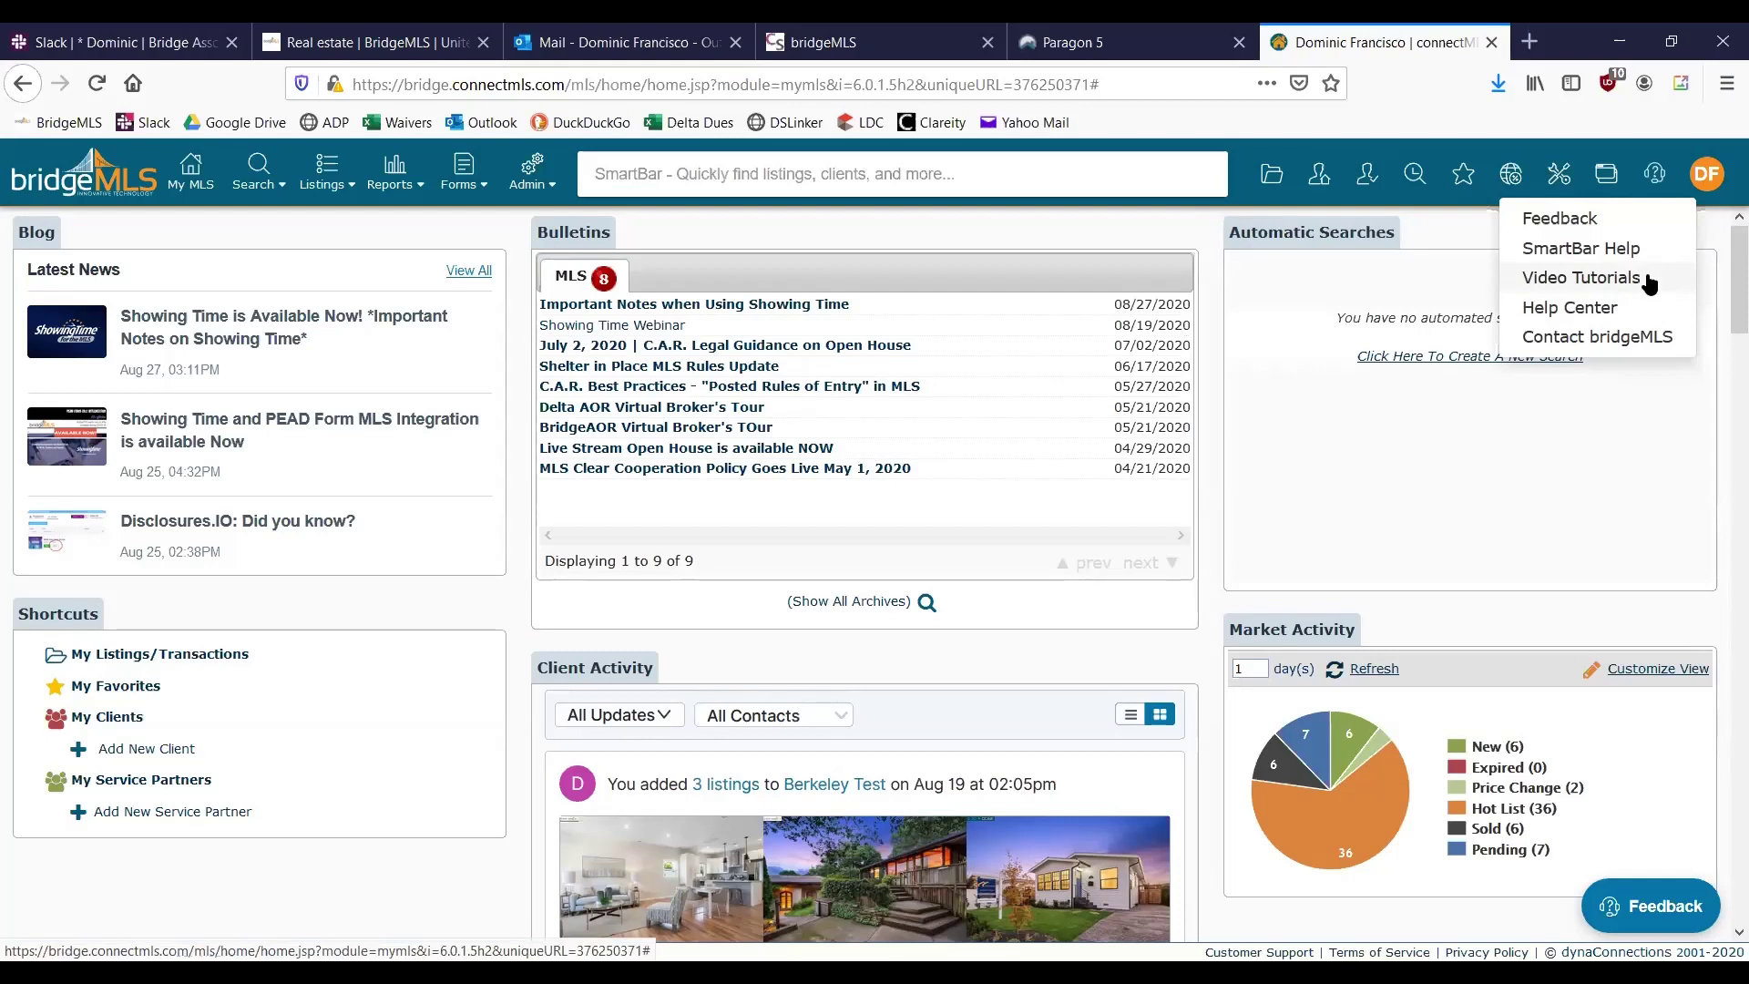
pyautogui.click(1653, 178)
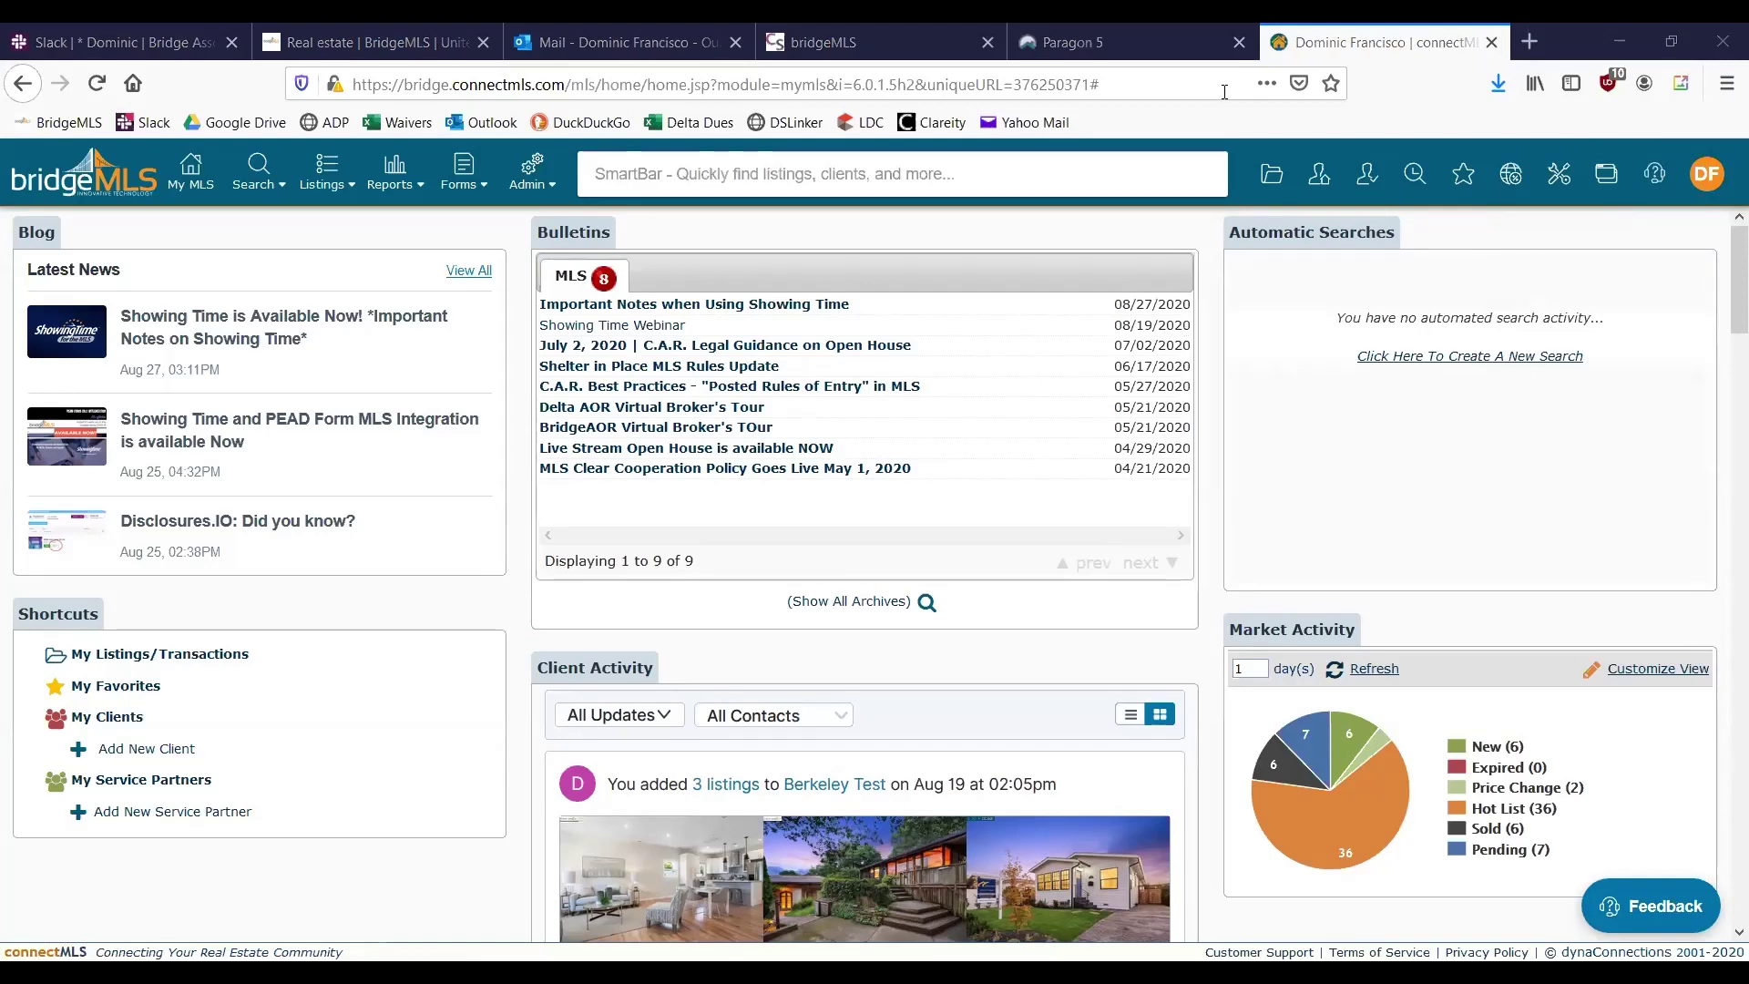
pyautogui.hotkey('alt', 'Tab')
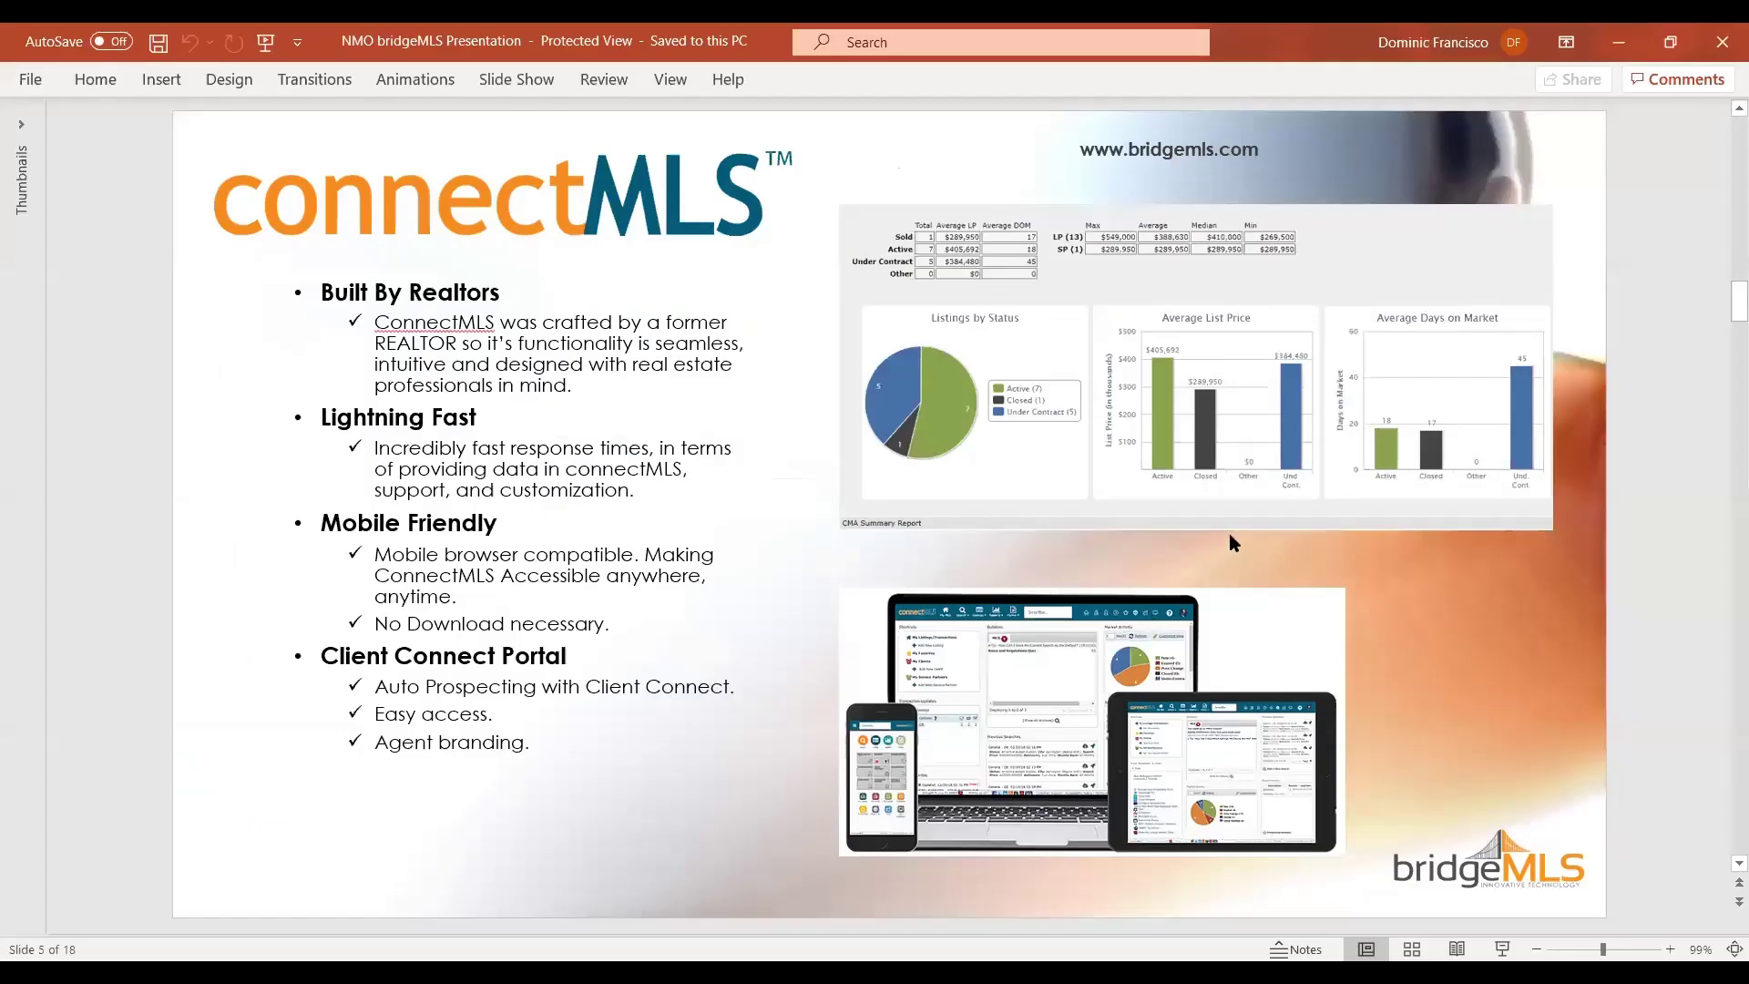
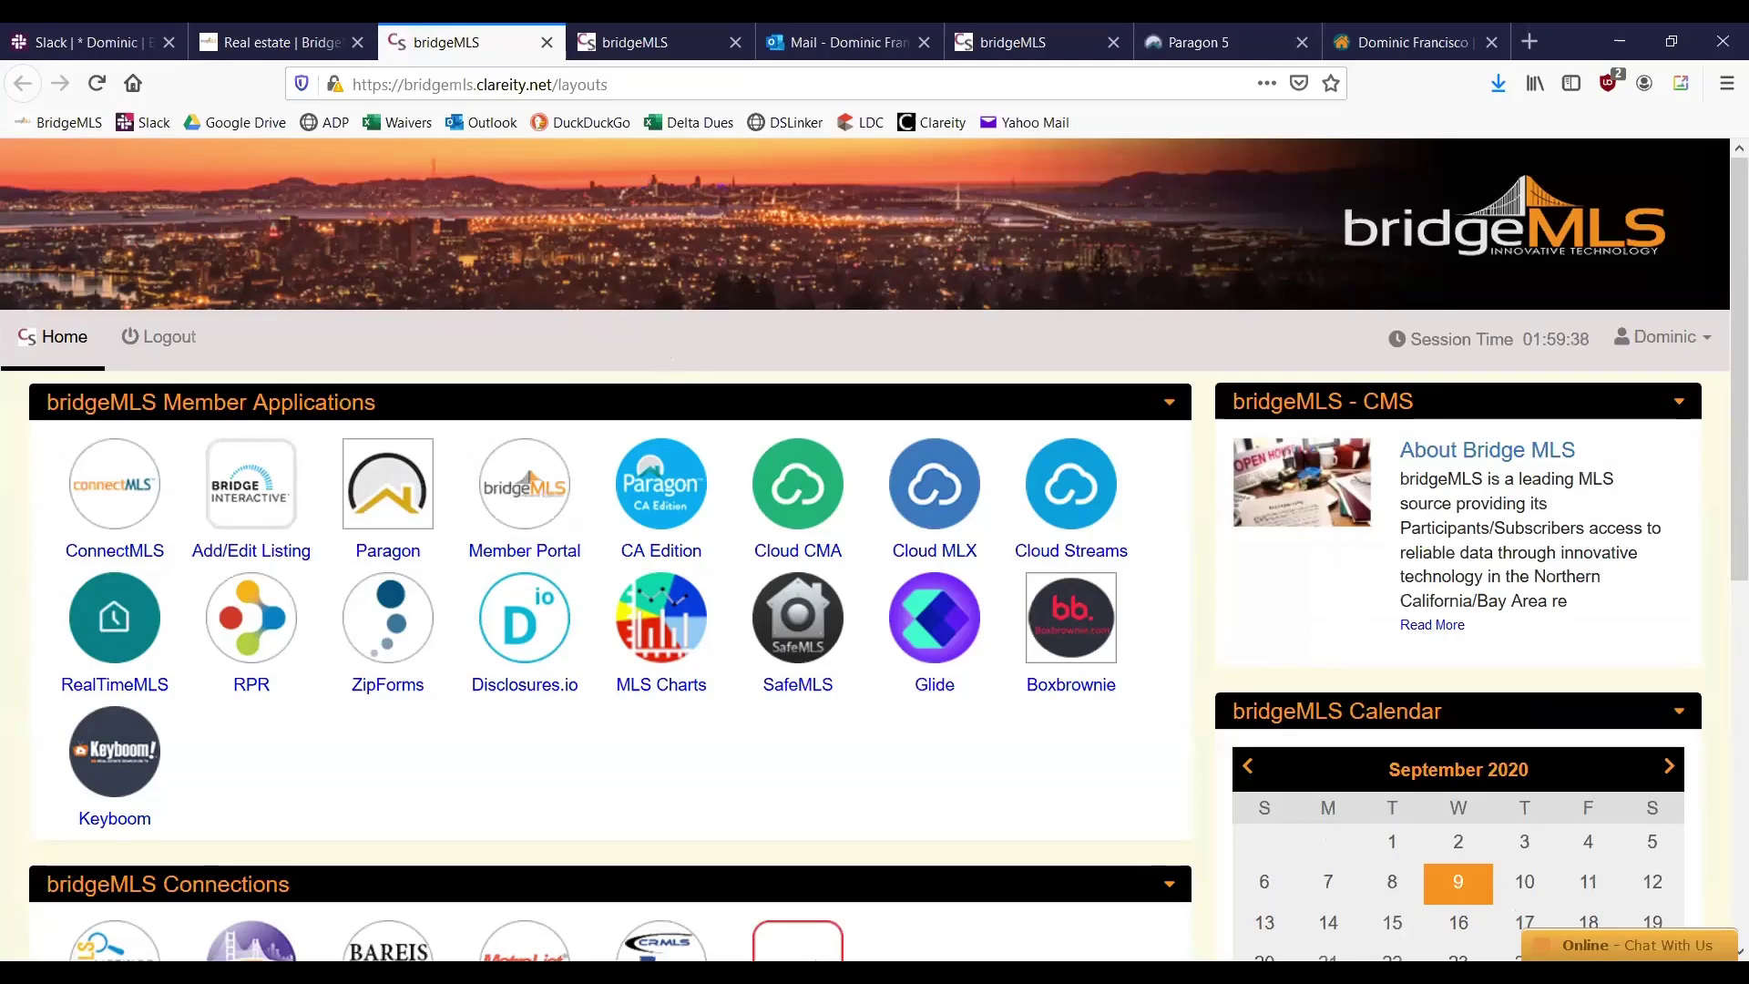
# - Scroll the Clareity dashboard's Connections and Service Centers, then switch to the 'Real estate | Bridge' tab
pyautogui.scroll(-3, 799, 194)
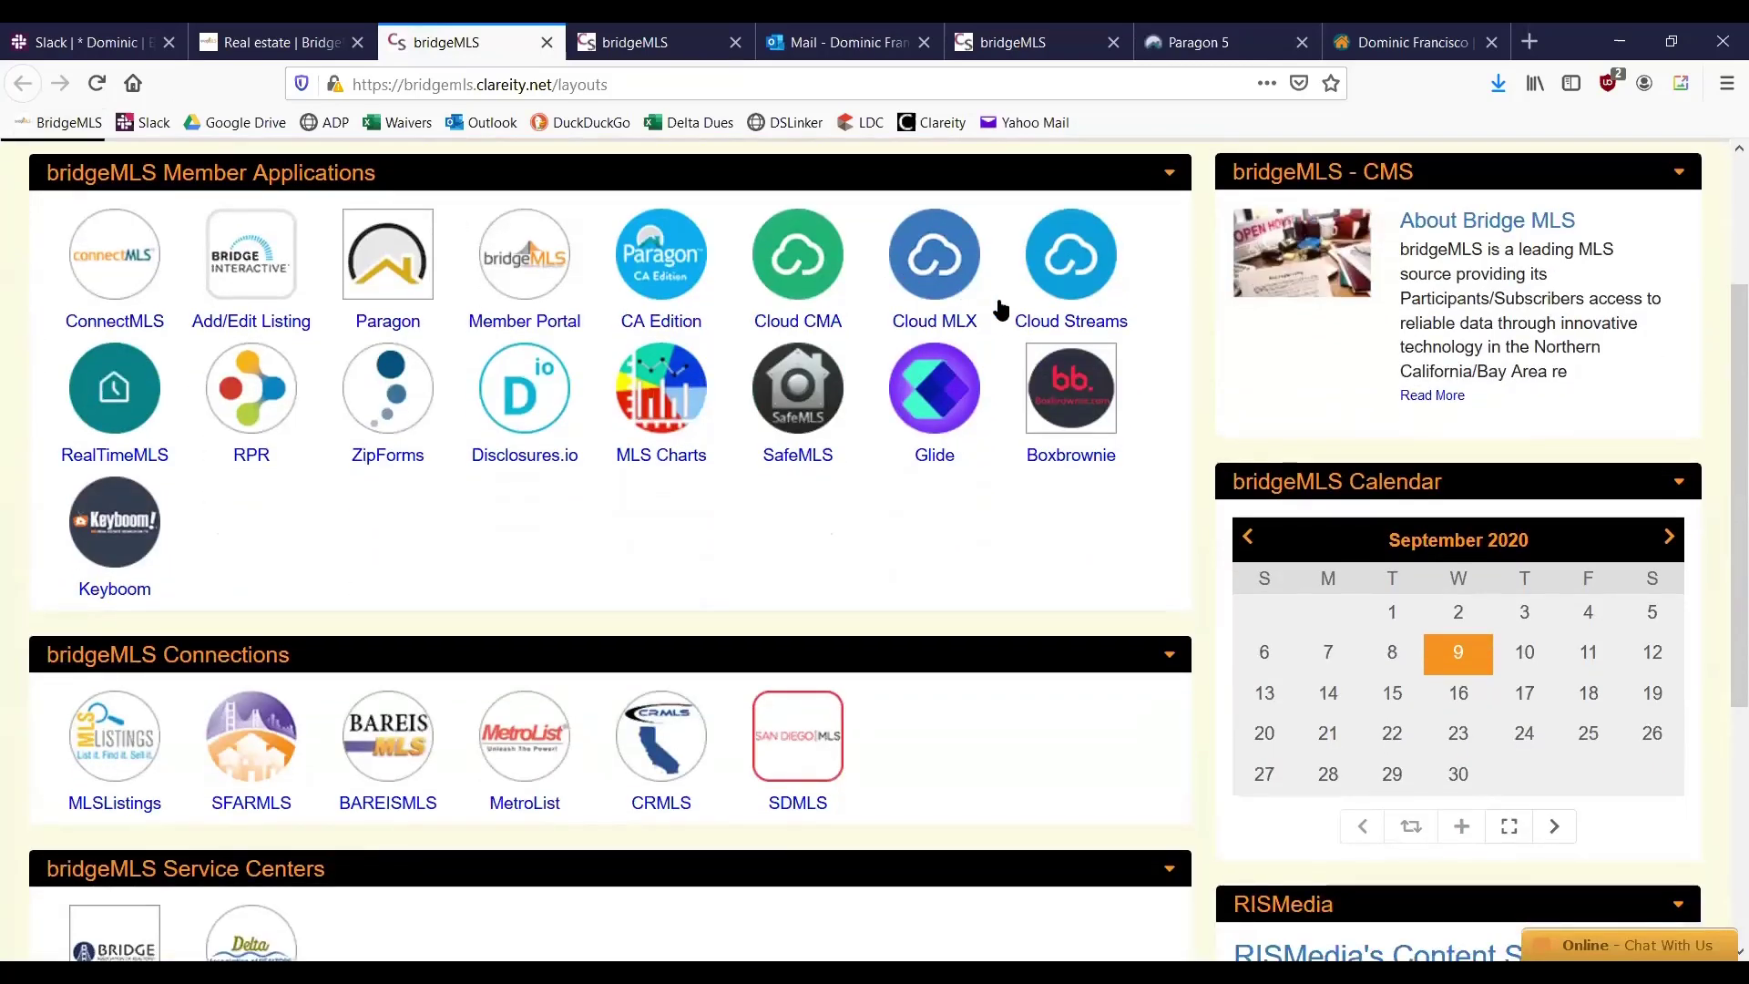
pyautogui.scroll(-3, 204, 497)
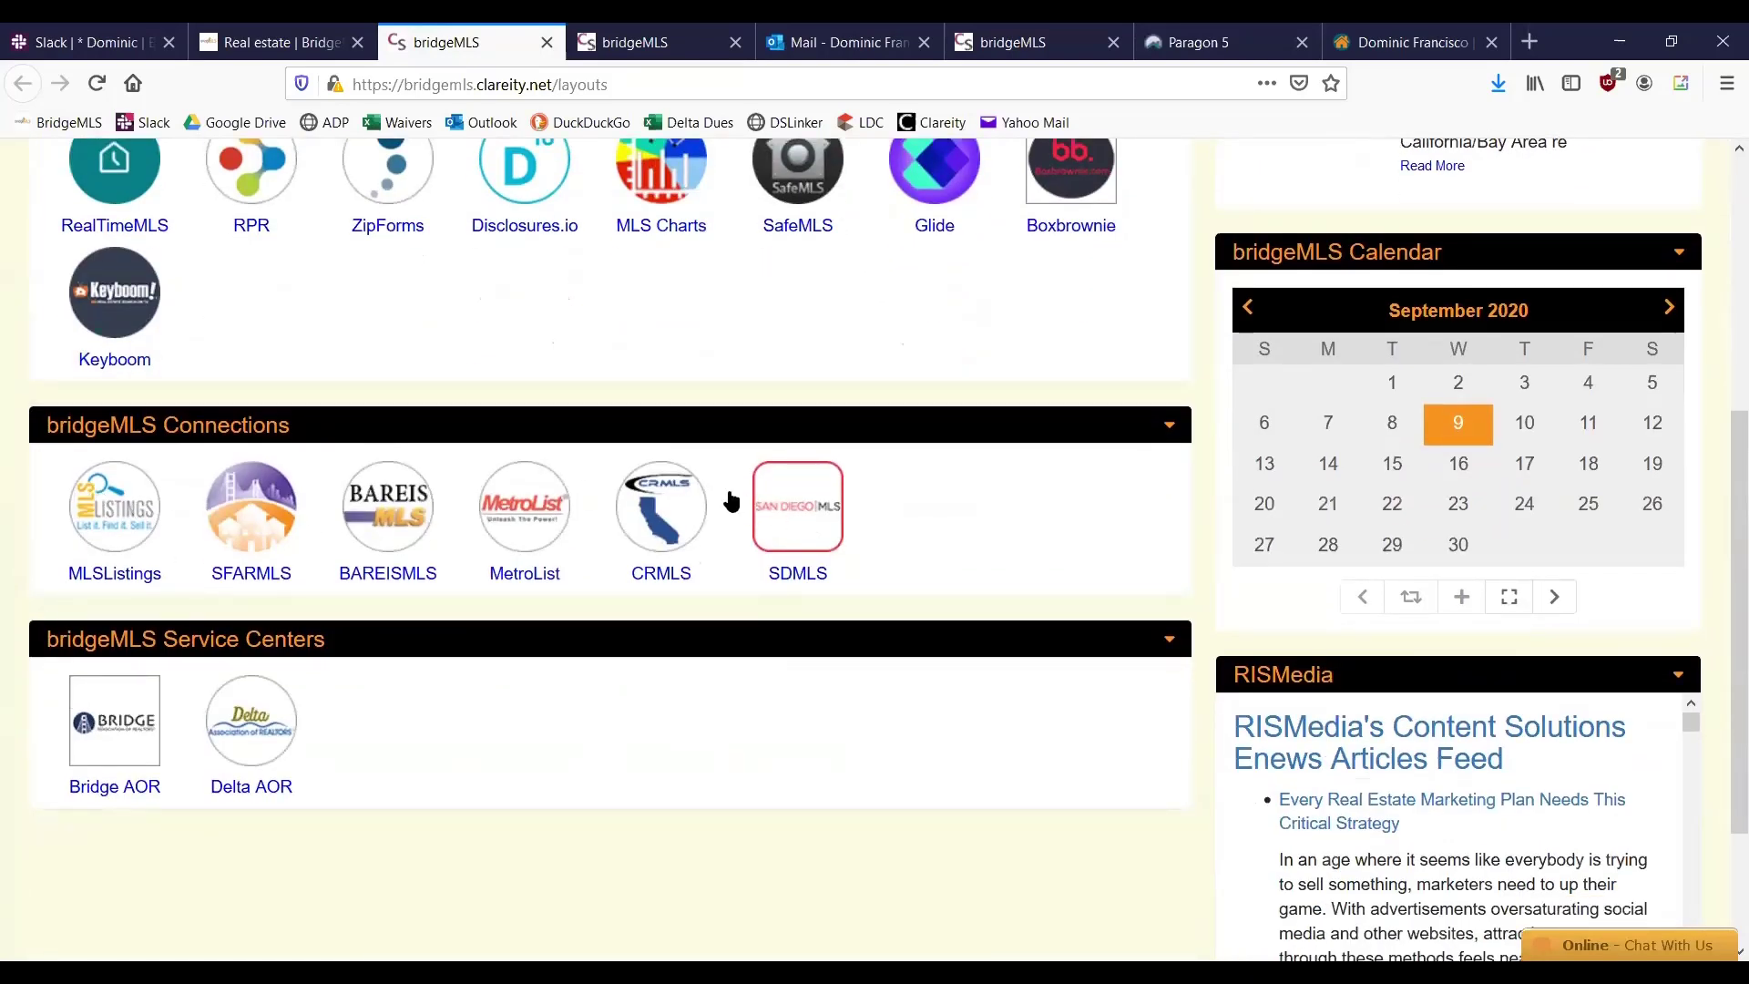
pyautogui.scroll(1, 597, 510)
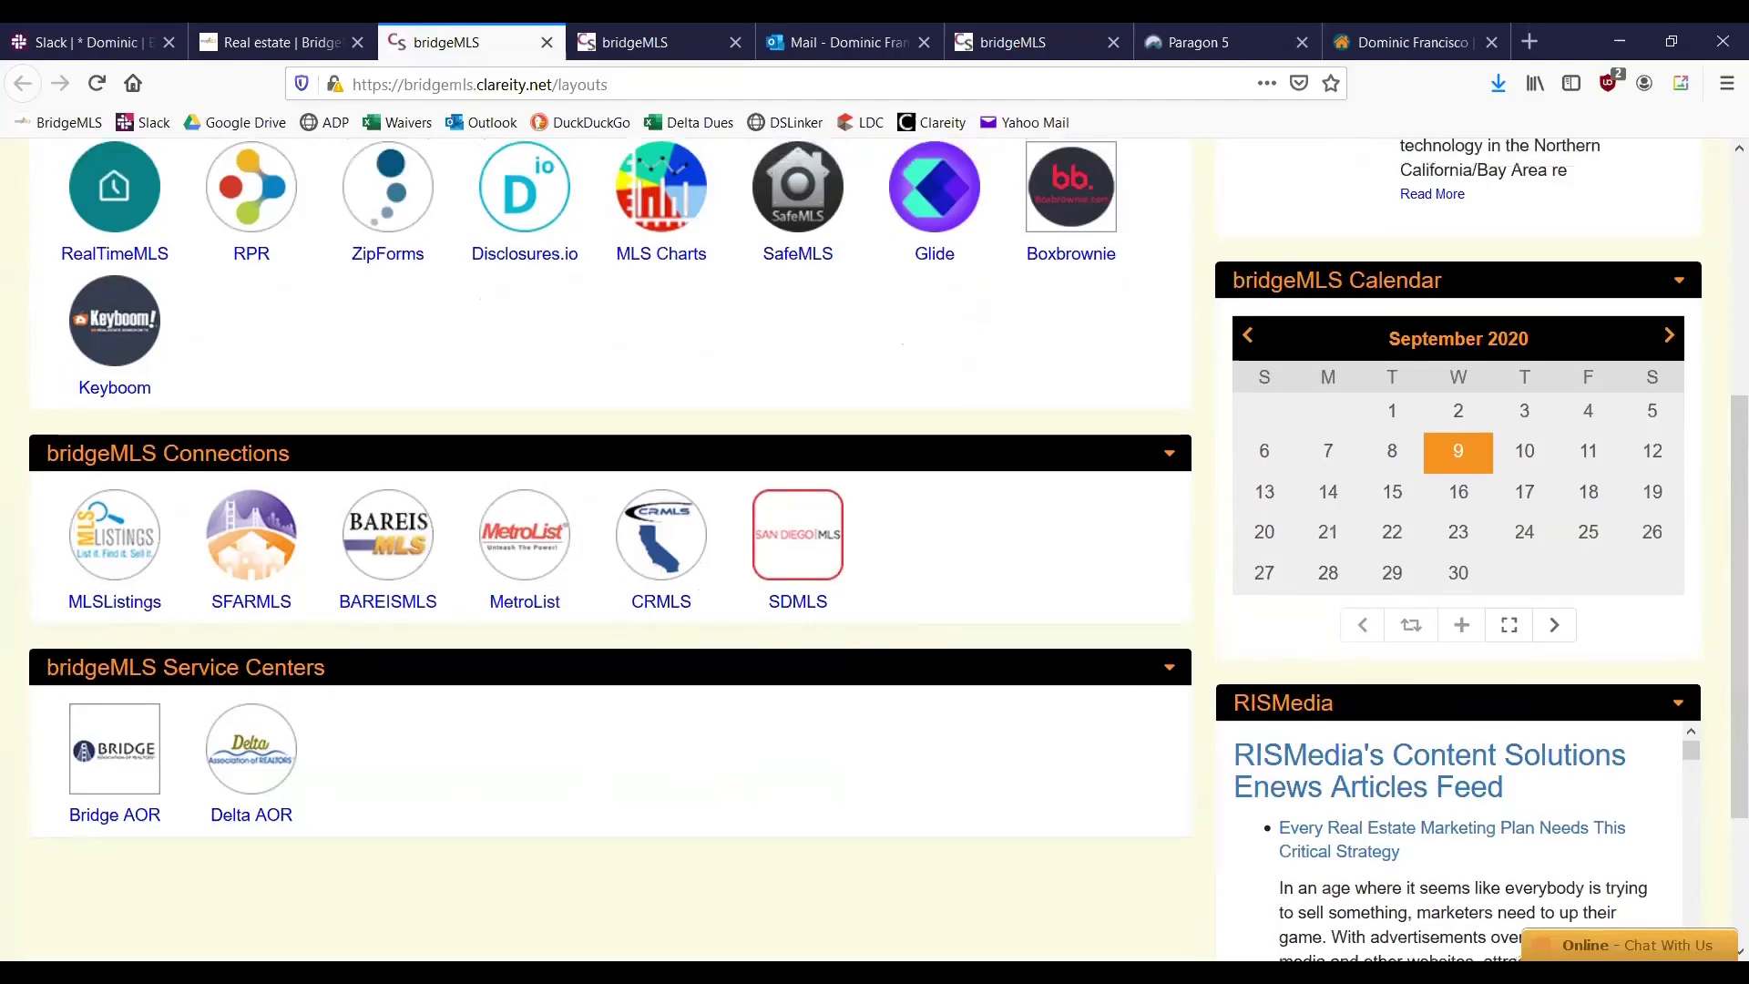
pyautogui.scroll(5, 611, 547)
pyautogui.click(274, 42)
pyautogui.moveTo(770, 412)
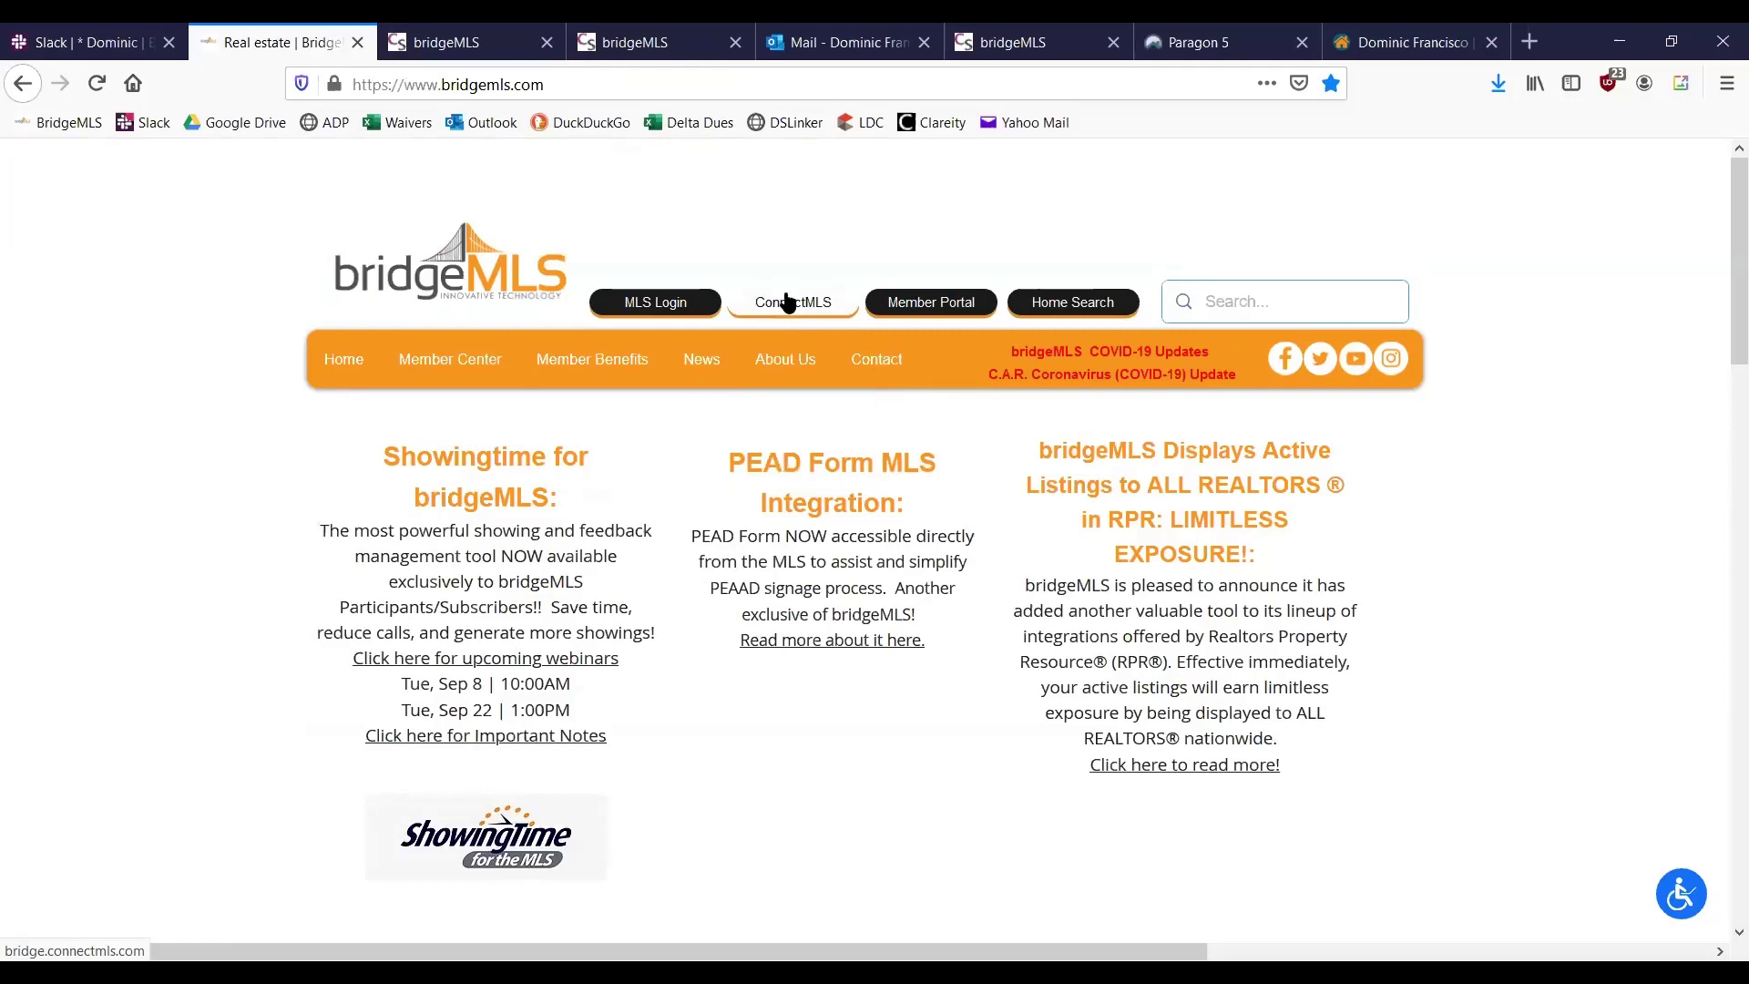
# - Open the Member Portal and sign in with the member ID and account password
pyautogui.click(969, 311)
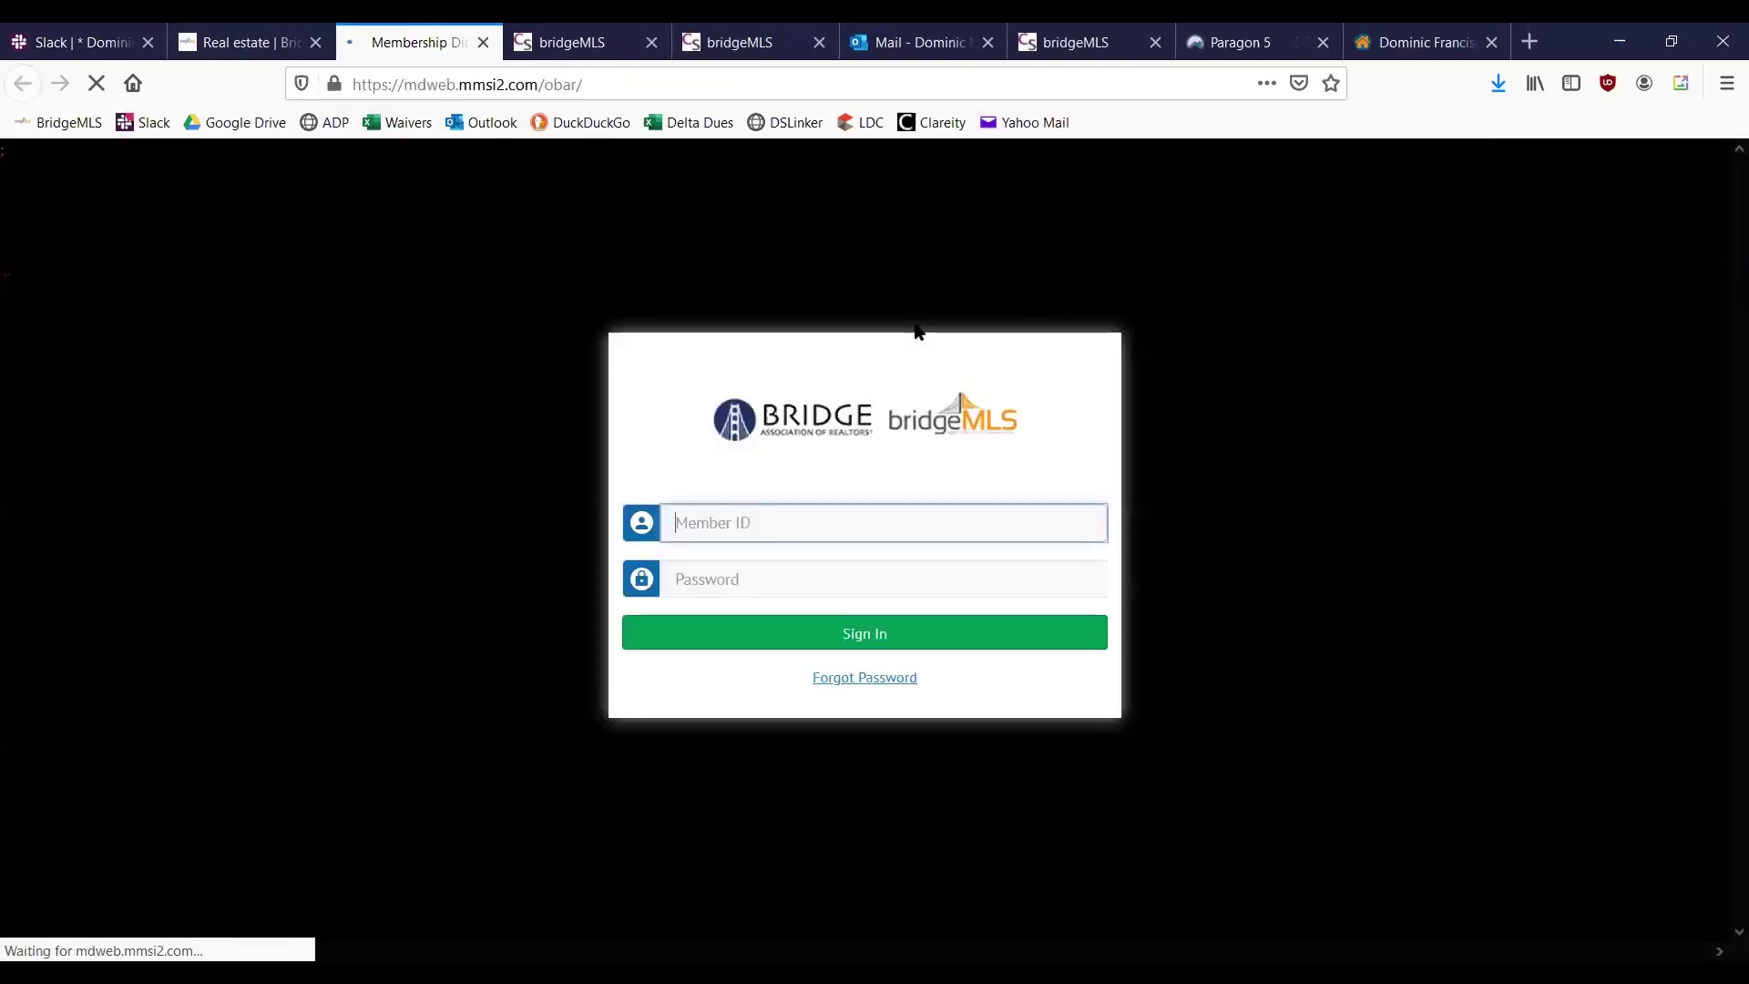
pyautogui.write('rdfran')
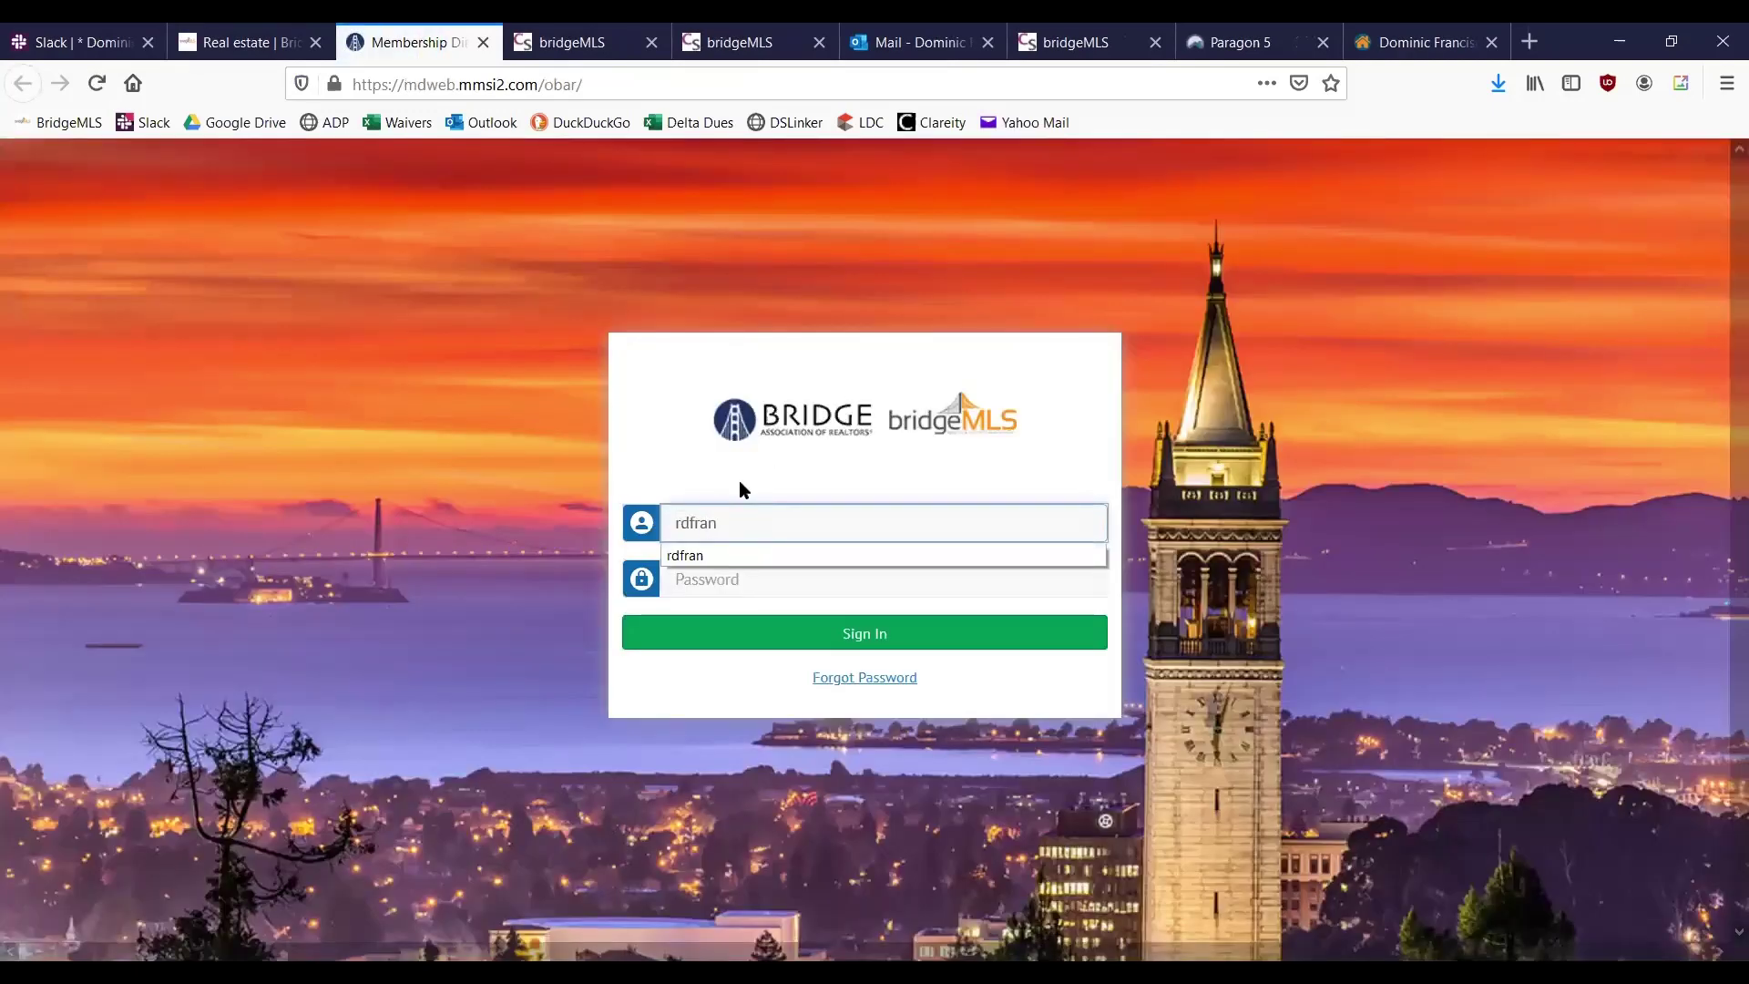
pyautogui.press('Tab')
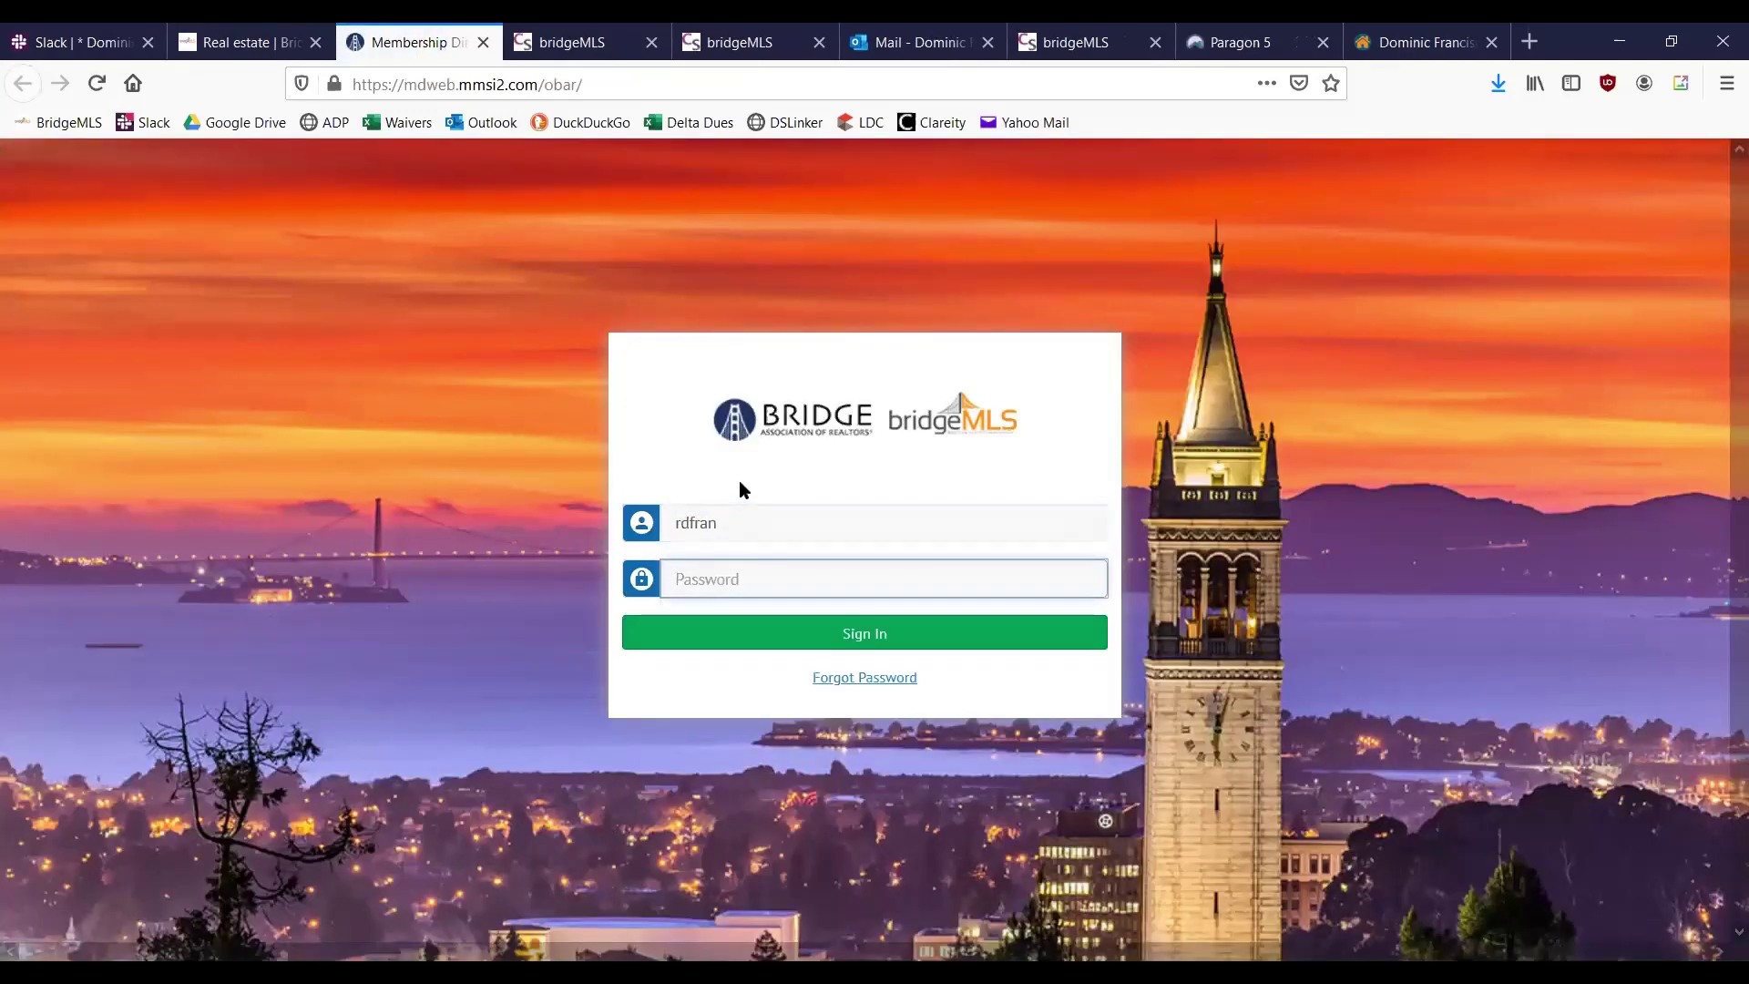
pyautogui.write('•••••••••••')
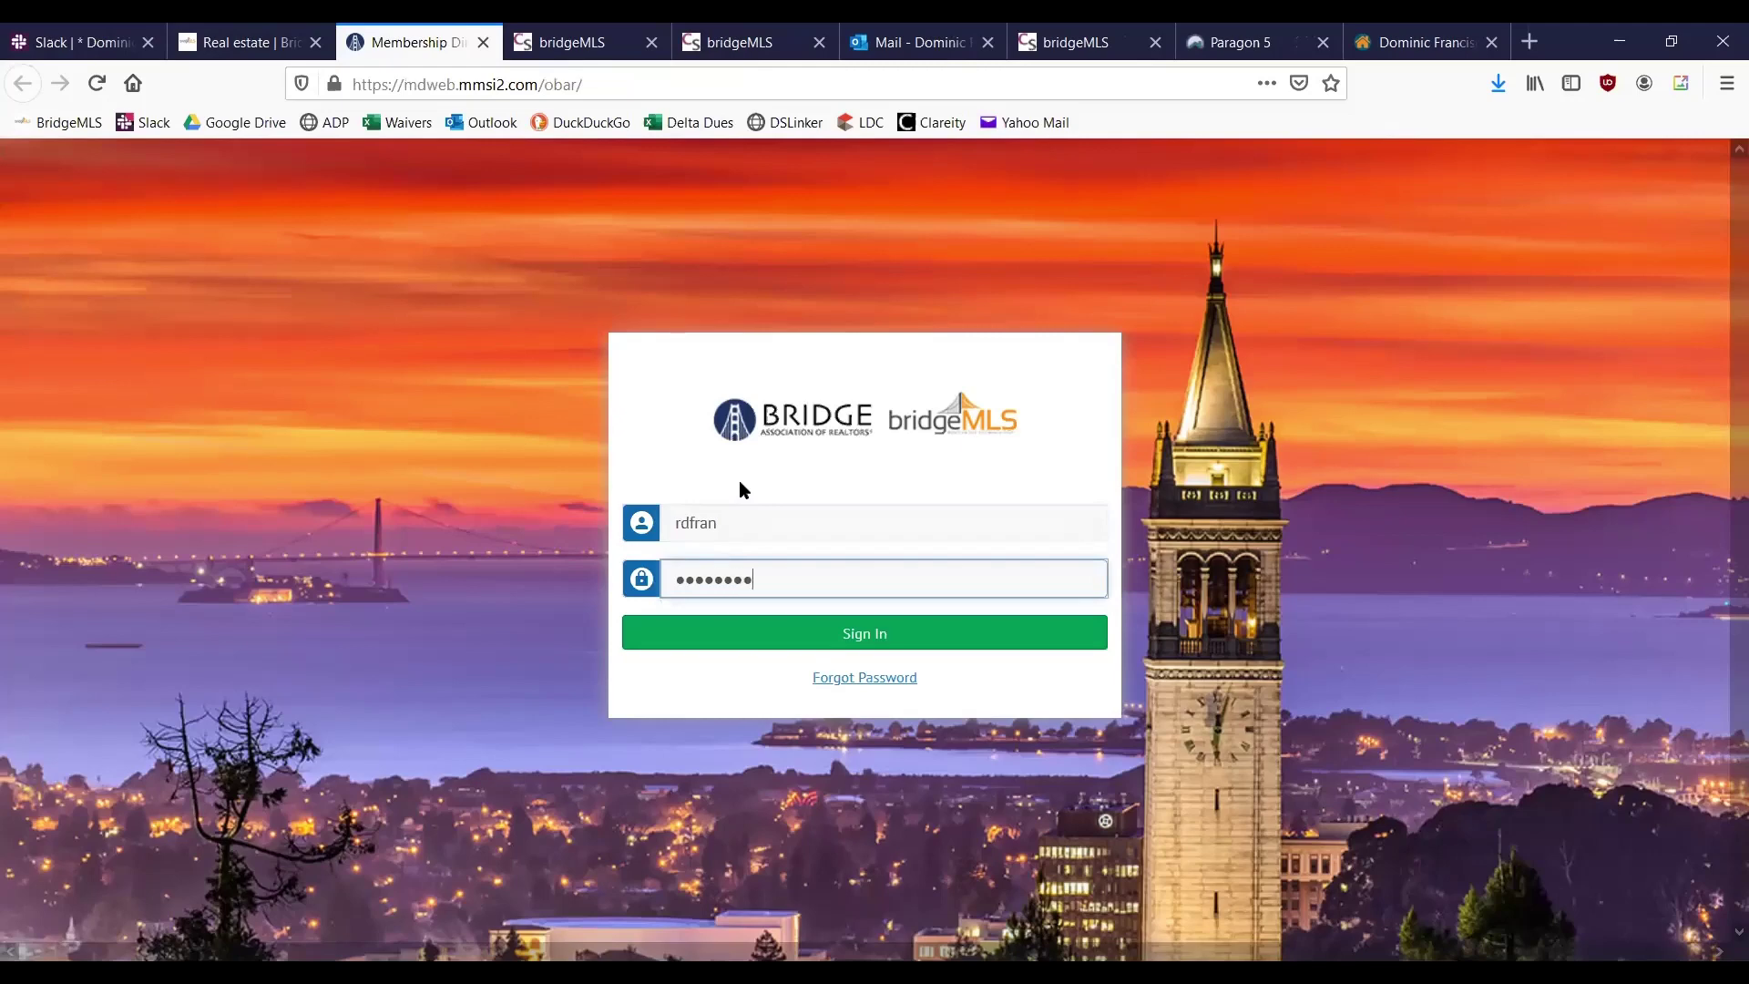
pyautogui.press('Return')
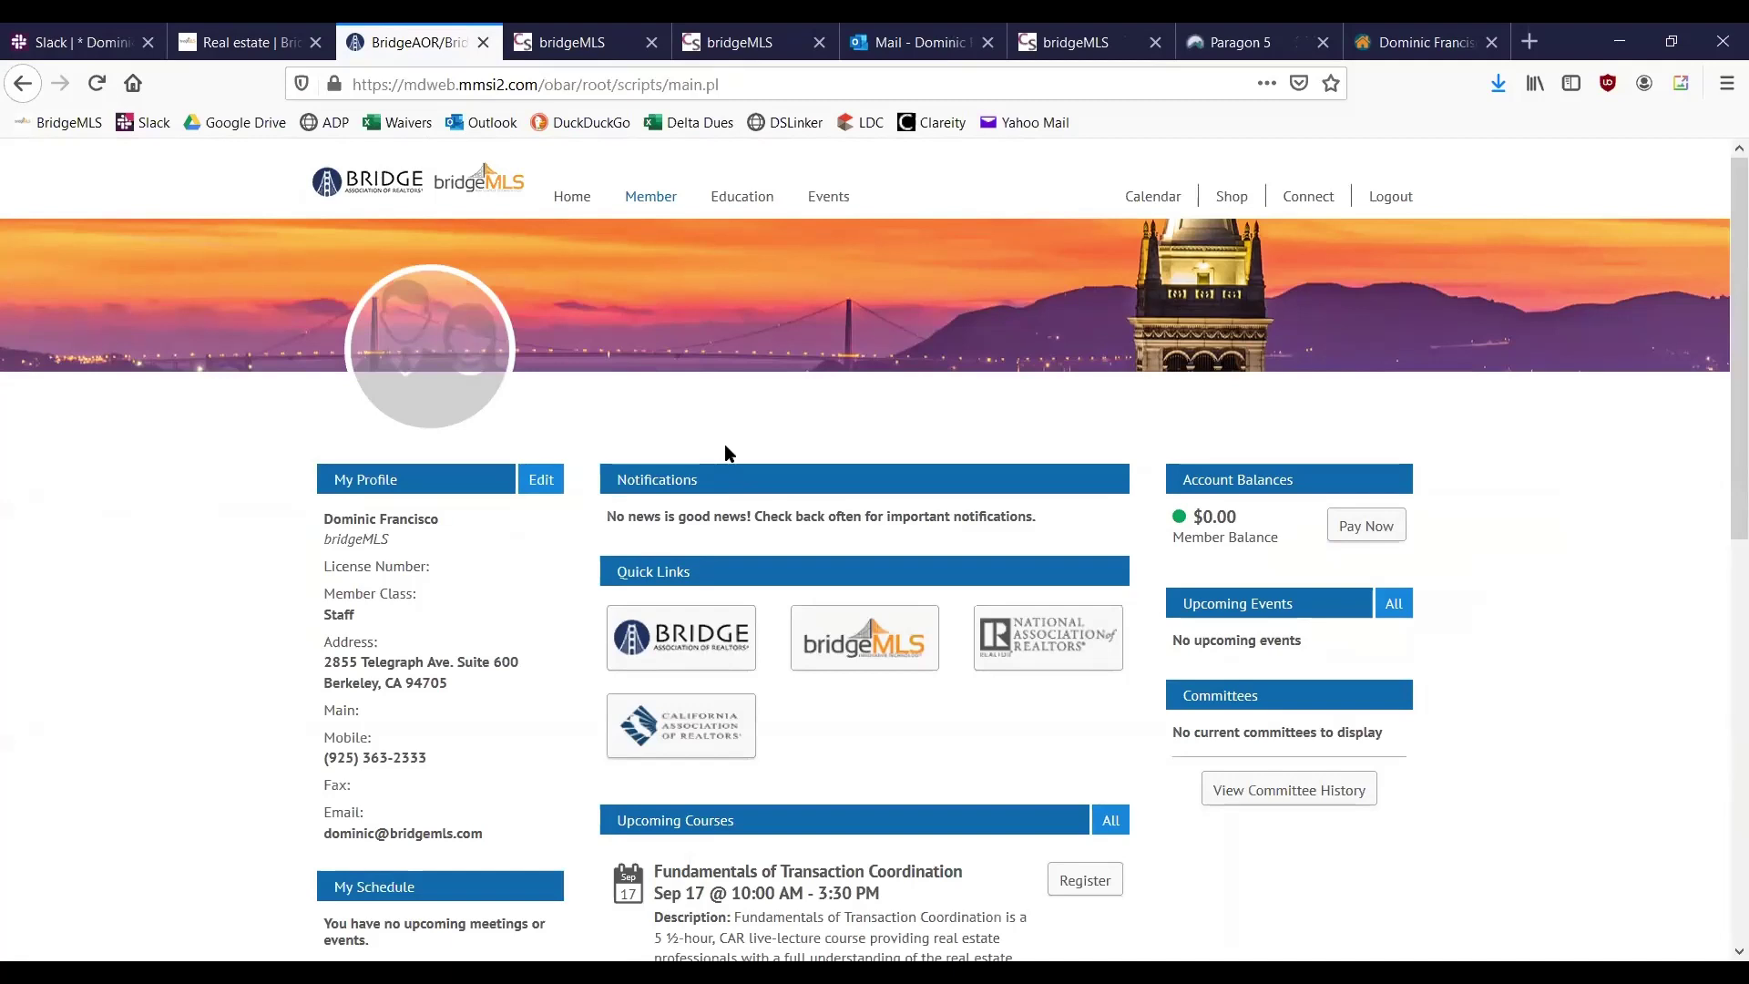
pyautogui.moveTo(726, 195)
pyautogui.scroll(-2, 86, 685)
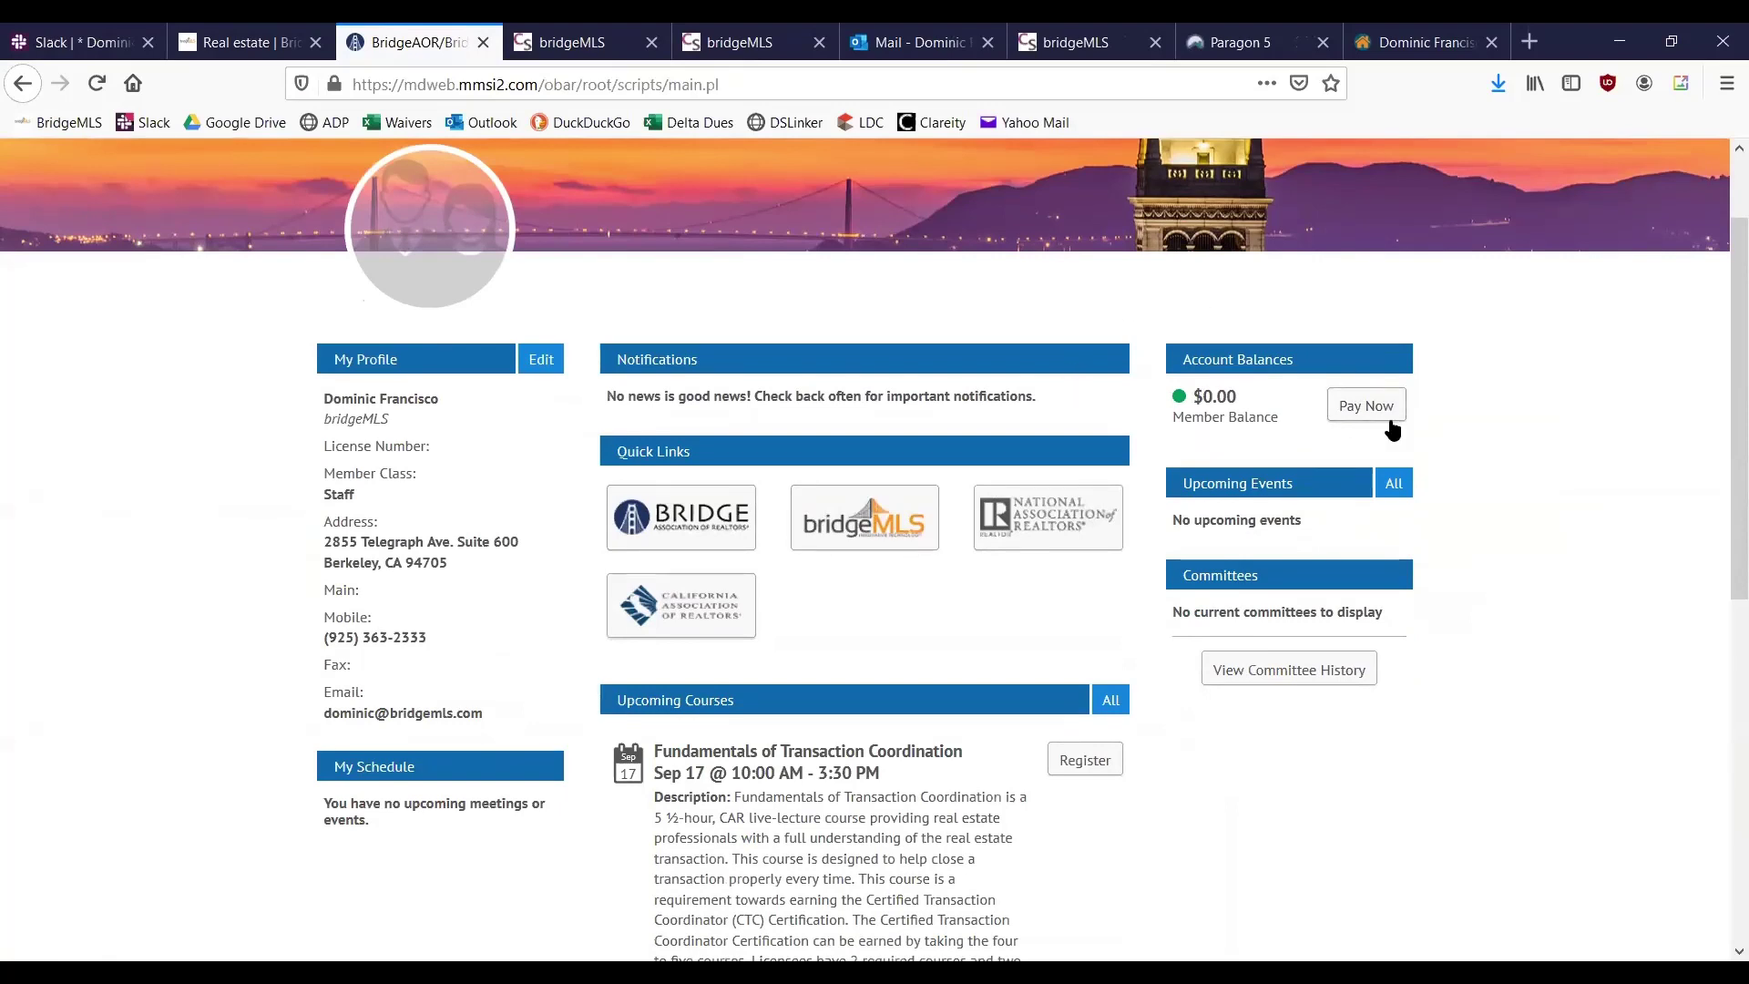
pyautogui.scroll(-2, 1492, 369)
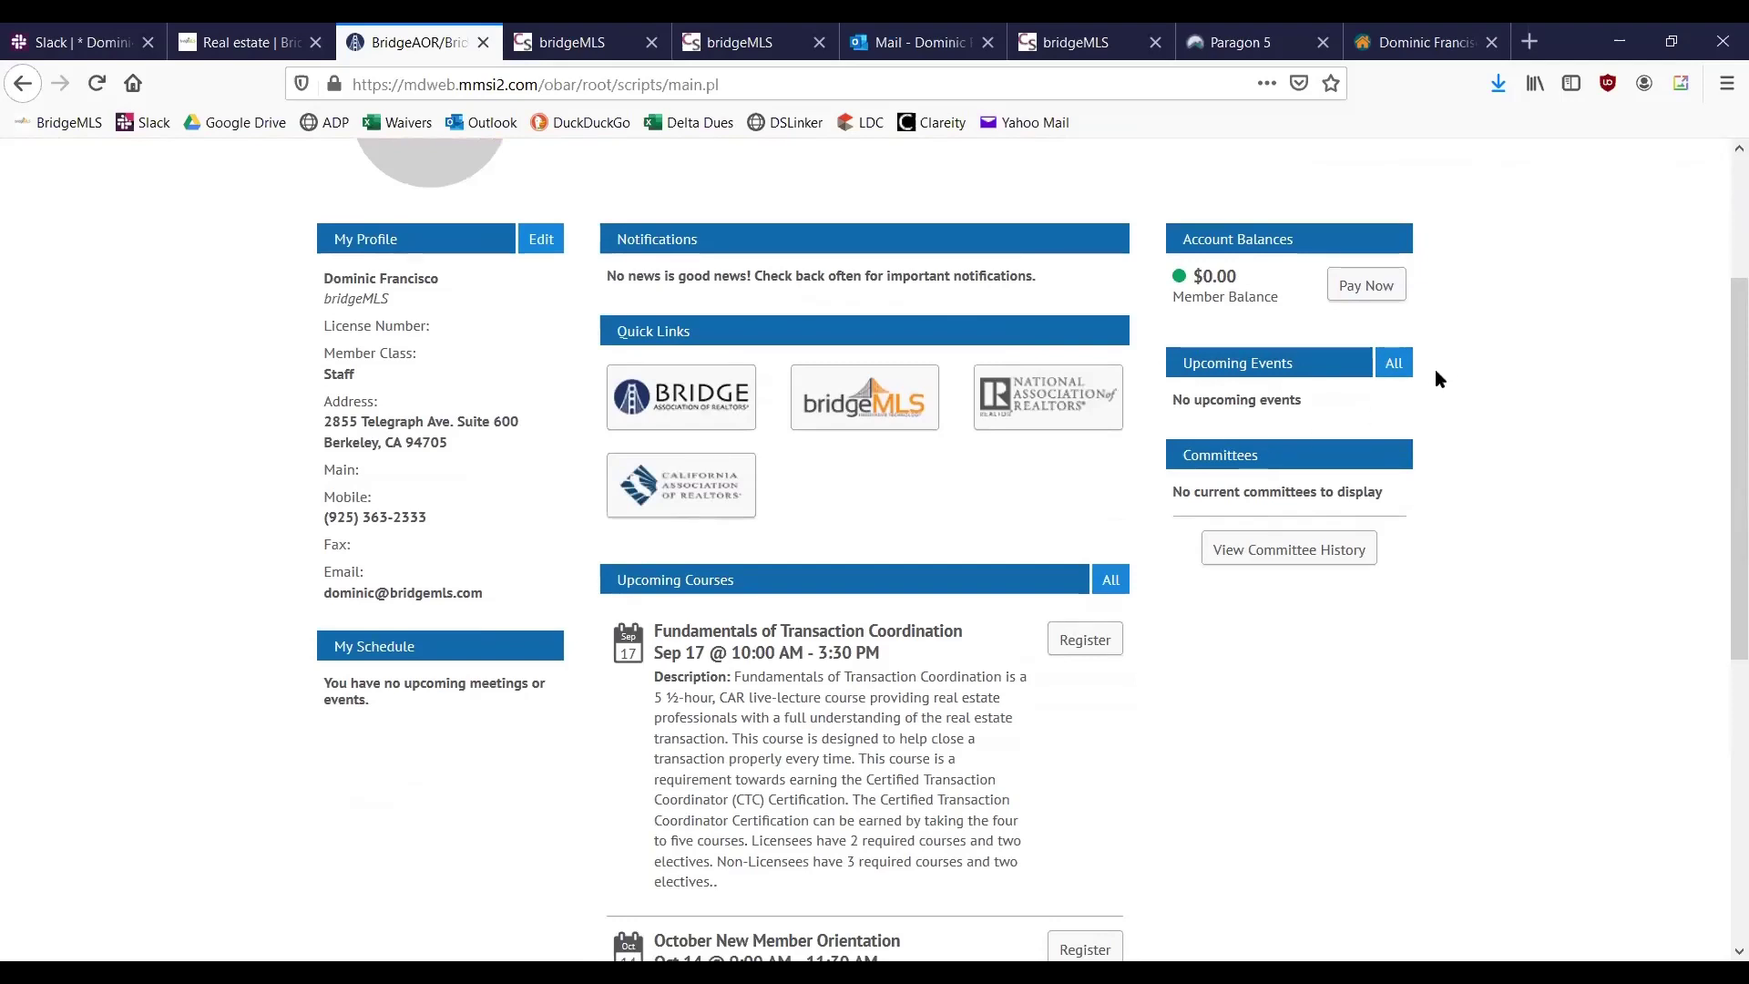
pyautogui.scroll(3, 212, 556)
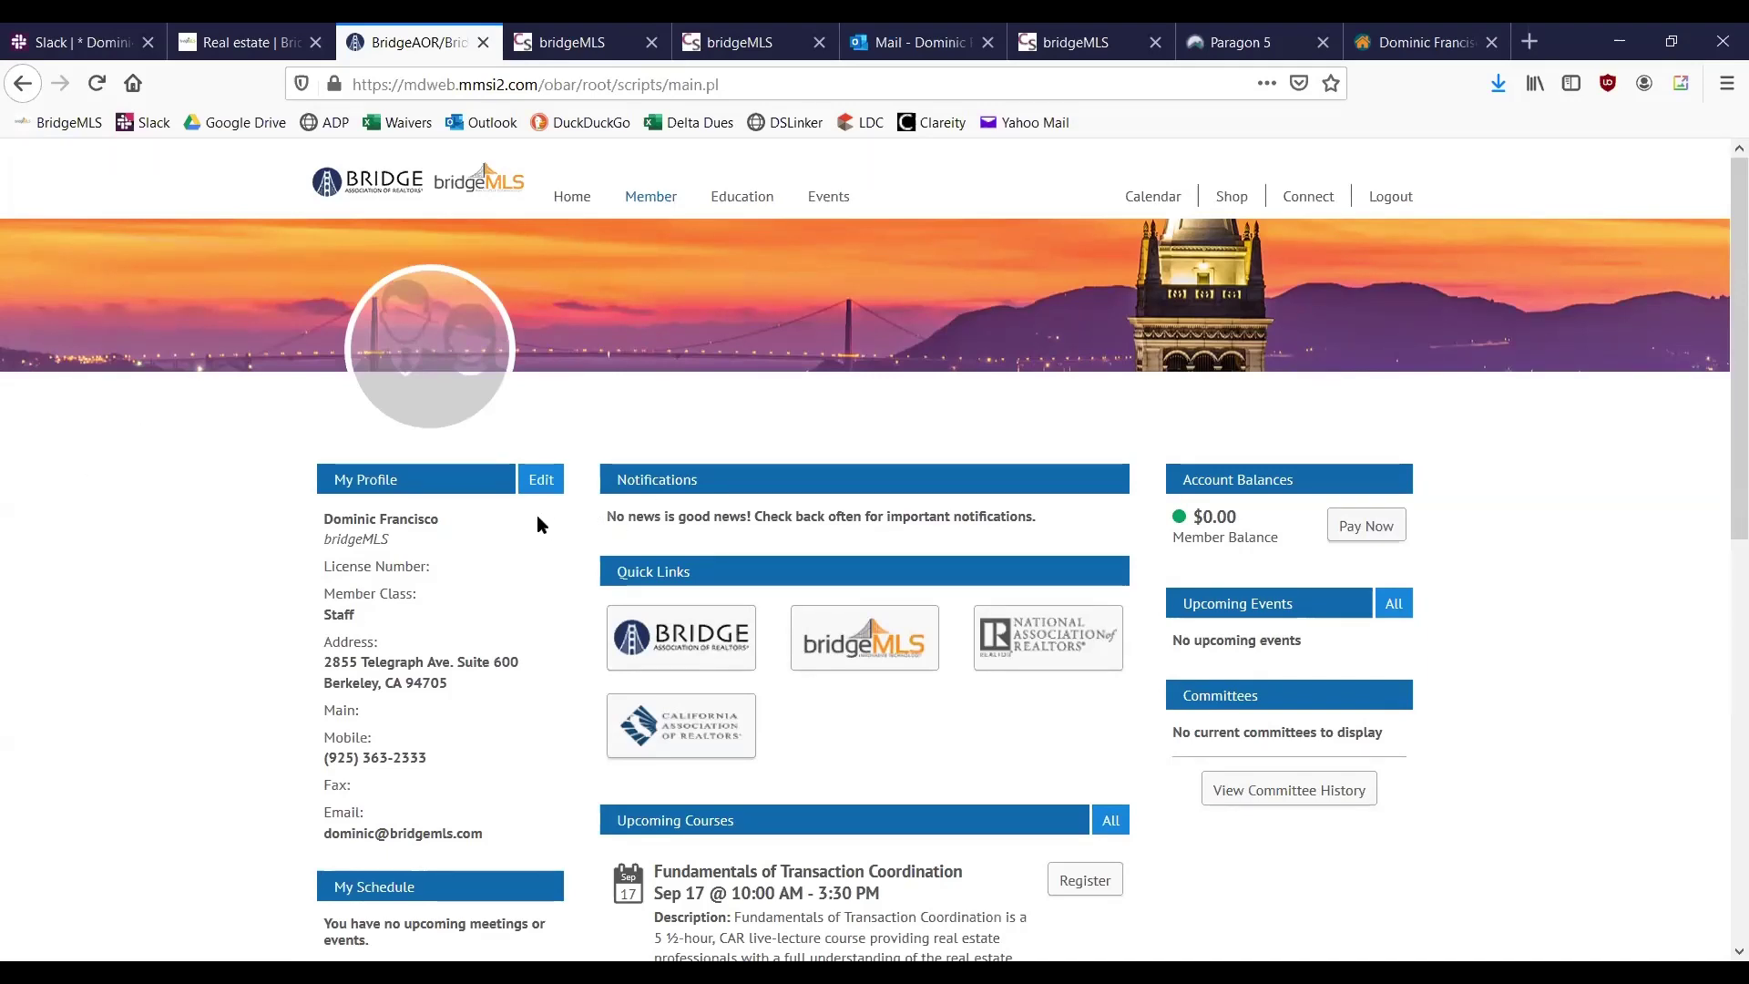
# - Update the My Profile contact details, view Card on file, then return home via the BRIDGE logo
pyautogui.click(545, 484)
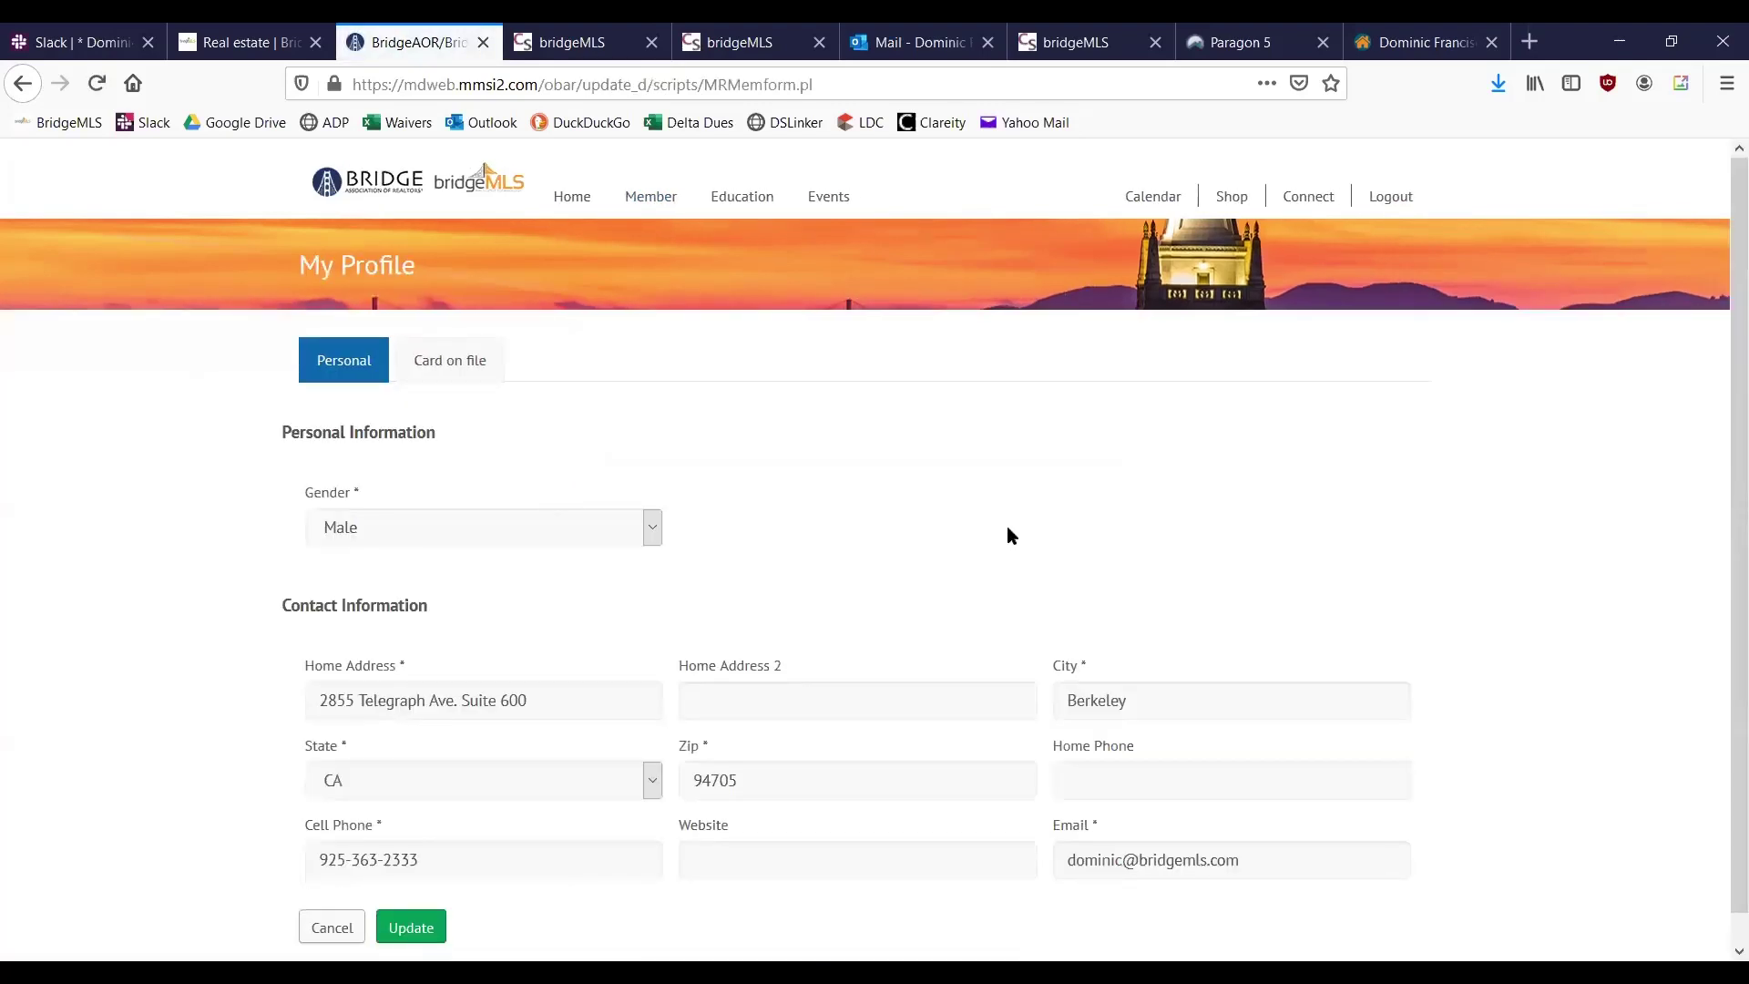
pyautogui.scroll(-1, 1008, 526)
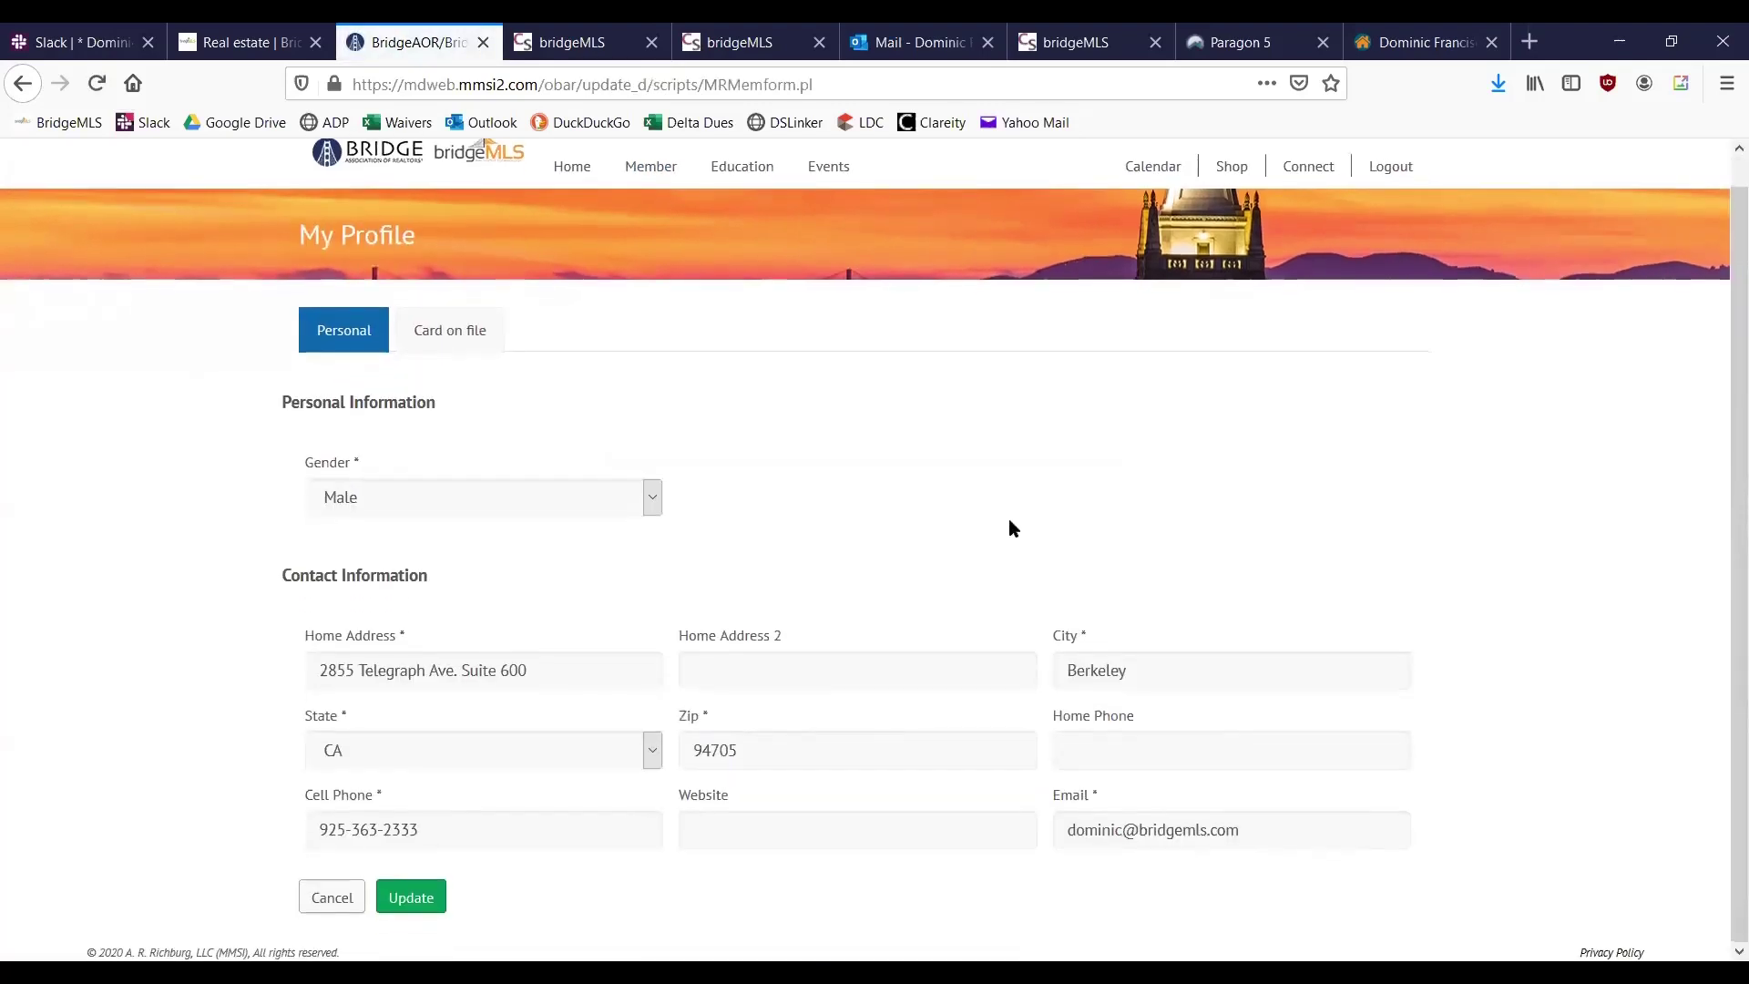
pyautogui.click(430, 897)
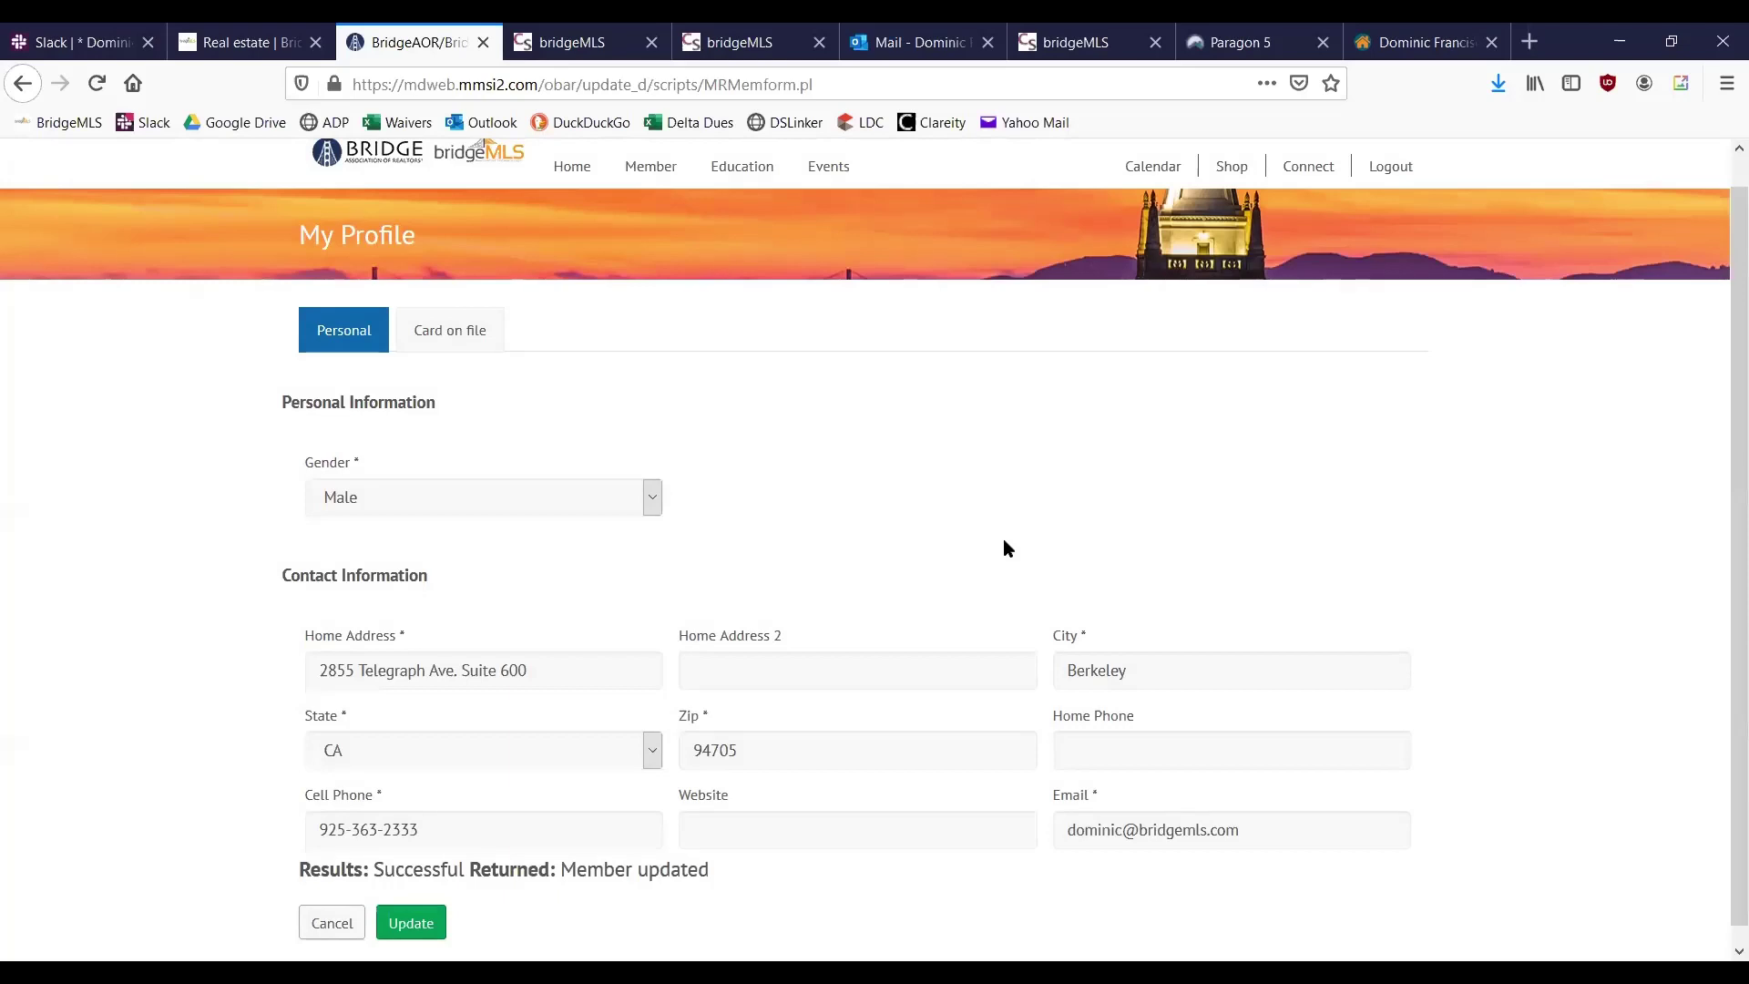
pyautogui.click(428, 330)
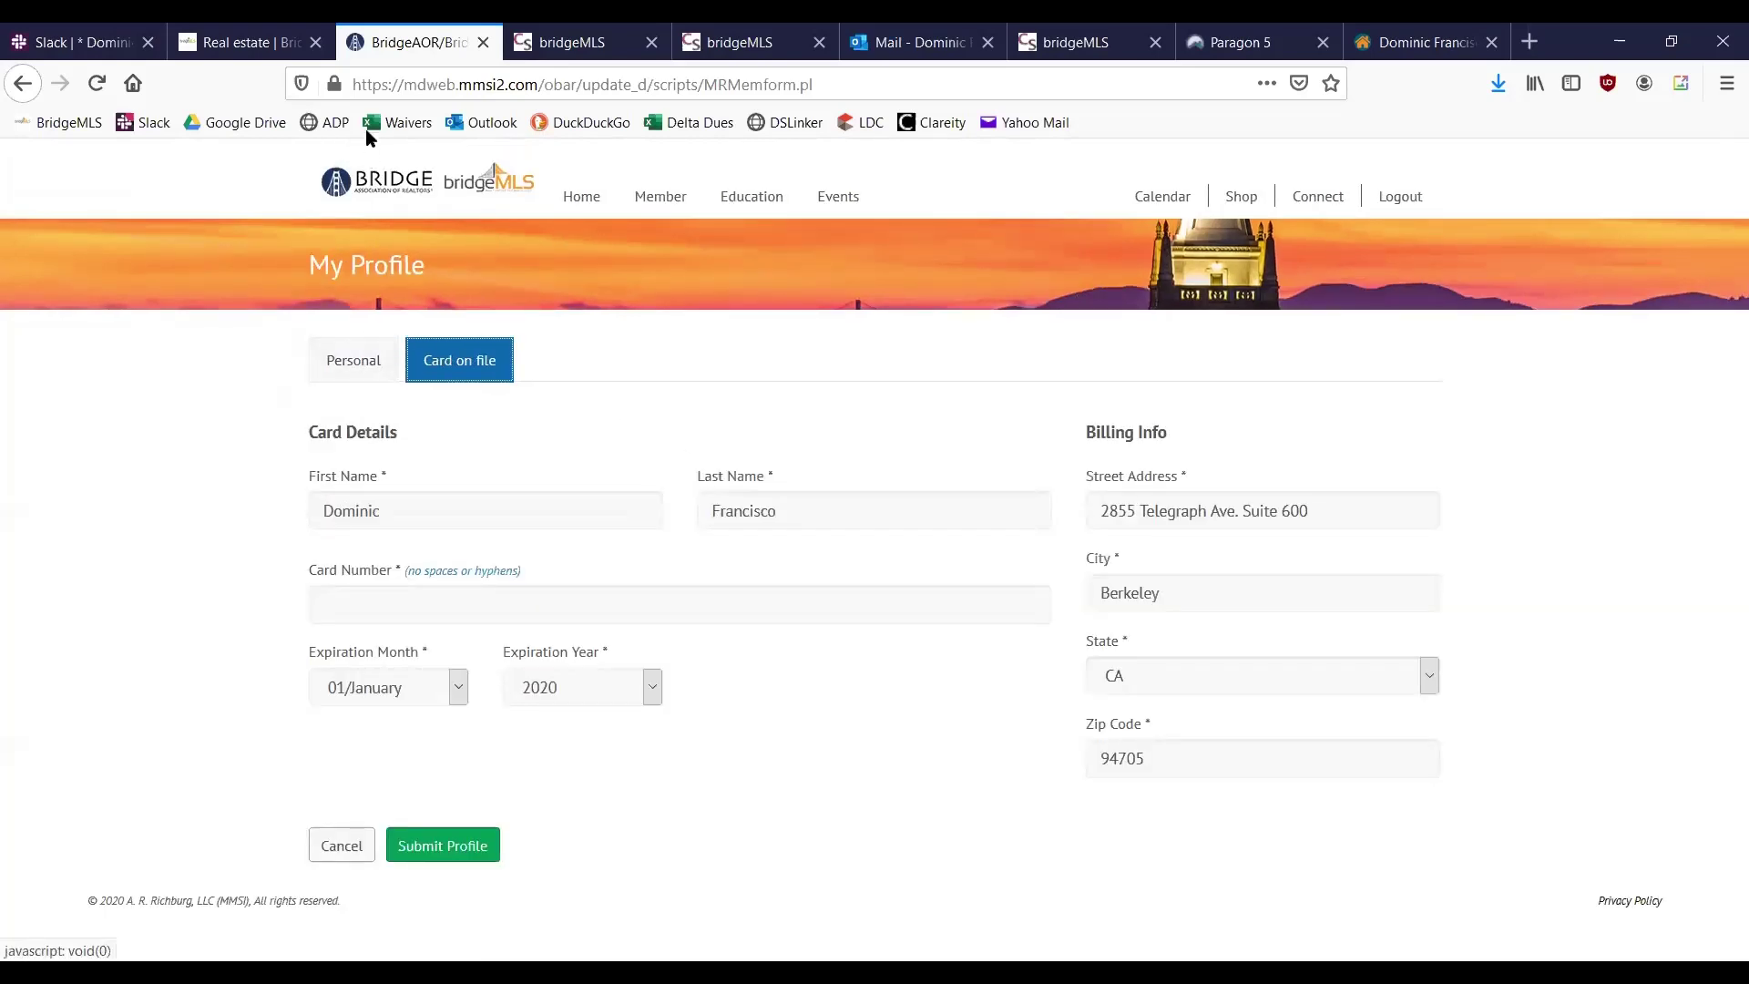
pyautogui.click(390, 182)
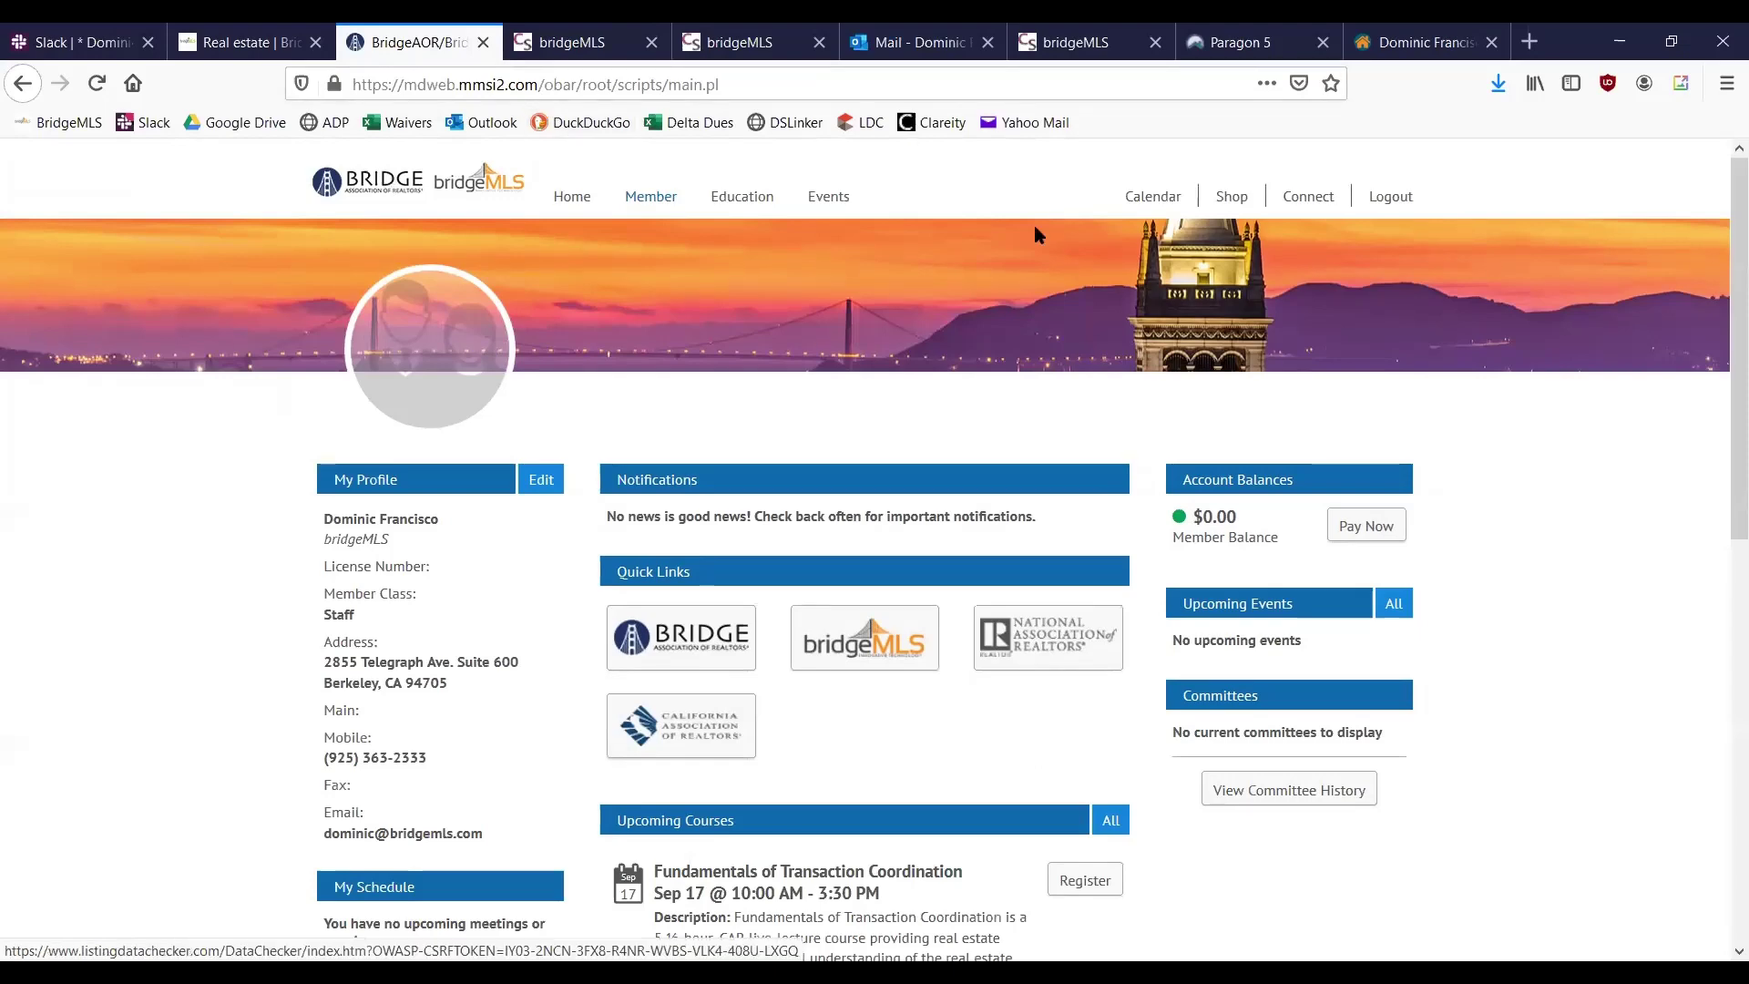
pyautogui.scroll(-3, 1124, 429)
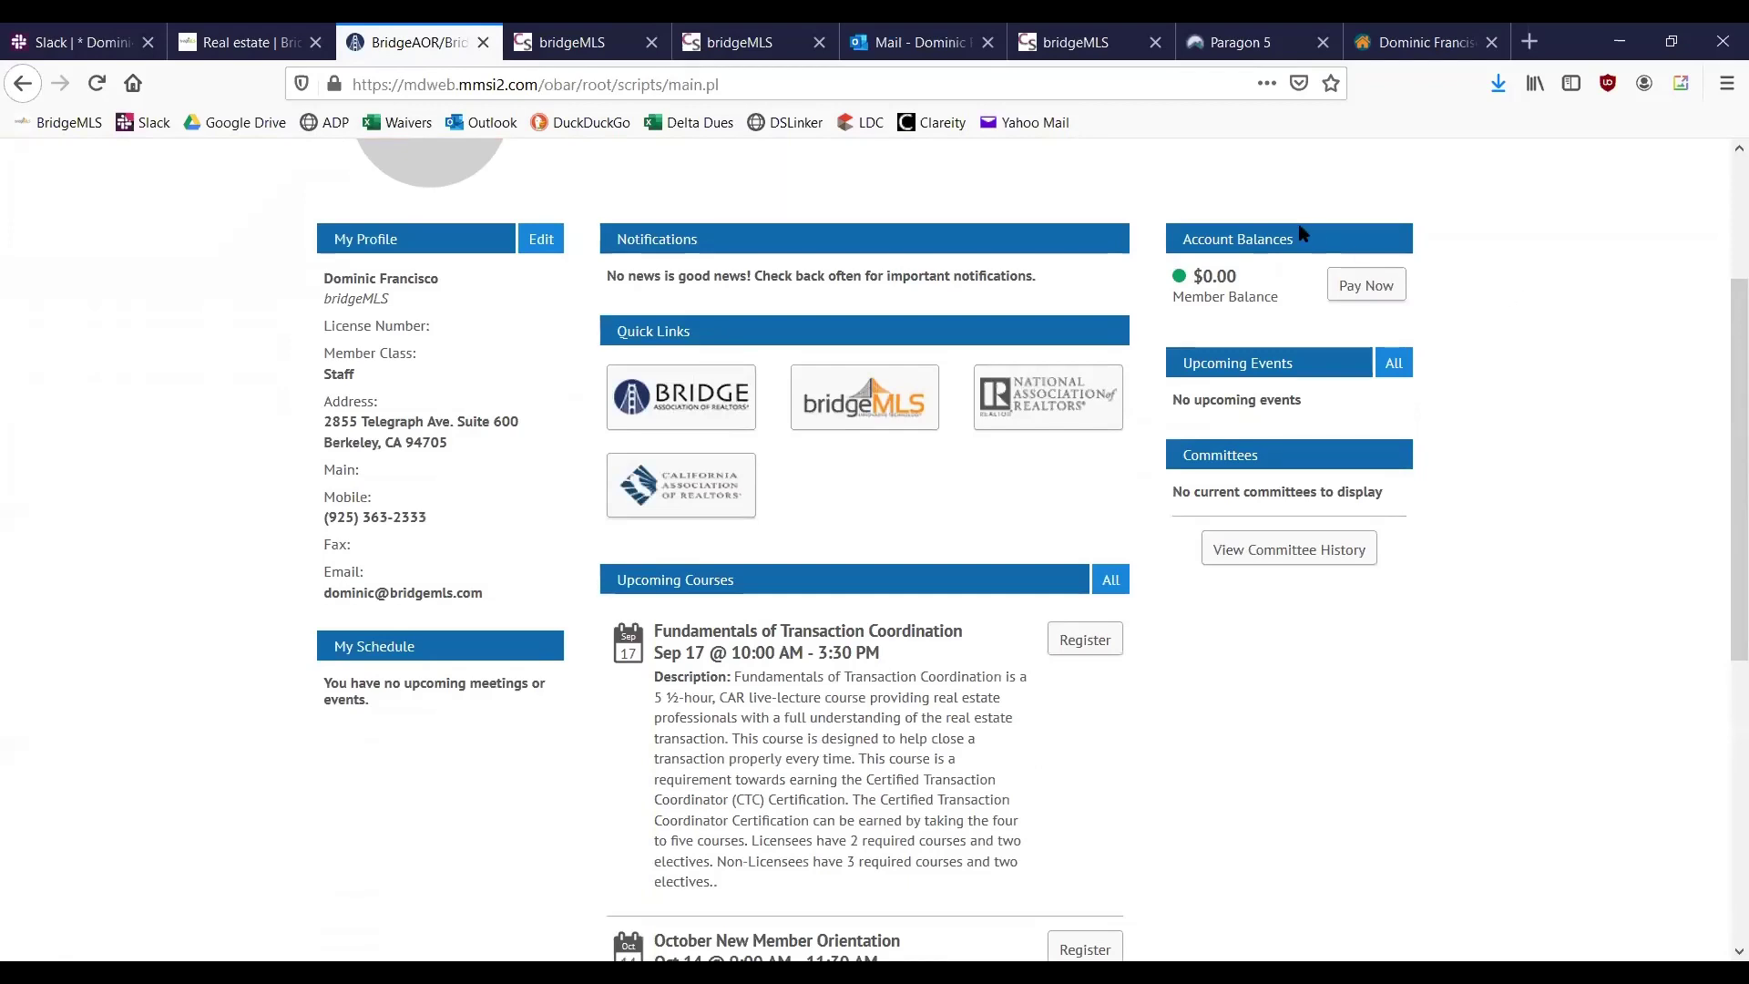
pyautogui.click(1369, 286)
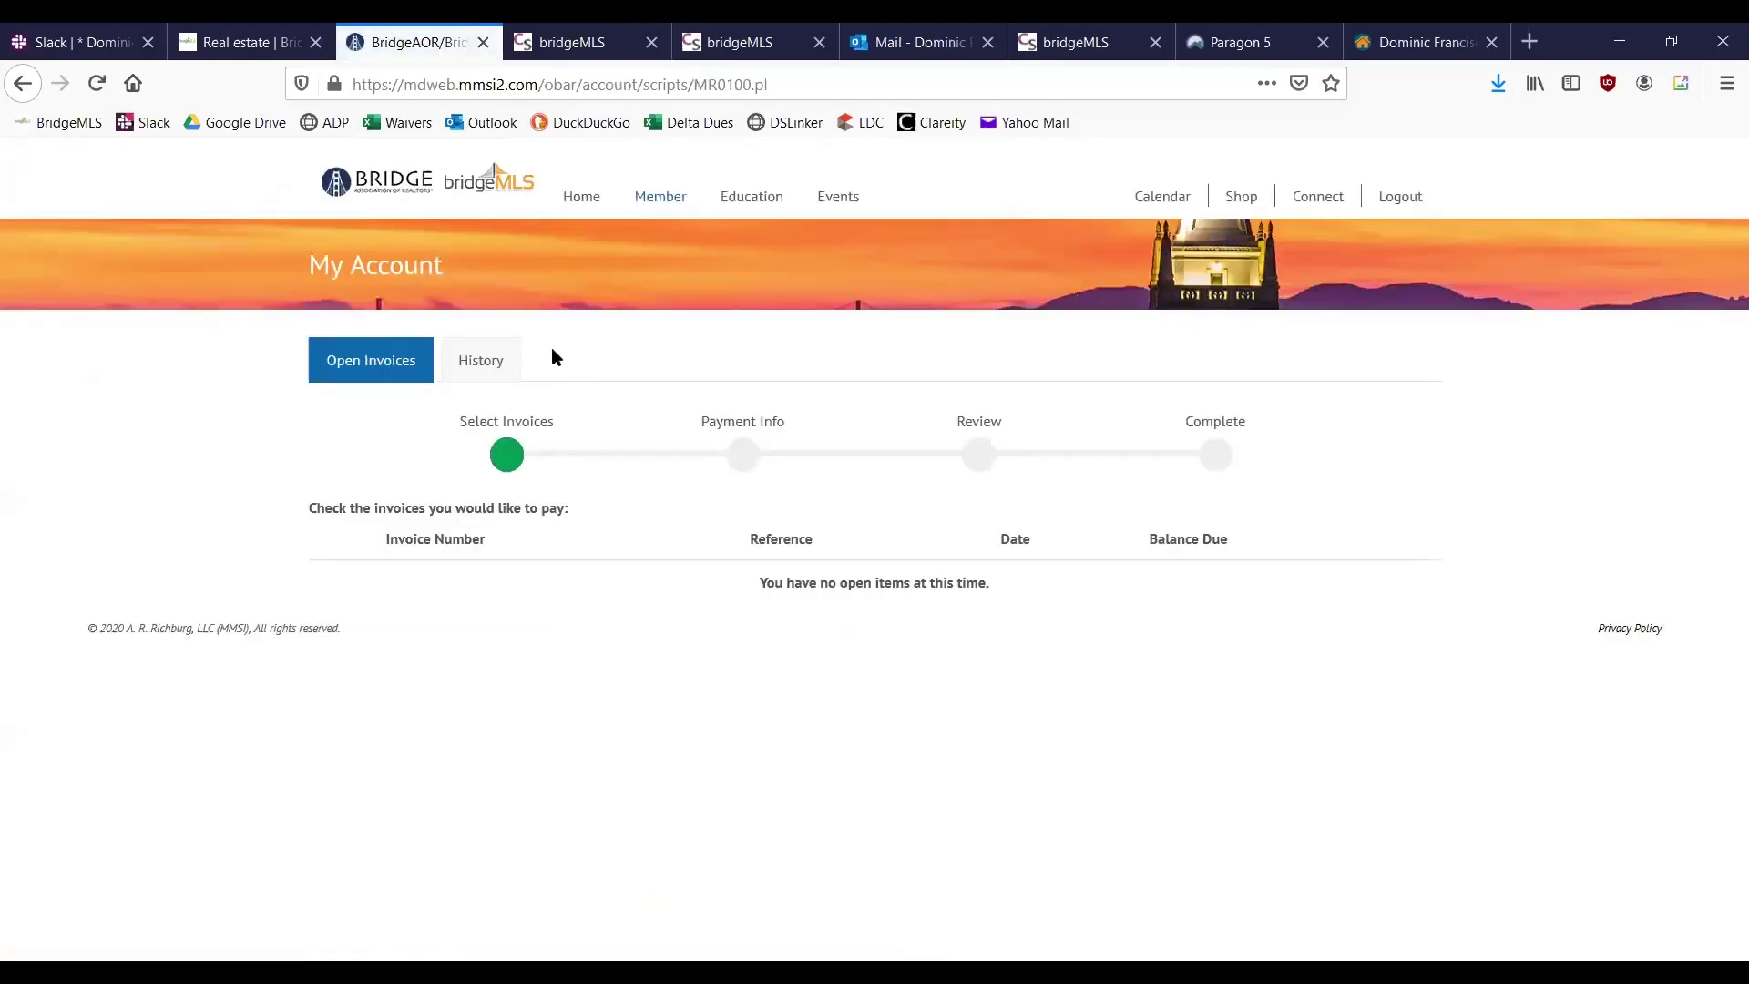
pyautogui.click(472, 378)
pyautogui.click(405, 461)
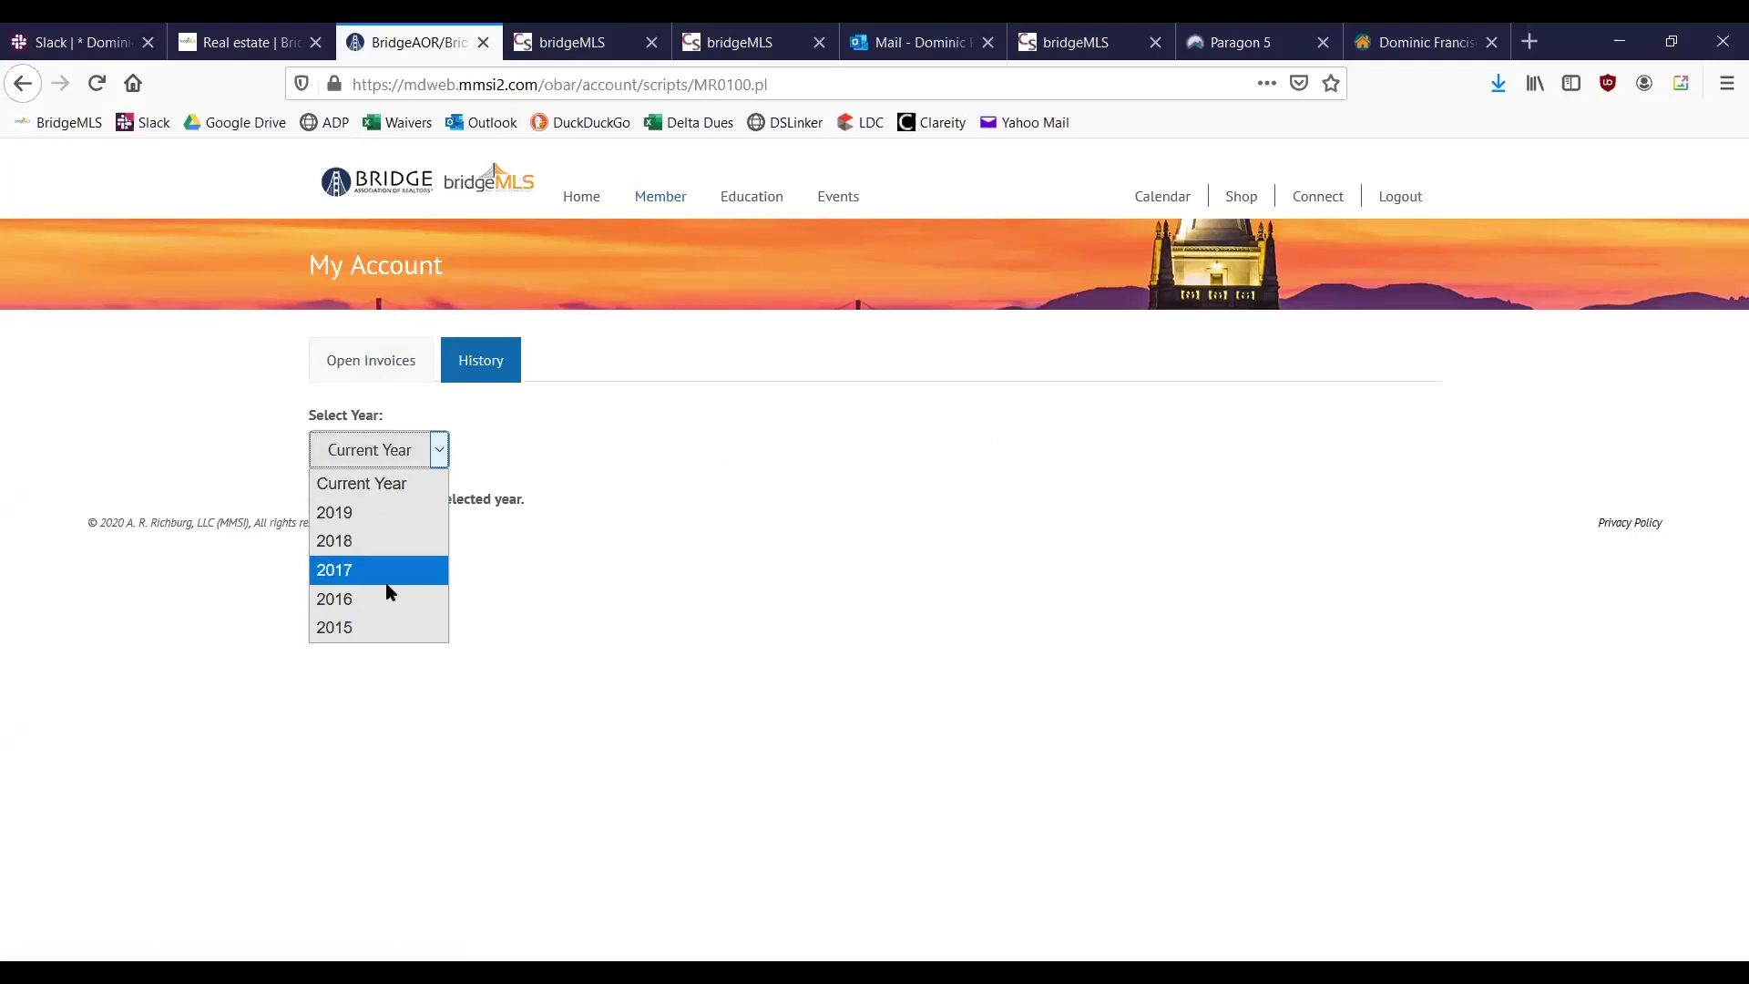
pyautogui.click(601, 517)
pyautogui.click(394, 374)
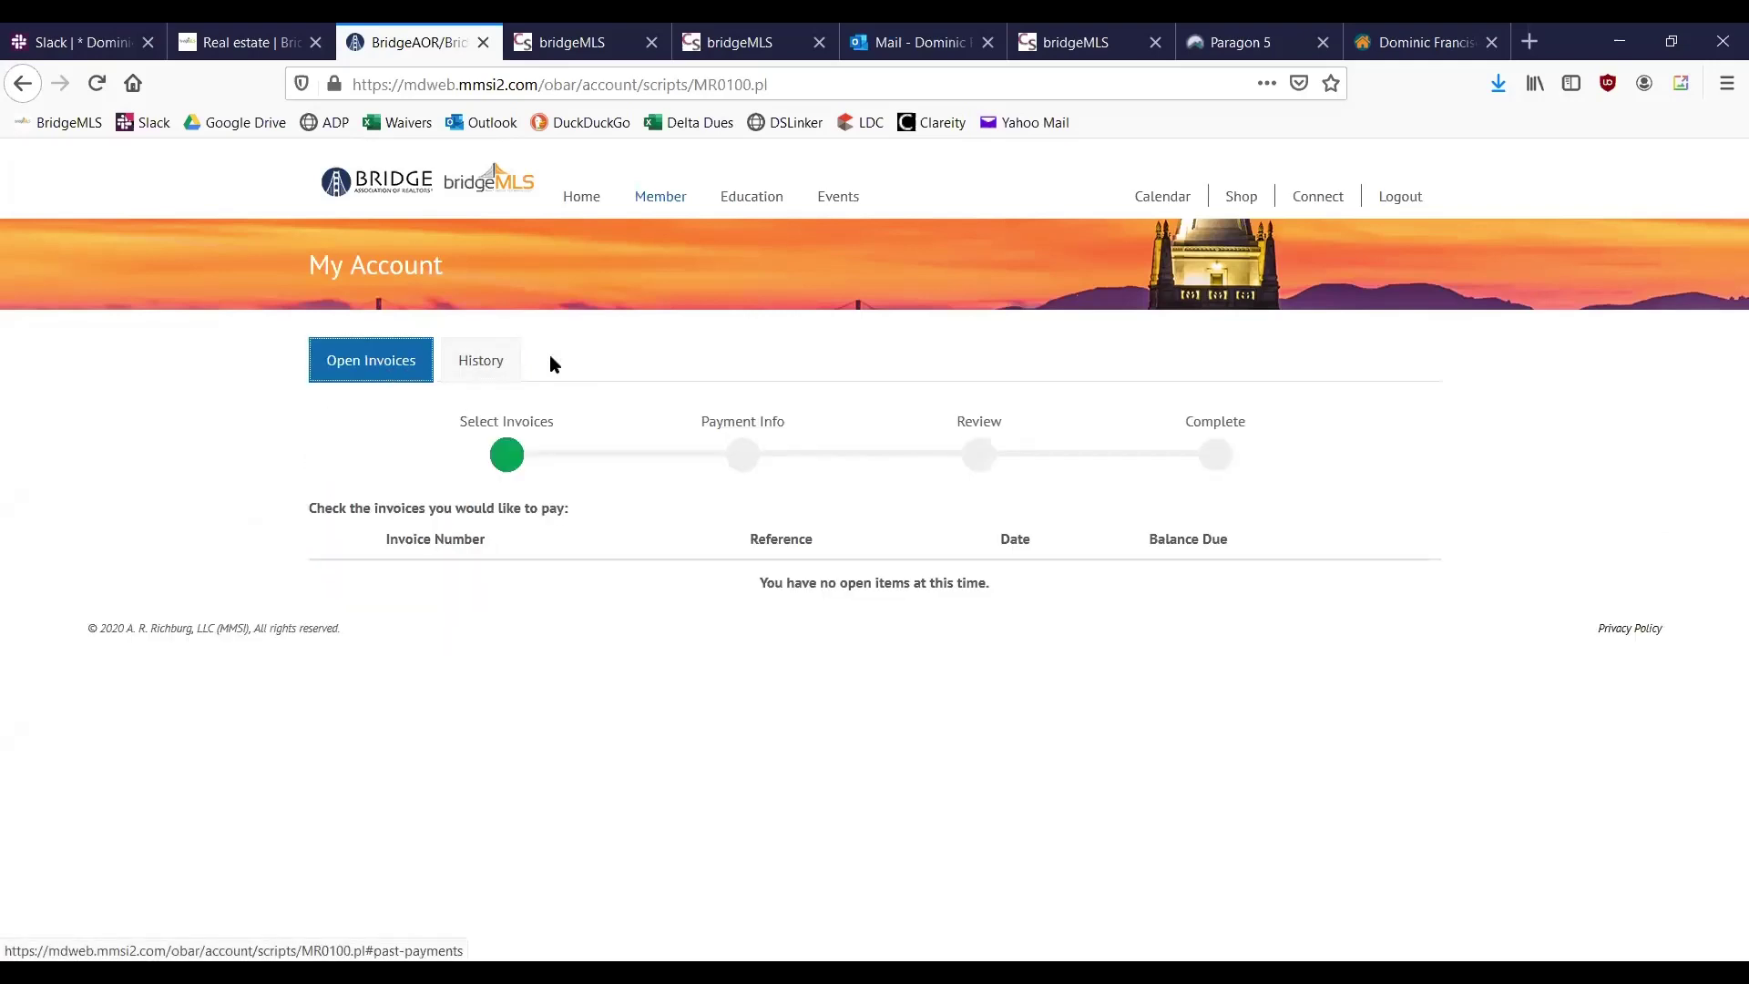
pyautogui.click(403, 176)
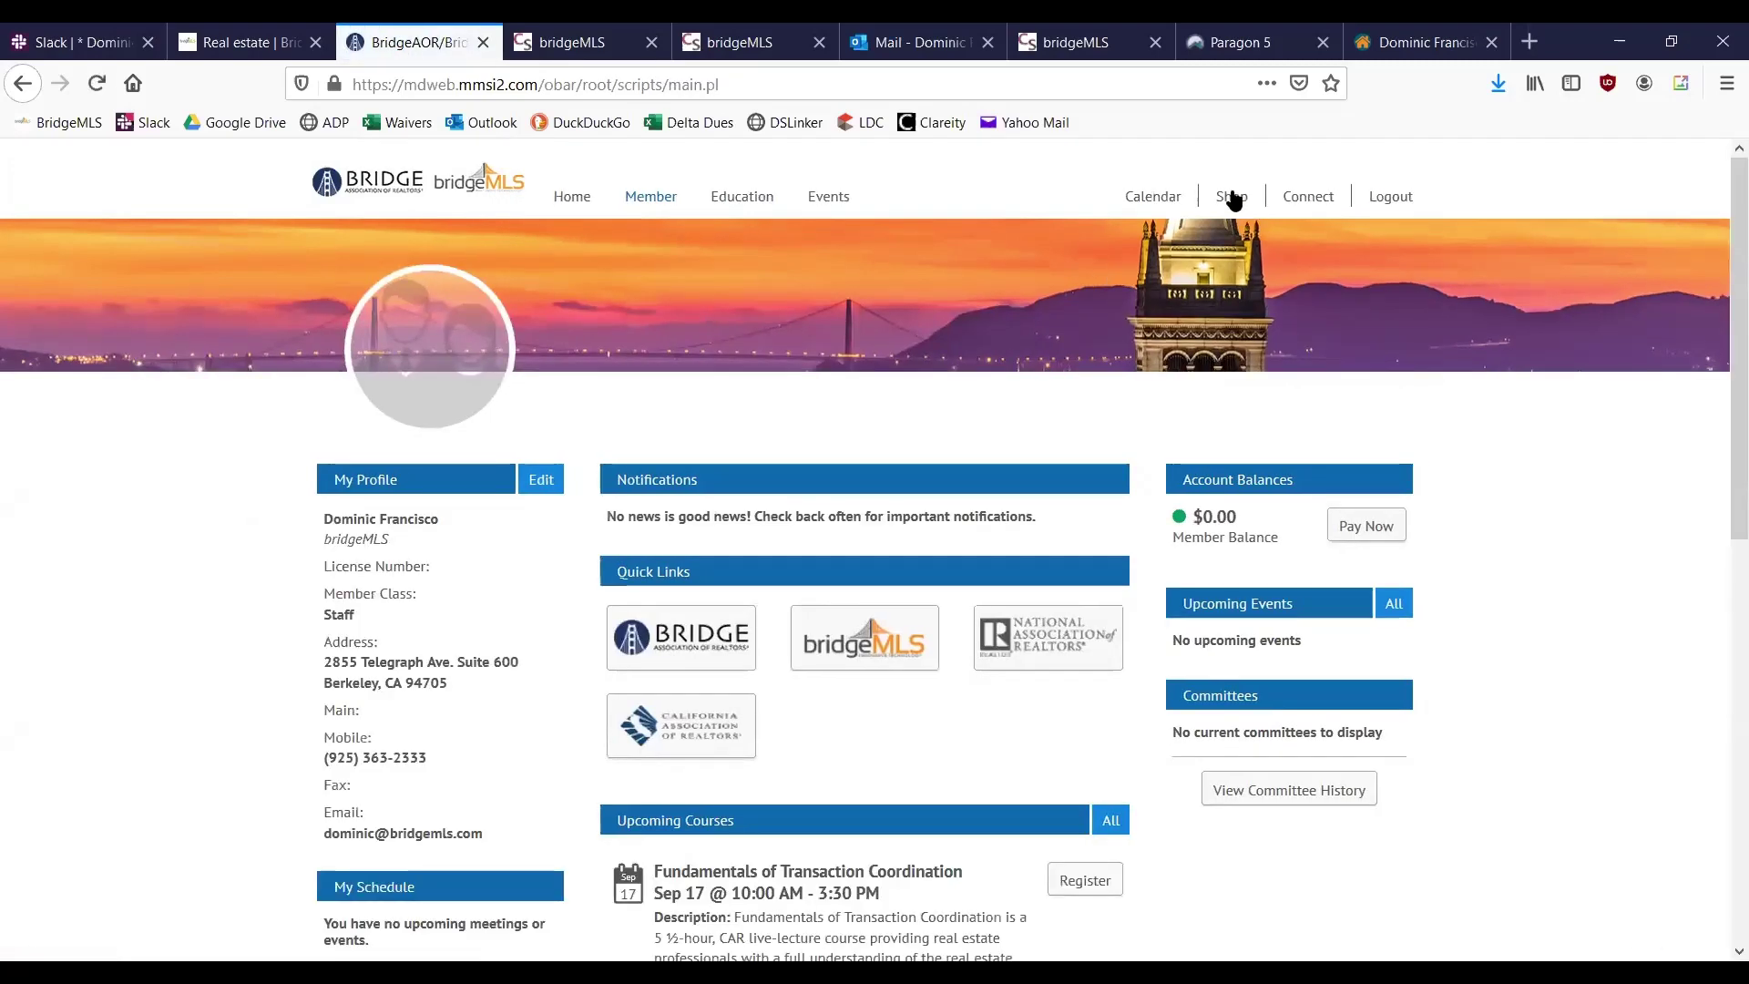
pyautogui.click(1232, 196)
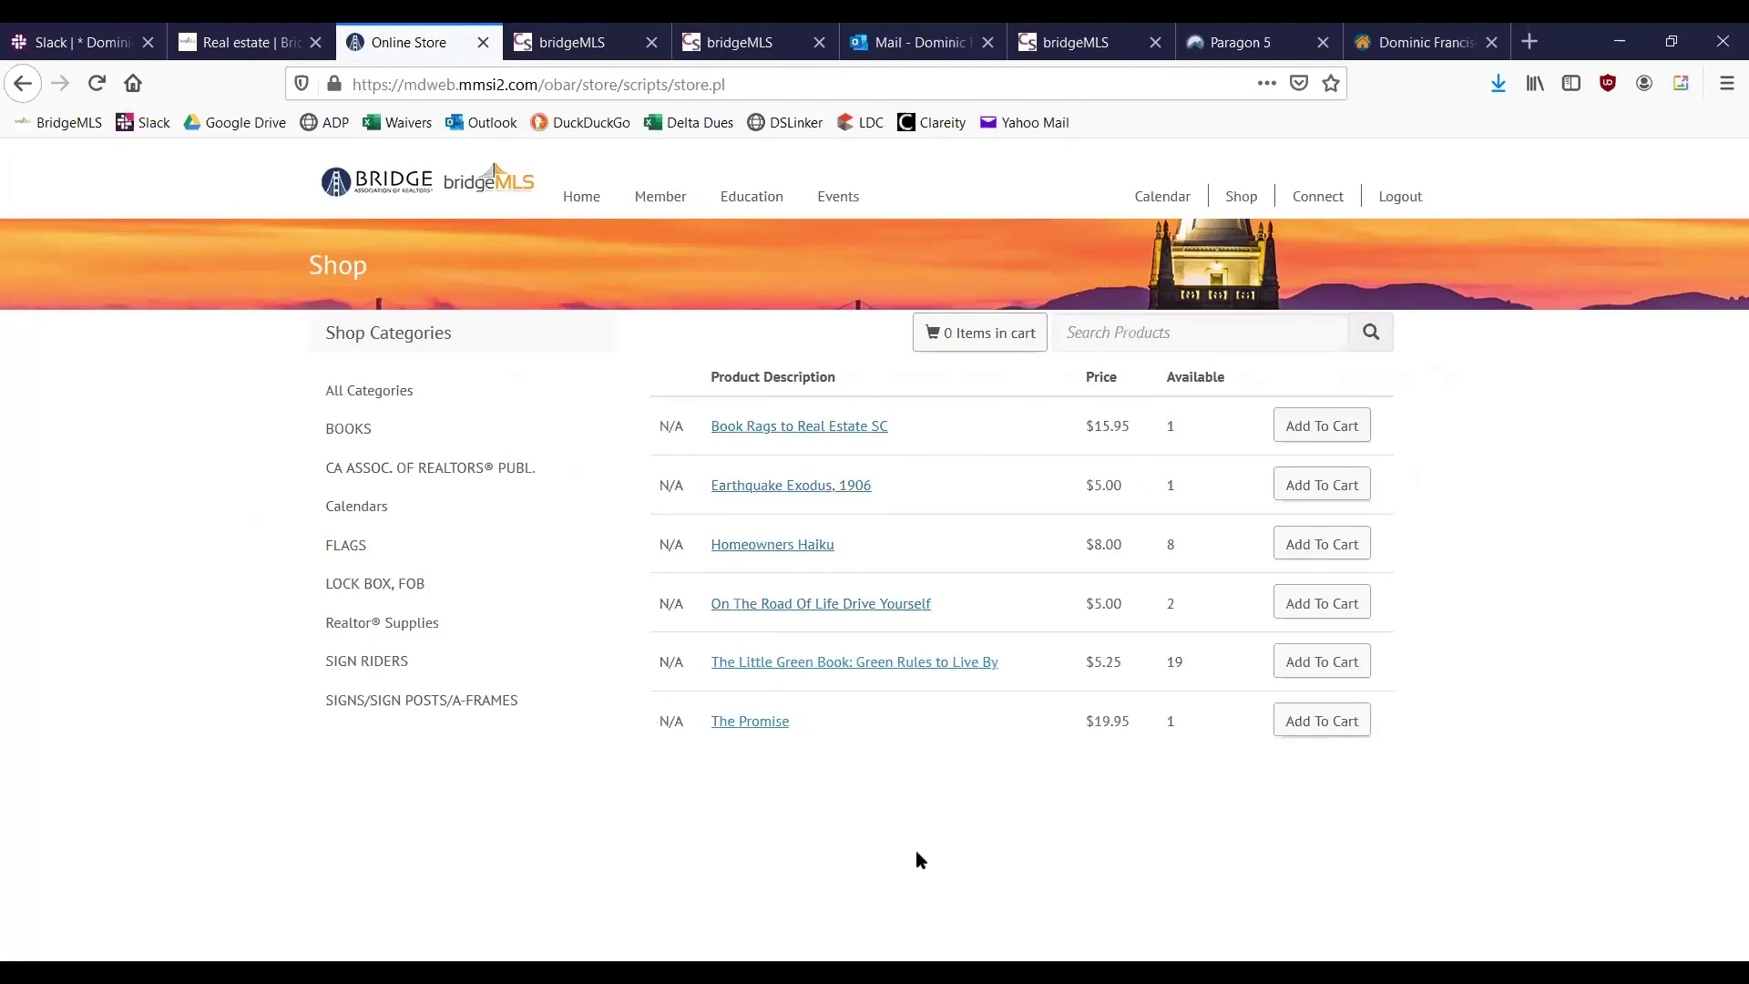
pyautogui.click(405, 168)
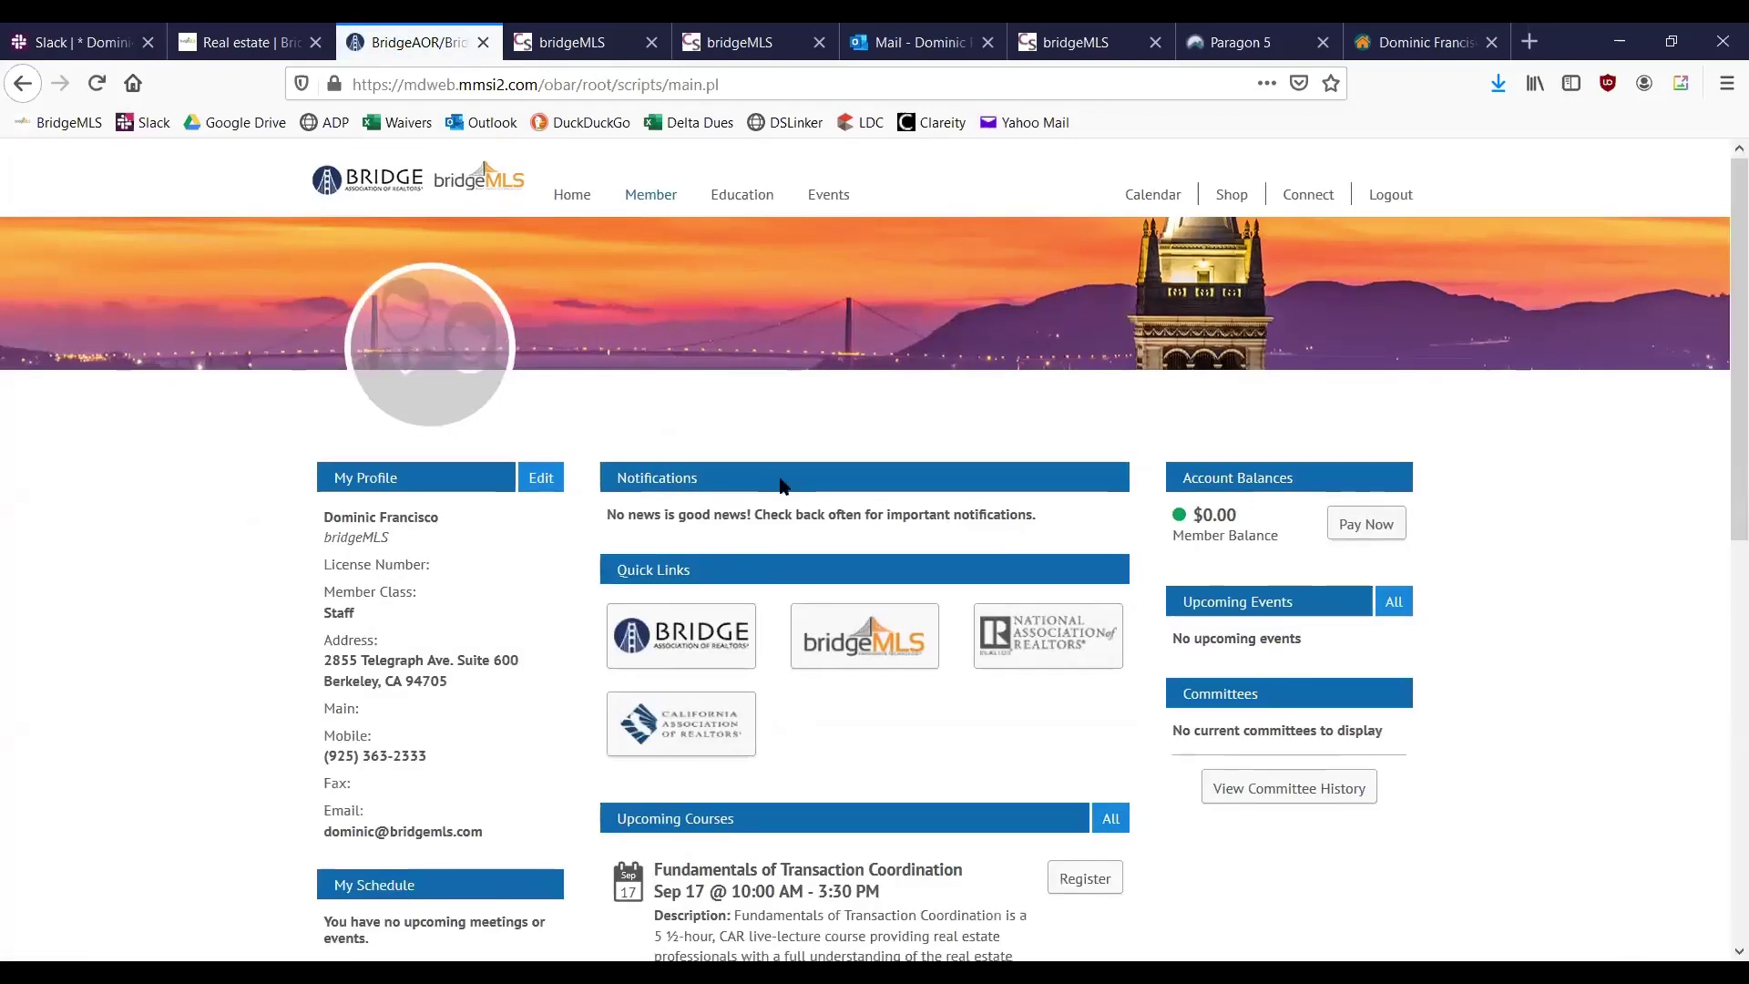
pyautogui.scroll(-5, 781, 478)
pyautogui.scroll(-3, 782, 478)
pyautogui.scroll(8, 782, 383)
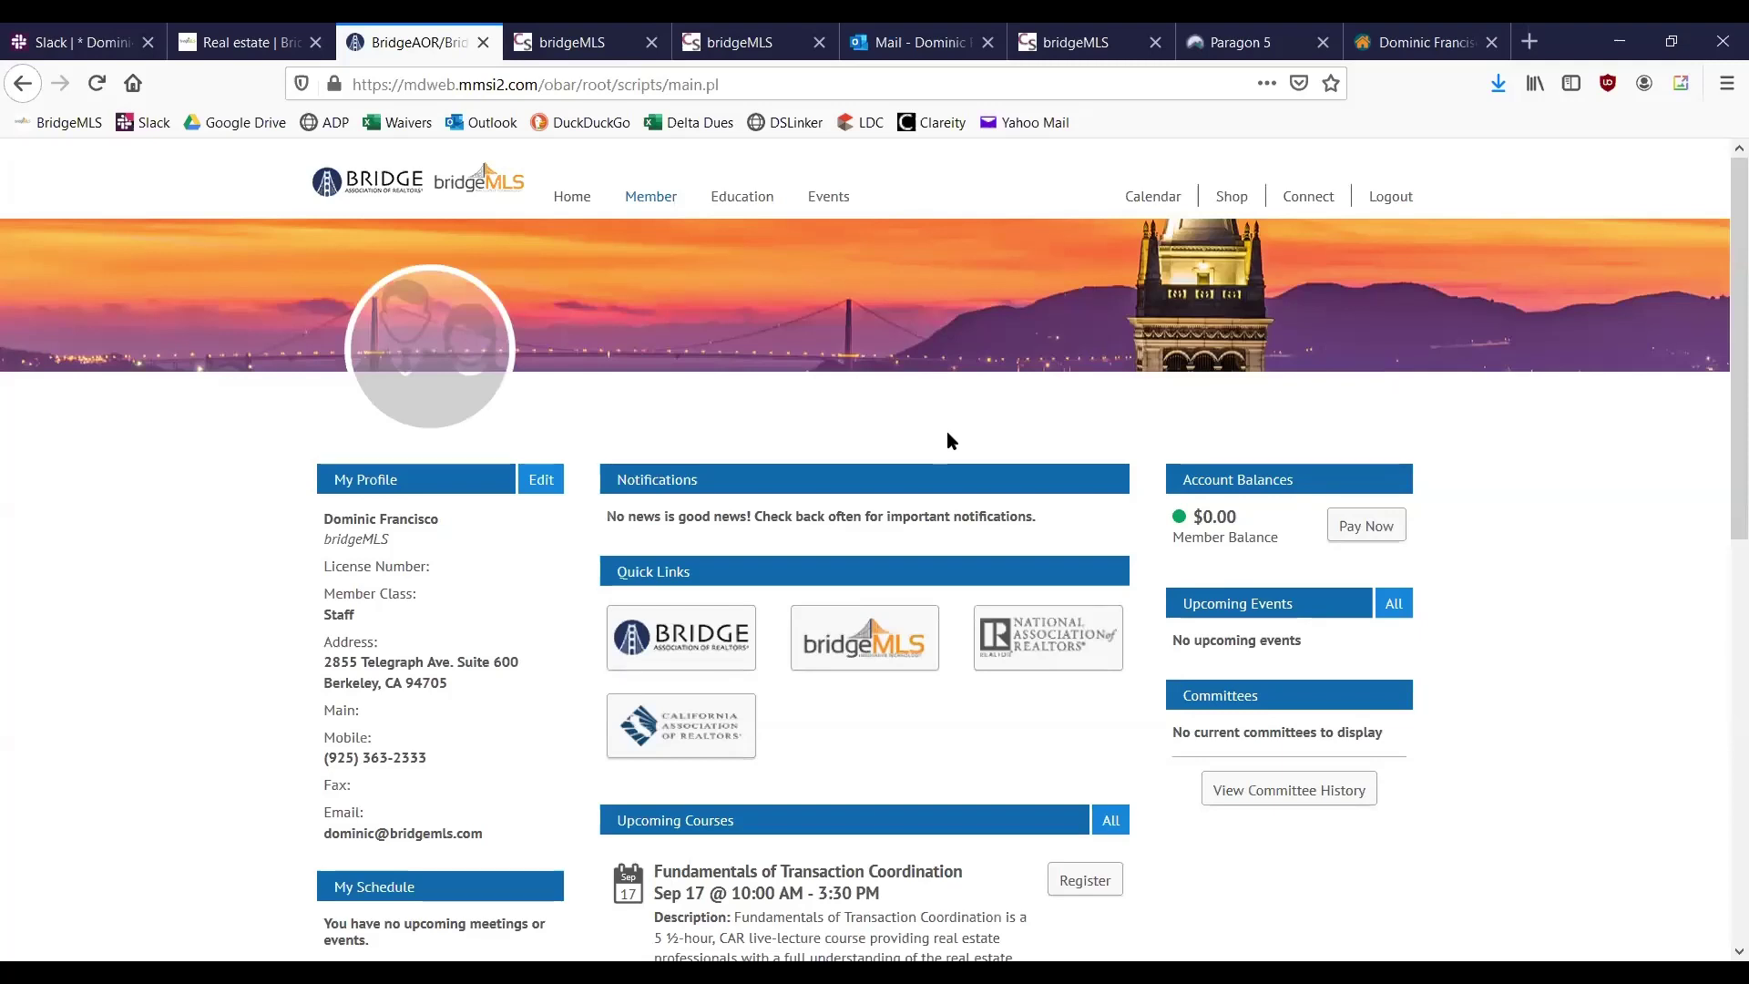
# - Show bridgemls.com, briefly check the PowerPoint slide, then scroll the site toward its footer links
pyautogui.click(247, 42)
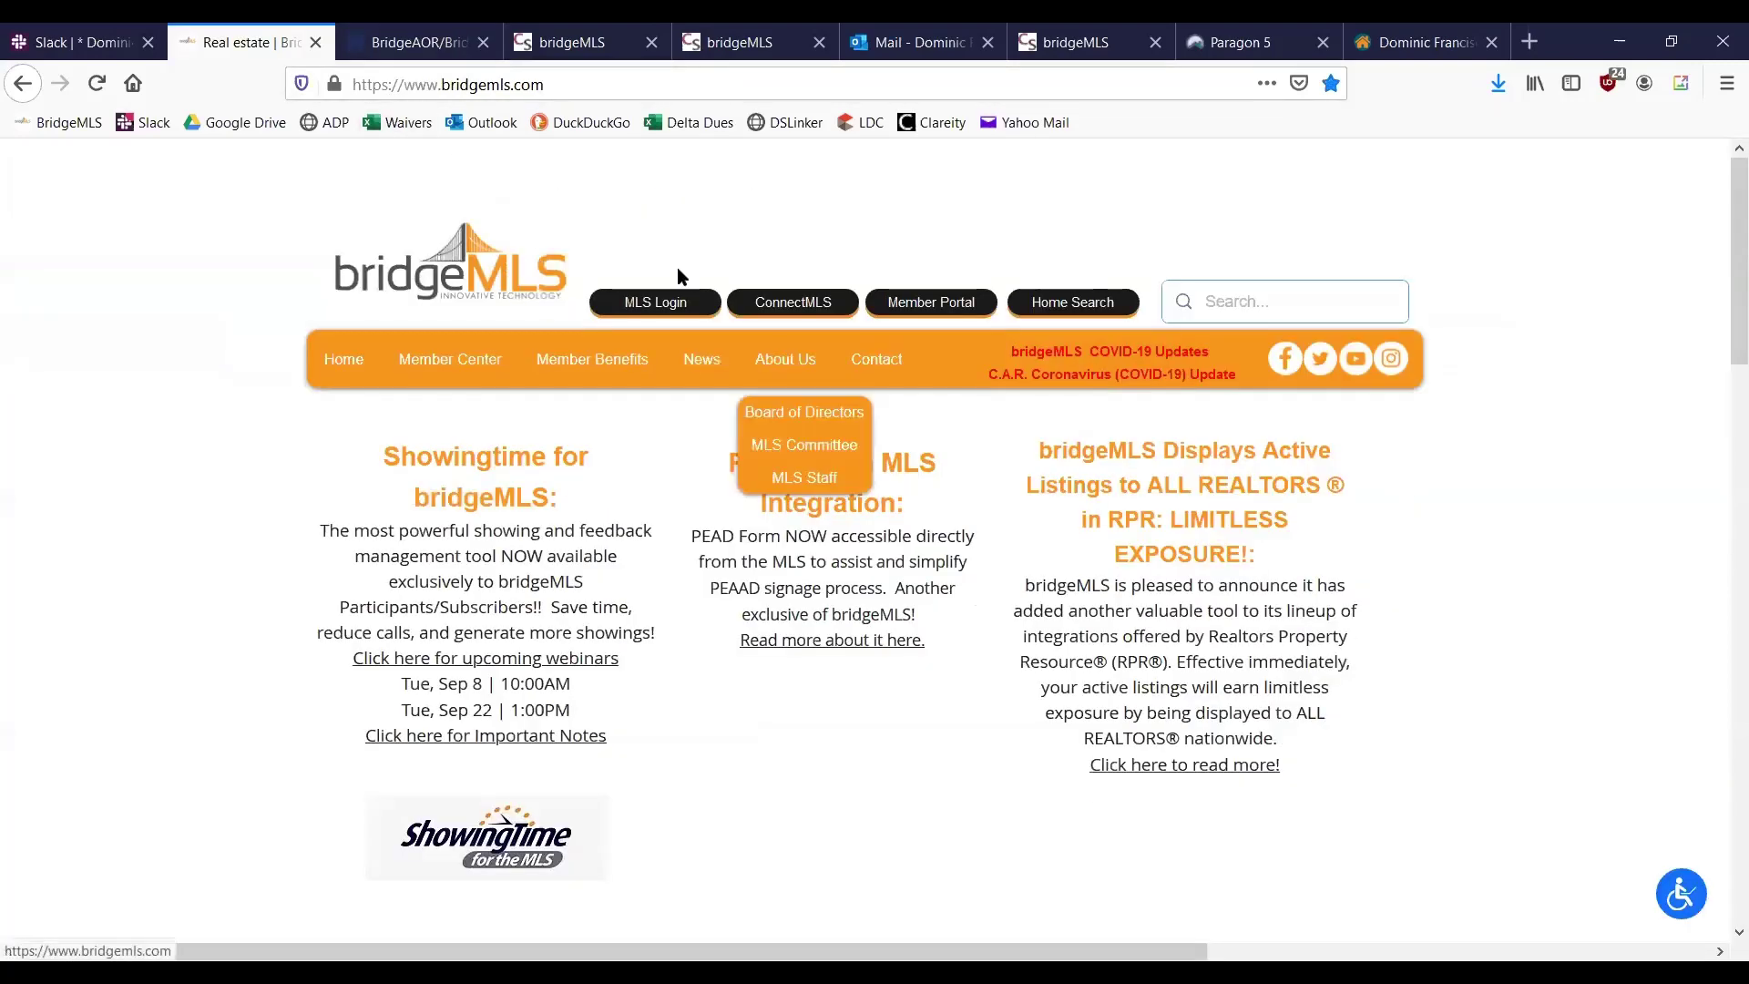
pyautogui.moveTo(437, 354)
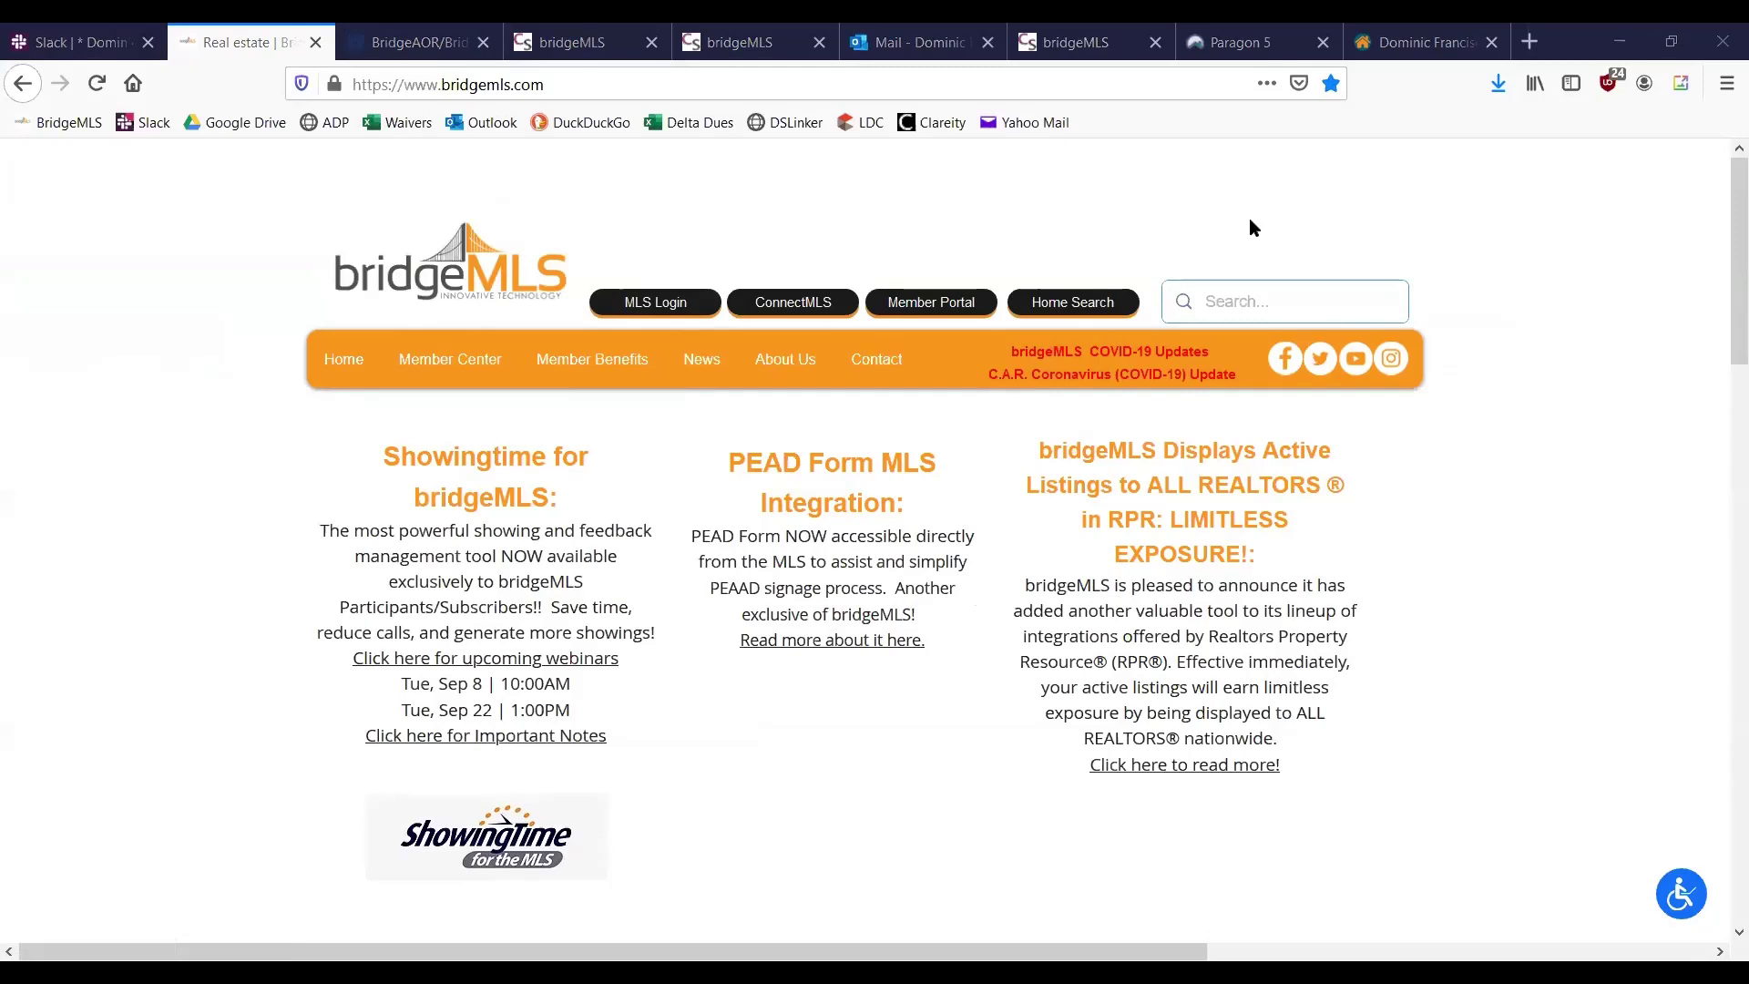
pyautogui.hotkey('alt', 'Tab')
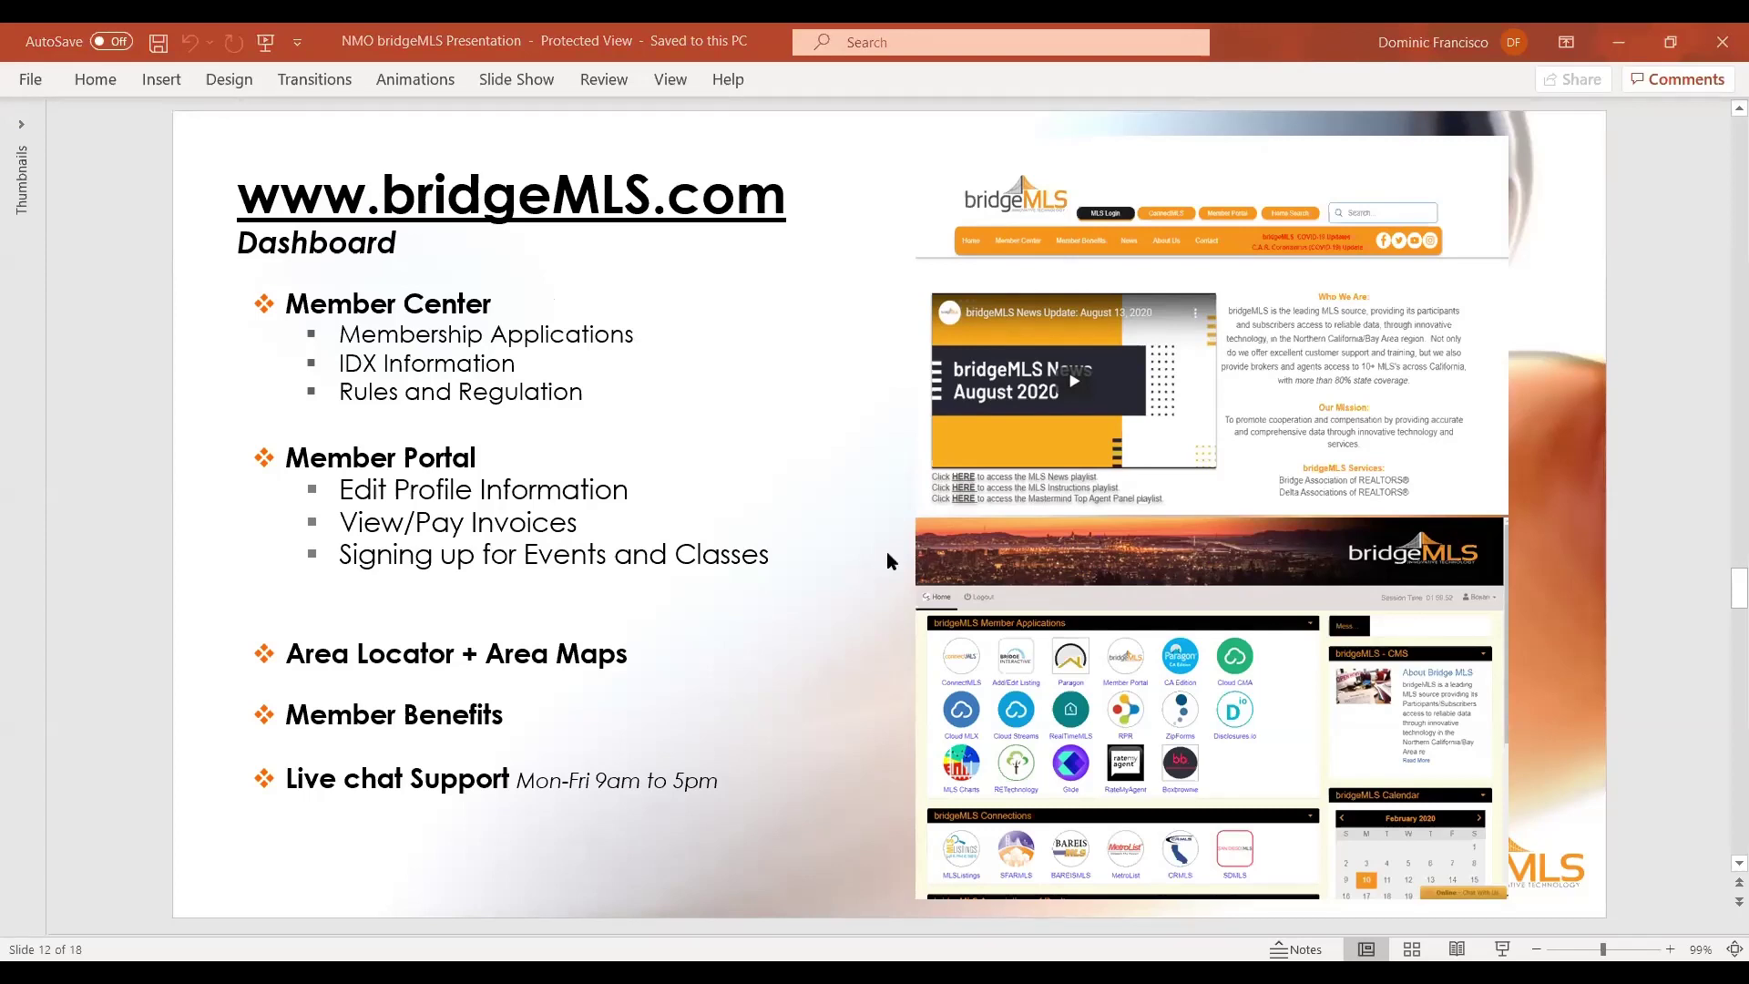
pyautogui.hotkey('alt', 'Tab')
pyautogui.scroll(-15, 932, 654)
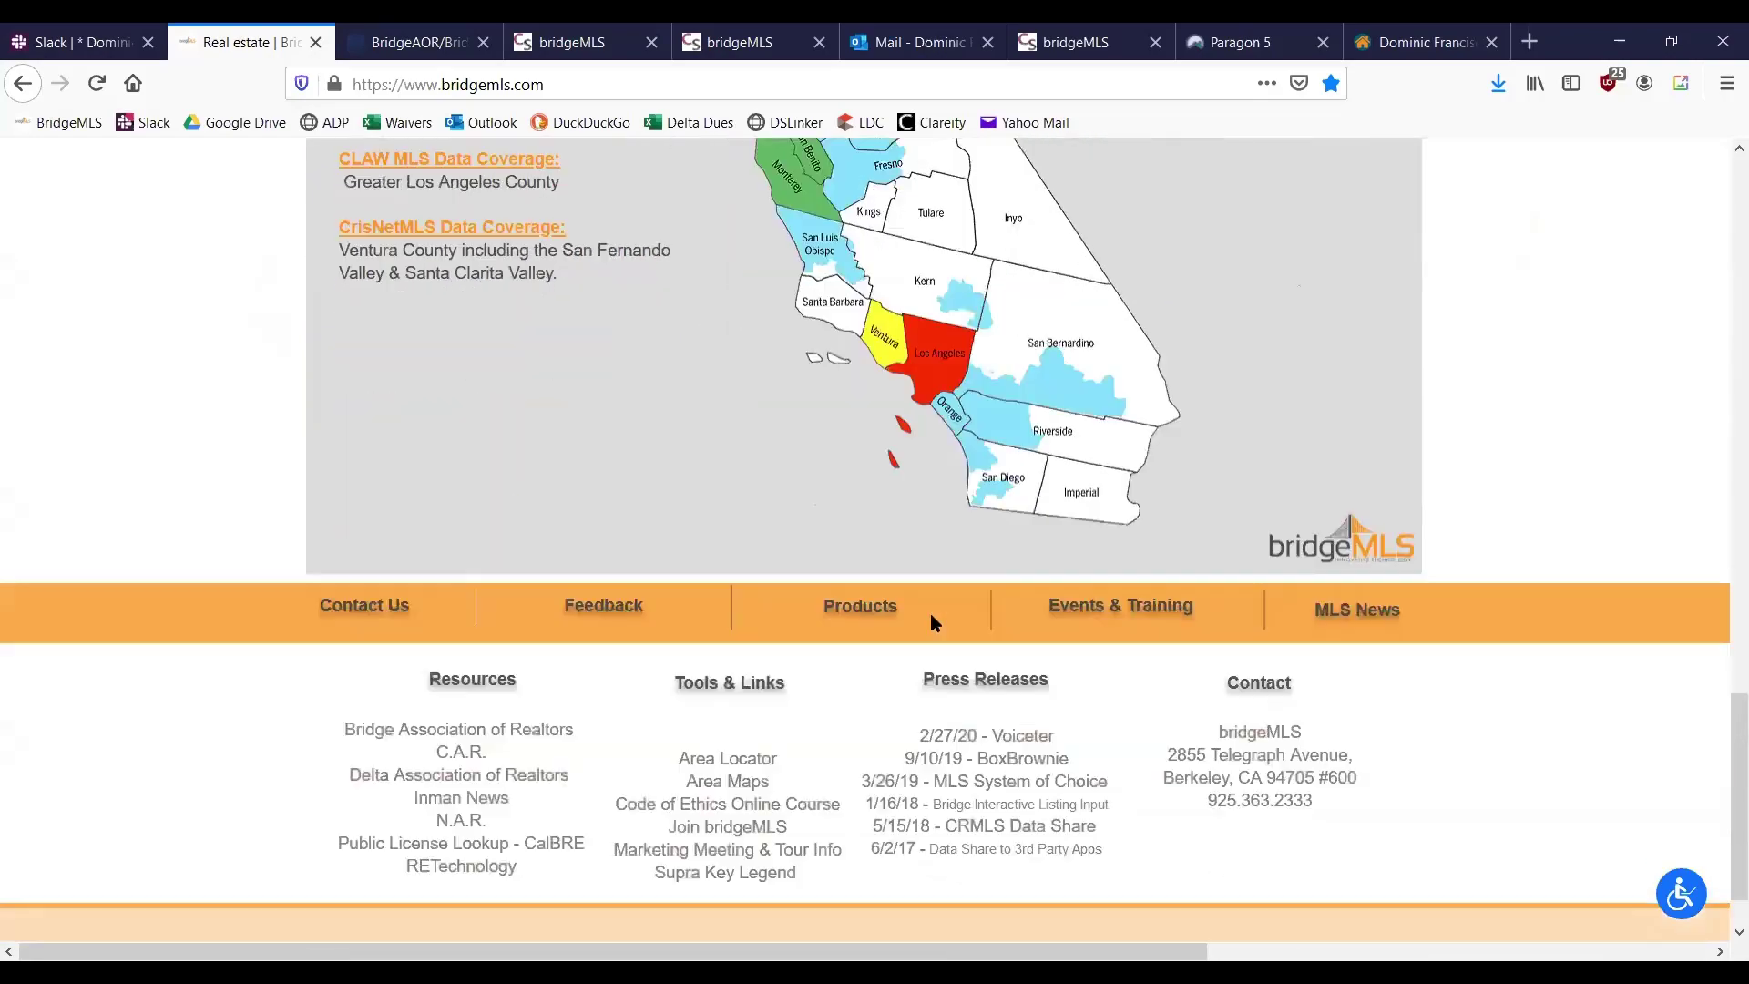
pyautogui.scroll(8, 931, 610)
pyautogui.scroll(-3, 1084, 555)
pyautogui.scroll(8, 1091, 550)
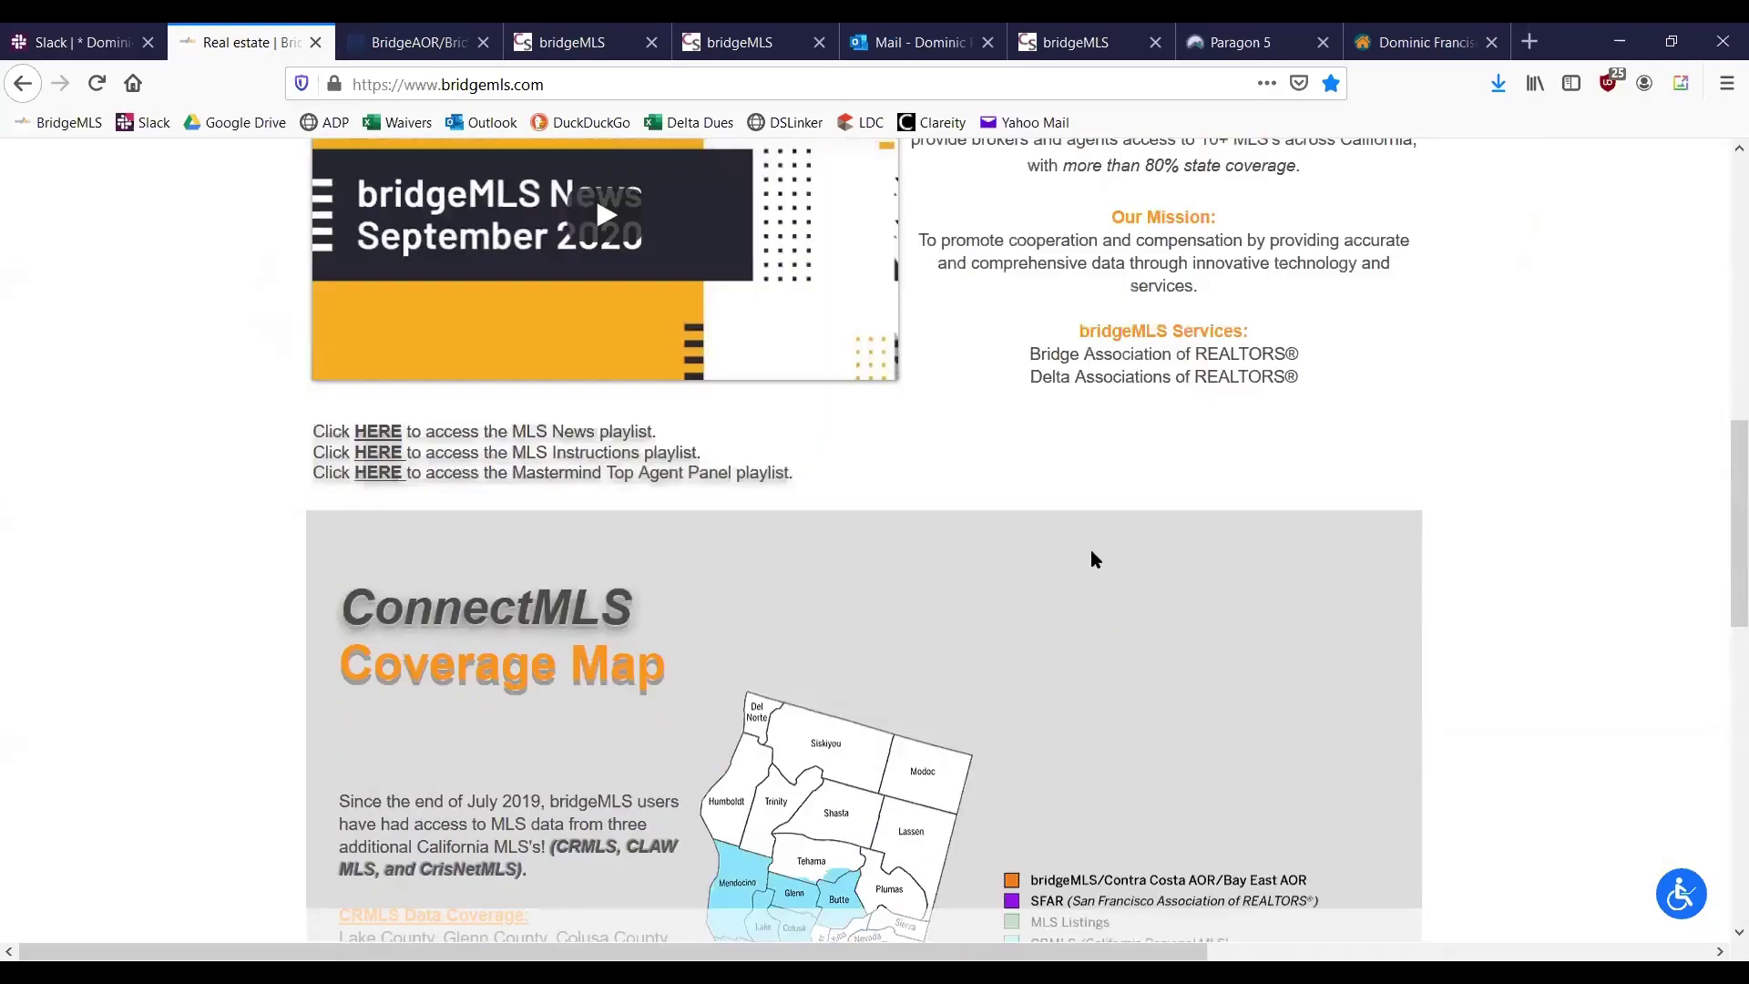
pyautogui.scroll(-5, 1090, 550)
pyautogui.scroll(-3, 1092, 552)
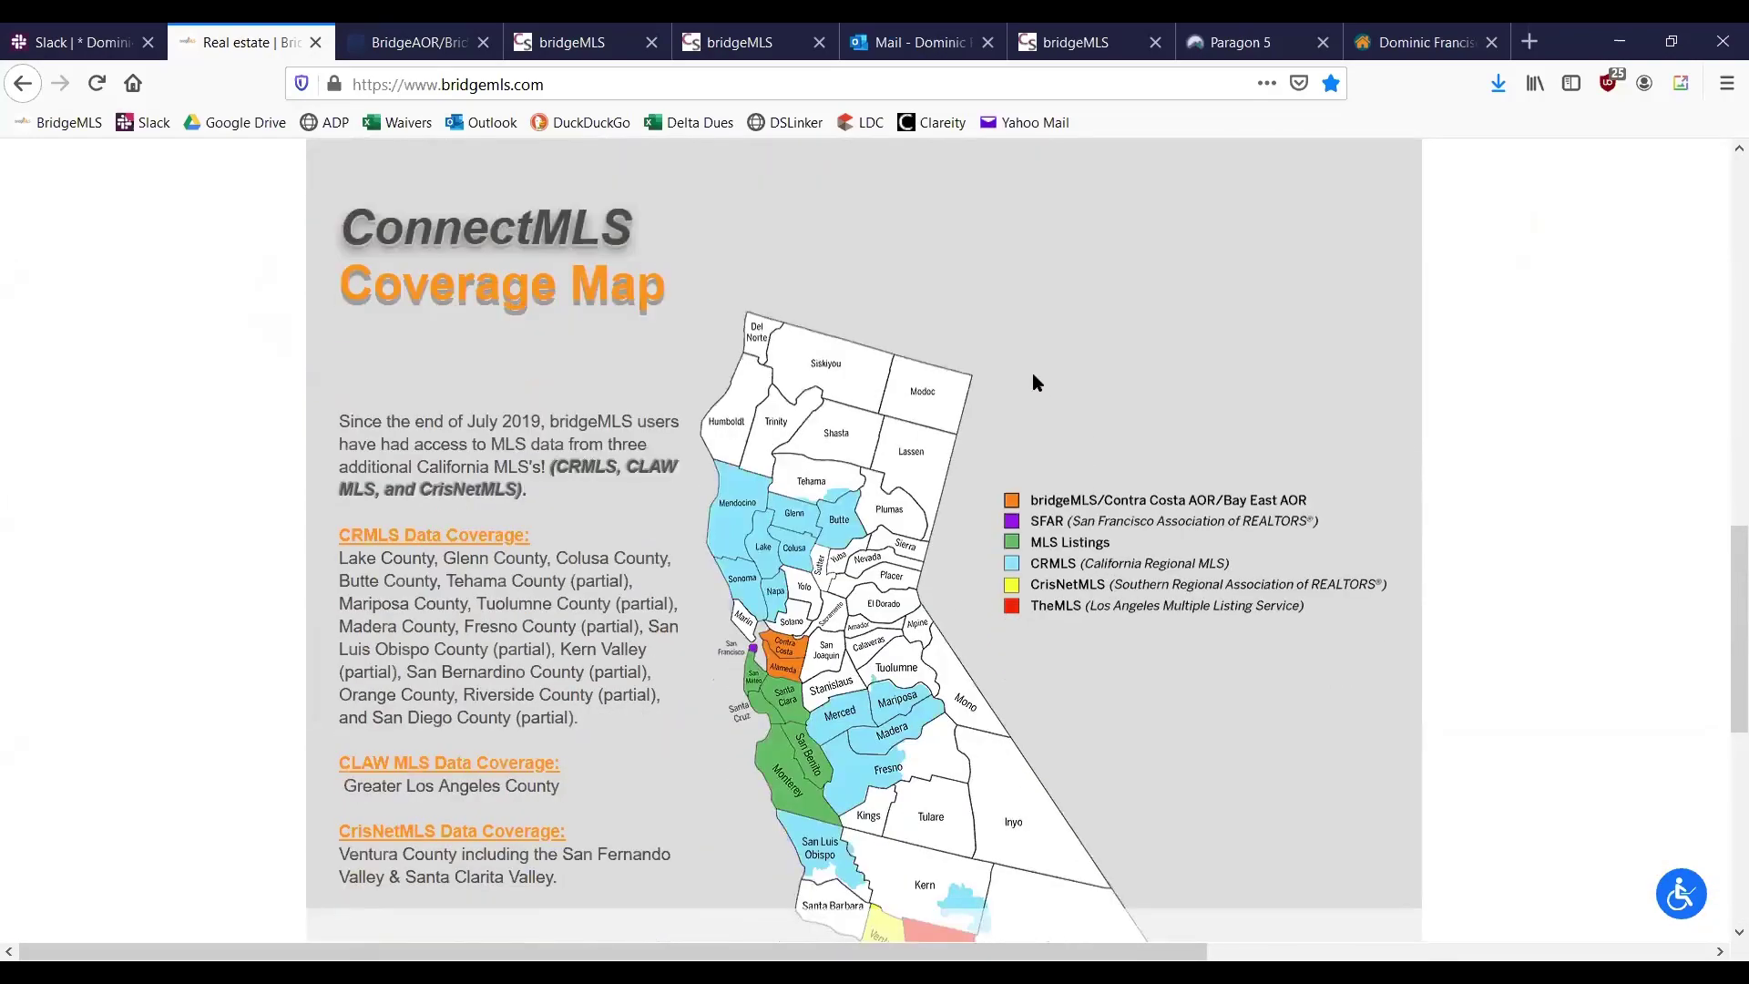
pyautogui.scroll(-3, 911, 530)
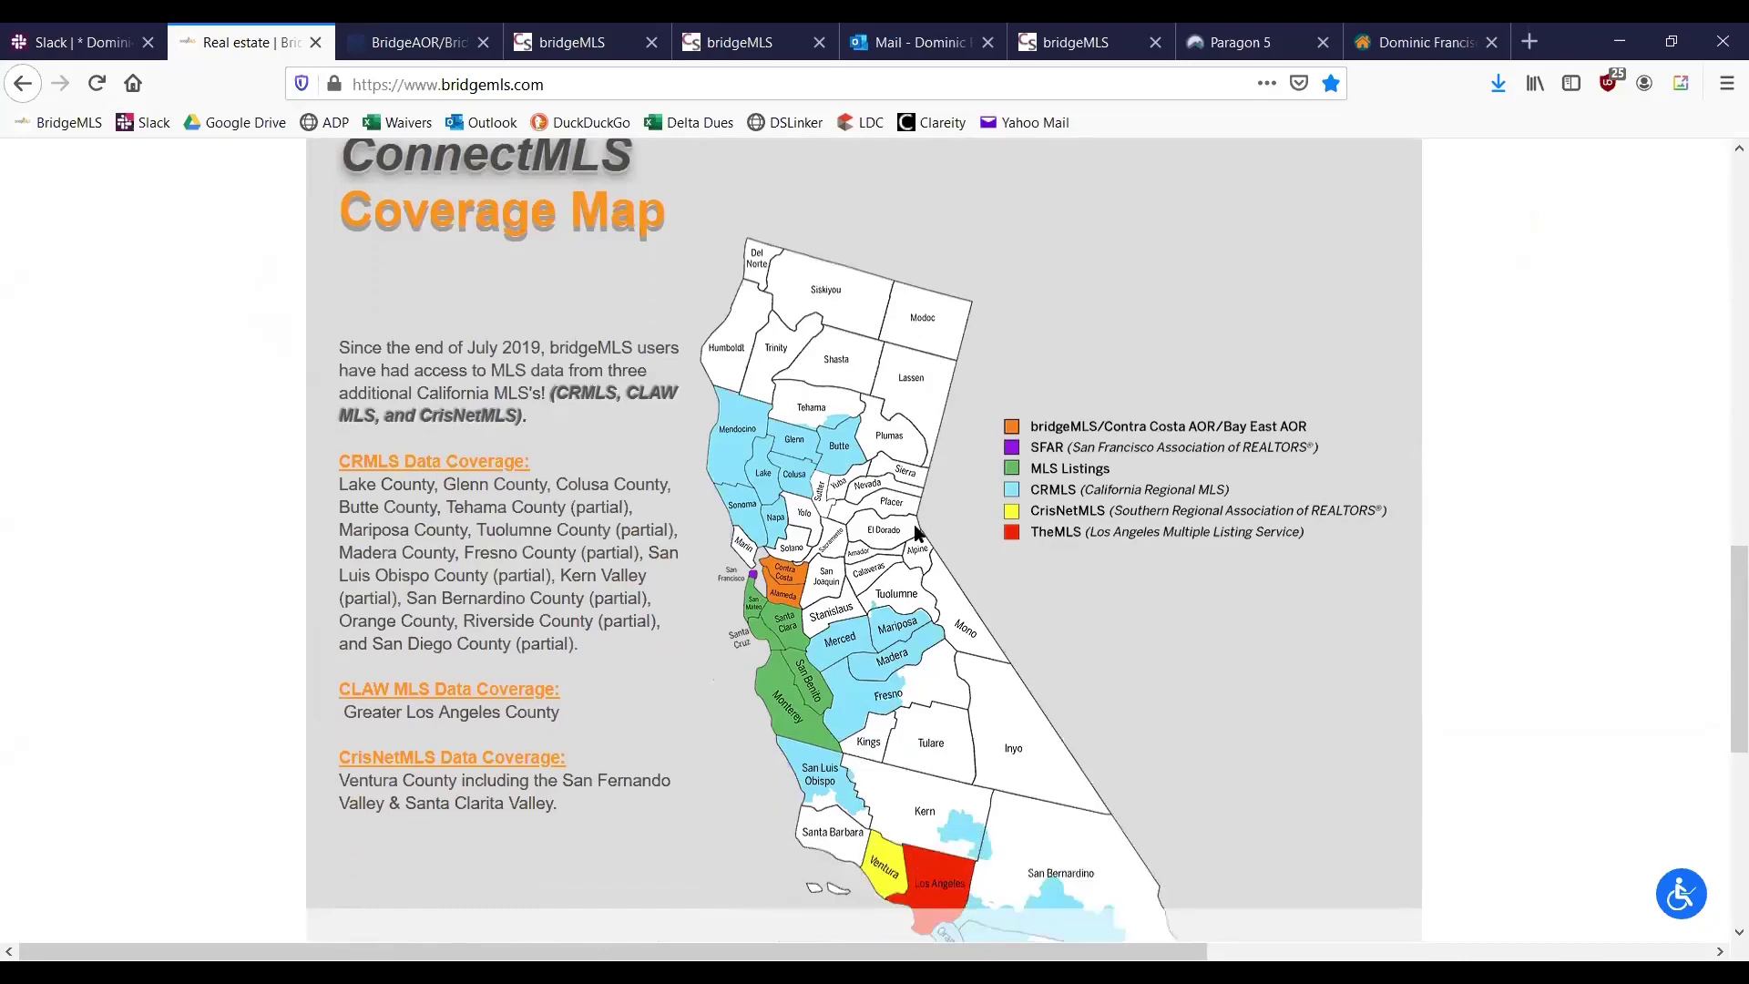
pyautogui.scroll(-1, 911, 531)
pyautogui.scroll(3, 913, 534)
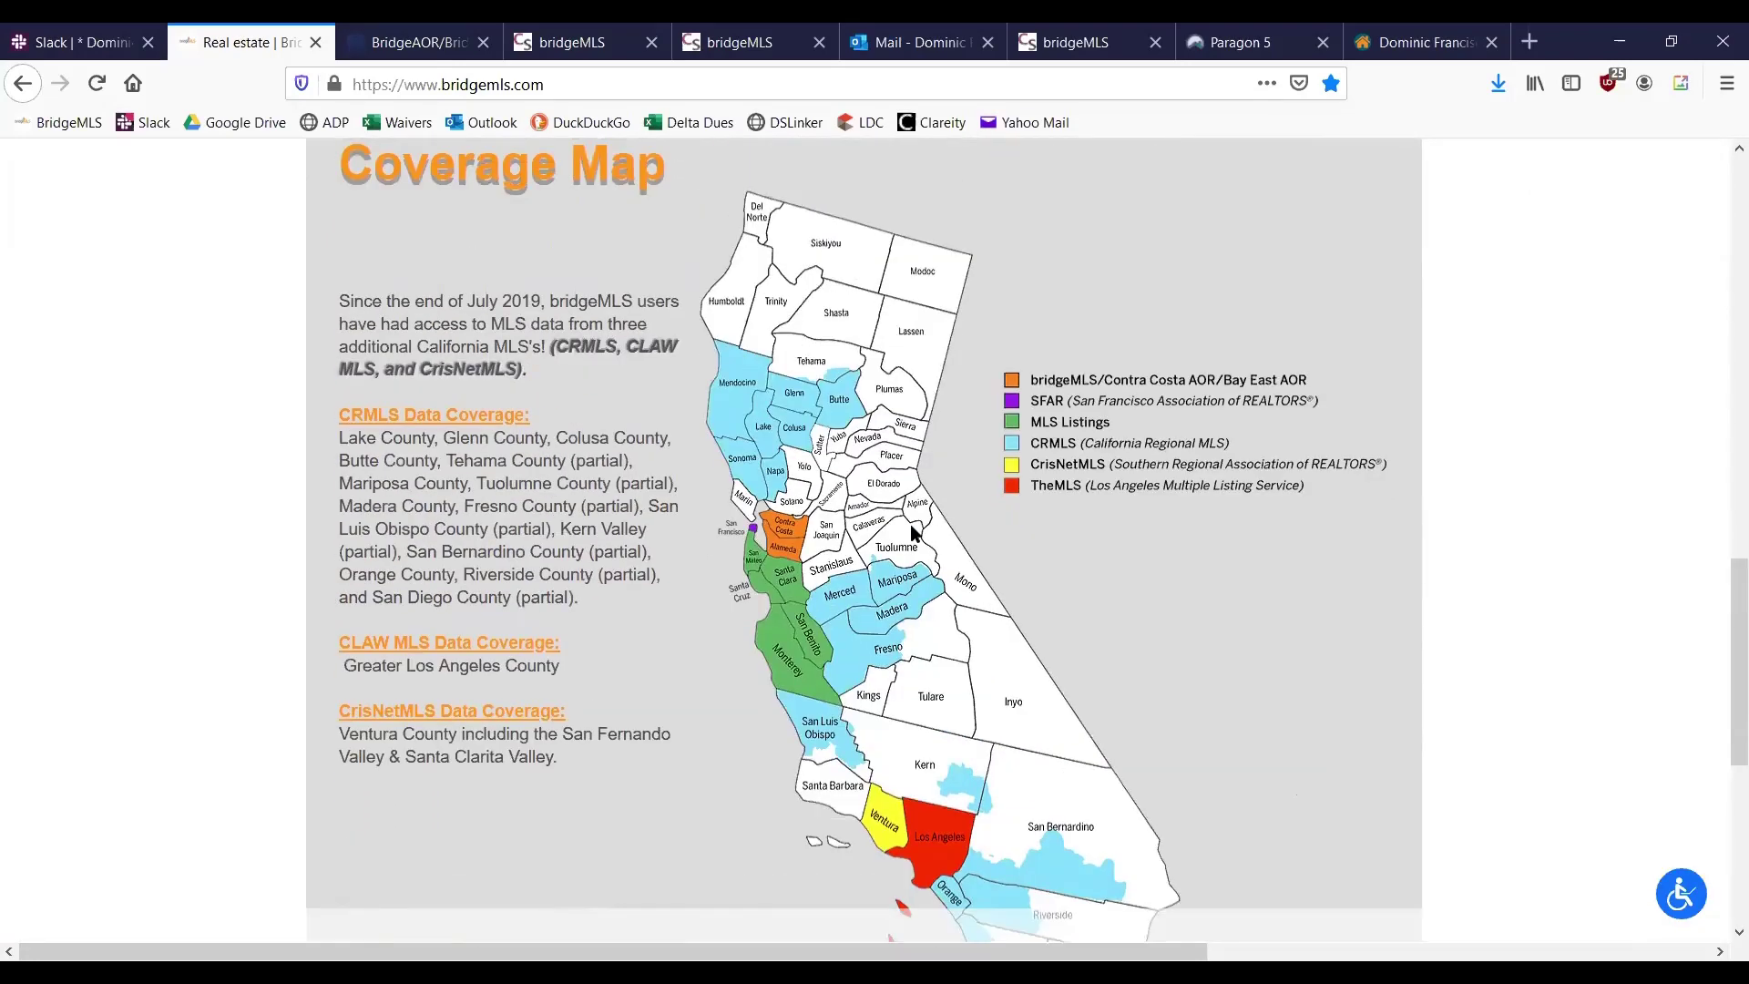
pyautogui.scroll(-2, 914, 535)
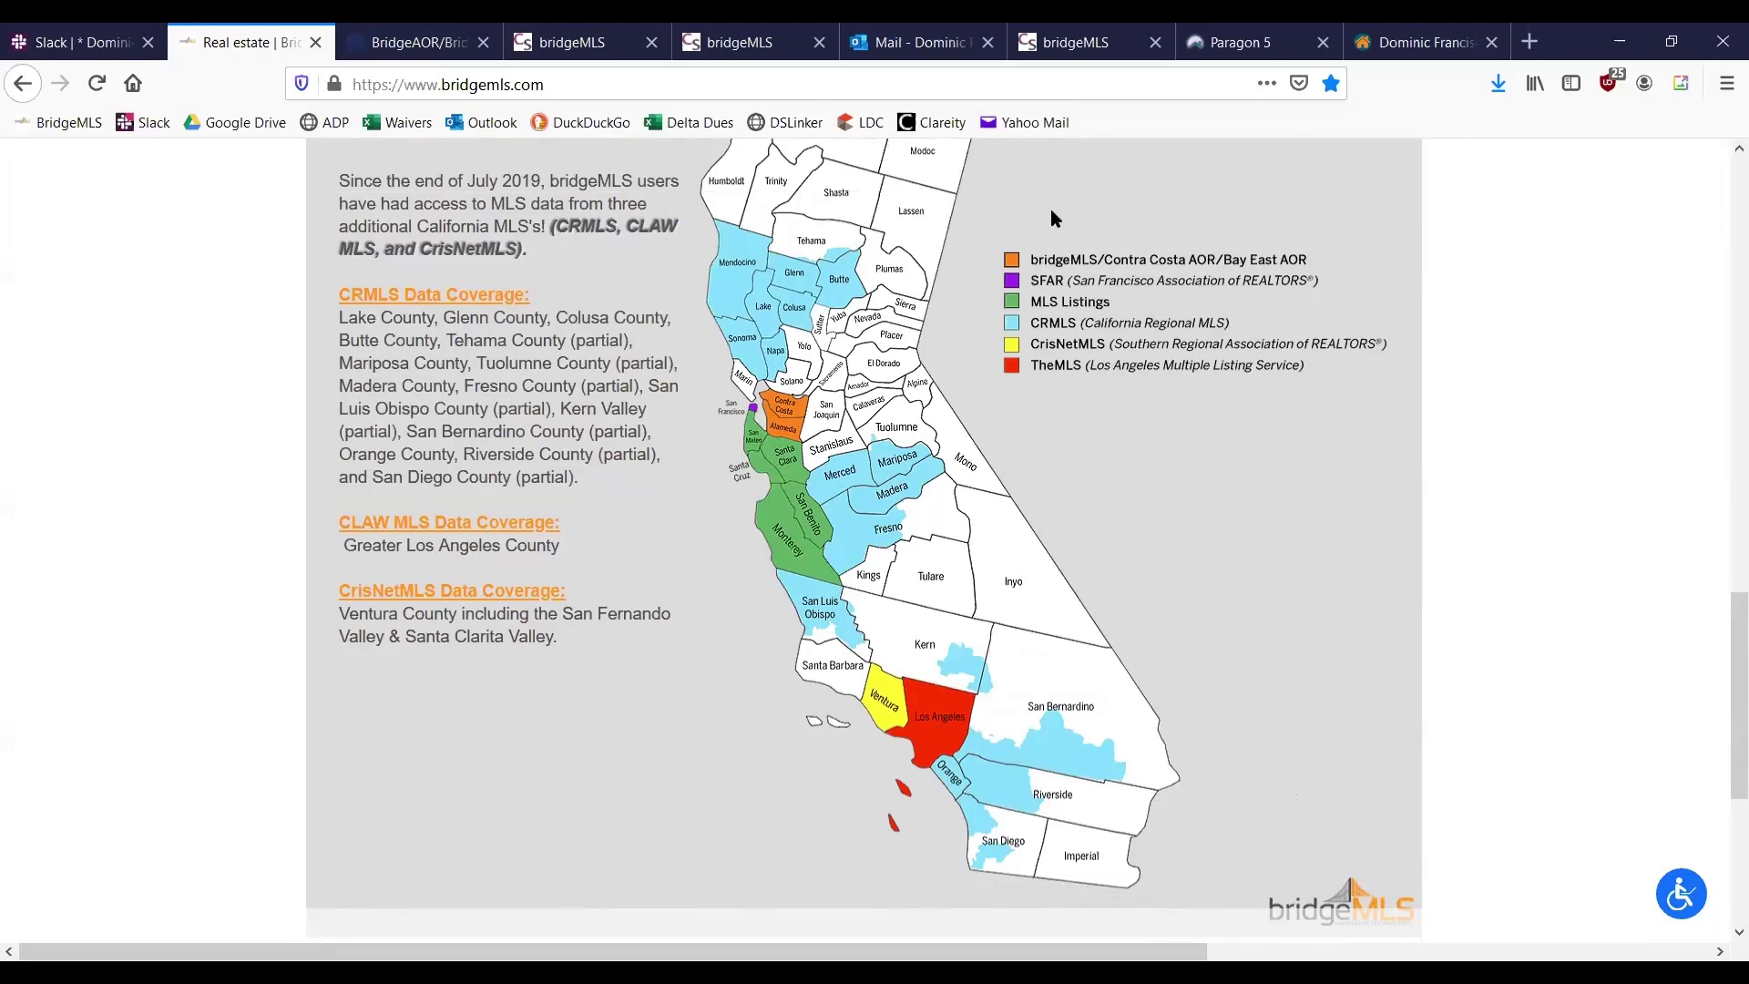
pyautogui.rightClick(1054, 473)
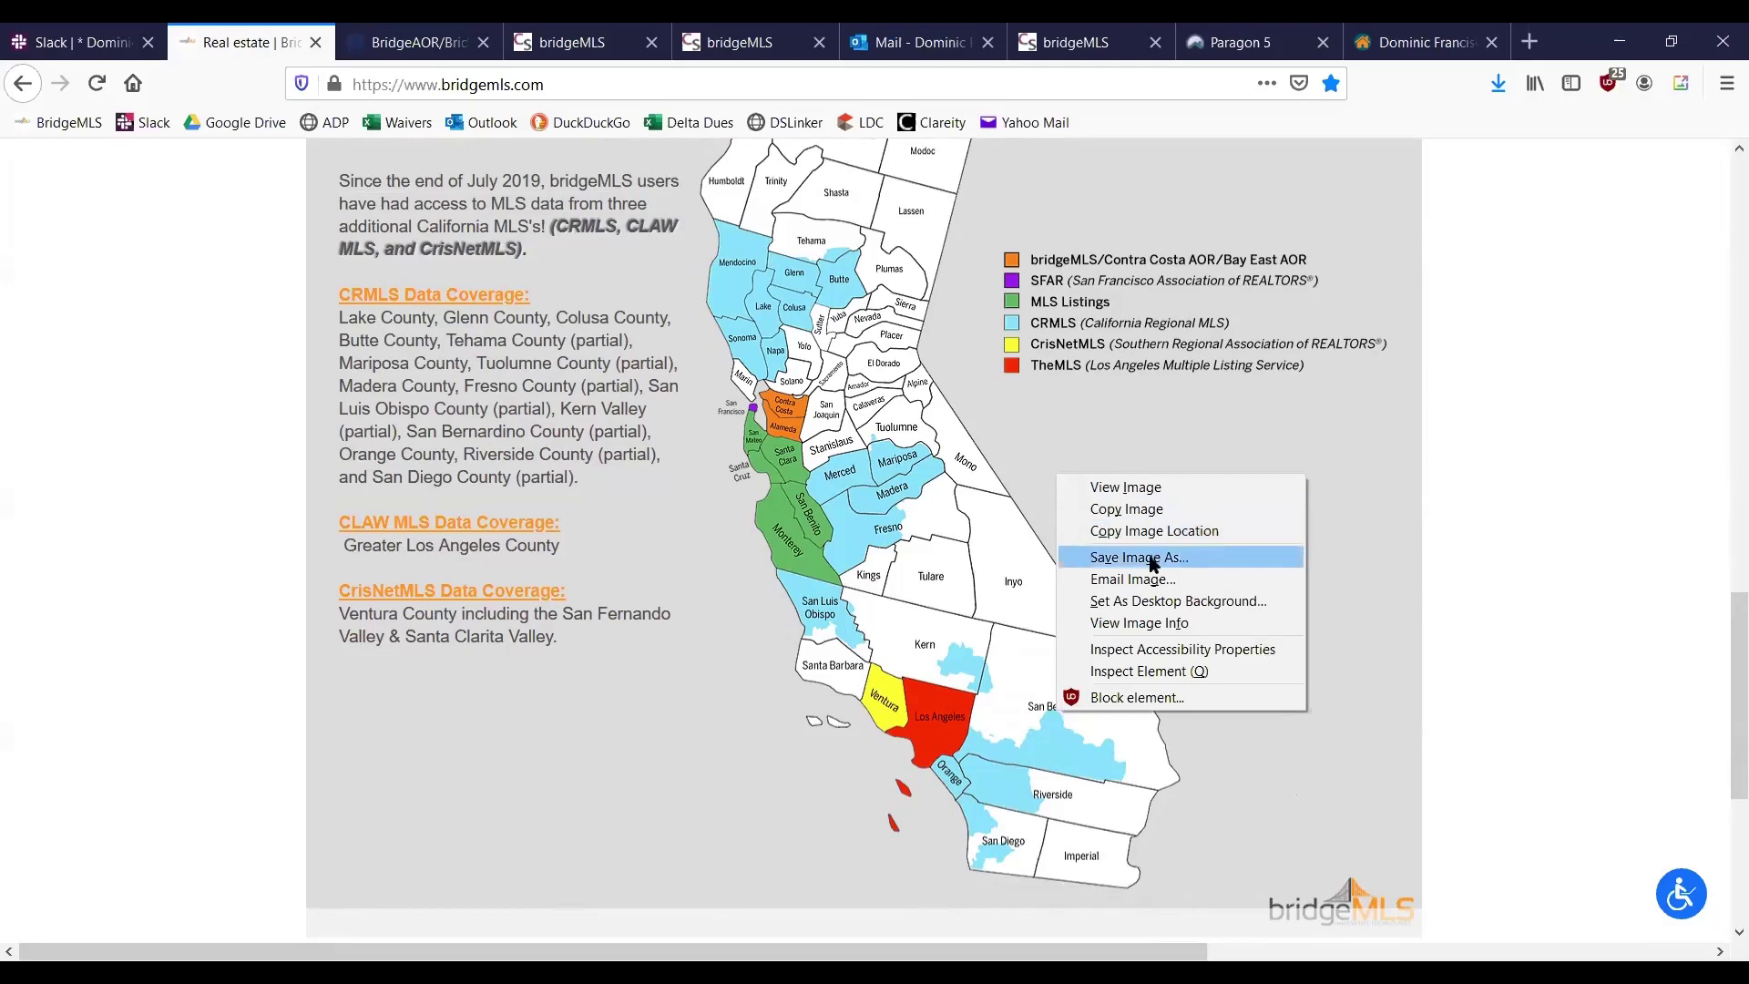
pyautogui.click(1059, 385)
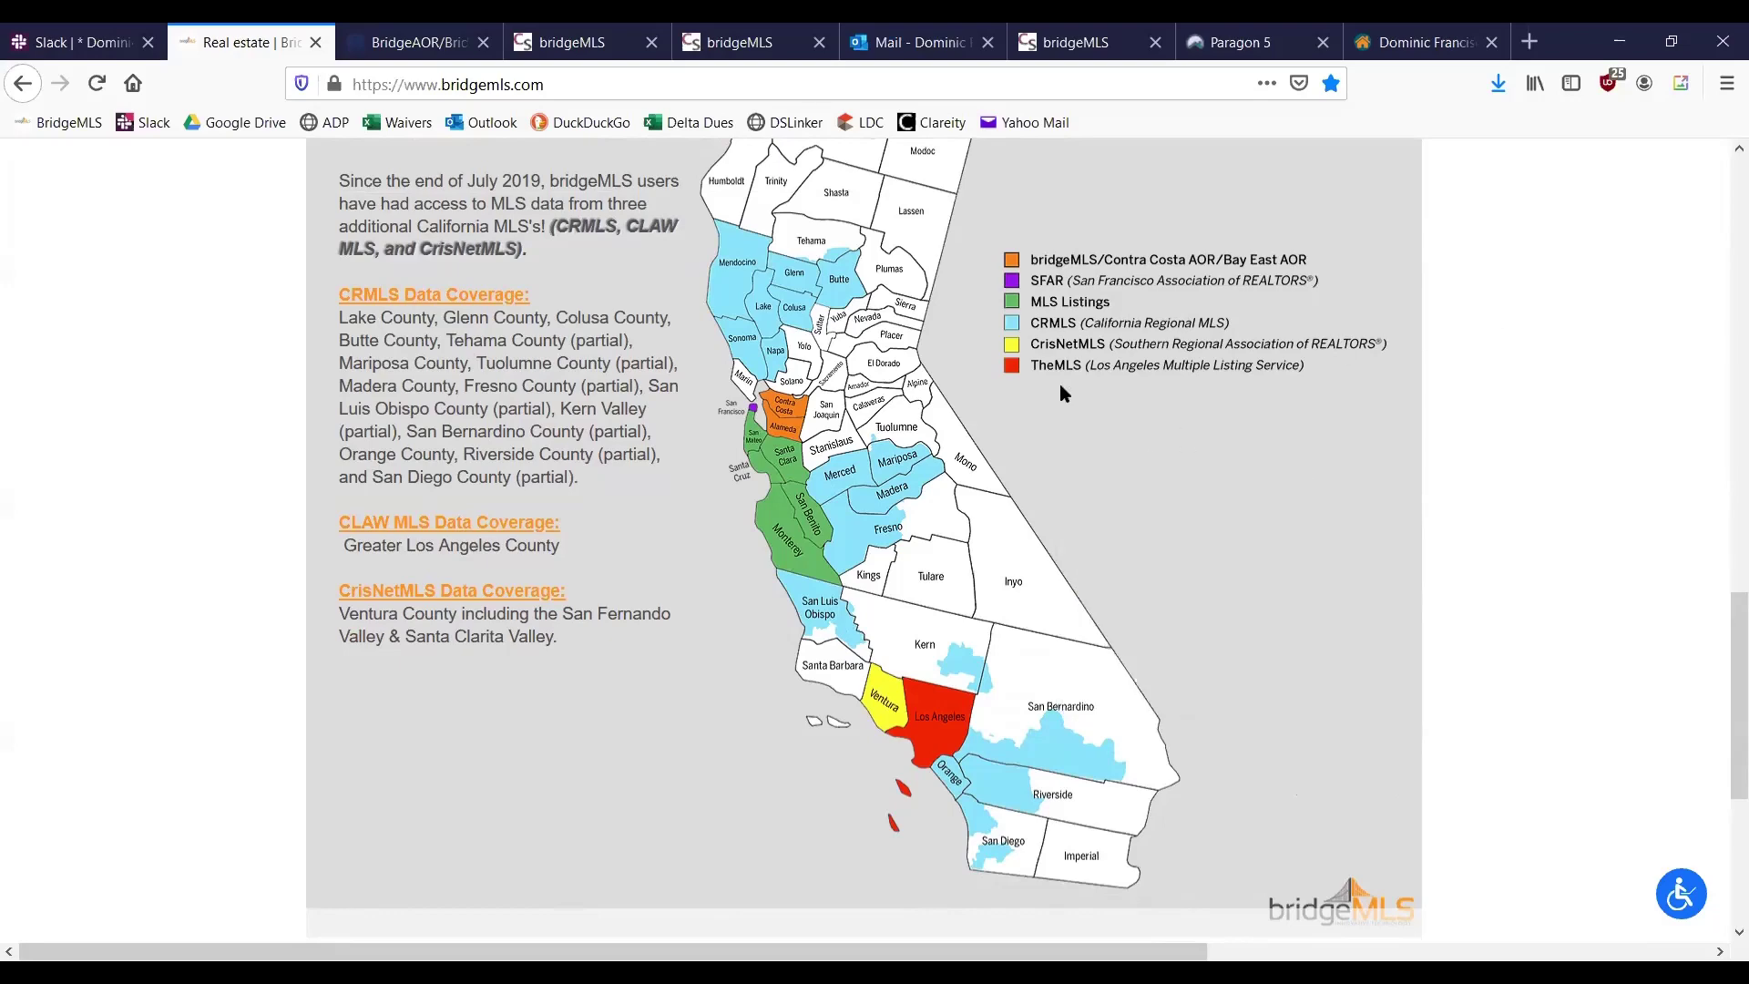
pyautogui.scroll(-3, 1059, 364)
pyautogui.scroll(3, 726, 586)
pyautogui.scroll(3, 756, 411)
pyautogui.scroll(-2, 756, 412)
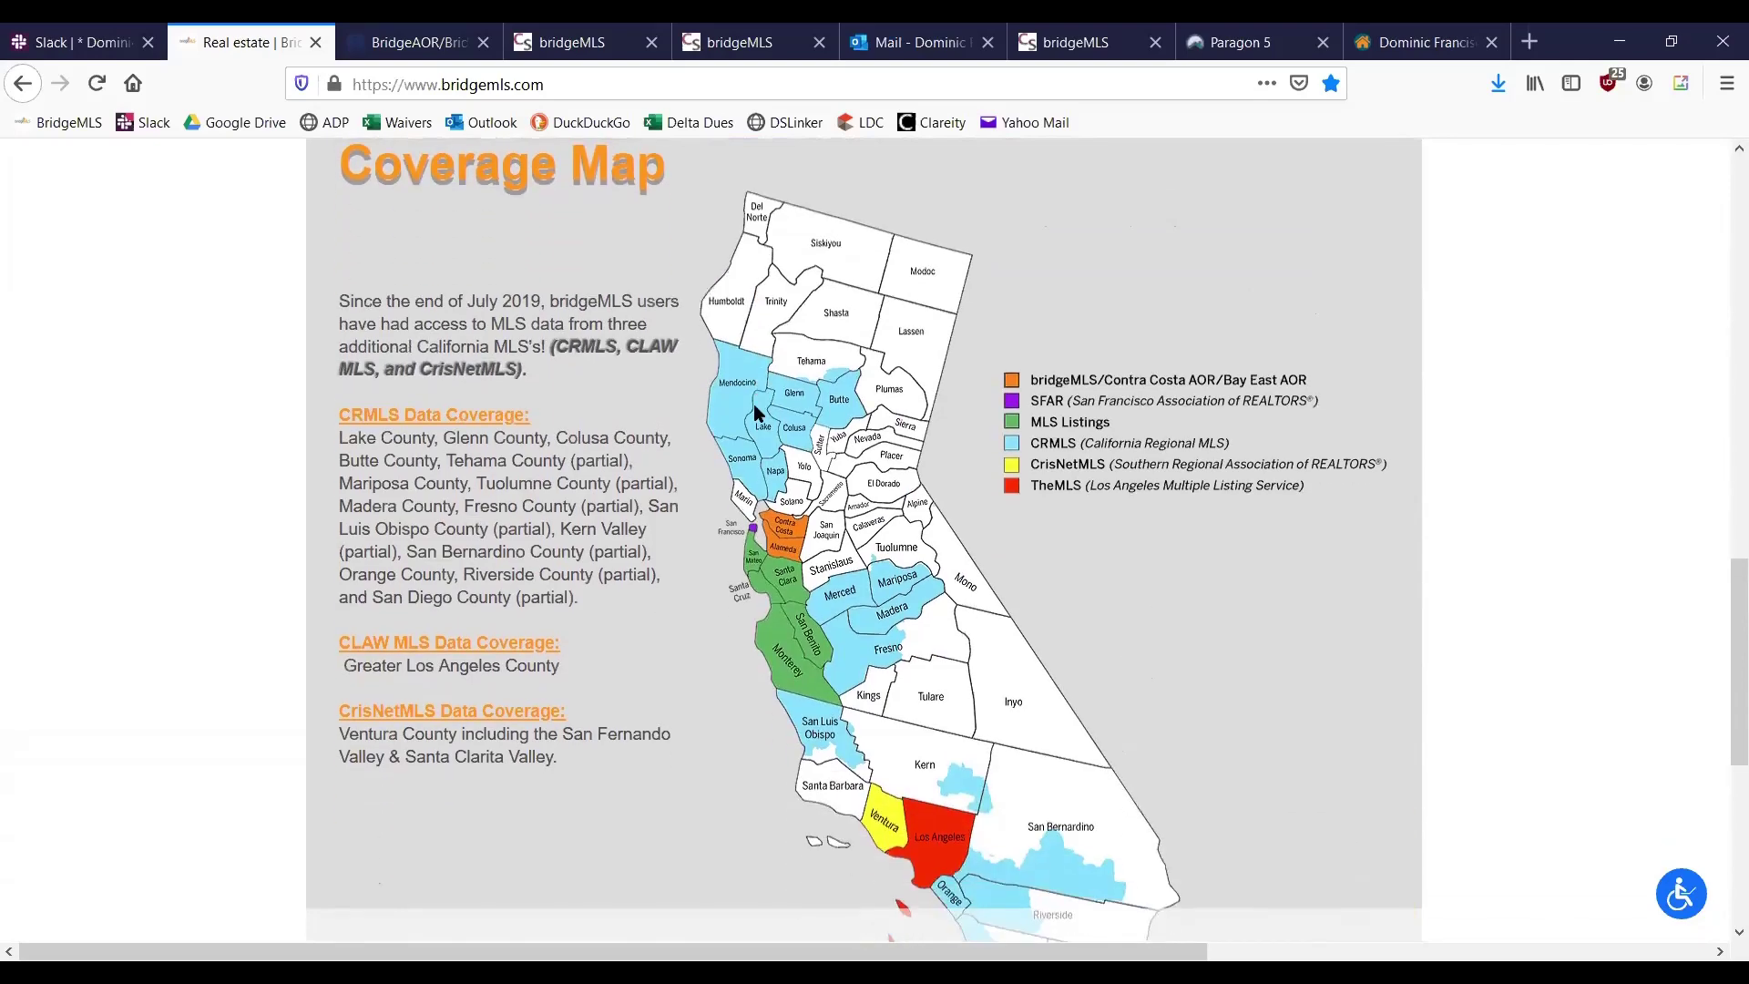
pyautogui.scroll(-6, 756, 378)
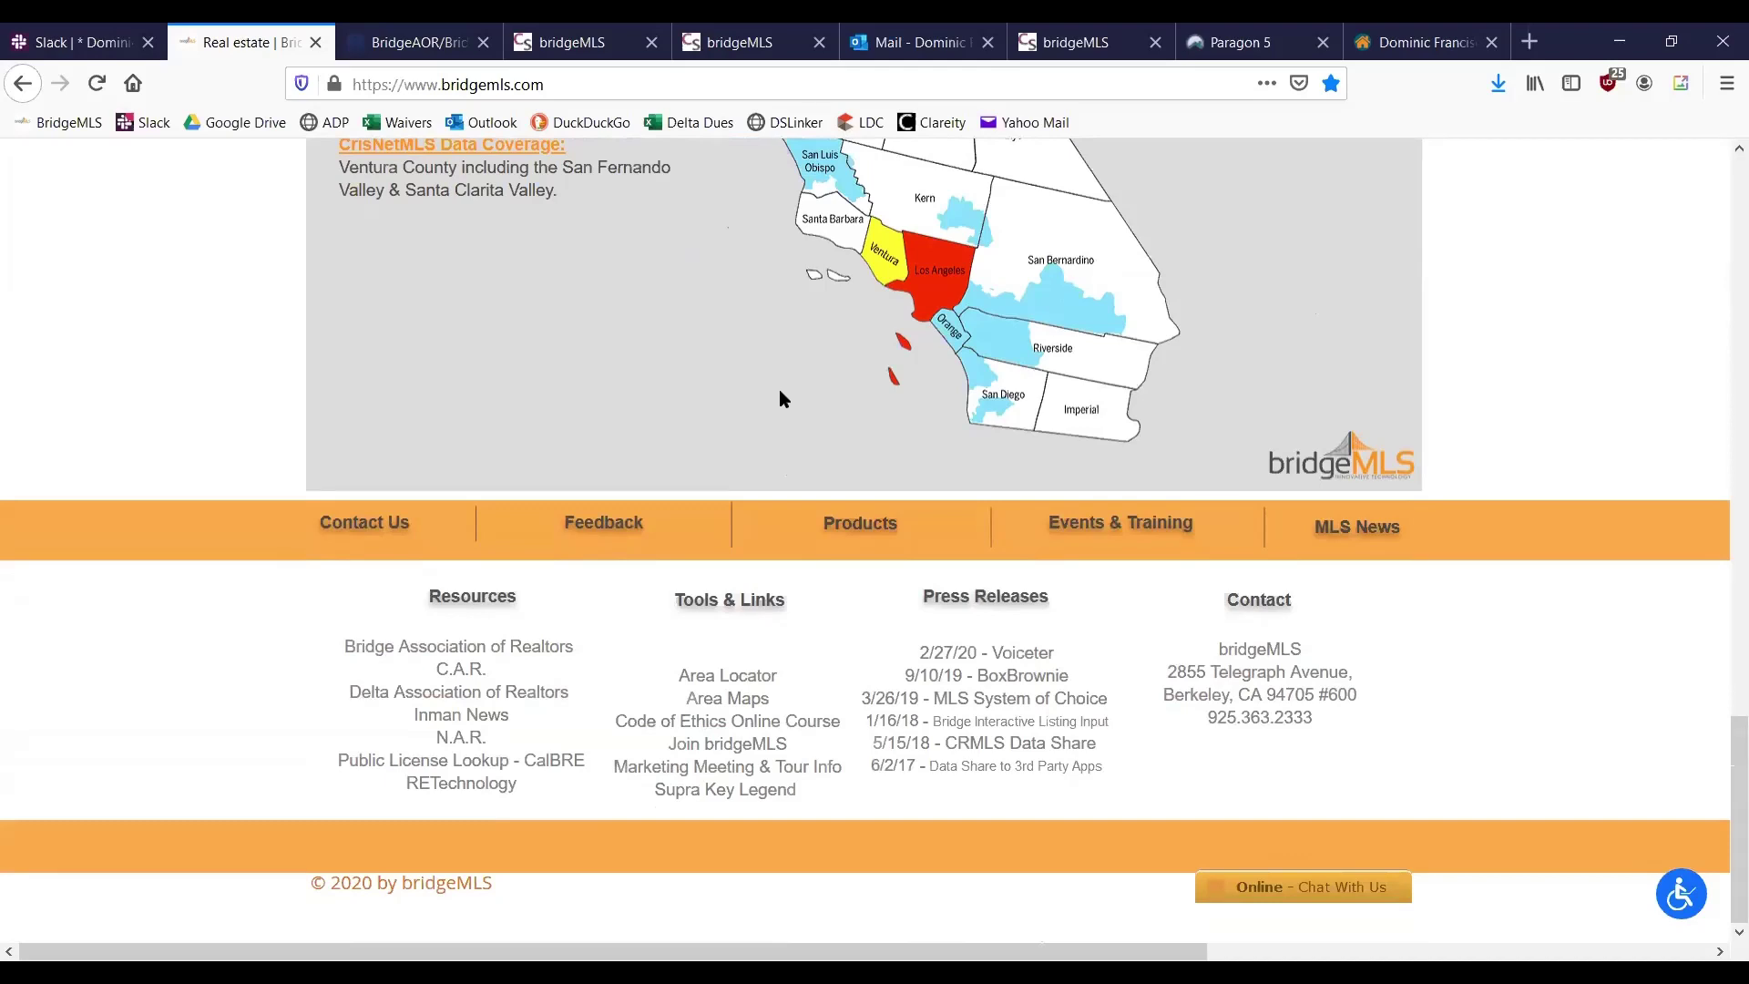
# - Open Area Maps from the footer and scroll through the Alameda, Berkeley, Oakland and West Contra Costa galleries
pyautogui.click(749, 705)
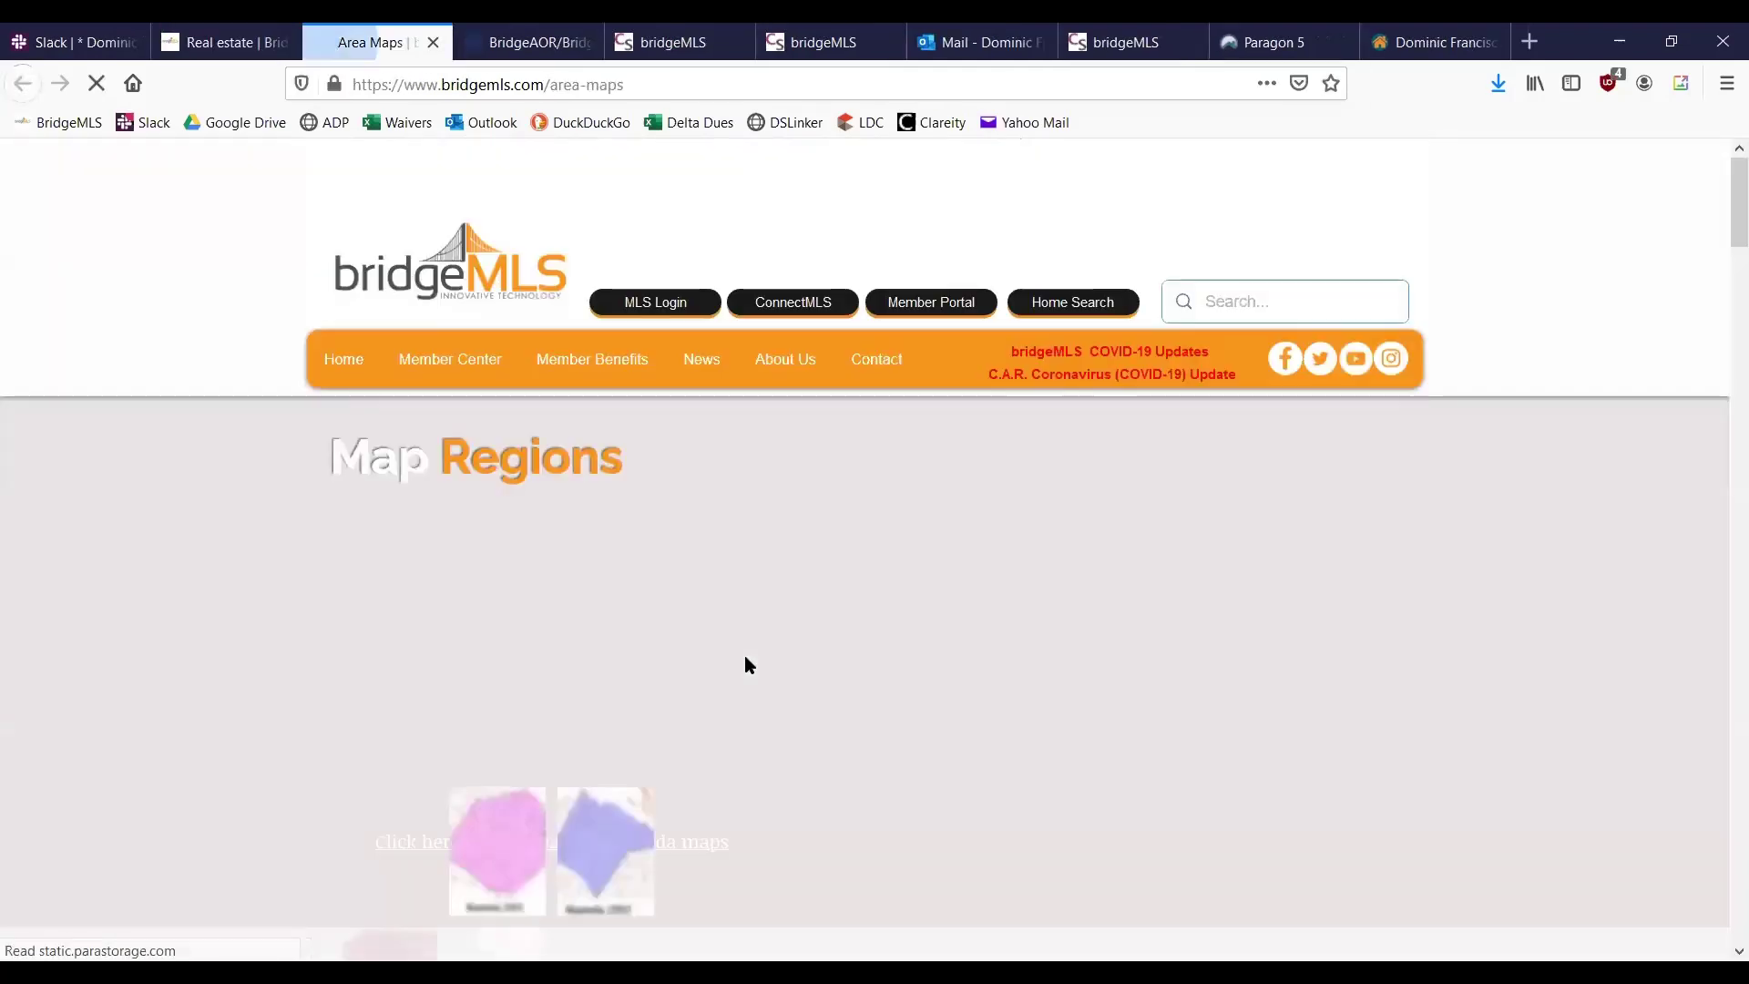
pyautogui.scroll(-5, 745, 656)
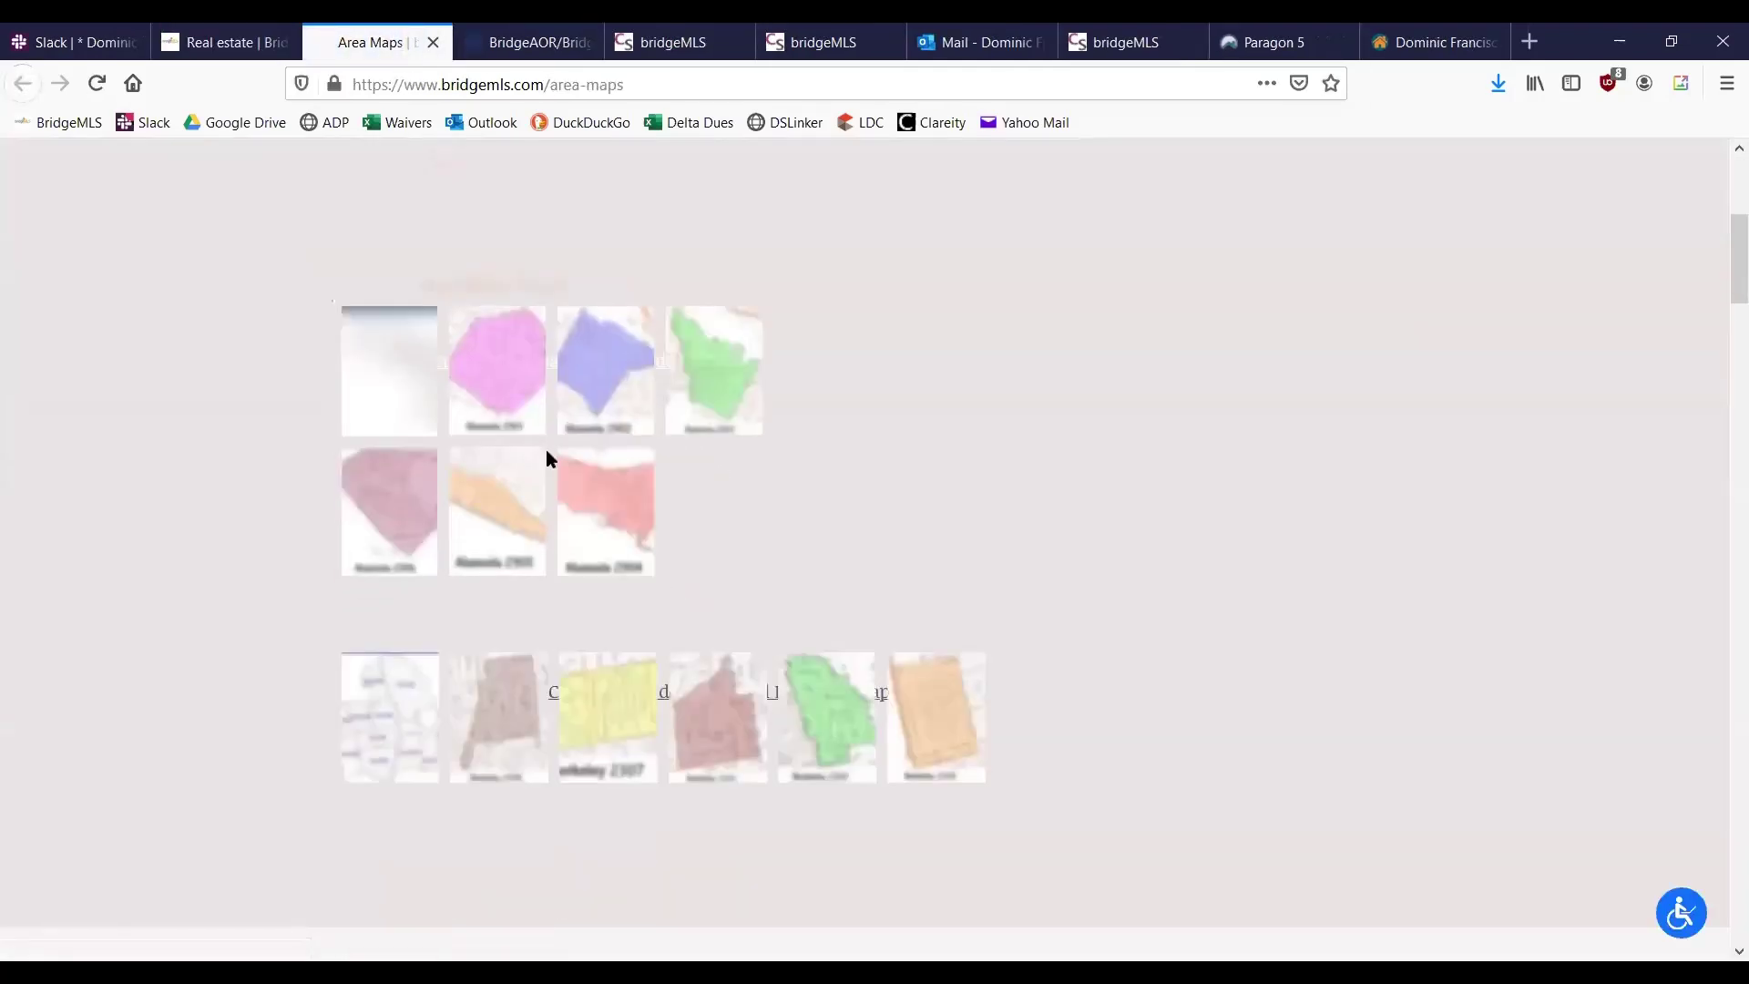
pyautogui.scroll(-3, 915, 354)
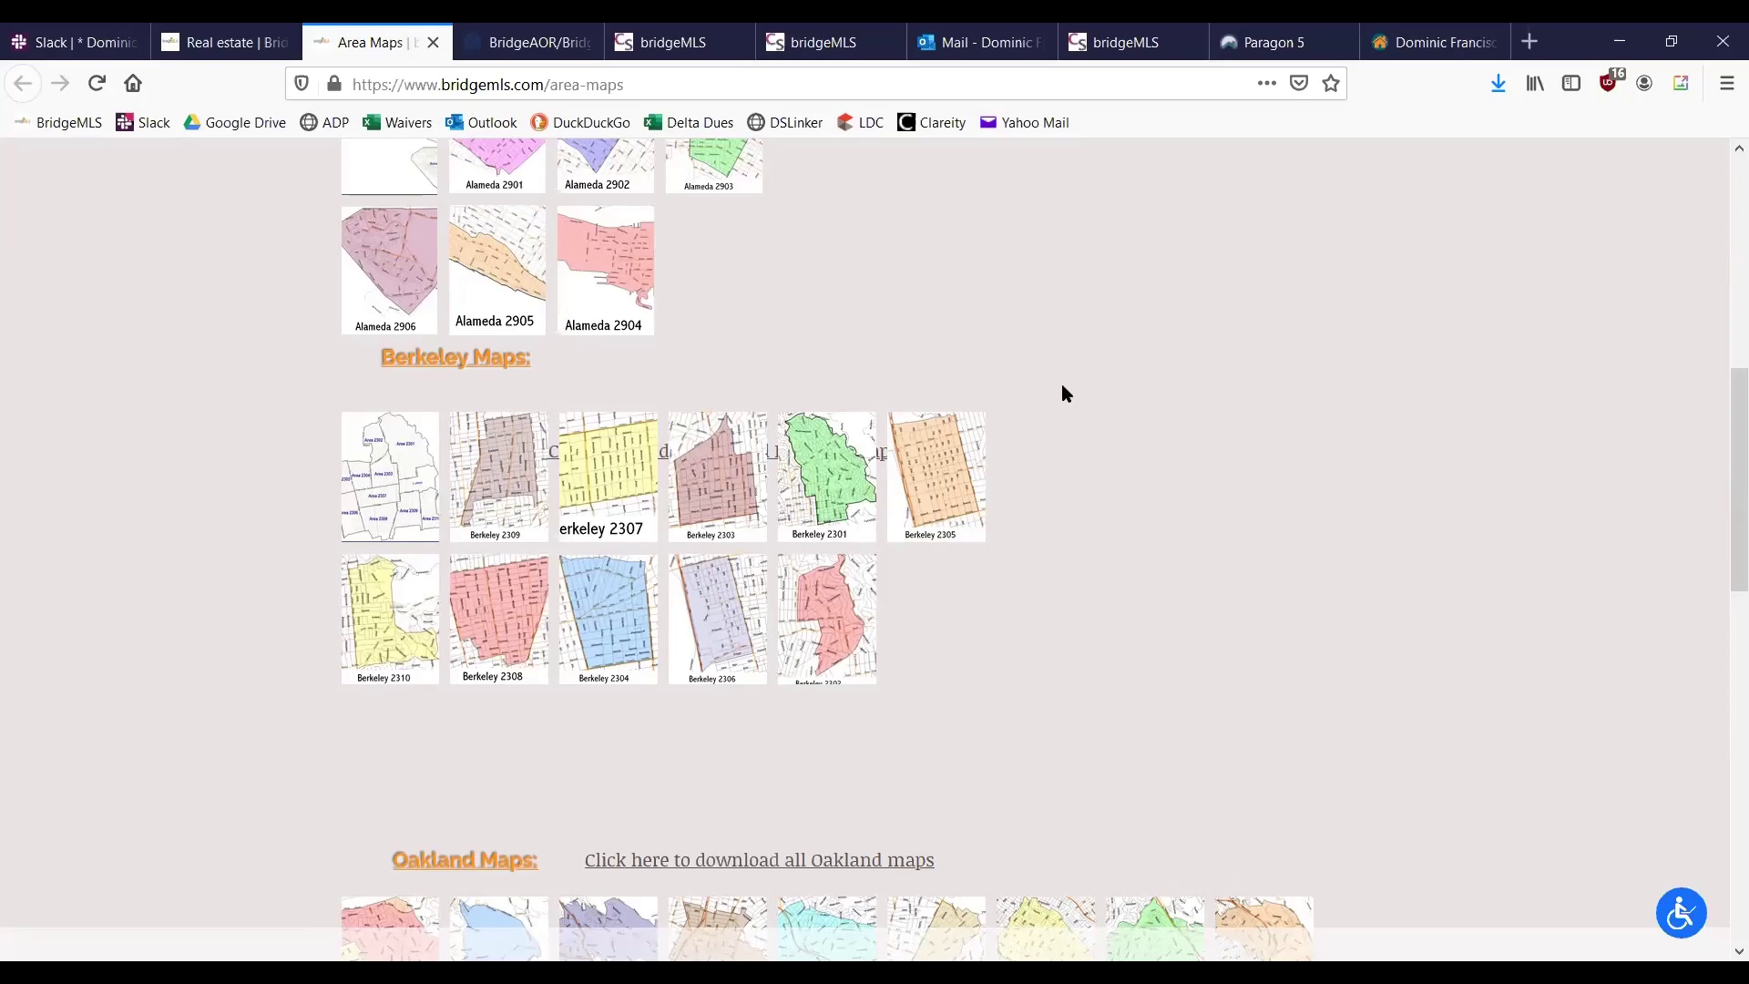
pyautogui.scroll(5, 1062, 386)
pyautogui.scroll(-4, 1057, 388)
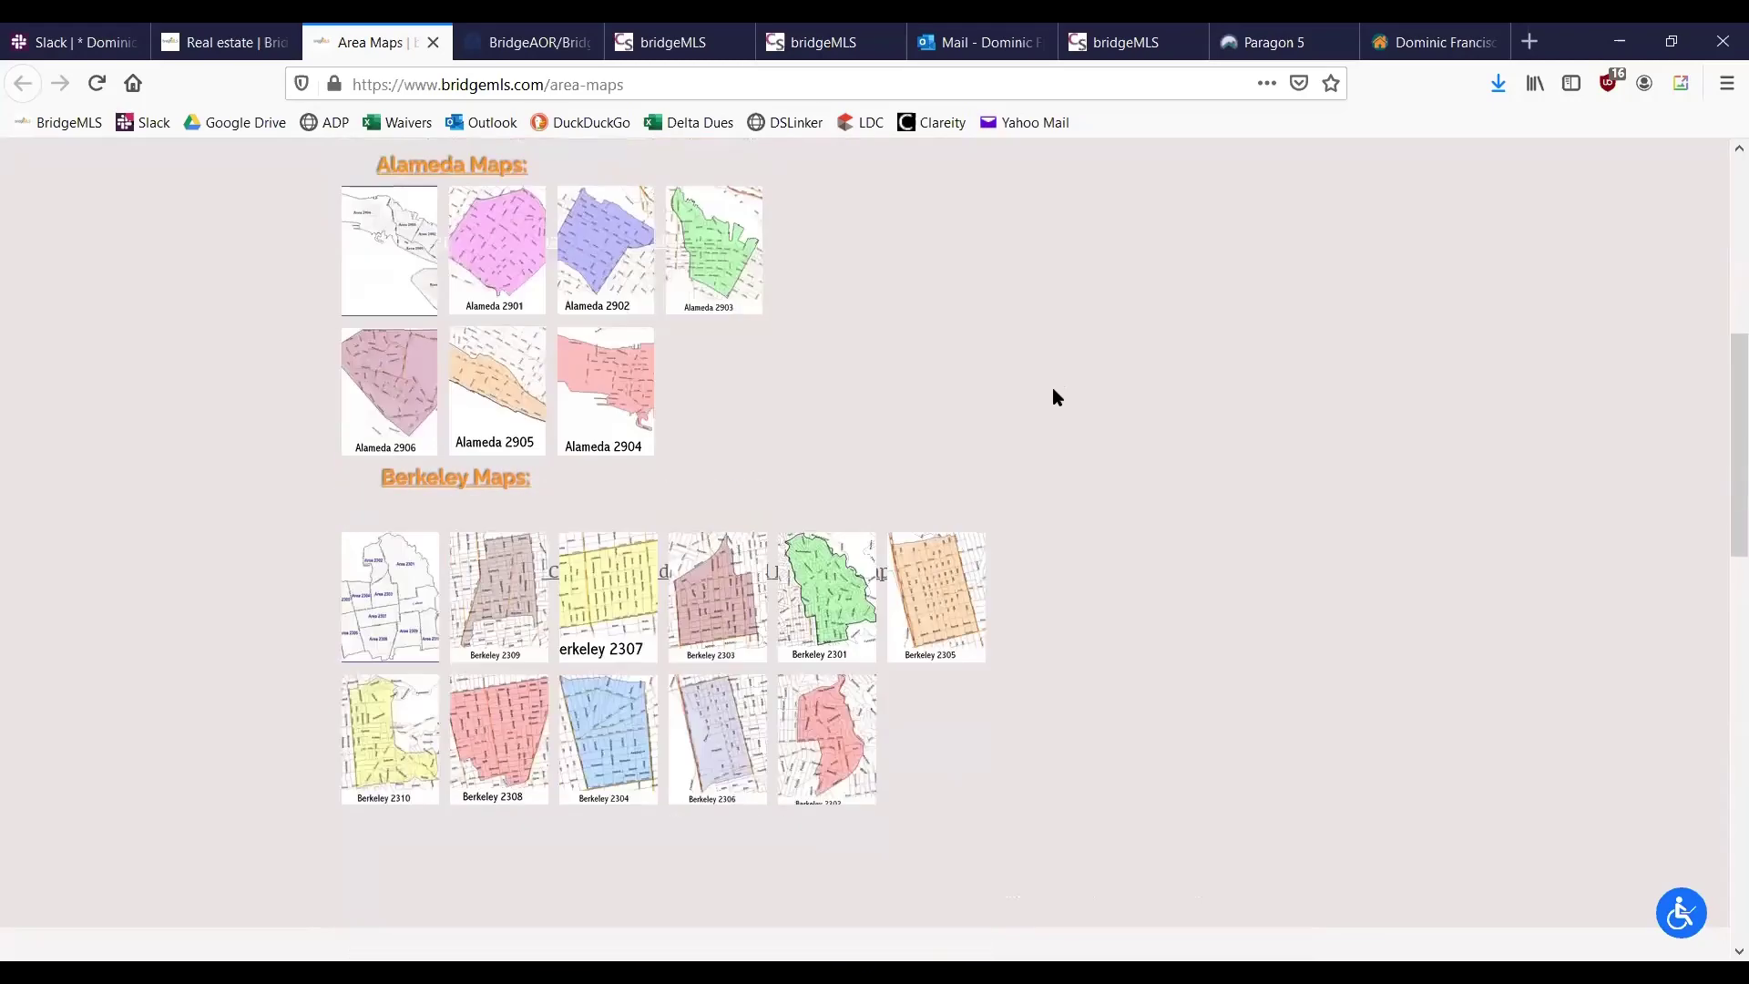
pyautogui.scroll(-6, 878, 419)
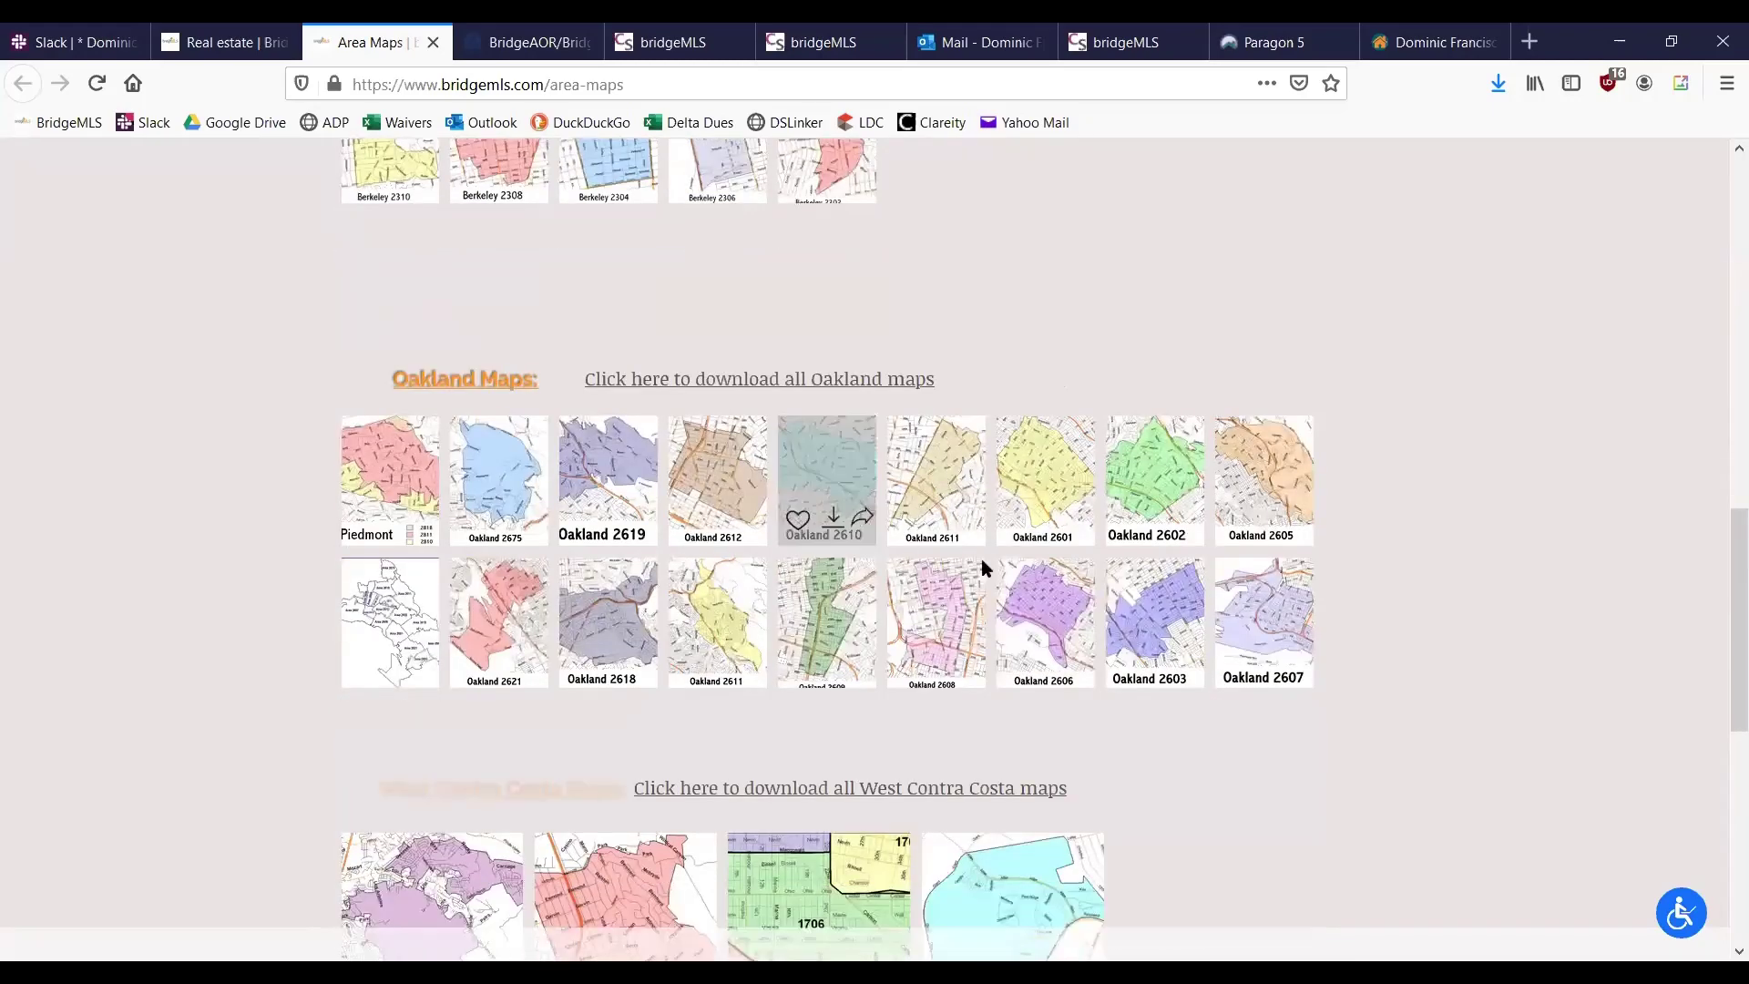
pyautogui.scroll(-6, 1062, 594)
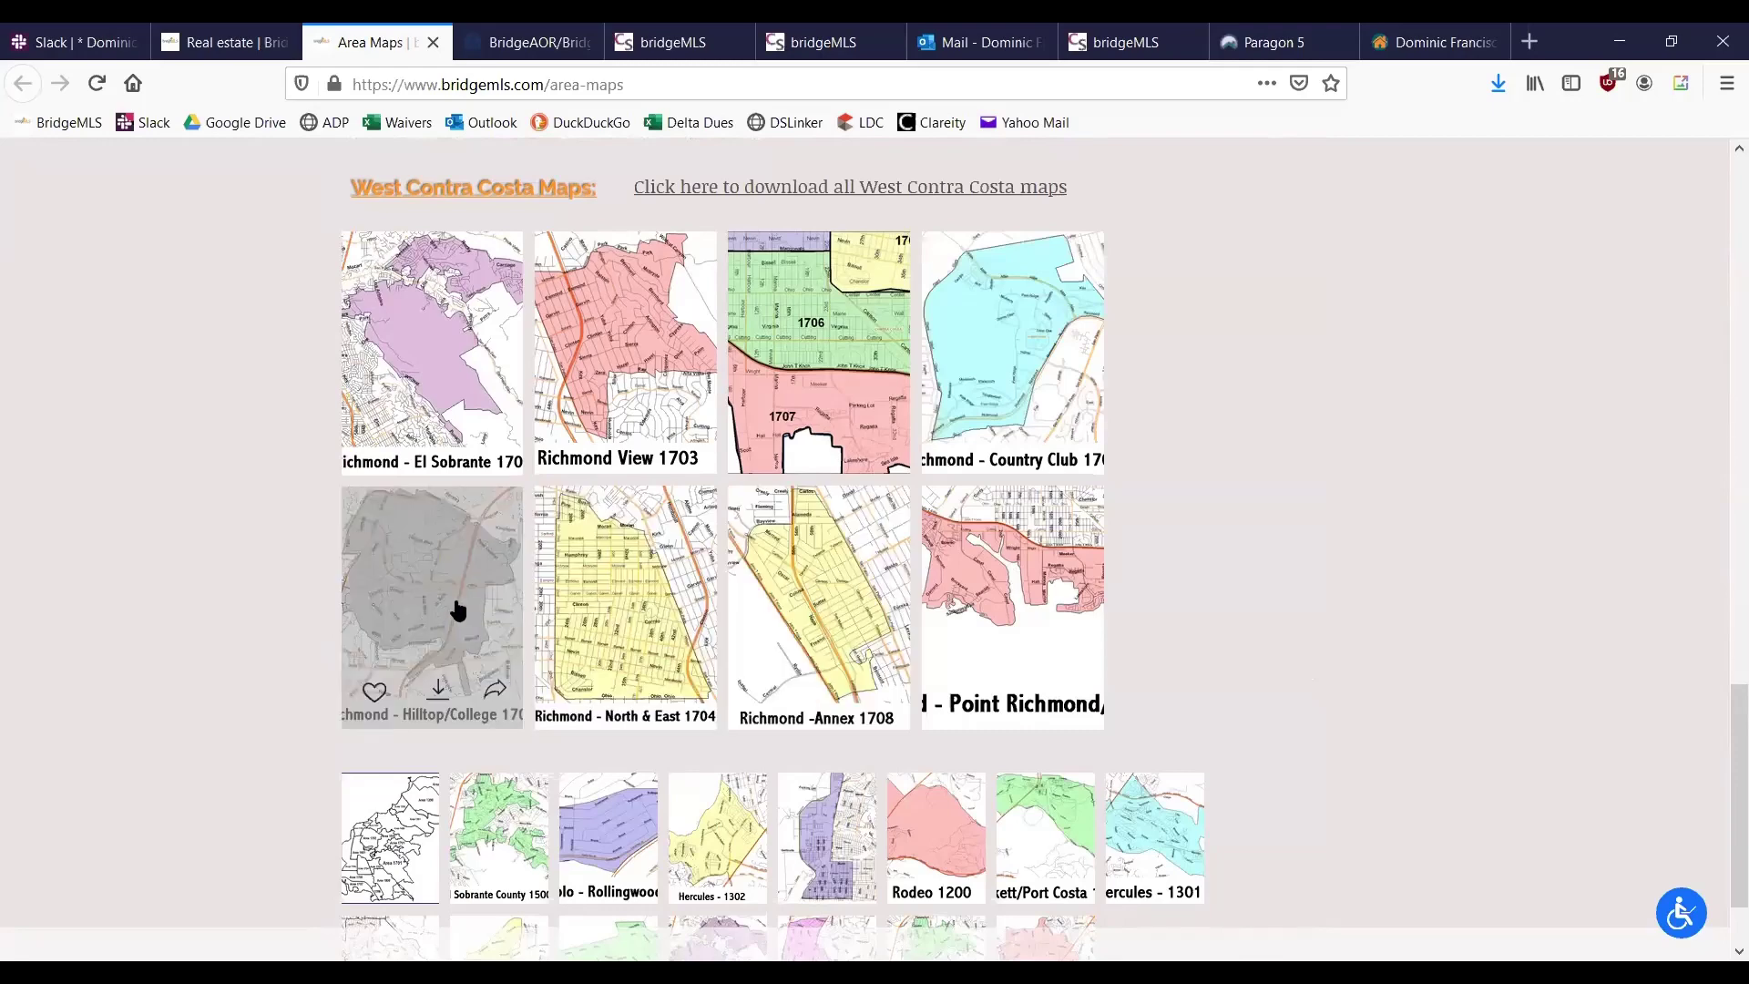
pyautogui.rightClick(237, 644)
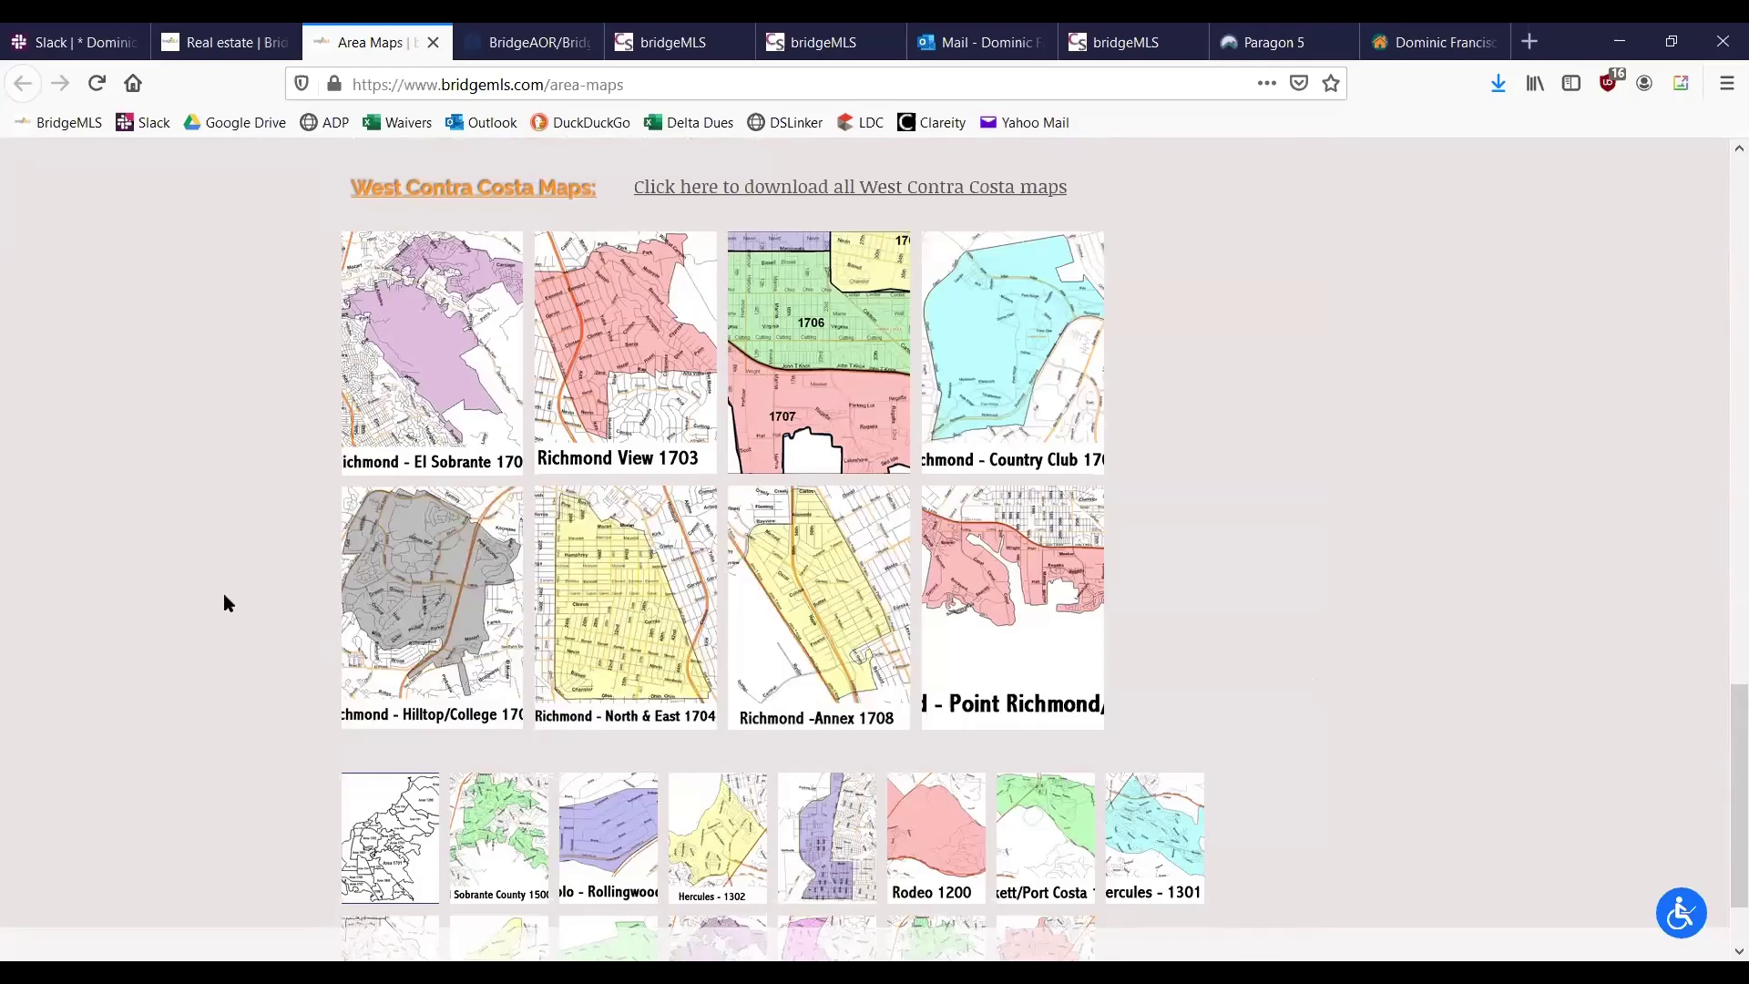
pyautogui.click(225, 325)
pyautogui.scroll(-2, 1126, 592)
pyautogui.scroll(2, 638, 709)
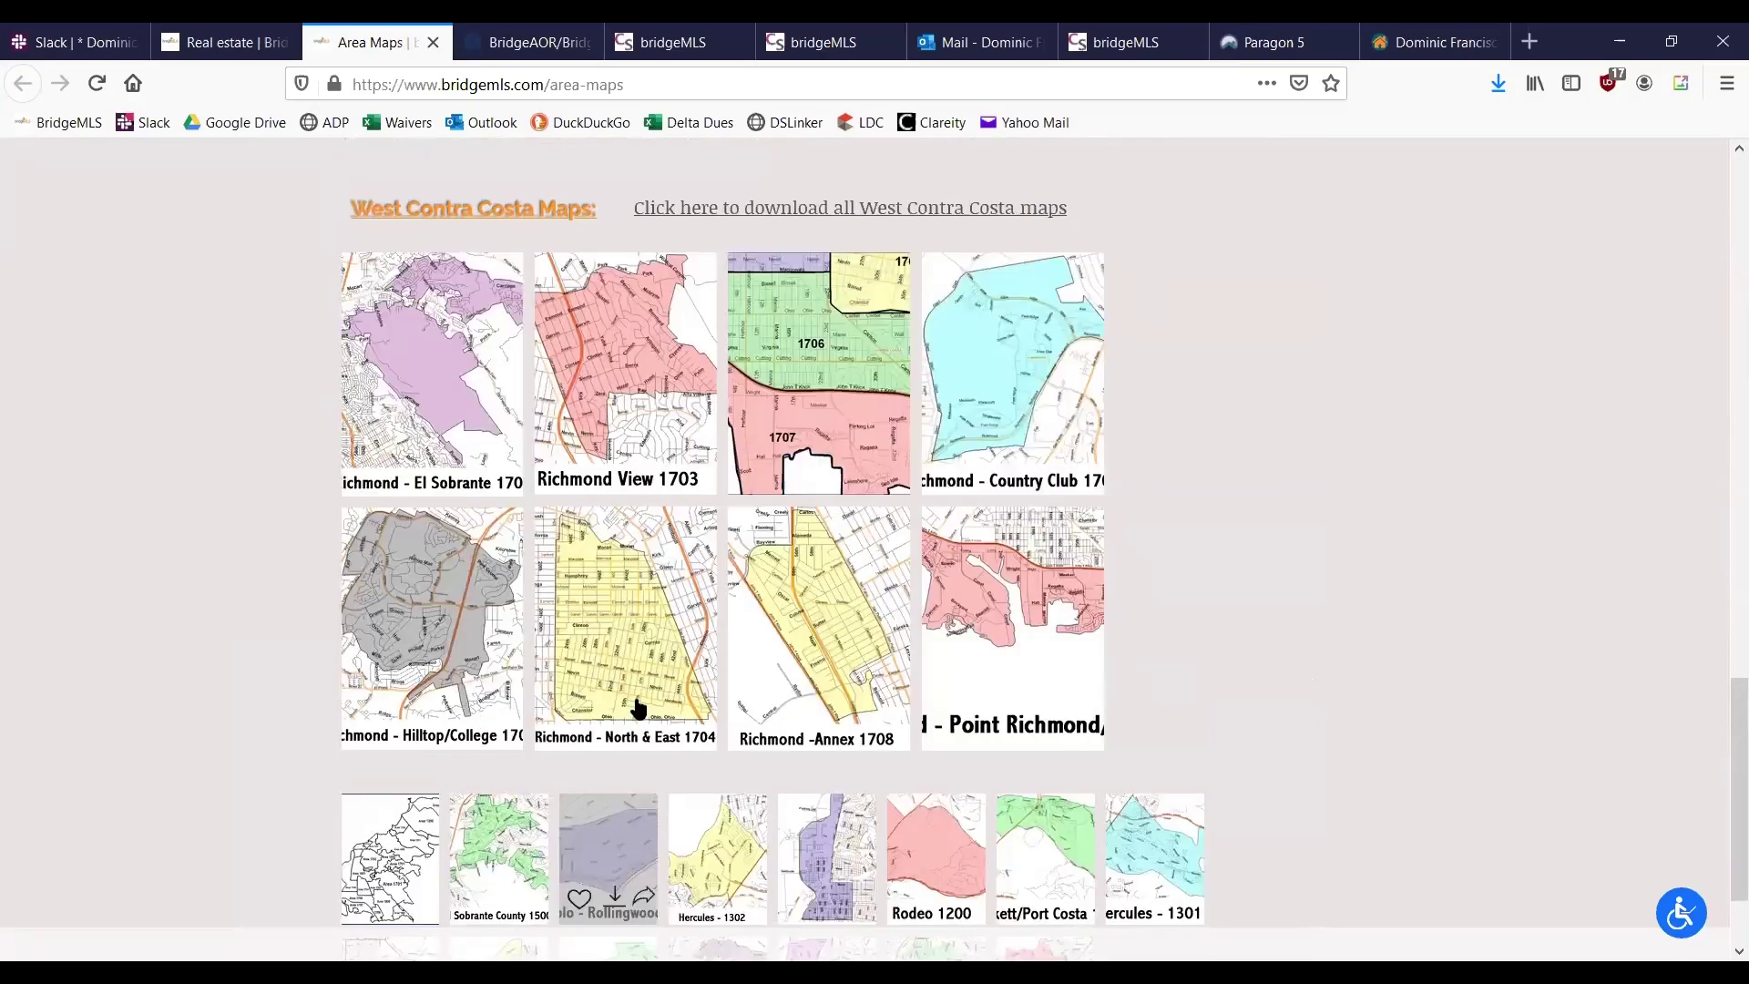
pyautogui.scroll(12, 637, 708)
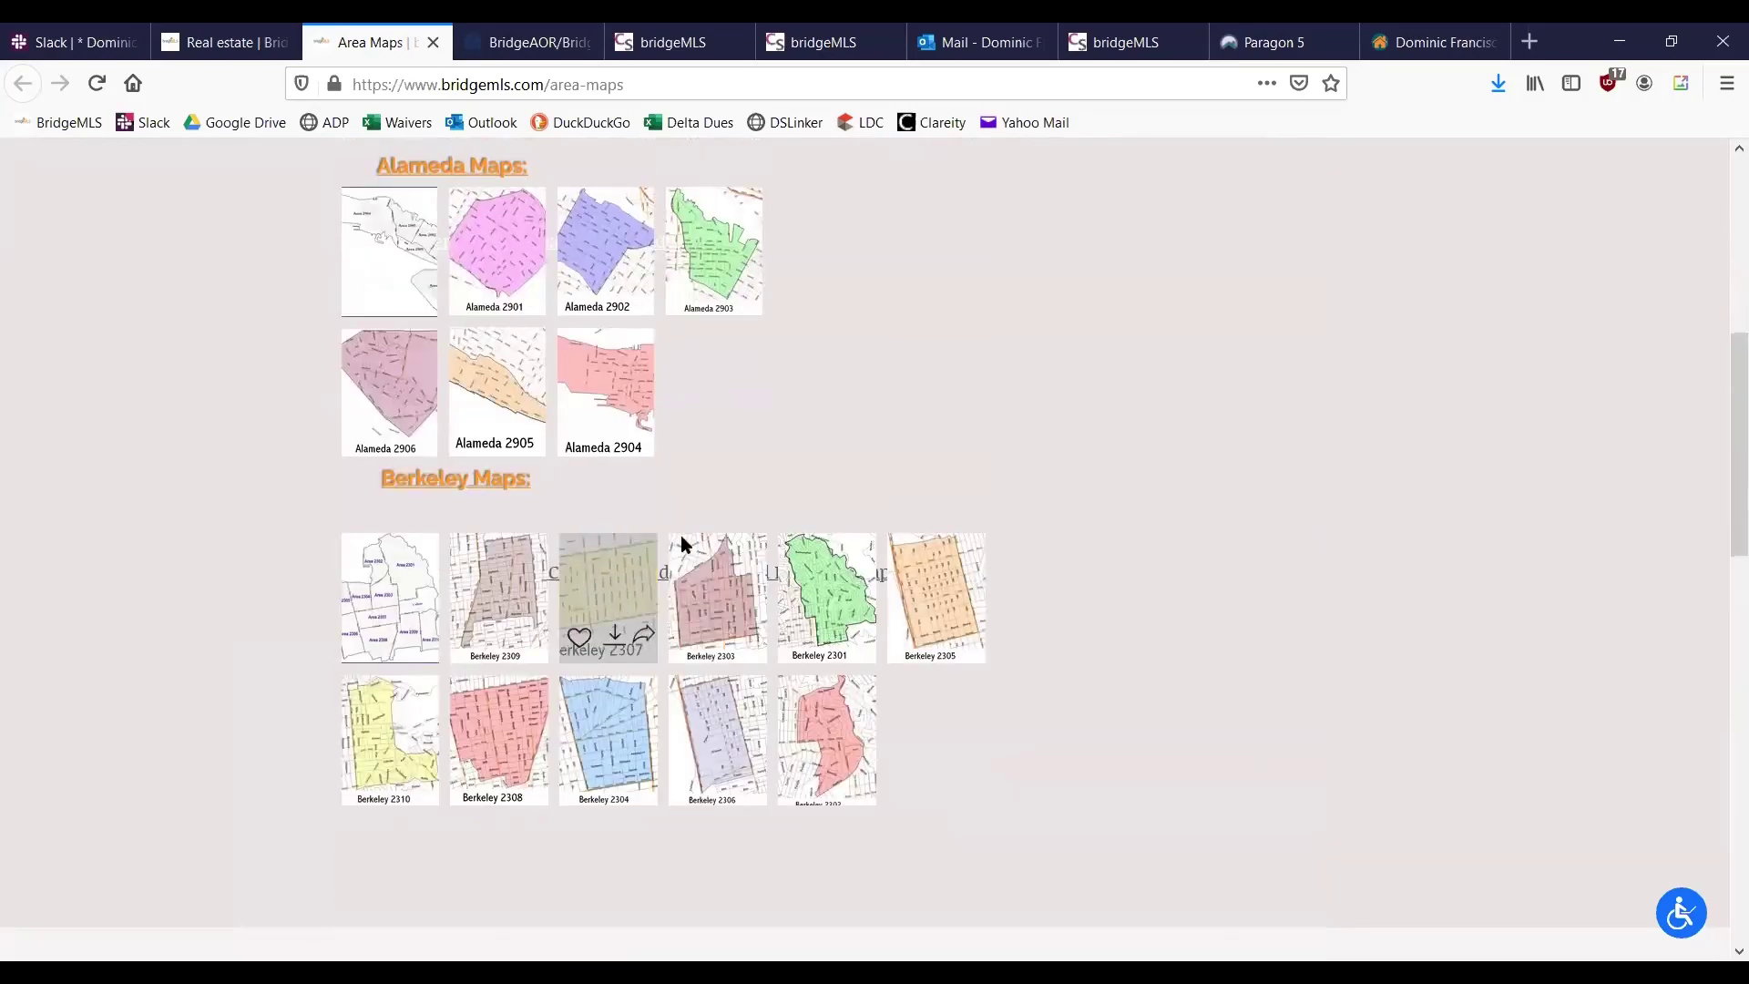
# - Enlarge the Berkeley 2307 map, arrow through to 2305, then close the lightbox
pyautogui.click(609, 592)
pyautogui.press('Right')
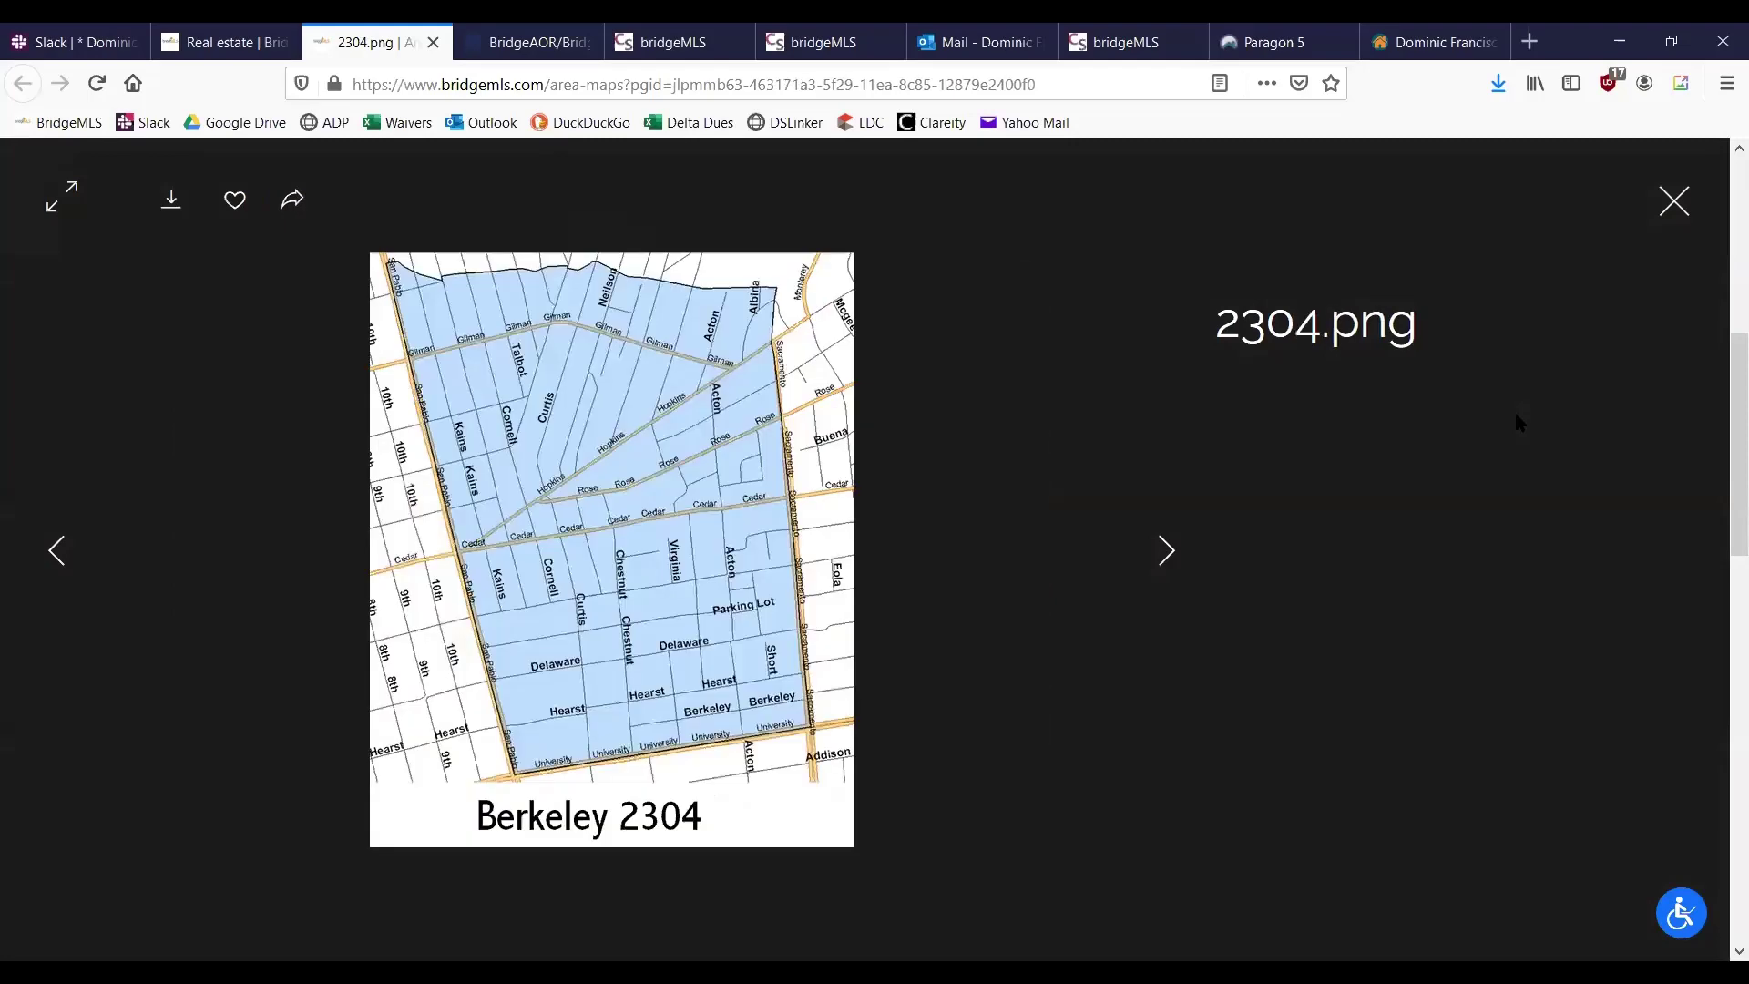
pyautogui.press('Right')
pyautogui.press('Right')
pyautogui.press('Right')
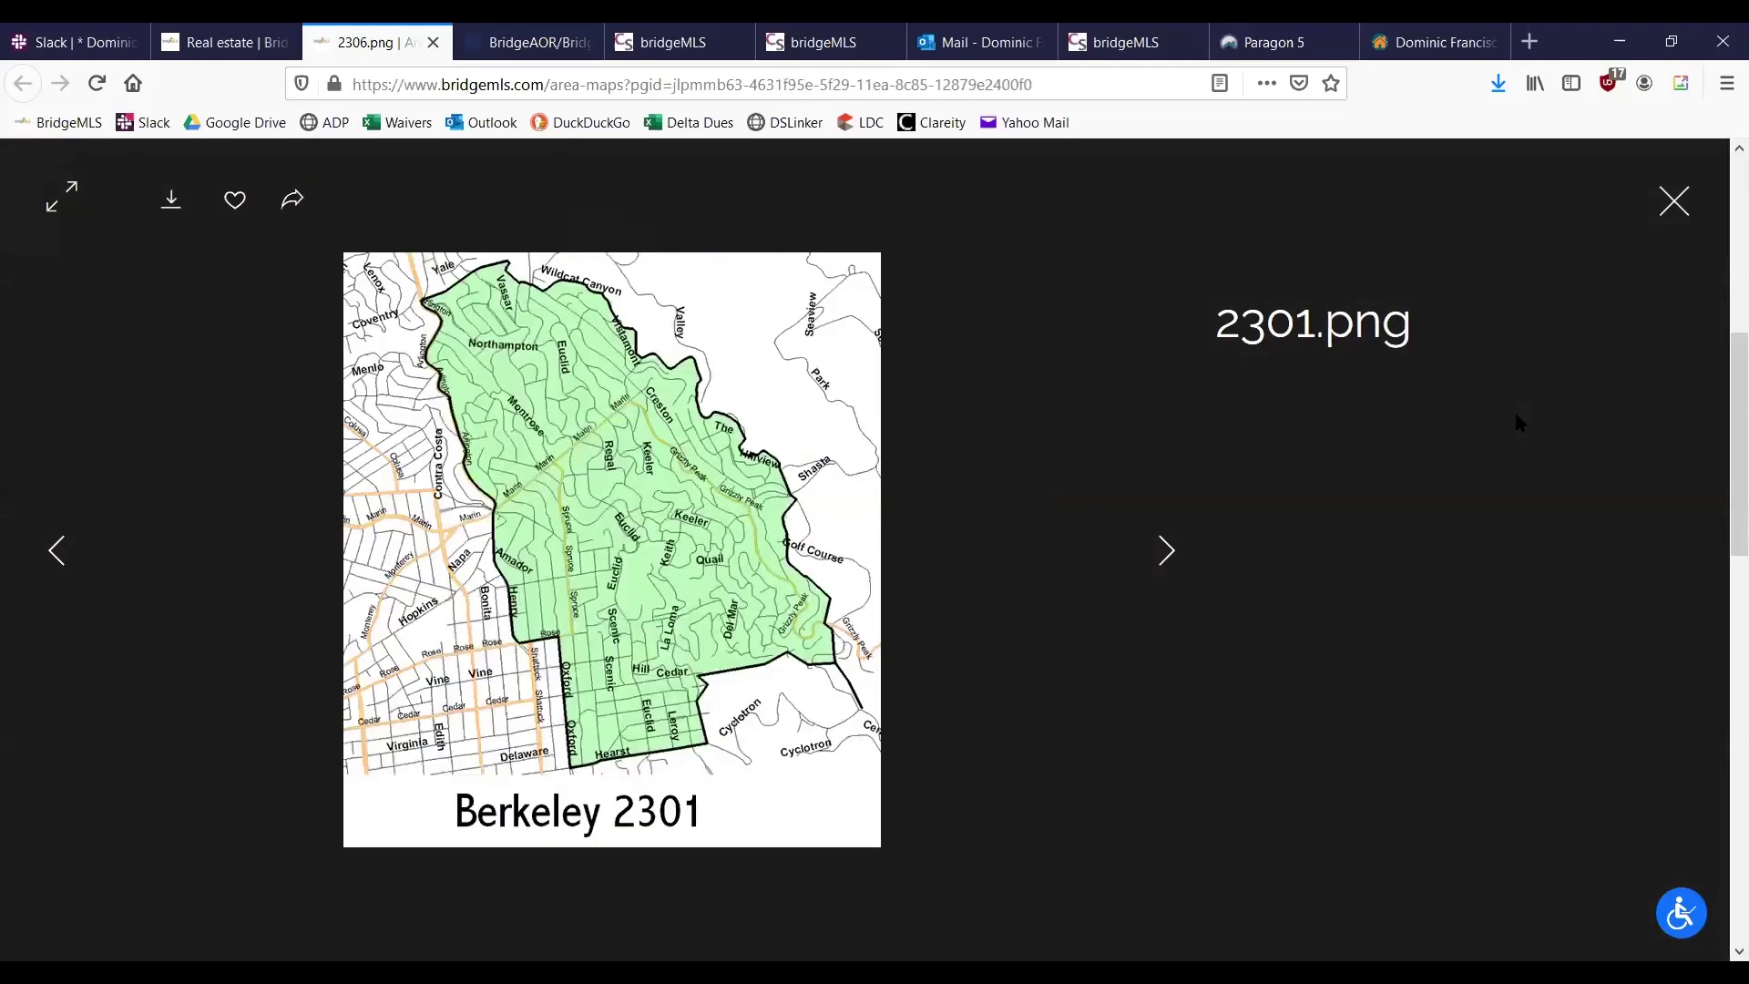
pyautogui.press('Right')
pyautogui.press('Right')
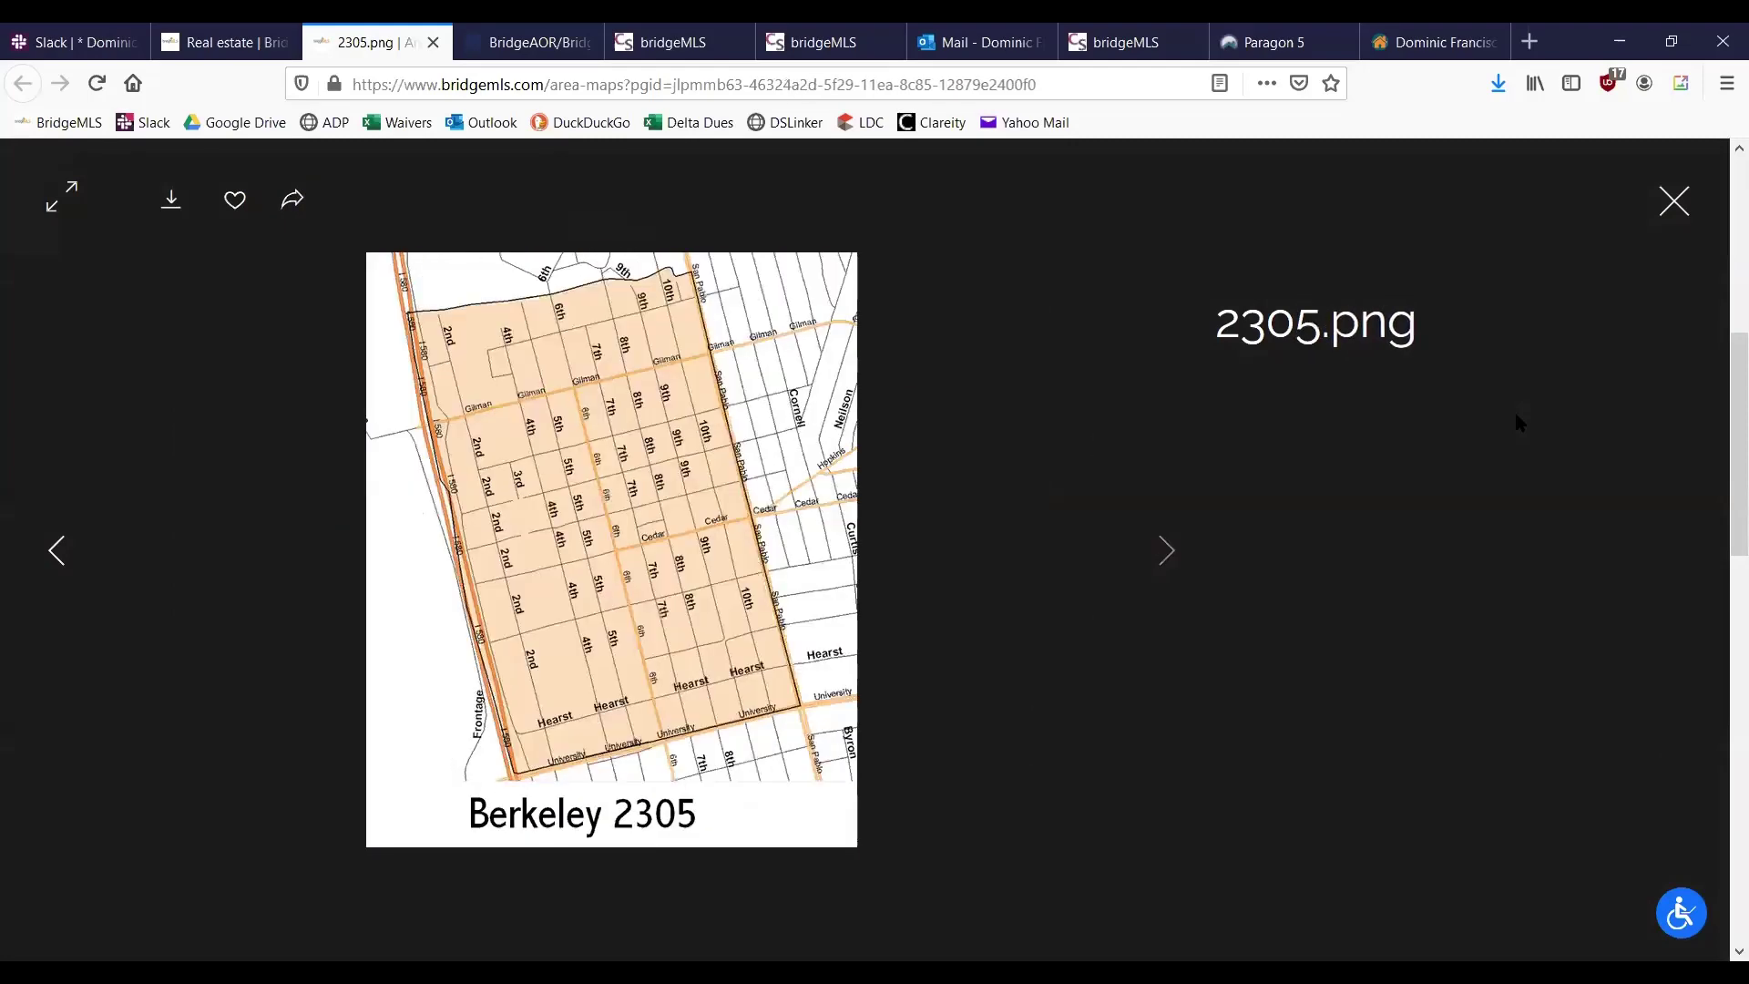
pyautogui.click(1675, 202)
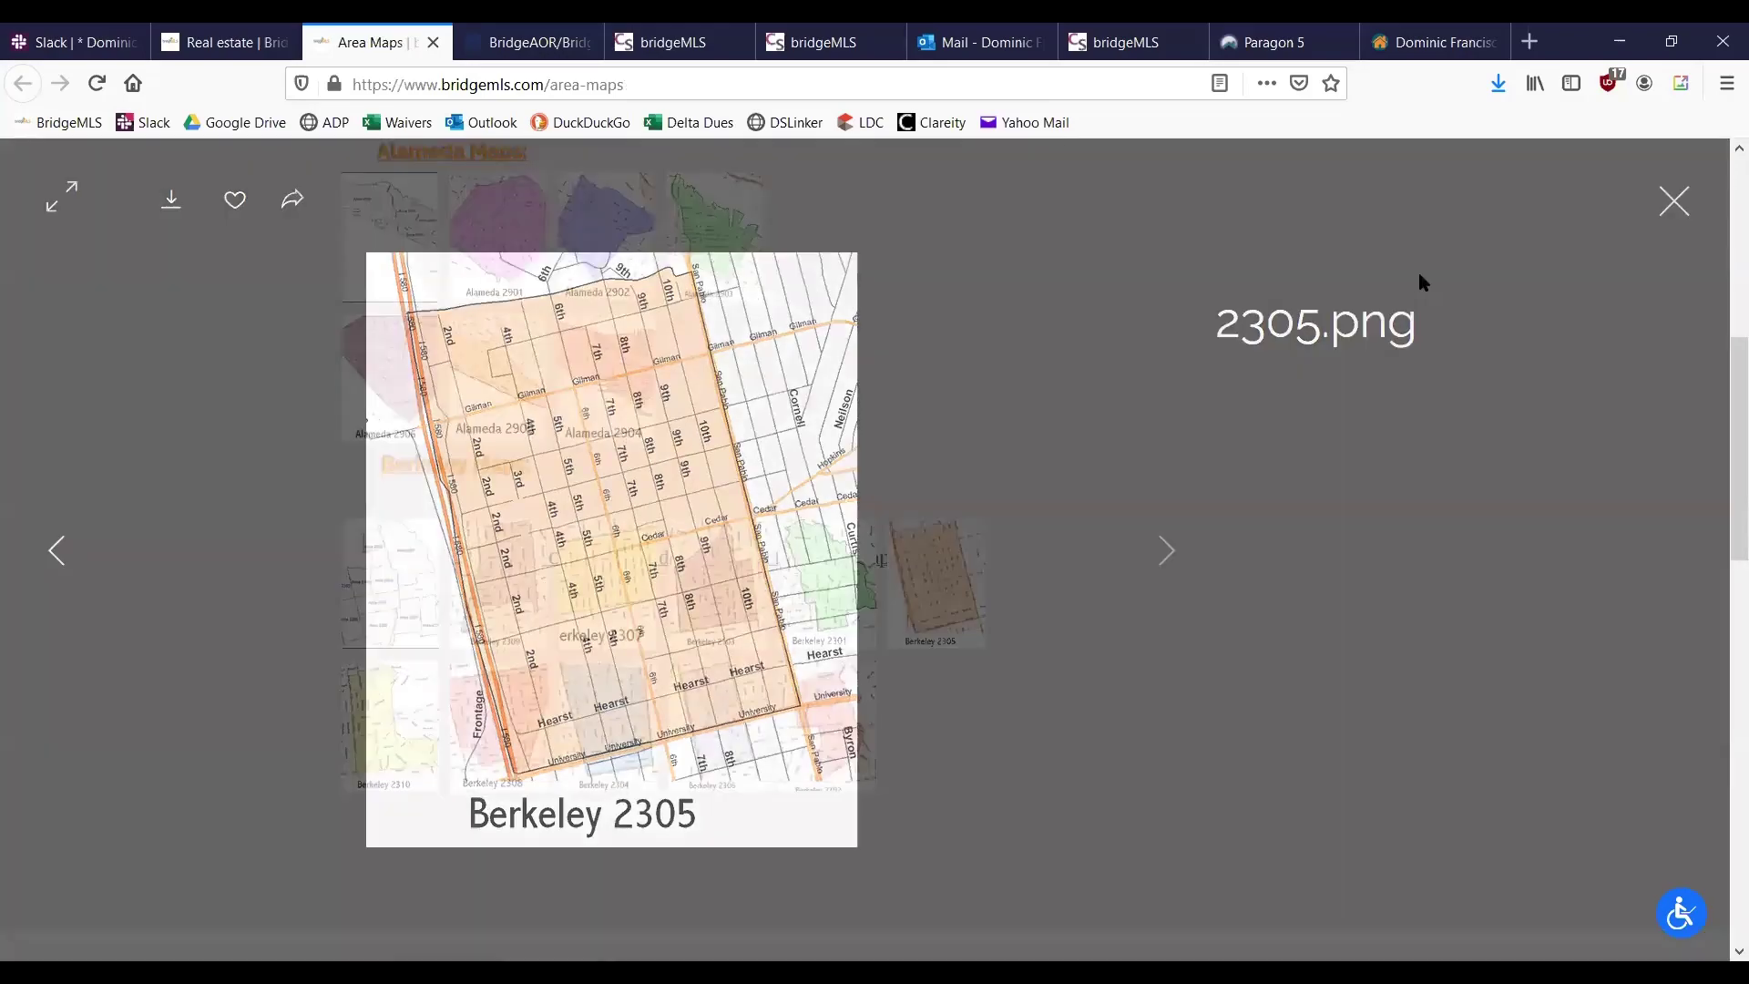
# - Open Richmond View 1703, step on to Richmond Annex 1708, close it and scroll back up
pyautogui.scroll(-15, 1133, 356)
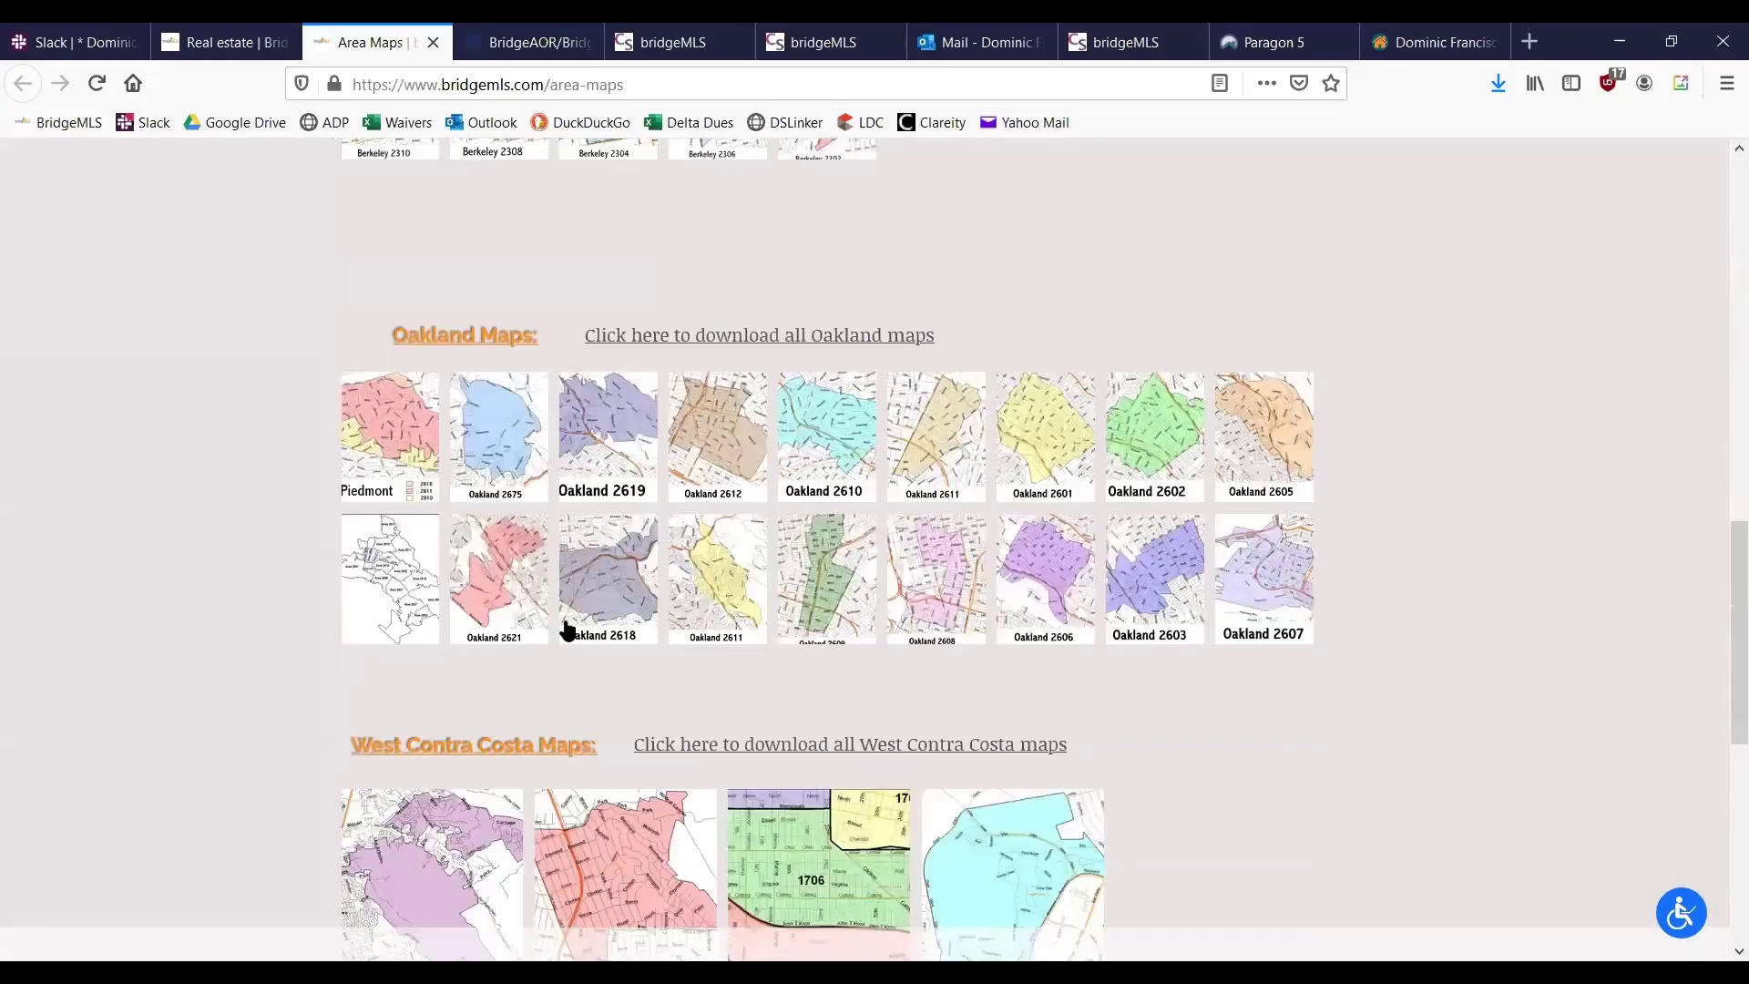
pyautogui.press('Return')
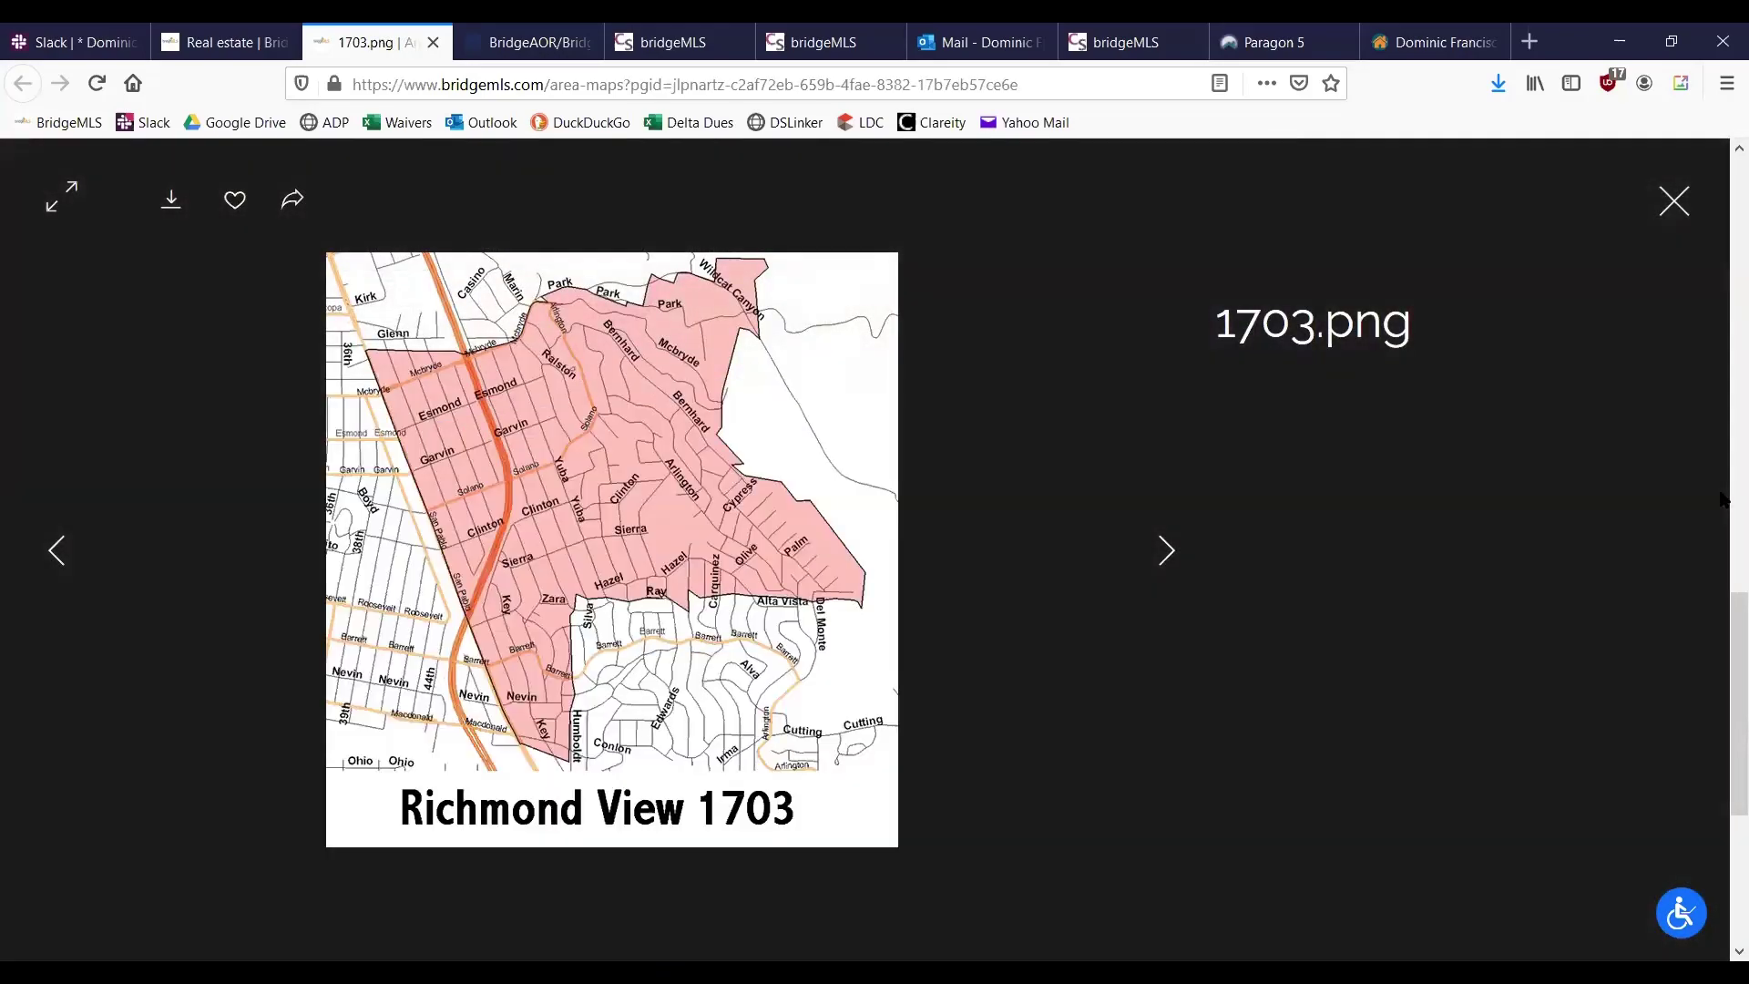
pyautogui.press('Right')
pyautogui.press('Right')
pyautogui.press('Right')
pyautogui.press('Right')
pyautogui.press('Right')
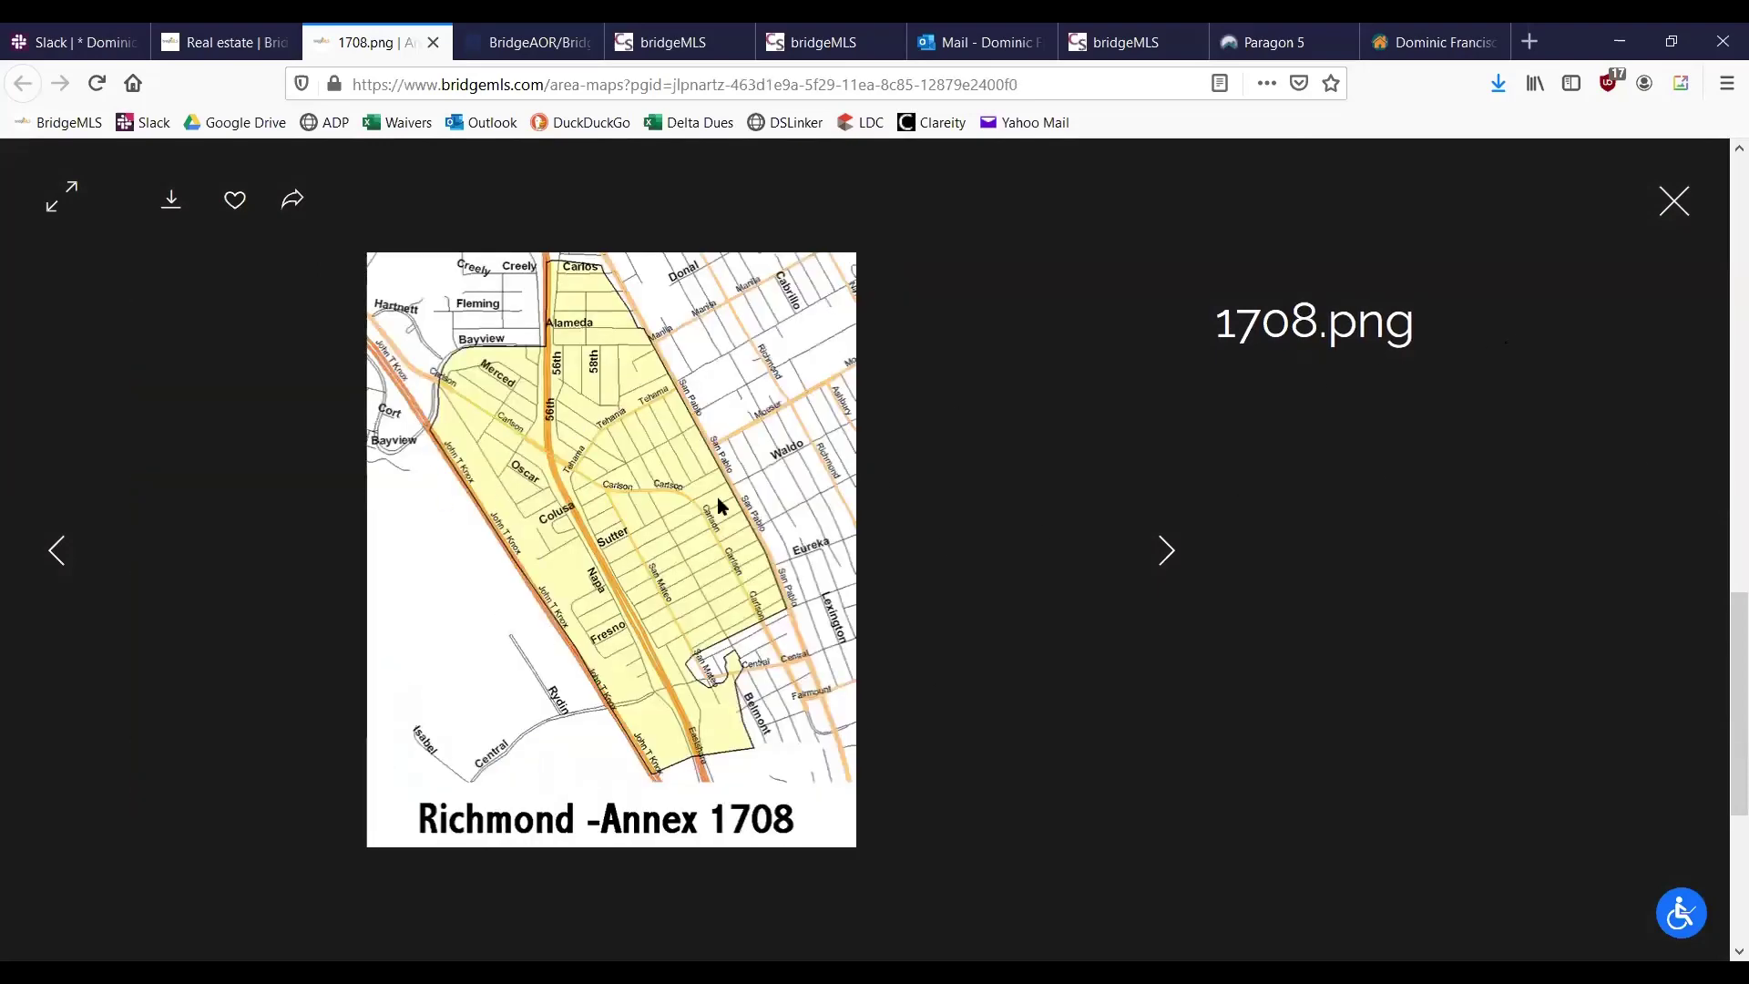
pyautogui.click(1673, 200)
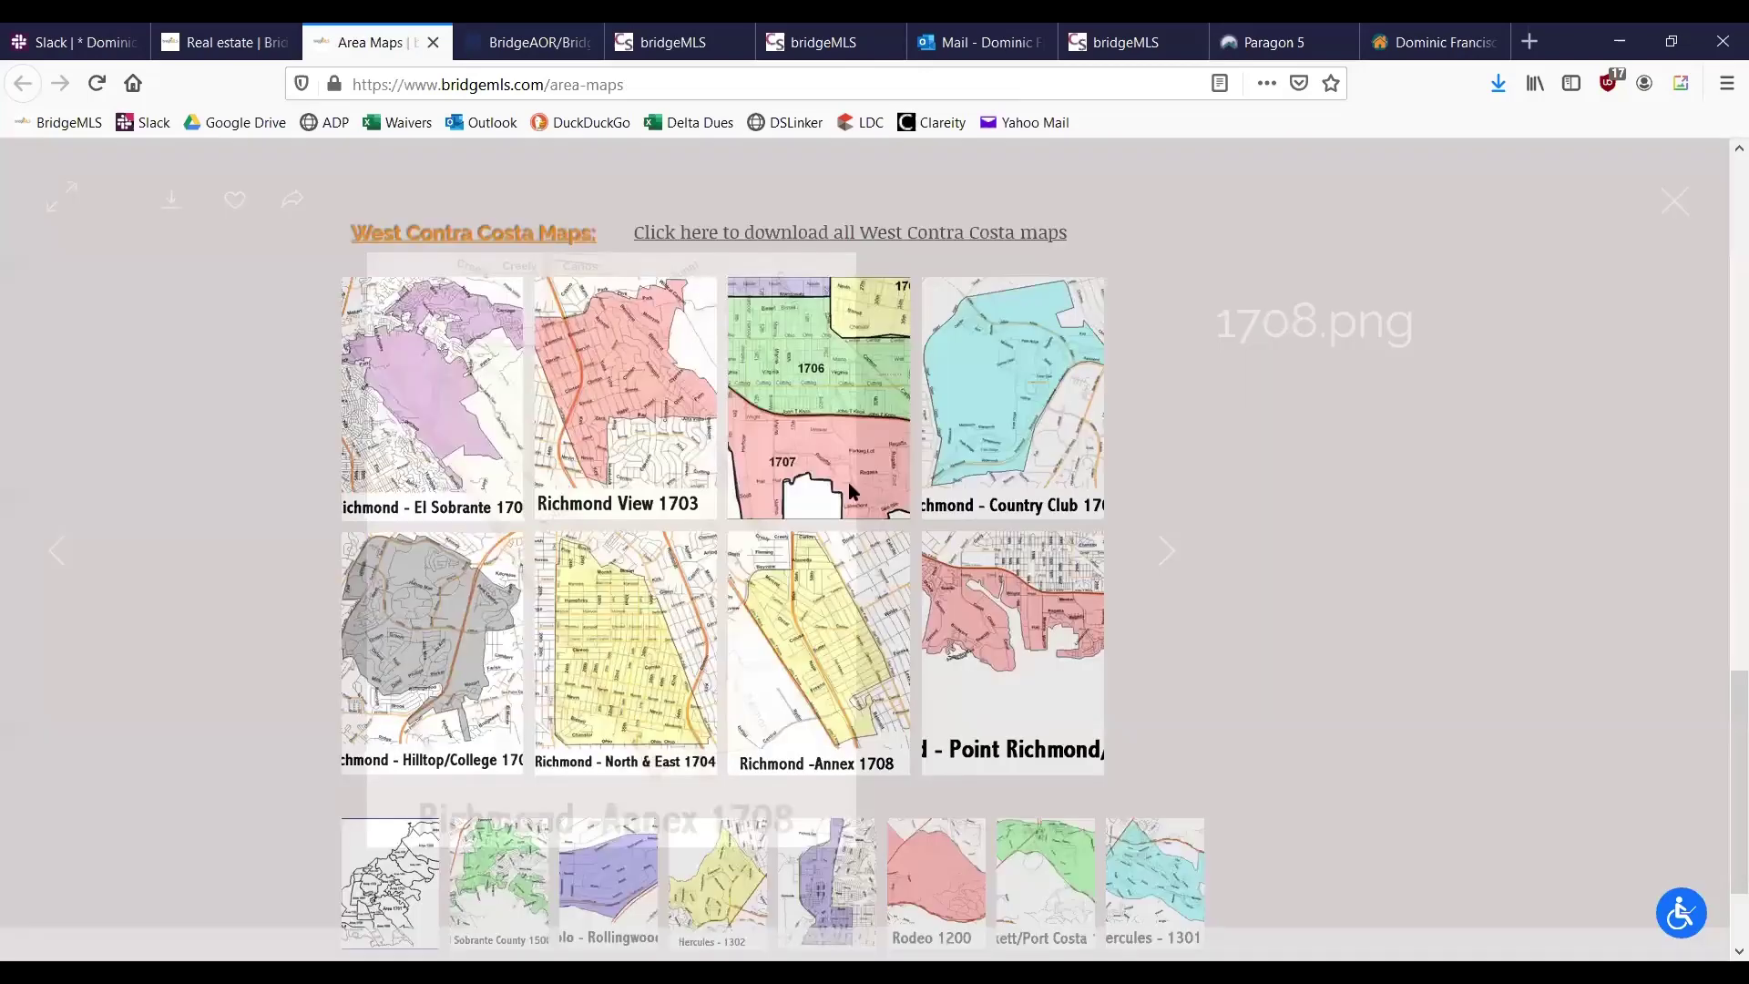
pyautogui.scroll(7, 512, 560)
pyautogui.scroll(10, 512, 560)
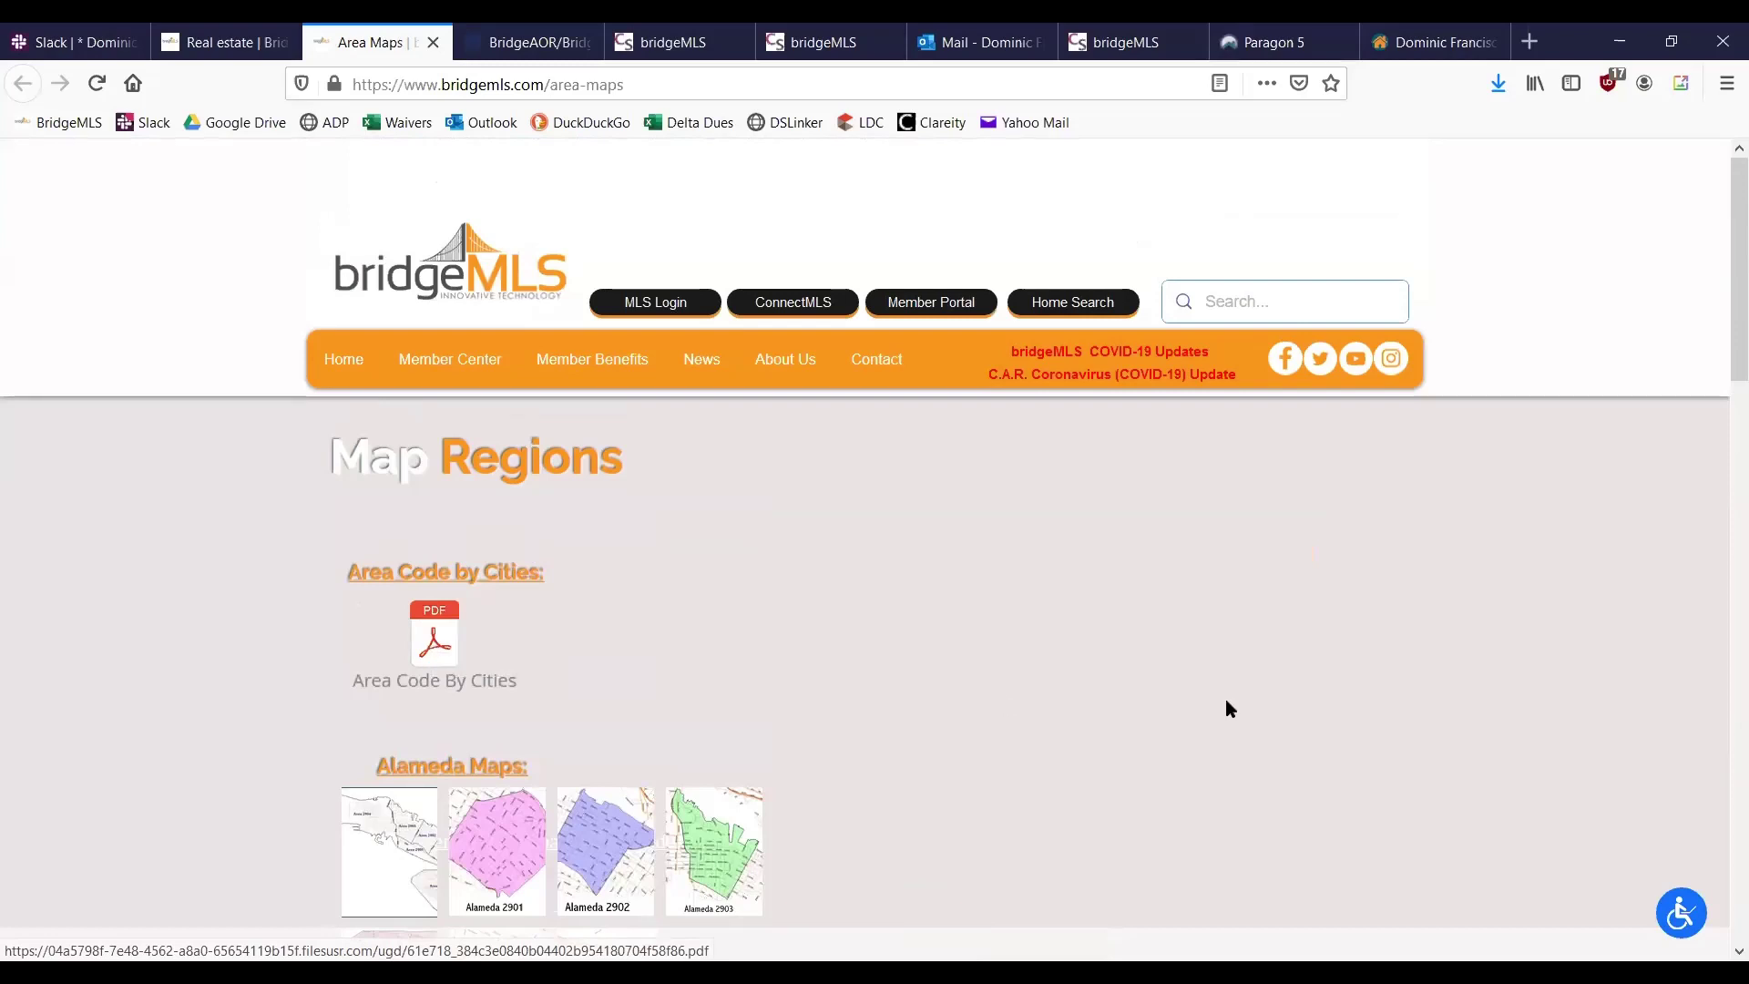
# - Open the Area Locator, choose Berkeley as the city, search, and enter the house number
pyautogui.click(227, 42)
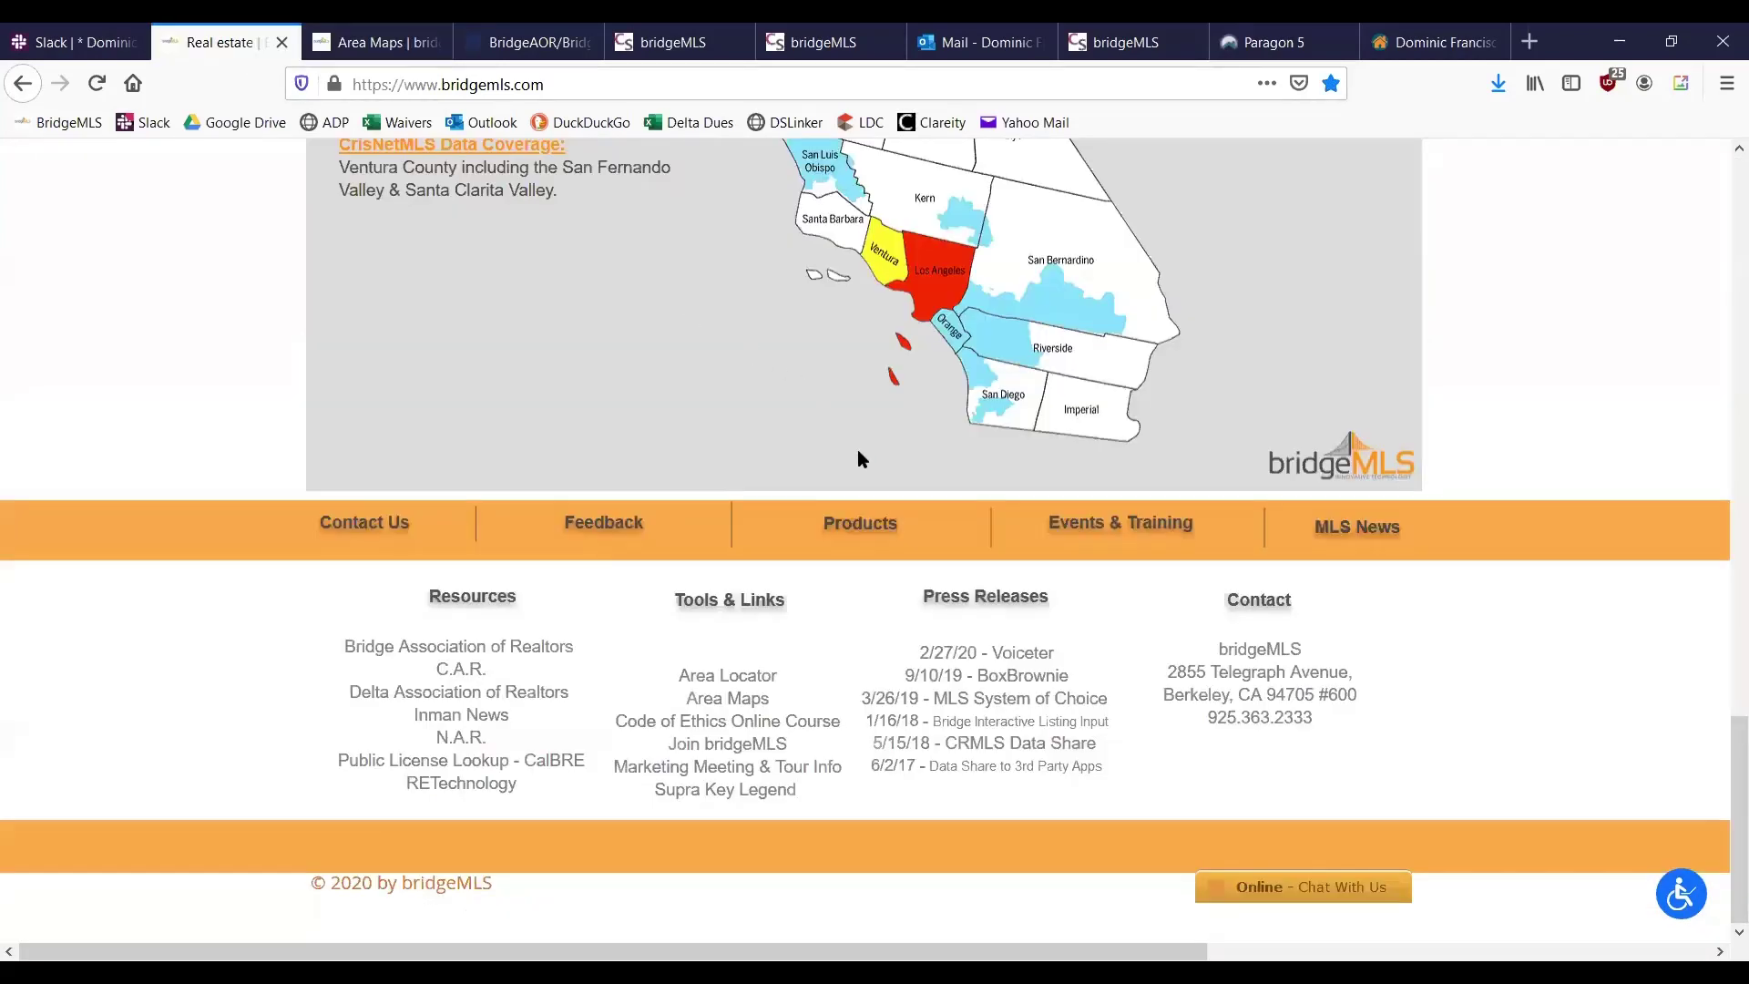
pyautogui.click(777, 677)
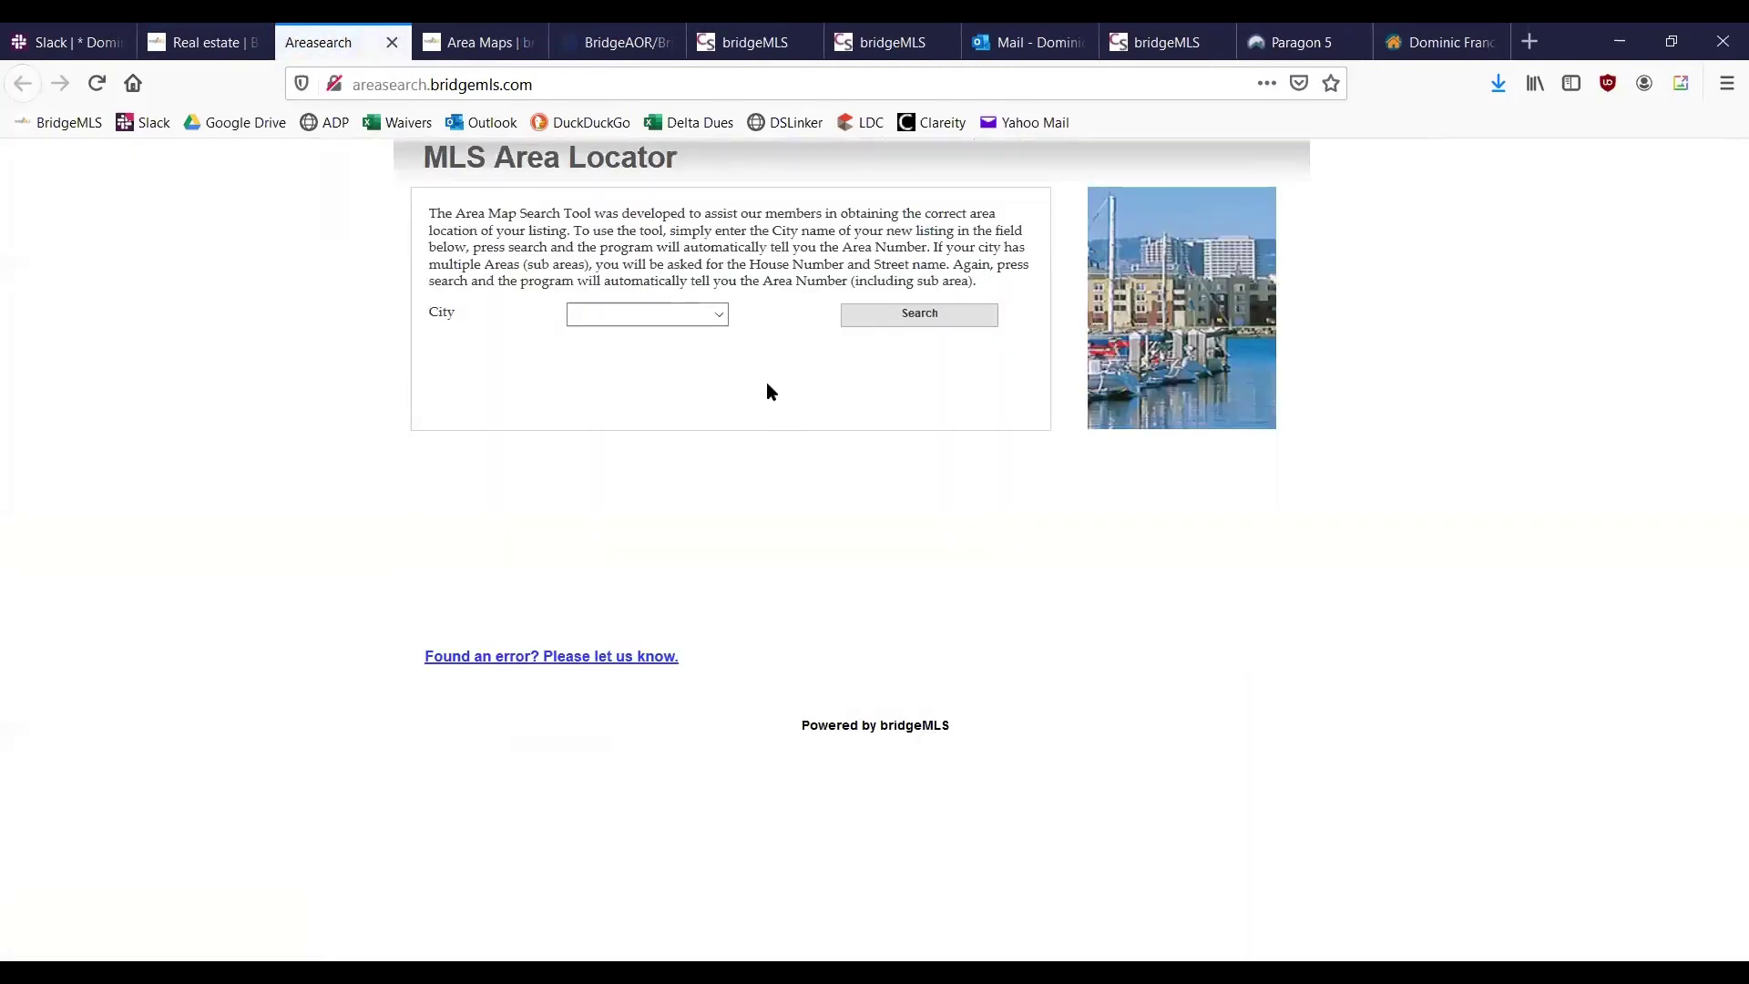
pyautogui.click(712, 317)
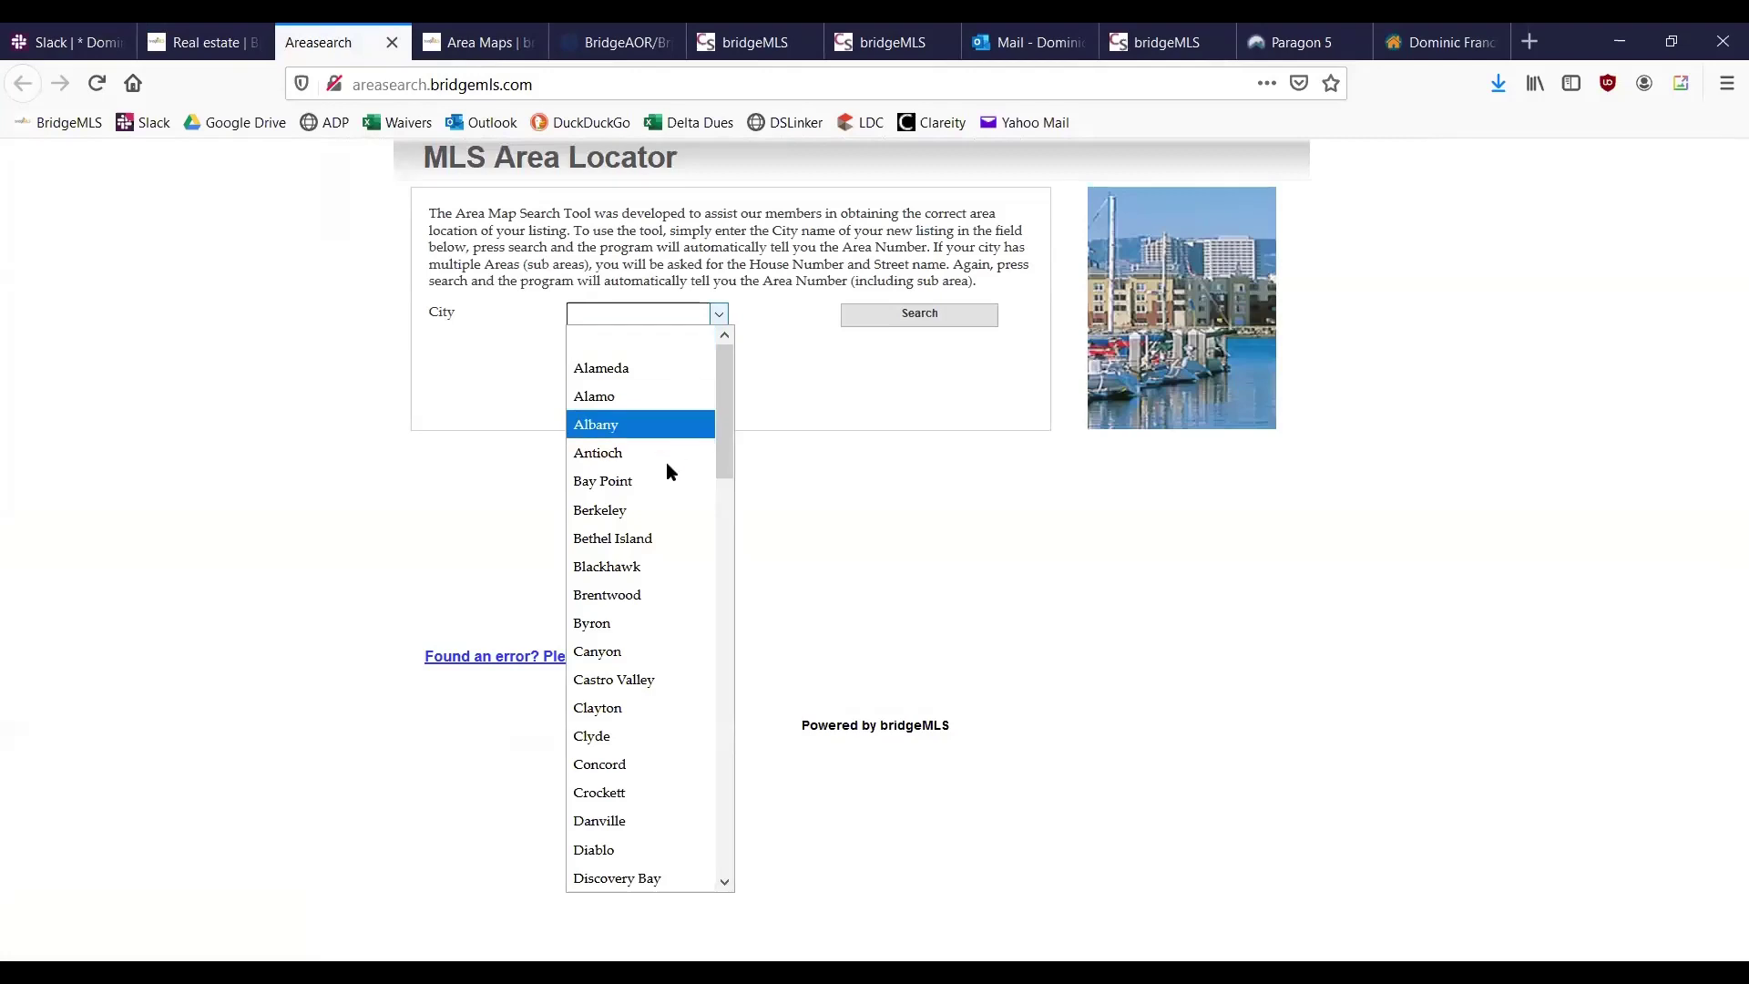
pyautogui.click(401, 417)
pyautogui.click(583, 316)
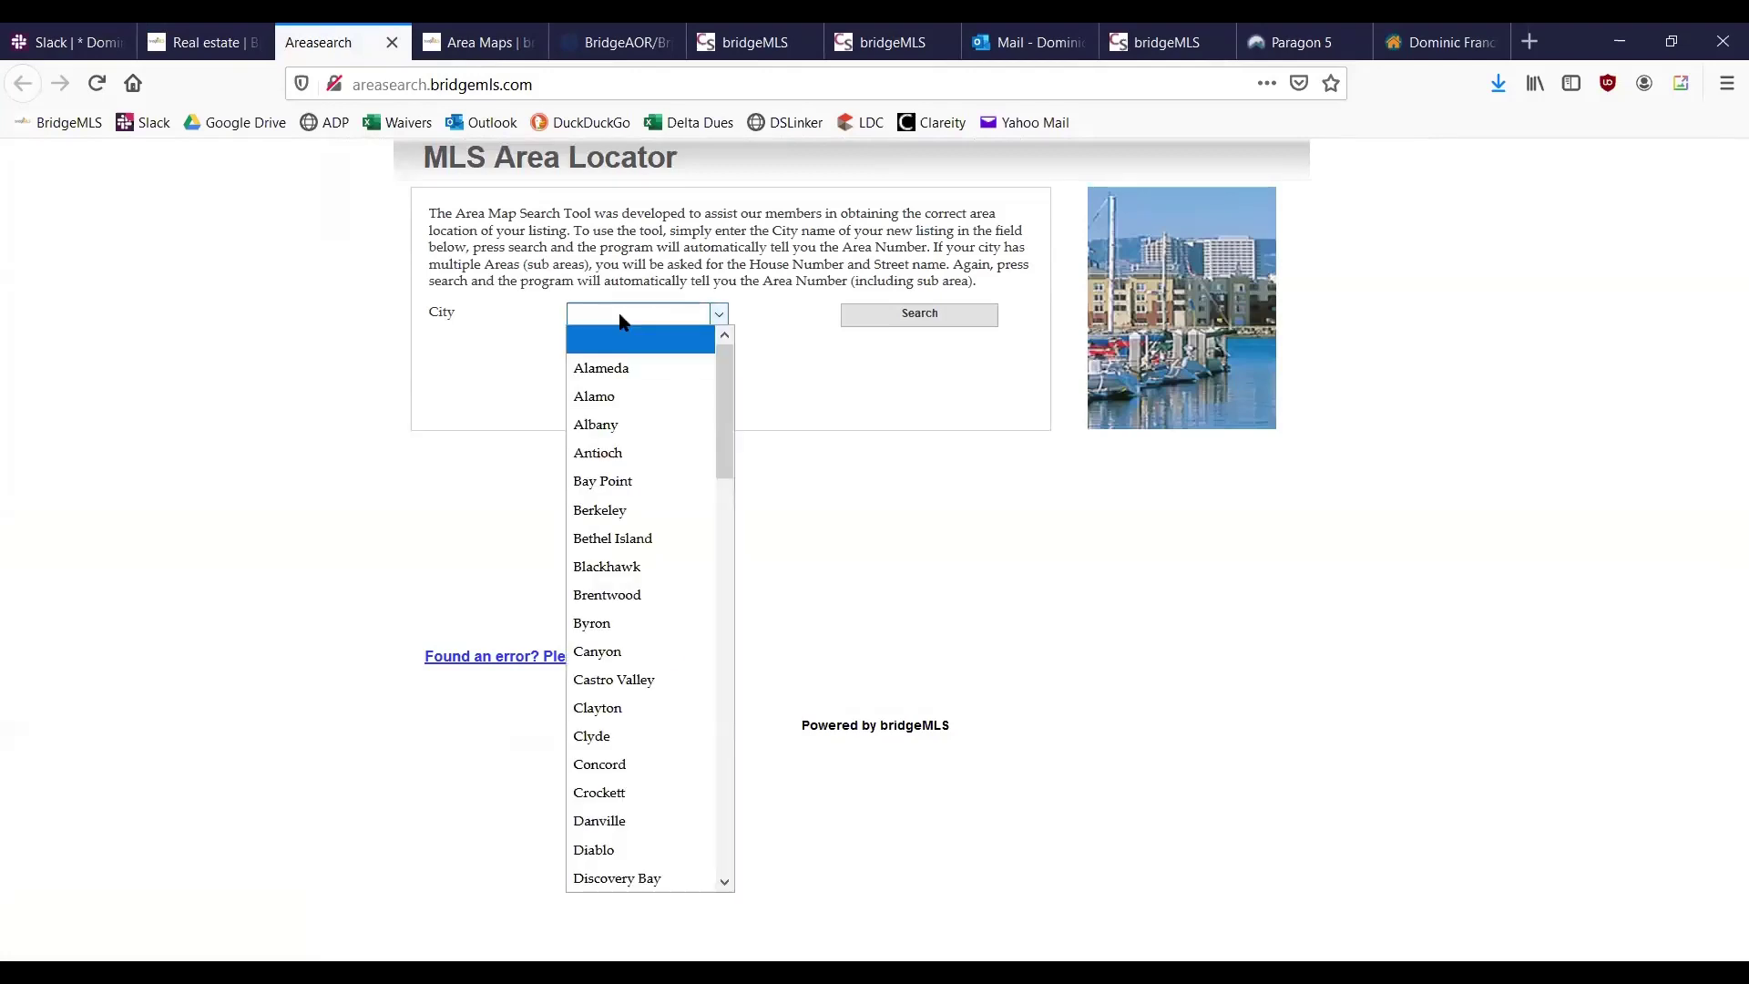
pyautogui.click(597, 507)
pyautogui.click(944, 317)
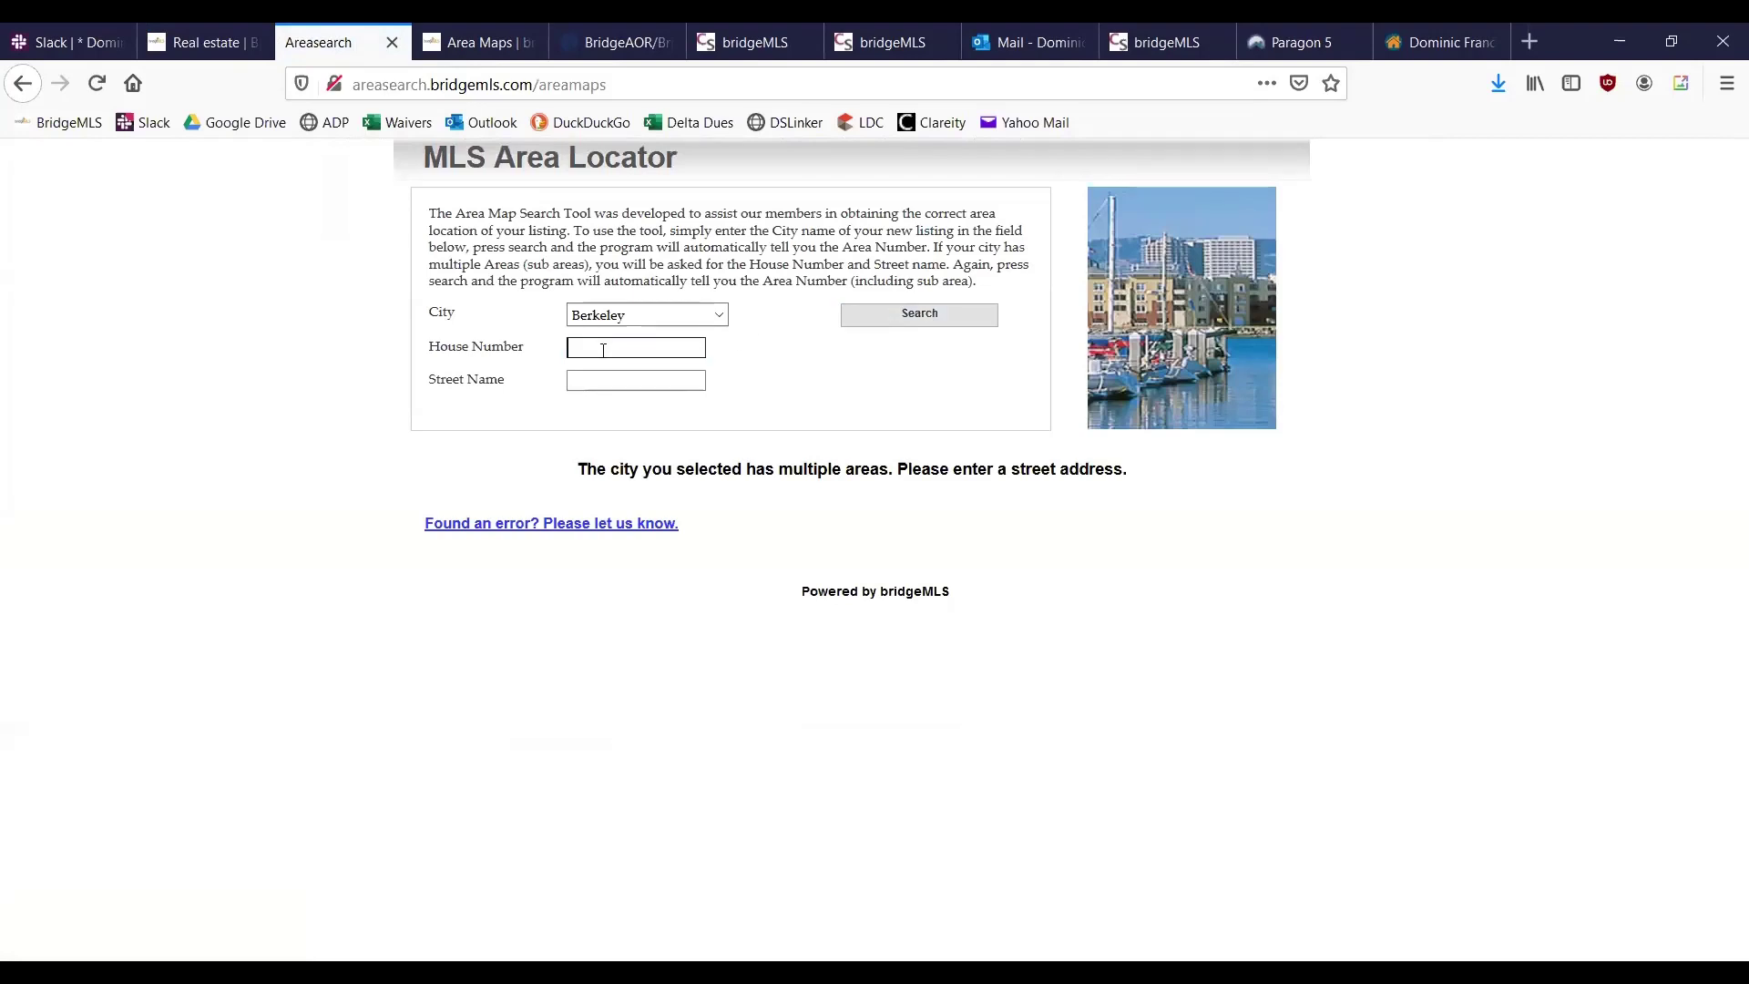
pyautogui.press('Tab')
pyautogui.click(900, 318)
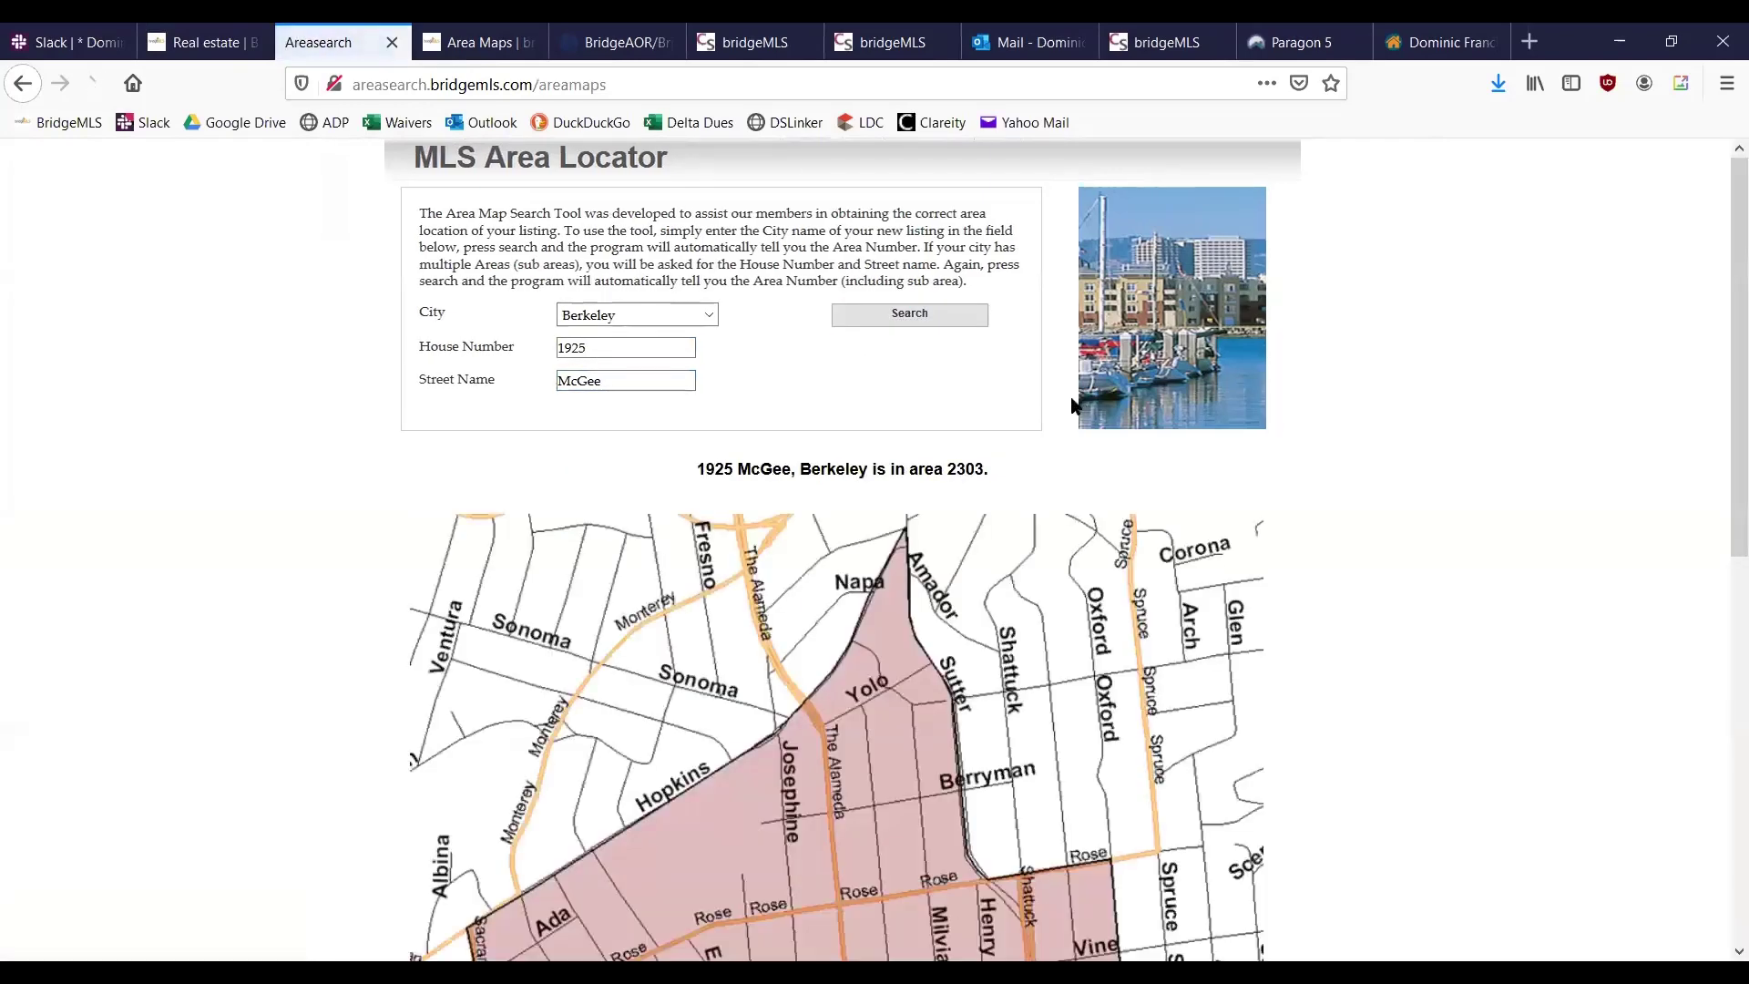
pyautogui.scroll(-5, 1071, 405)
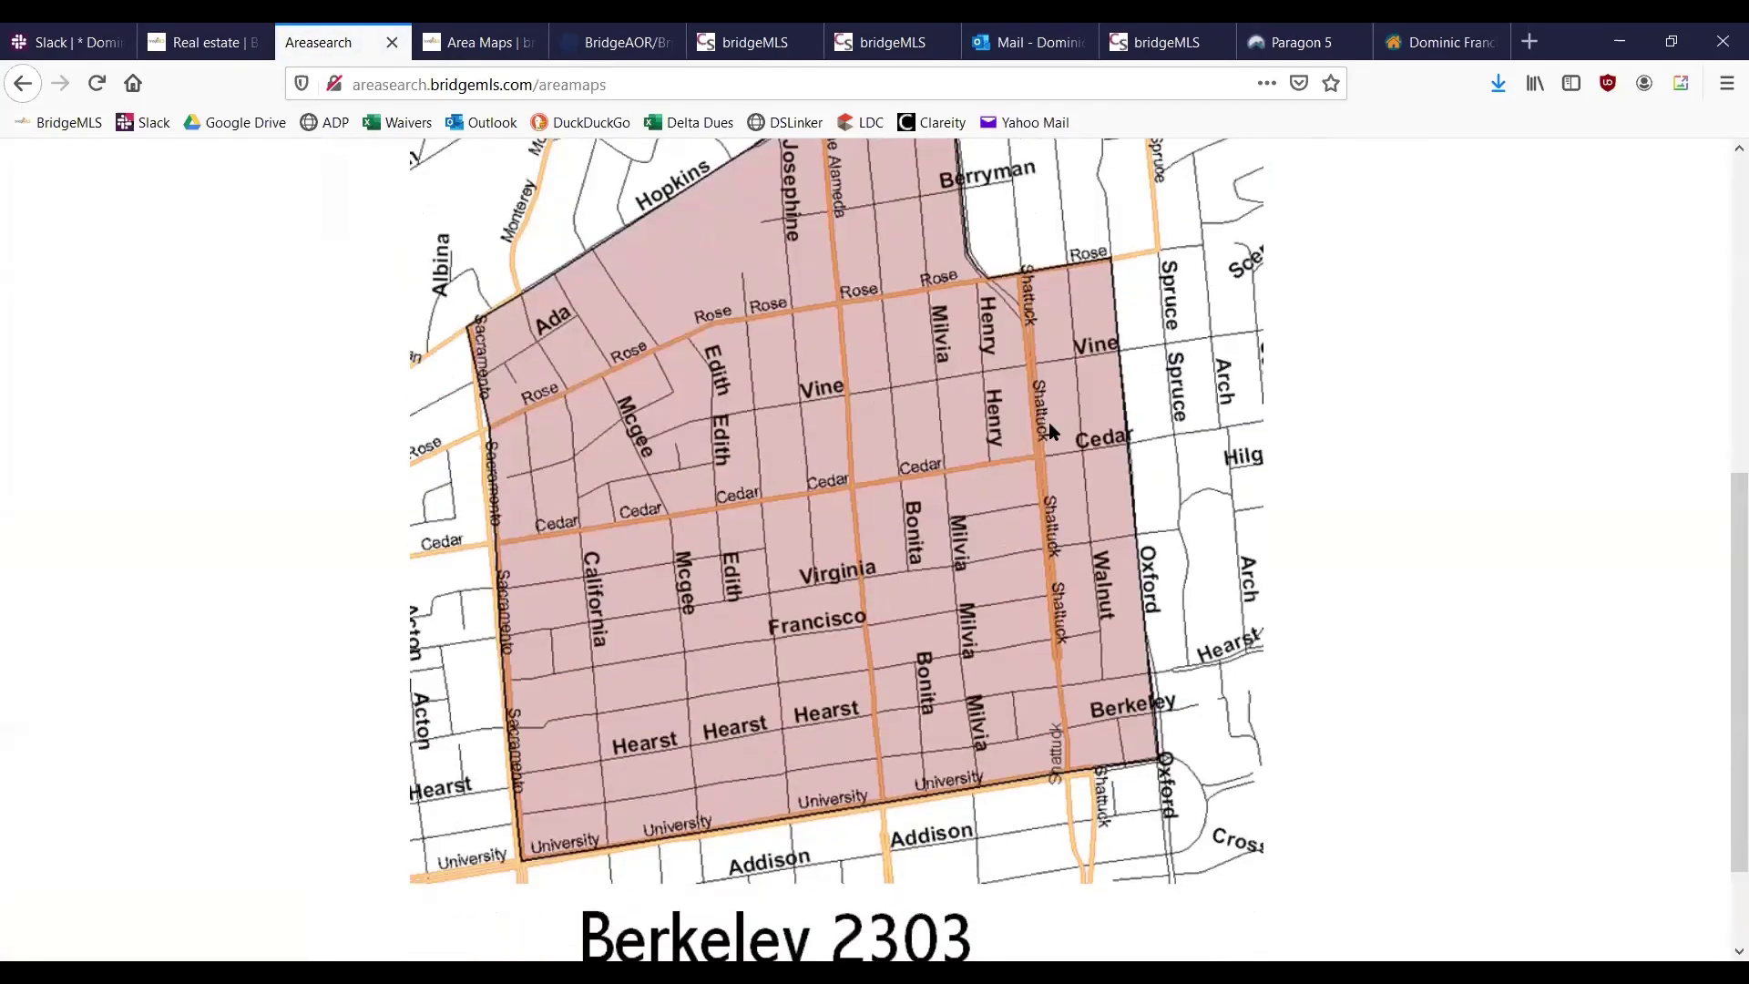
pyautogui.scroll(-2, 1055, 426)
pyautogui.scroll(4, 1050, 430)
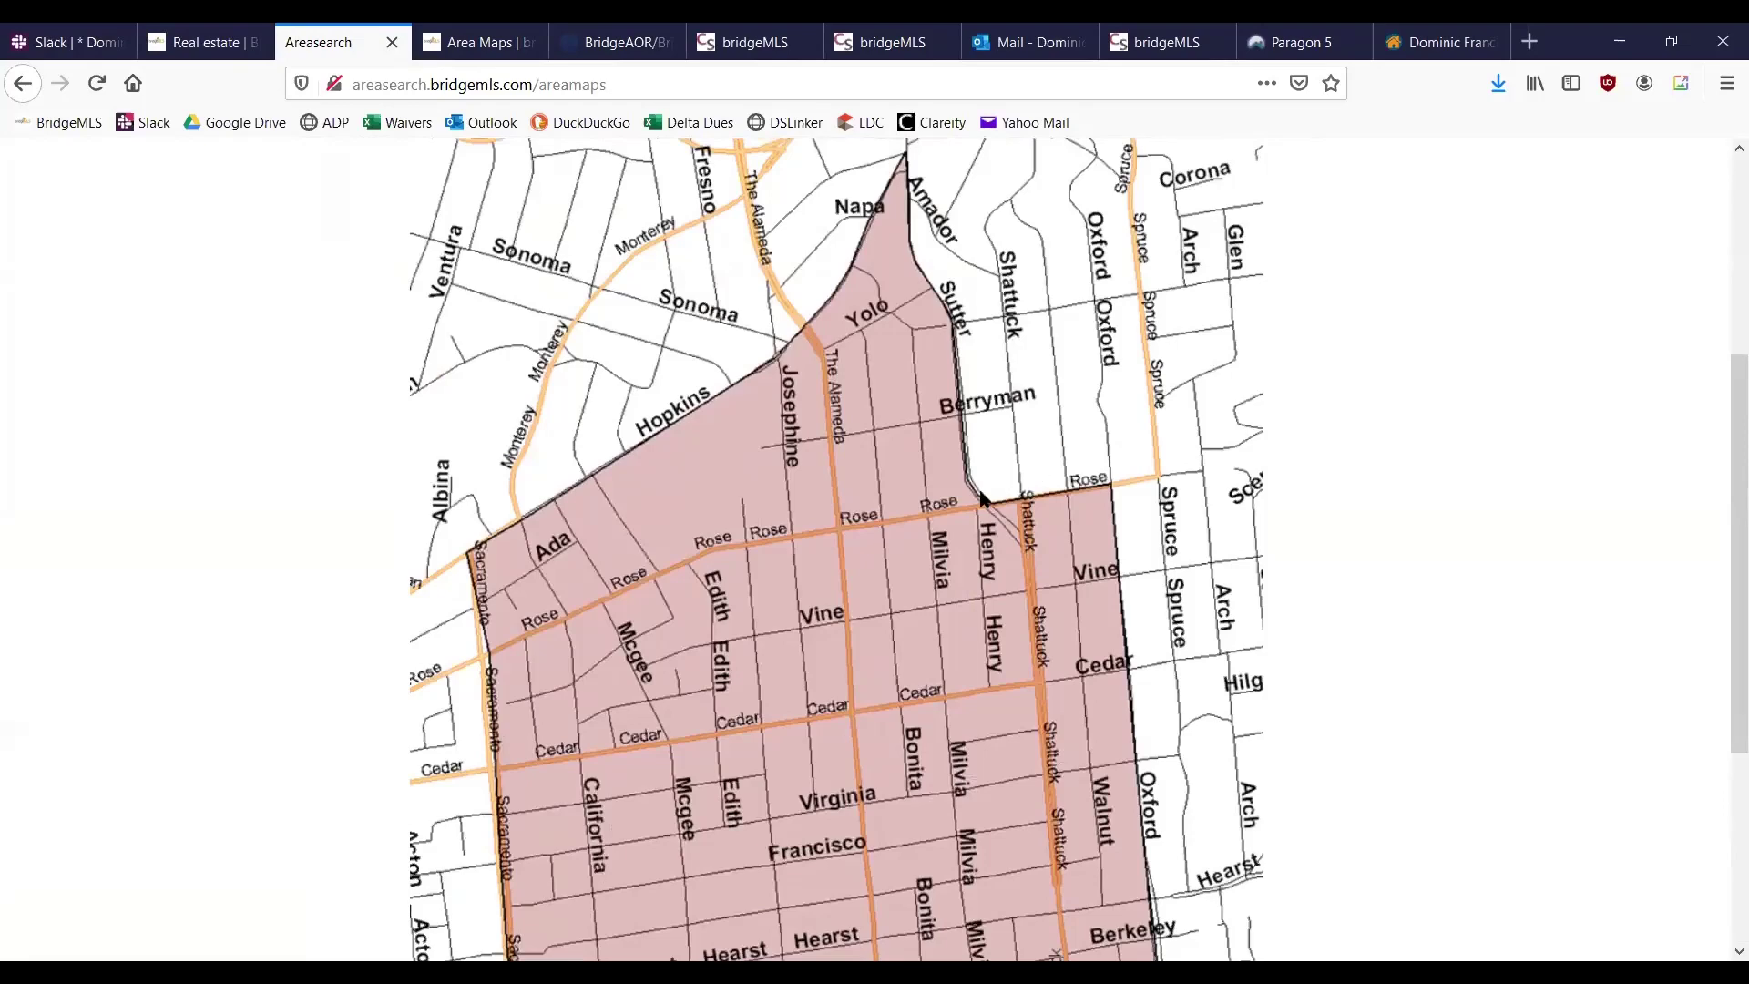
pyautogui.scroll(-3, 954, 489)
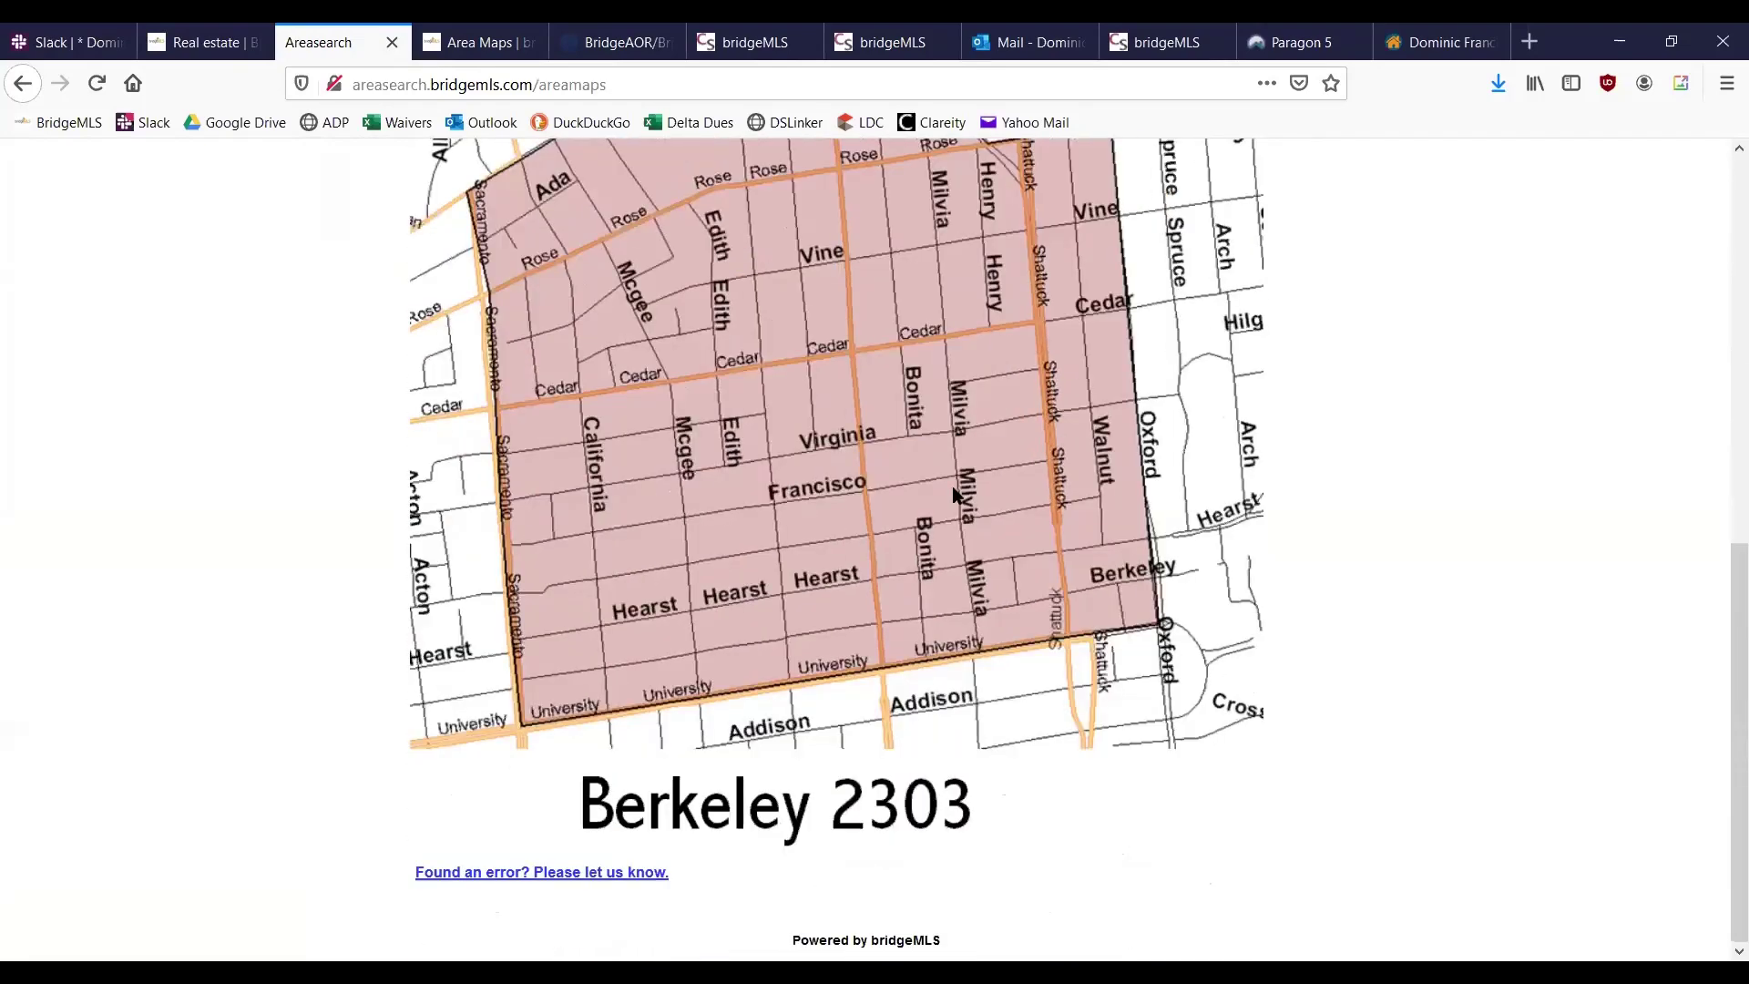
pyautogui.scroll(3, 953, 493)
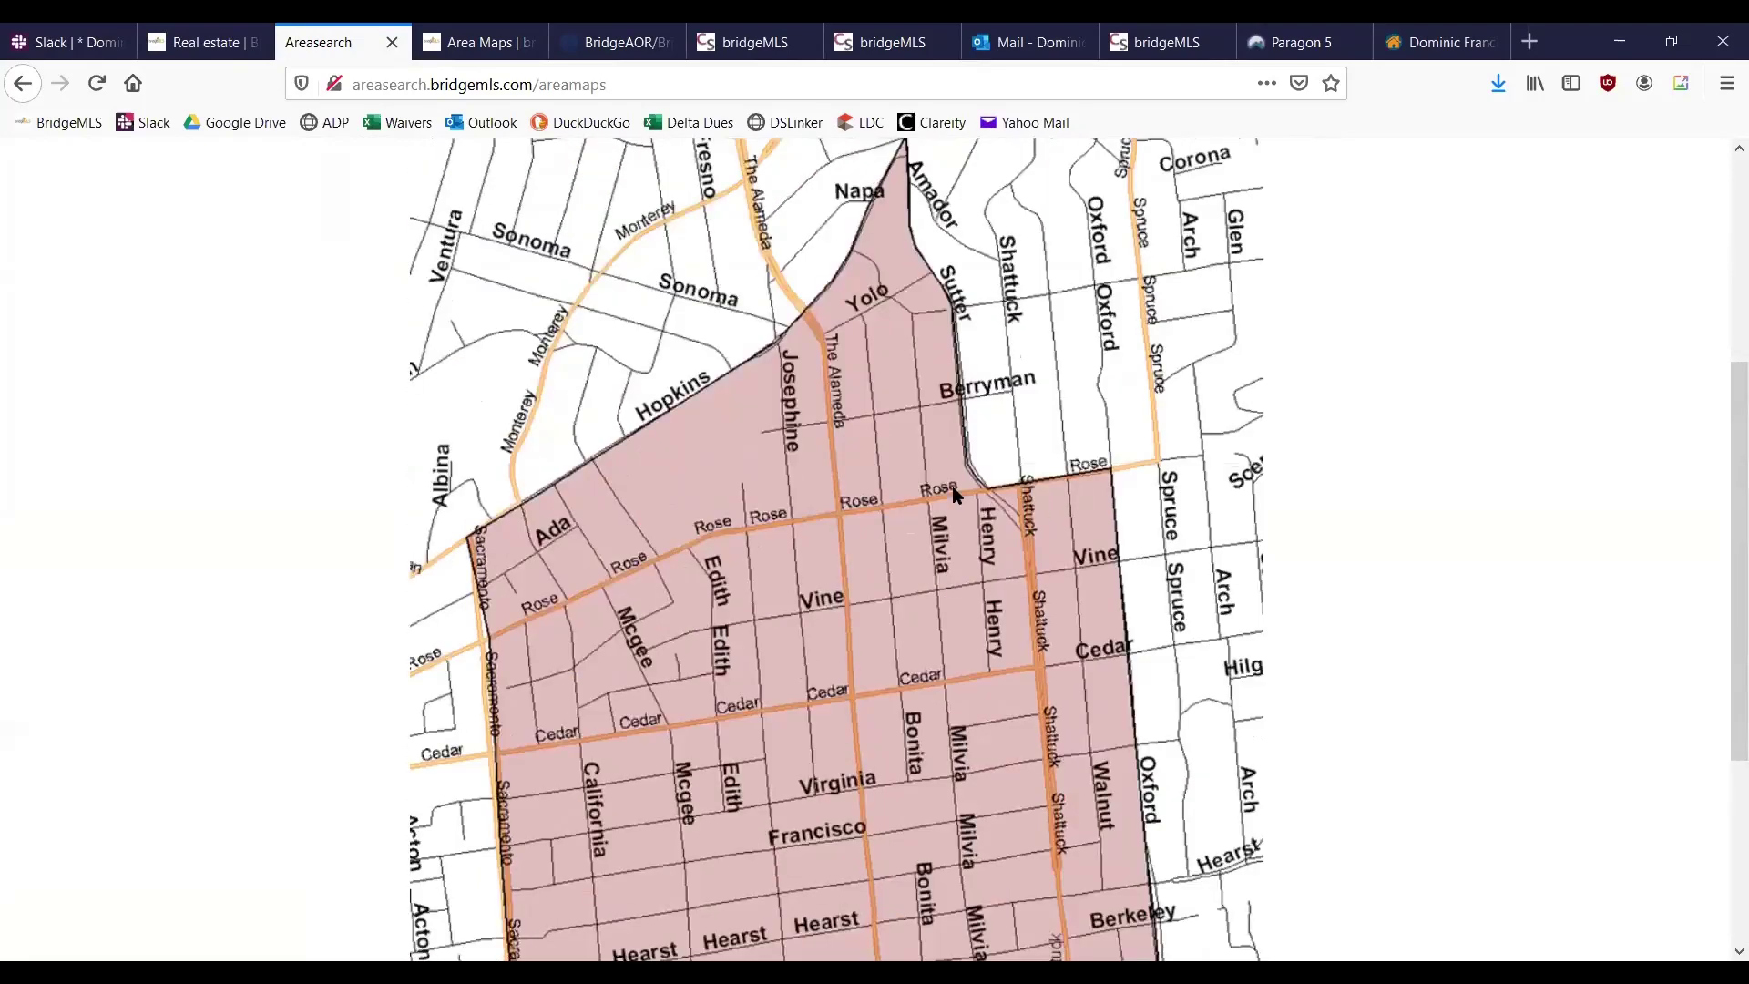
pyautogui.scroll(-3, 953, 493)
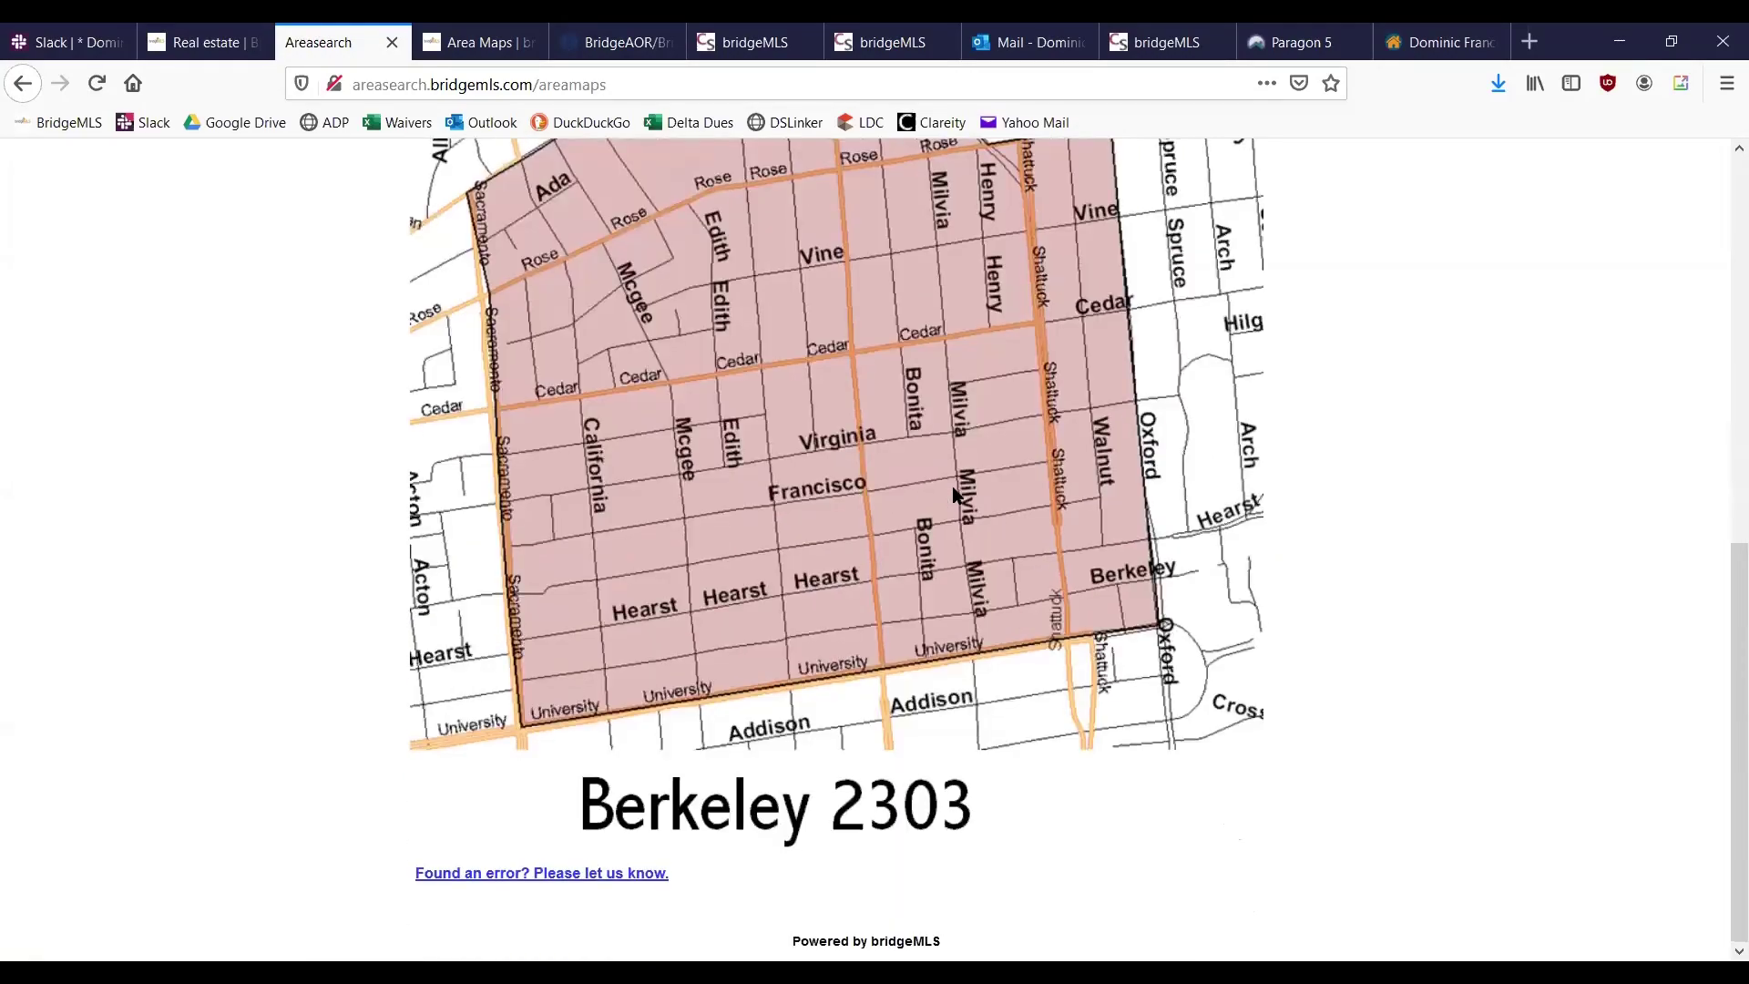
pyautogui.scroll(6, 953, 488)
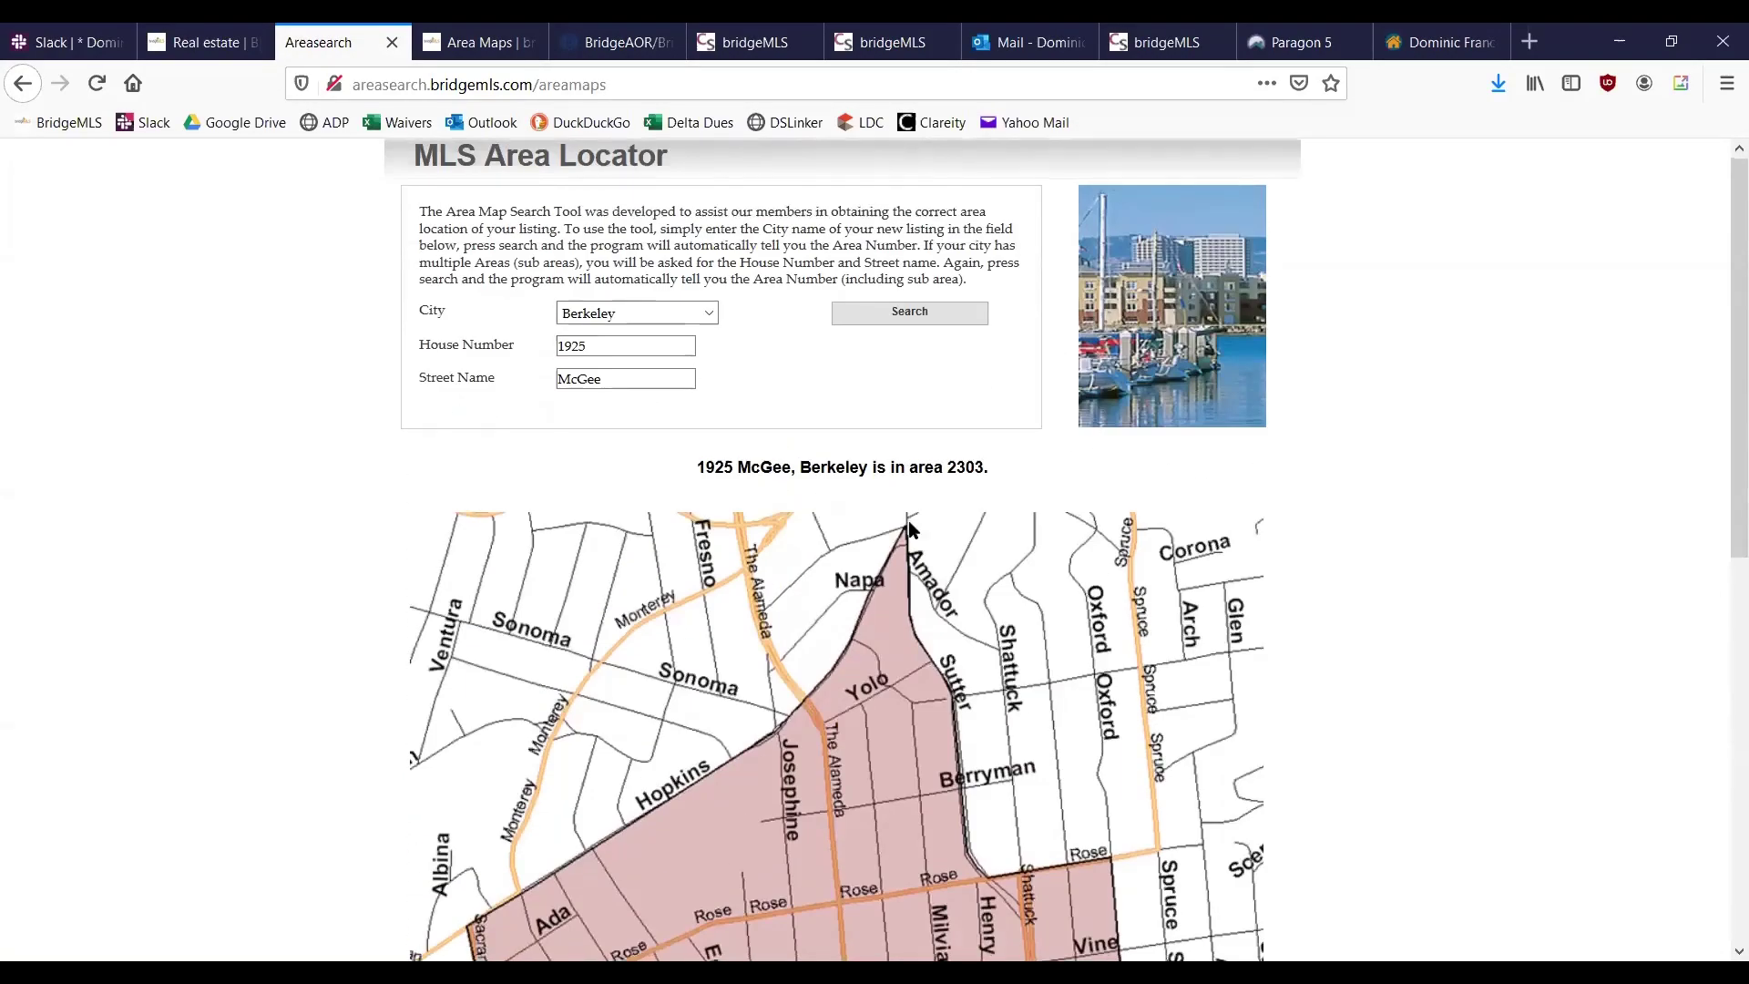
pyautogui.scroll(-5, 910, 521)
pyautogui.scroll(-3, 909, 522)
pyautogui.scroll(6, 910, 522)
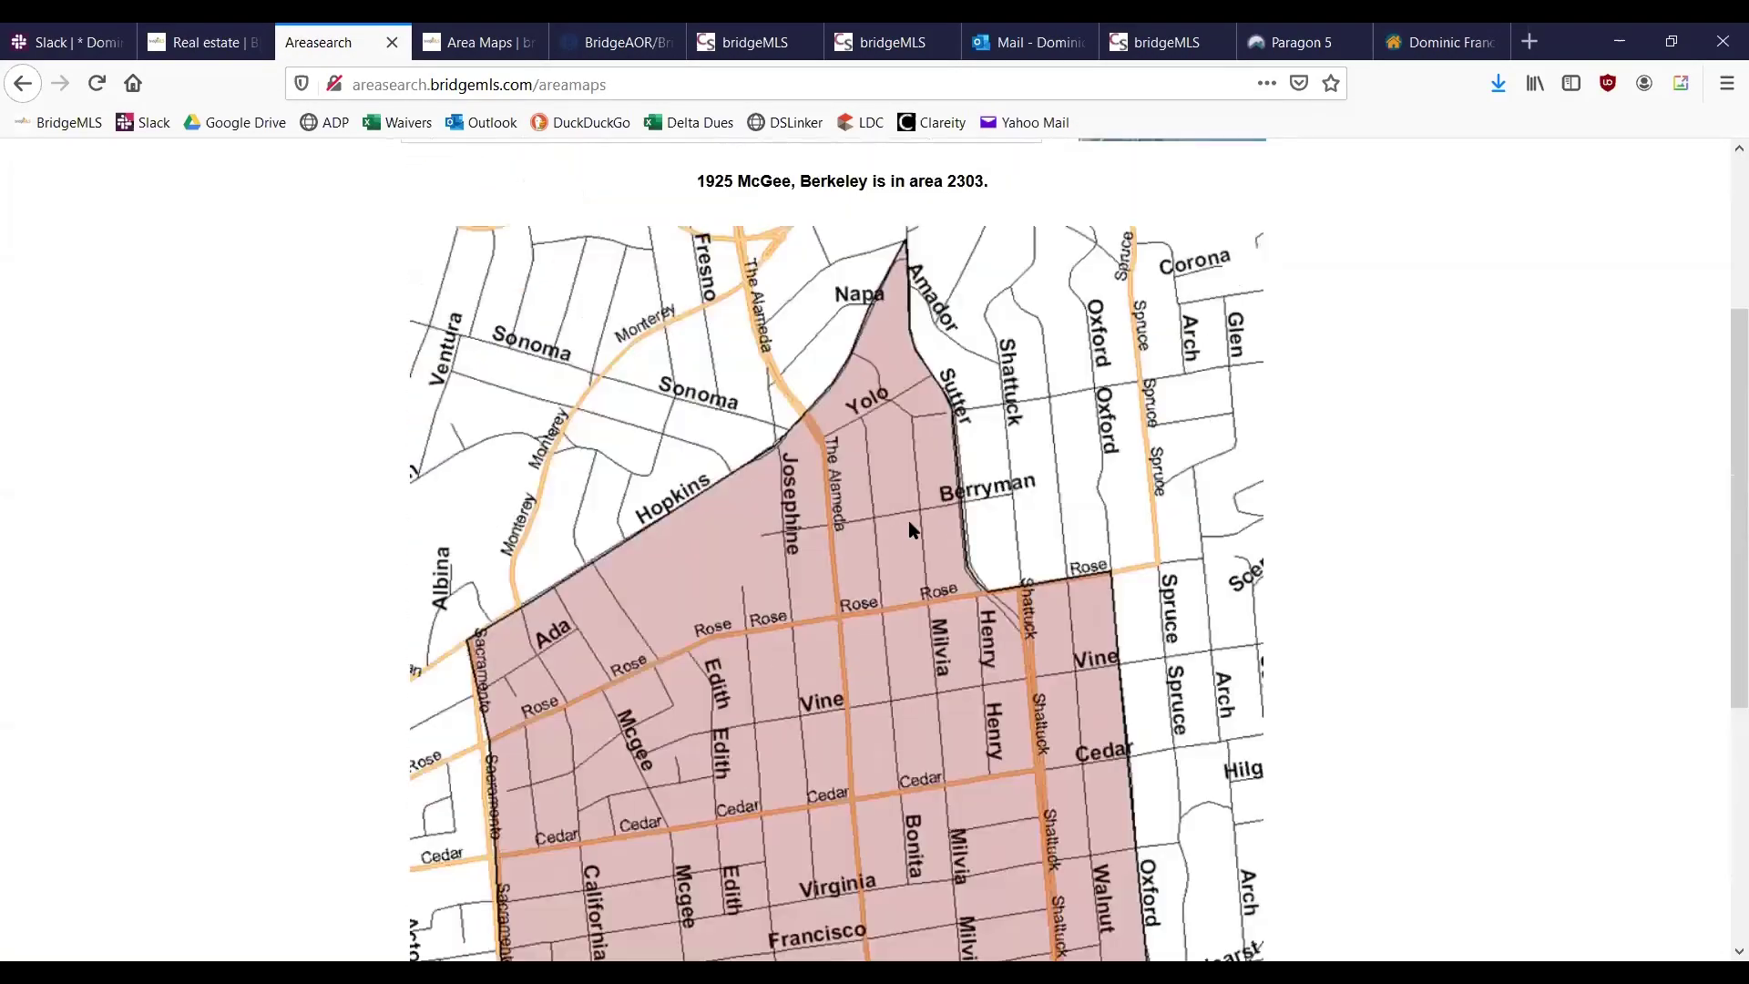
pyautogui.scroll(2, 909, 518)
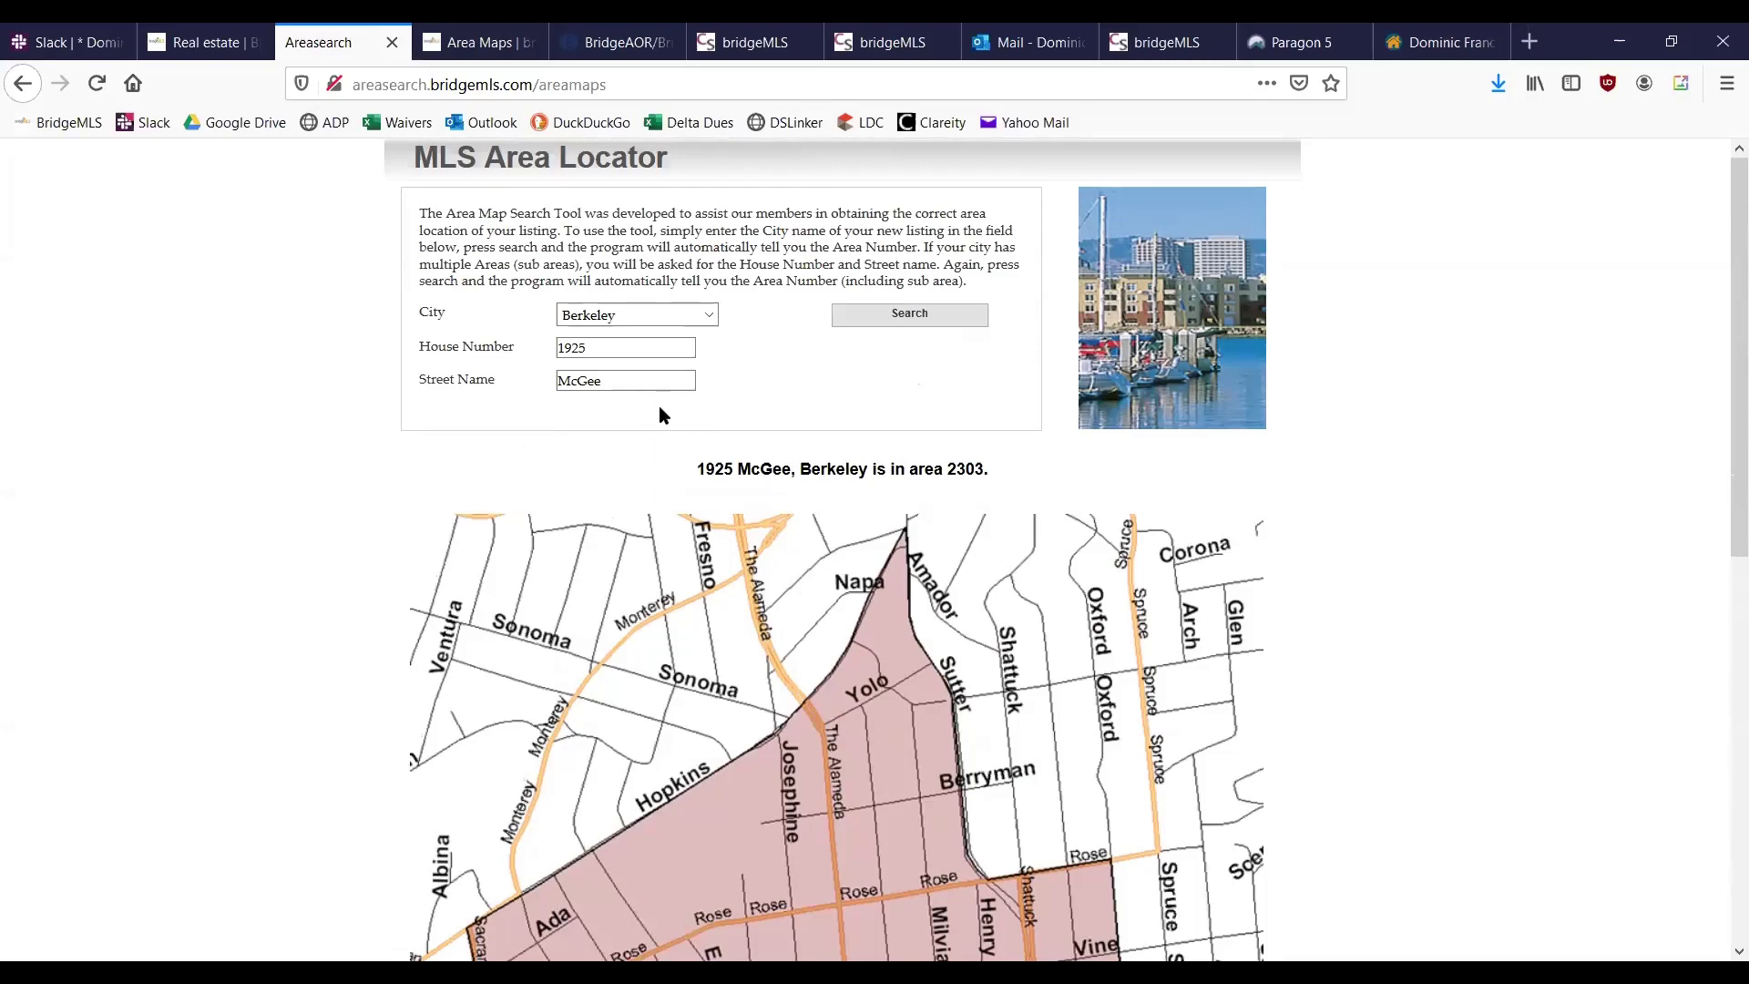
pyautogui.scroll(-6, 658, 412)
pyautogui.scroll(6, 743, 554)
# - Close the Areasearch, Area Maps and BridgeAOR tabs, then return to PowerPoint slide 12
pyautogui.click(392, 42)
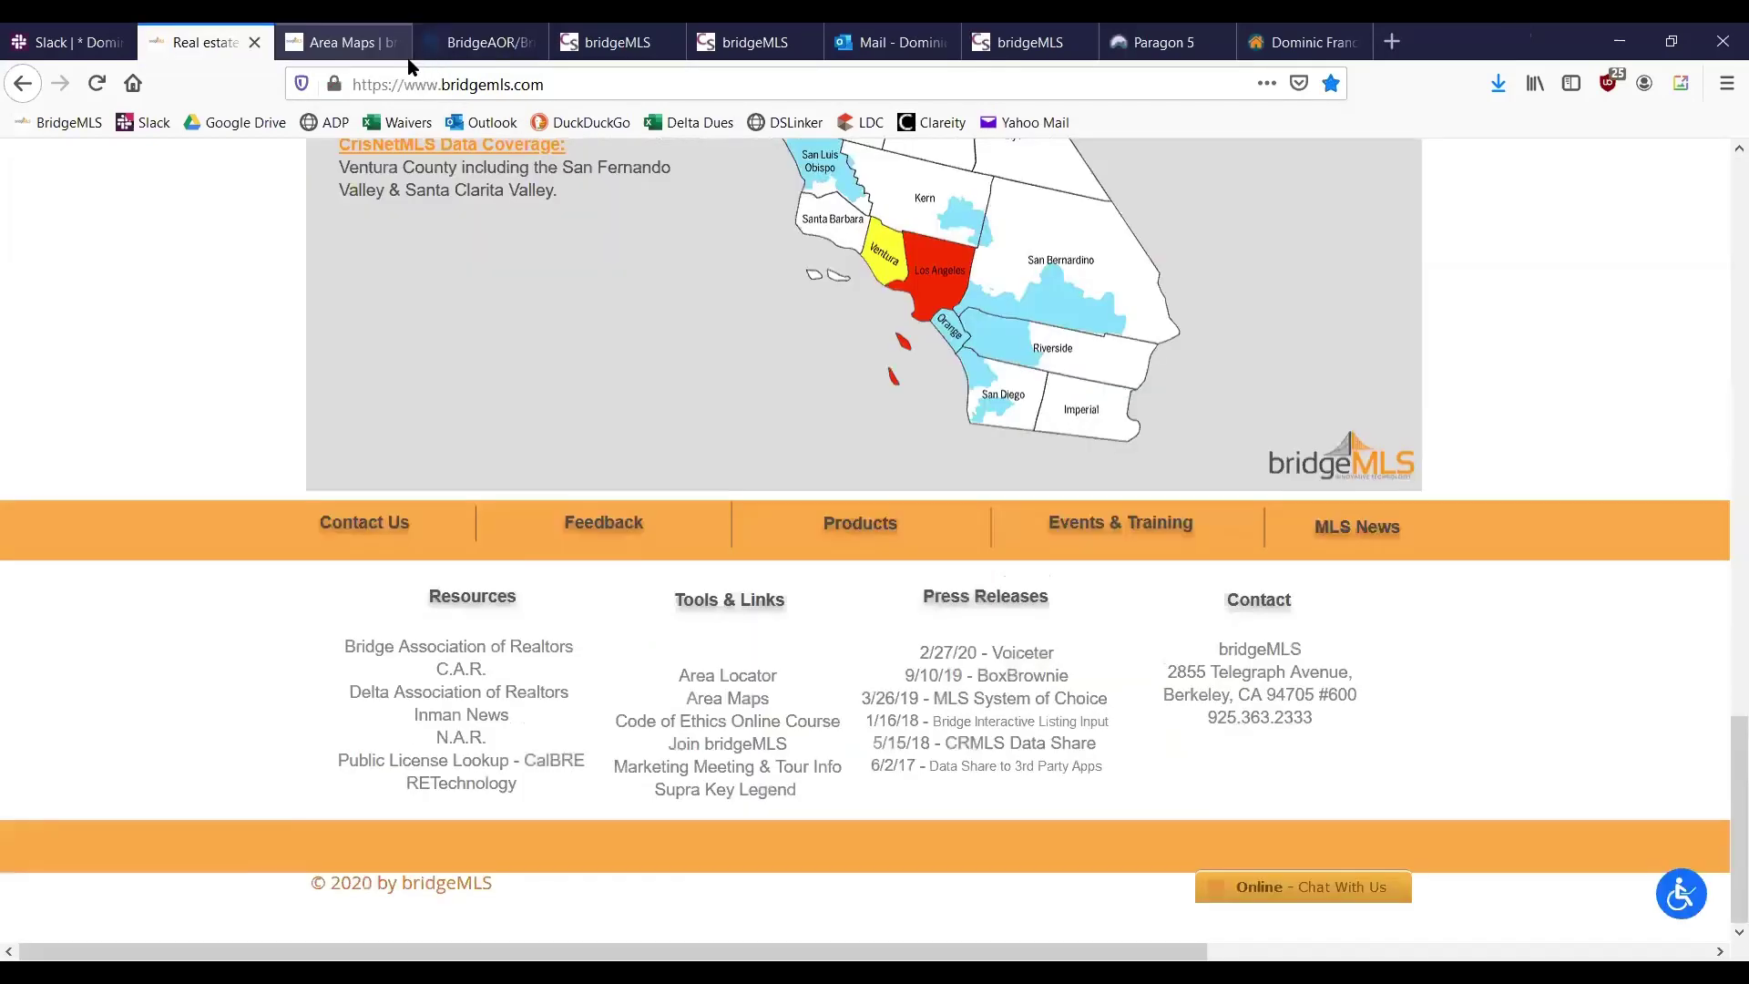
pyautogui.click(407, 58)
pyautogui.hotkey('ctrl', 'w')
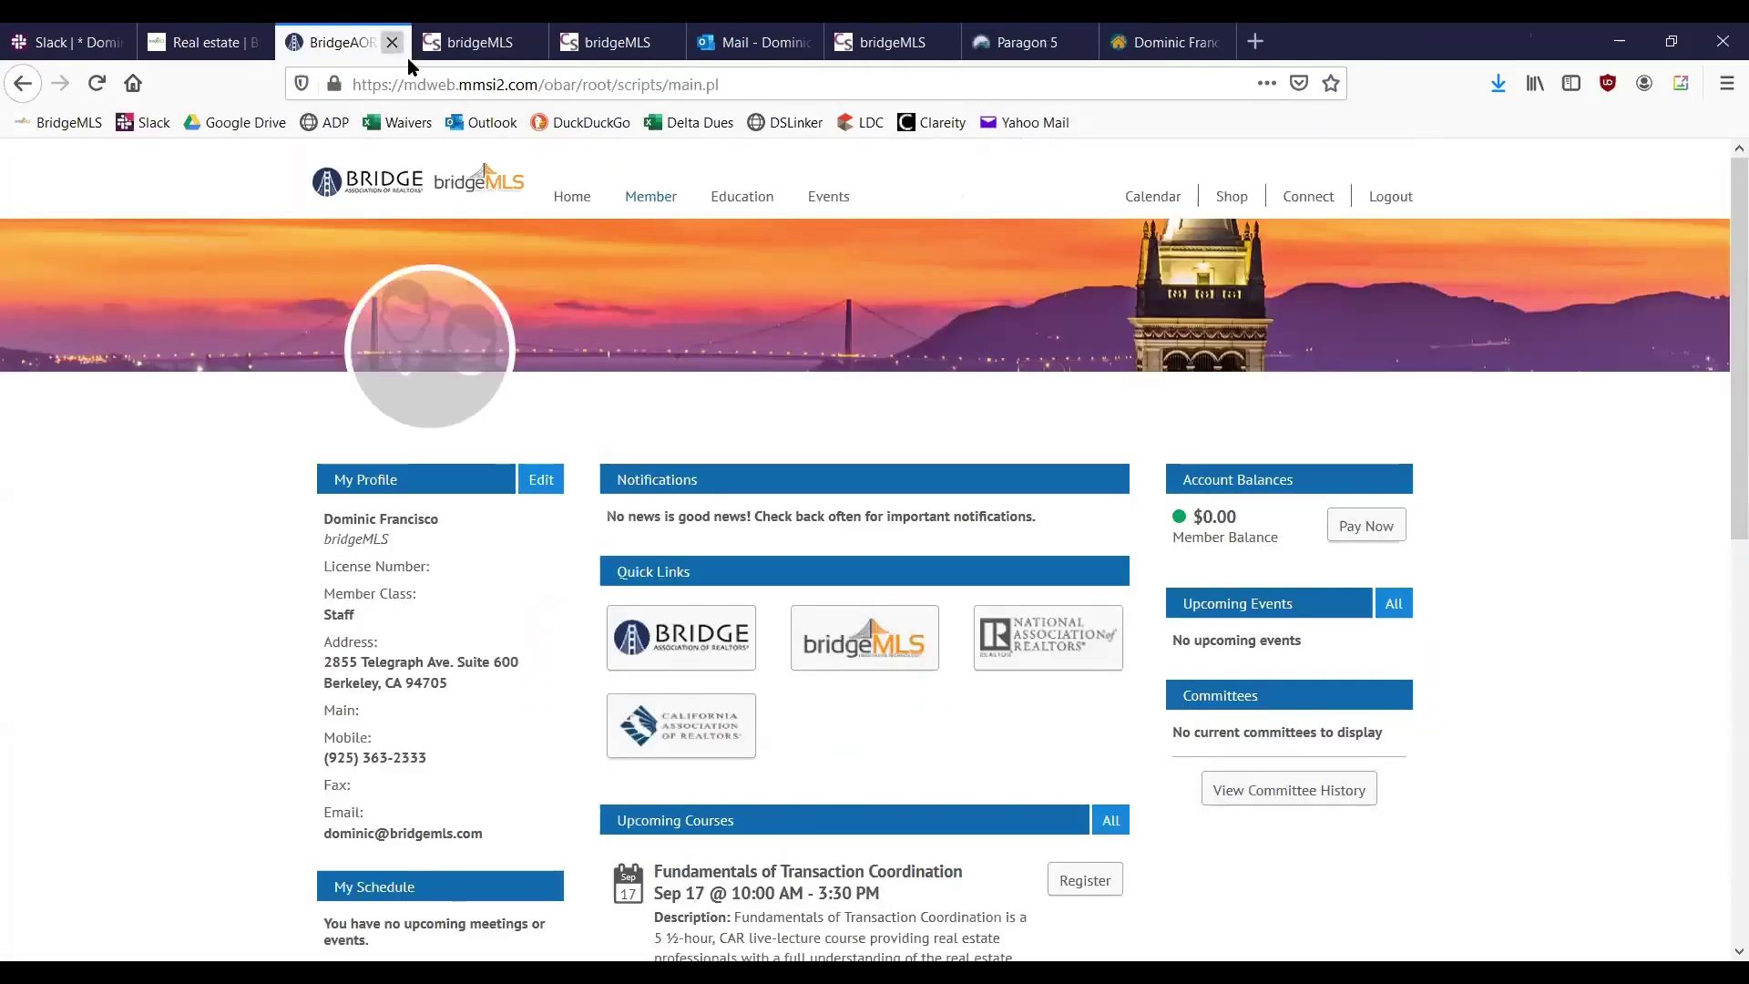
pyautogui.hotkey('ctrl', 'w')
pyautogui.click(221, 43)
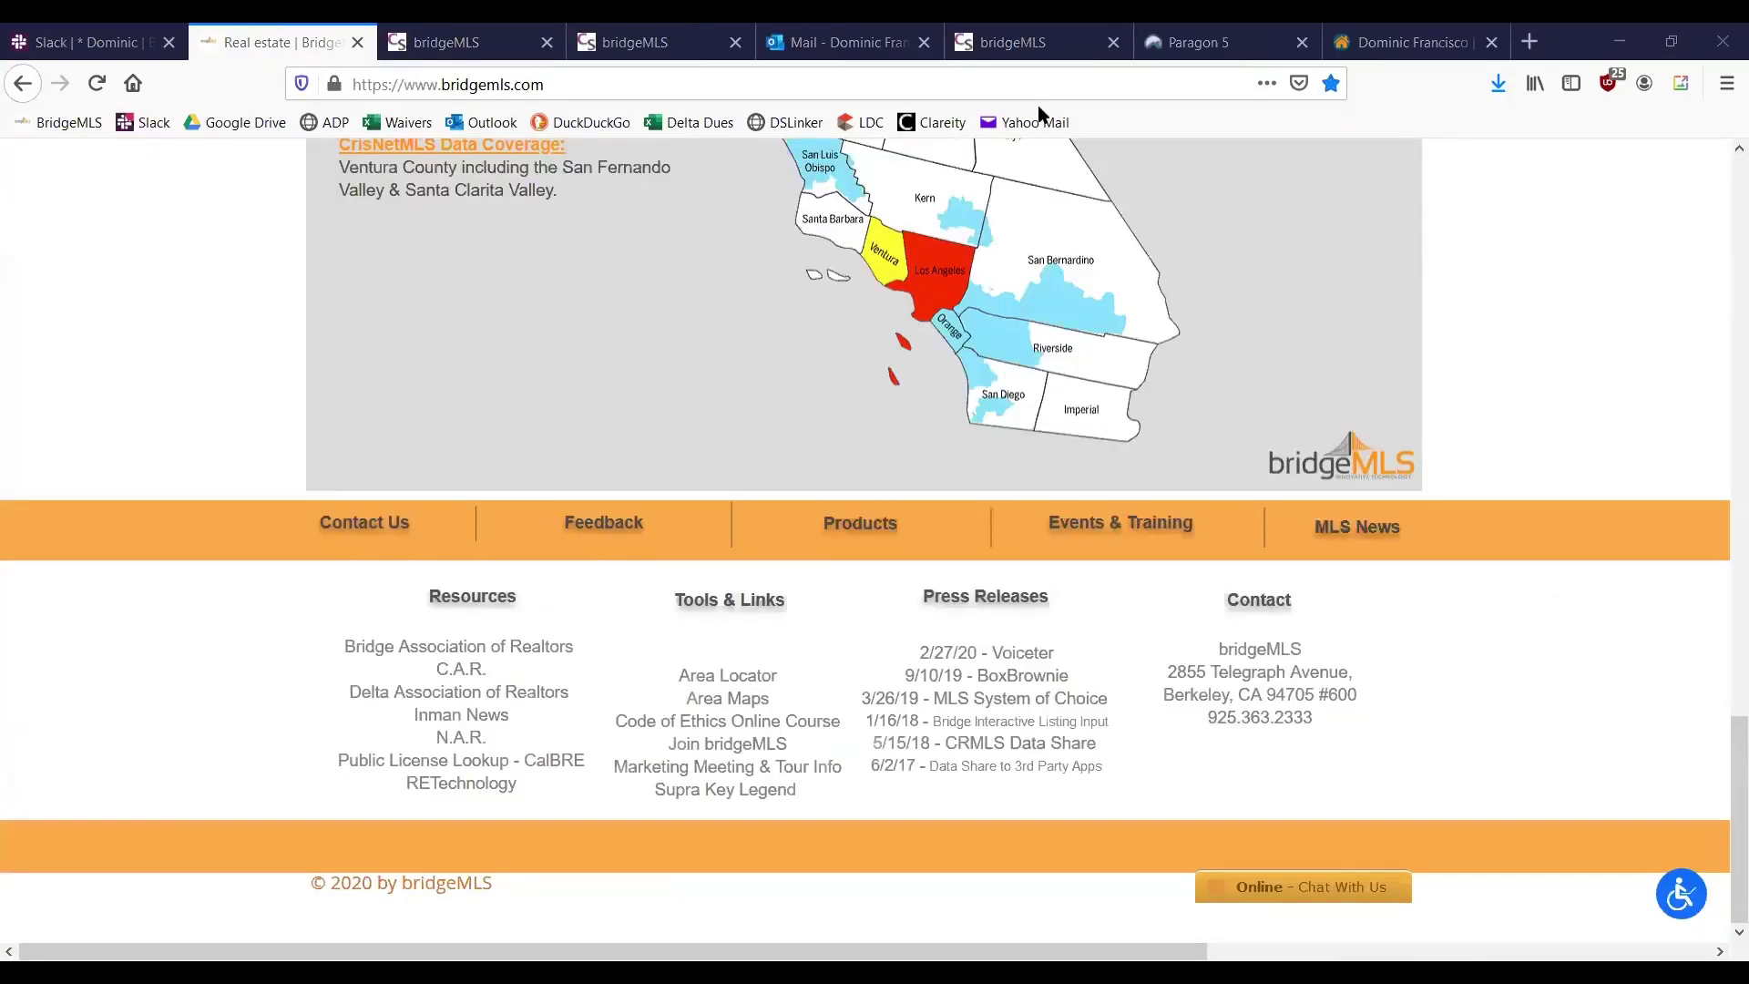
pyautogui.hotkey('alt', 'Tab')
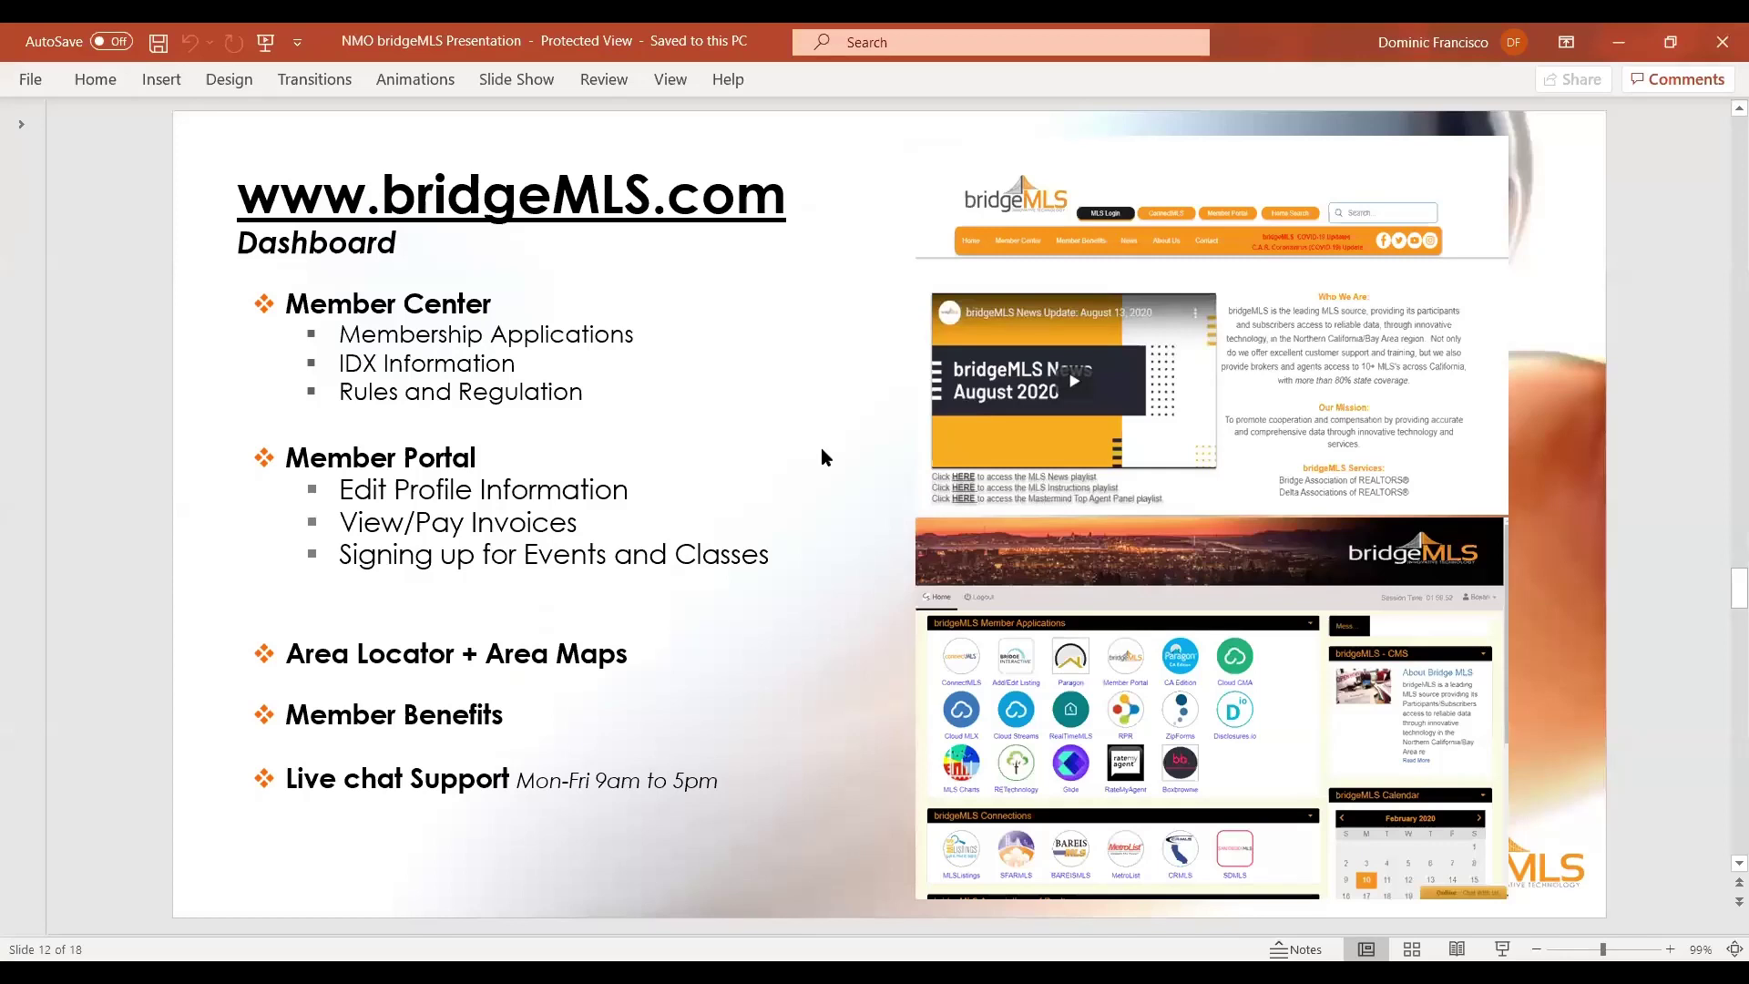